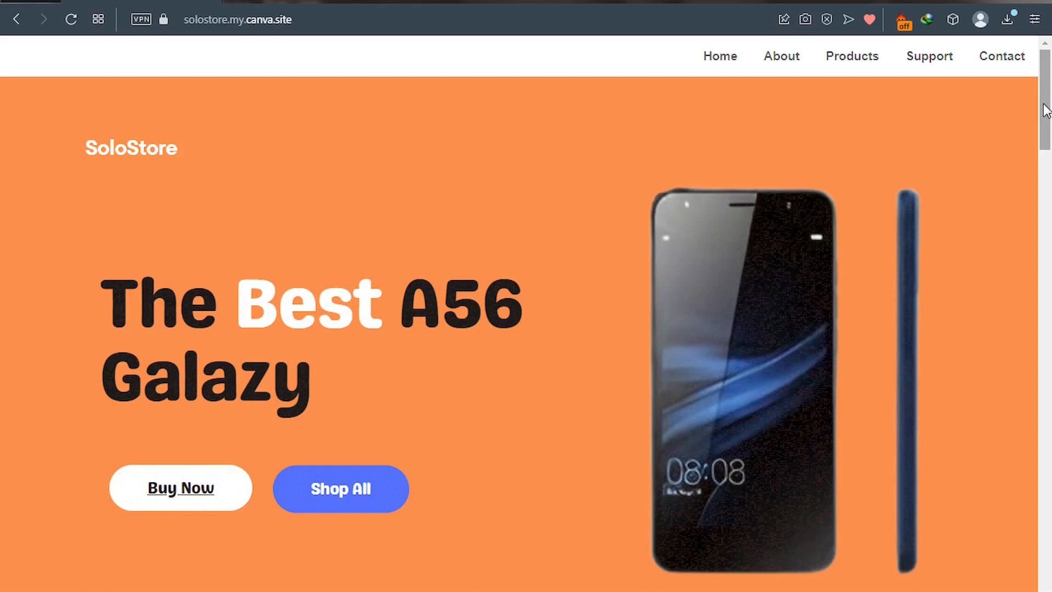
# Scroll up and down the canva.com landing page headed 'What will you design today?'.
pyautogui.moveTo(1046, 112); pyautogui.dragTo(1049, 373)
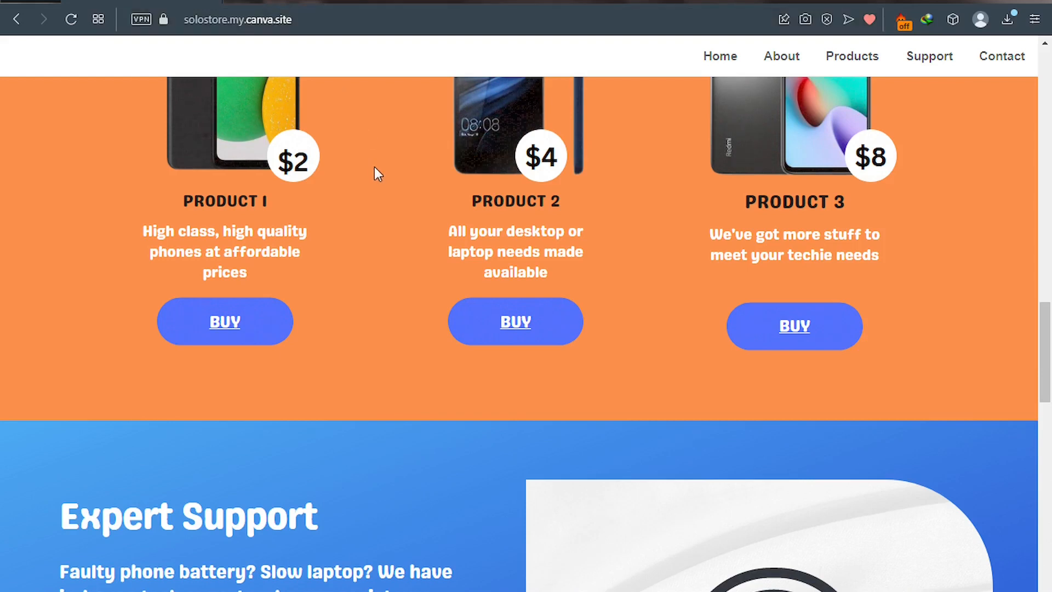
pyautogui.scroll(3, 374, 166)
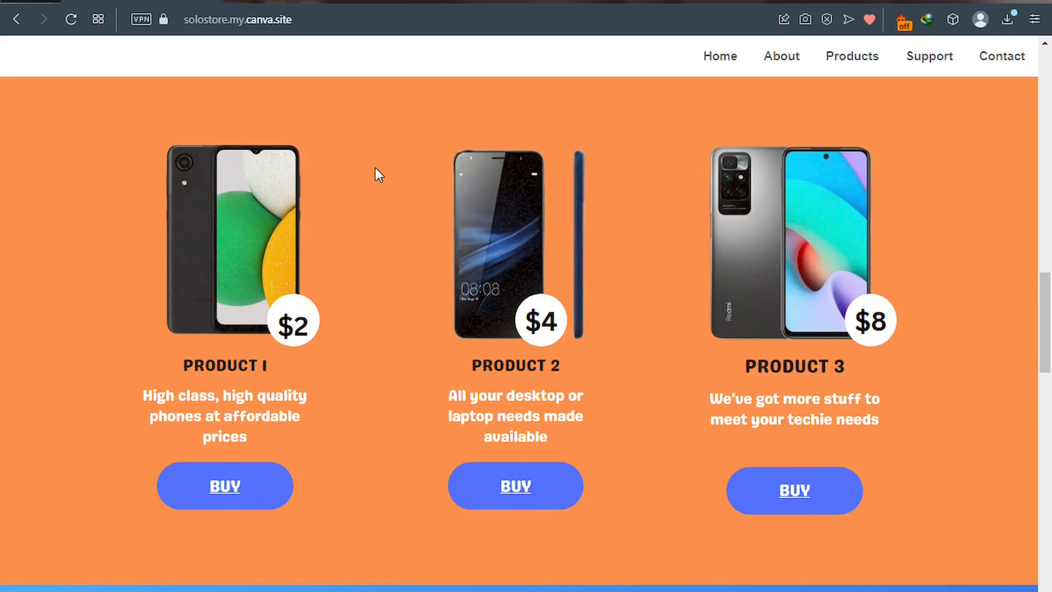
pyautogui.scroll(-5, 359, 176)
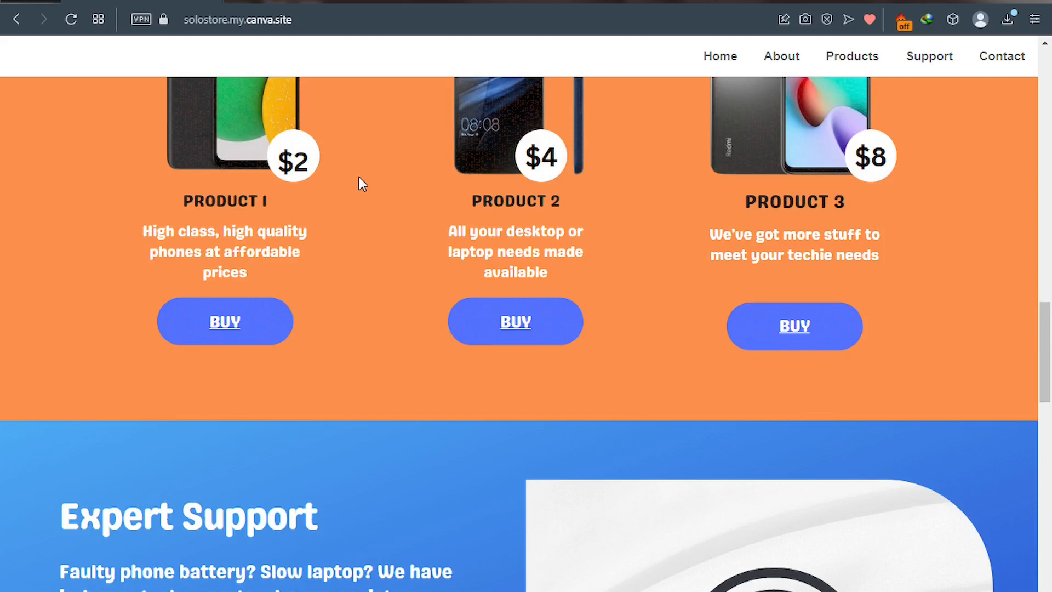
pyautogui.scroll(-7, 358, 176)
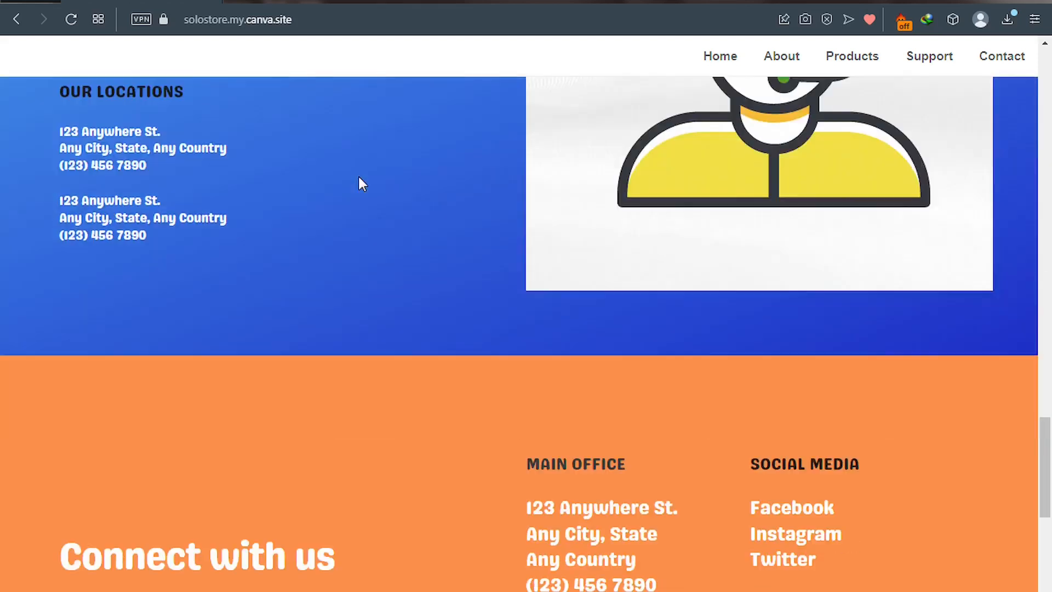
pyautogui.scroll(4, 359, 179)
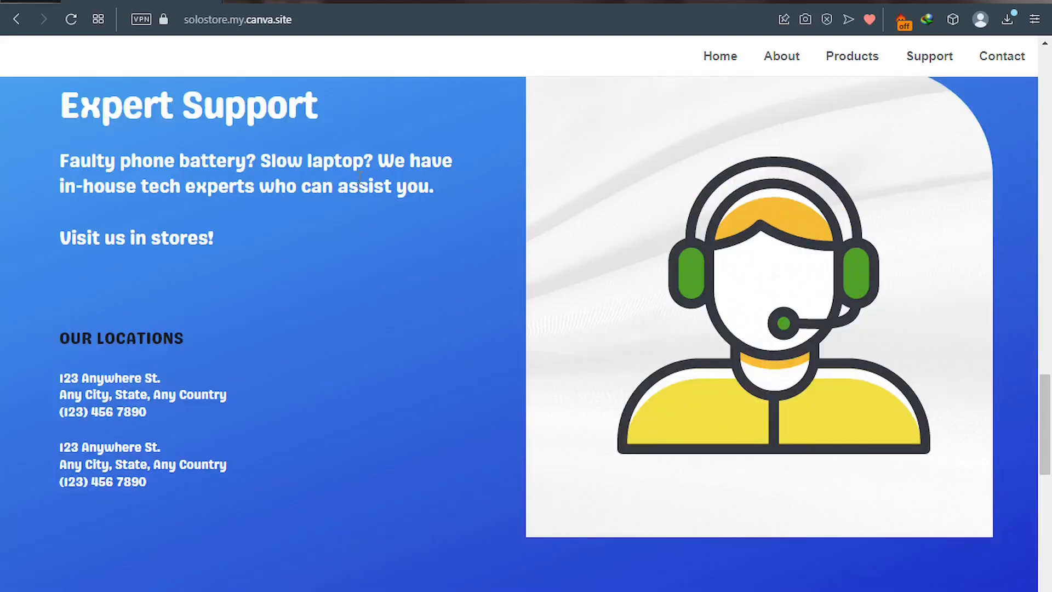
pyautogui.scroll(3, 359, 177)
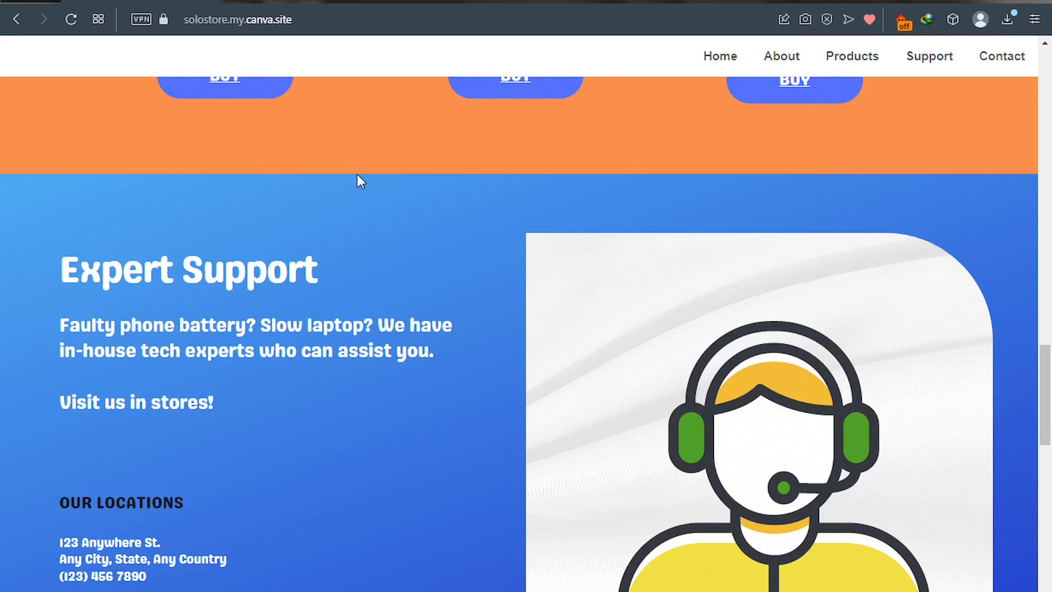
pyautogui.scroll(-10, 389, 210)
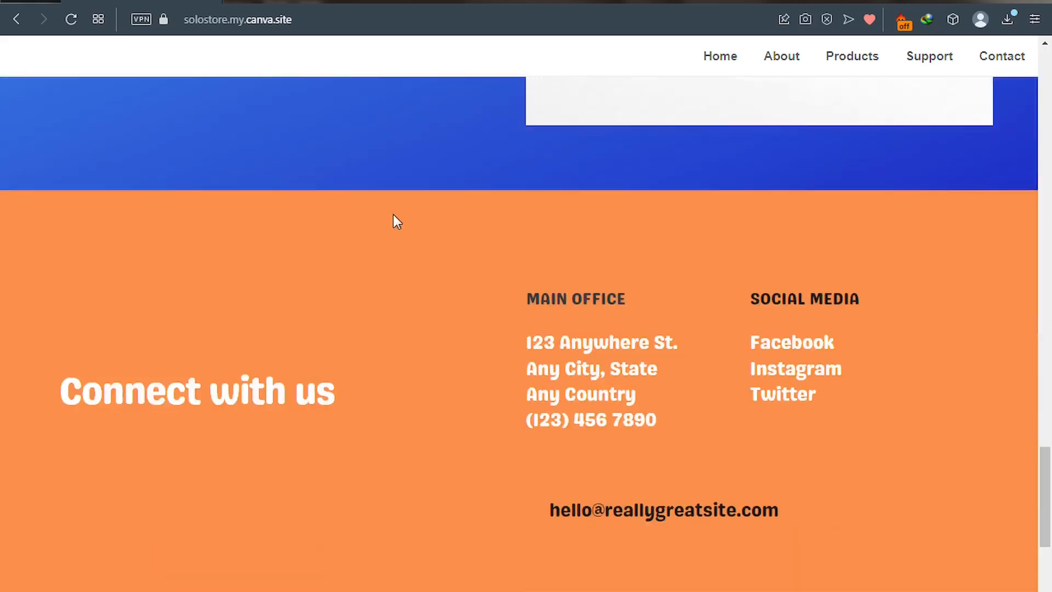
pyautogui.scroll(12, 393, 212)
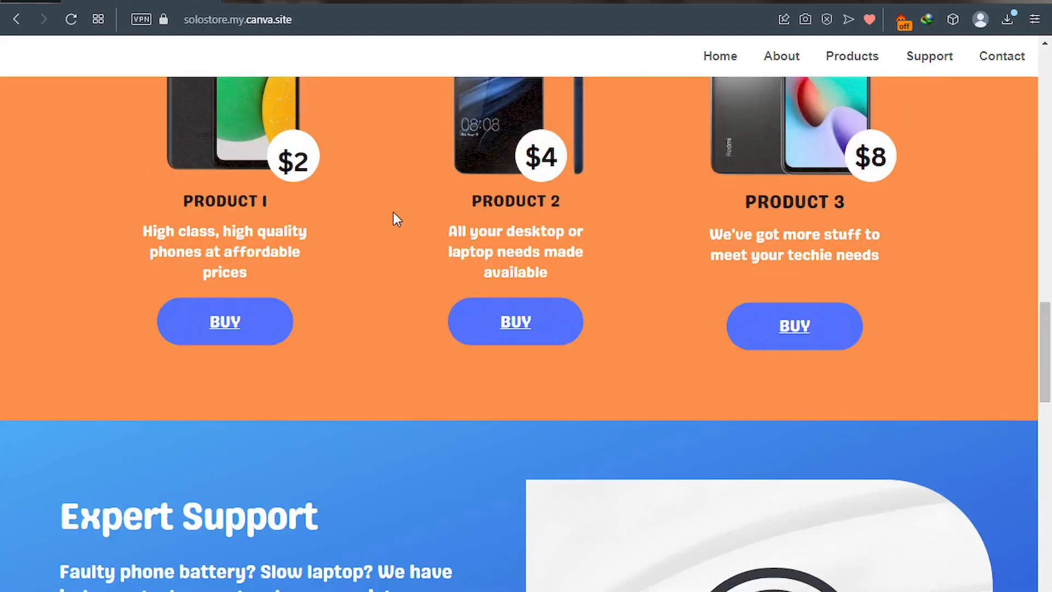
pyautogui.scroll(8, 393, 213)
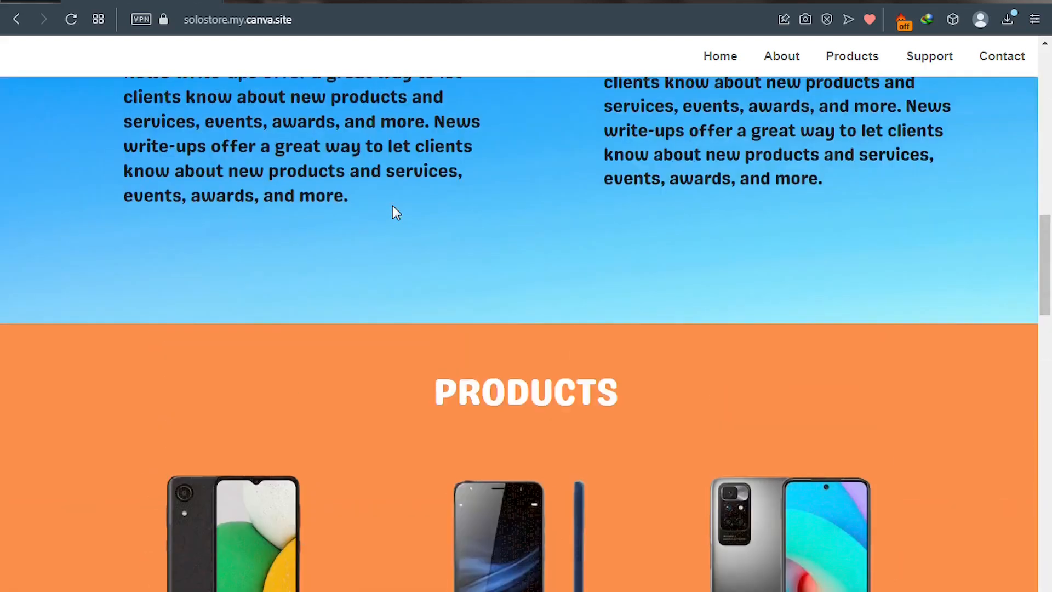
pyautogui.scroll(3, 392, 206)
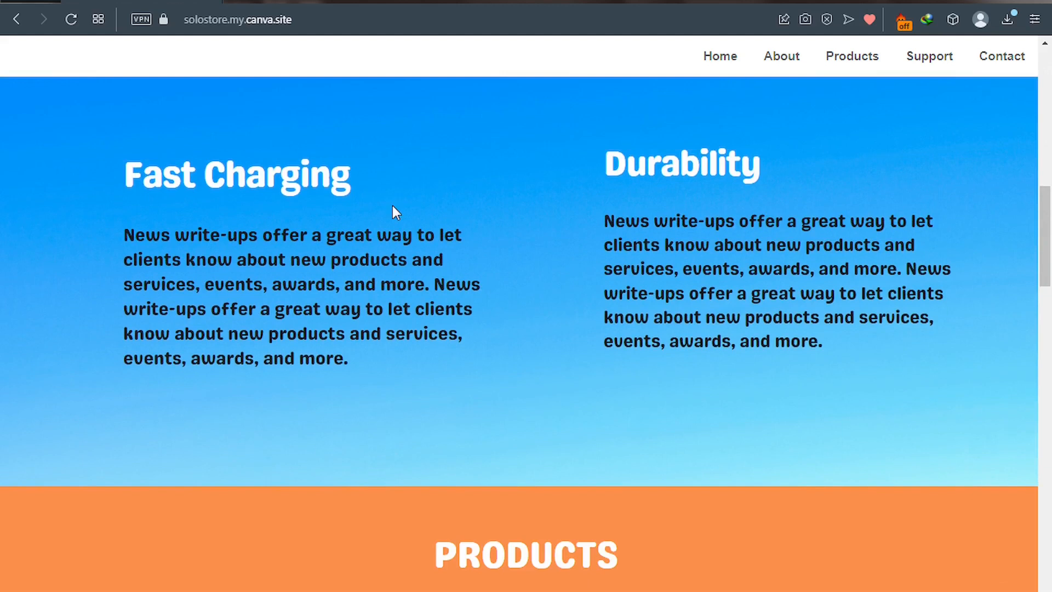
pyautogui.scroll(4, 392, 207)
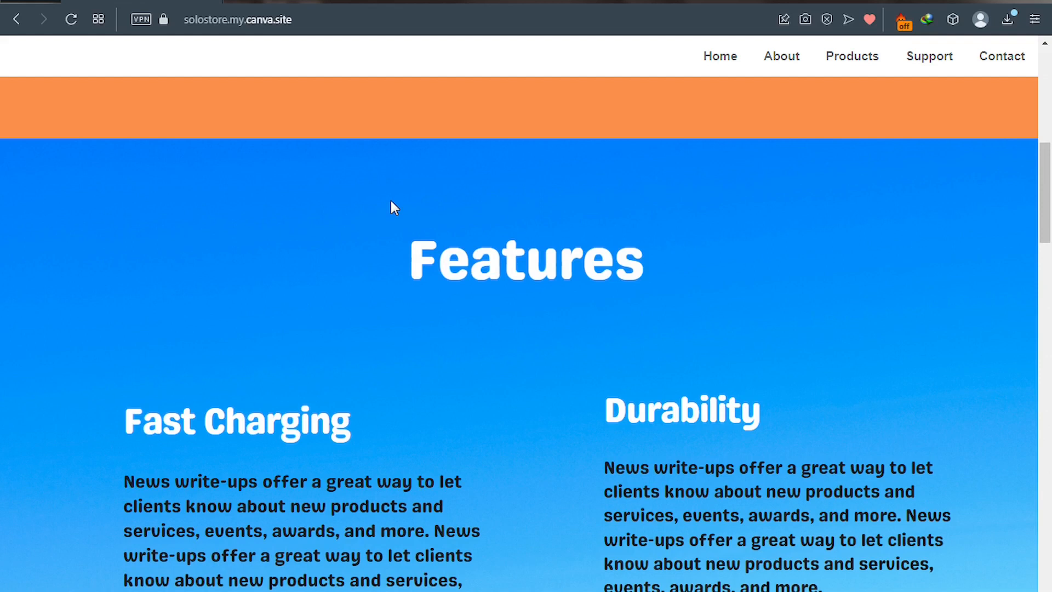
pyautogui.scroll(8, 392, 202)
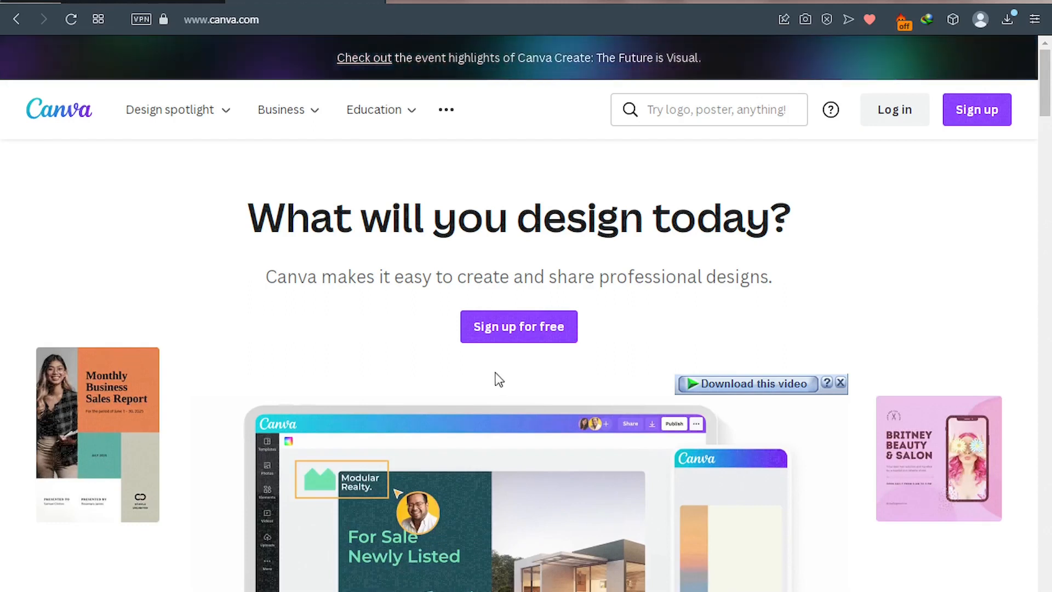
# Open Sign up and choose the work-email option, leaving the Email field empty.
pyautogui.scroll(-5, 495, 375)
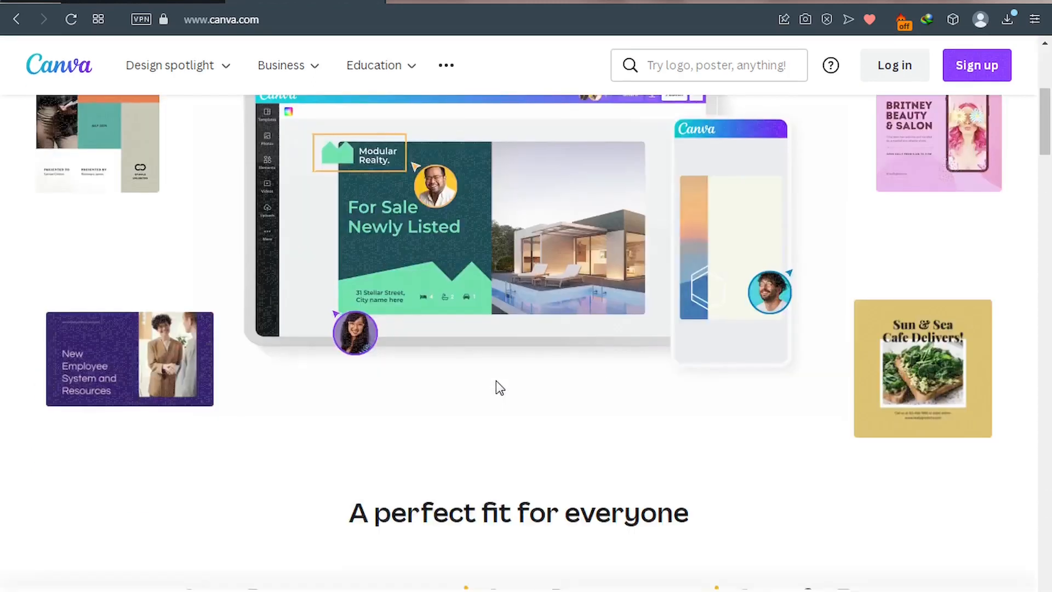
pyautogui.scroll(-6, 496, 381)
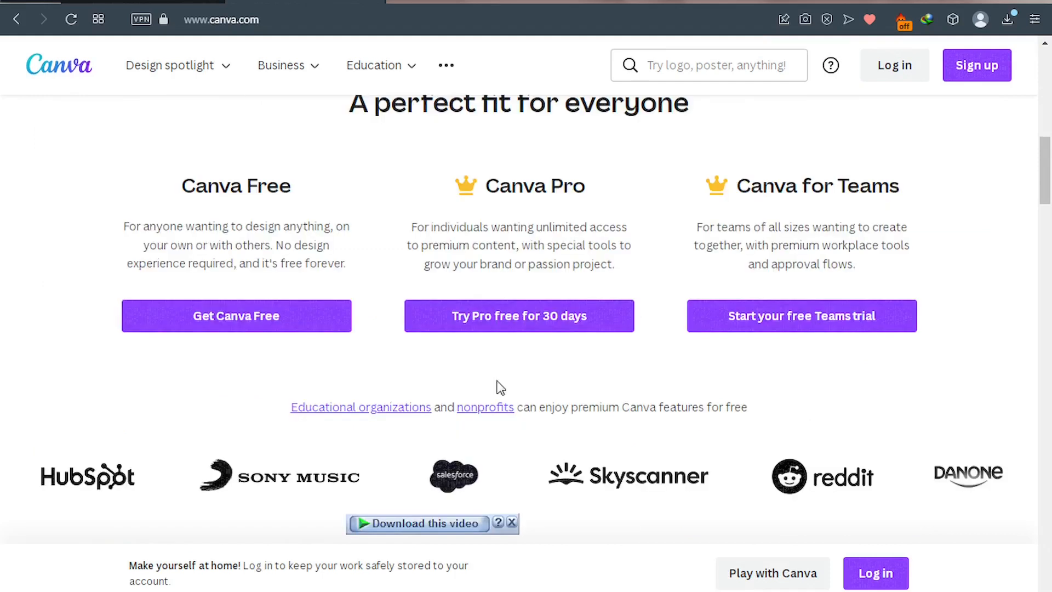
pyautogui.scroll(12, 498, 380)
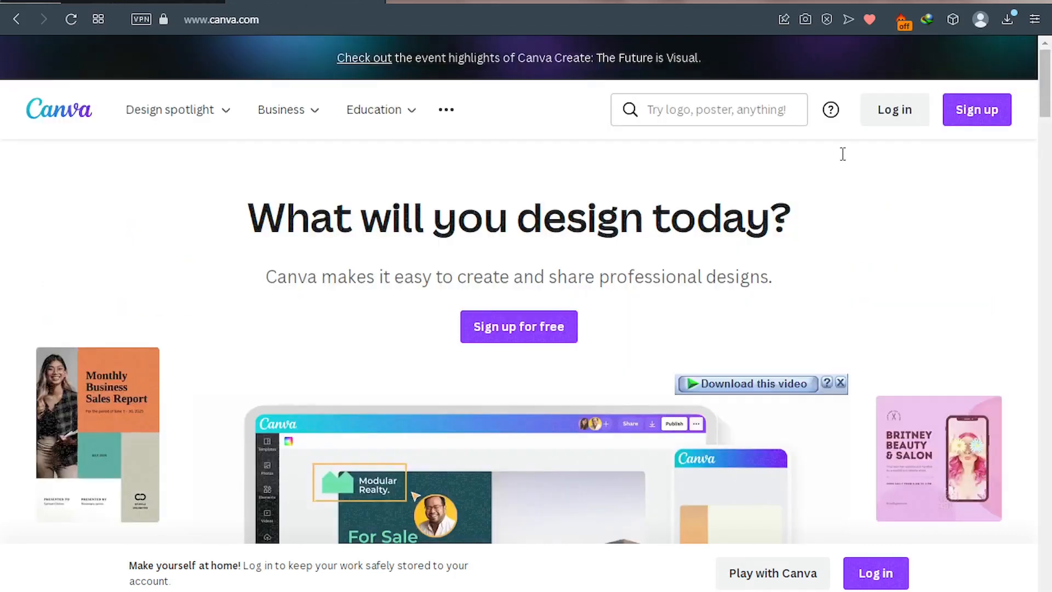
pyautogui.click(976, 123)
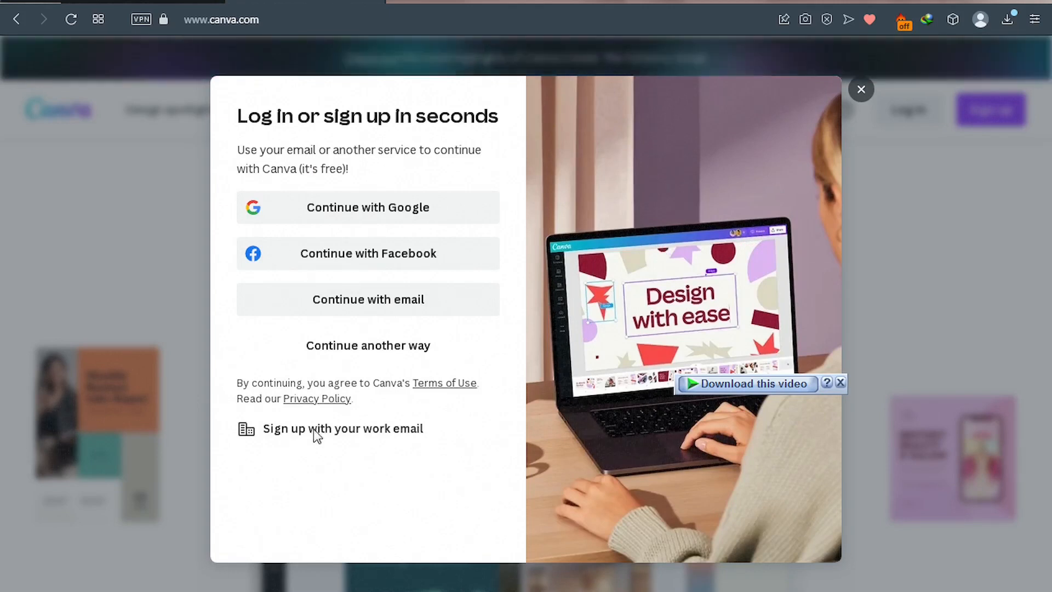
pyautogui.click(351, 433)
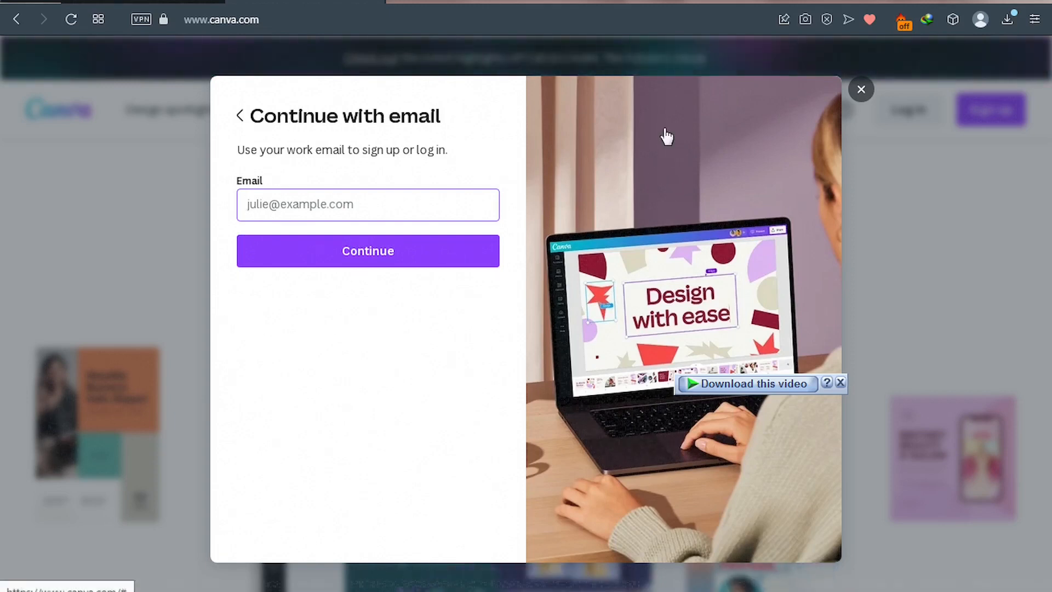
# Dismiss the email sign-up form and log in to Canva with a Google account.
pyautogui.click(861, 90)
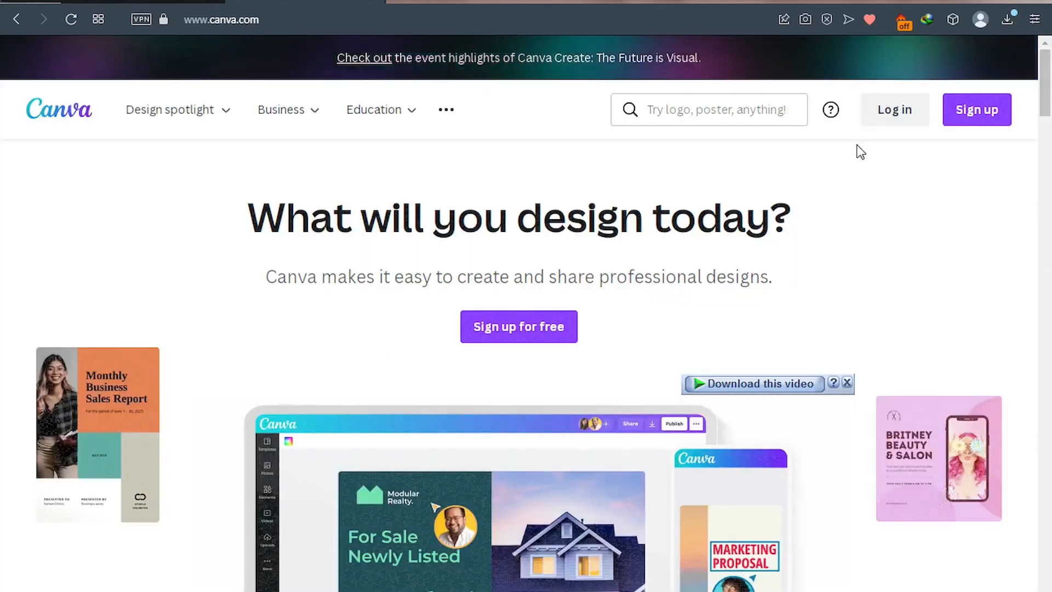
pyautogui.click(893, 125)
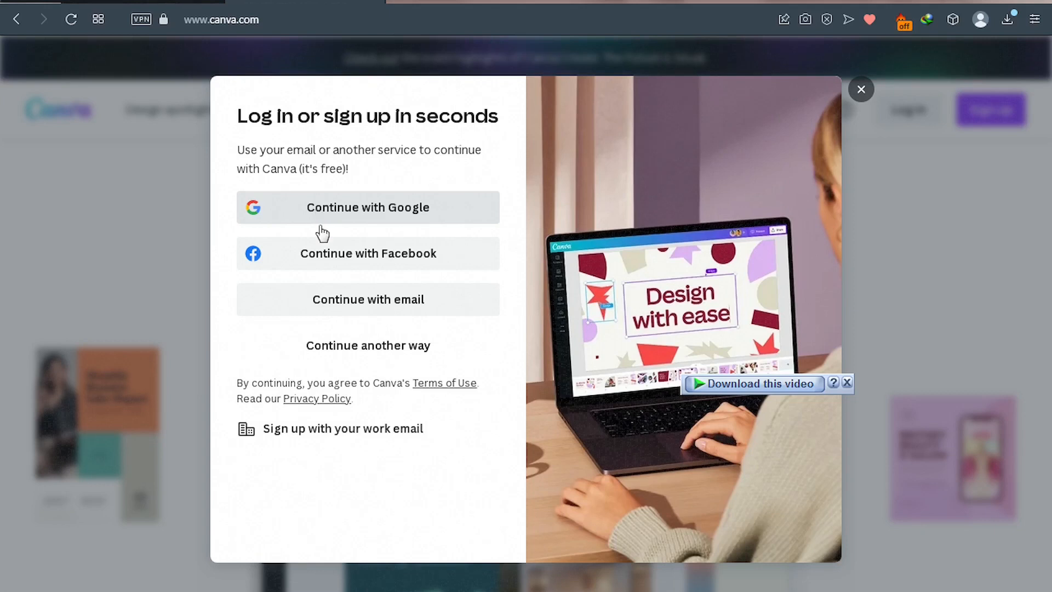
pyautogui.click(384, 222)
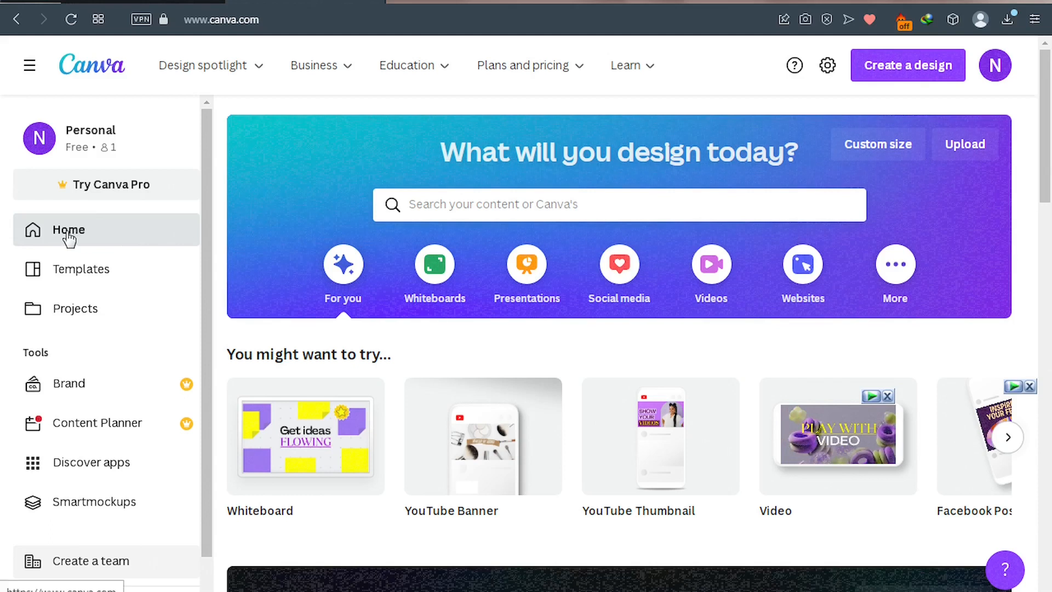
# Search Canva's templates for 'website' from the home search bar.
pyautogui.click(454, 208)
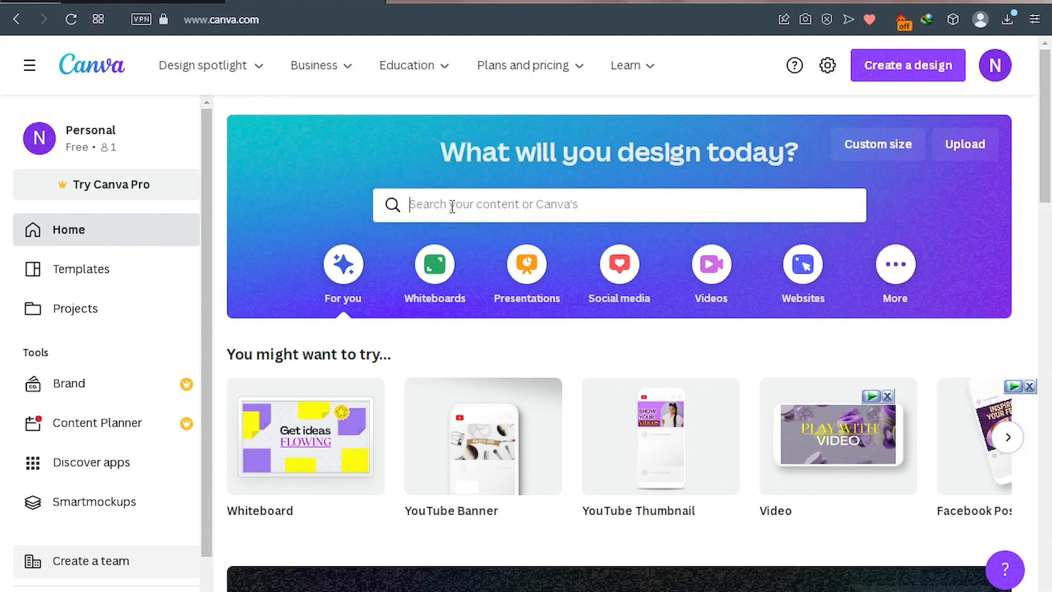
pyautogui.write('websitye')
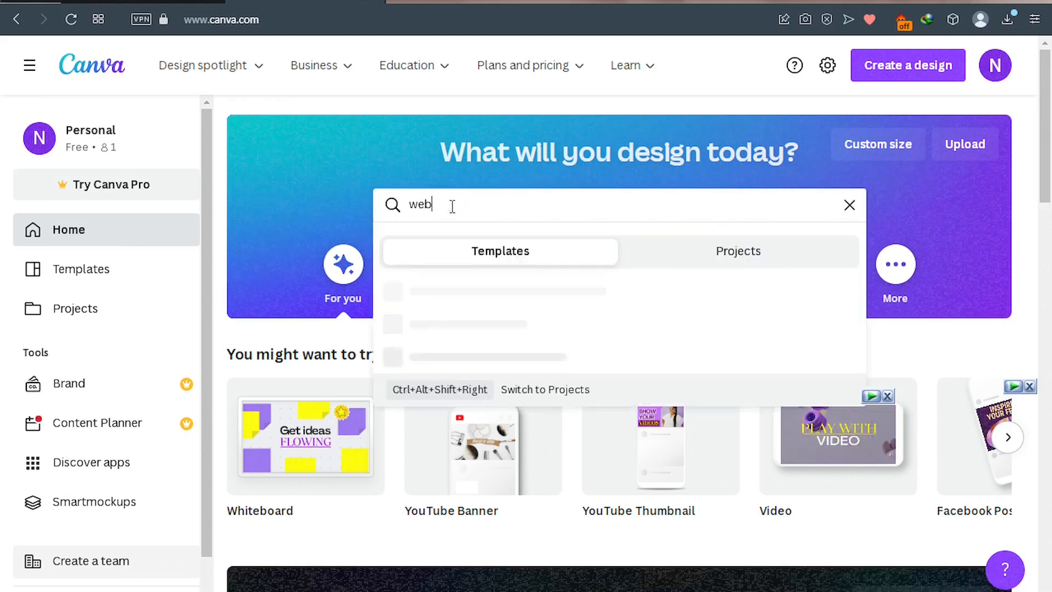
pyautogui.press('BackSpace')
pyautogui.press('BackSpace')
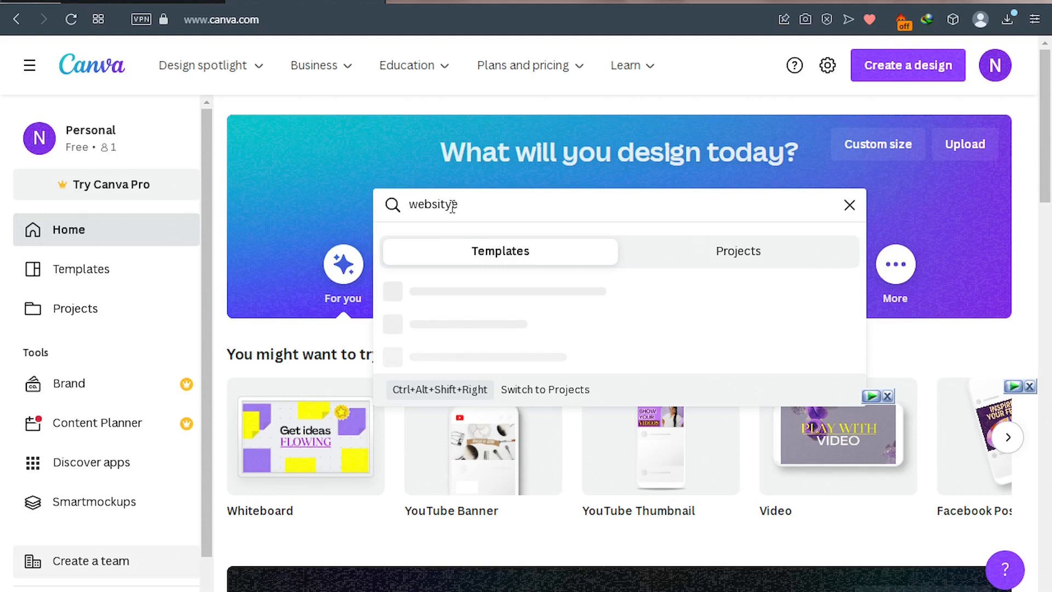
pyautogui.write('e')
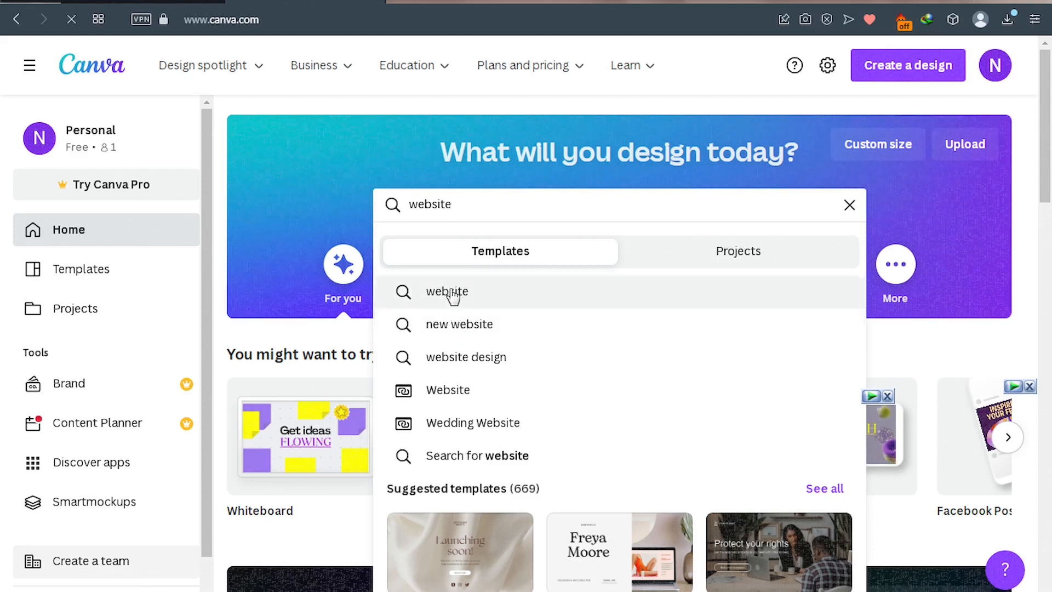
pyautogui.click(458, 296)
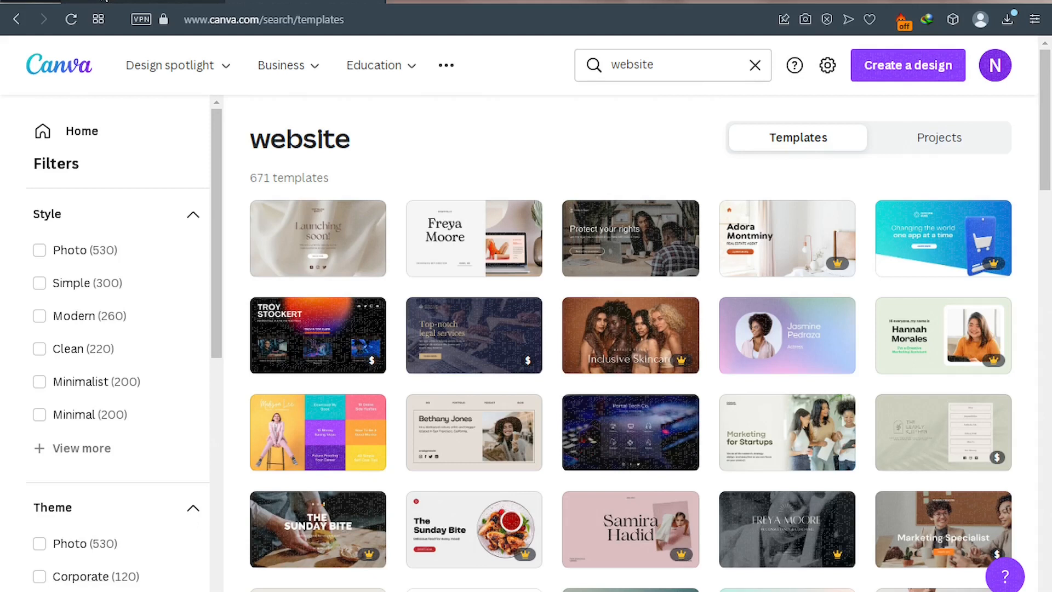
# Return to the 'website' template results and open the Launching soon template.
pyautogui.click(104, 1)
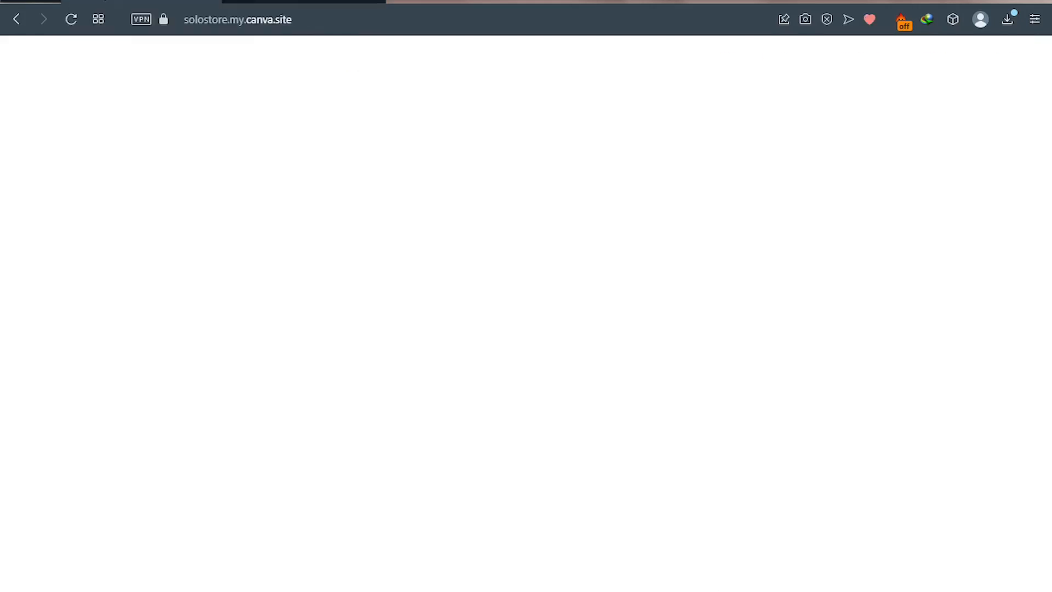
pyautogui.click(272, 2)
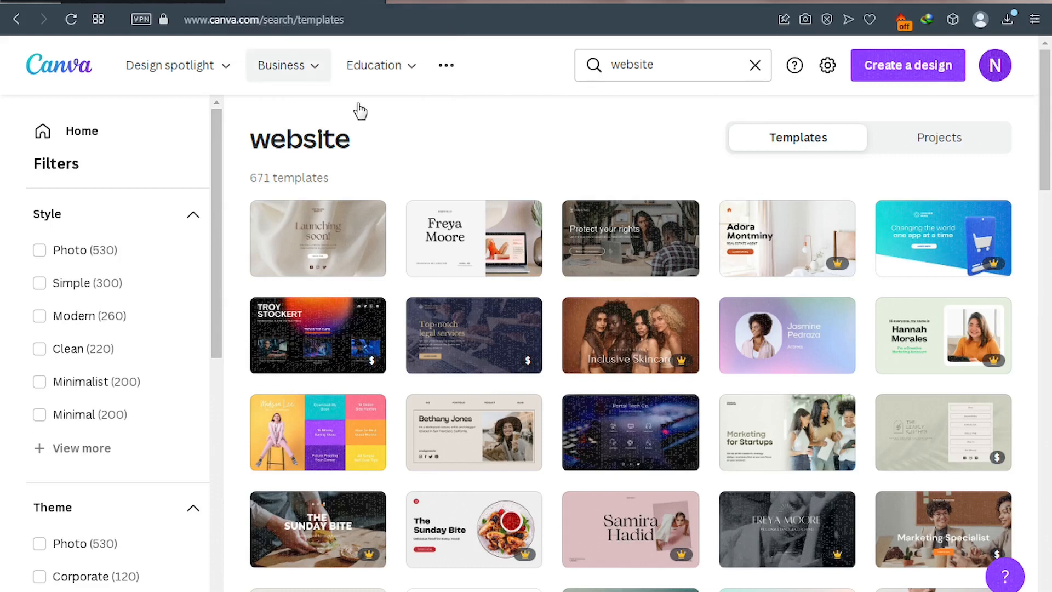
pyautogui.moveTo(299, 66)
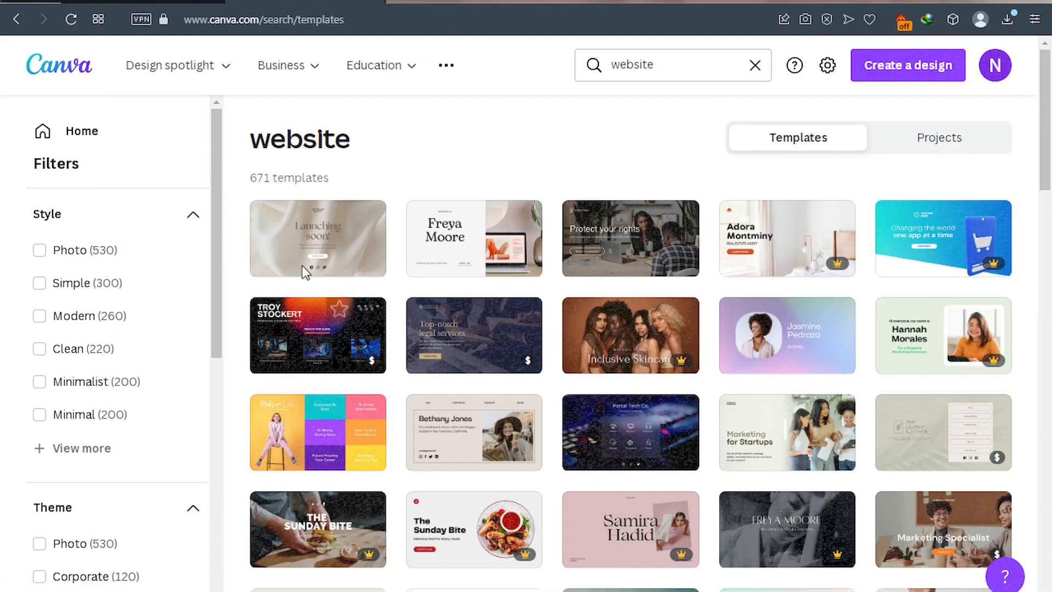
pyautogui.moveTo(318, 244)
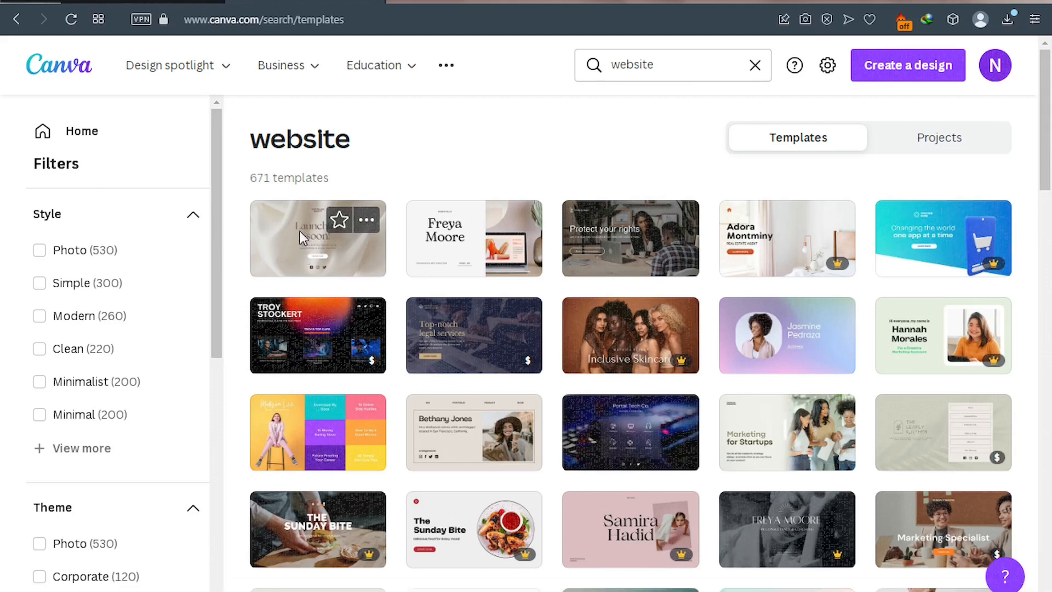
pyautogui.click(299, 231)
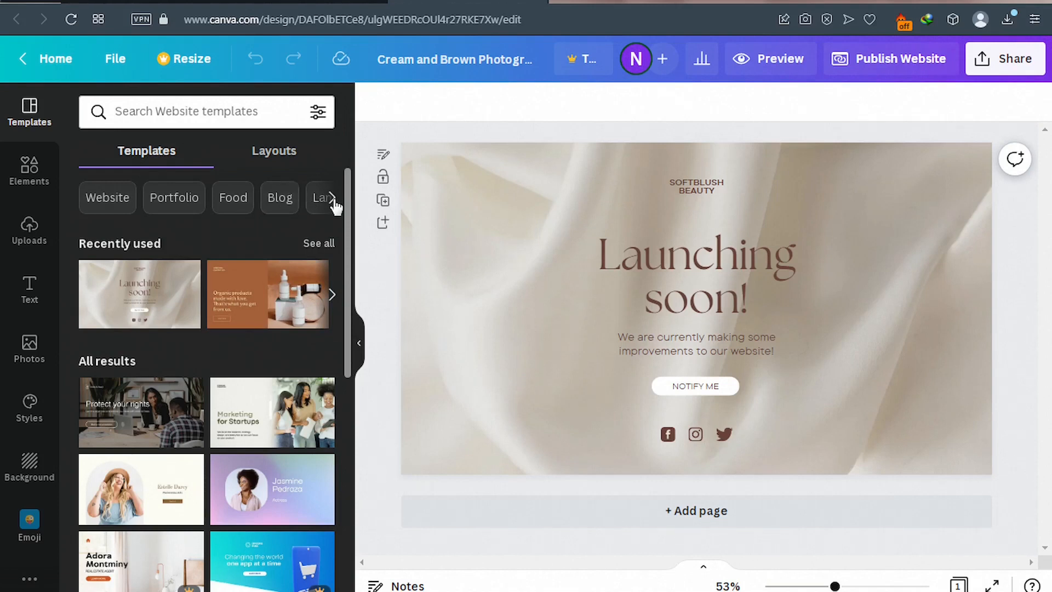
# Open the details of the orange organic retail template under Recently used.
pyautogui.click(266, 303)
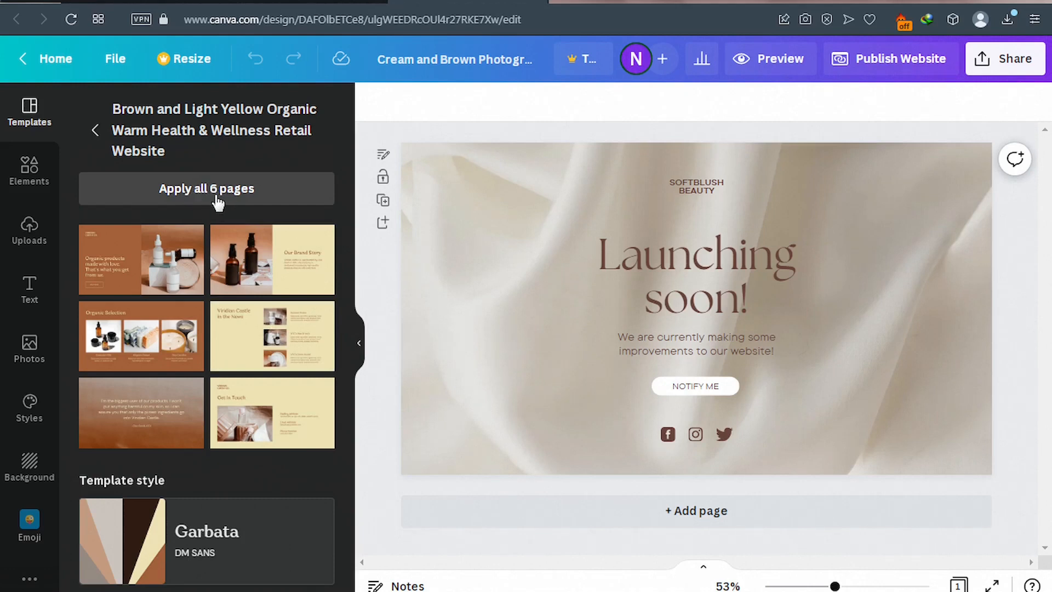
# Apply all 6 organic retail pages, revealing the Our Brand Story page below the hero.
pyautogui.click(187, 196)
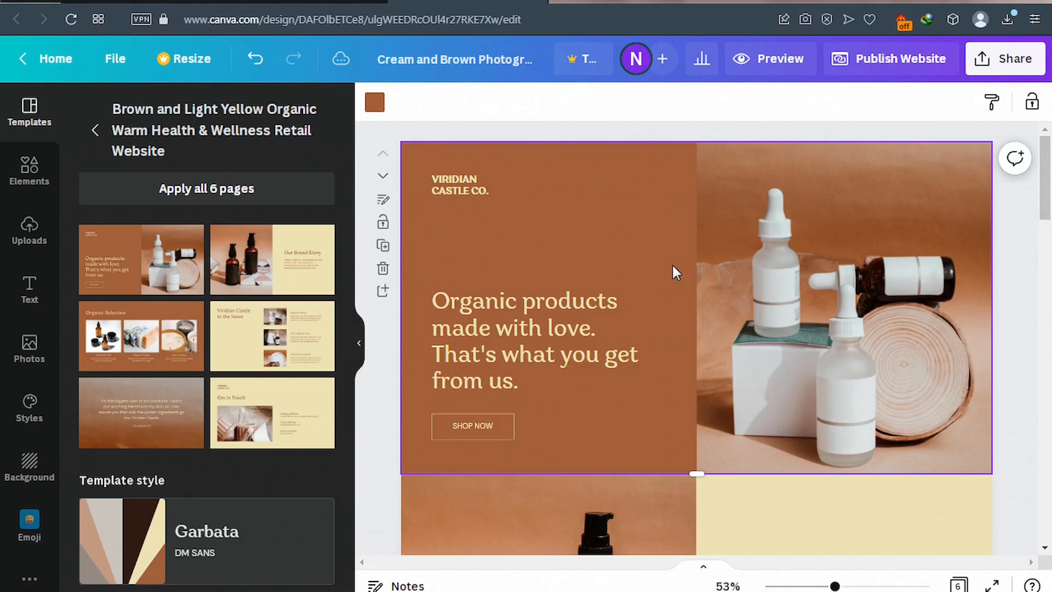
pyautogui.scroll(-6, 675, 270)
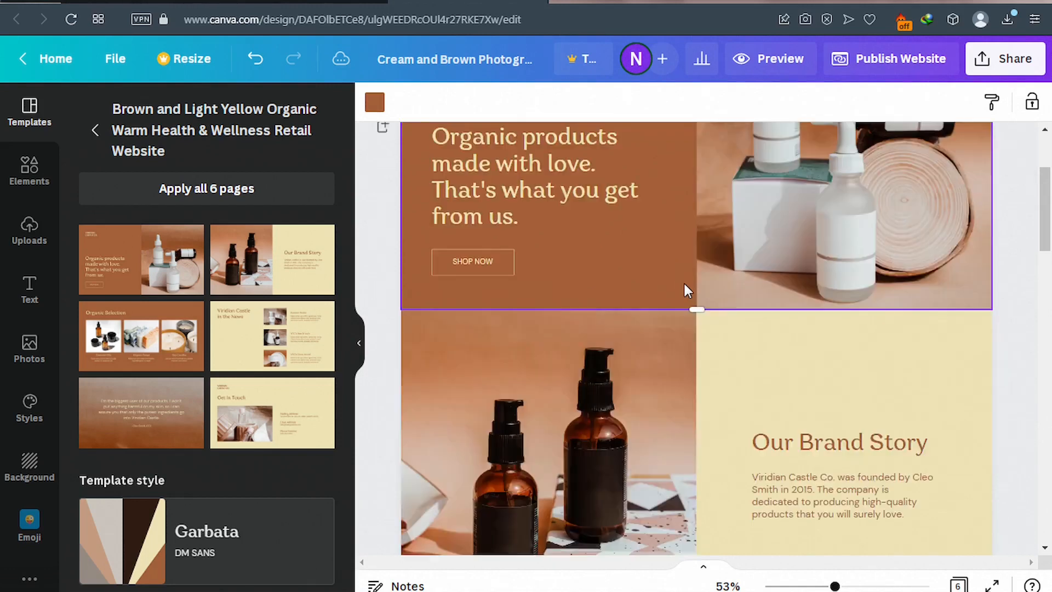
pyautogui.scroll(-8, 684, 284)
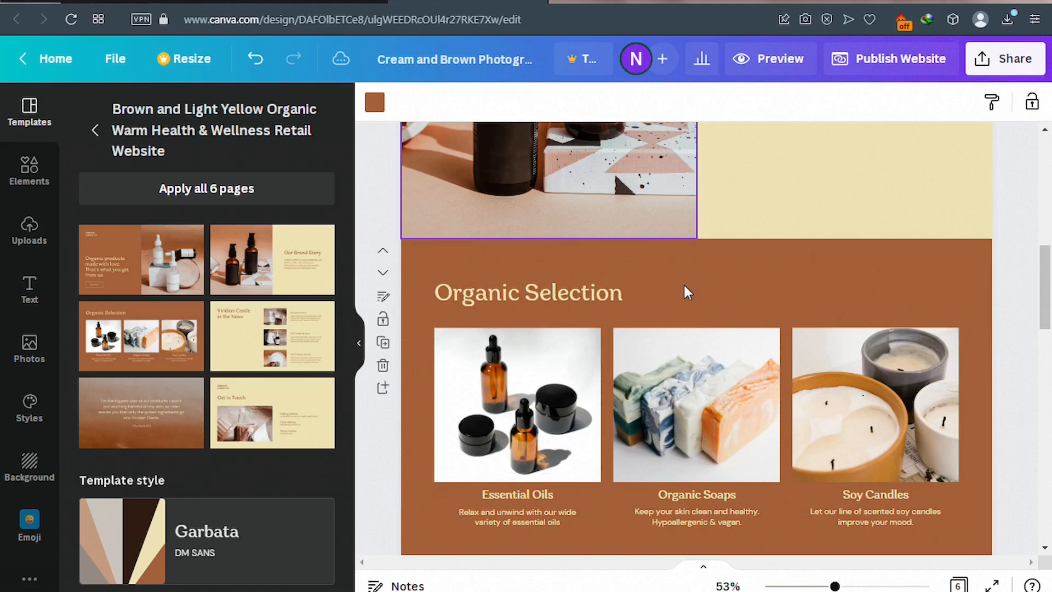
pyautogui.scroll(-10, 684, 286)
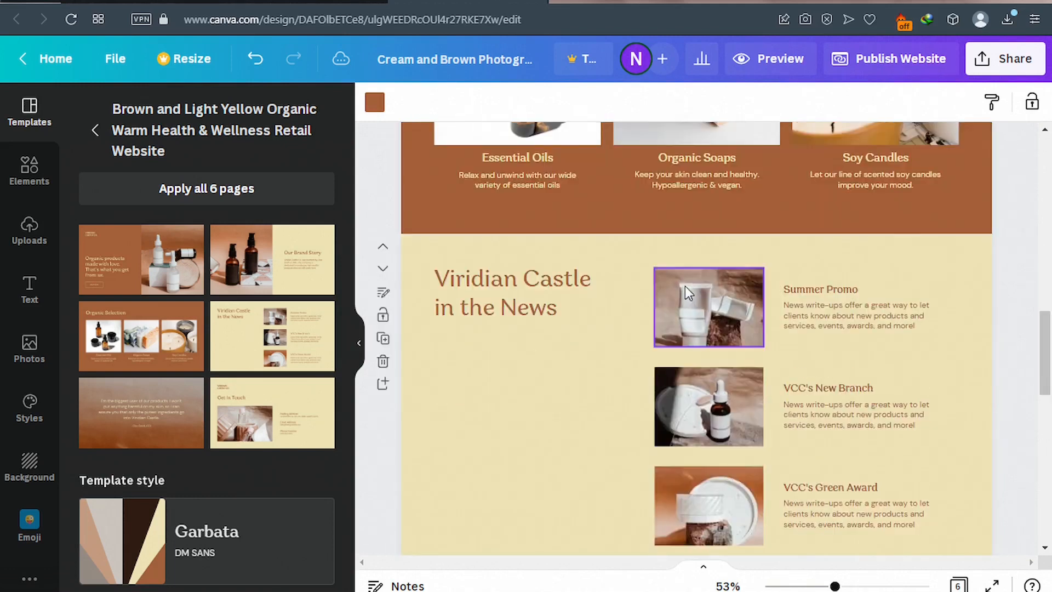
pyautogui.scroll(-5, 685, 285)
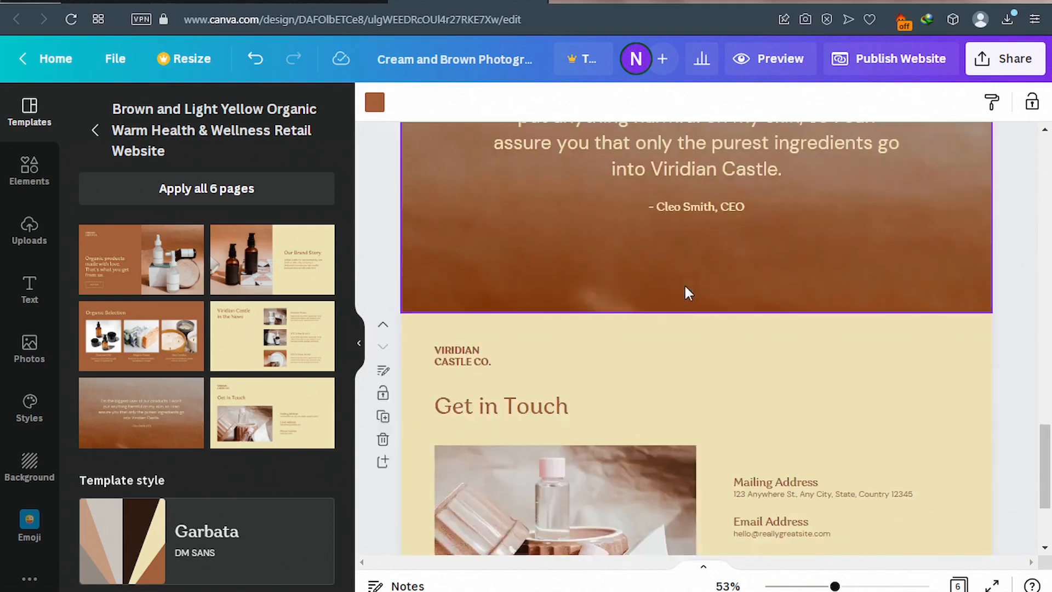
pyautogui.scroll(-2, 685, 287)
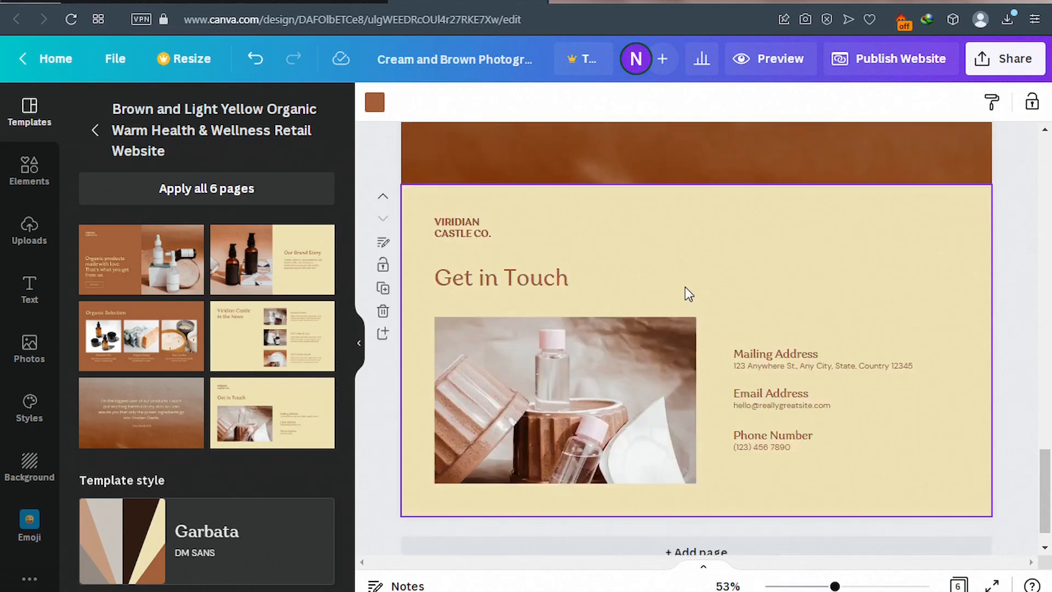
pyautogui.scroll(5, 685, 287)
pyautogui.scroll(5, 682, 280)
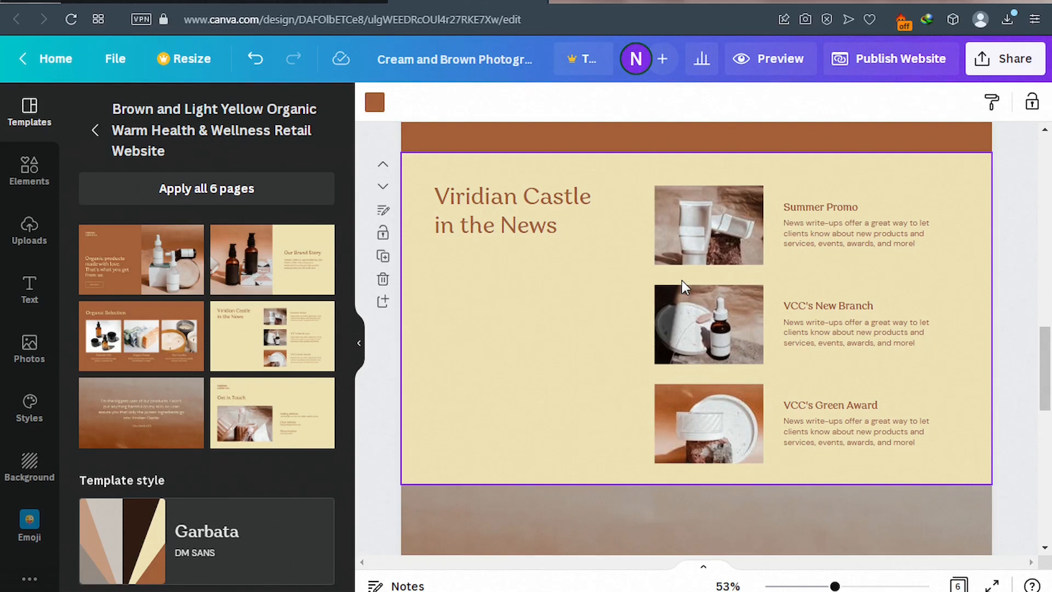
pyautogui.scroll(9, 682, 282)
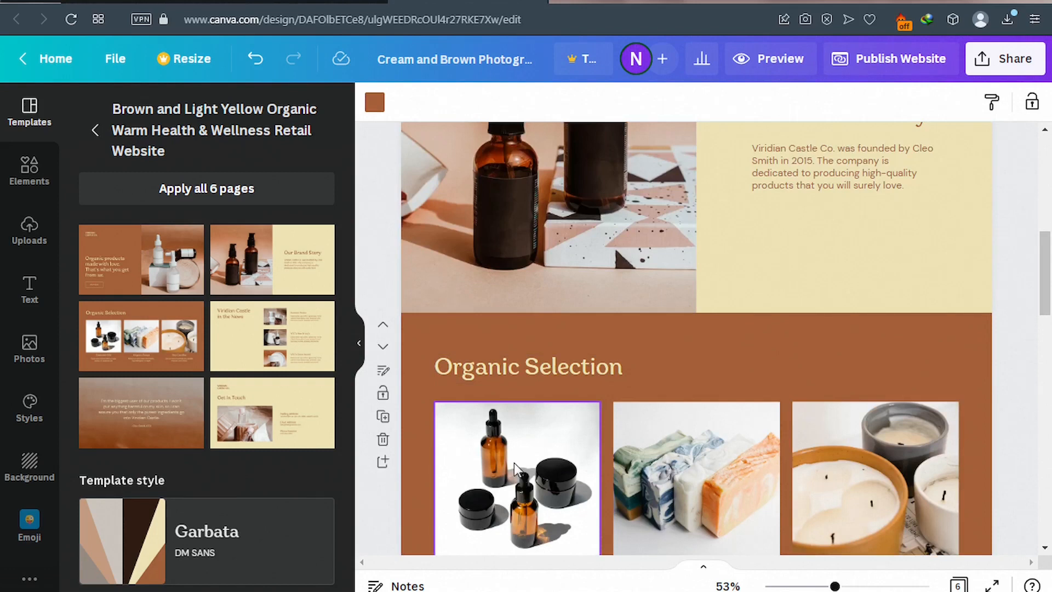
pyautogui.click(514, 462)
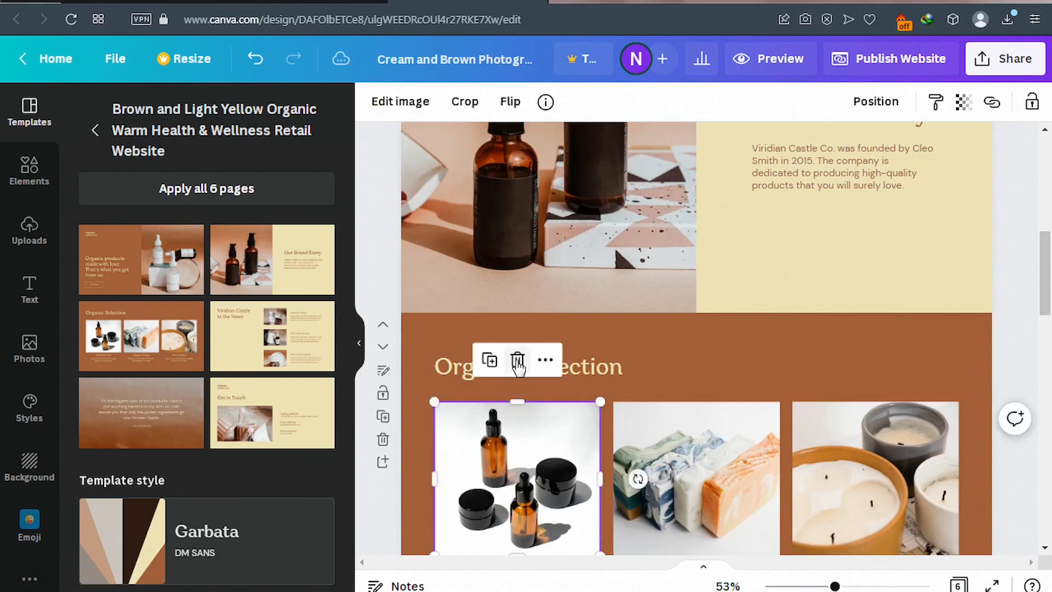
pyautogui.click(517, 360)
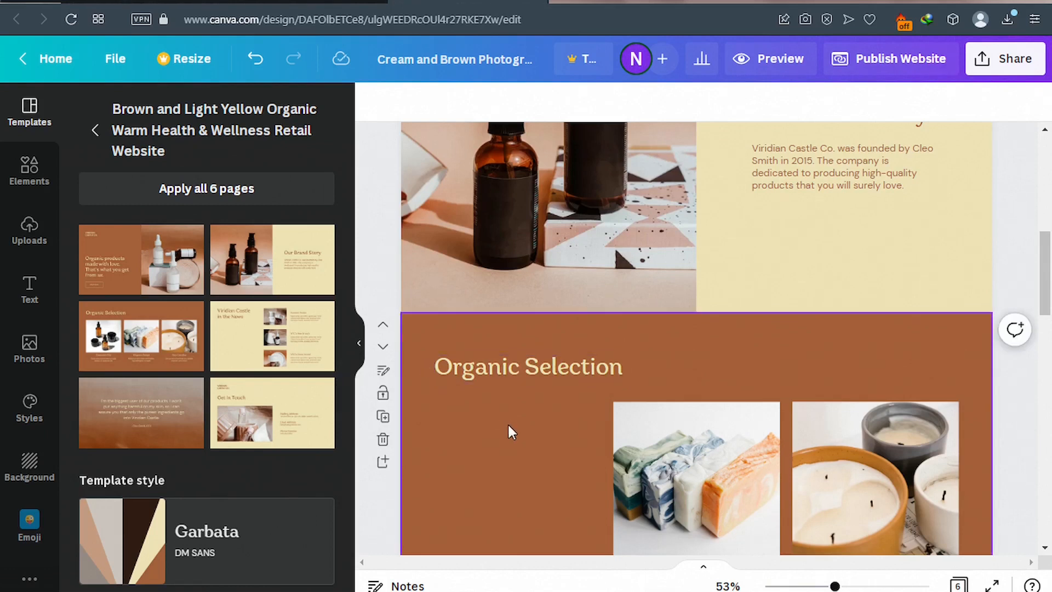
pyautogui.hotkey('ctrl', 'z')
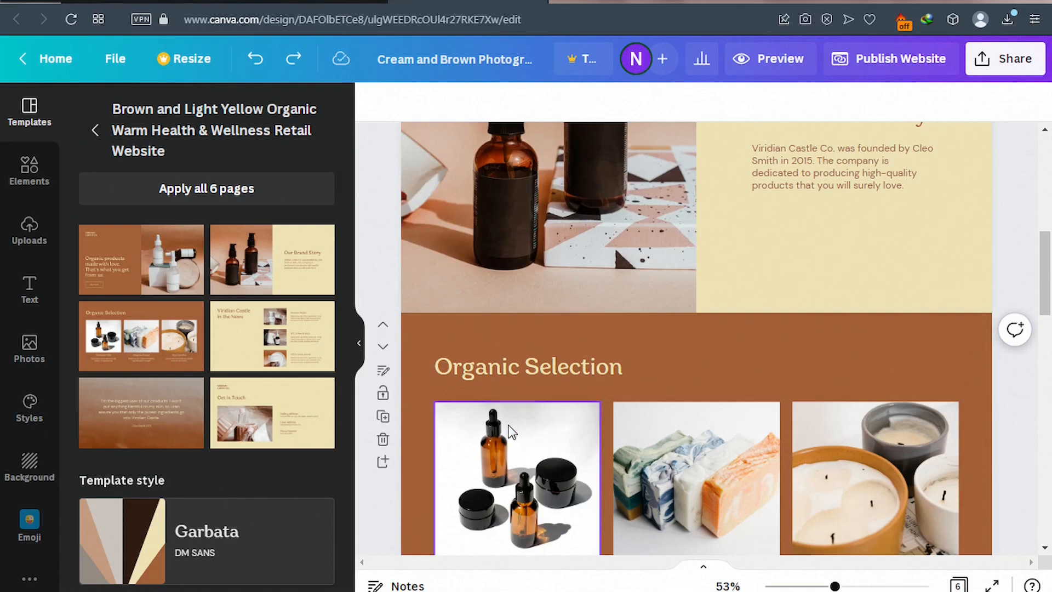
pyautogui.scroll(2, 564, 223)
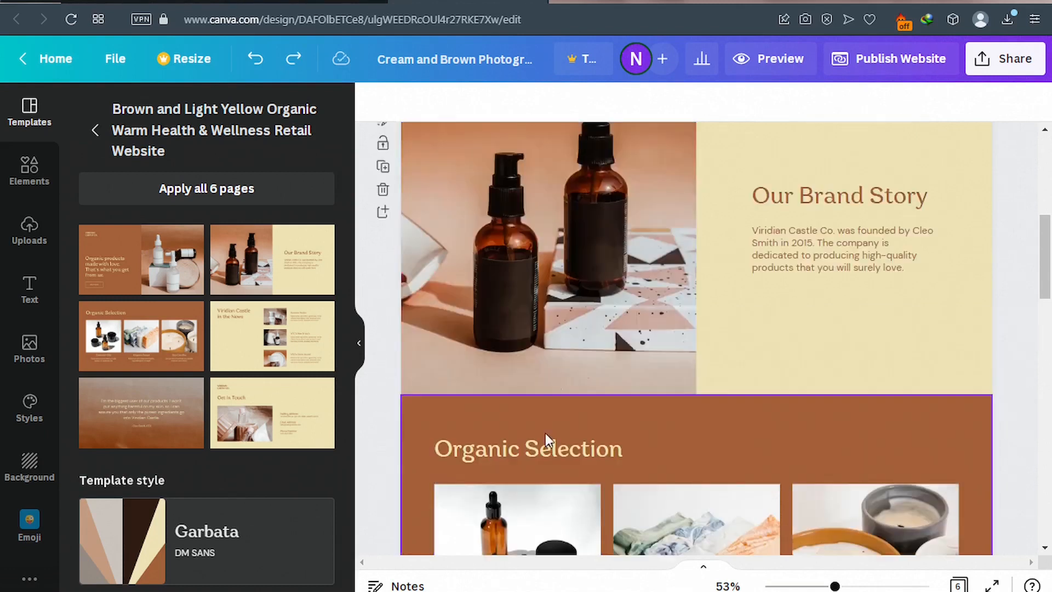
pyautogui.scroll(1, 753, 279)
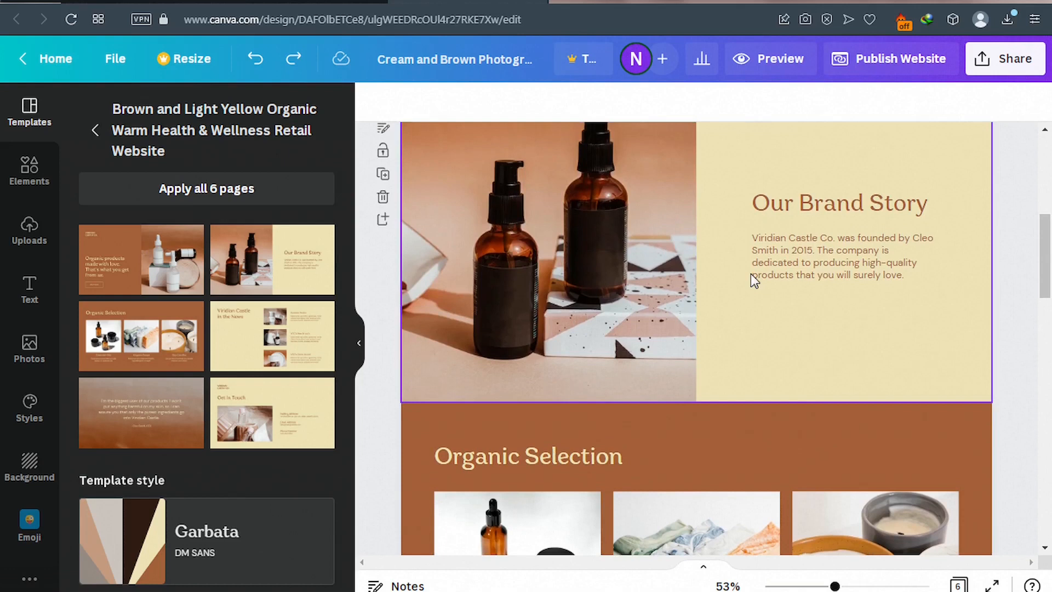
pyautogui.scroll(4, 751, 277)
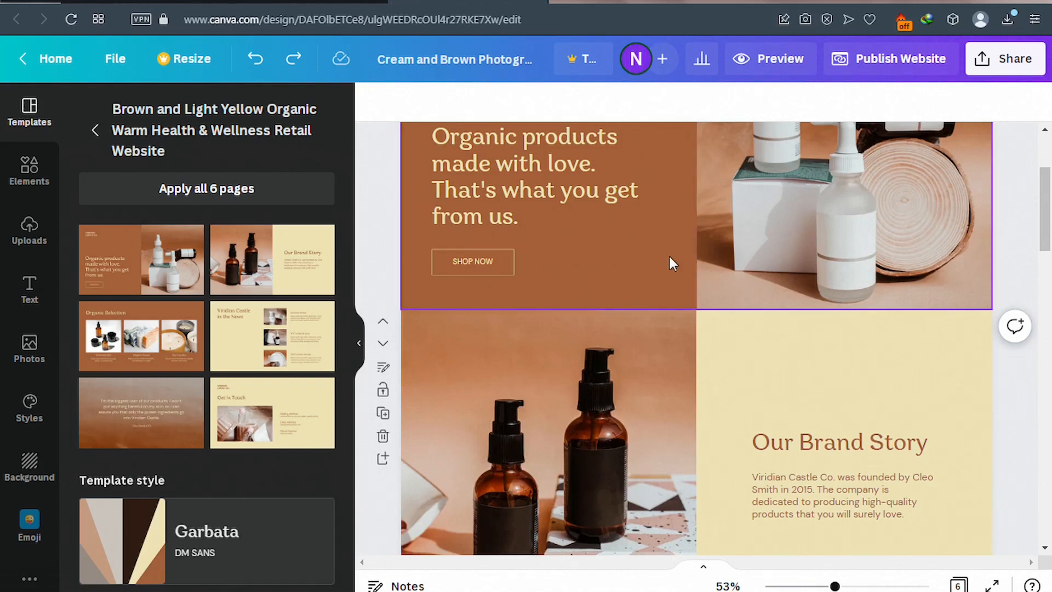
# Select the hero's SHOP NOW button and bring up its link options.
pyautogui.scroll(2, 668, 254)
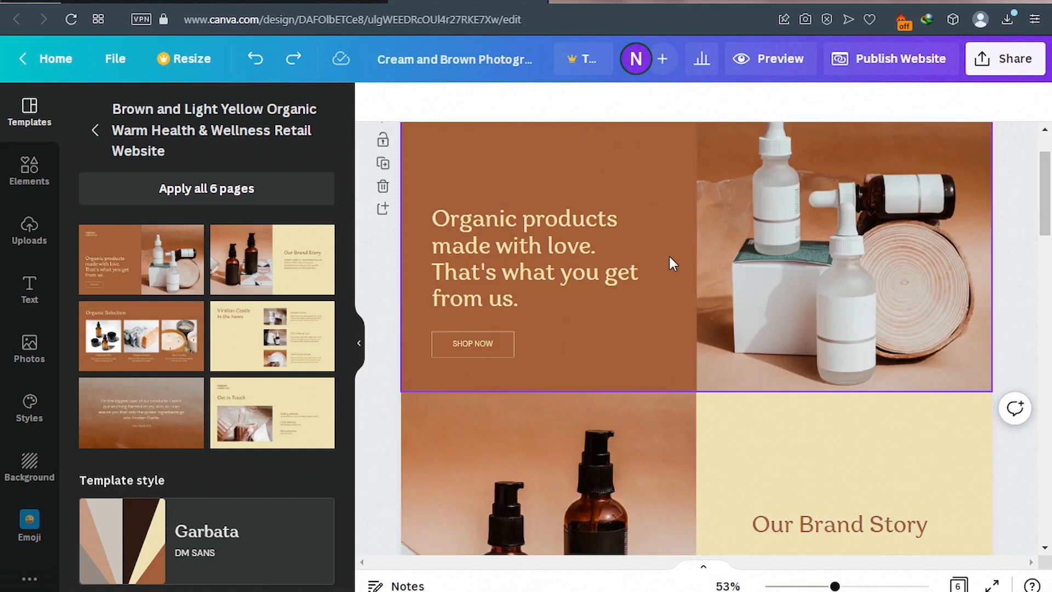
pyautogui.click(480, 343)
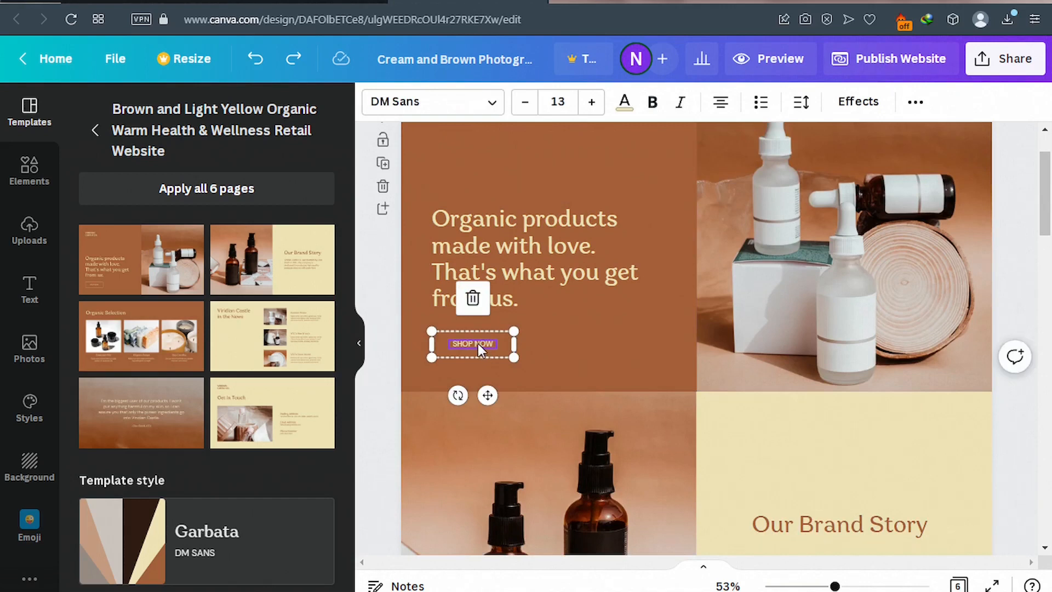
pyautogui.click(916, 103)
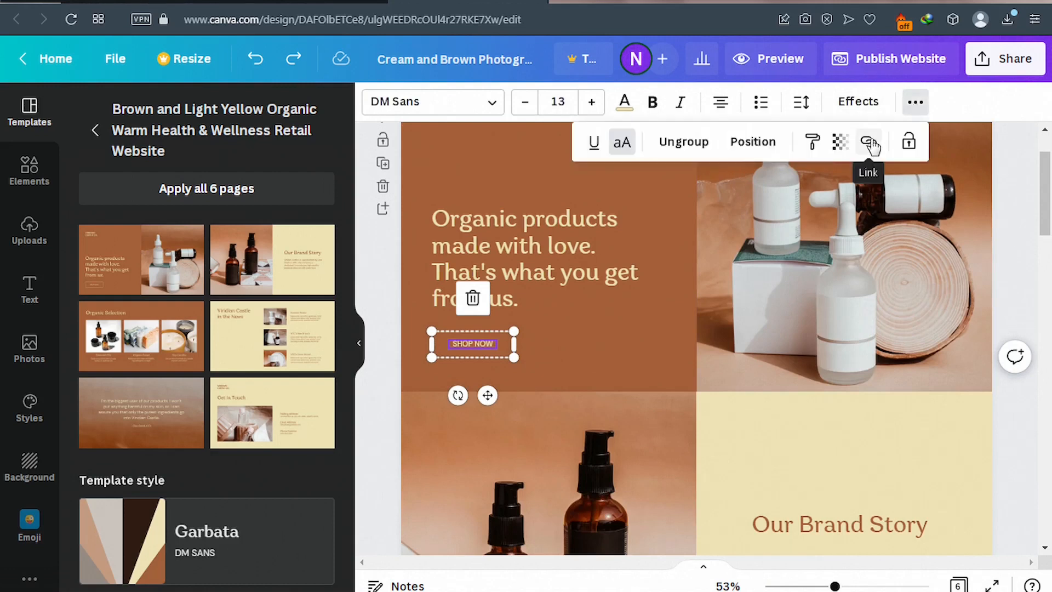
pyautogui.click(870, 143)
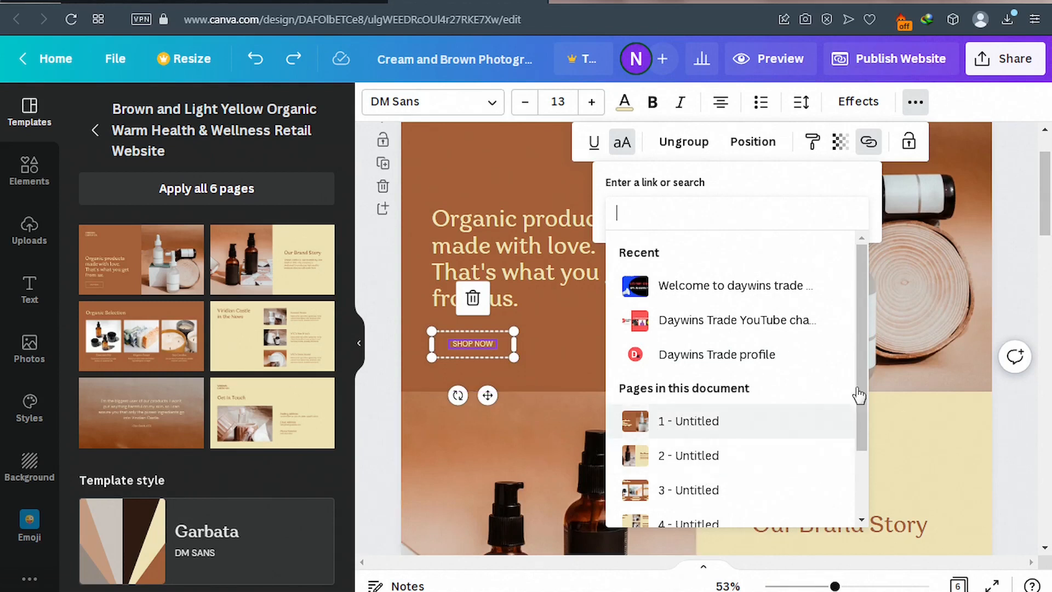
# Link the SHOP NOW button to page '4 - Untitled' and confirm with Done.
pyautogui.scroll(-1, 864, 443)
pyautogui.scroll(-1, 863, 443)
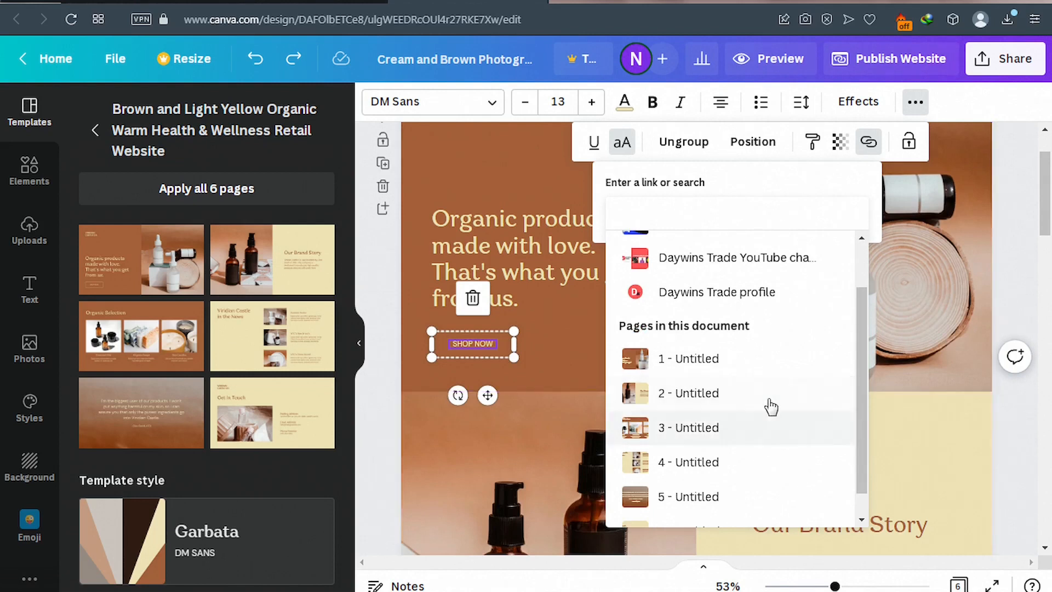
pyautogui.scroll(-1, 729, 444)
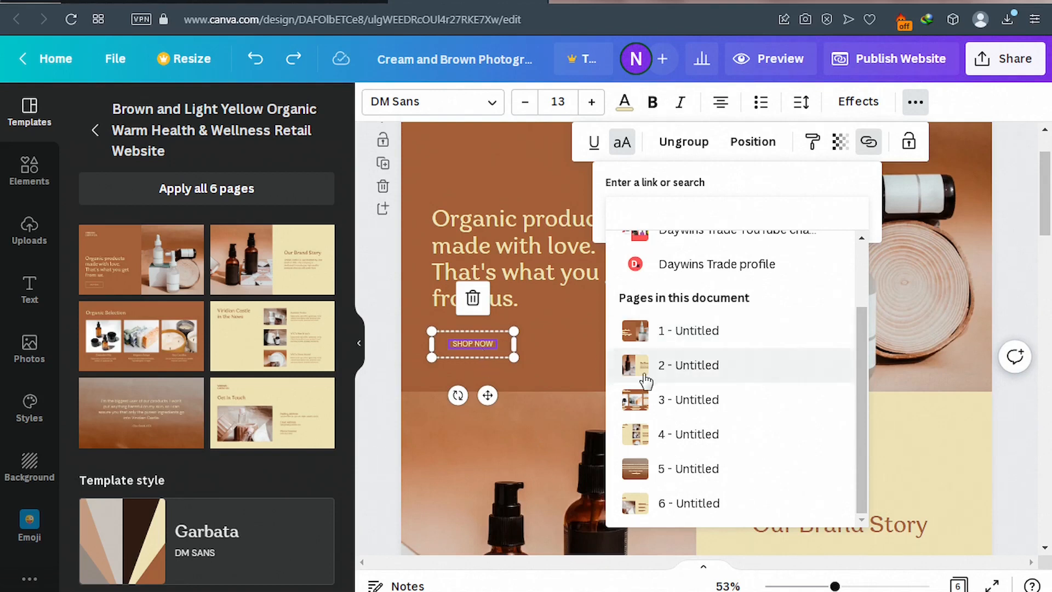
pyautogui.click(684, 439)
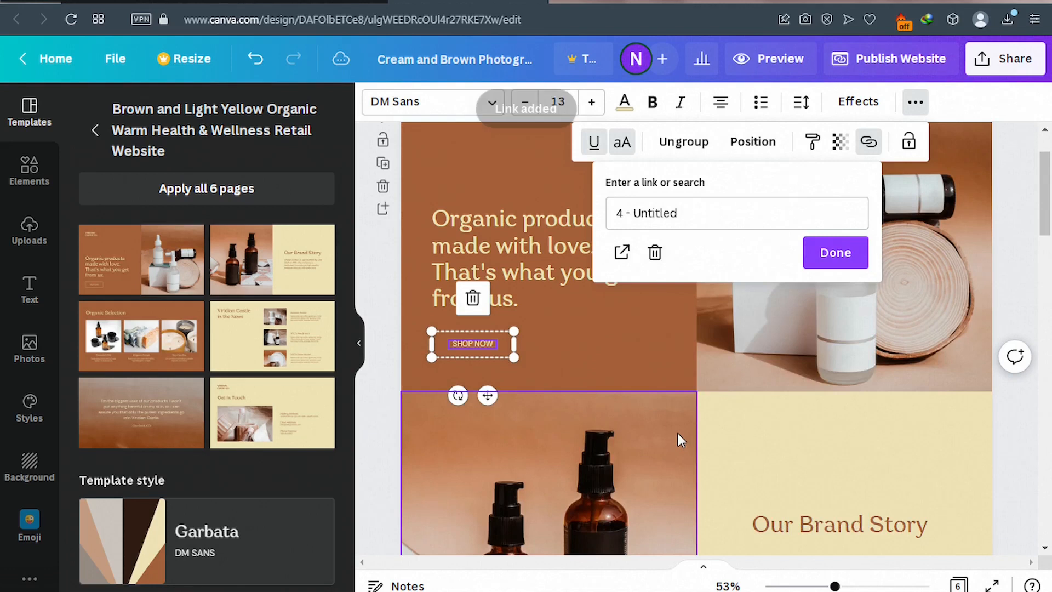
pyautogui.click(834, 262)
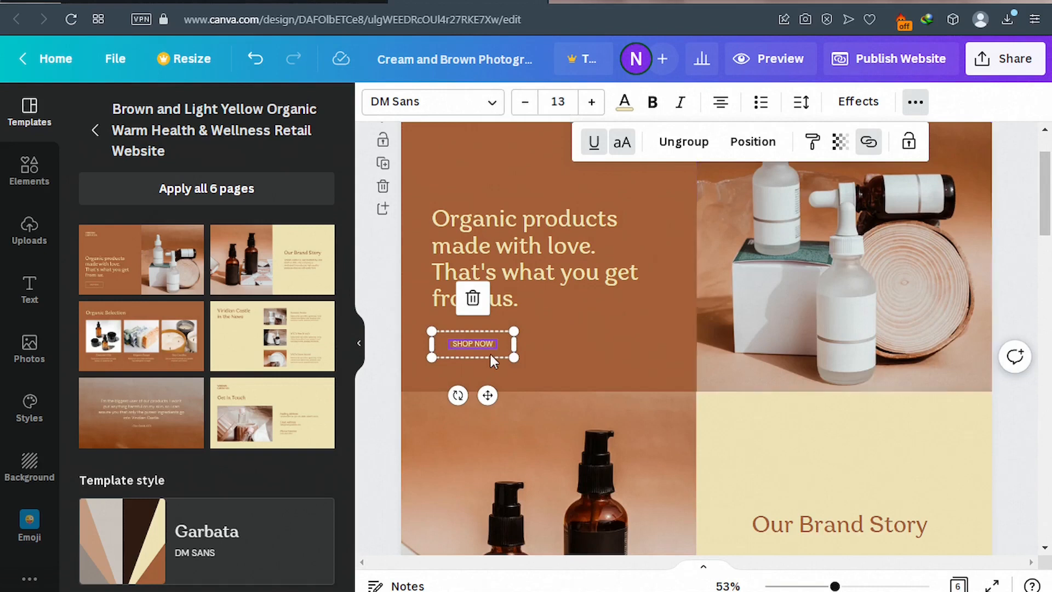
# Scroll through the six template pages in the editor to review them.
pyautogui.scroll(-5, 491, 353)
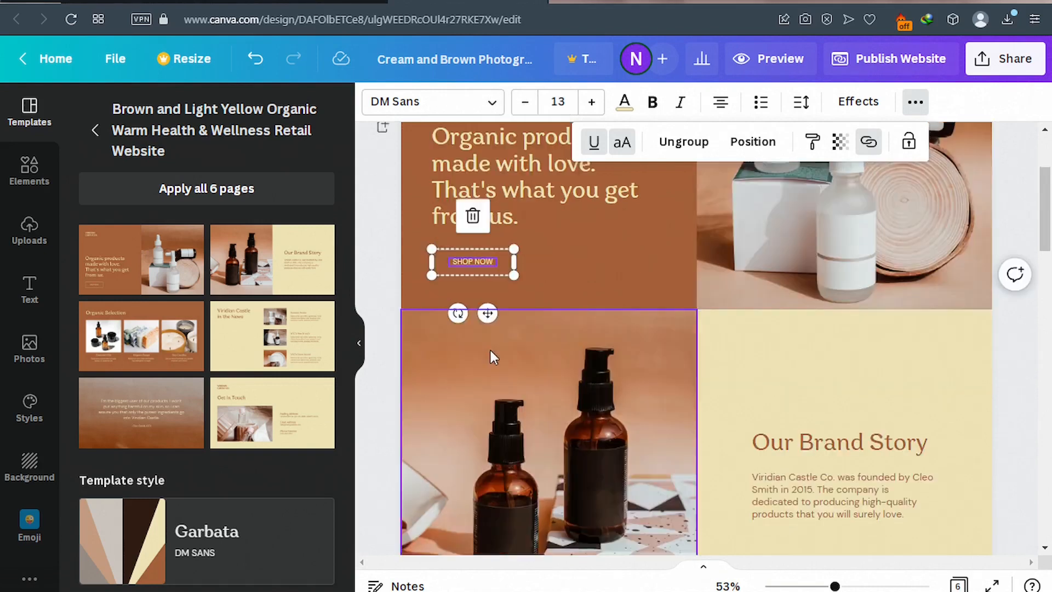
pyautogui.scroll(-4, 491, 355)
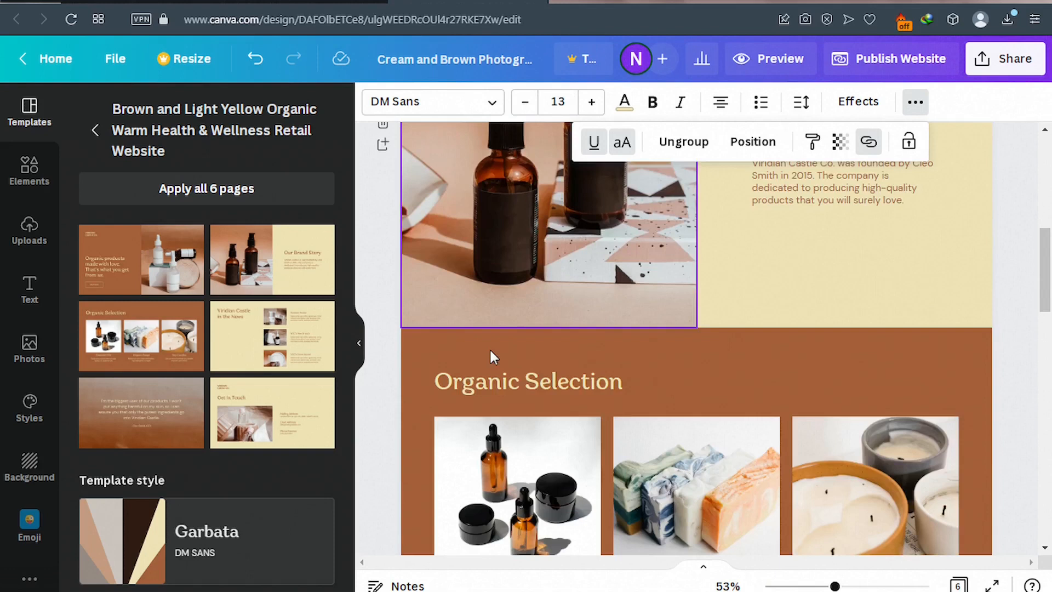
pyautogui.scroll(-12, 499, 353)
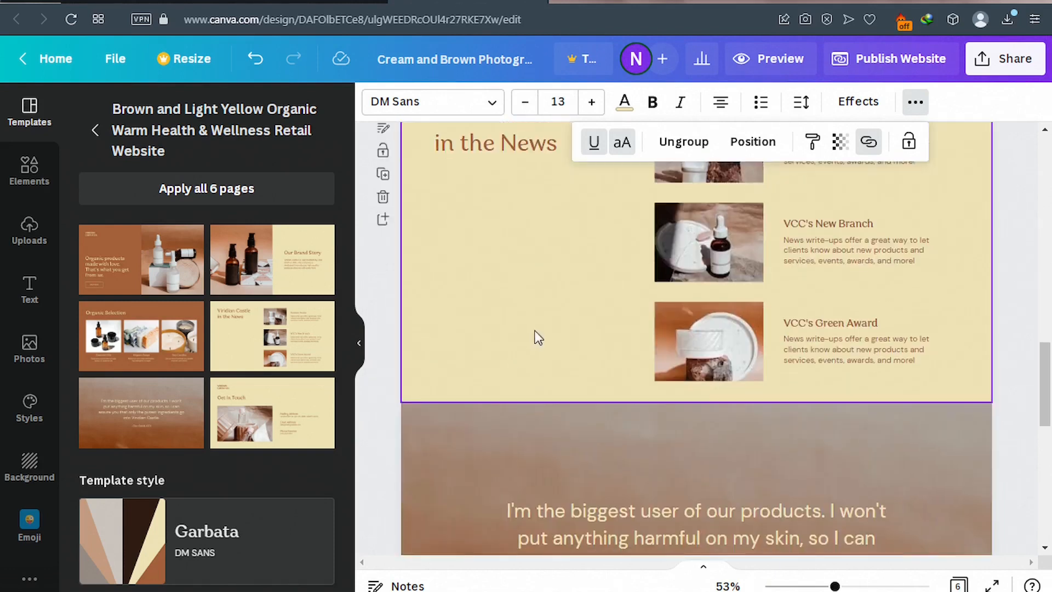
pyautogui.scroll(11, 533, 334)
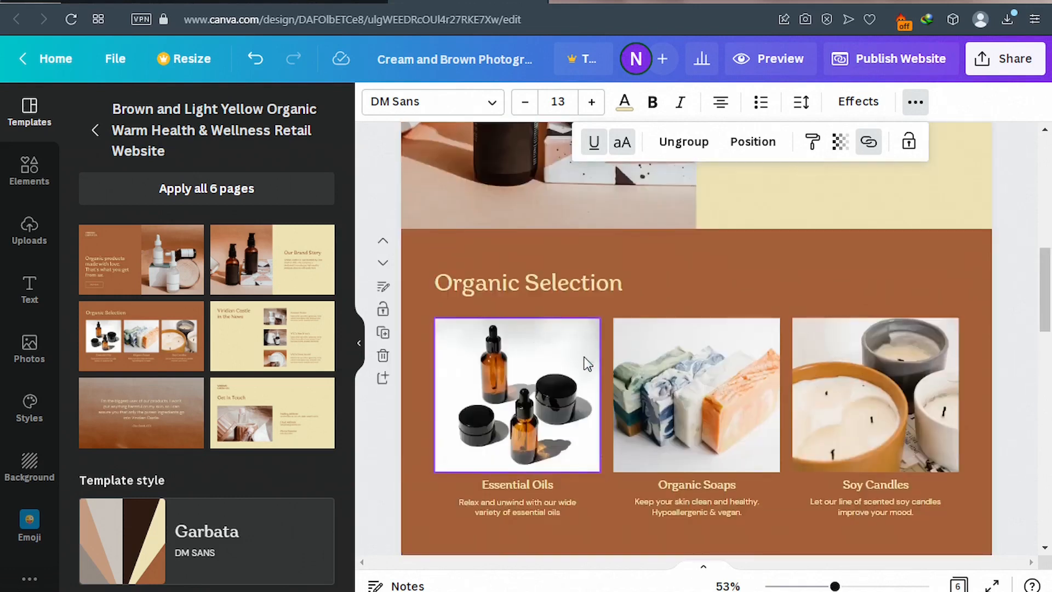
pyautogui.scroll(-3, 585, 363)
pyautogui.scroll(-5, 583, 355)
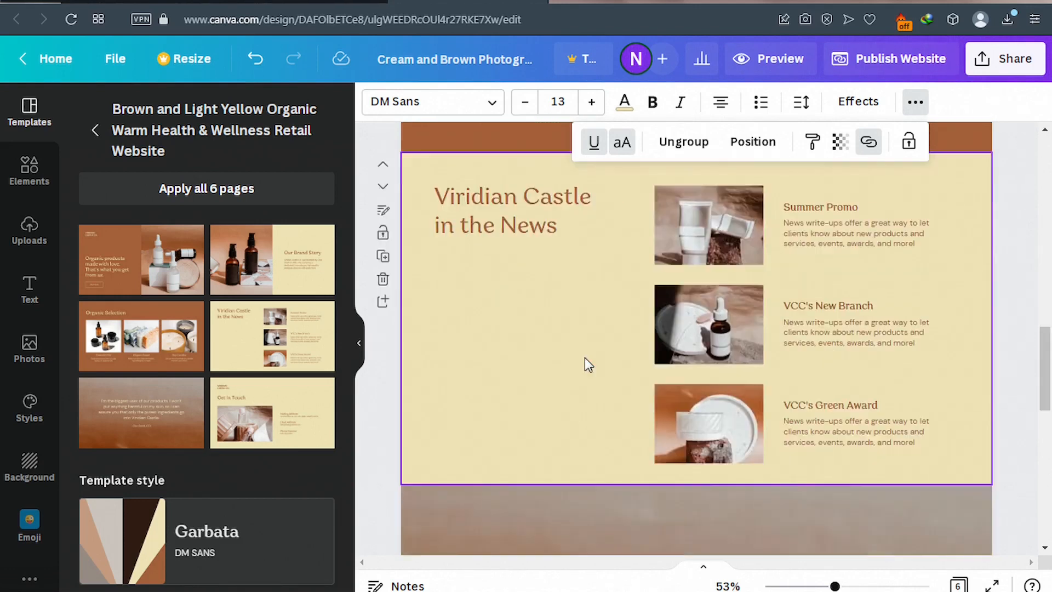
pyautogui.scroll(8, 584, 357)
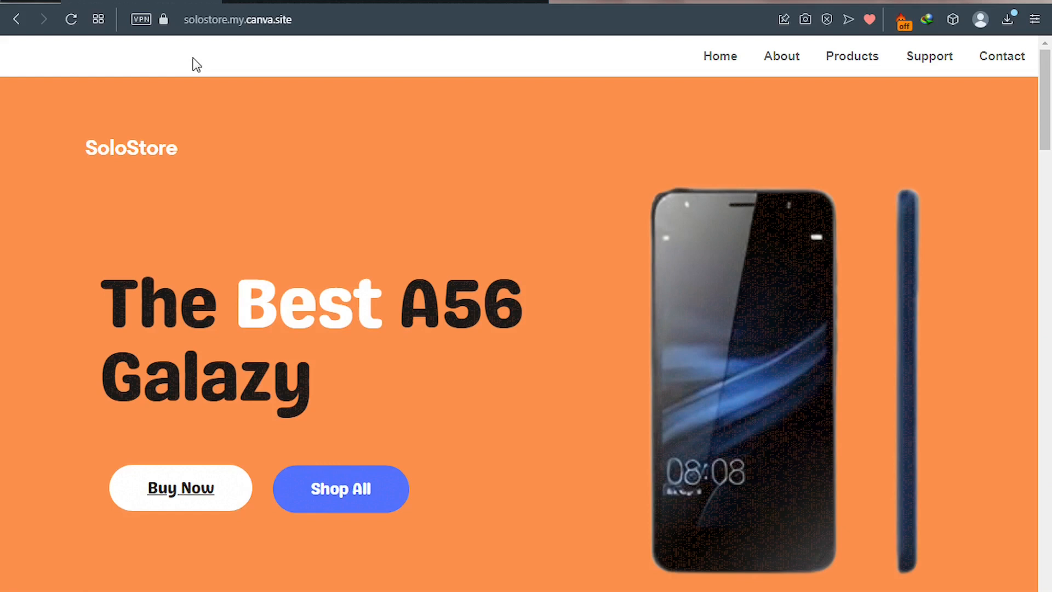
# Tour SoloStore's Contact, About, Products and Support sections, ending on the $2, $4, $8 products.
pyautogui.click(901, 61)
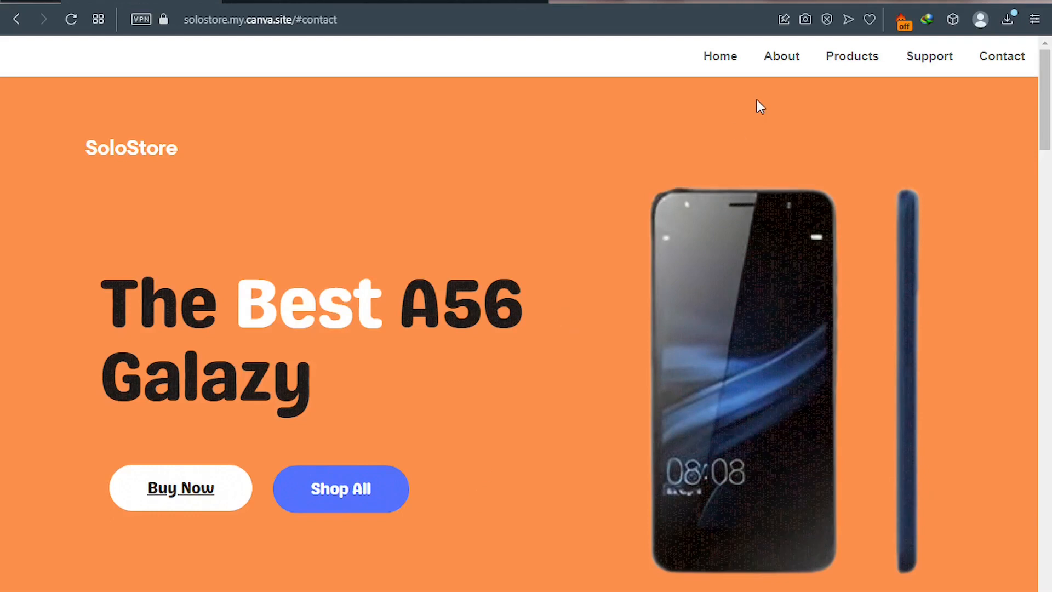
pyautogui.scroll(-1, 781, 65)
pyautogui.click(781, 61)
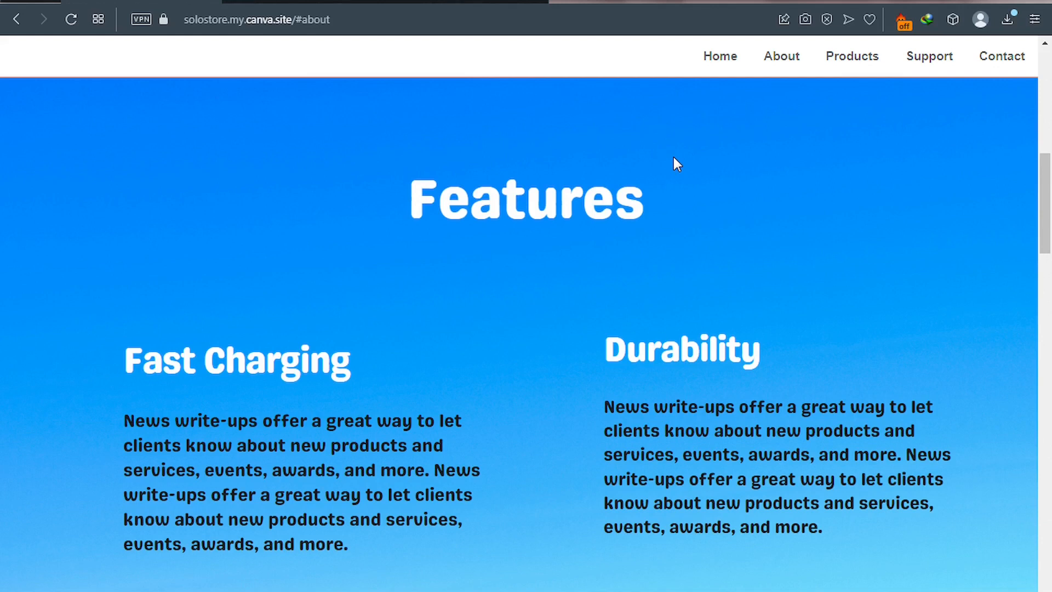
pyautogui.click(853, 63)
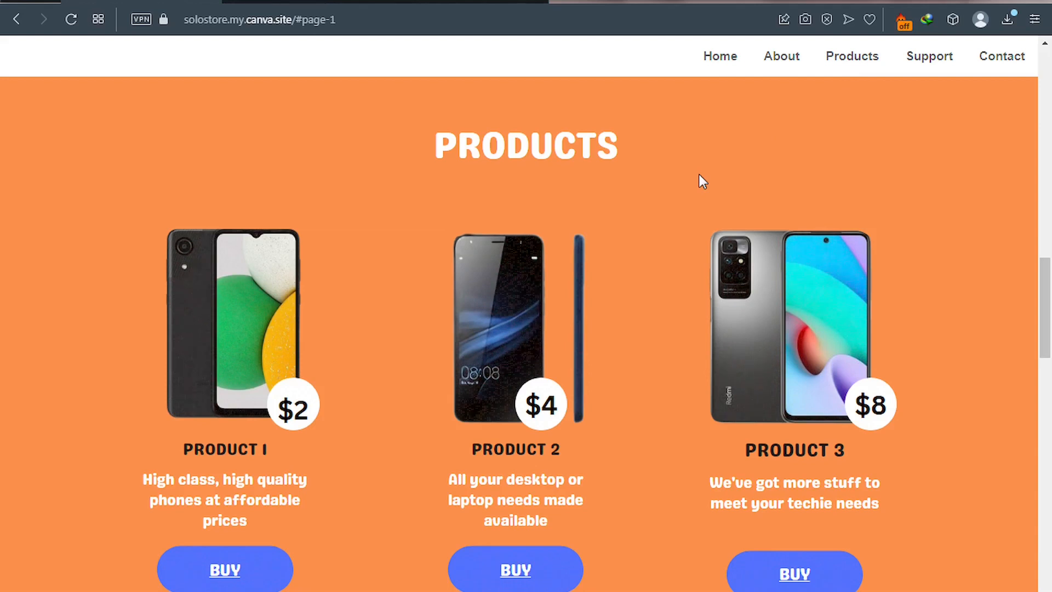
pyautogui.click(925, 60)
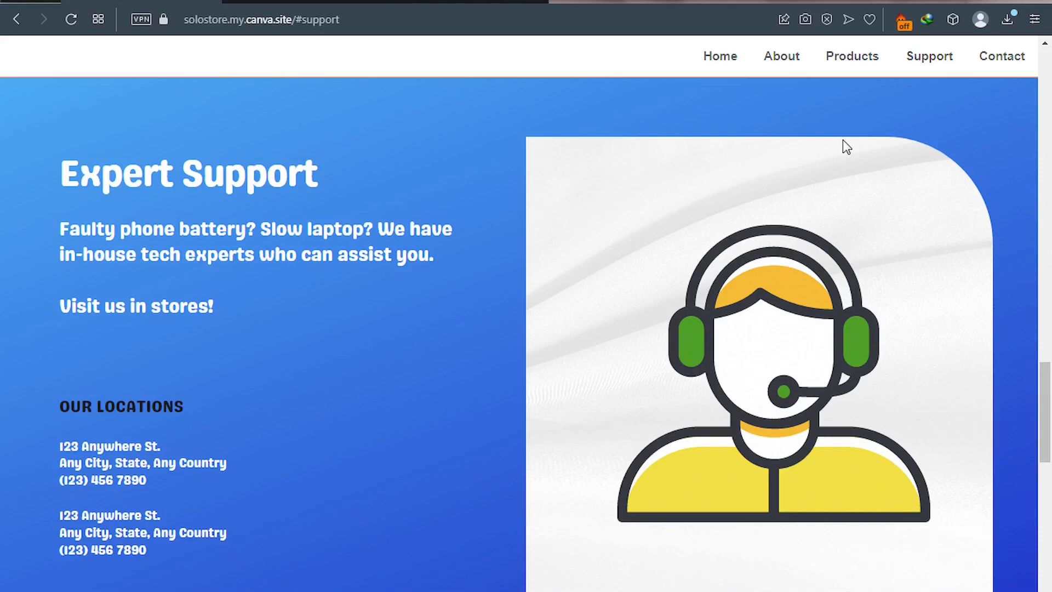
pyautogui.click(992, 62)
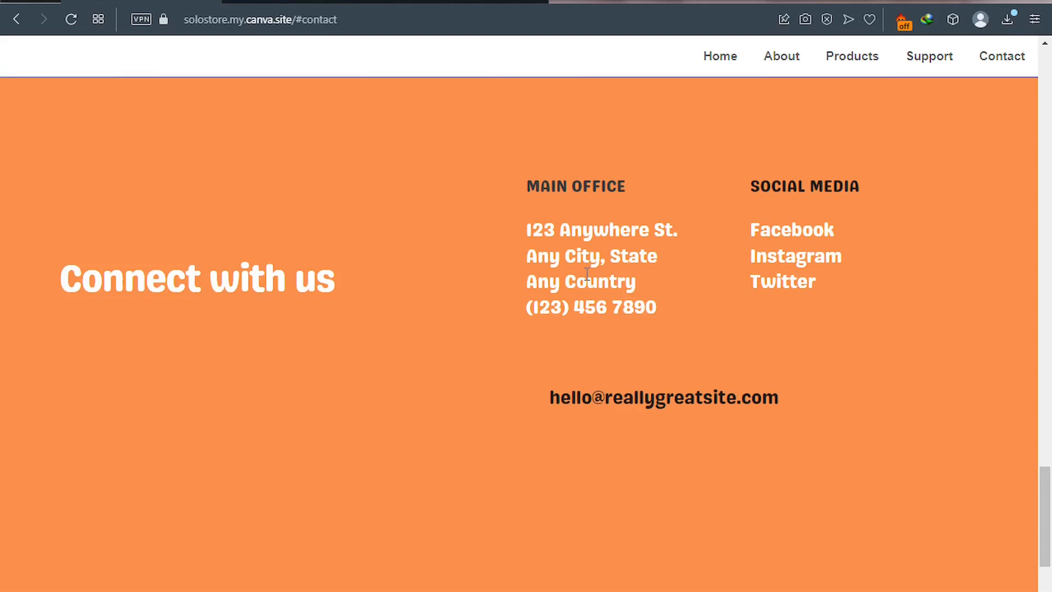
pyautogui.scroll(6, 587, 269)
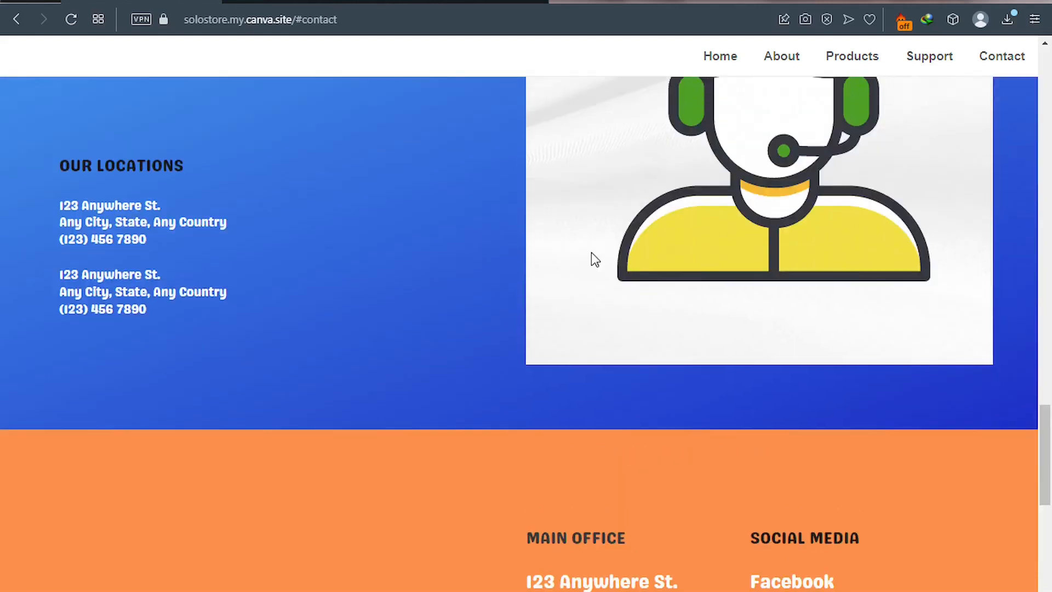
pyautogui.scroll(11, 592, 254)
pyautogui.click(859, 61)
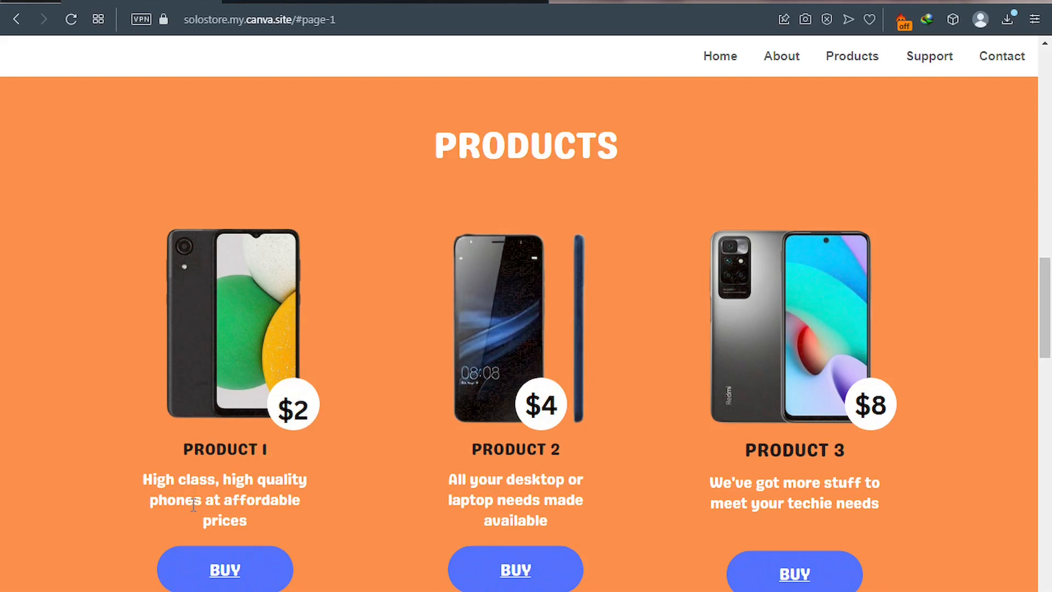
# Open Product 1's Flutterwave payment form at USD 2.00, scroll to Pay, then return to SoloStore.
pyautogui.click(233, 575)
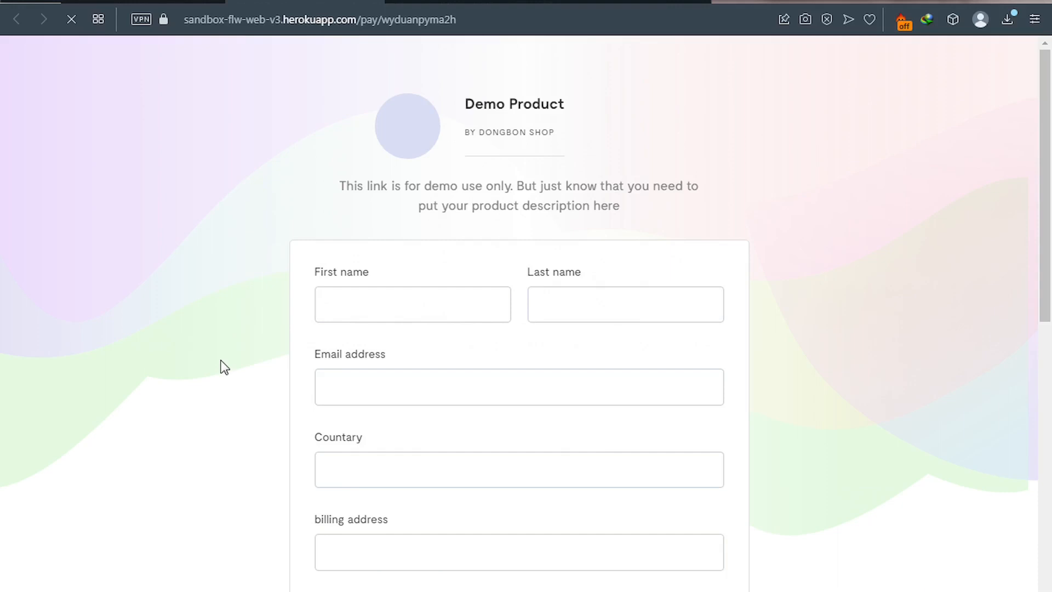
pyautogui.scroll(-4, 230, 378)
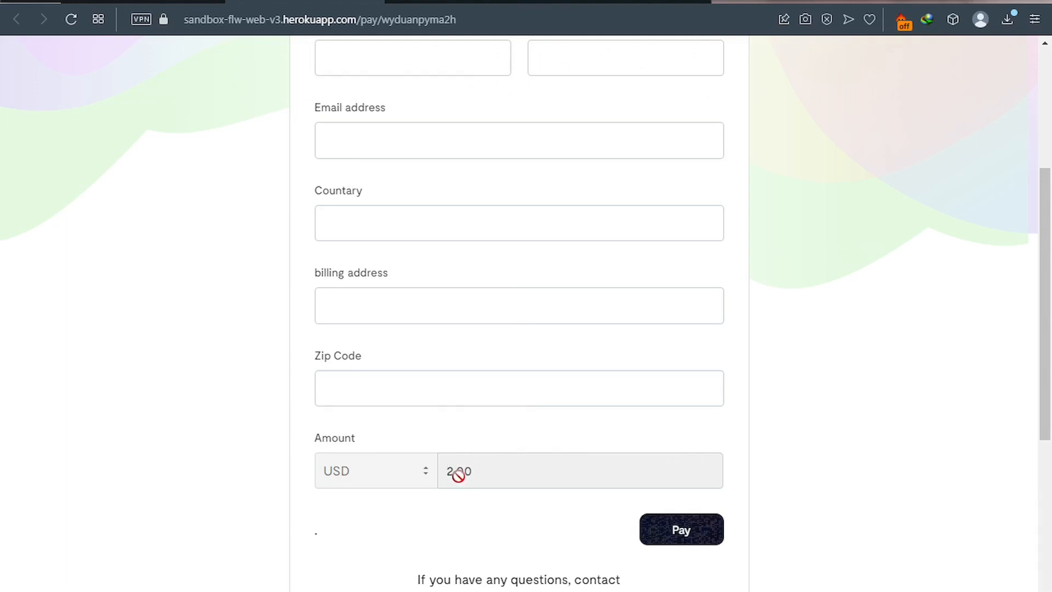
pyautogui.click(110, 2)
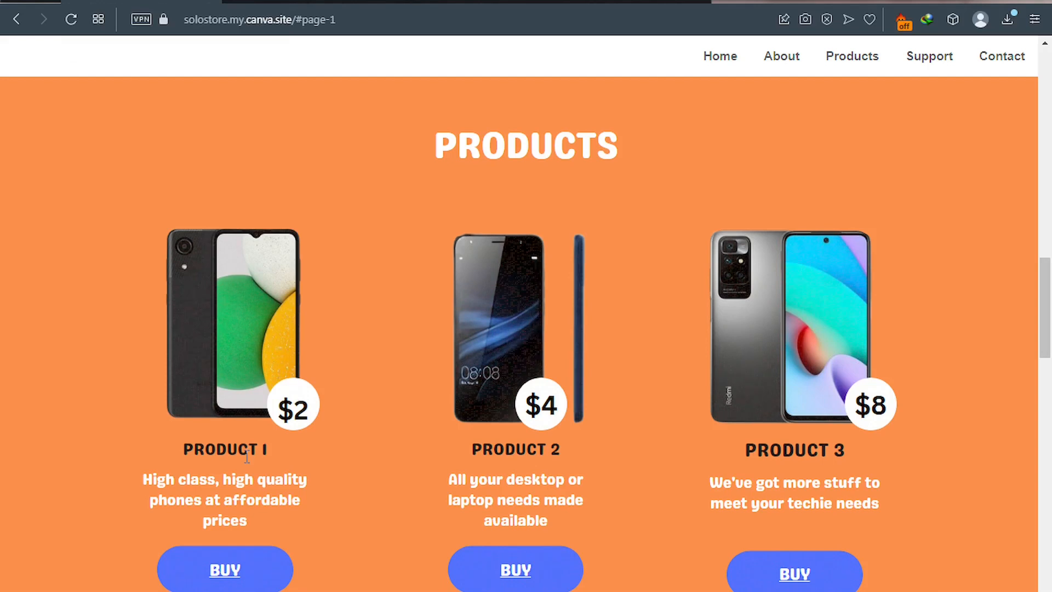
# Revisit the payment form, then turn to the Products image folder on the taskbar.
pyautogui.click(286, 2)
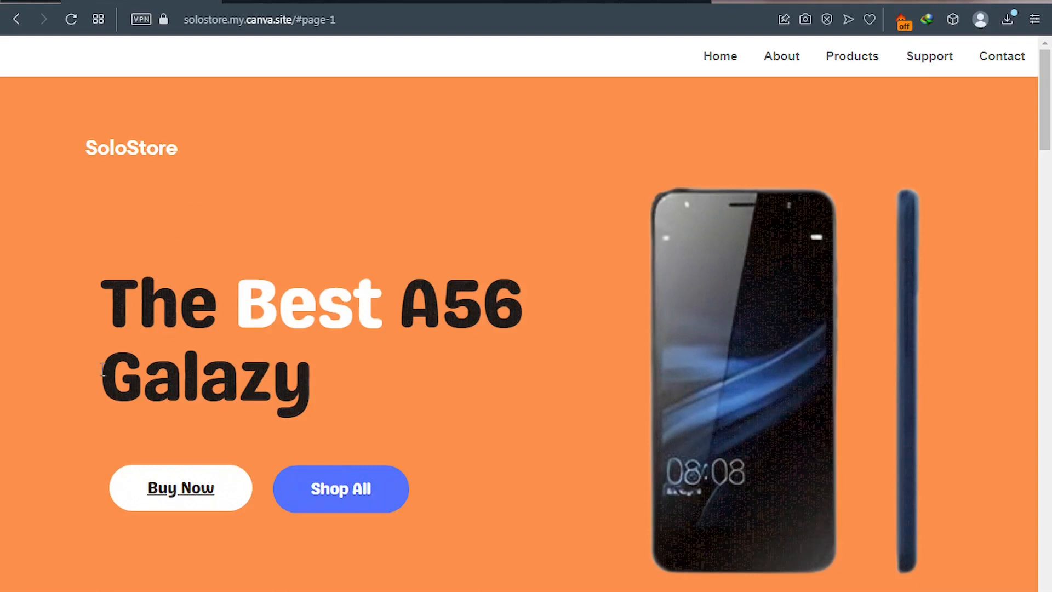
pyautogui.moveTo(106, 590)
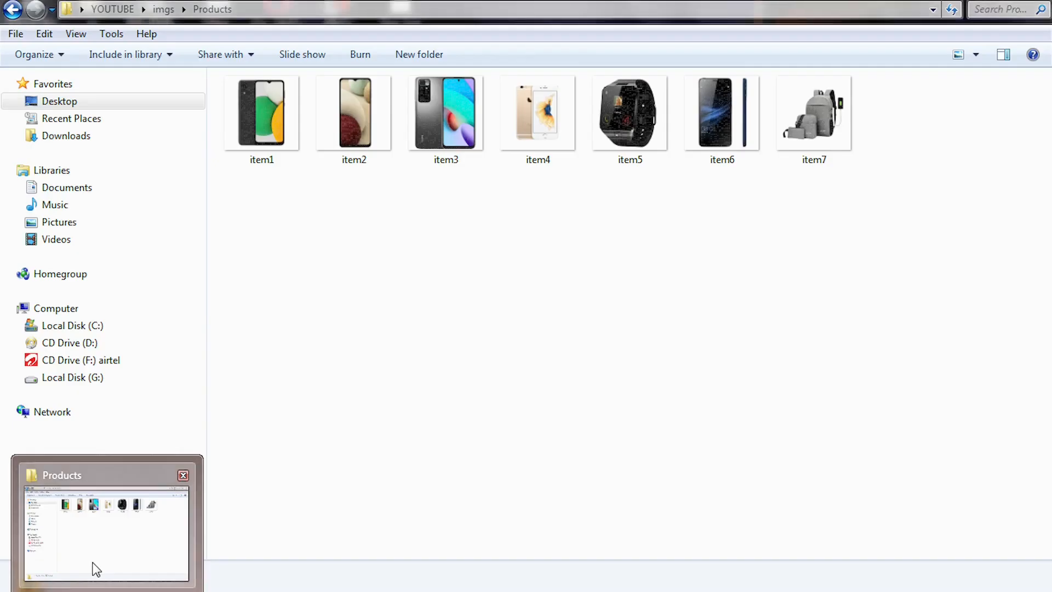
# Bring up the Products folder, select images item1 to item3, then return to the Canva editor.
pyautogui.click(93, 568)
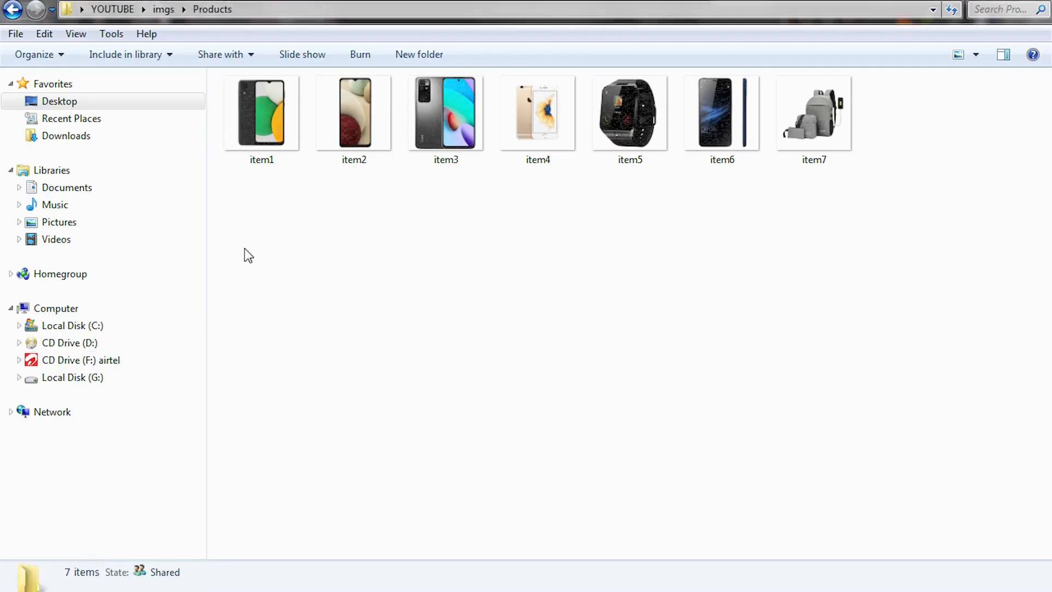
pyautogui.moveTo(235, 215); pyautogui.dragTo(468, 158)
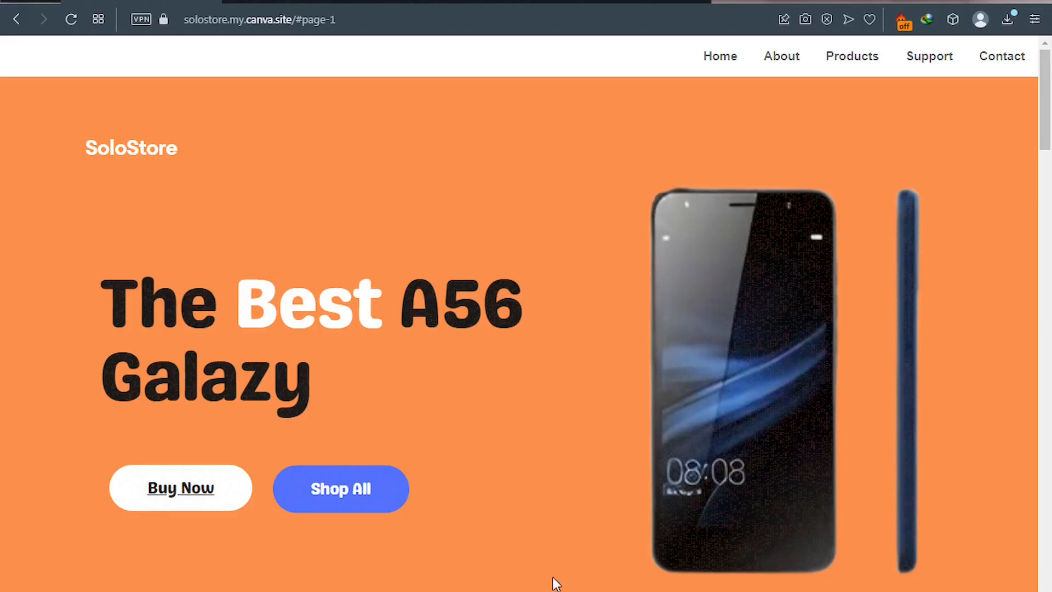
pyautogui.click(599, 2)
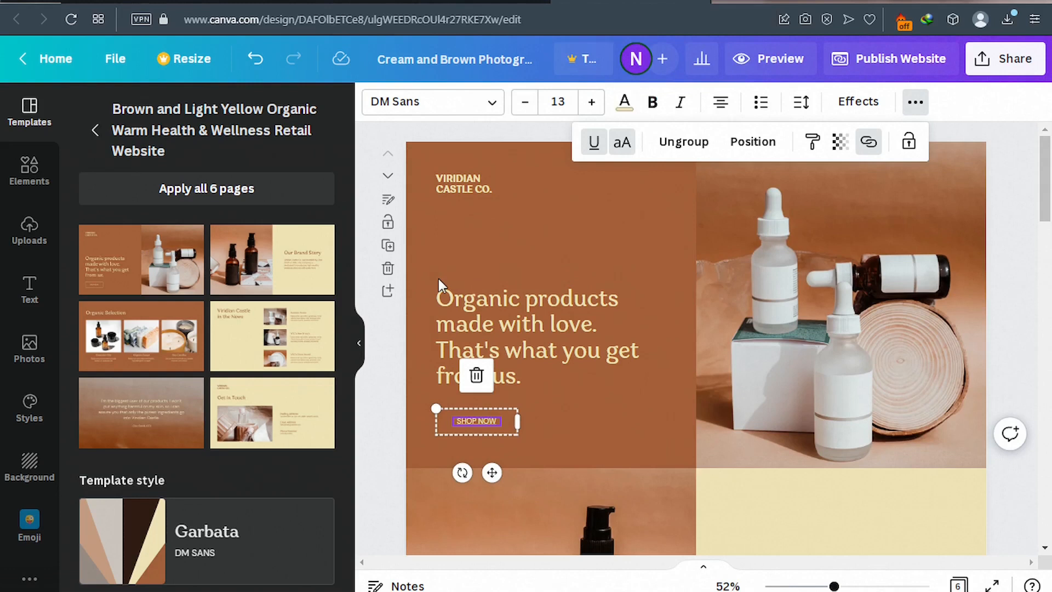
# Delete the template's first five pages, from the opening page through the testimonial page.
pyautogui.click(389, 268)
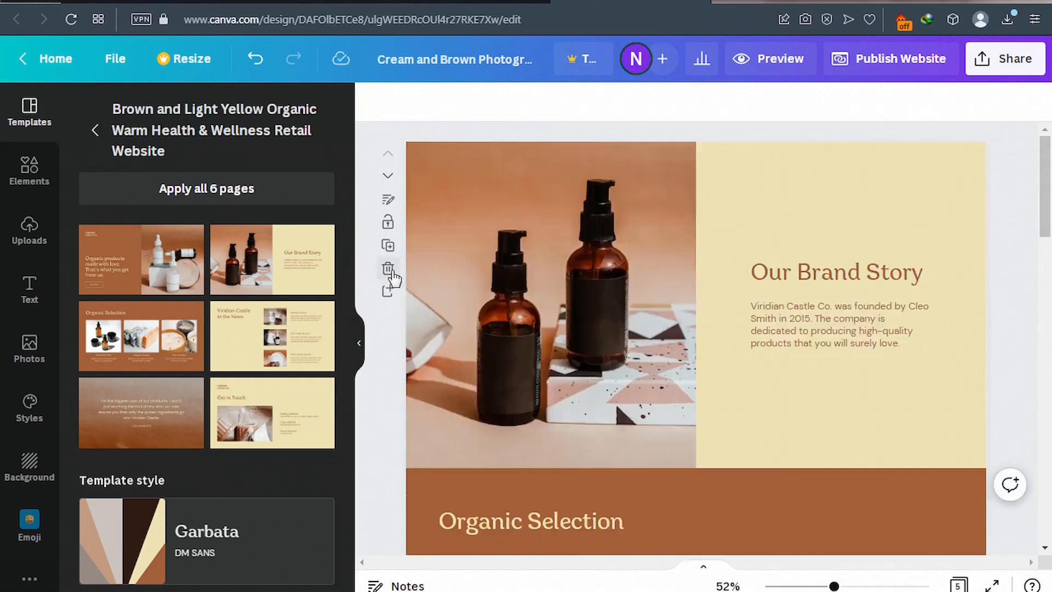
pyautogui.click(388, 268)
pyautogui.click(389, 269)
pyautogui.click(389, 269)
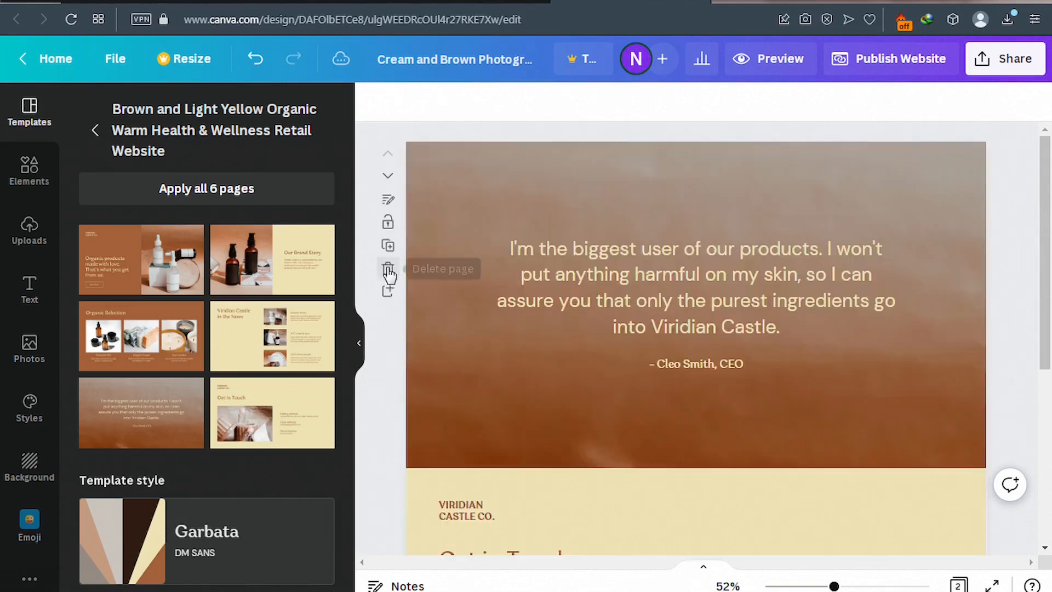
pyautogui.click(389, 269)
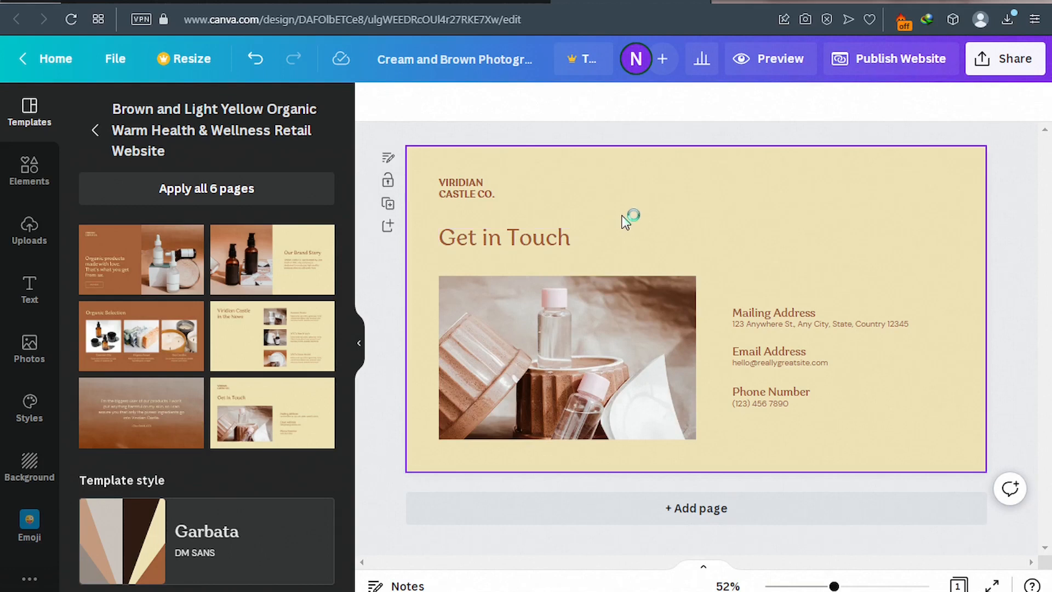
# Remove the contact page's cream background, 'Get in Touch' heading and 'VIRIDIAN CASTLE CO.' text.
pyautogui.click(649, 235)
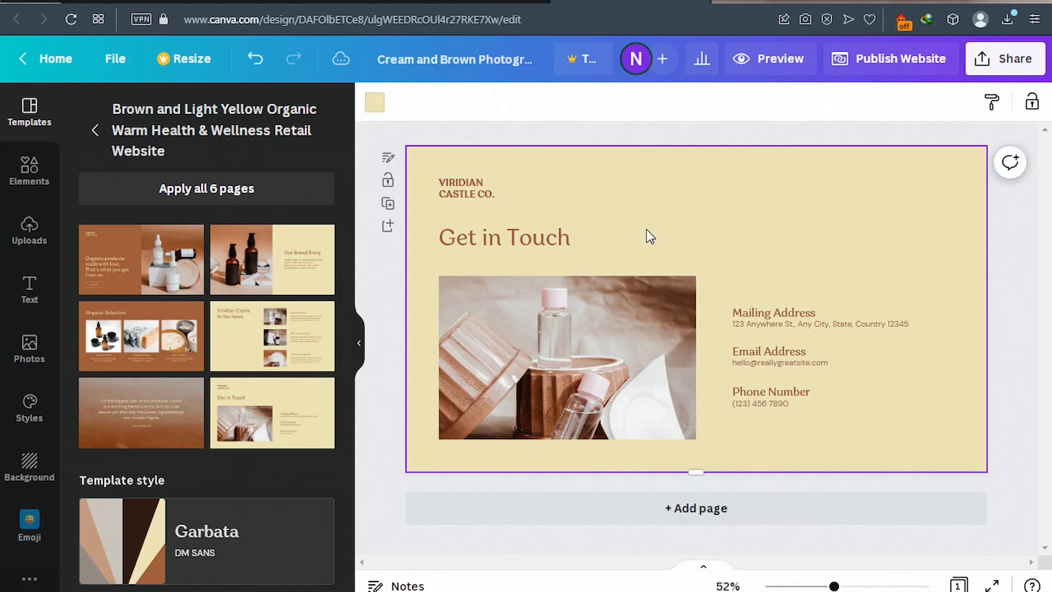
pyautogui.press('Delete')
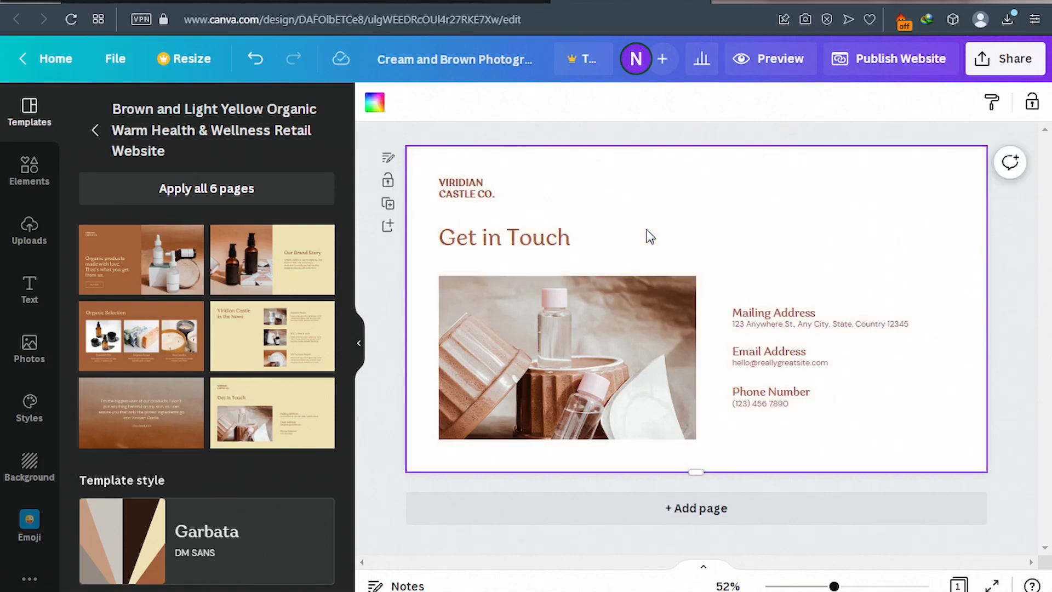
pyautogui.click(548, 239)
pyautogui.press('Delete')
pyautogui.click(487, 197)
pyautogui.press('Delete')
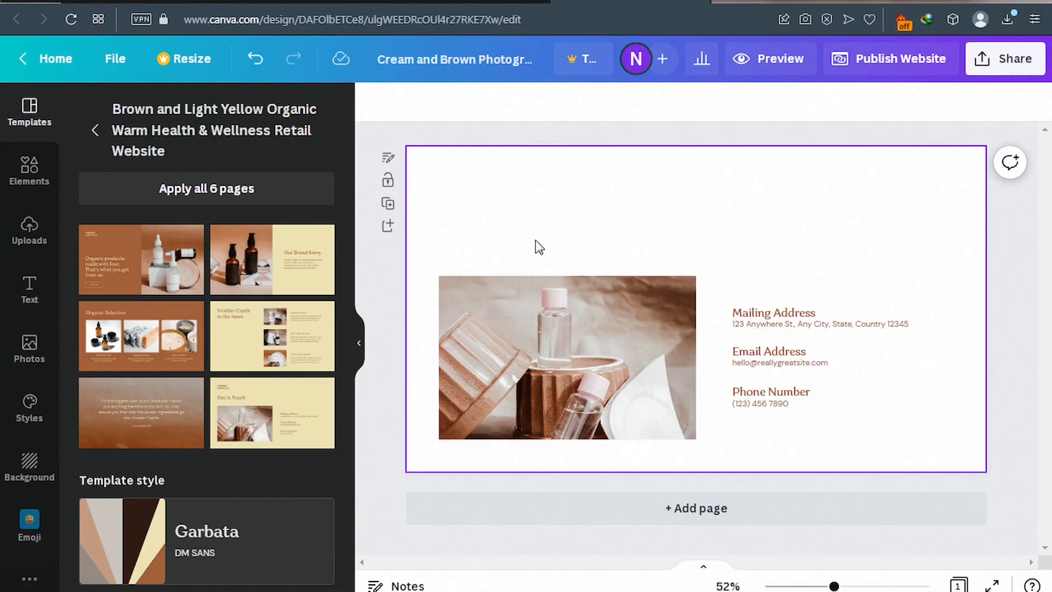
# Delete the product photo, the mailing address line and the remaining contact details text.
pyautogui.click(586, 293)
pyautogui.press('Delete')
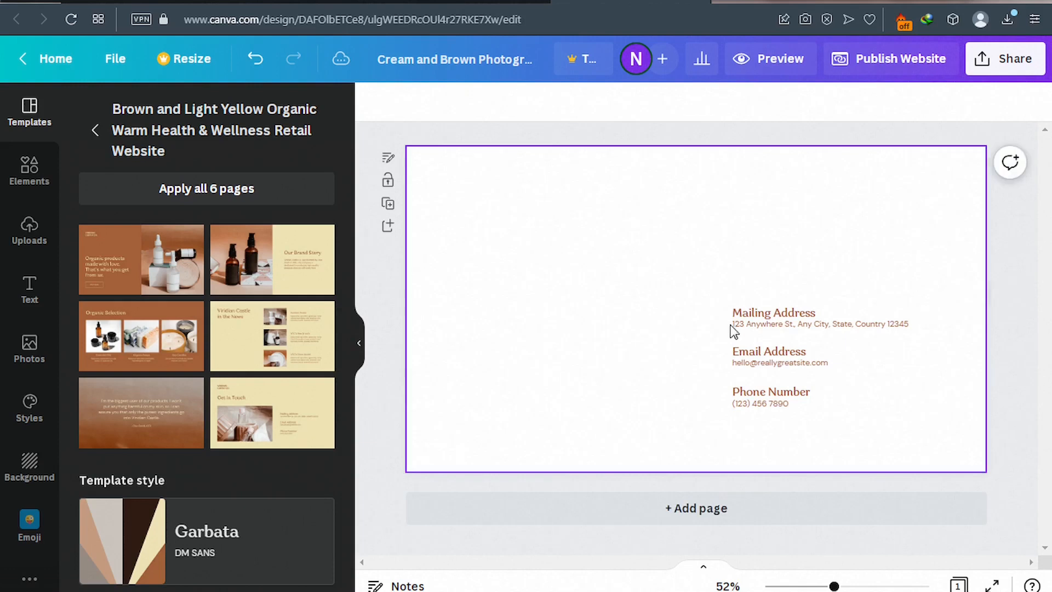
pyautogui.doubleClick(787, 328)
pyautogui.press('Delete')
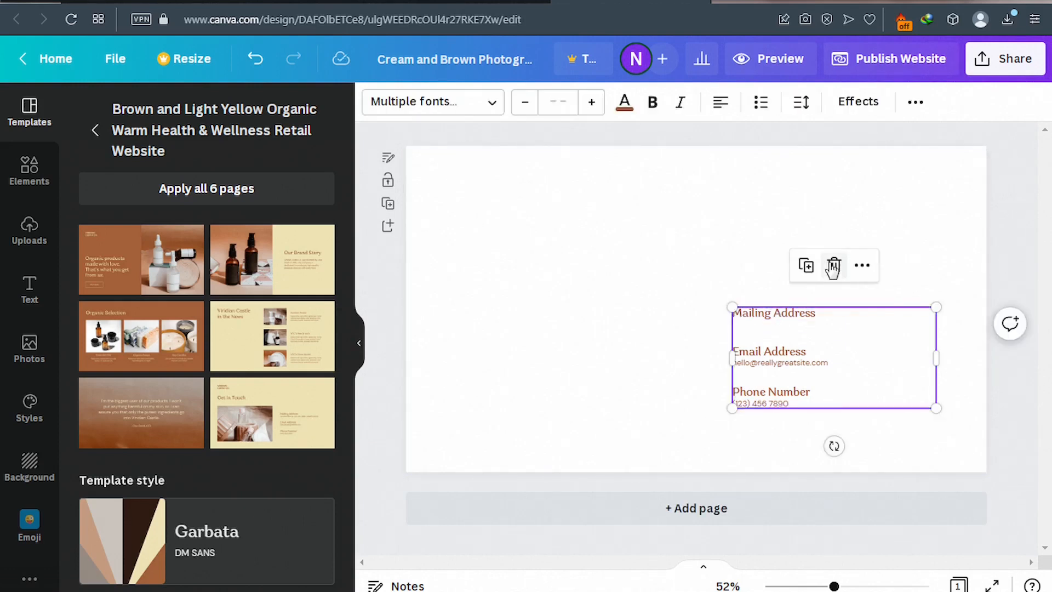
pyautogui.click(832, 265)
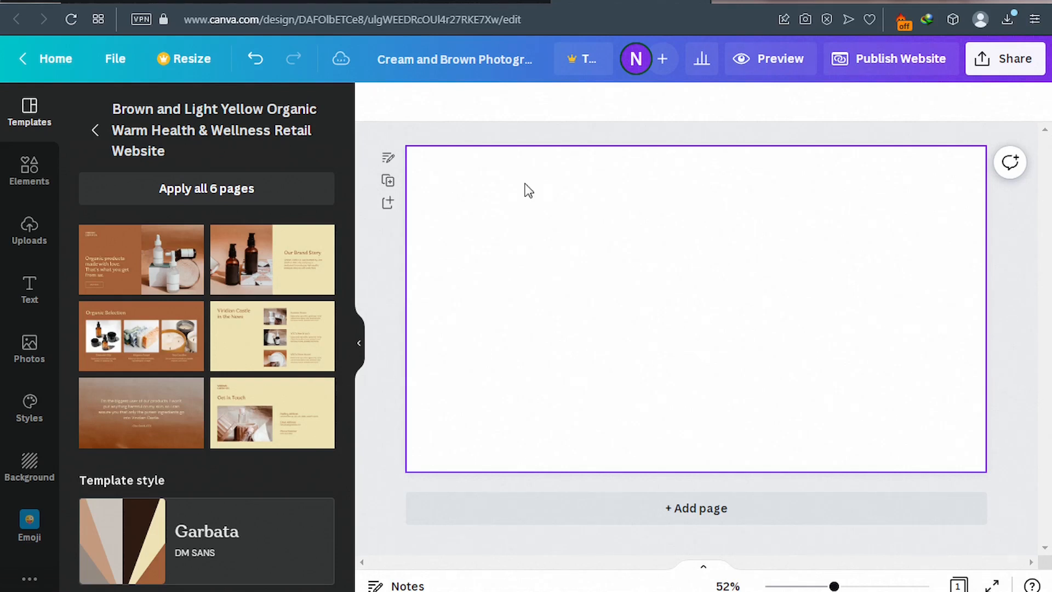
# Rename the design to 'shopper'.
pyautogui.click(477, 59)
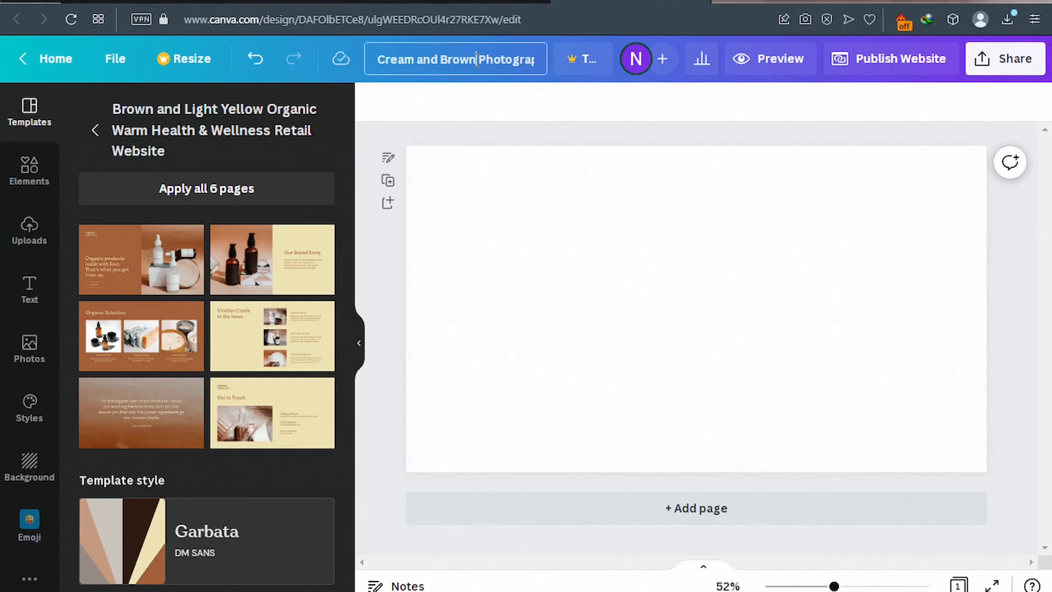
pyautogui.hotkey('ctrl', 'a')
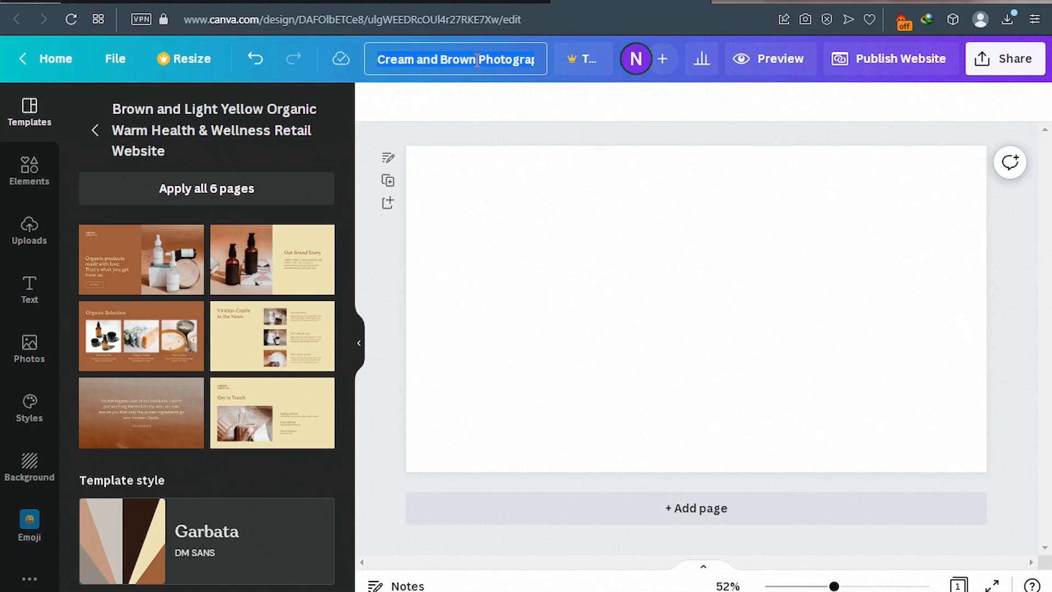
pyautogui.write('sh')
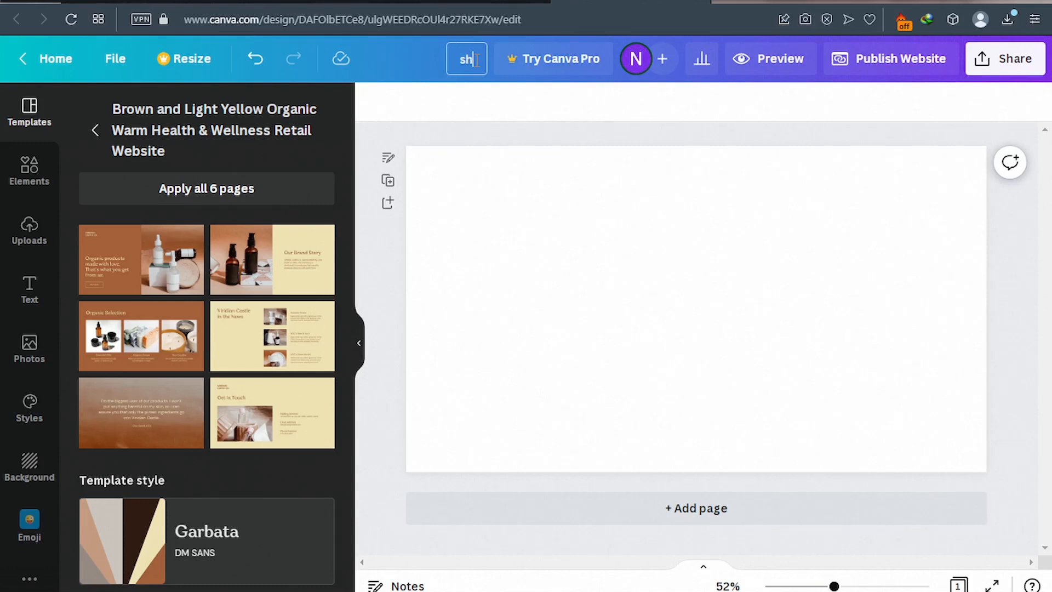
pyautogui.write('opper')
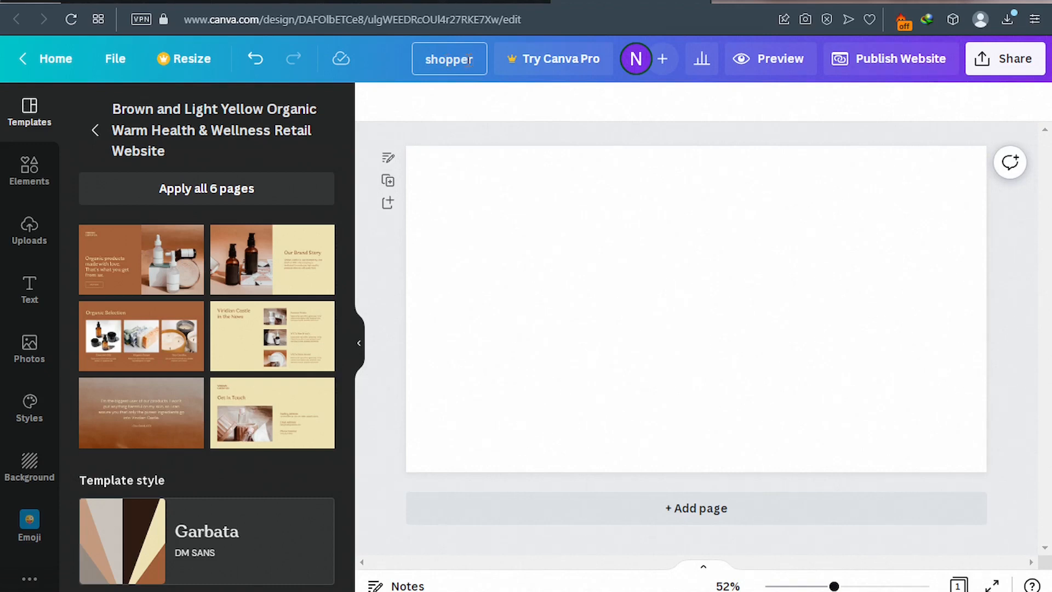
# Give page 1 the title 'Home'.
pyautogui.click(389, 160)
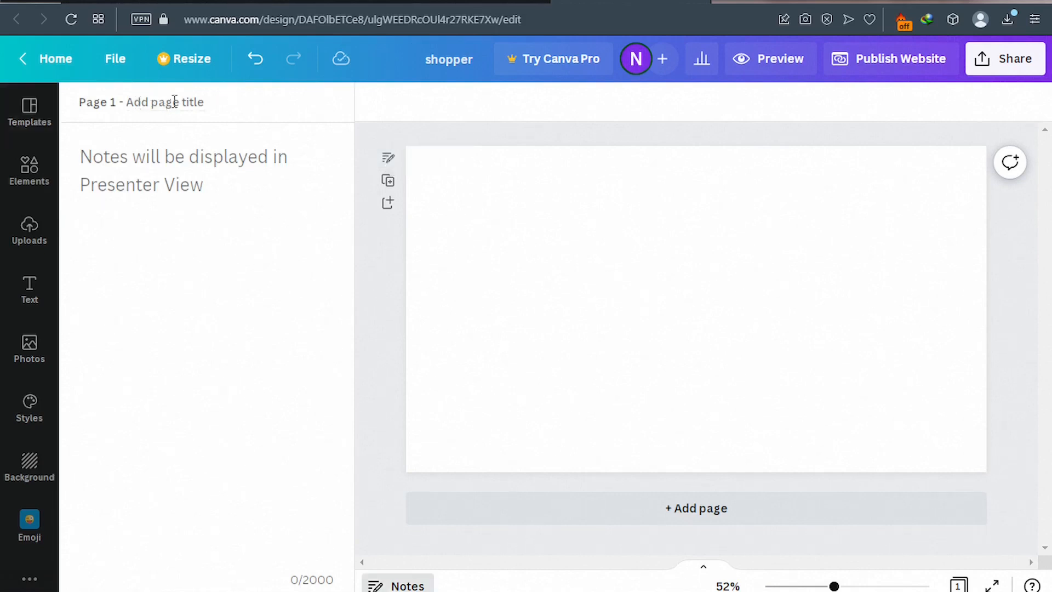
pyautogui.click(182, 100)
pyautogui.write('Home')
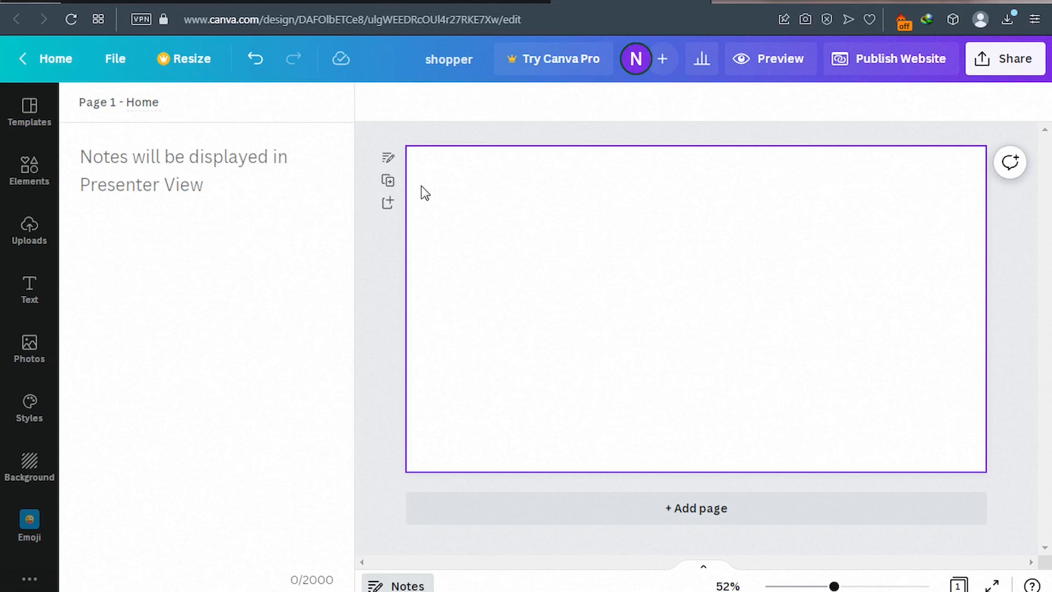
pyautogui.click(523, 234)
# Check the published site's hero colour, then fill the blank page's background with the default orange.
pyautogui.click(127, 3)
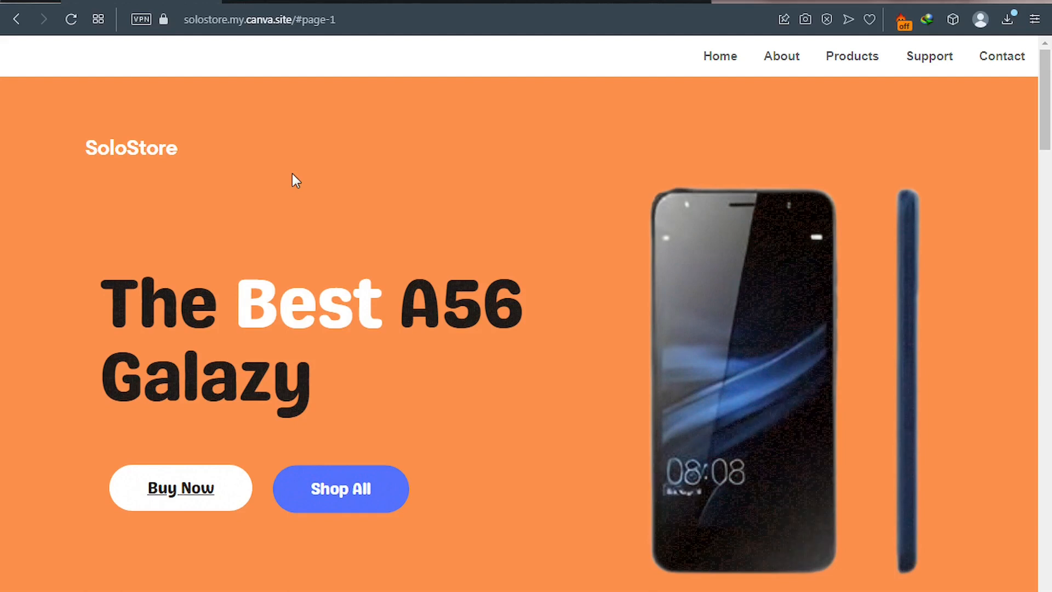
pyautogui.click(598, 5)
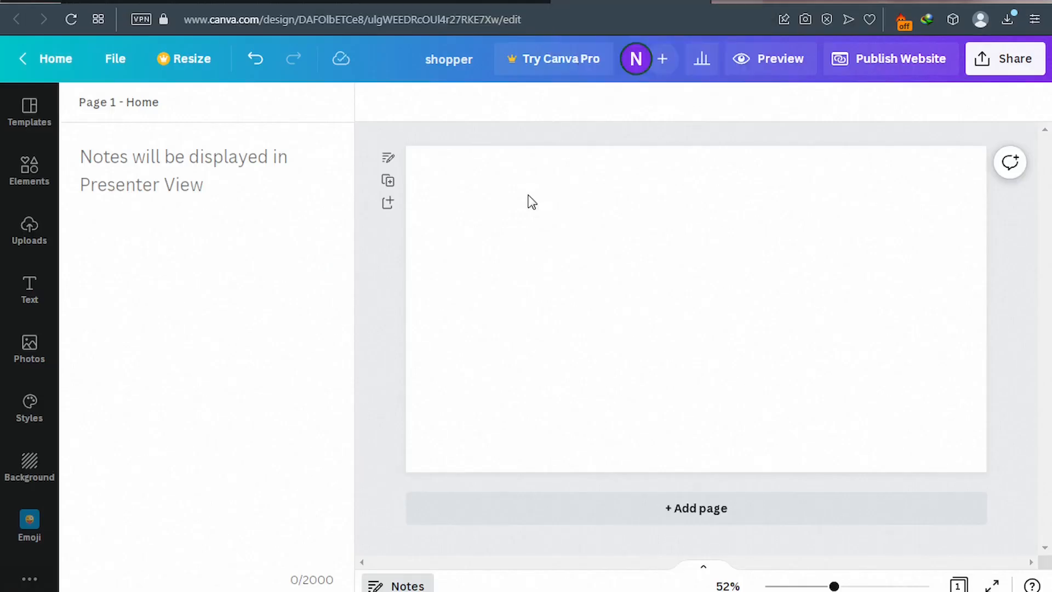
pyautogui.click(530, 203)
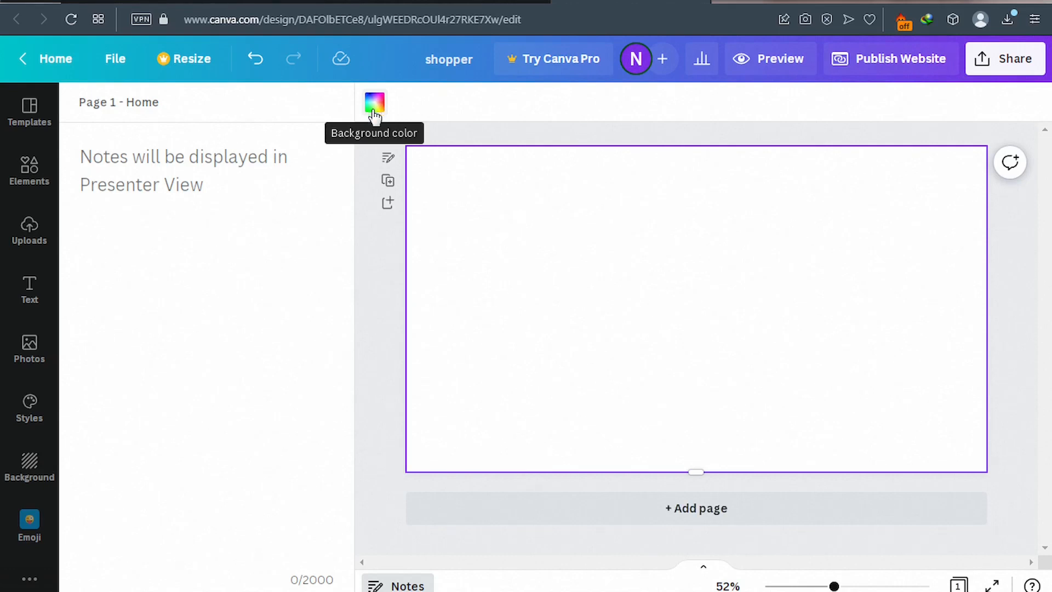
pyautogui.click(374, 104)
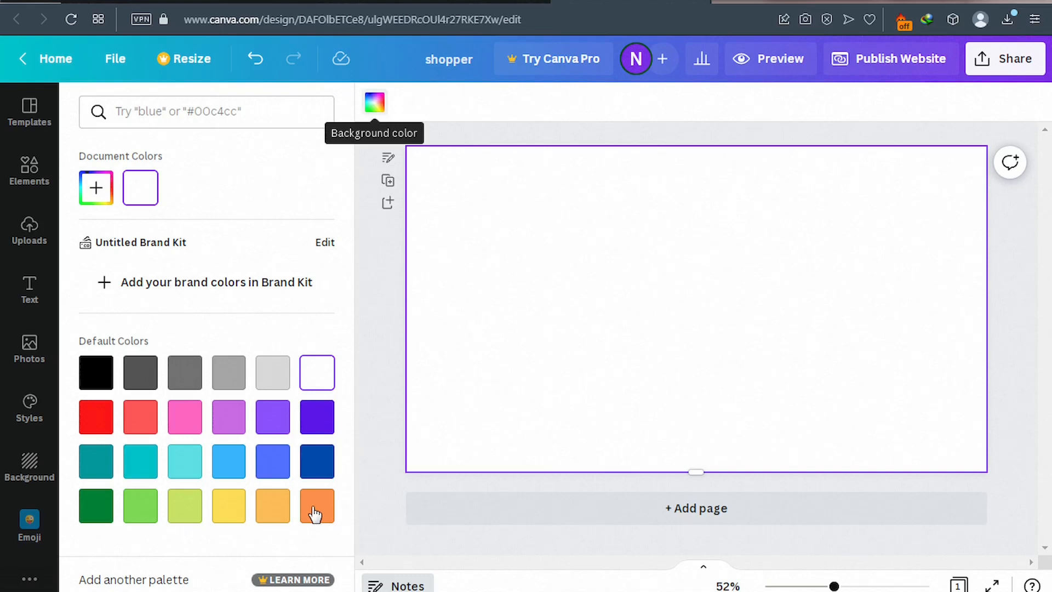
pyautogui.press('Escape')
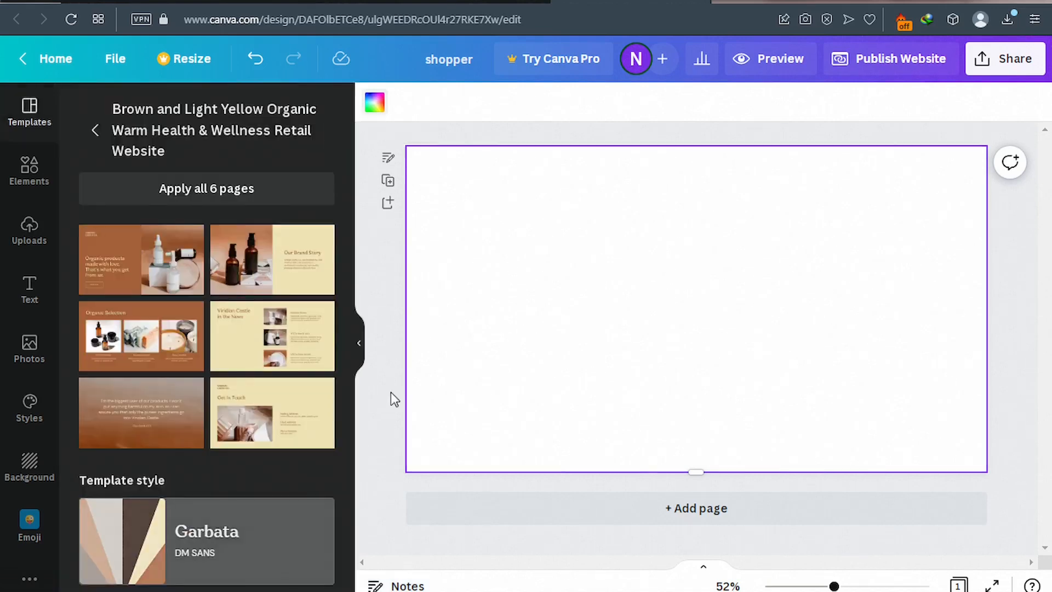
pyautogui.click(378, 109)
pyautogui.click(316, 505)
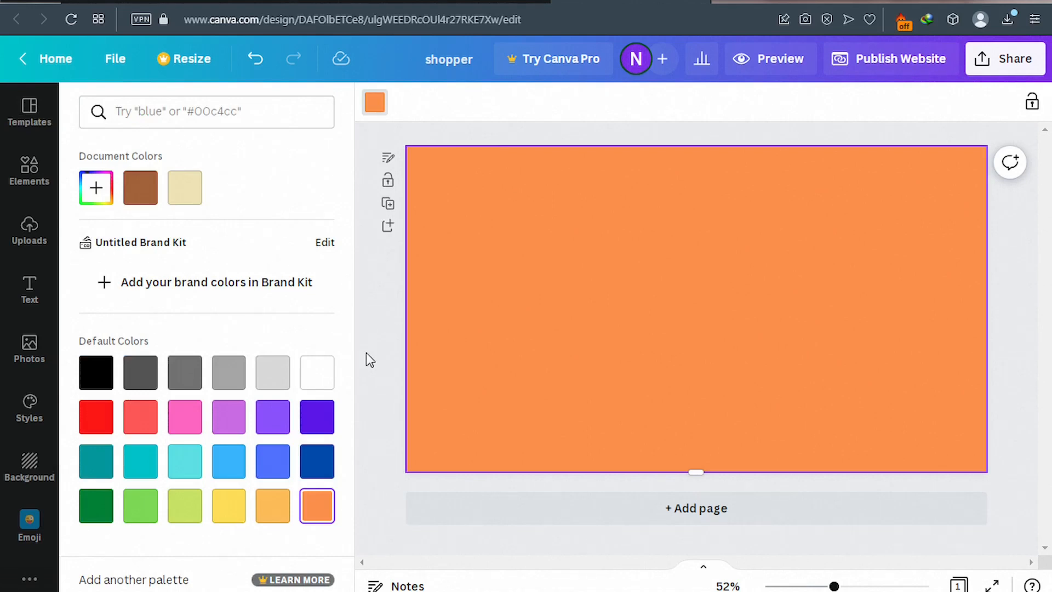
pyautogui.click(116, 1)
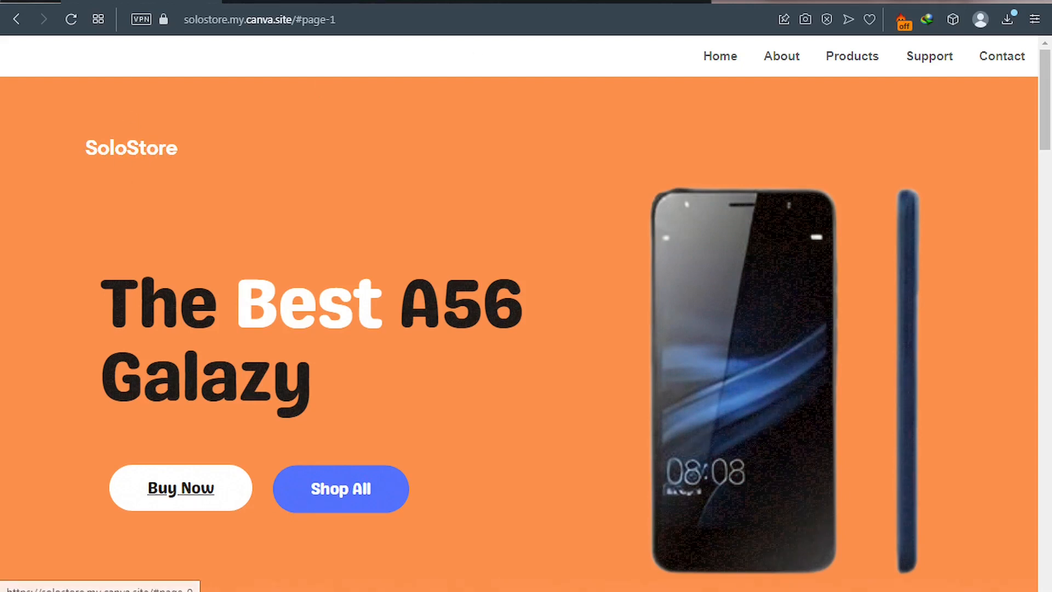
pyautogui.click(610, 1)
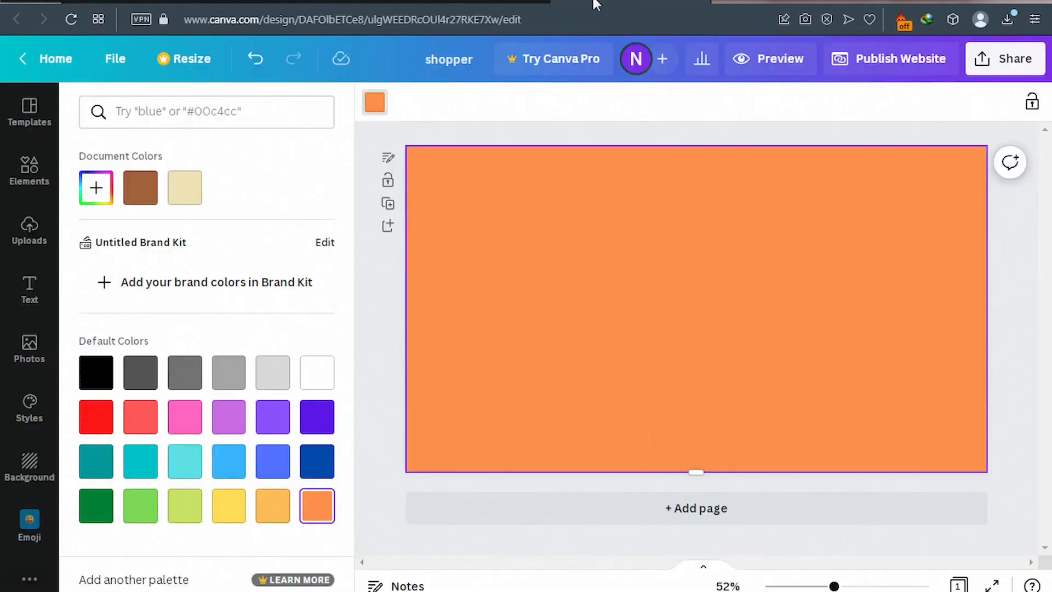
# Add an 'Add a heading' text box to the centre of the orange page.
pyautogui.click(30, 288)
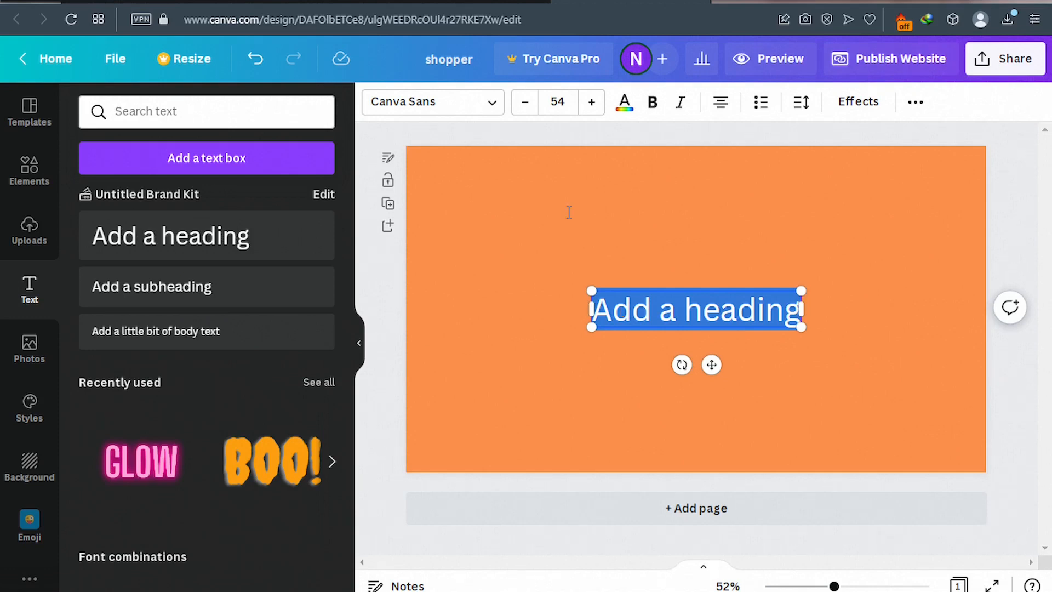
pyautogui.click(493, 107)
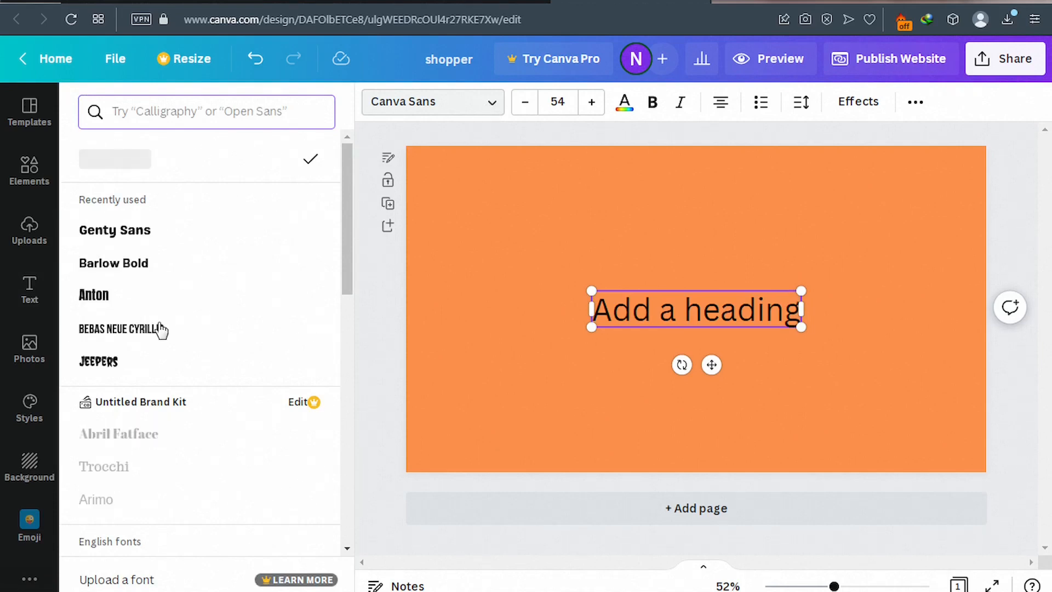
# Set the heading font to Genty Sans and replace its text with 'Shoppa'.
pyautogui.click(137, 237)
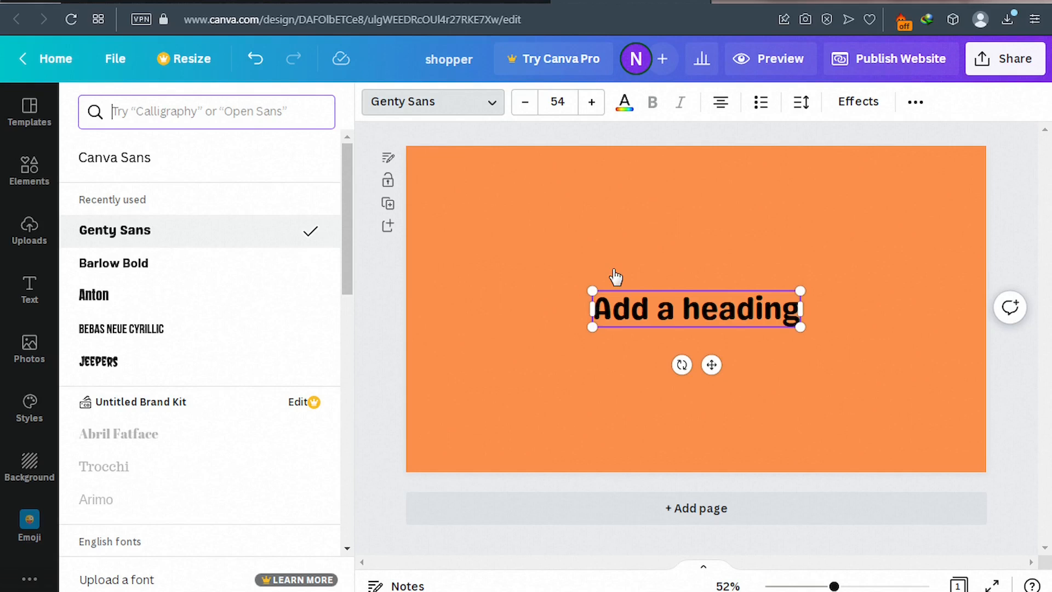
pyautogui.click(645, 307)
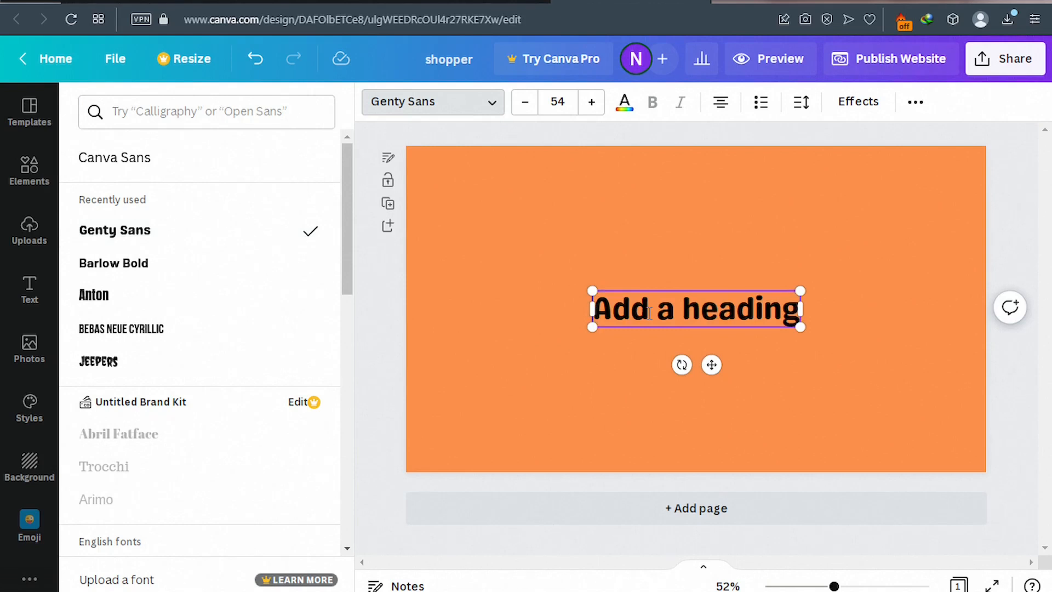
pyautogui.hotkey('ctrl', 'a')
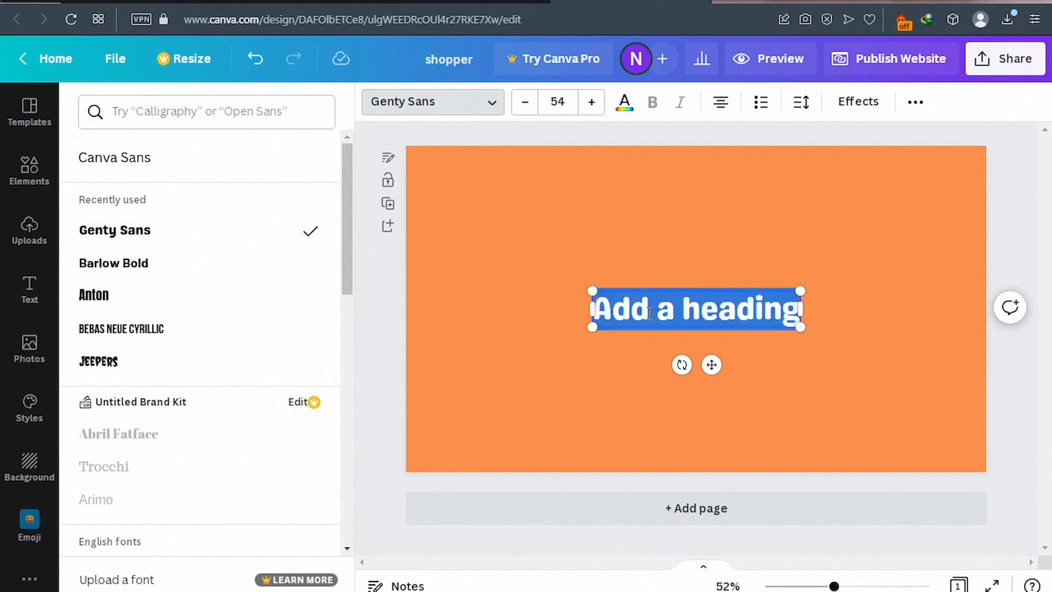
pyautogui.write('S')
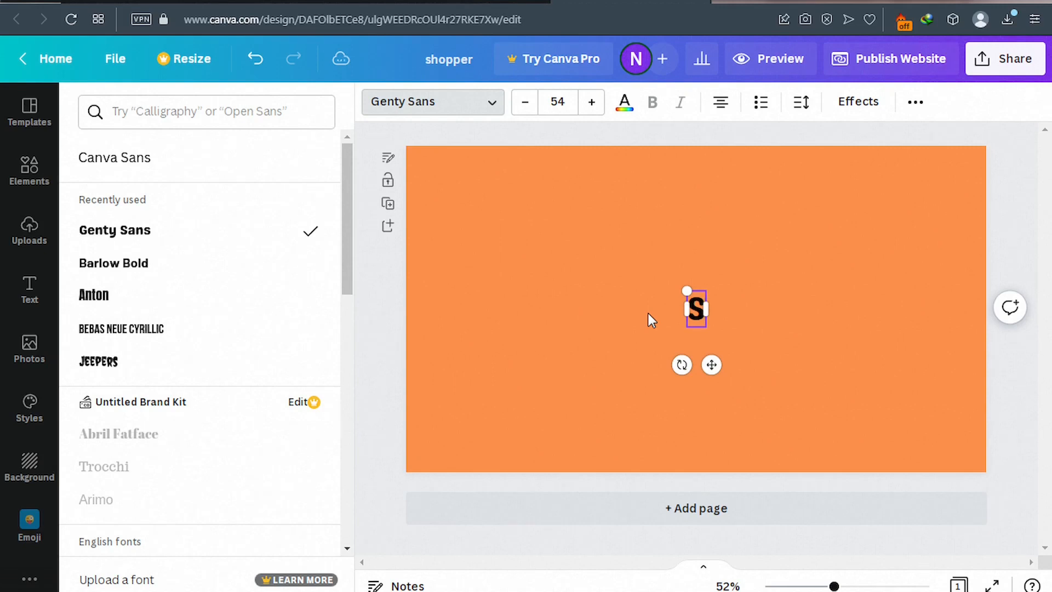
pyautogui.write('h')
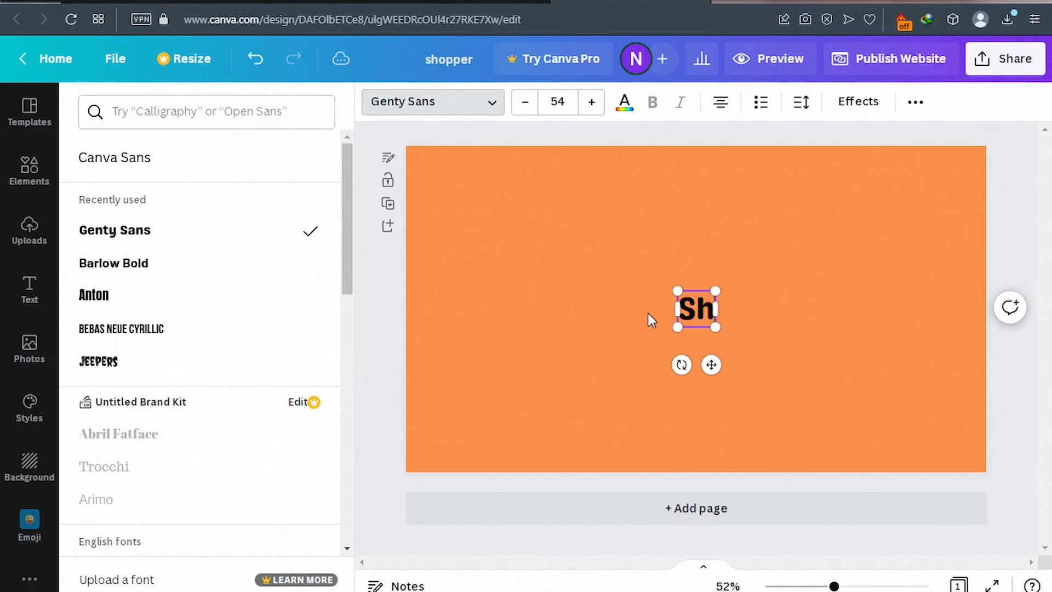
pyautogui.write('oppa')
pyautogui.hotkey('ctrl', 'a')
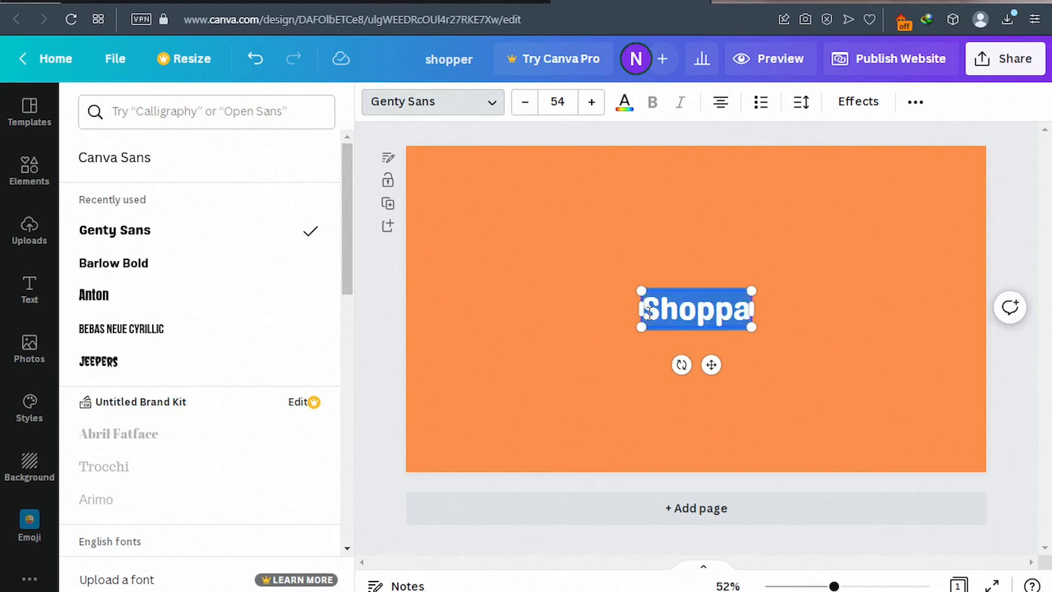
pyautogui.click(525, 104)
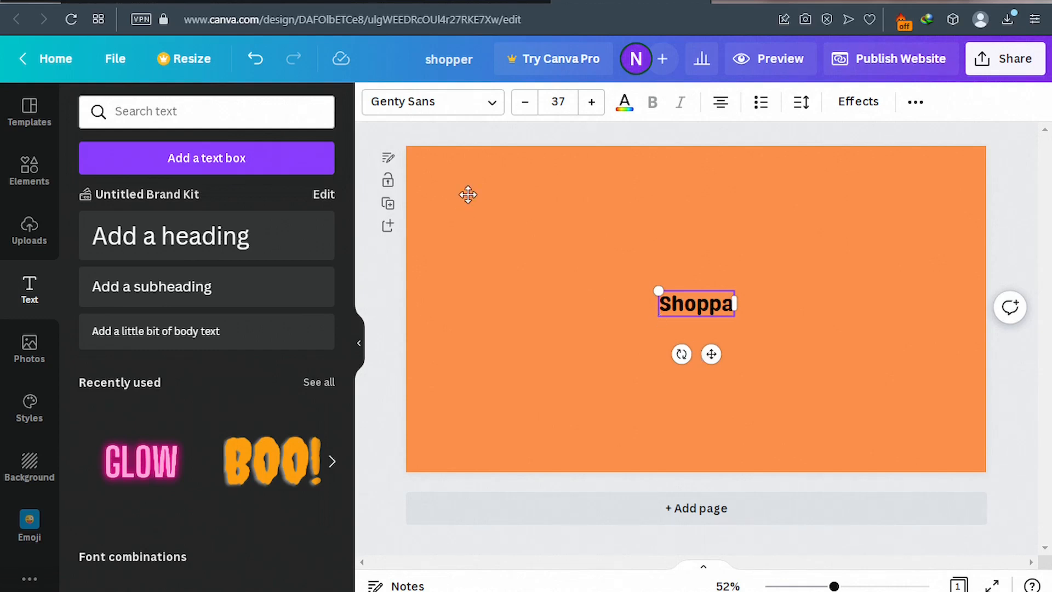
# Drag the size-37 'Shoppa' heading to the page's top-left corner as a logo.
pyautogui.moveTo(711, 354); pyautogui.dragTo(476, 200)
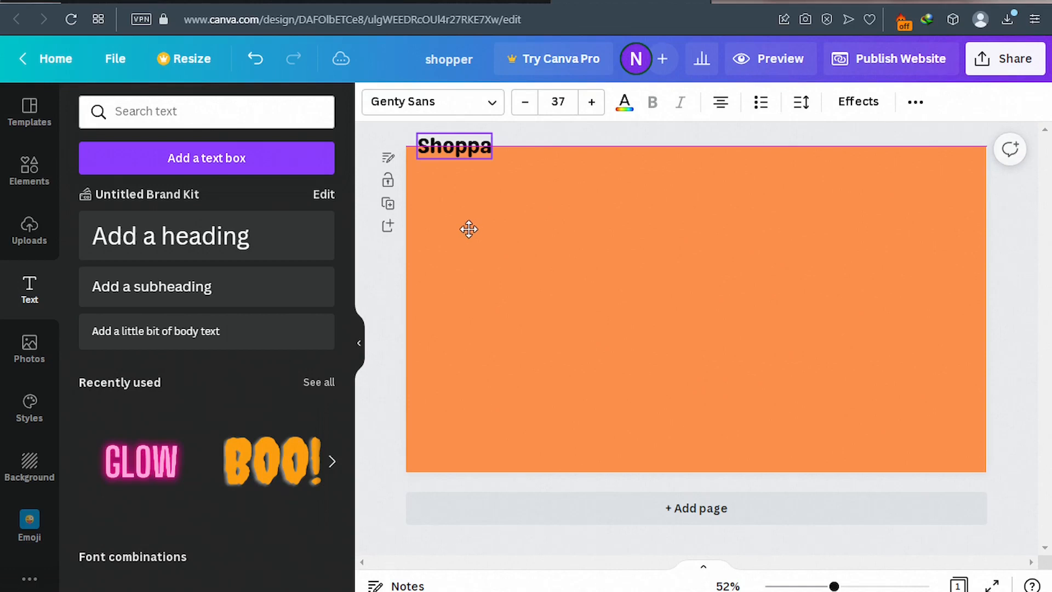
pyautogui.moveTo(469, 229); pyautogui.dragTo(463, 168)
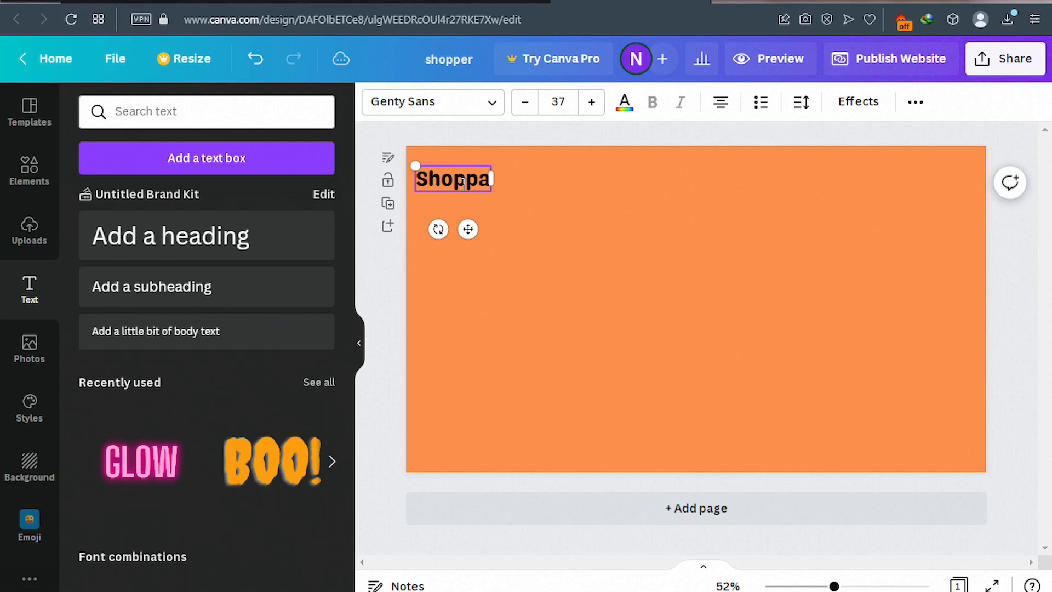
# Make the Shoppa text white and shift it slightly right and down from the corner.
pyautogui.doubleClick(463, 182)
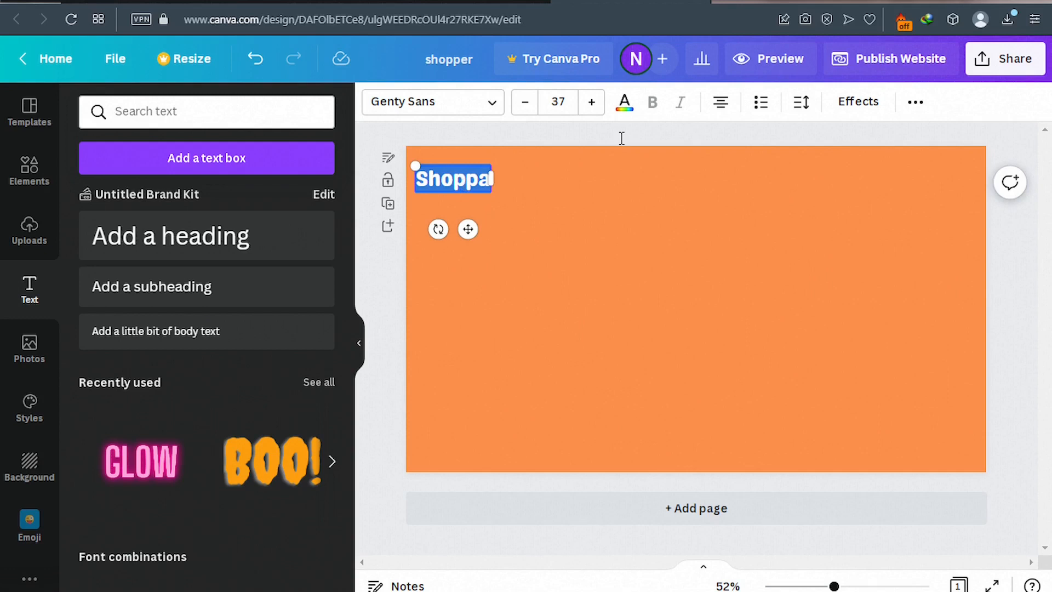
pyautogui.click(625, 104)
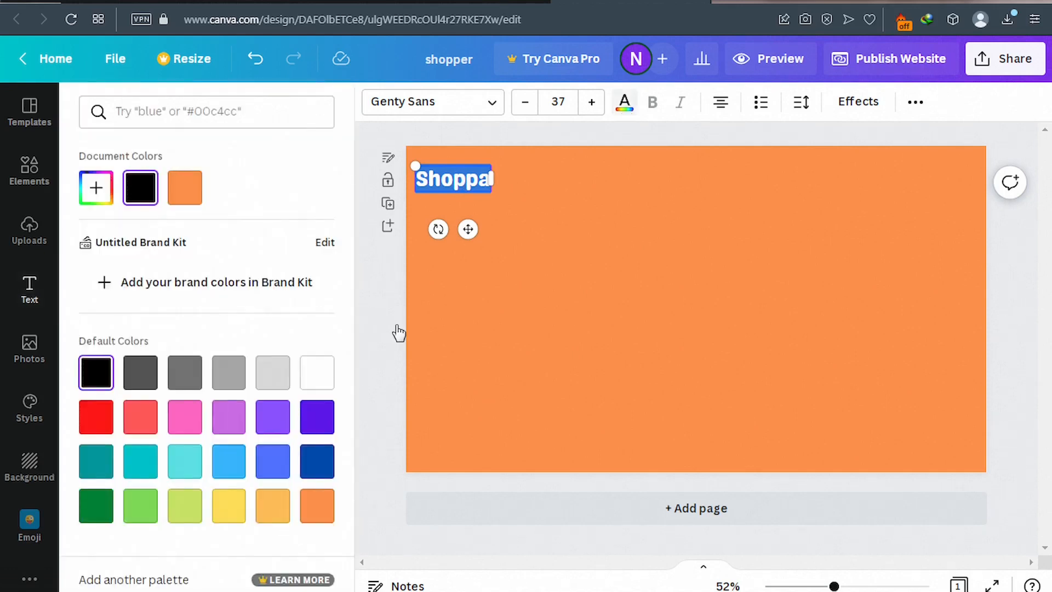
pyautogui.click(321, 381)
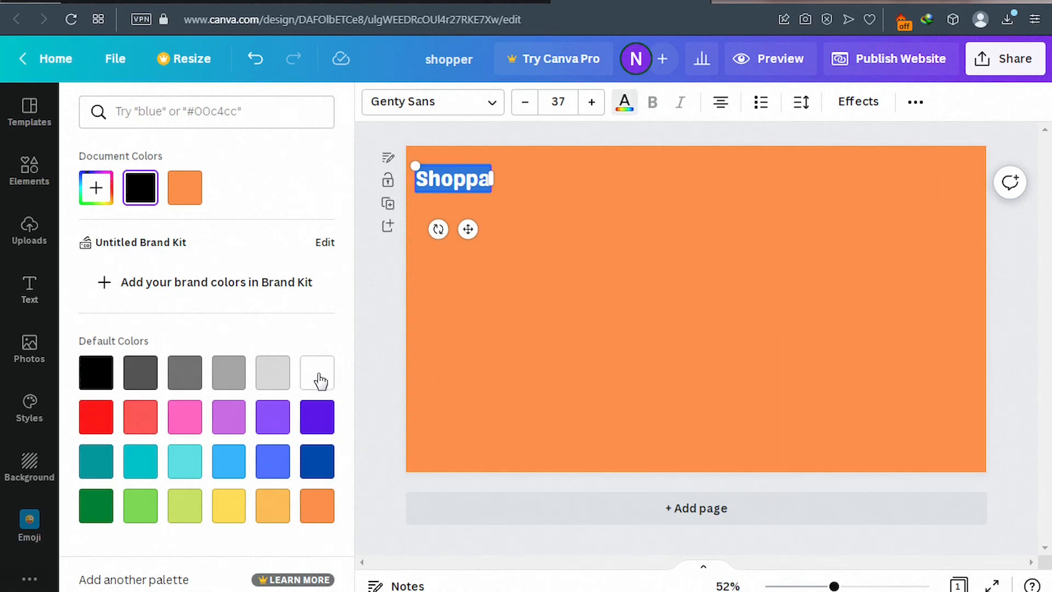
pyautogui.click(377, 331)
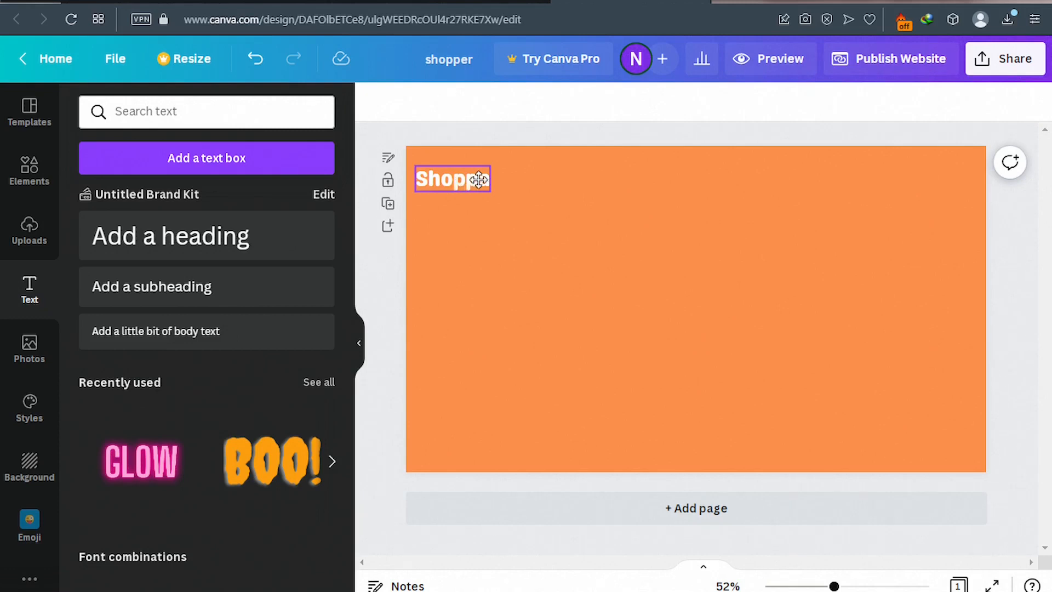
pyautogui.moveTo(480, 180); pyautogui.dragTo(488, 184)
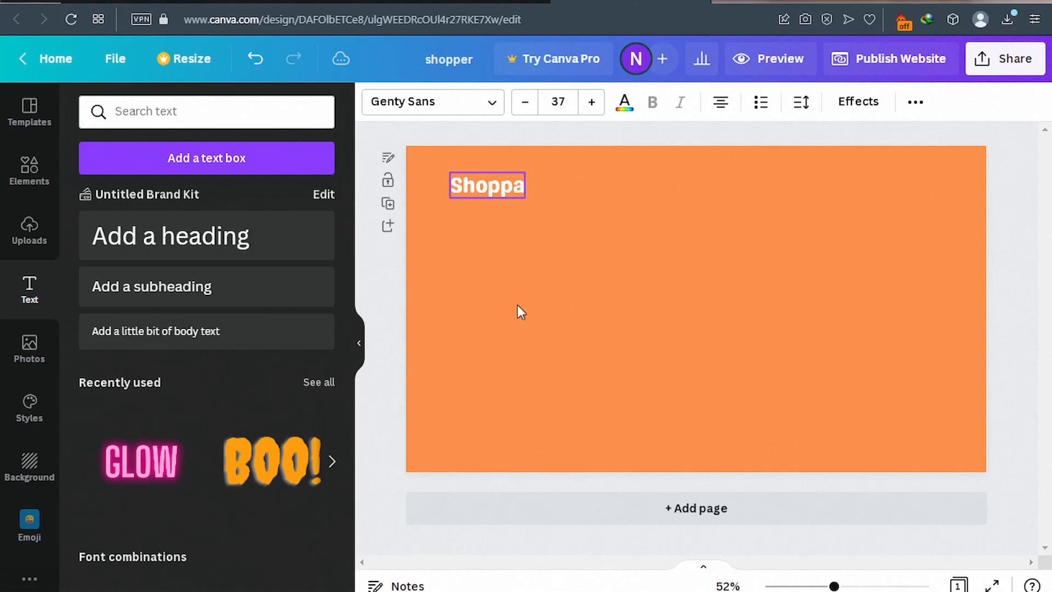
pyautogui.press('Down')
pyautogui.press('Down')
pyautogui.press('Down')
pyautogui.press('Down')
pyautogui.press('Down')
pyautogui.press('Down')
pyautogui.press('Down')
pyautogui.press('Down')
pyautogui.press('Down')
pyautogui.press('Down')
pyautogui.press('Down')
pyautogui.press('Down')
pyautogui.press('Down')
pyautogui.press('Down')
pyautogui.press('Down')
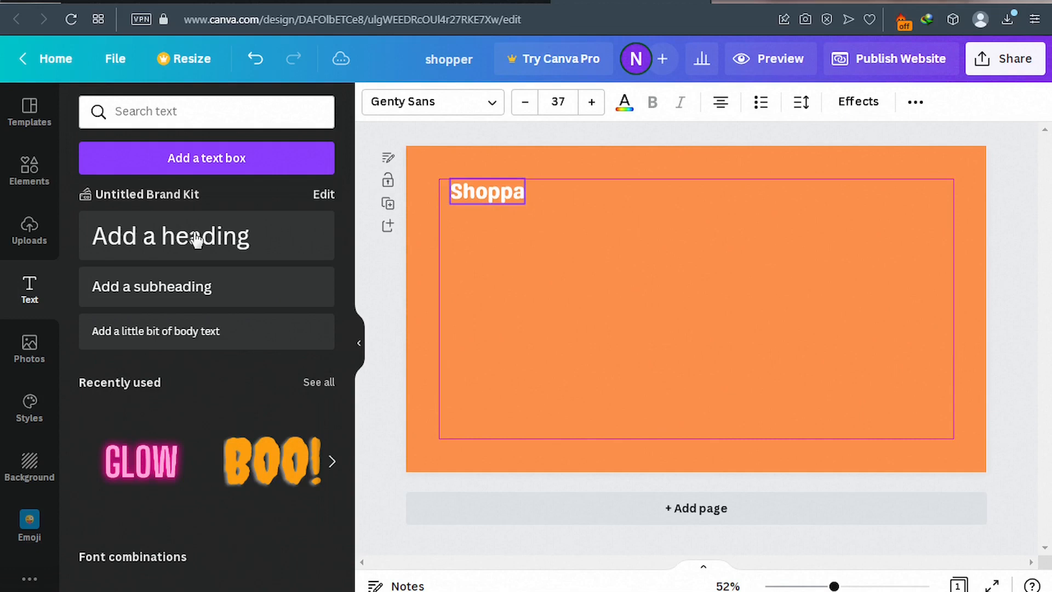
# Nudge Shoppa back up and add a heading reading 'The Best A56 Galazy' below it.
pyautogui.press('Up')
pyautogui.press('Up')
pyautogui.press('Up')
pyautogui.press('Up')
pyautogui.press('Up')
pyautogui.press('Up')
pyautogui.press('Up')
pyautogui.press('Up')
pyautogui.press('Up')
pyautogui.press('Up')
pyautogui.press('Up')
pyautogui.press('Up')
pyautogui.press('Up')
pyautogui.press('Up')
pyautogui.press('Up')
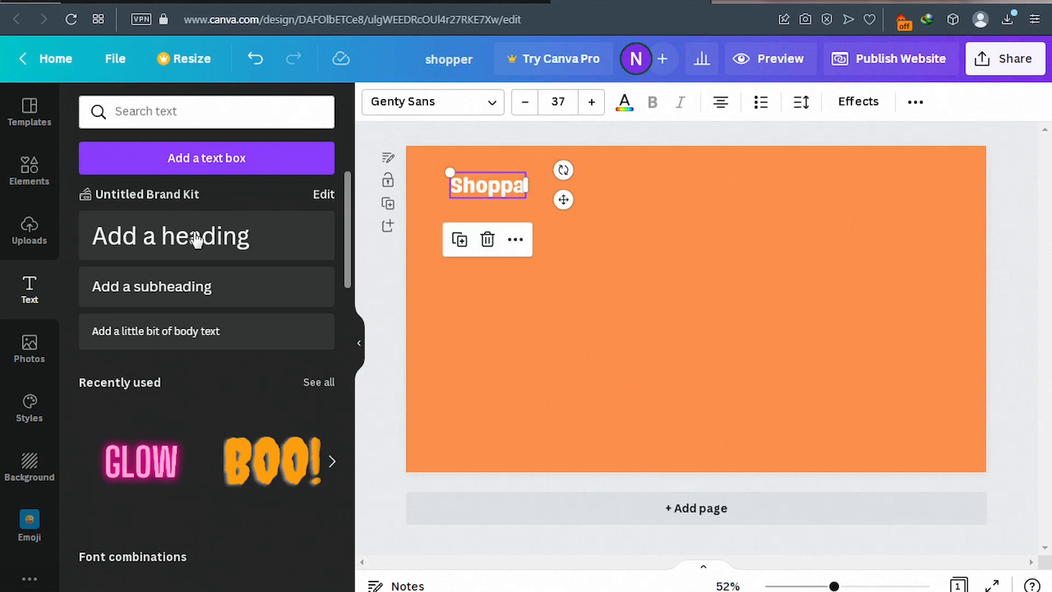
pyautogui.click(197, 240)
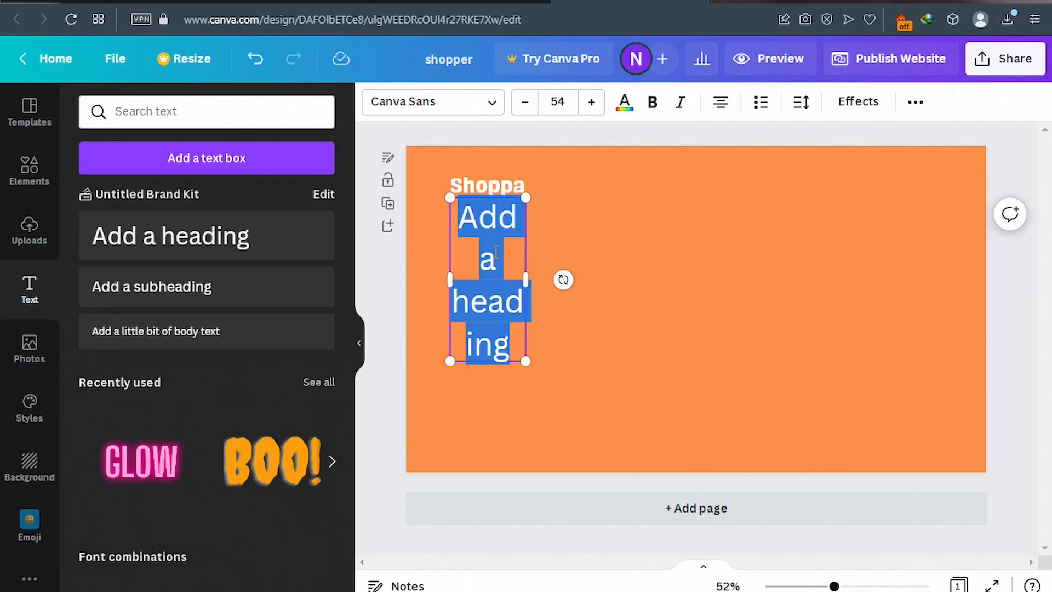
pyautogui.write('The Best A56 Galazy')
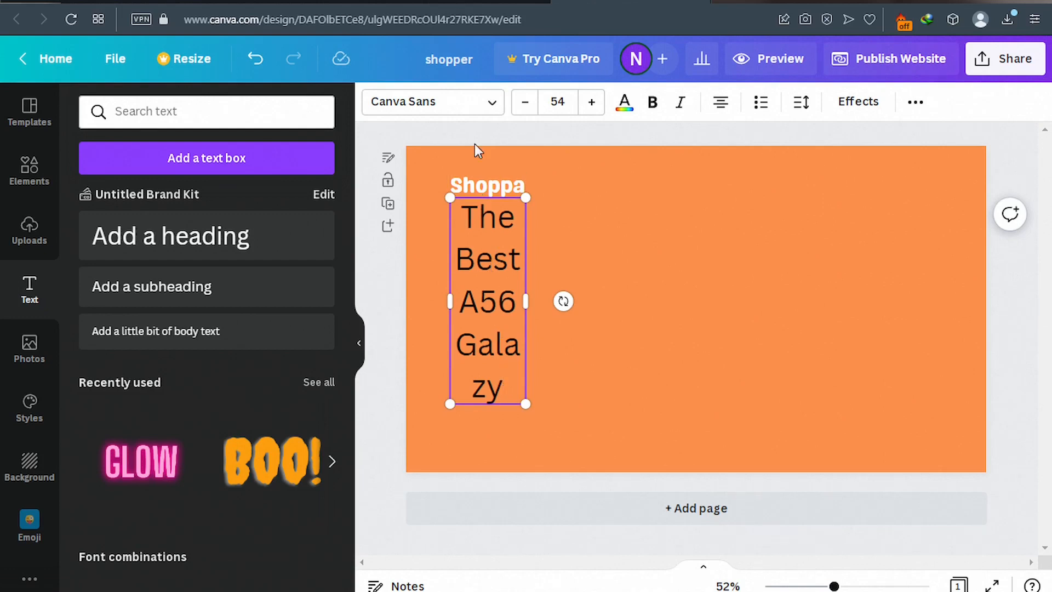
# Set the headline to Genty Sans, widen it onto two lines, move it lower, then view SoloStore.
pyautogui.click(492, 111)
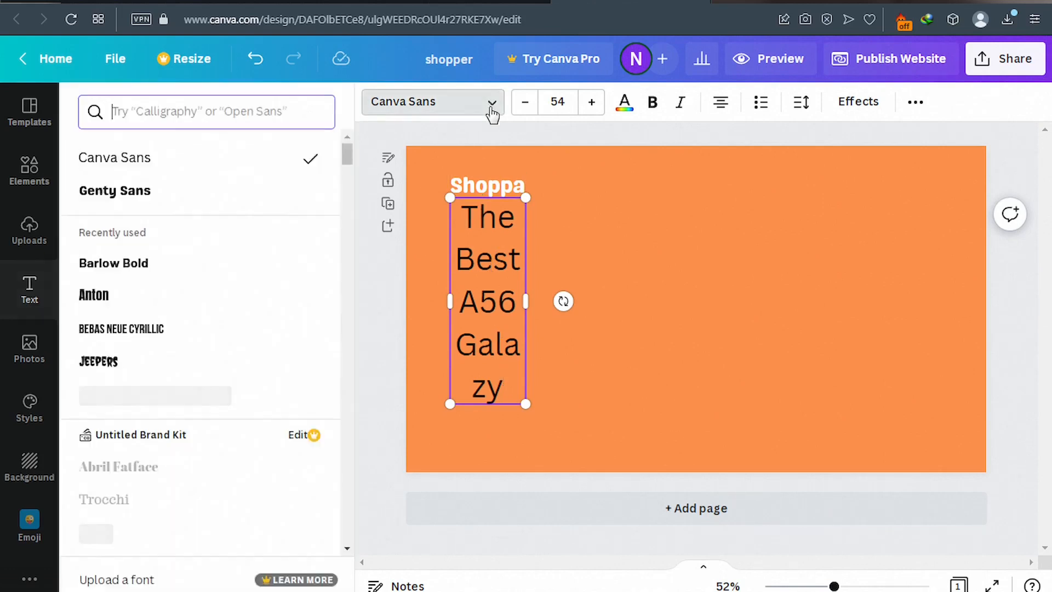
pyautogui.click(113, 195)
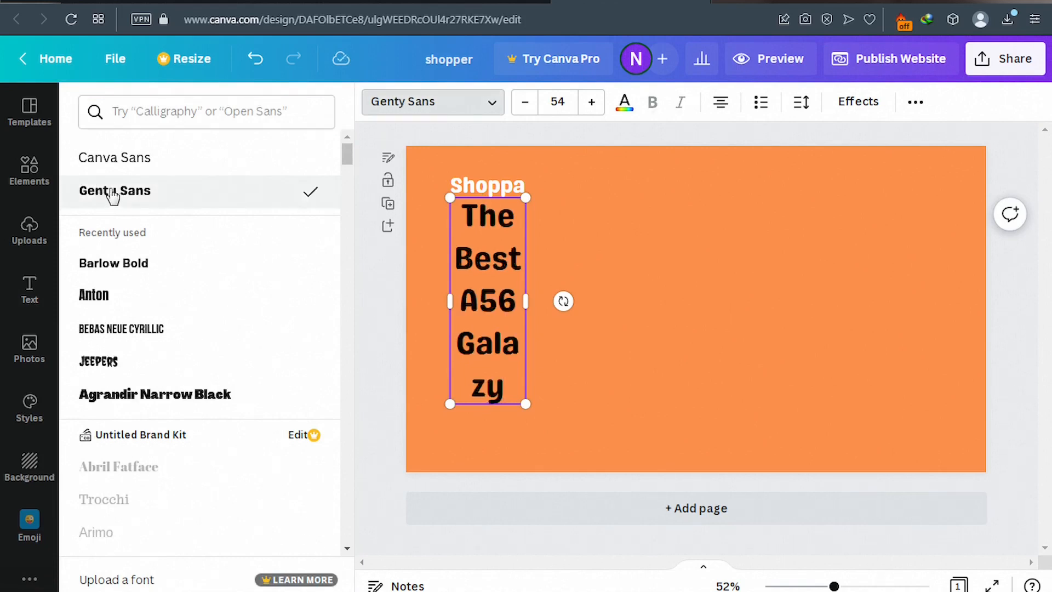
pyautogui.moveTo(527, 301); pyautogui.dragTo(682, 304)
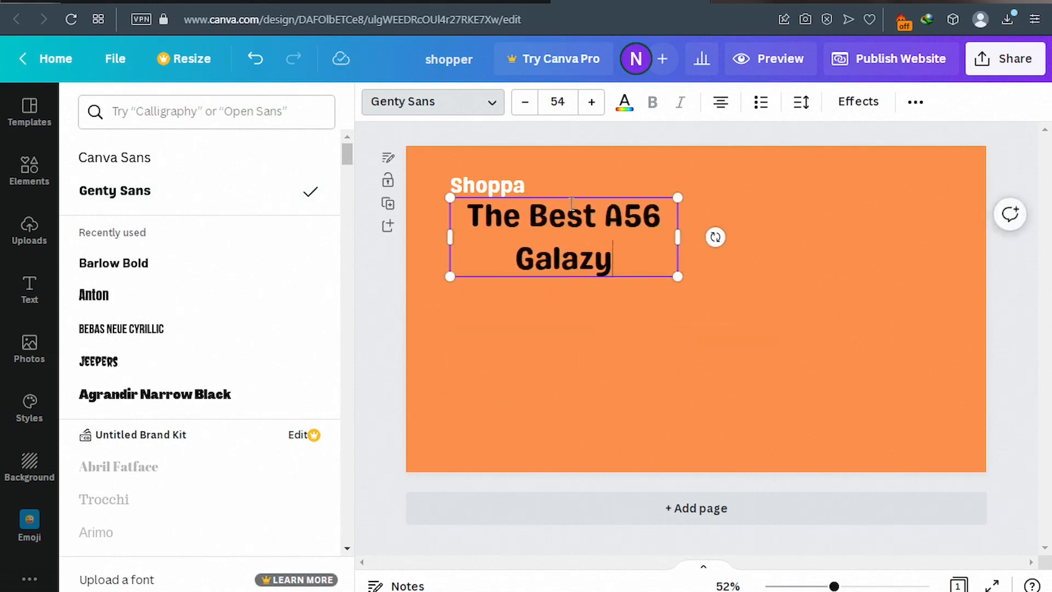
pyautogui.moveTo(569, 195); pyautogui.dragTo(568, 234)
pyautogui.moveTo(560, 253); pyautogui.dragTo(564, 250)
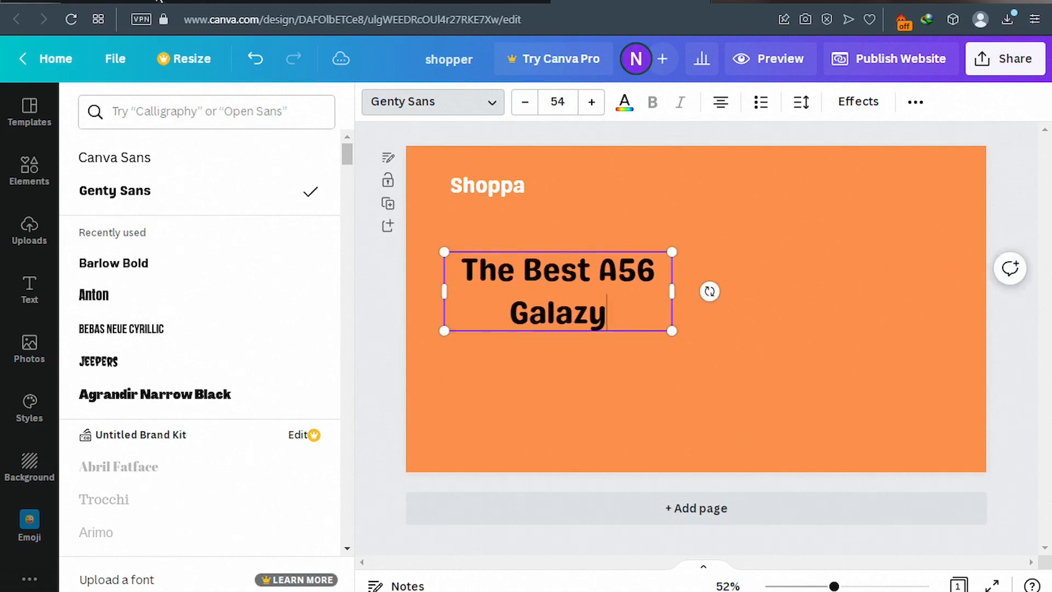
pyautogui.click(159, 2)
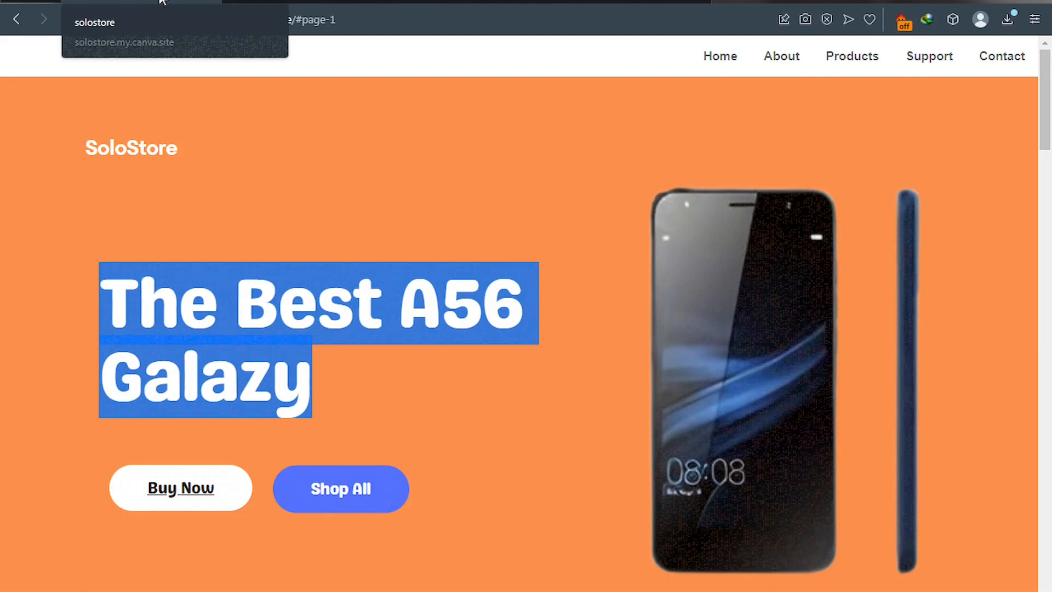
# Deselect the SoloStore site's headline and return to the Canva editor.
pyautogui.click(328, 213)
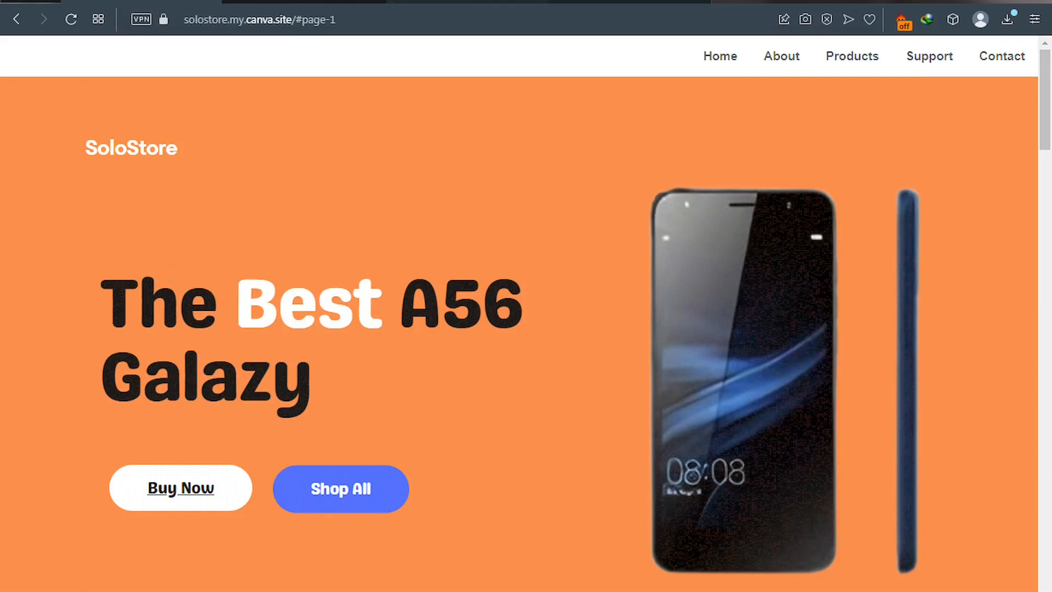
pyautogui.click(597, 1)
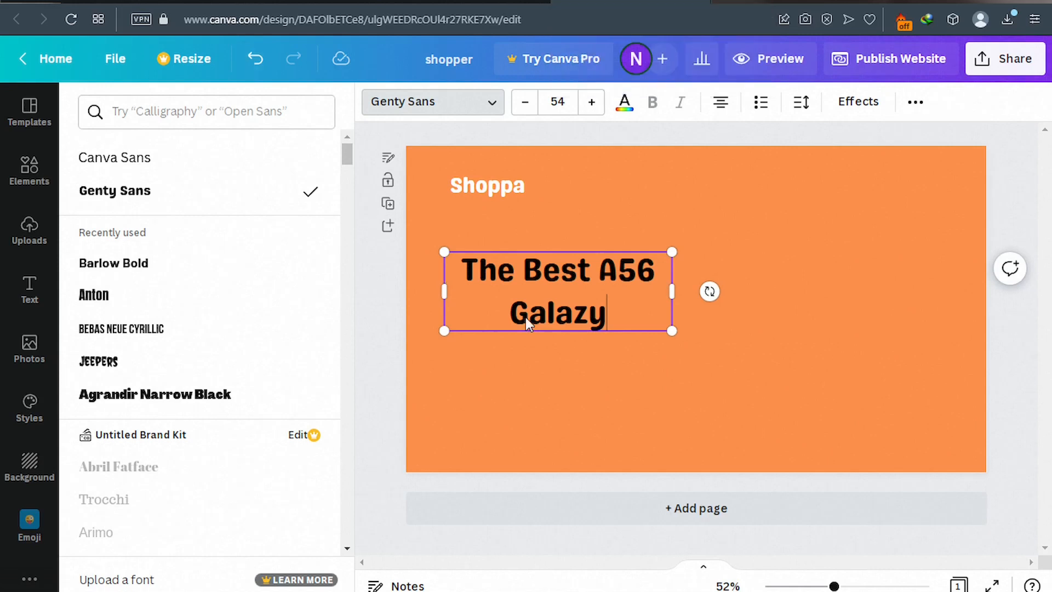
# Increase the whole headline's font size to 56, checking the SoloStore site for comparison.
pyautogui.tripleClick(552, 310)
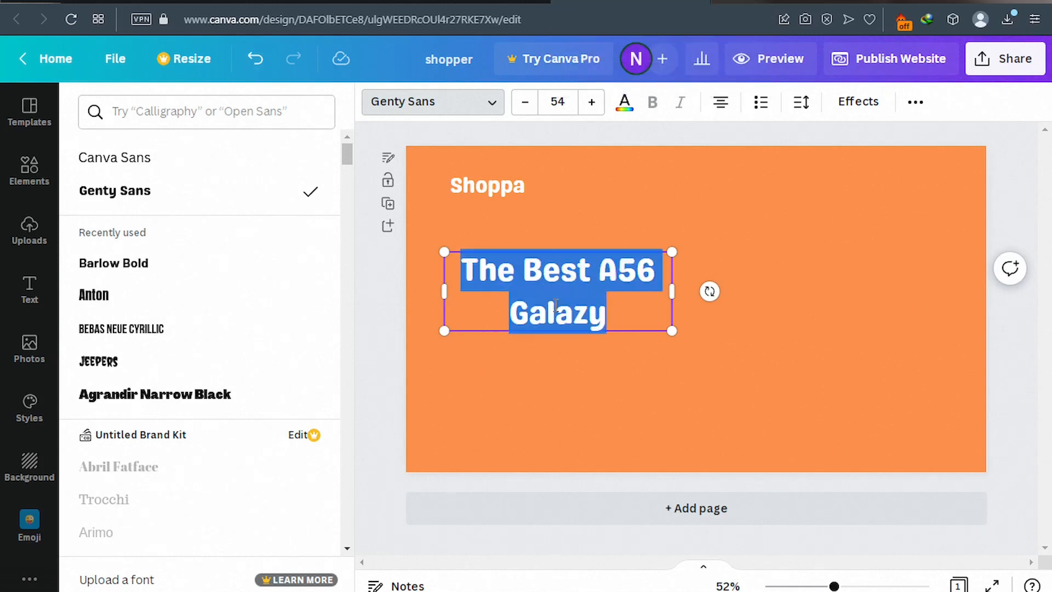
pyautogui.click(591, 104)
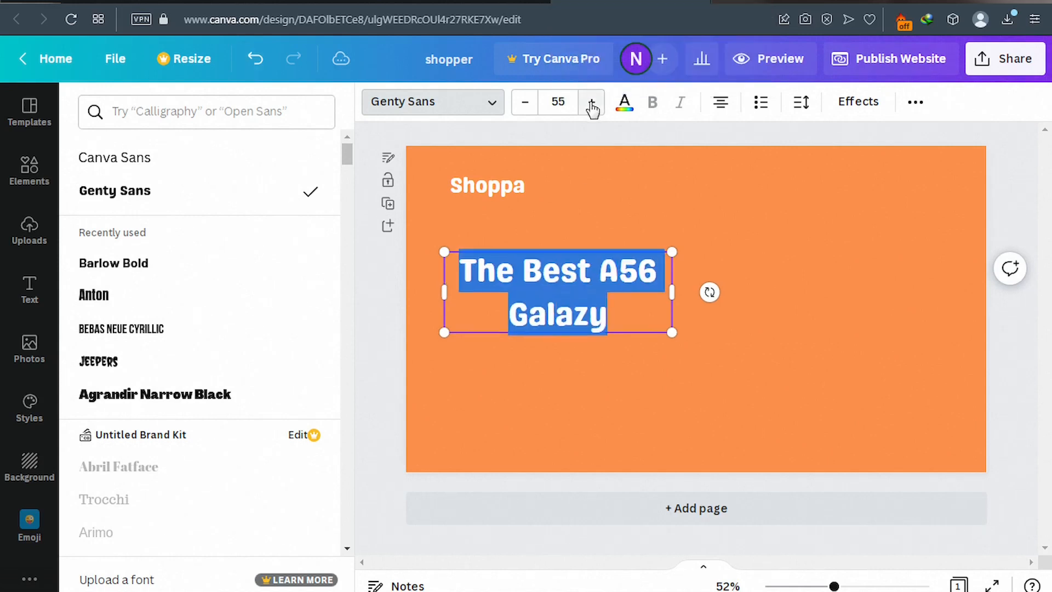
pyautogui.click(591, 104)
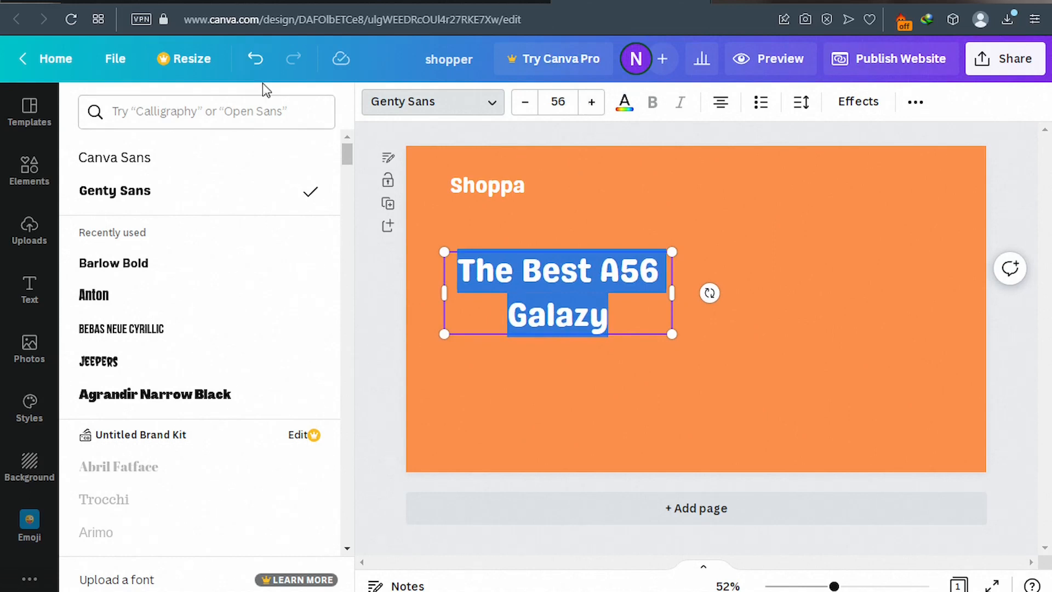
pyautogui.click(177, 2)
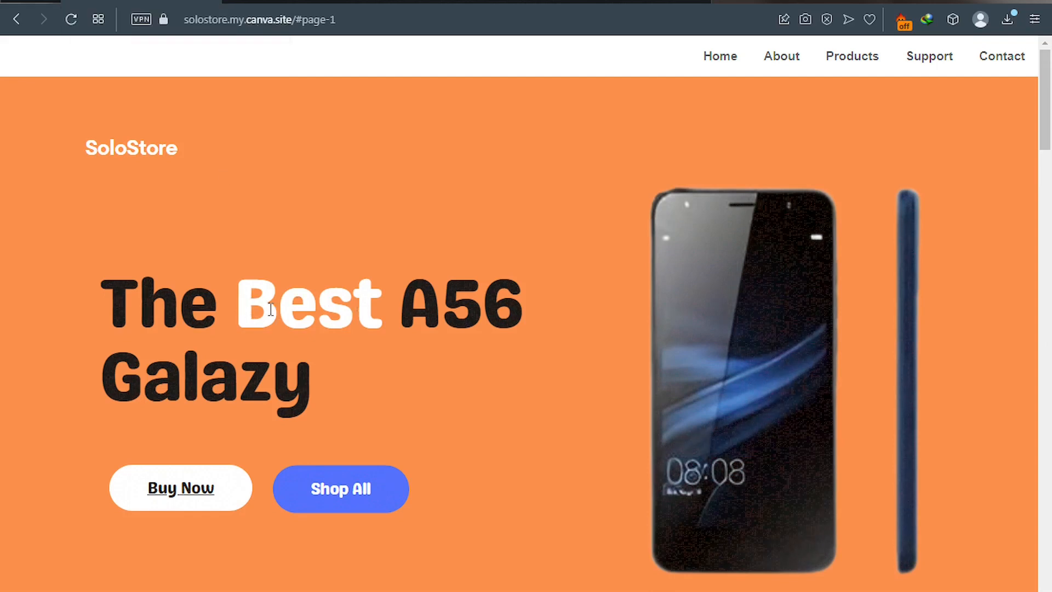
pyautogui.click(595, 4)
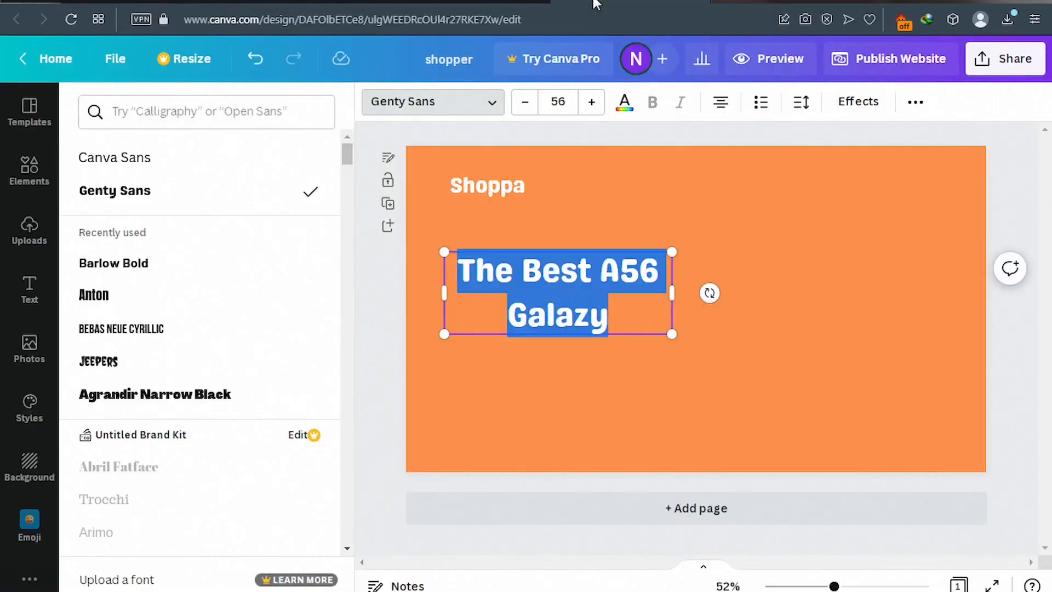
# Colour the word 'Best' in the headline white and deselect the headline.
pyautogui.click(538, 268)
pyautogui.click(527, 271)
pyautogui.moveTo(527, 271); pyautogui.dragTo(588, 270)
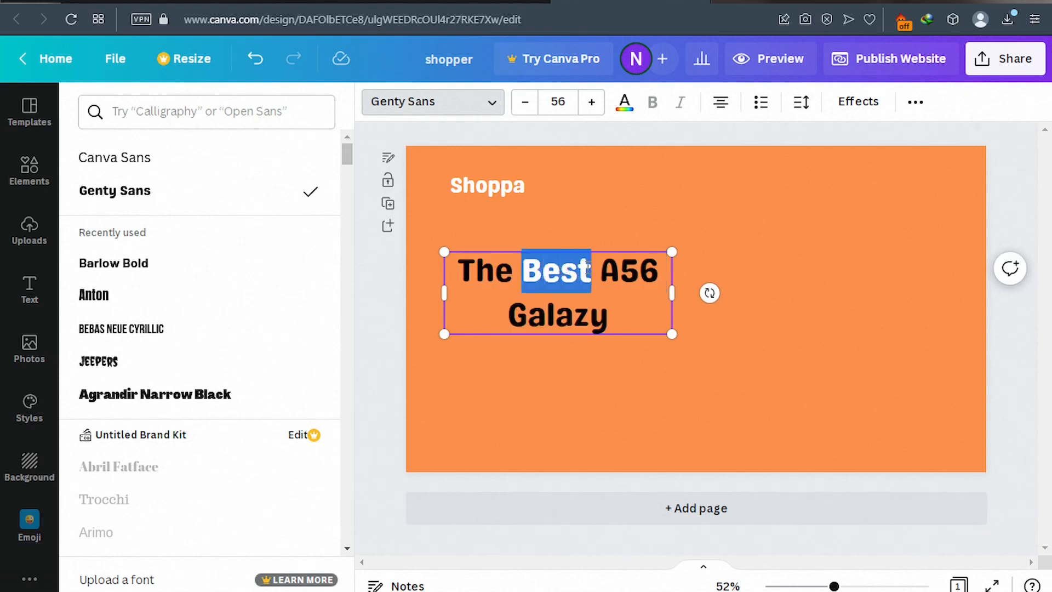
pyautogui.click(625, 103)
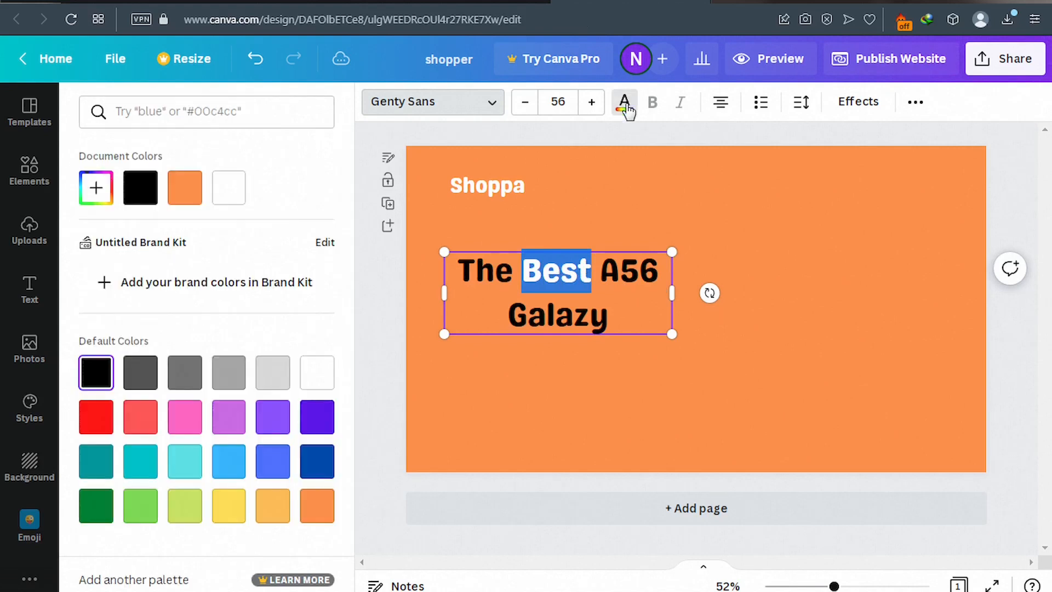
pyautogui.click(235, 199)
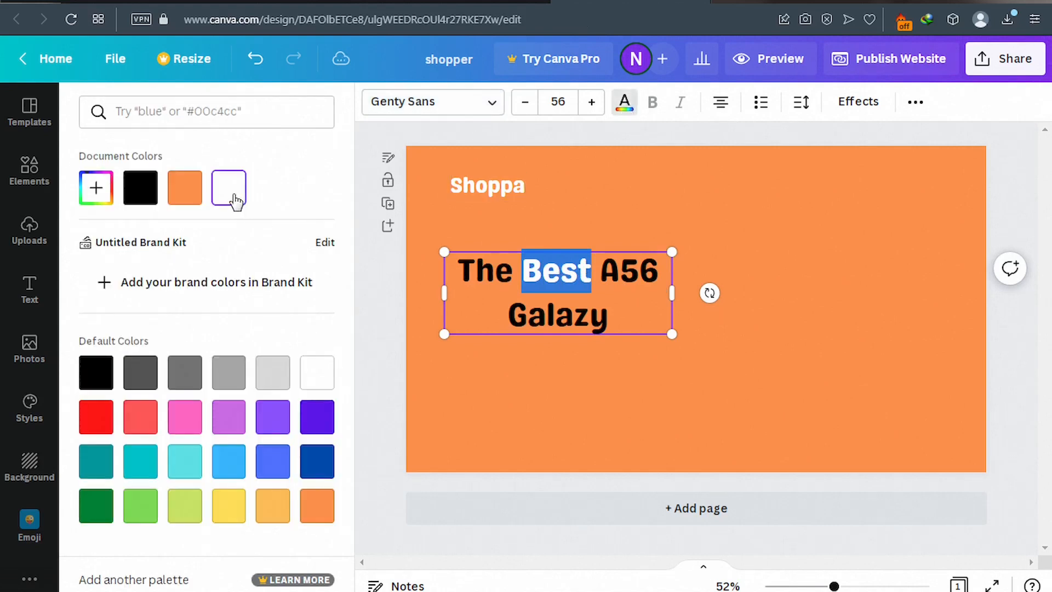
pyautogui.click(390, 319)
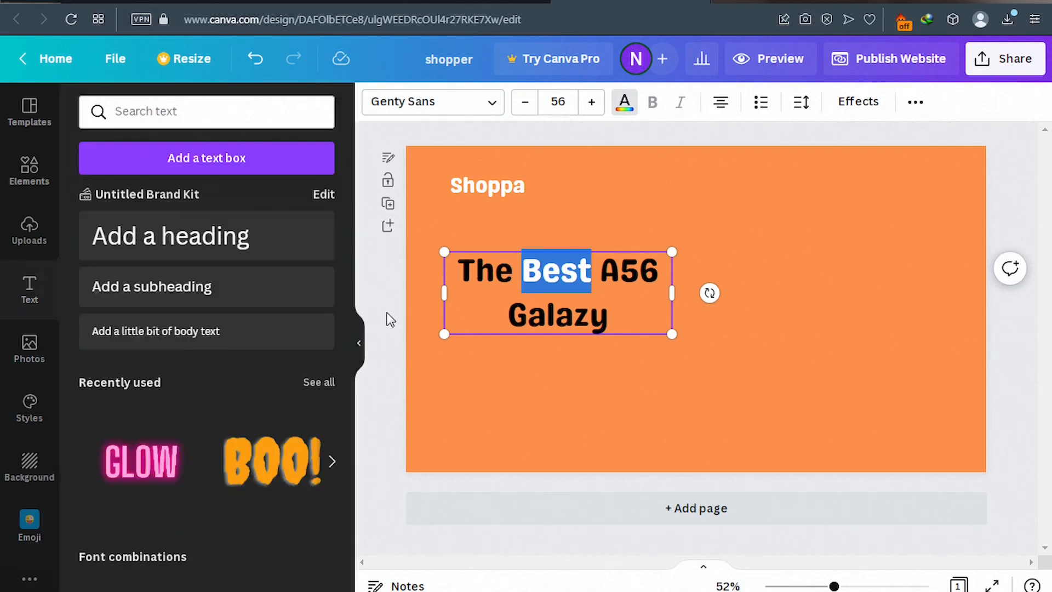
pyautogui.click(389, 318)
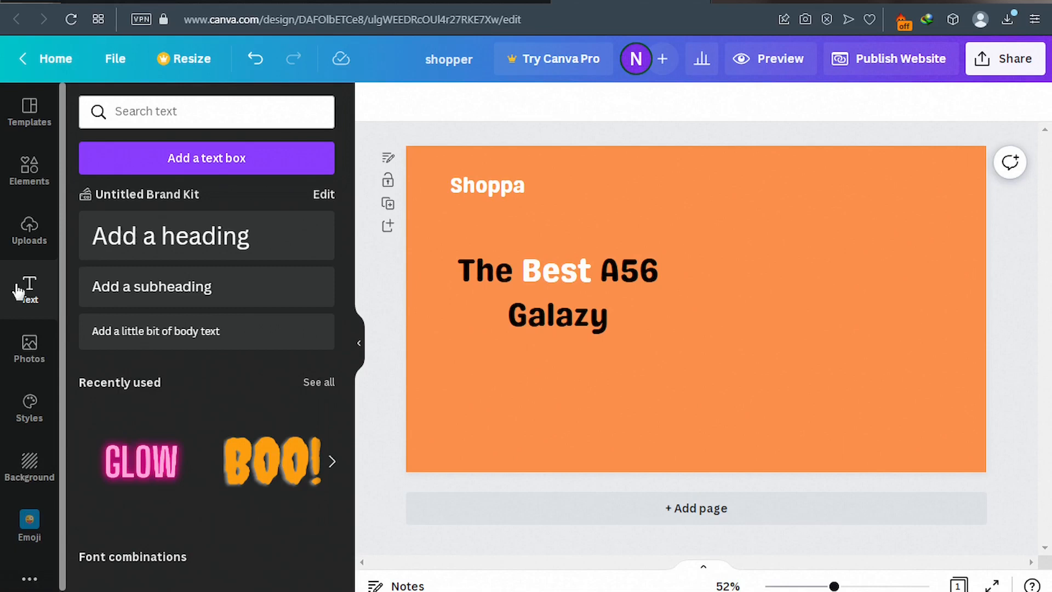
pyautogui.click(29, 123)
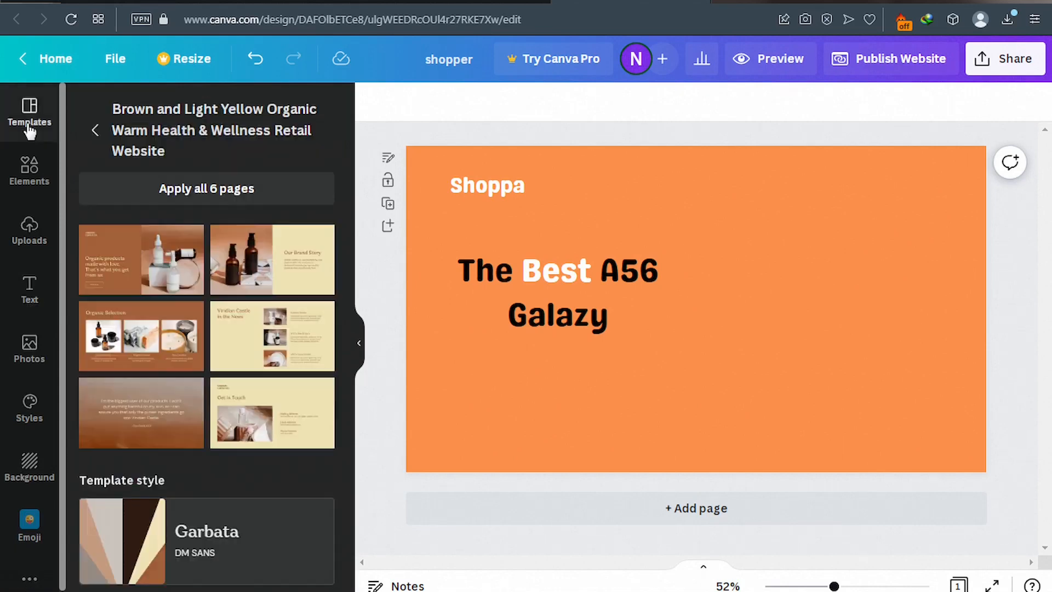
# Search the Elements library for 'Button' graphics.
pyautogui.click(25, 172)
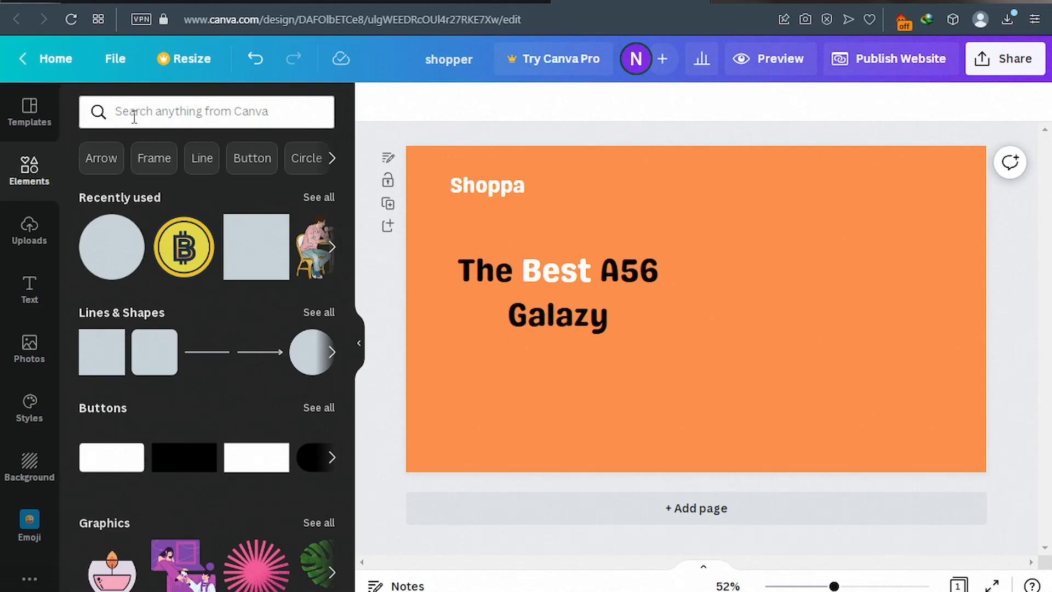
pyautogui.click(244, 168)
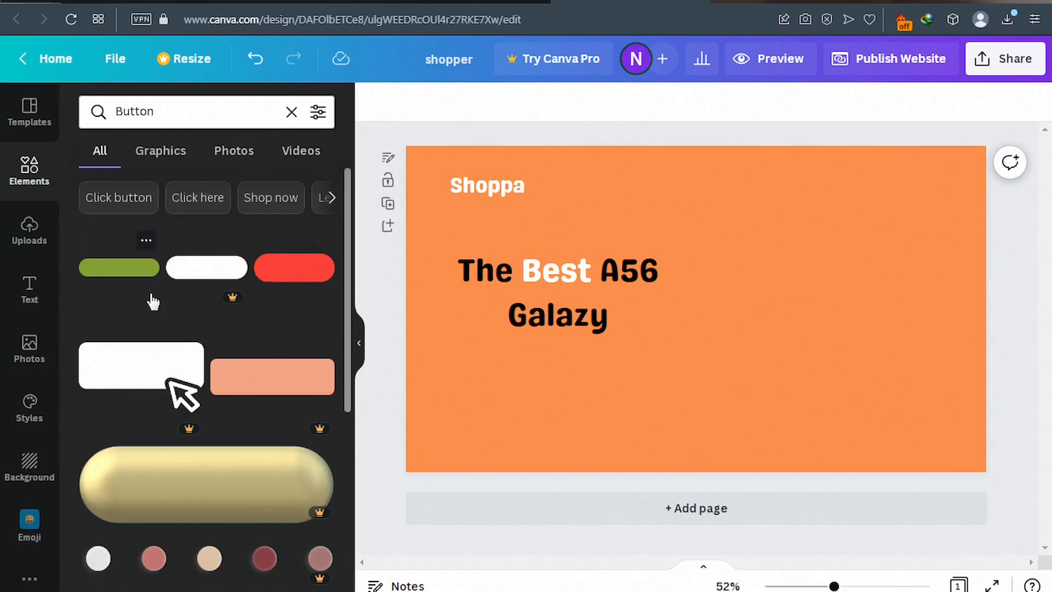
# Add a red pill button from the results and shrink it.
pyautogui.click(292, 279)
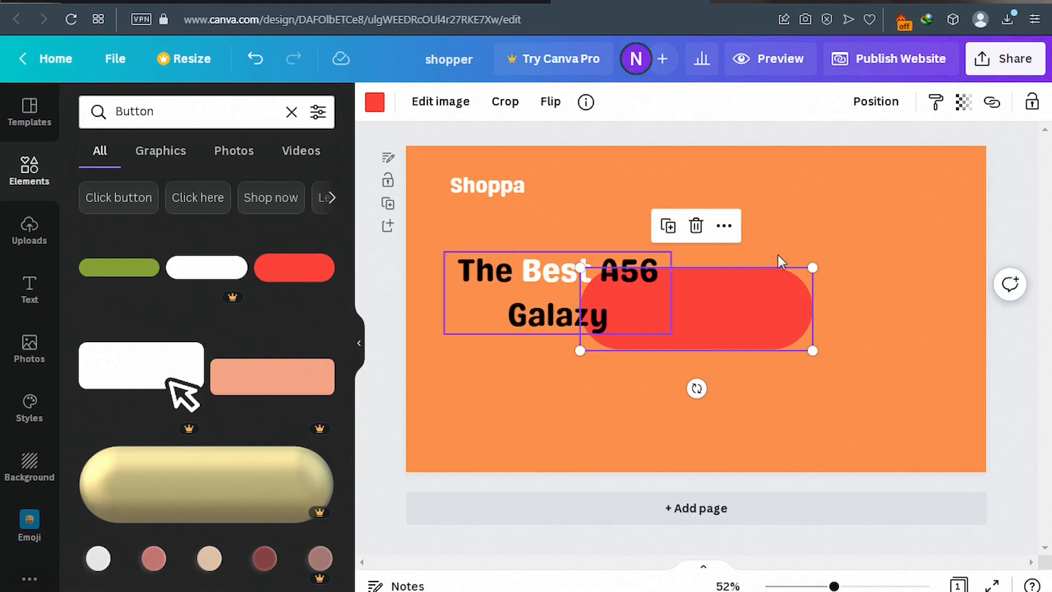
pyautogui.moveTo(813, 267); pyautogui.dragTo(676, 315)
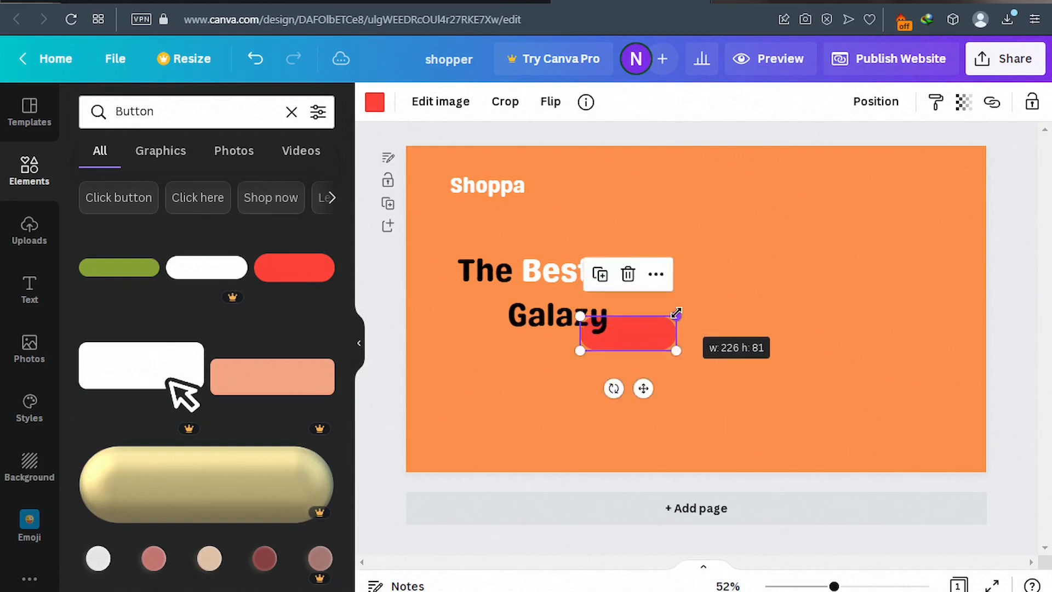
pyautogui.rightClick(645, 339)
pyautogui.click(600, 394)
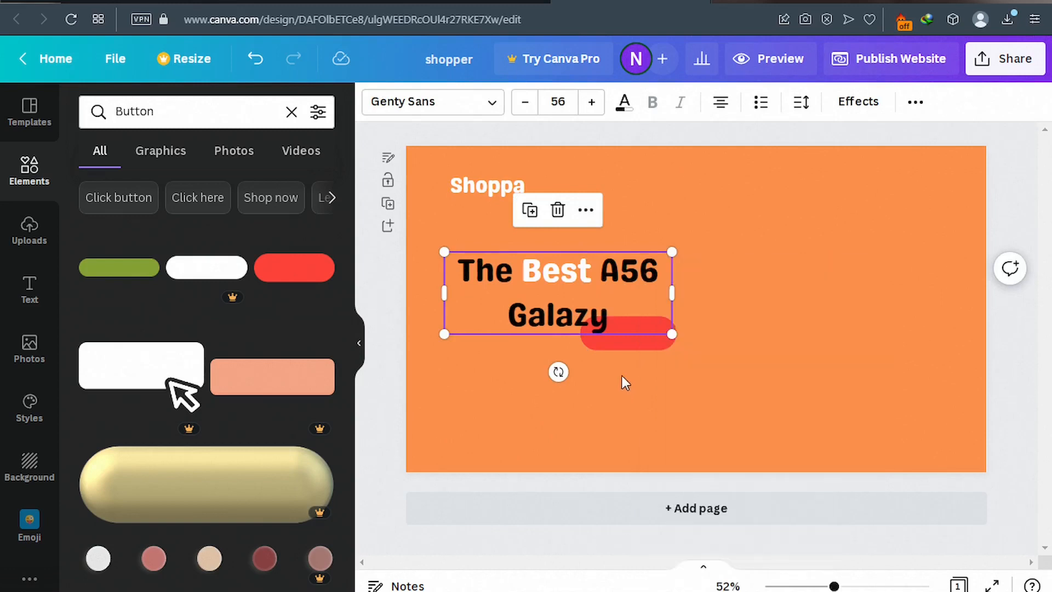
# Duplicate the red button and place both copies side by side below the heading.
pyautogui.click(643, 340)
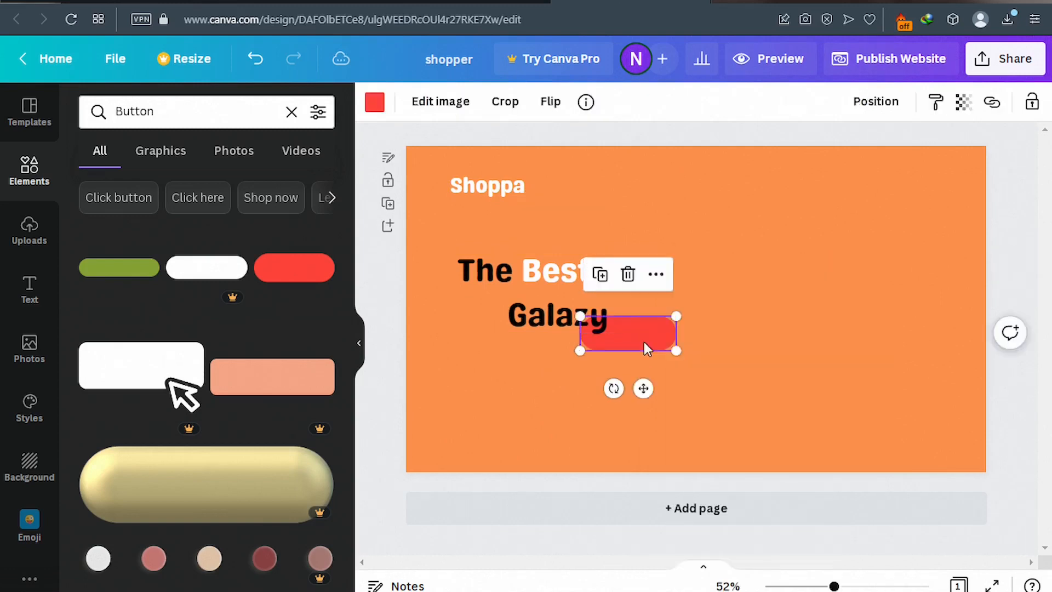
pyautogui.click(601, 275)
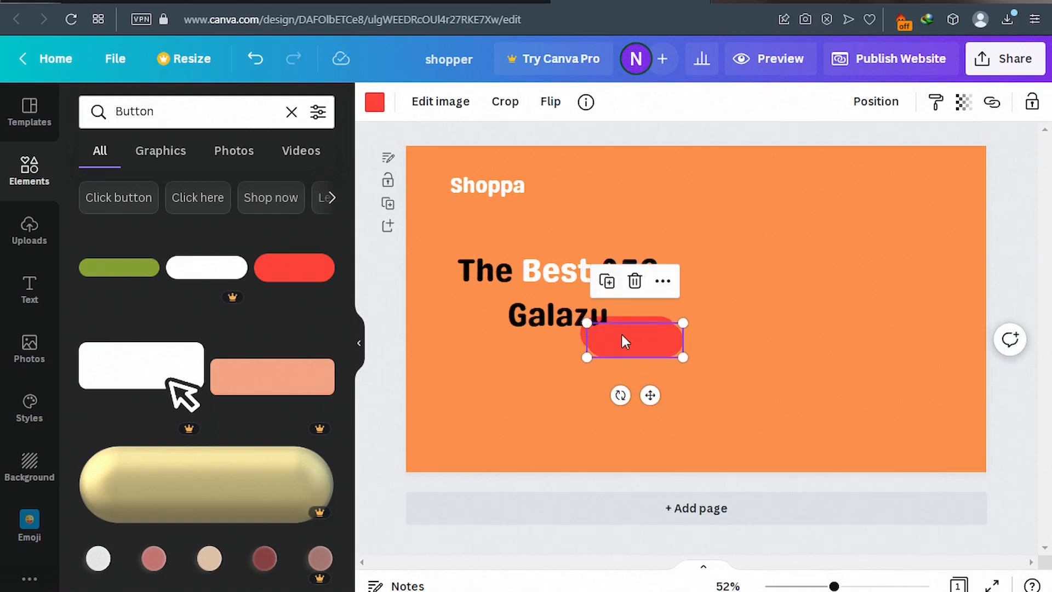
pyautogui.moveTo(608, 348); pyautogui.dragTo(481, 371)
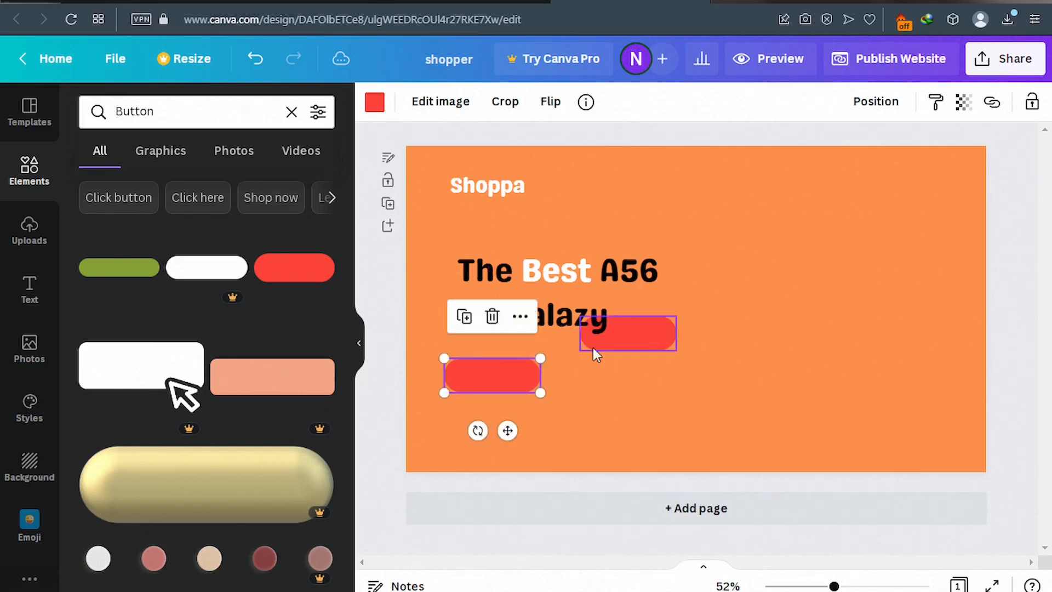
pyautogui.click(625, 335)
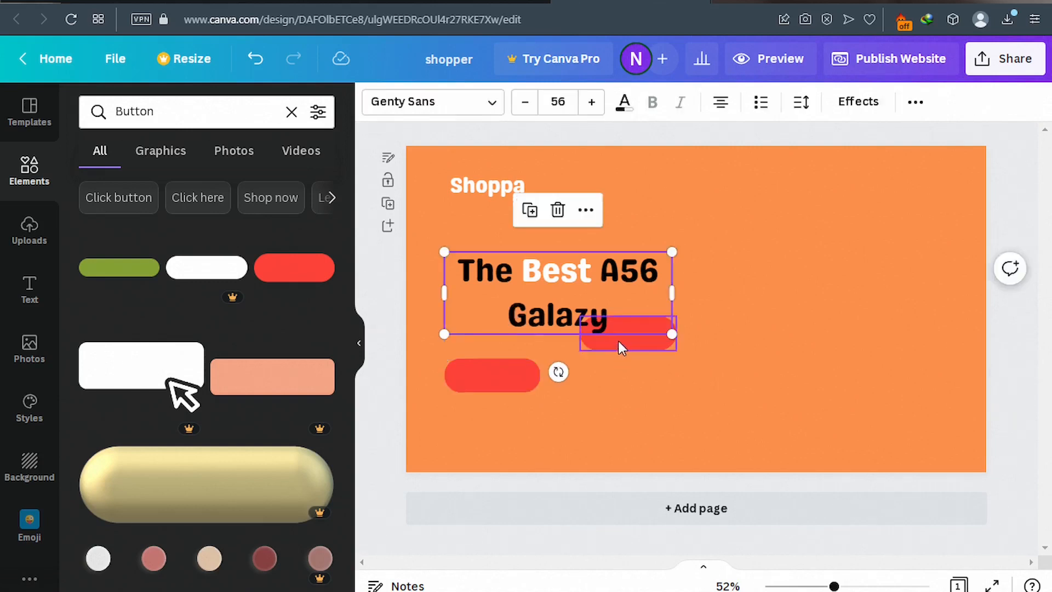
pyautogui.moveTo(619, 344); pyautogui.dragTo(610, 386)
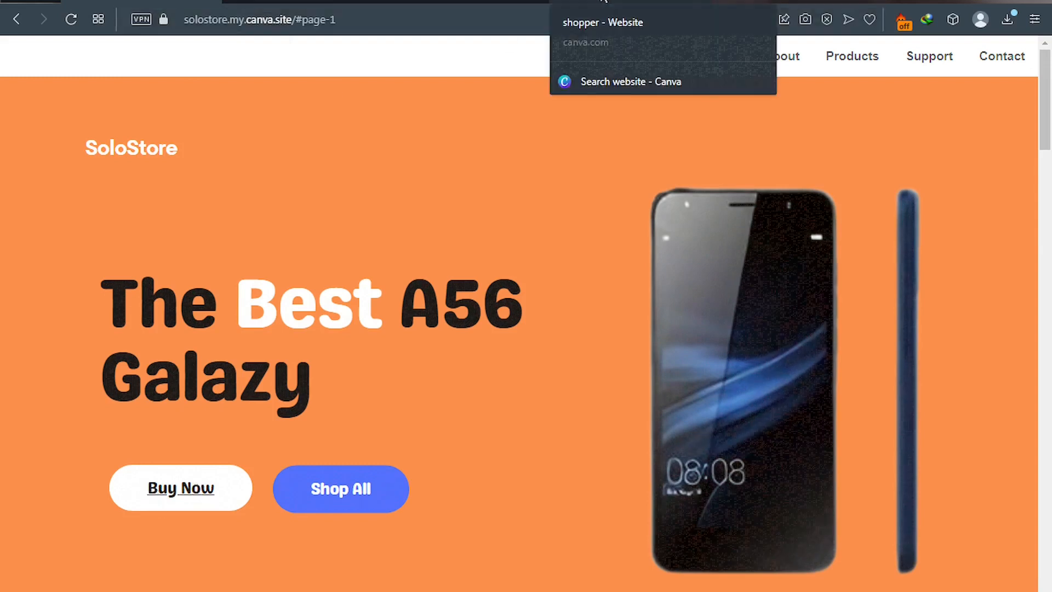
# Back in the design, make the left pill button white.
pyautogui.click(602, 2)
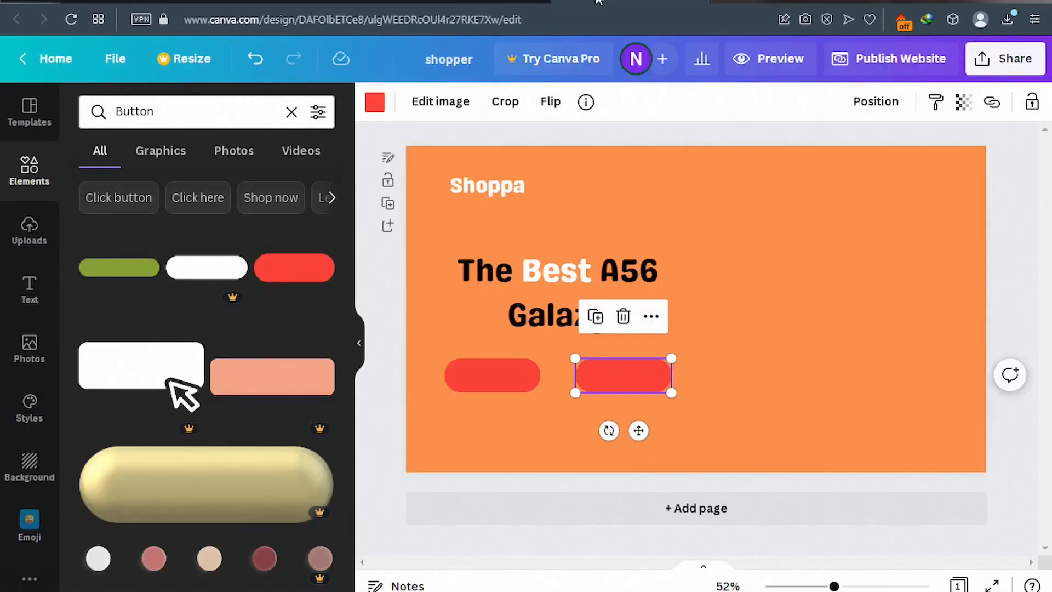
pyautogui.click(485, 376)
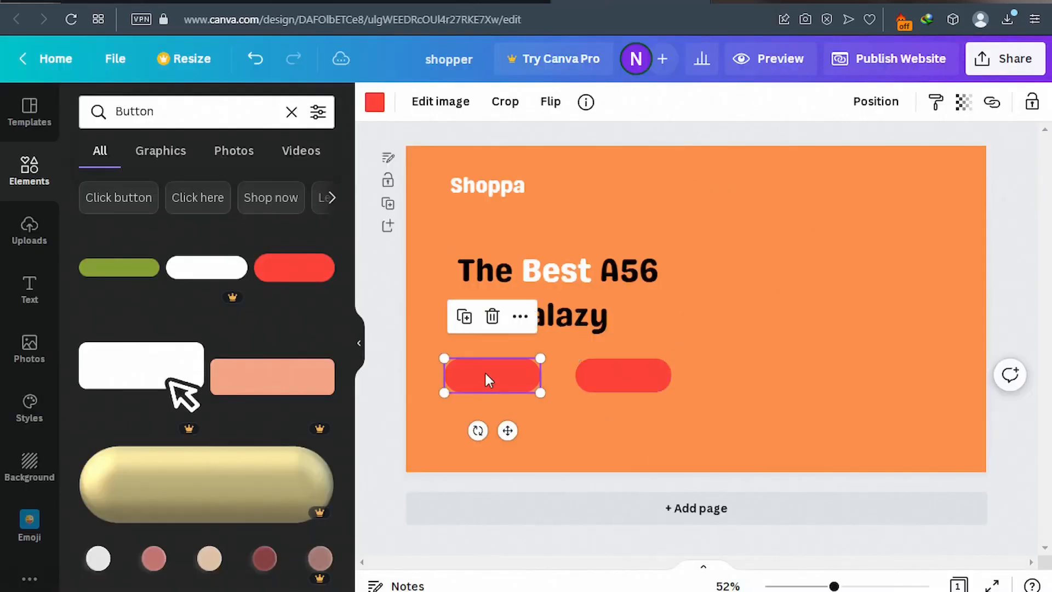
pyautogui.click(376, 102)
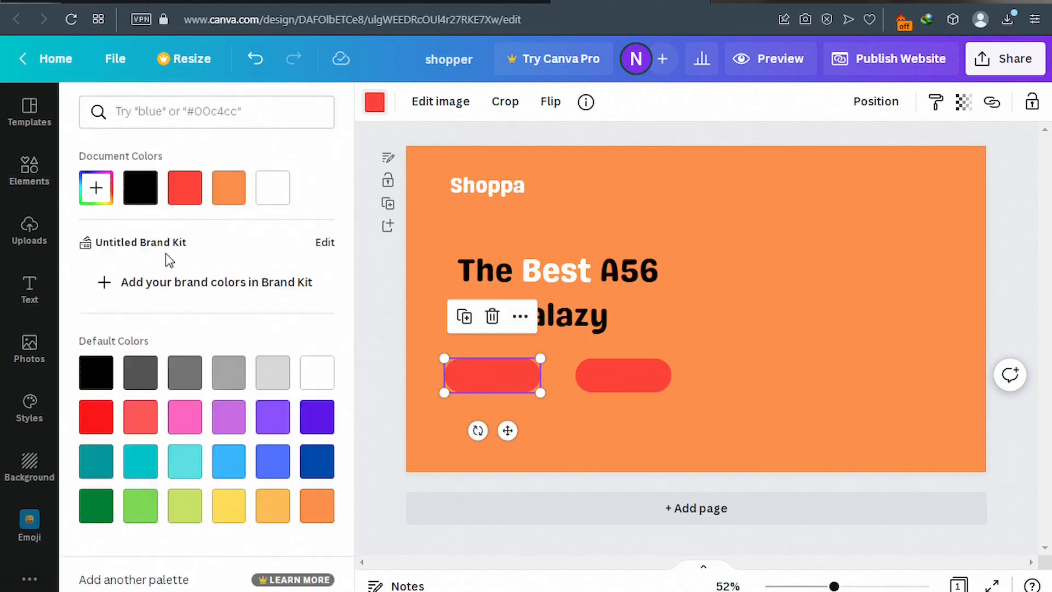
pyautogui.click(273, 199)
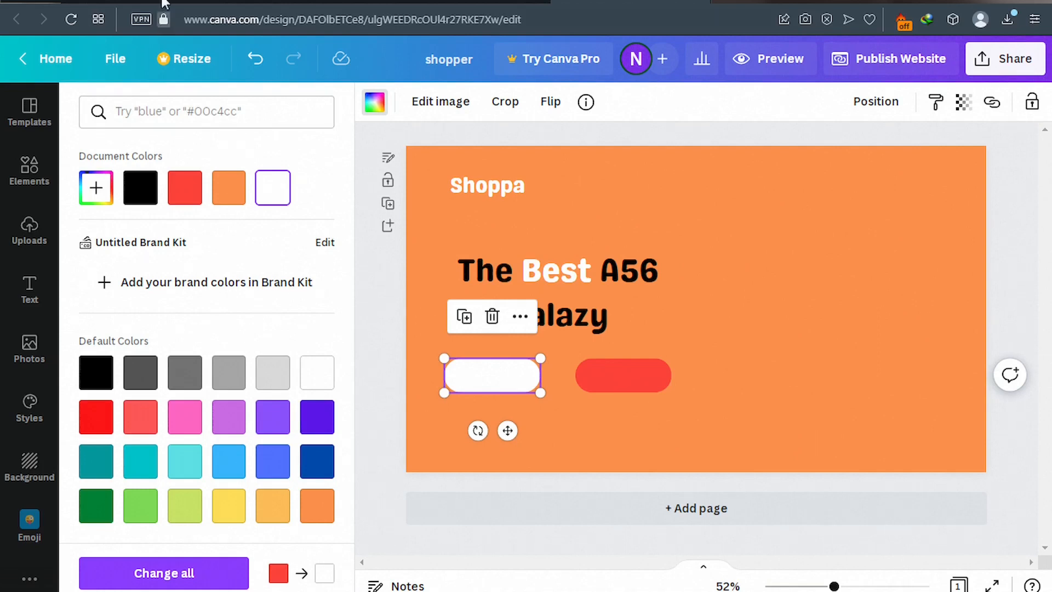
# After checking the reference colours, make the right pill button blue and deselect it.
pyautogui.click(172, 1)
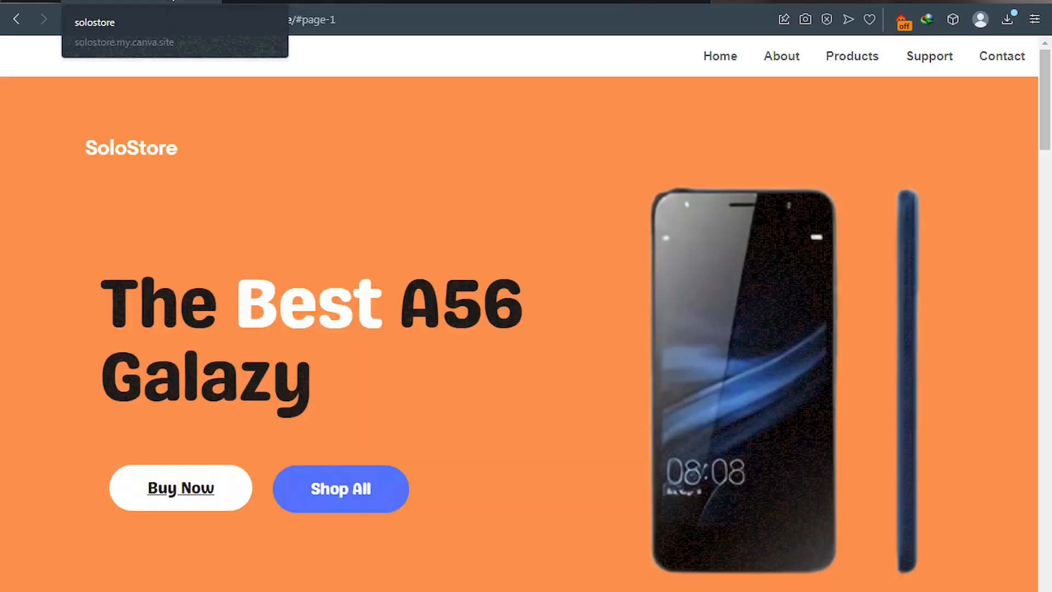
pyautogui.click(590, 1)
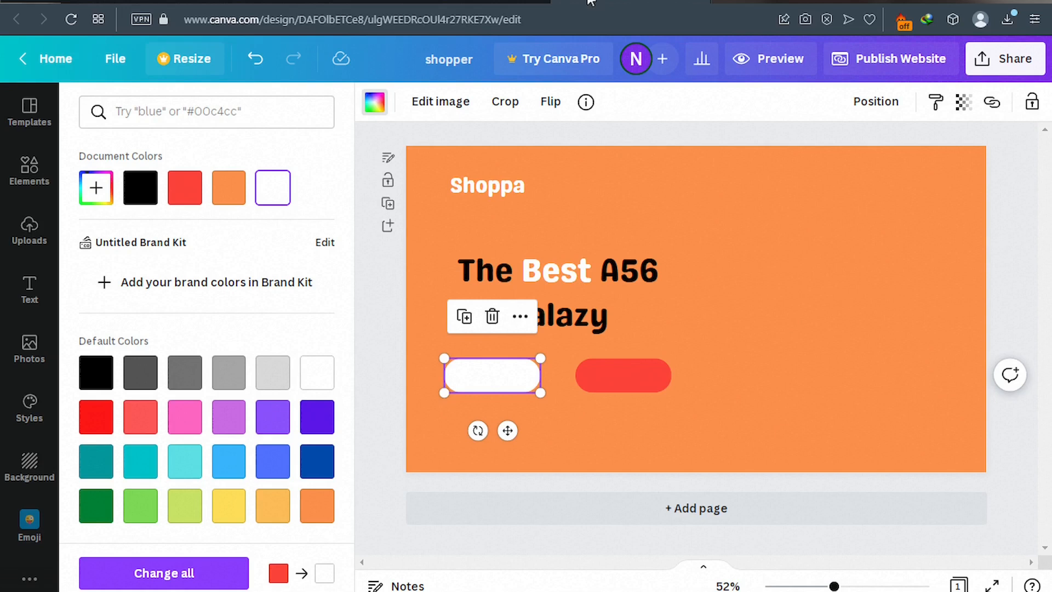
pyautogui.click(631, 384)
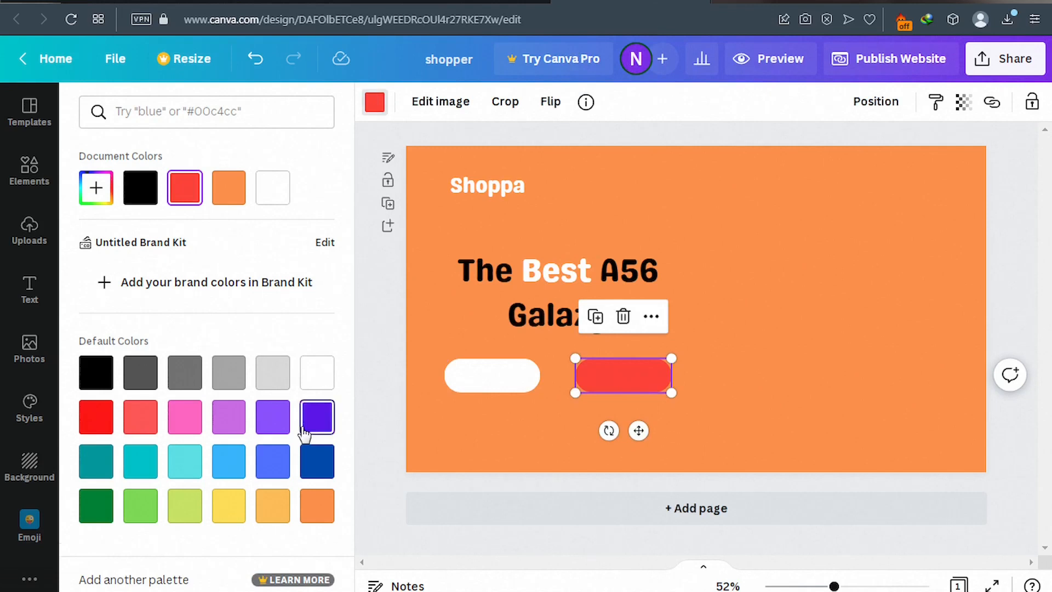
pyautogui.click(272, 466)
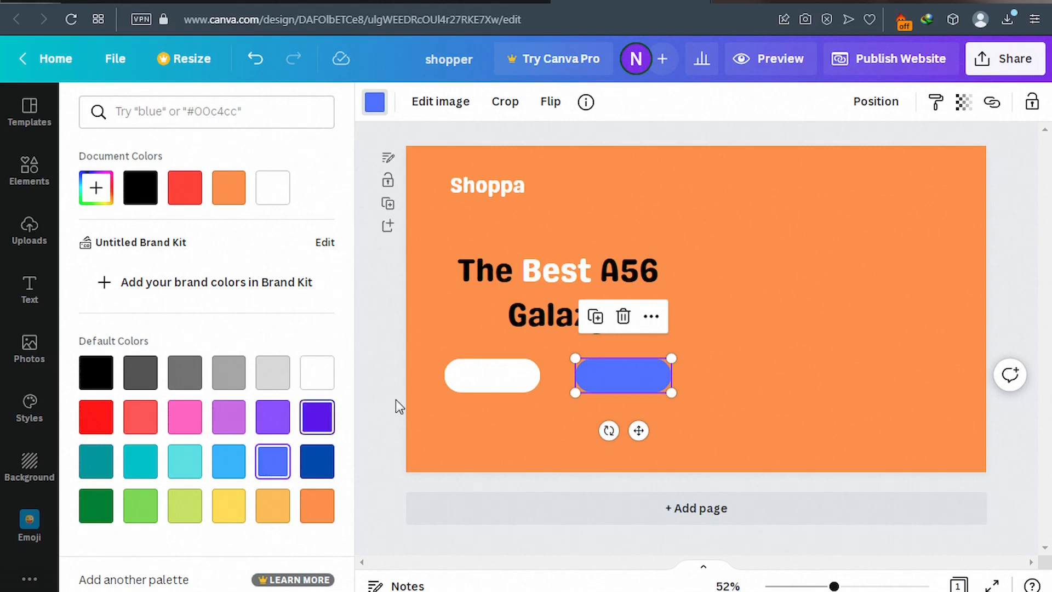
pyautogui.click(744, 228)
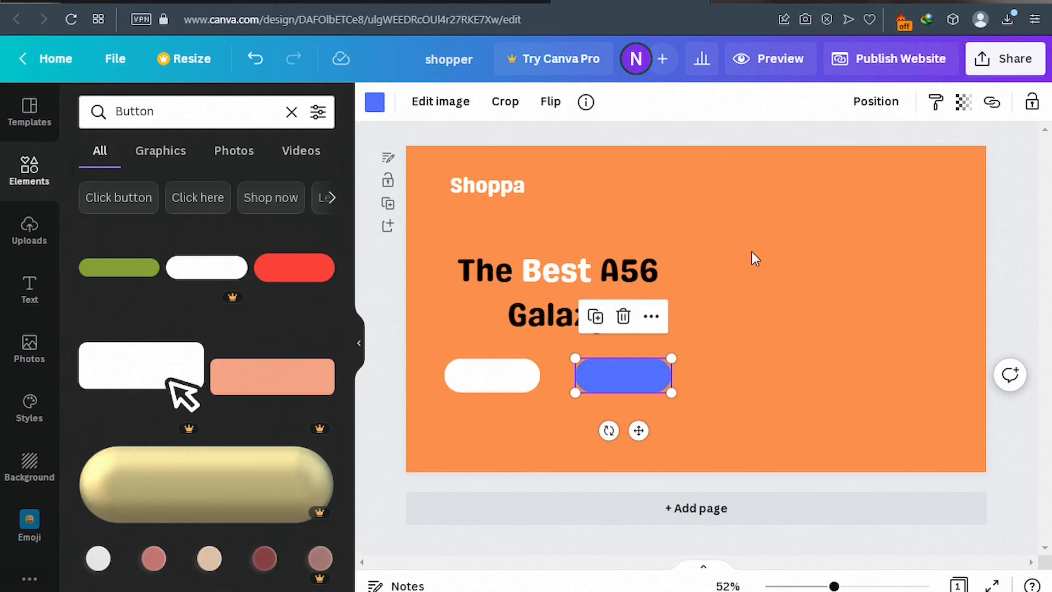
pyautogui.click(751, 252)
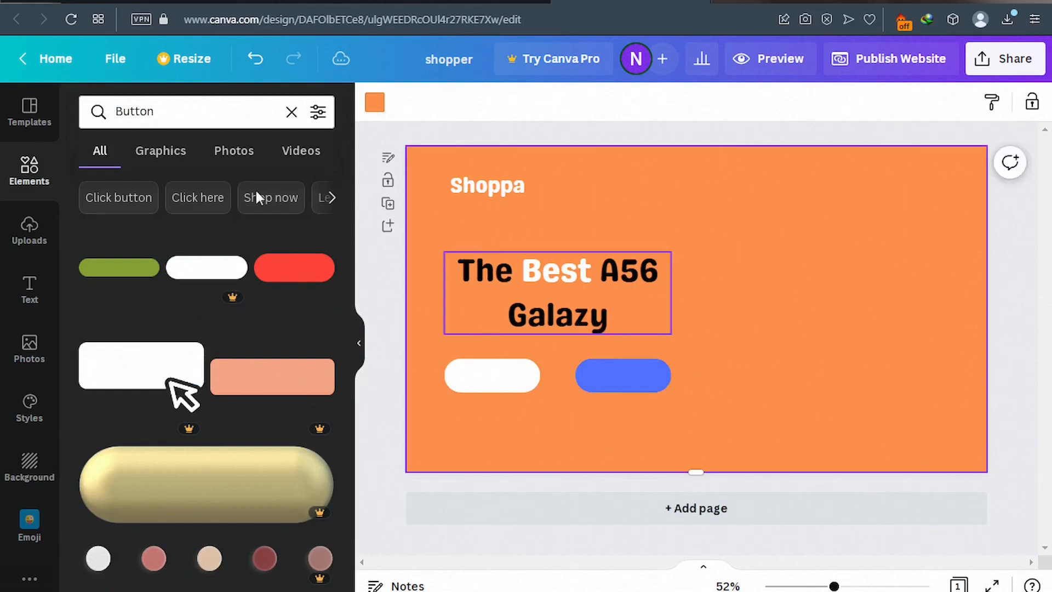
# Add a Genty Sans subheading reading 'Buy Now' and move it onto the white button.
pyautogui.click(27, 301)
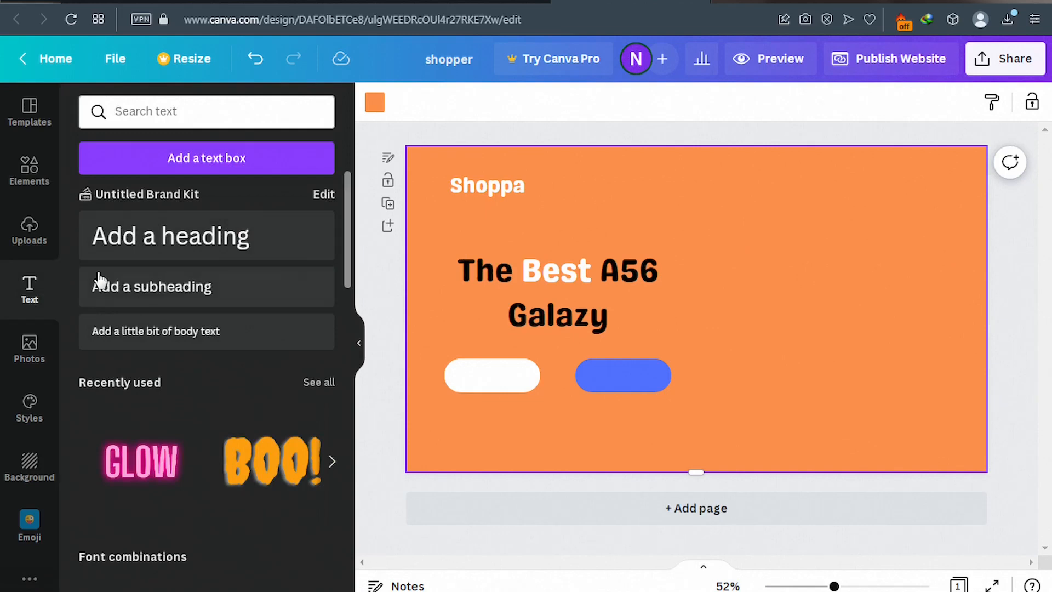
pyautogui.click(177, 296)
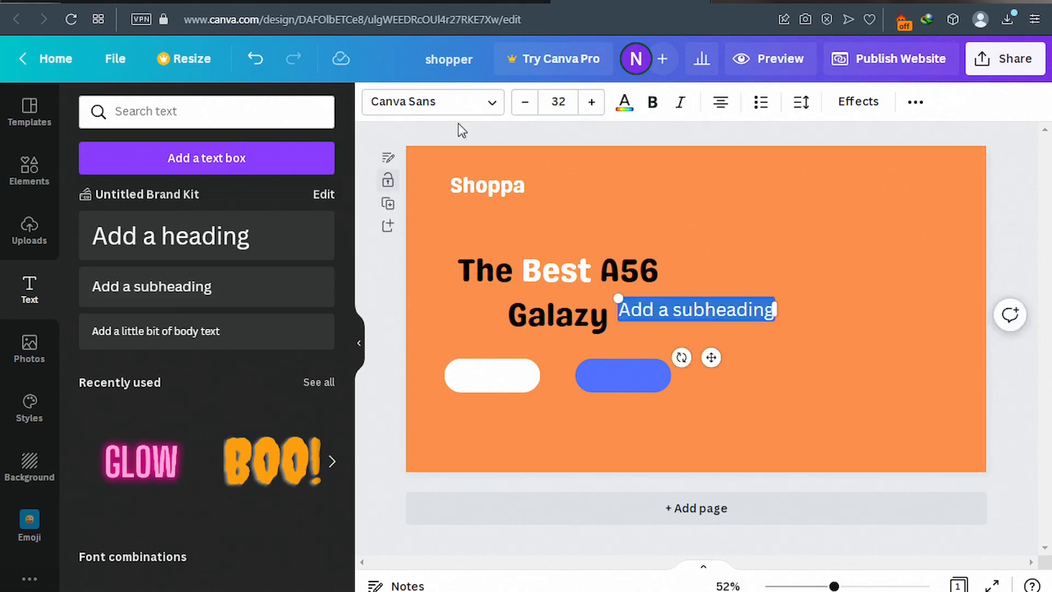
pyautogui.click(493, 107)
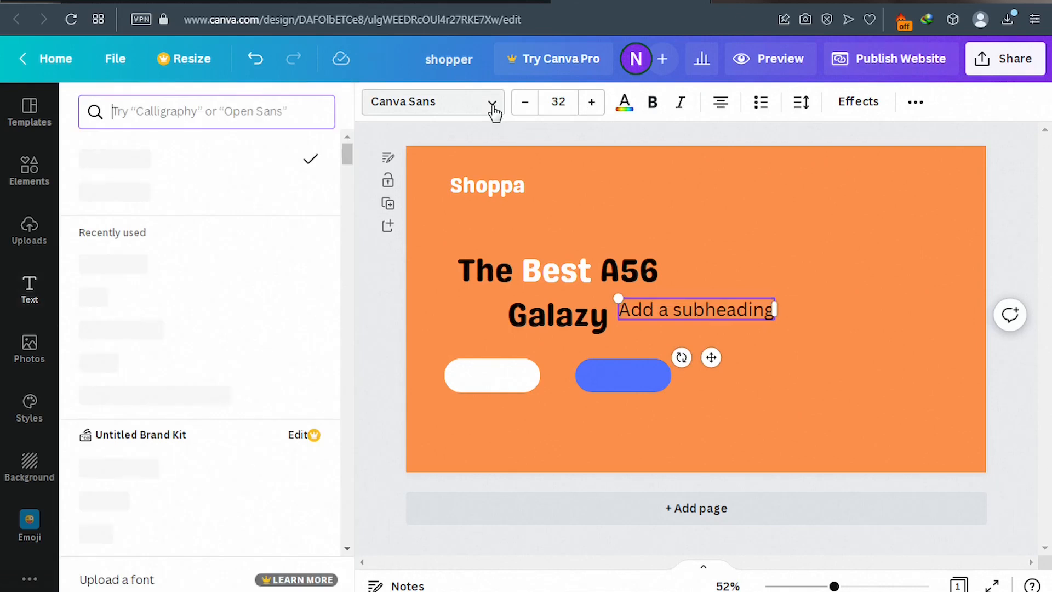
pyautogui.click(148, 203)
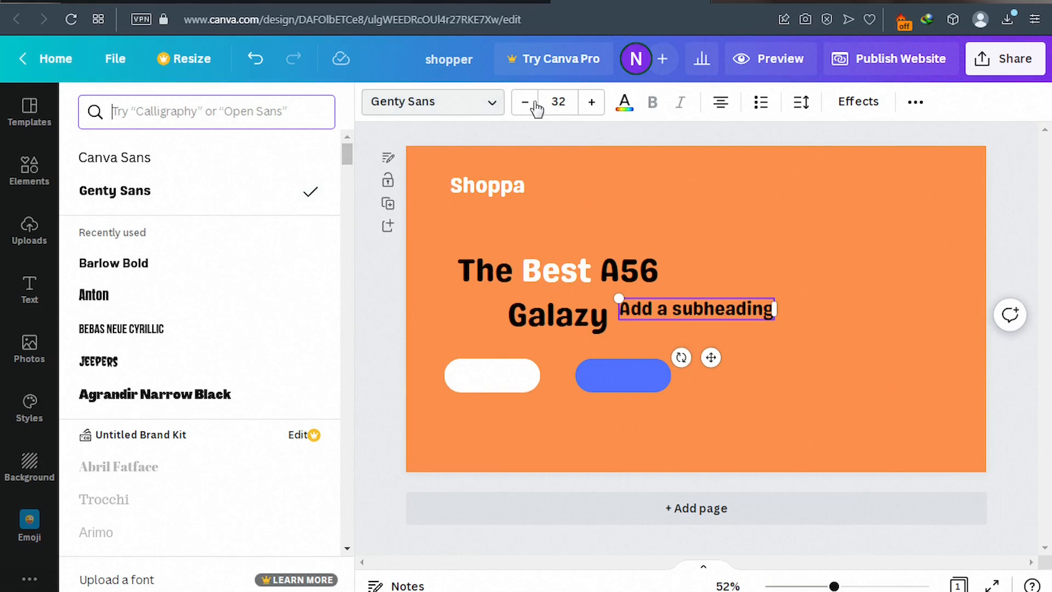
pyautogui.tripleClick(686, 310)
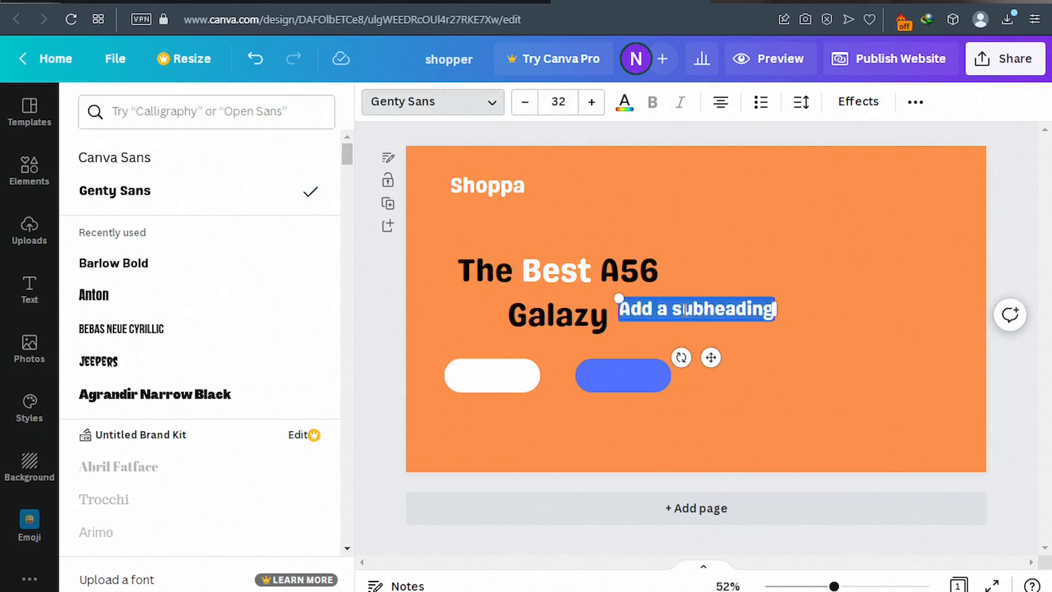
pyautogui.write('Buy')
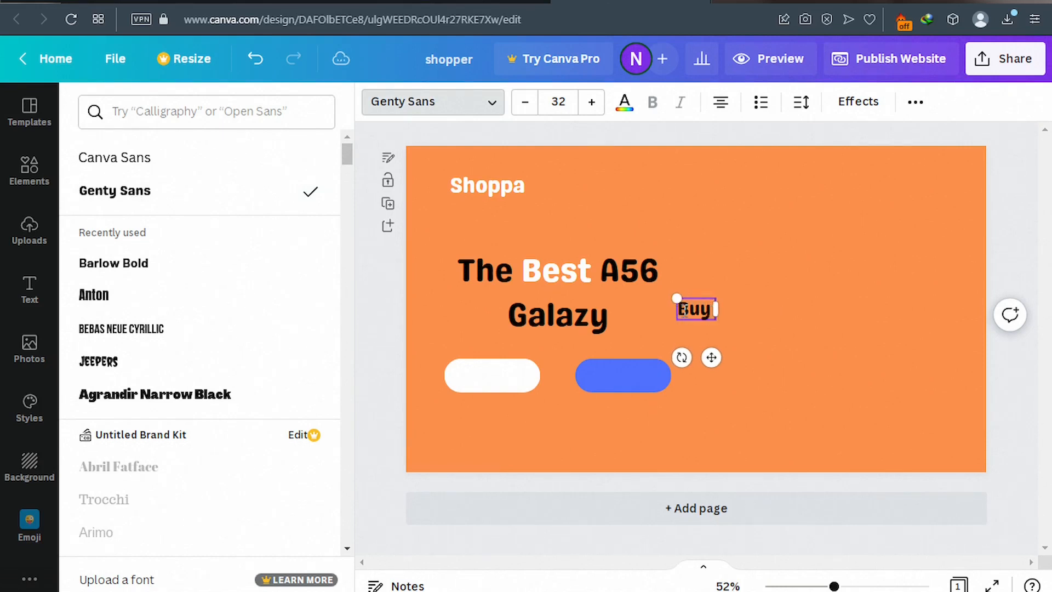
pyautogui.write('Now')
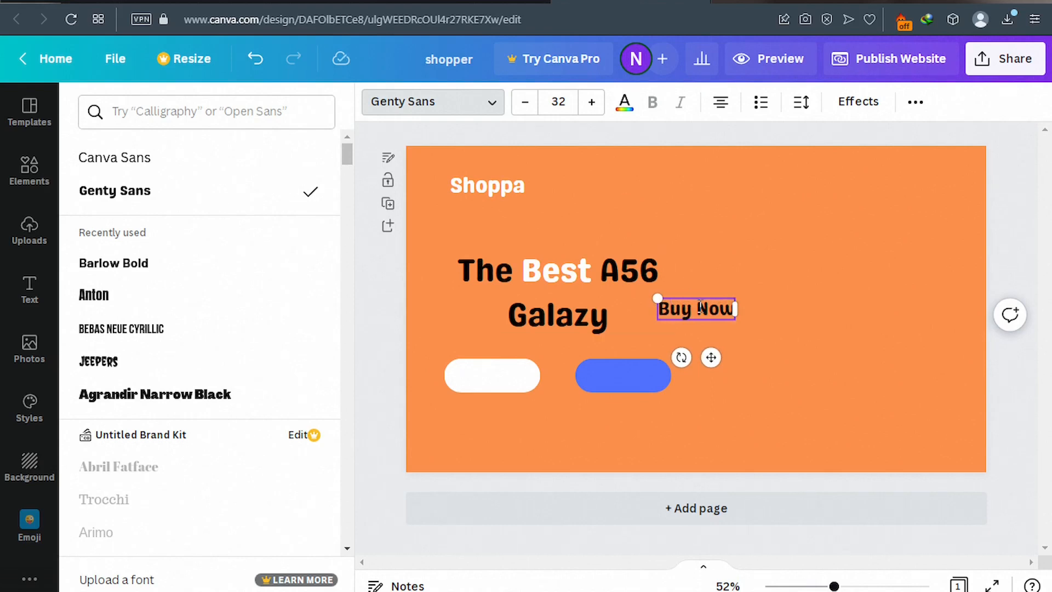
pyautogui.moveTo(712, 357); pyautogui.dragTo(507, 428)
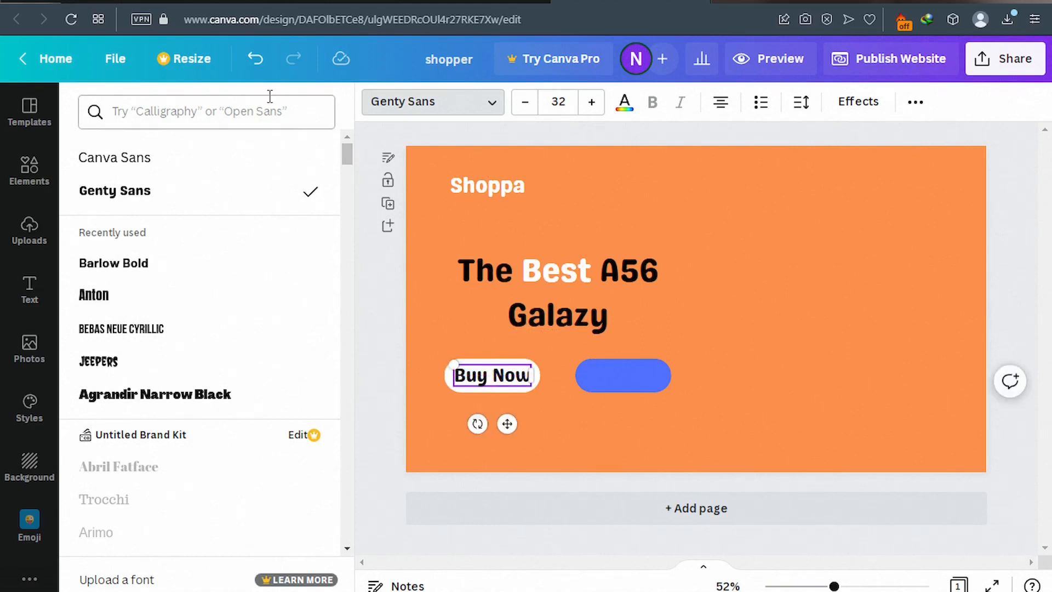
# Shrink the Buy Now text to size 24 and centre it within the white button.
pyautogui.click(175, 1)
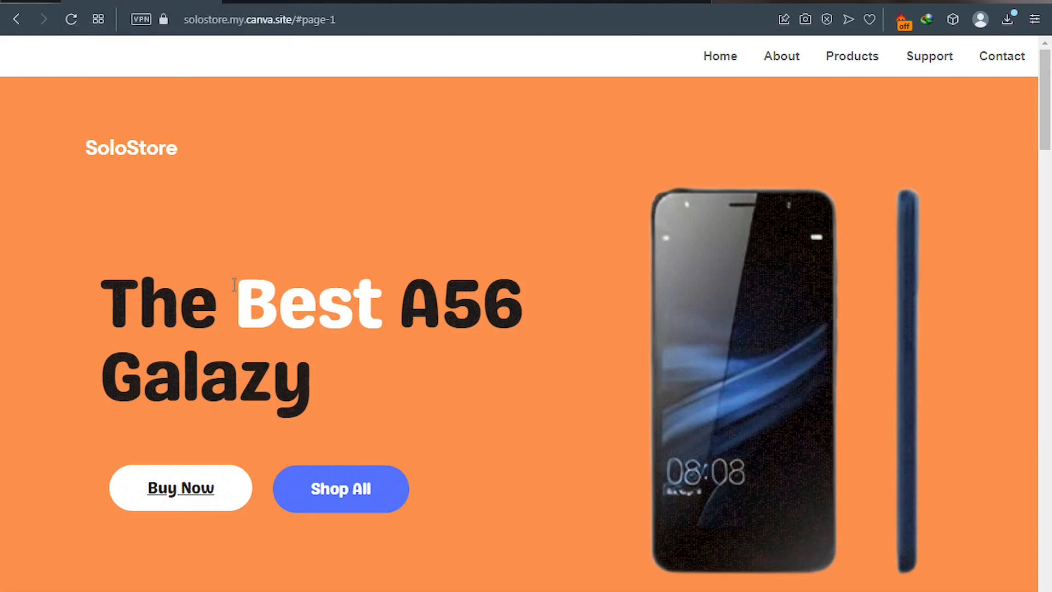
pyautogui.click(622, 3)
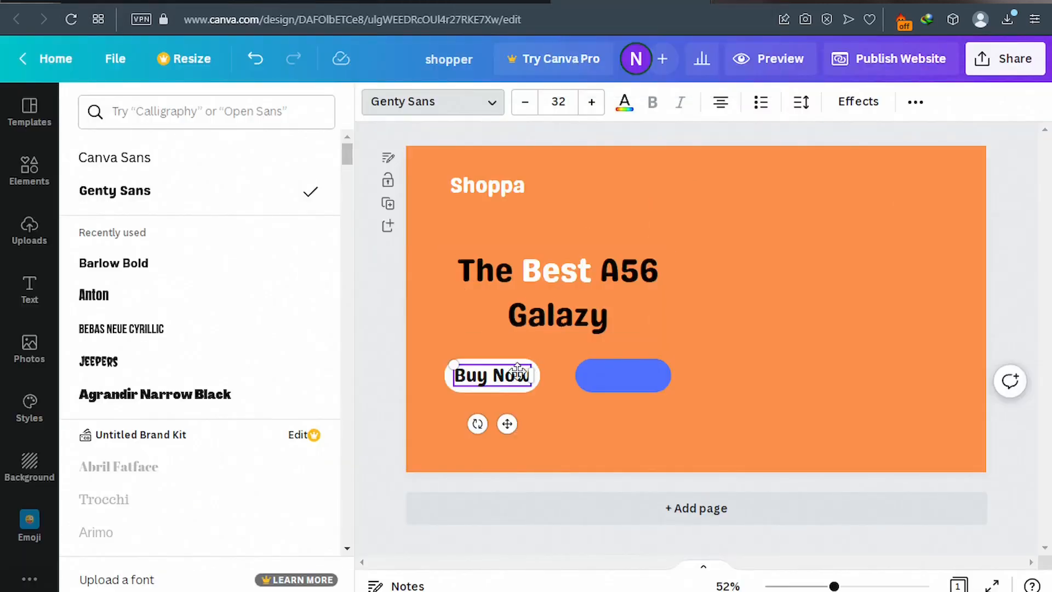
pyautogui.click(527, 107)
pyautogui.click(528, 108)
pyautogui.click(527, 107)
pyautogui.click(527, 107)
pyautogui.click(527, 107)
pyautogui.click(527, 108)
pyautogui.click(527, 107)
pyautogui.click(527, 108)
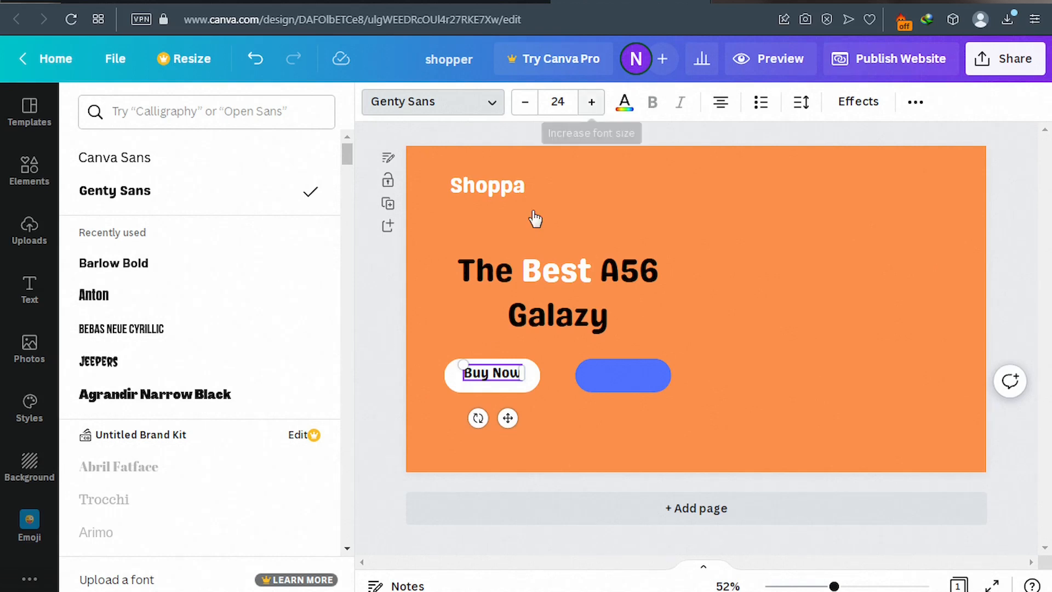
pyautogui.moveTo(509, 417); pyautogui.dragTo(511, 423)
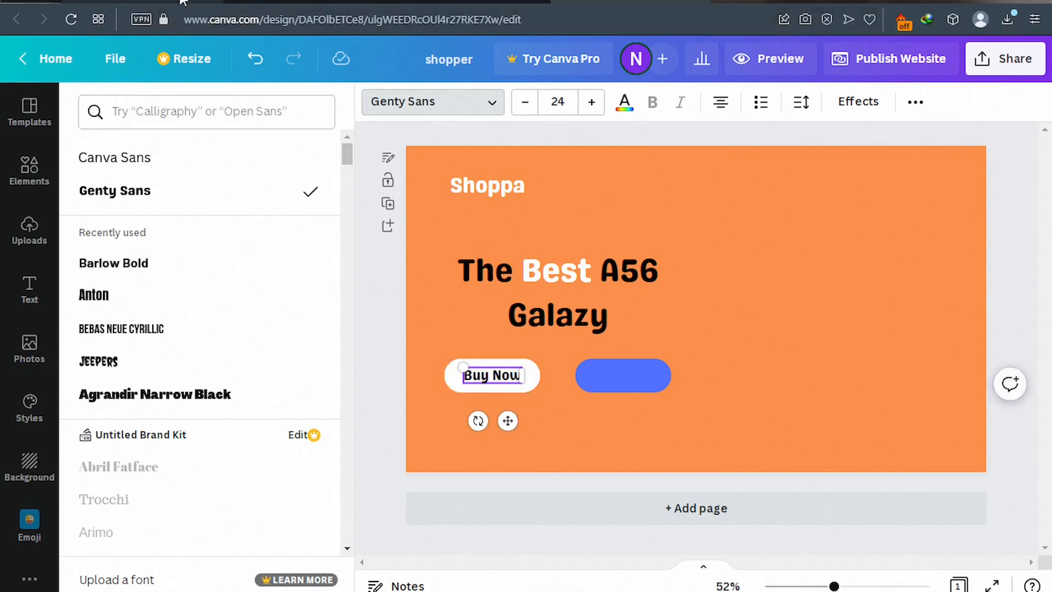
# Compare the design with the published SoloStore site, ending back in the editor.
pyautogui.click(181, 2)
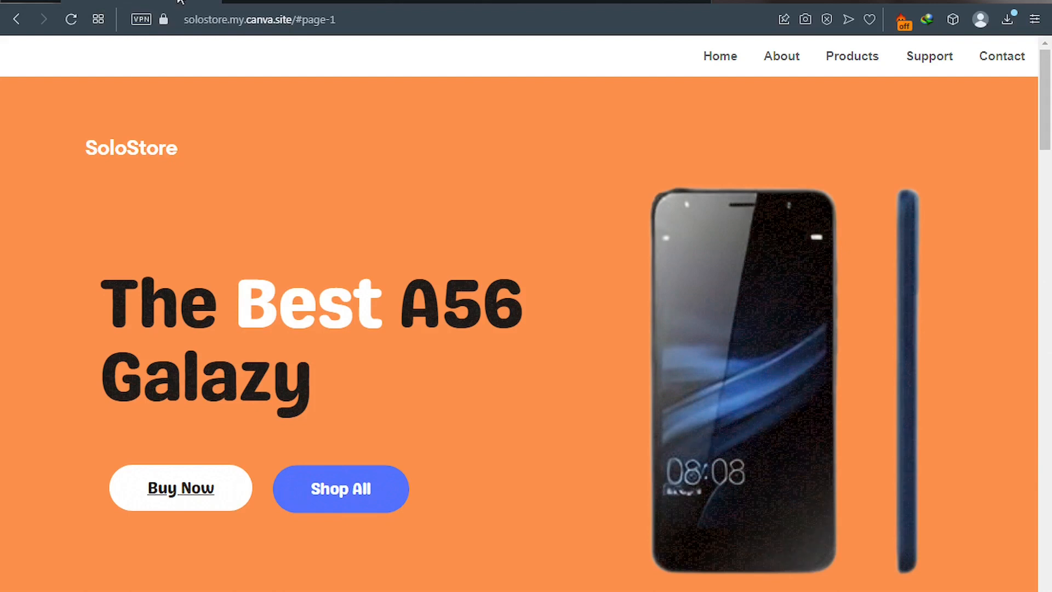
pyautogui.click(598, 2)
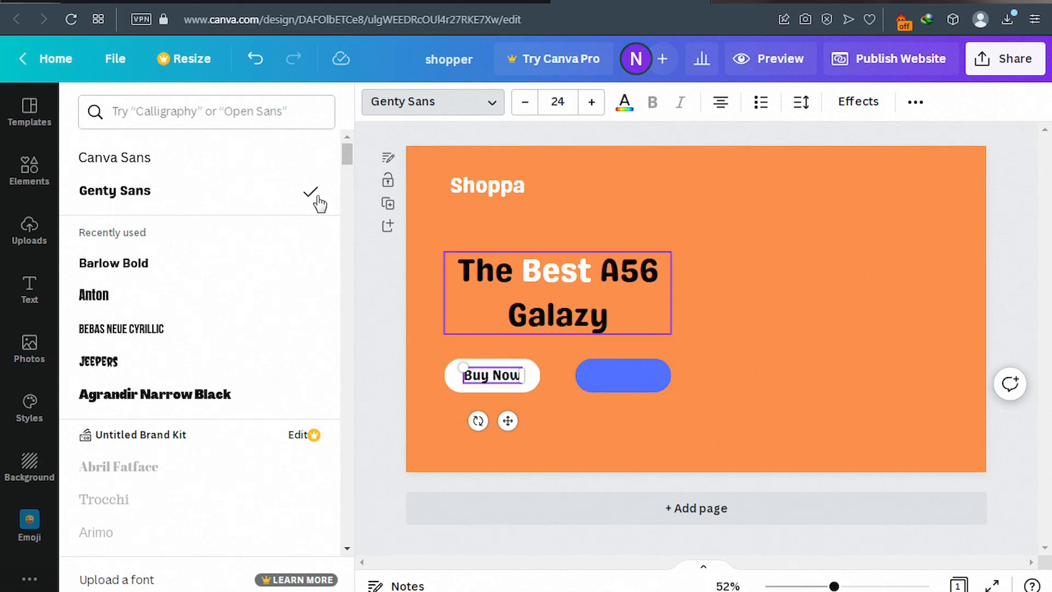
pyautogui.click(174, 4)
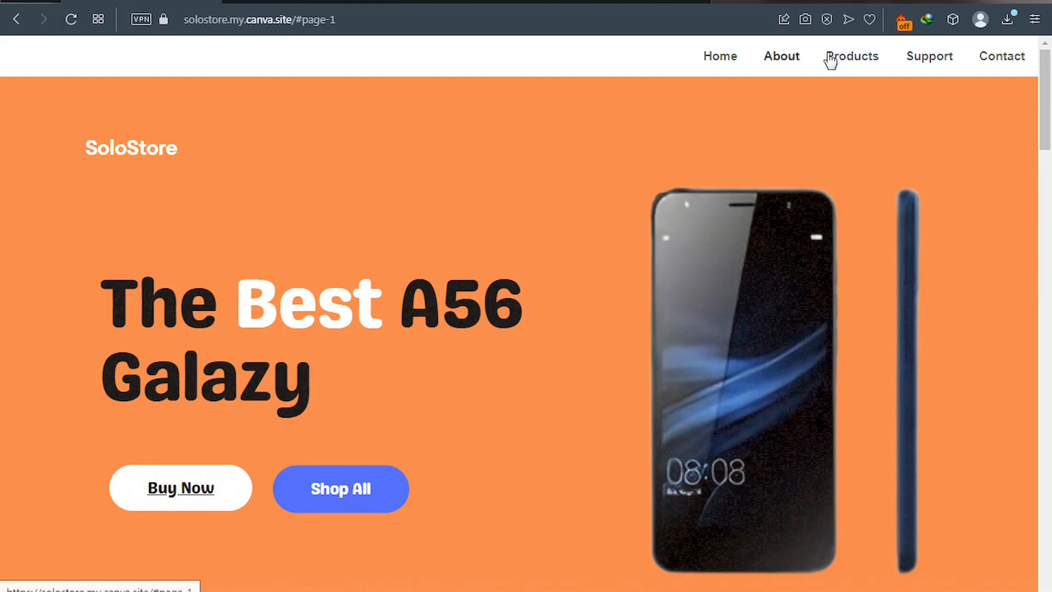
pyautogui.click(633, 1)
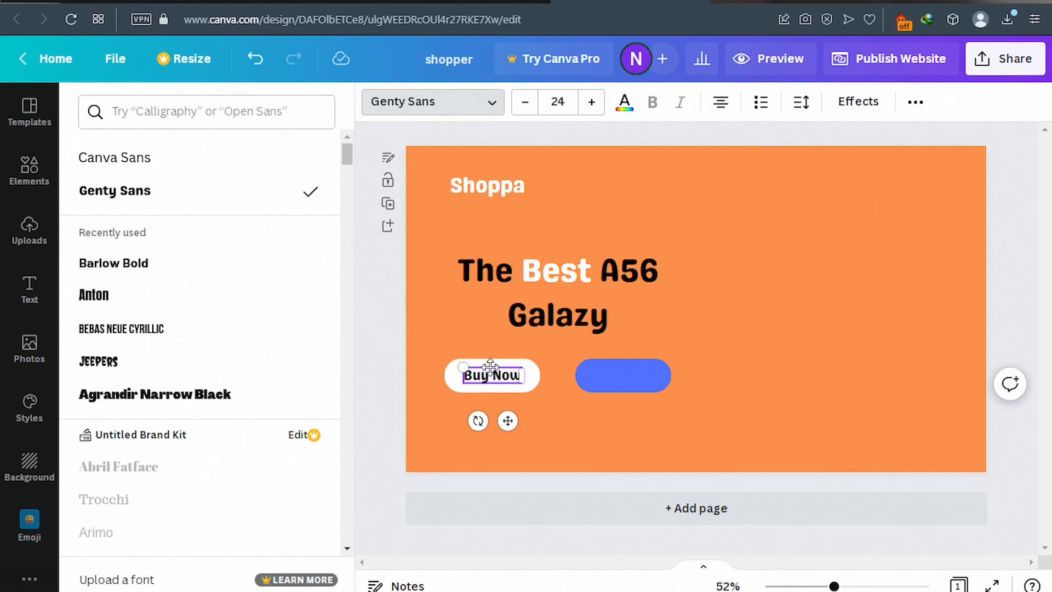
# Copy the Buy Now label and place the pasted copy onto the blue button.
pyautogui.rightClick(493, 374)
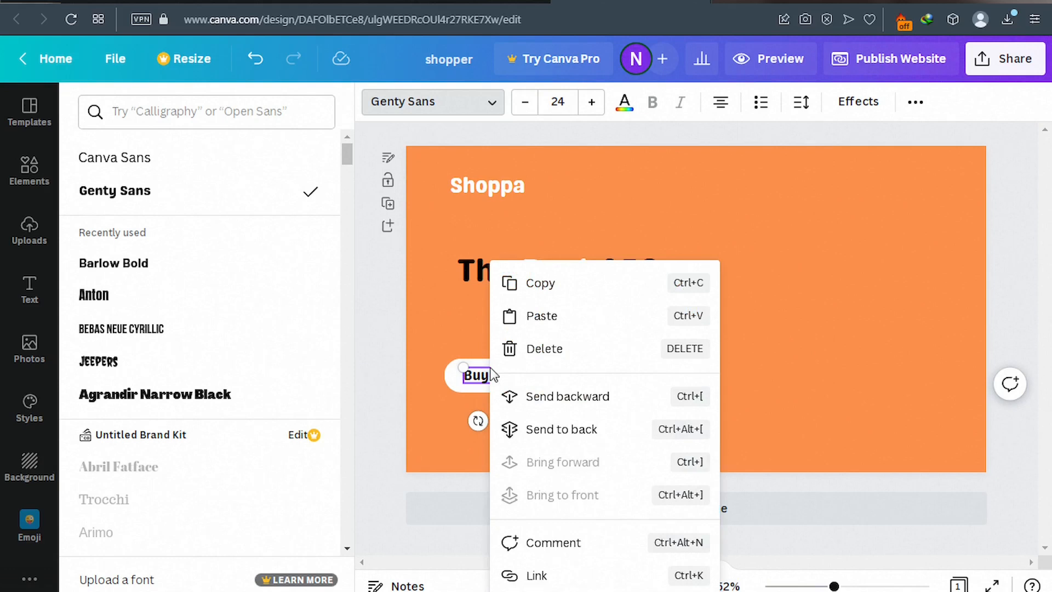
pyautogui.click(542, 282)
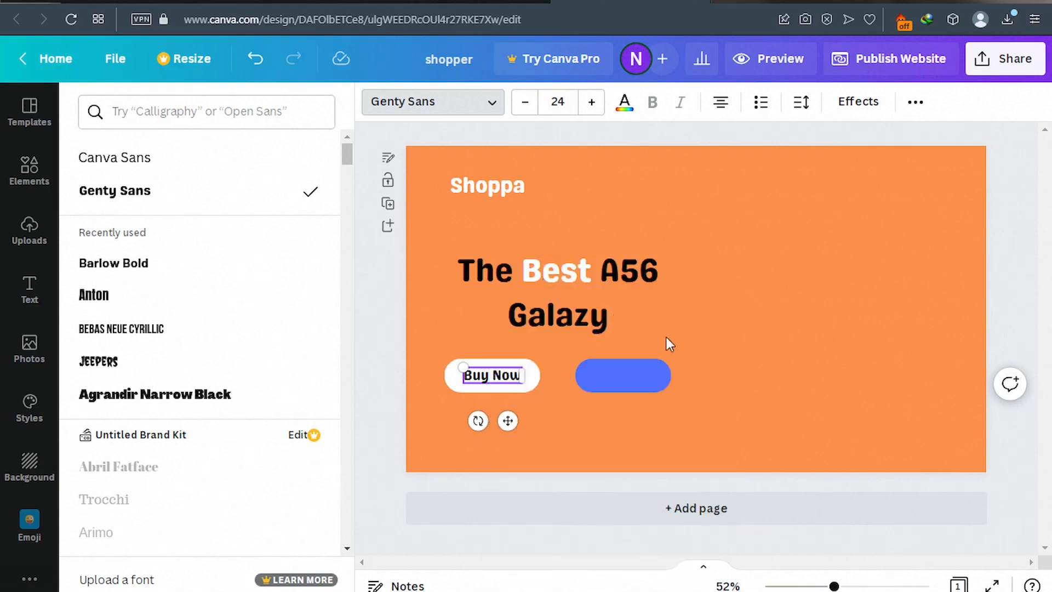
pyautogui.rightClick(708, 347)
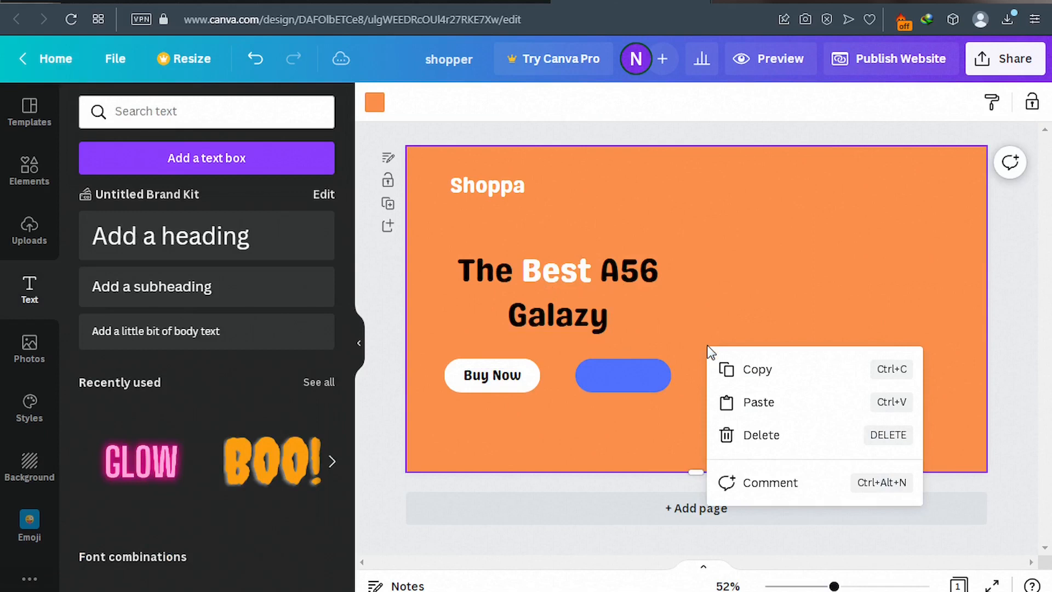
pyautogui.click(766, 406)
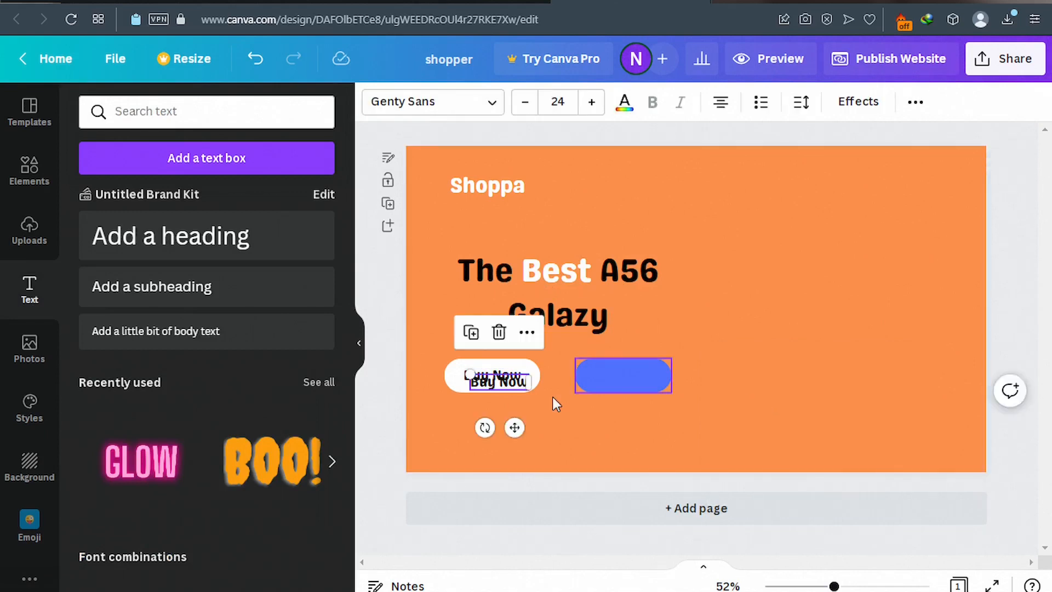
pyautogui.moveTo(515, 428); pyautogui.dragTo(642, 420)
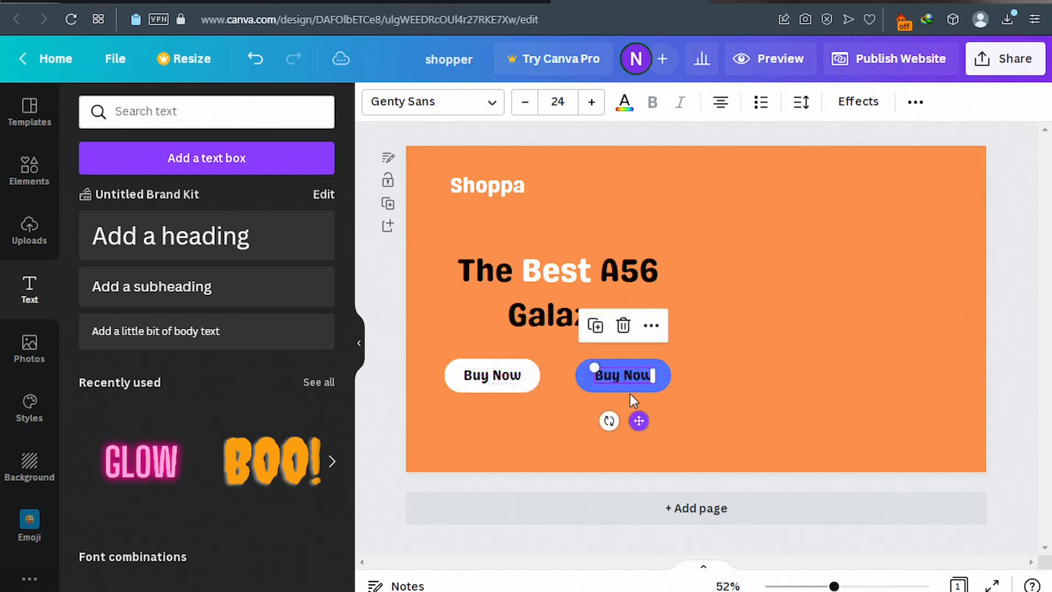
# Retype the copied label on the blue button as 'Shop All'.
pyautogui.click(623, 376)
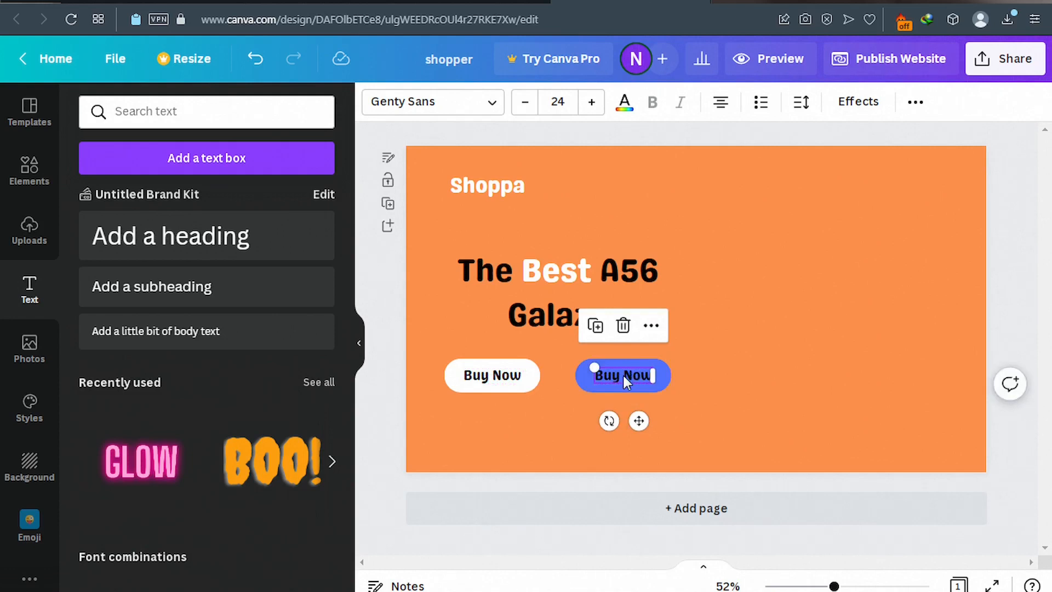
pyautogui.tripleClick(625, 374)
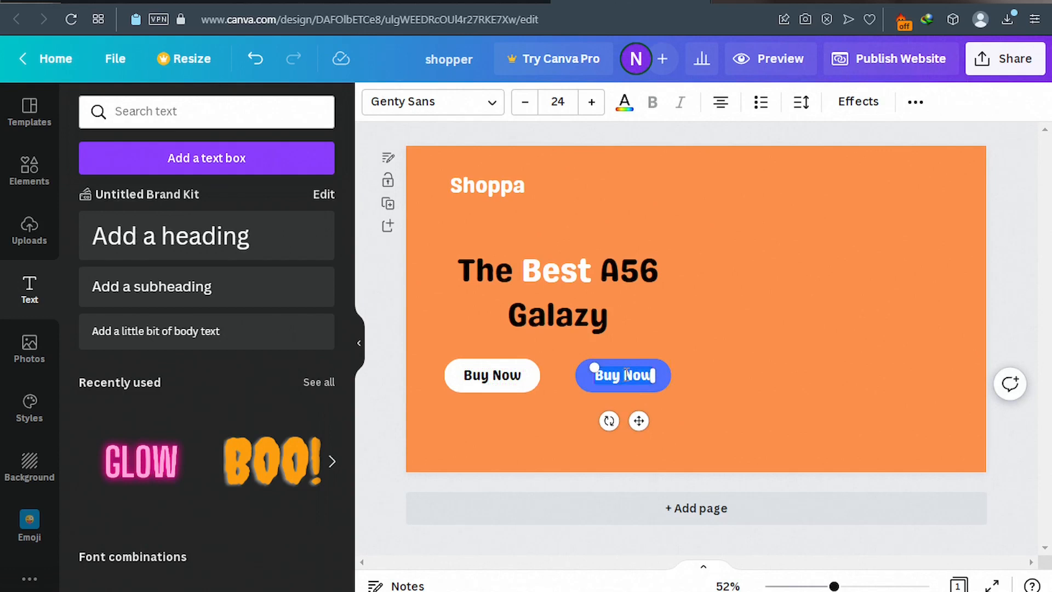
pyautogui.press('BackSpace')
pyautogui.write('Shop')
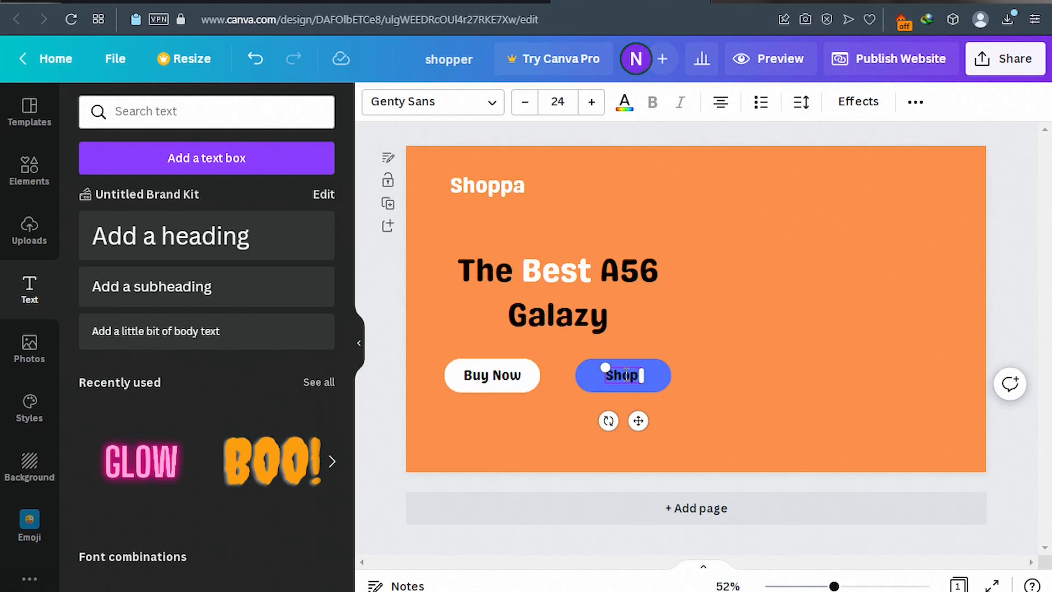
pyautogui.write('Al')
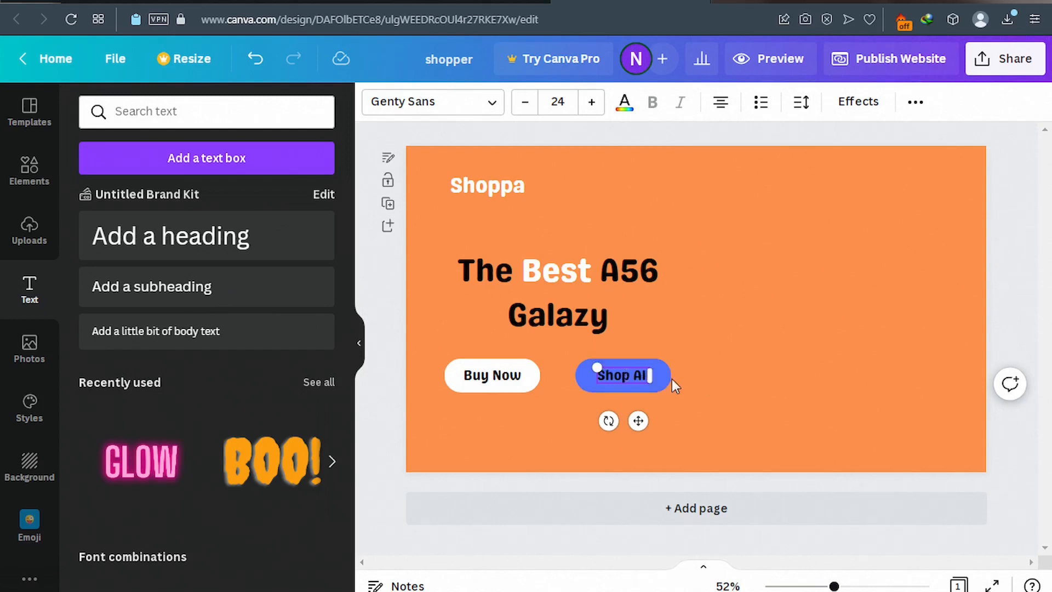
pyautogui.write('l')
pyautogui.click(719, 384)
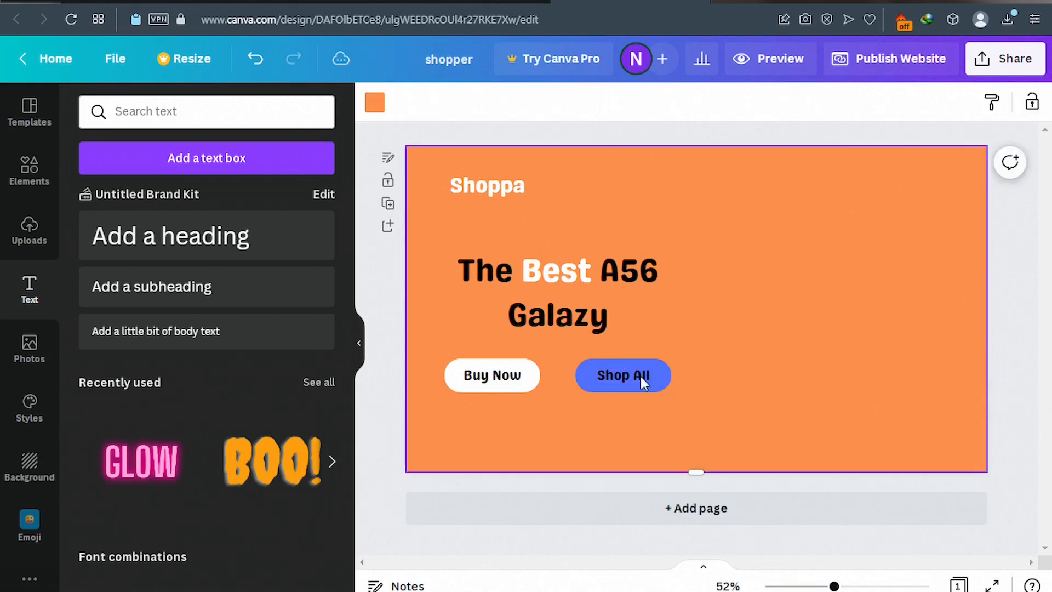
# Make the Shop All button label white, then view the published SoloStore site for comparison.
pyautogui.click(639, 374)
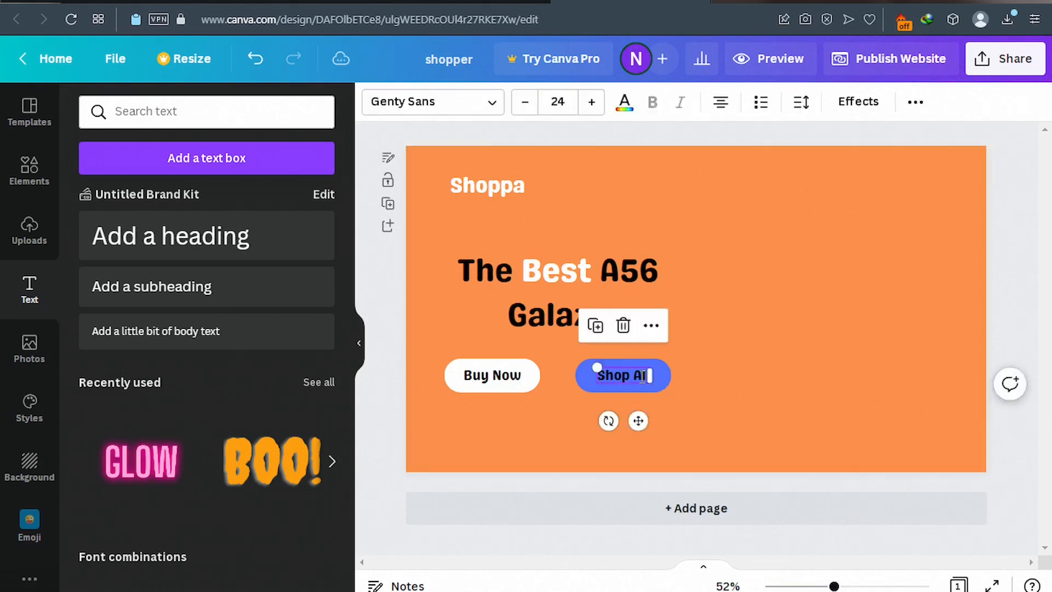
pyautogui.click(640, 373)
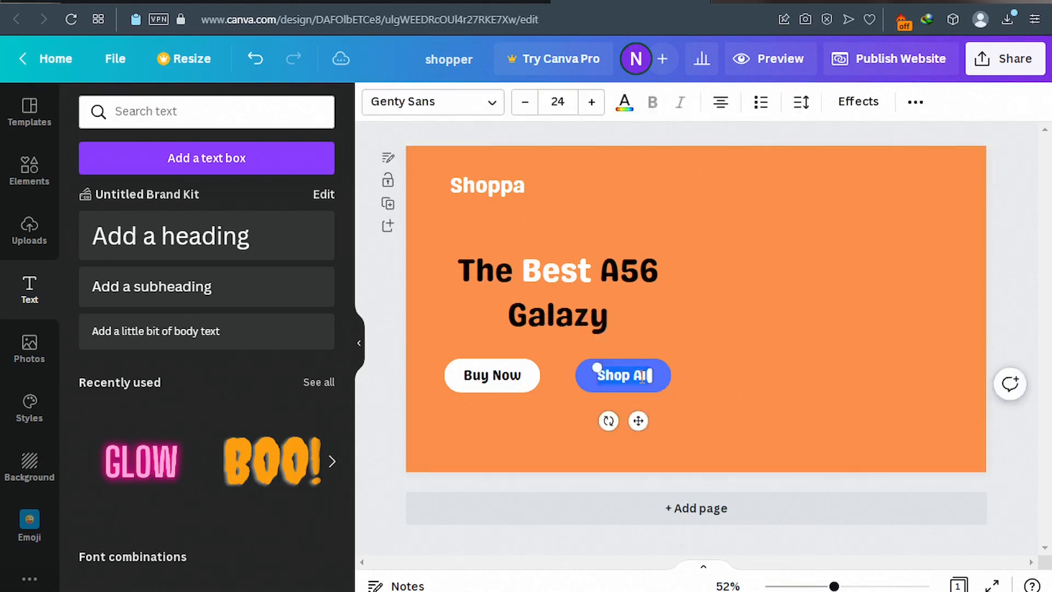
pyautogui.click(627, 104)
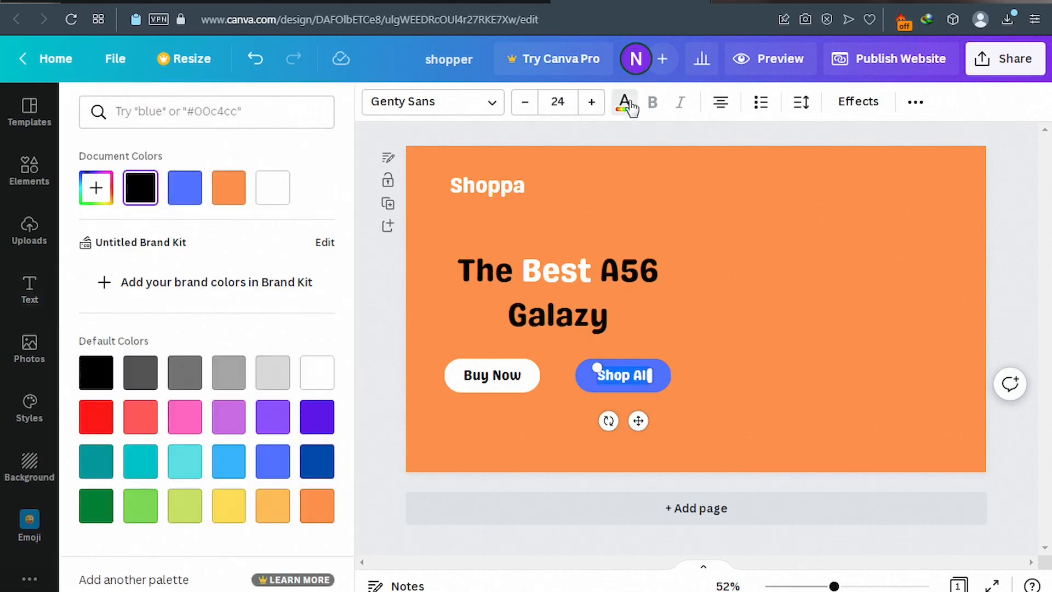
pyautogui.click(318, 382)
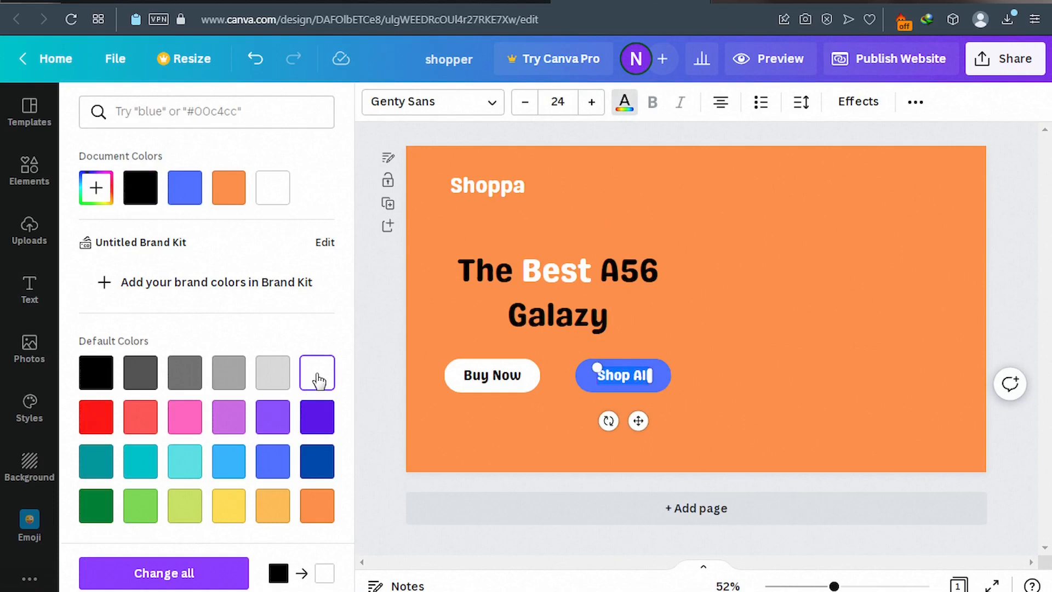
pyautogui.click(382, 373)
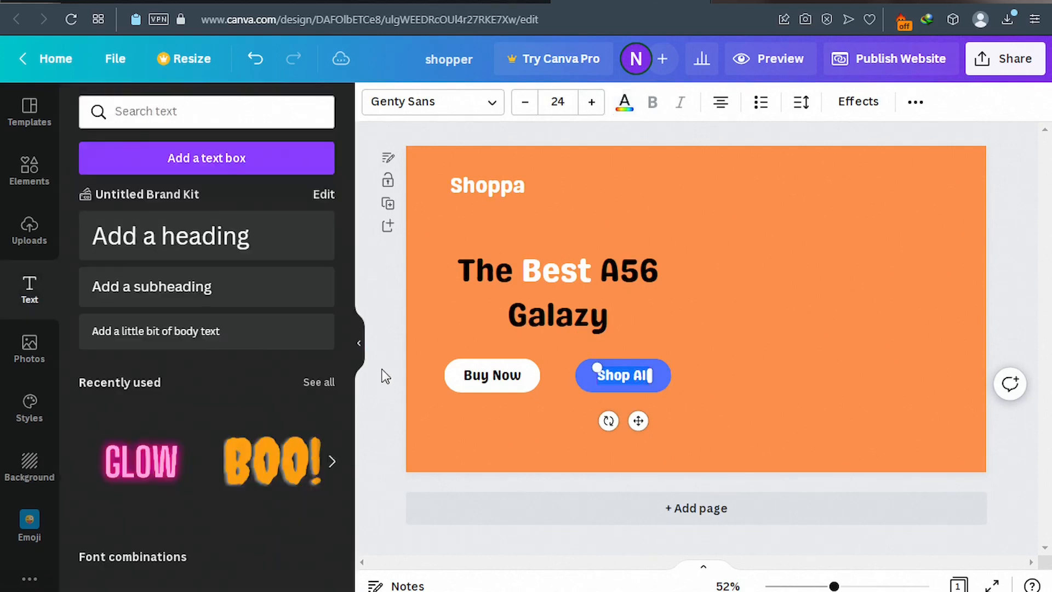
pyautogui.click(174, 2)
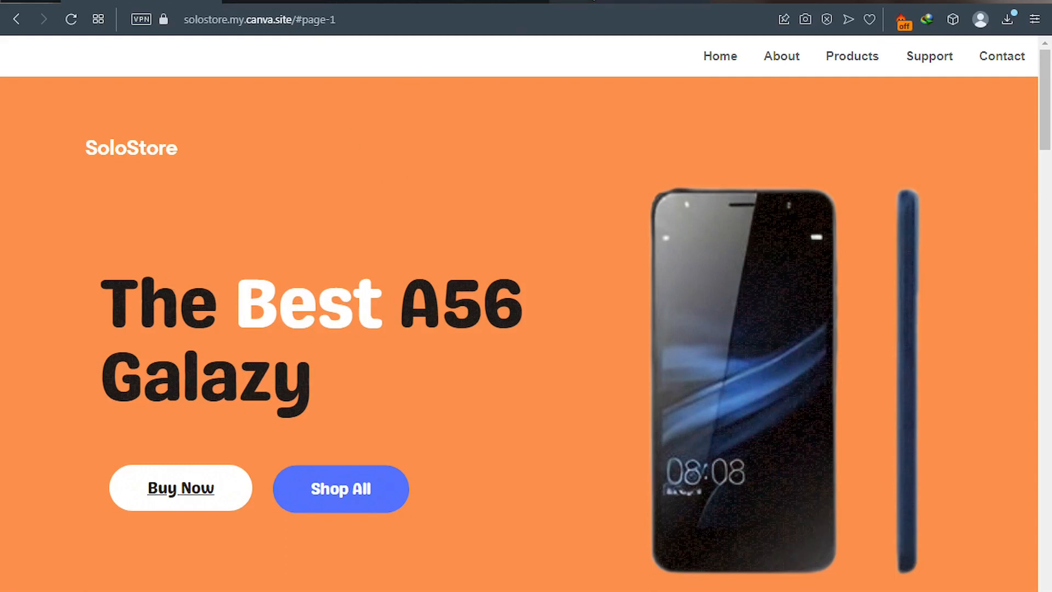
# Back in the shopper design, left-align the two-line 'The Best A56 Galazy' heading.
pyautogui.click(592, 2)
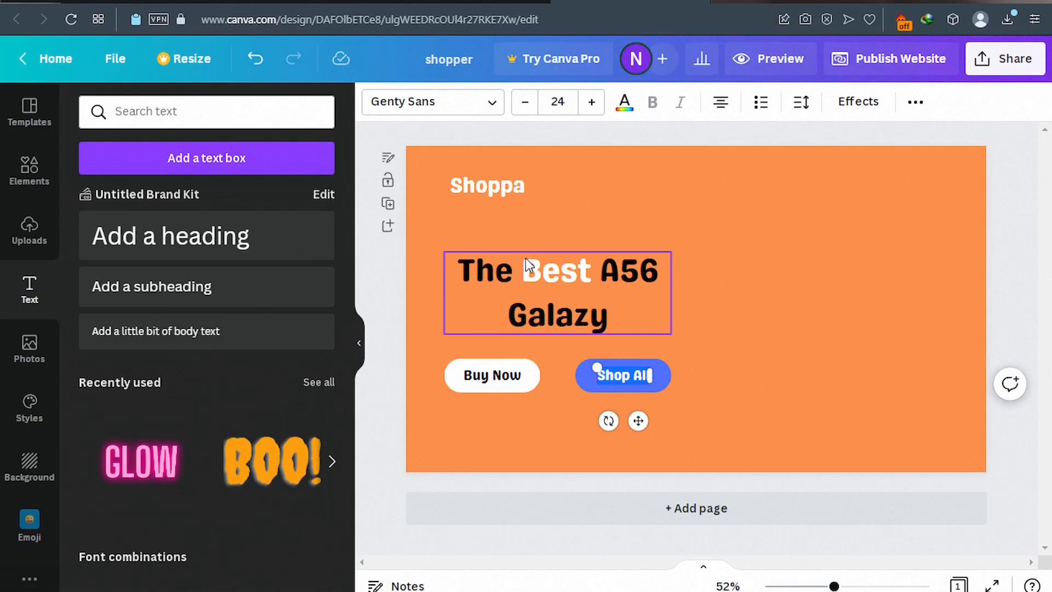
pyautogui.click(525, 274)
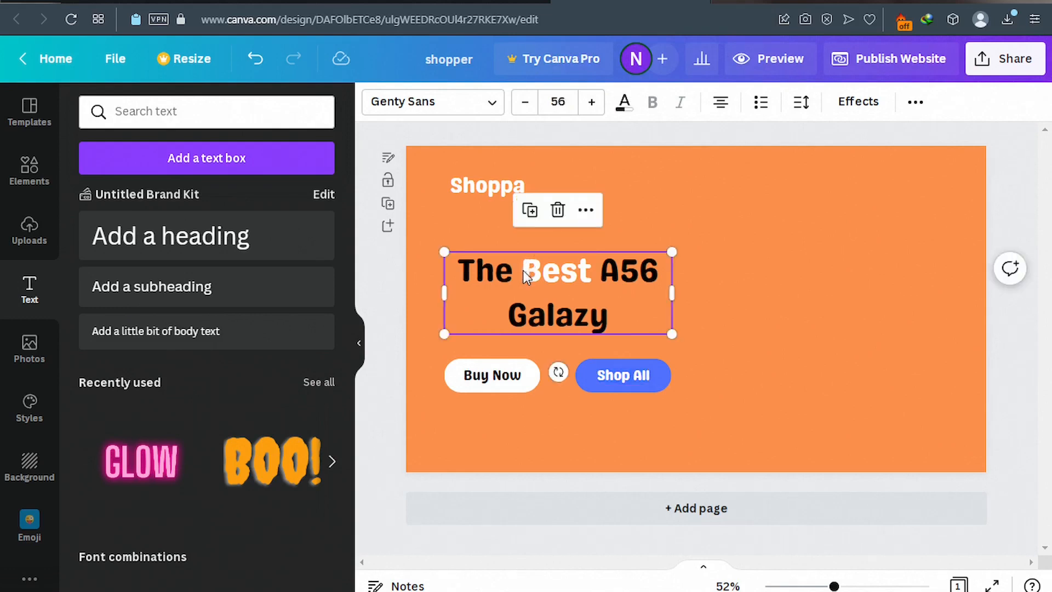
pyautogui.doubleClick(523, 271)
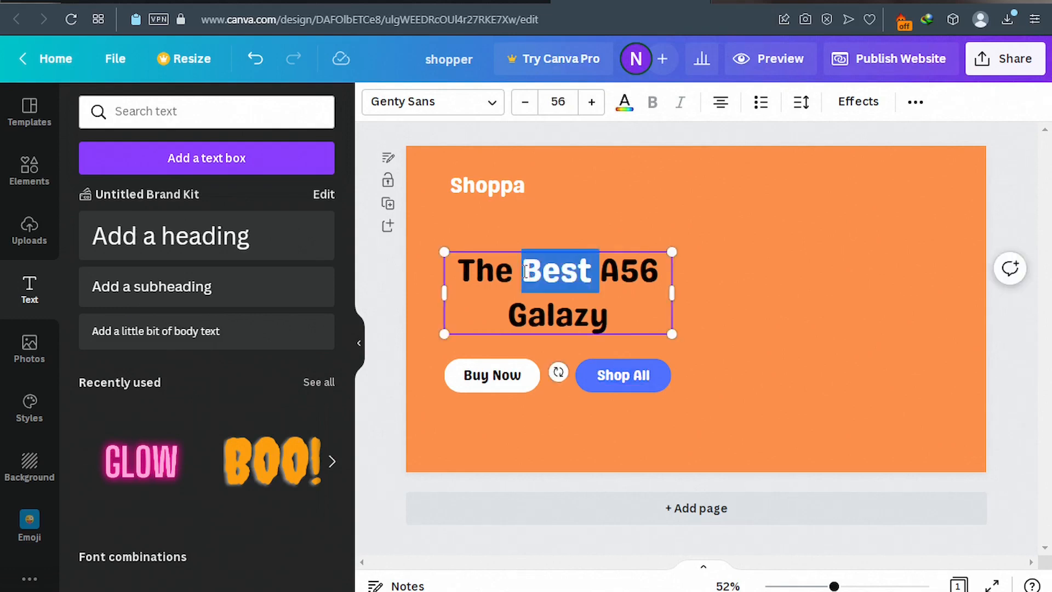
pyautogui.tripleClick(525, 270)
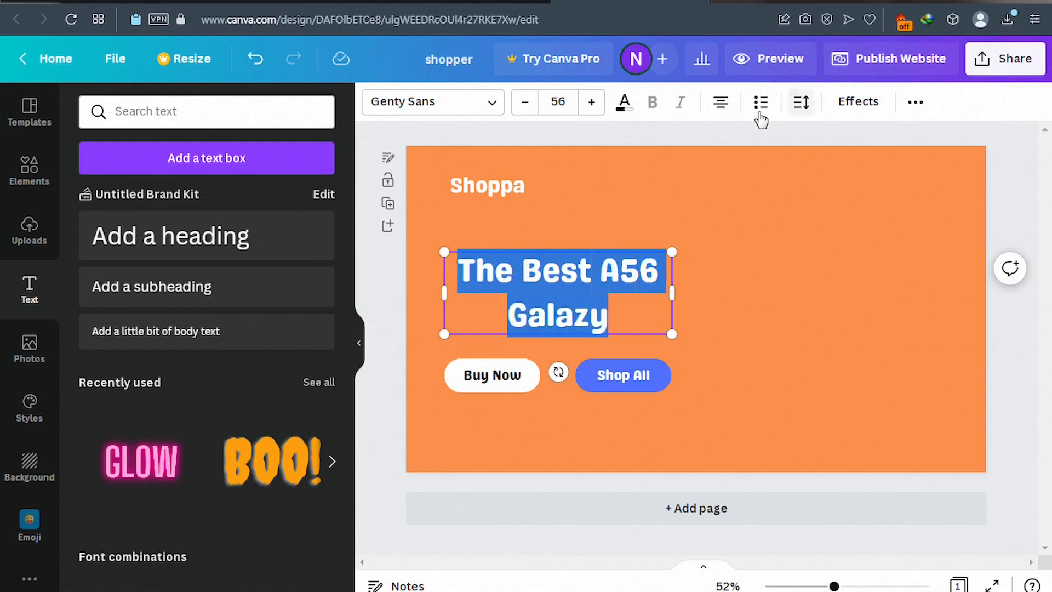
pyautogui.click(723, 102)
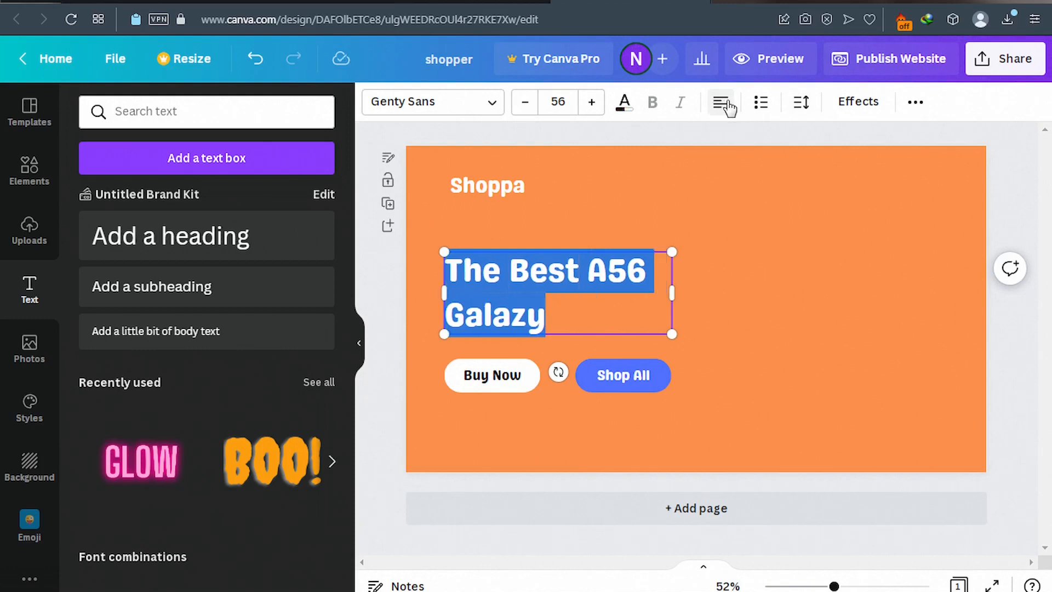
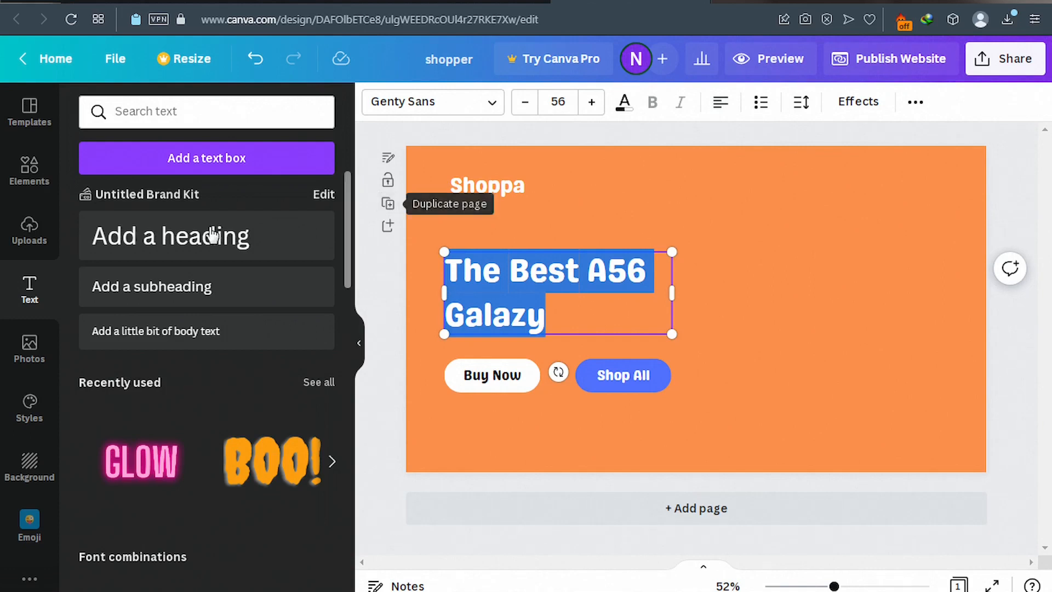
# Replace the old Button search in Elements with 'Frame' to list frame shapes.
pyautogui.click(30, 171)
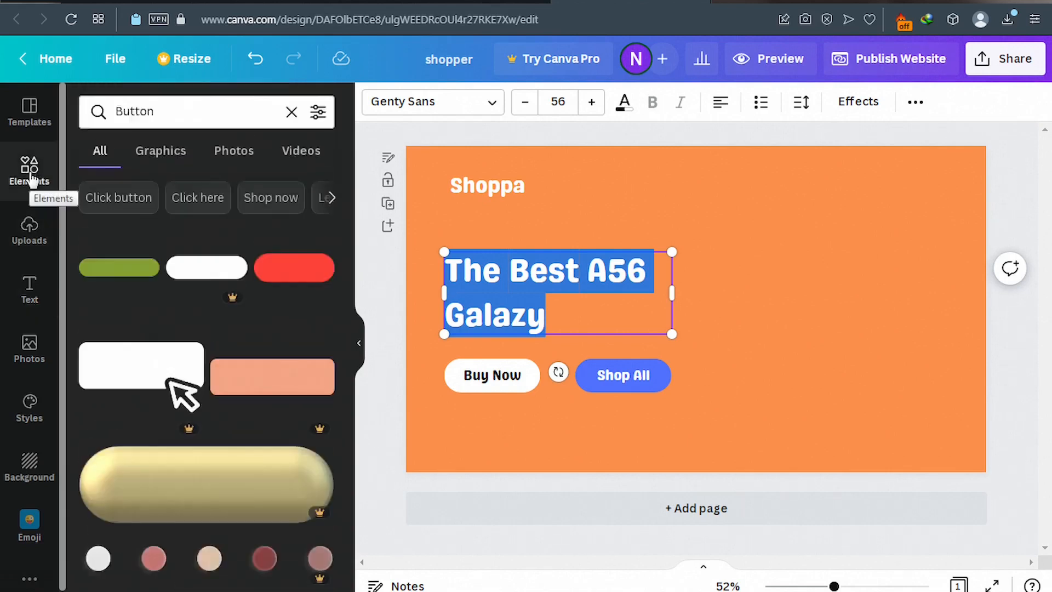
pyautogui.doubleClick(156, 112)
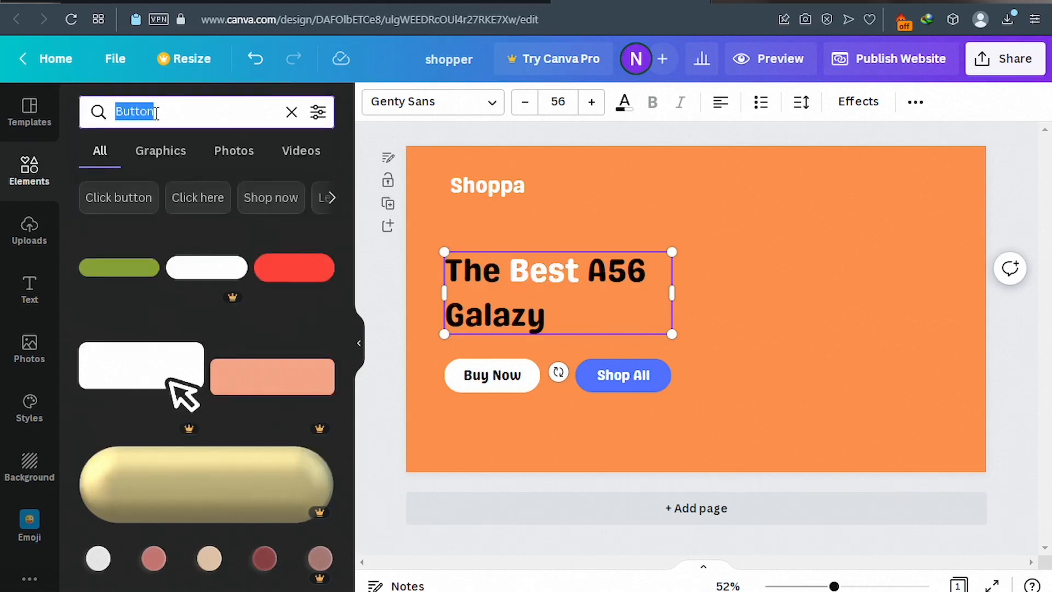
pyautogui.press('BackSpace')
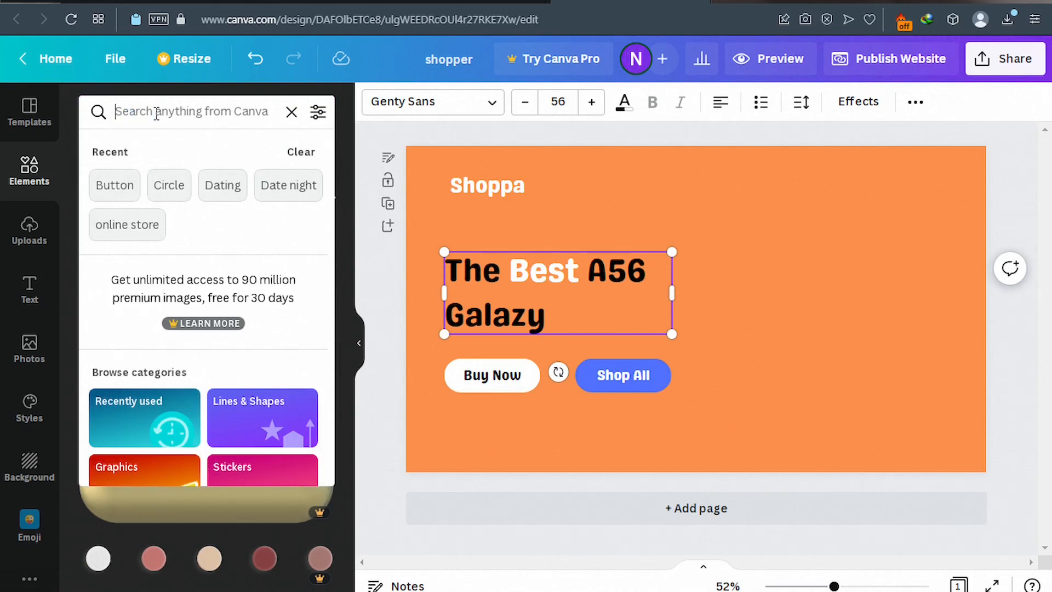
pyautogui.write('fr')
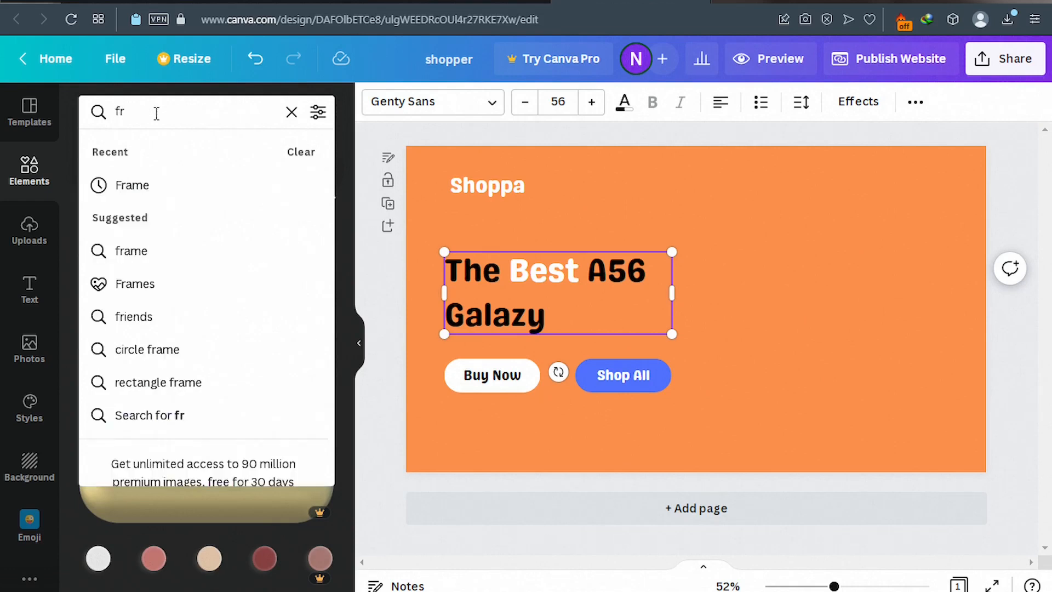
pyautogui.click(135, 187)
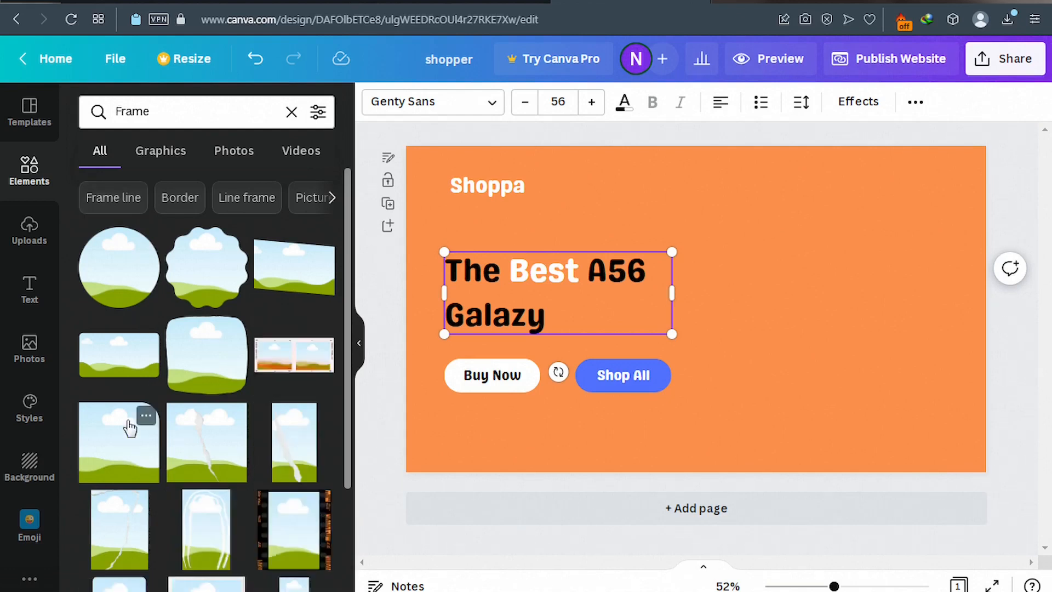
# Add a picture frame and place it on the right of the hero page beside the headline.
pyautogui.click(119, 463)
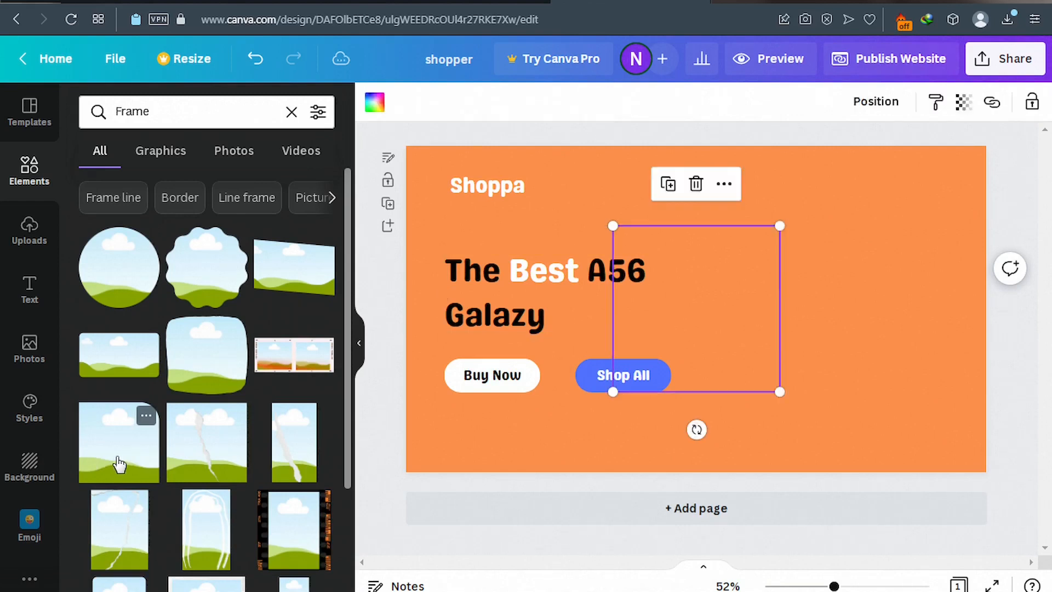
pyautogui.moveTo(716, 316); pyautogui.dragTo(836, 320)
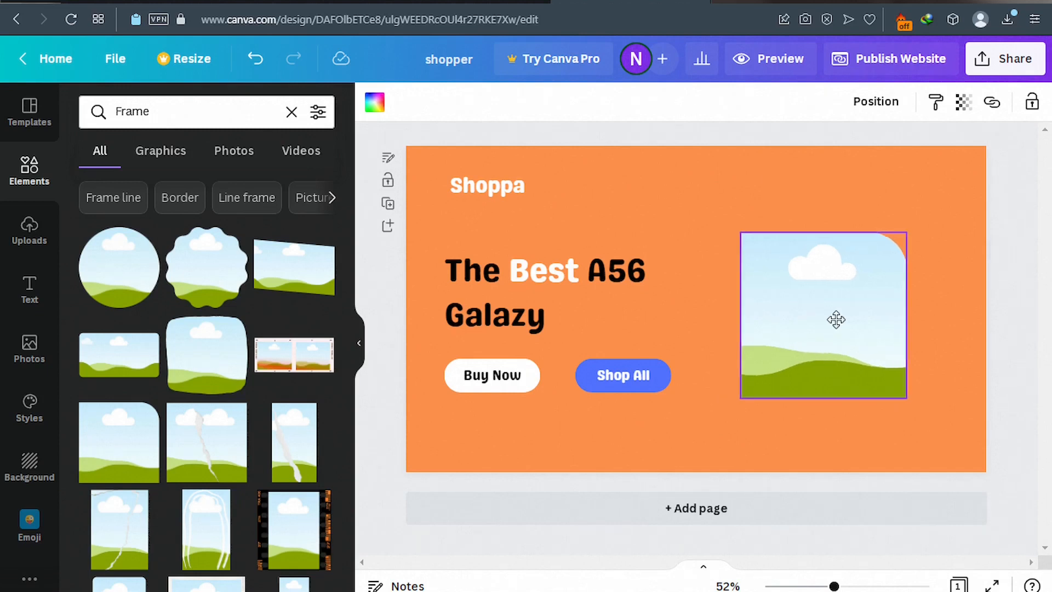
pyautogui.moveTo(837, 319); pyautogui.dragTo(837, 321)
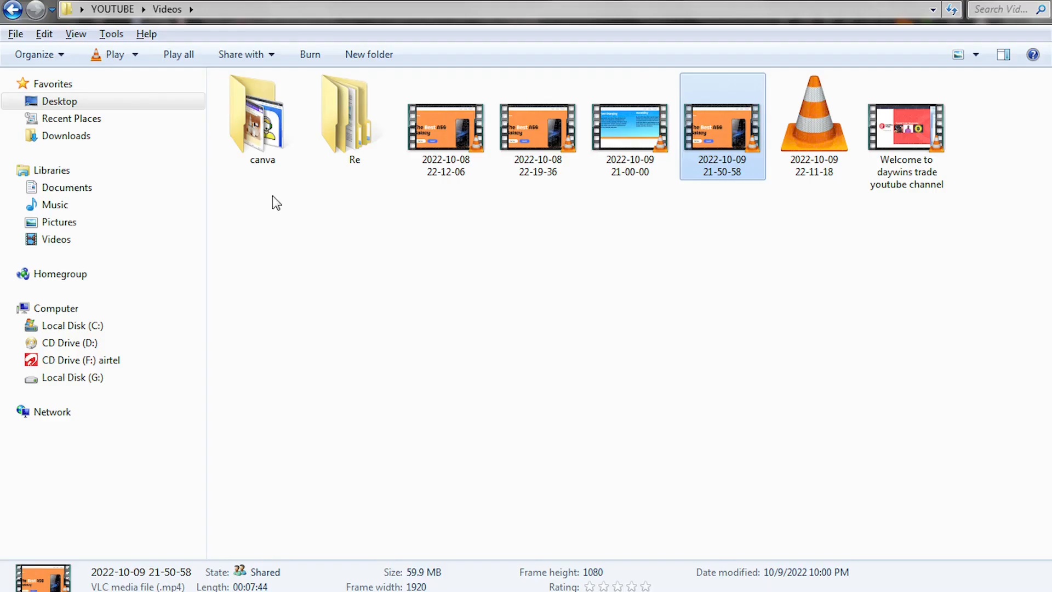
# In Windows Explorer, go from YOUTUBE into imgs > Products to see item1–item7.
pyautogui.click(113, 9)
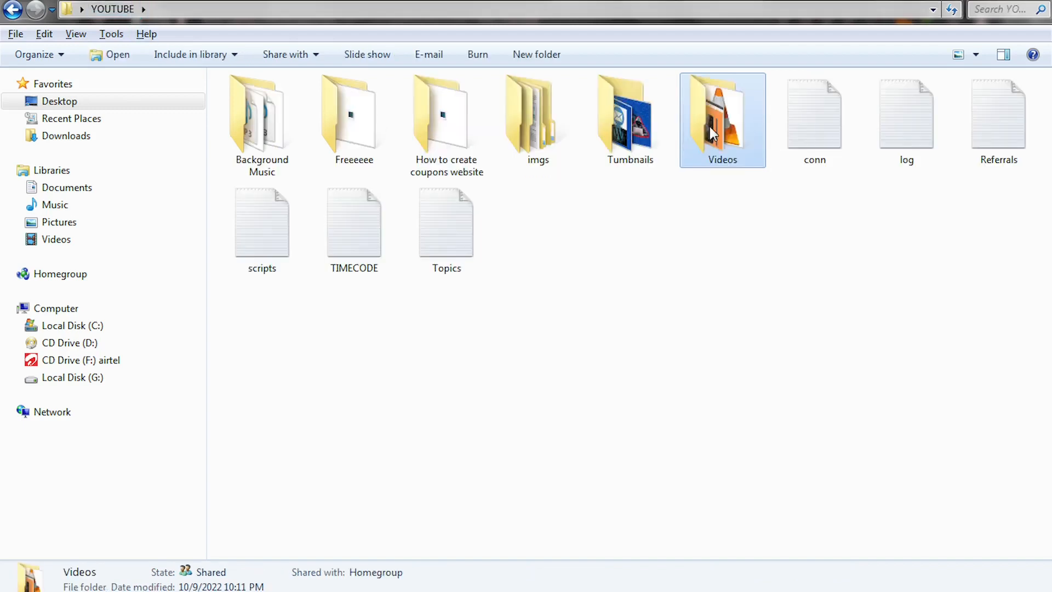
pyautogui.doubleClick(532, 131)
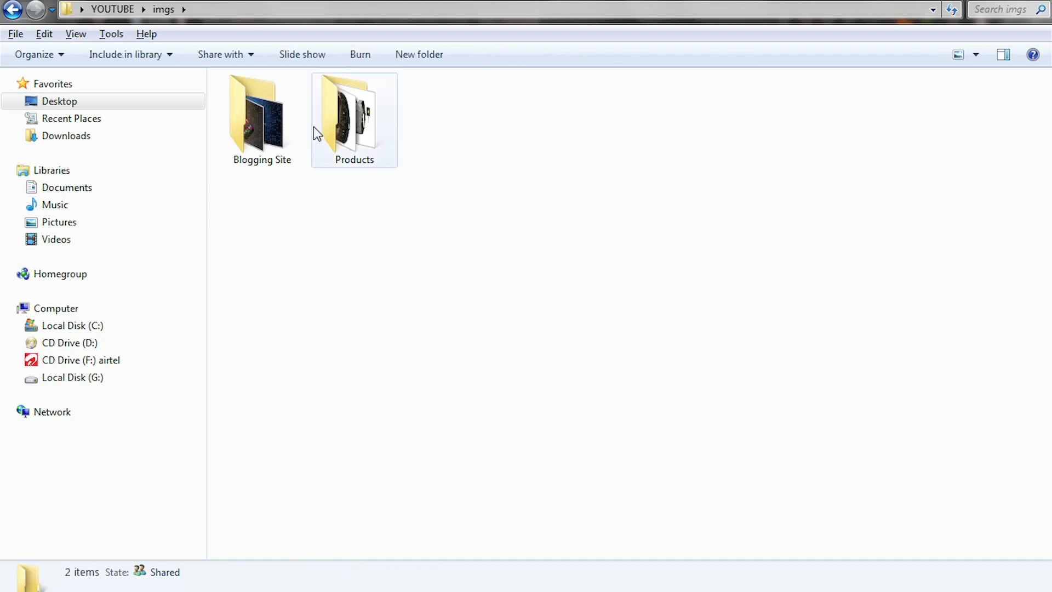
pyautogui.doubleClick(334, 133)
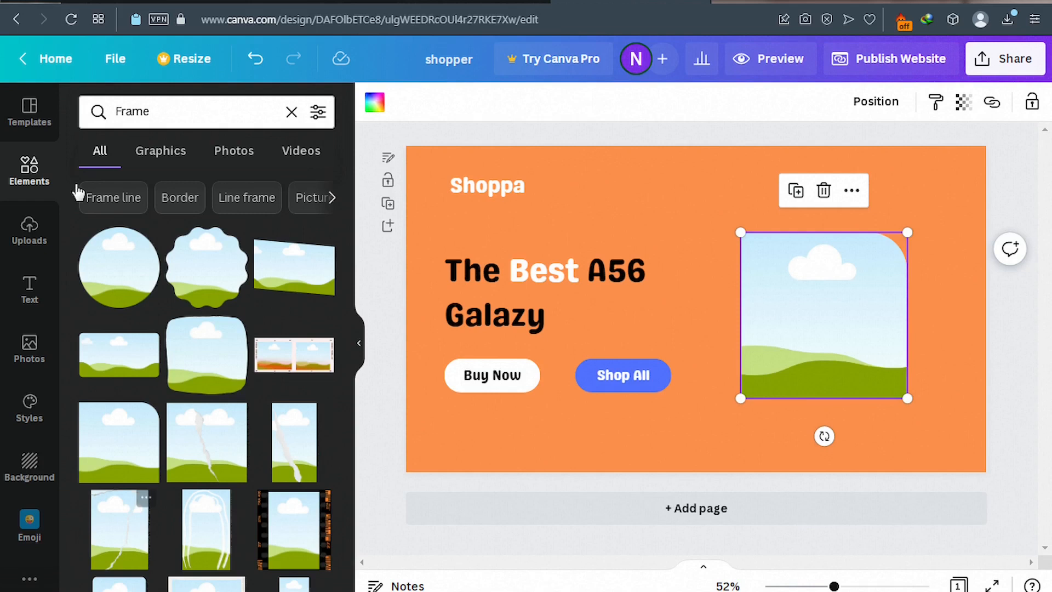
# From Canva's Uploads panel, start an image upload and browse all files on the computer.
pyautogui.click(30, 233)
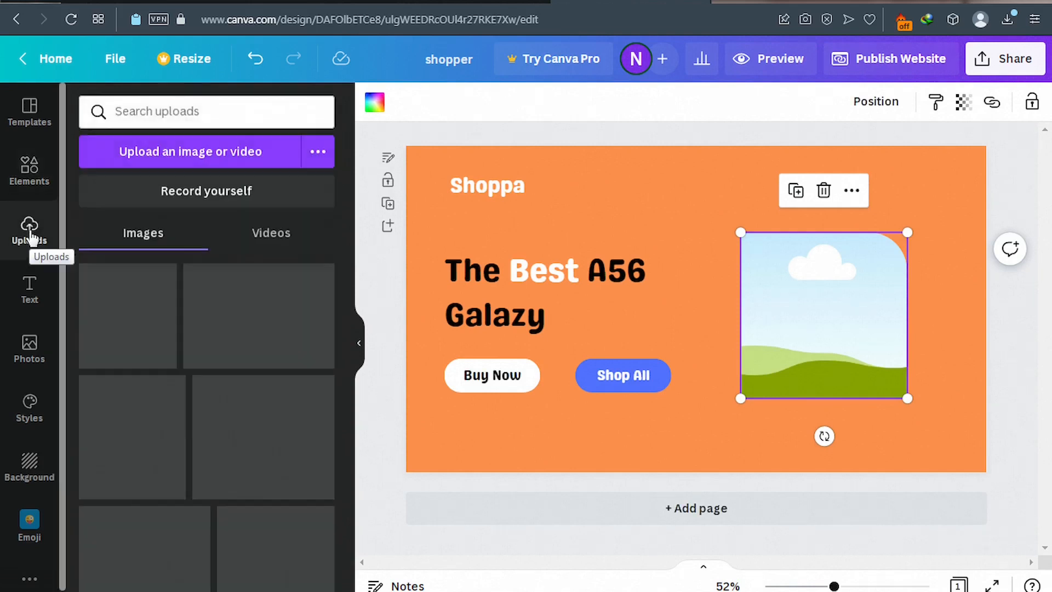
pyautogui.click(179, 161)
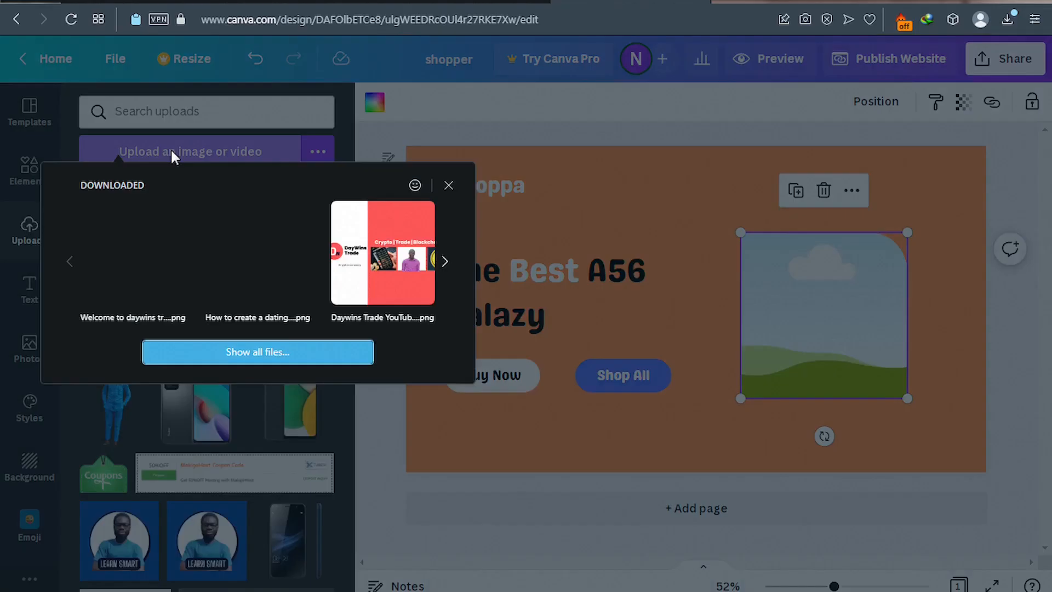
pyautogui.click(211, 353)
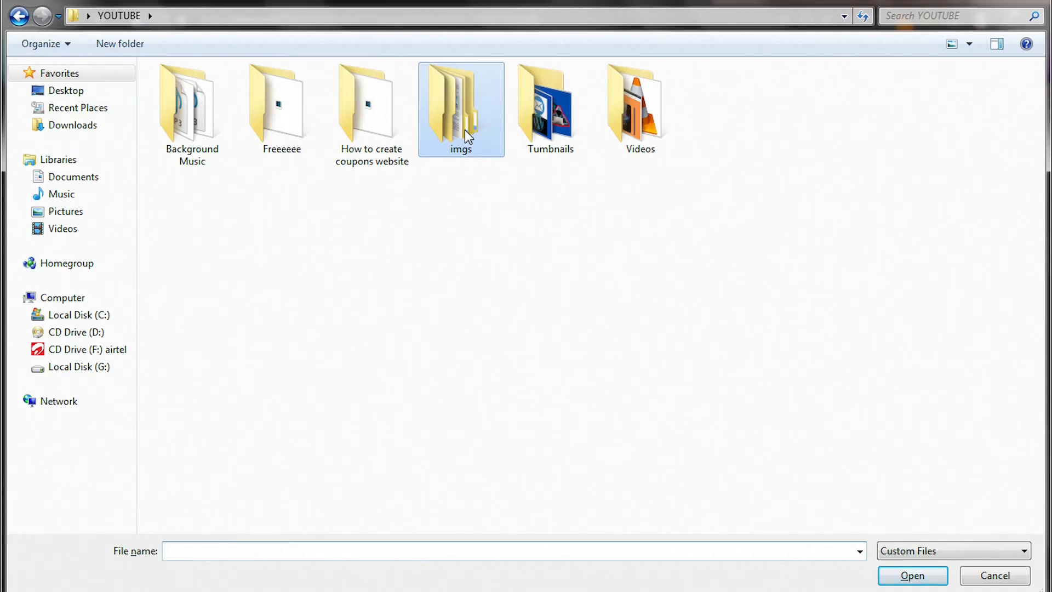
# Navigate to imgs > Products and upload the item6 phone image.
pyautogui.doubleClick(464, 129)
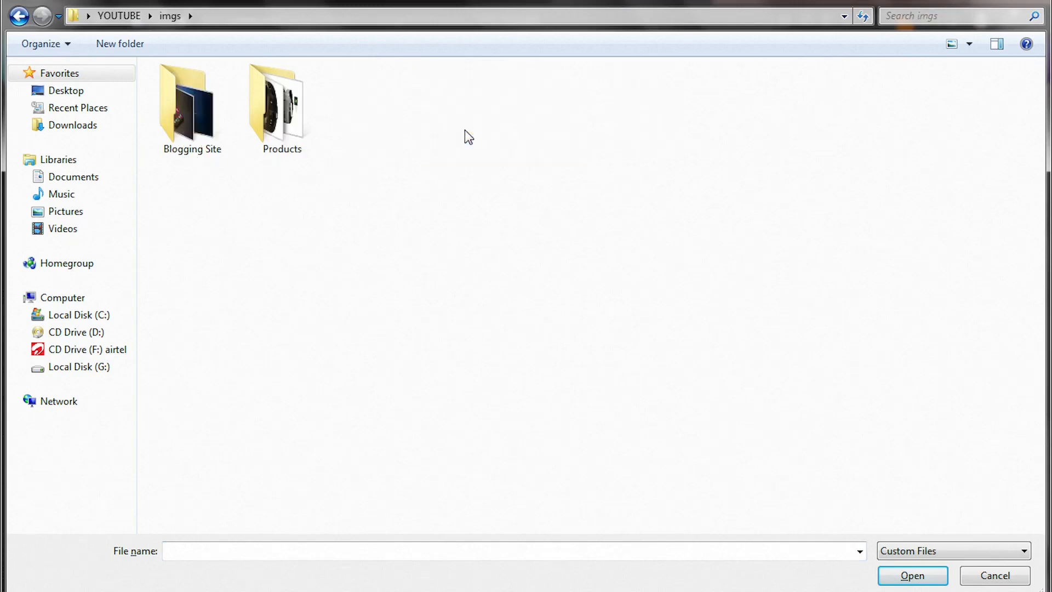
pyautogui.doubleClick(294, 142)
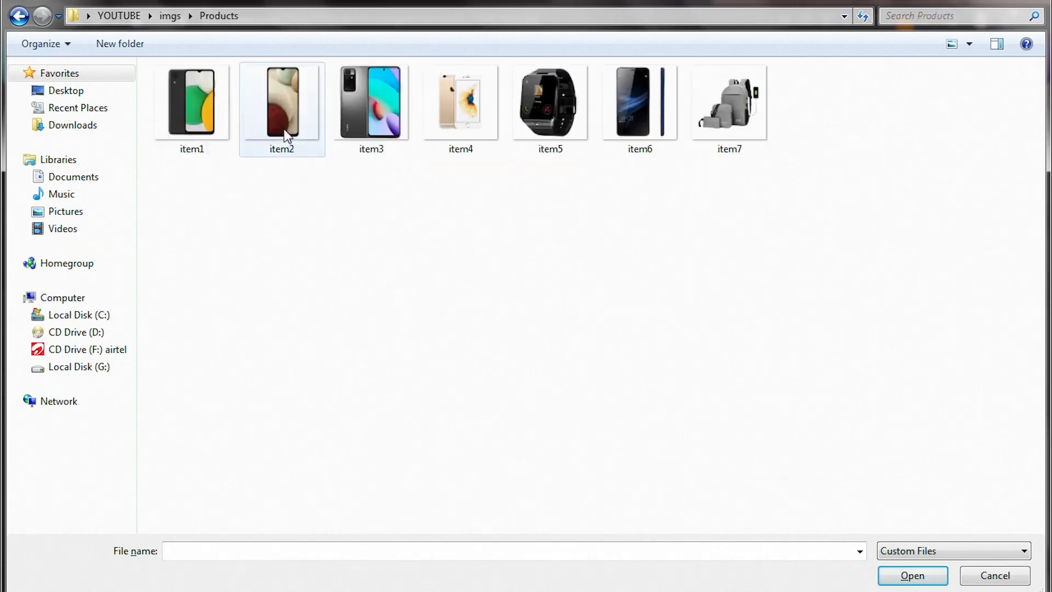
pyautogui.click(631, 138)
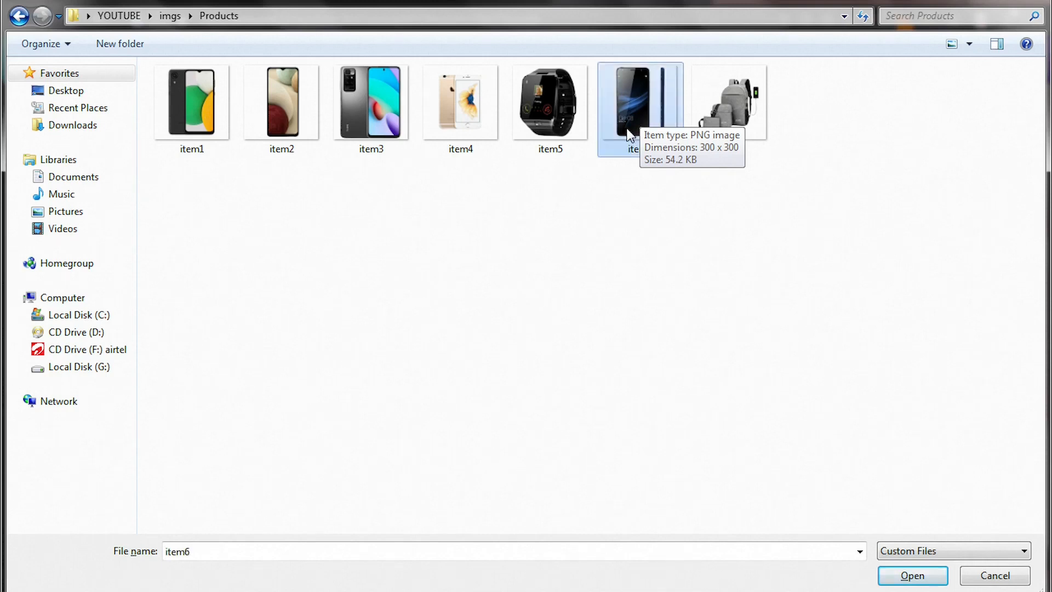
pyautogui.doubleClick(630, 136)
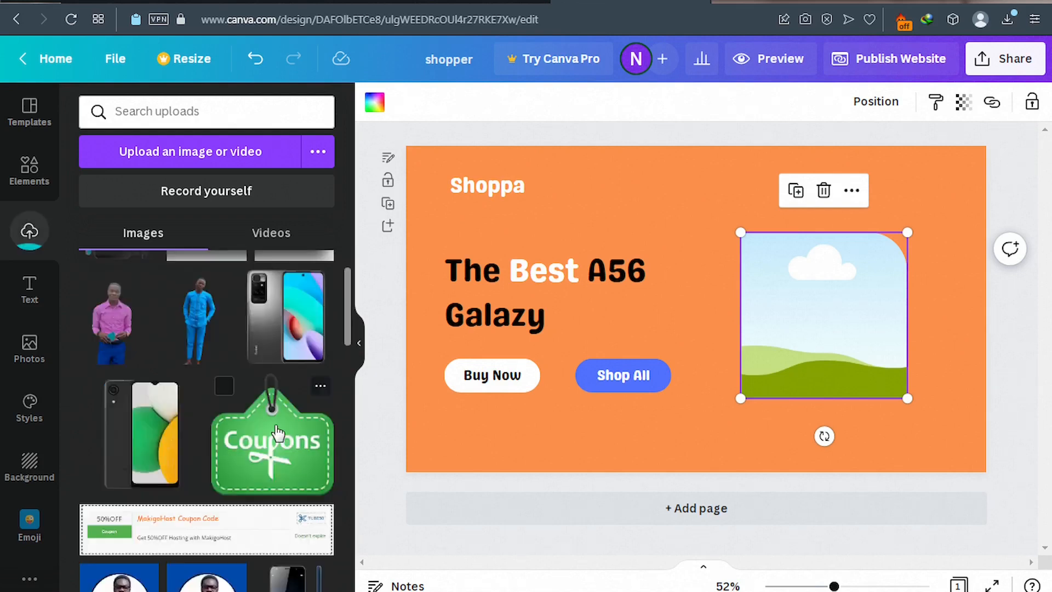
# Drag the uploaded item6 phone image onto the page and drop it into the right-hand frame.
pyautogui.scroll(2, 126, 309)
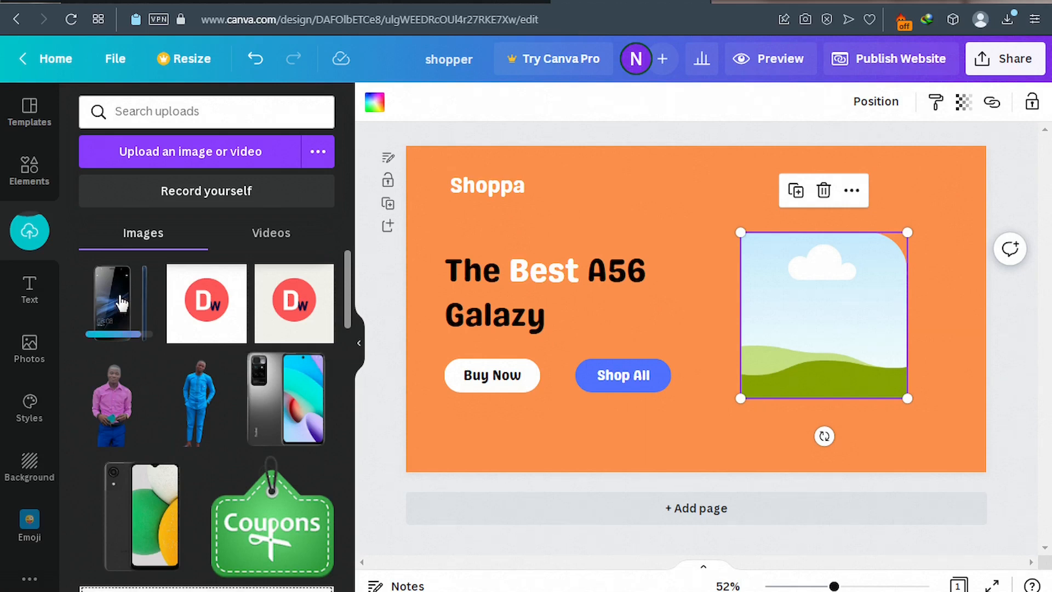
pyautogui.moveTo(121, 302); pyautogui.dragTo(694, 303)
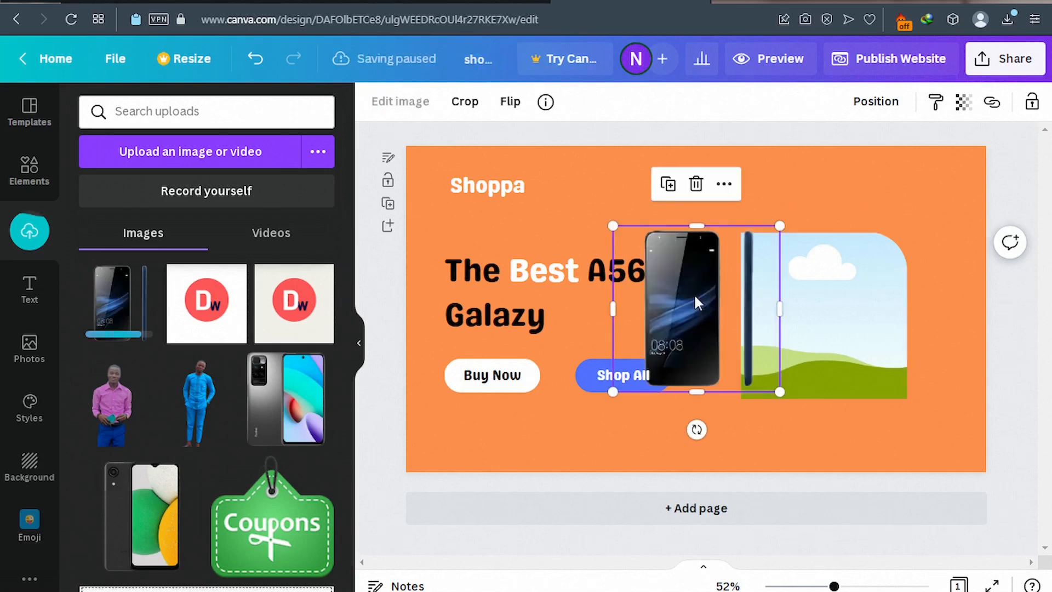
pyautogui.moveTo(695, 298); pyautogui.dragTo(708, 302)
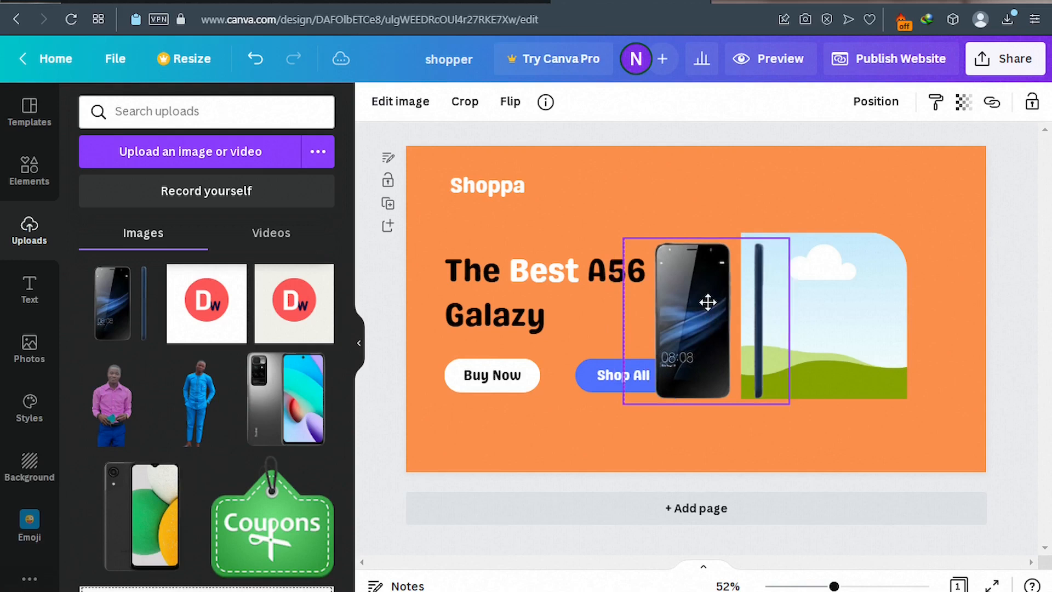
pyautogui.moveTo(707, 302); pyautogui.dragTo(707, 297)
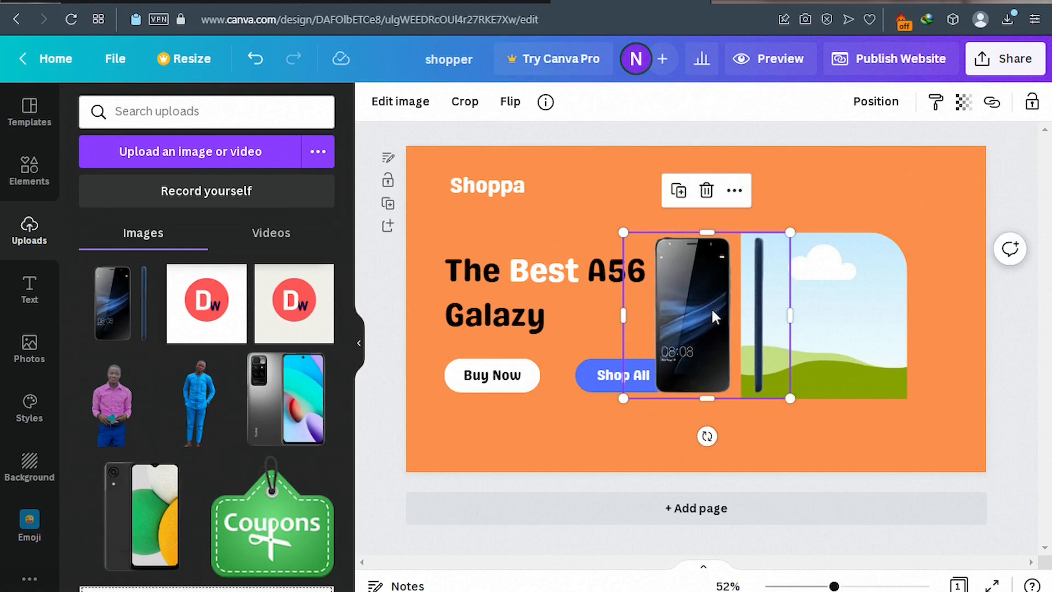
pyautogui.moveTo(713, 310); pyautogui.dragTo(805, 308)
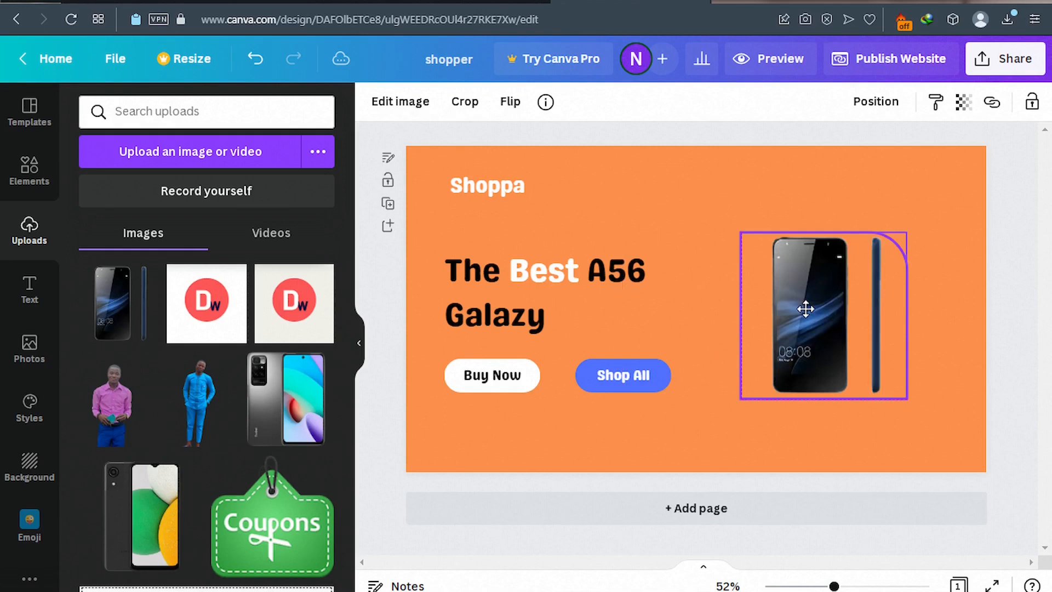
pyautogui.moveTo(805, 309); pyautogui.dragTo(805, 309)
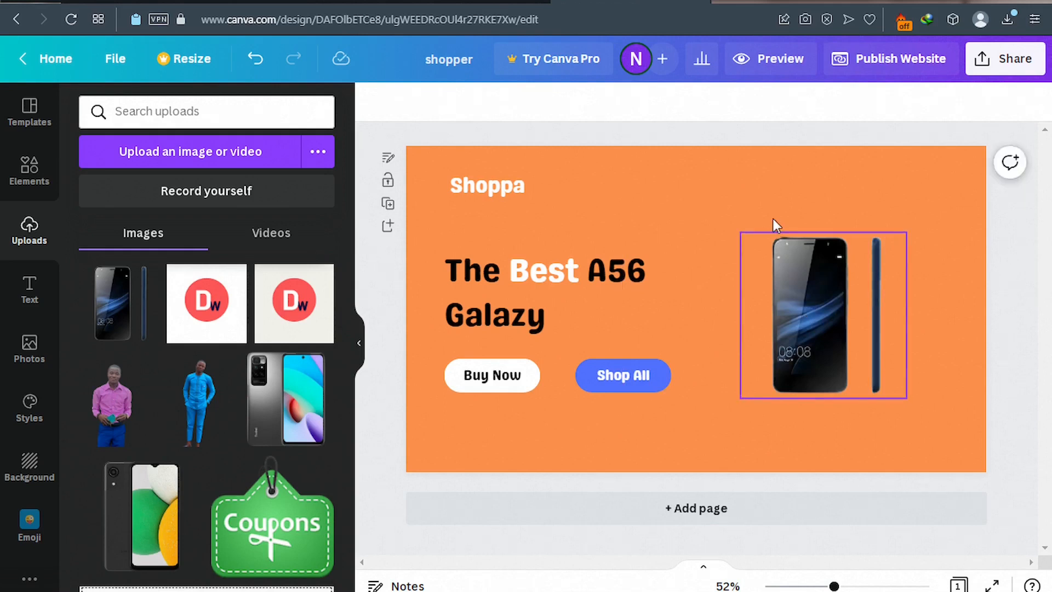
pyautogui.click(766, 198)
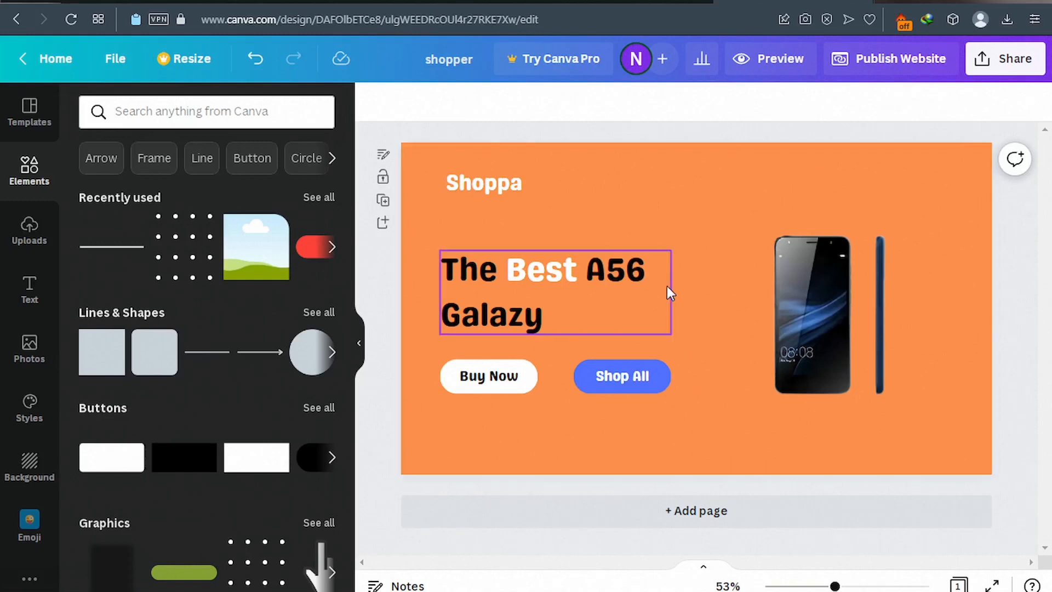
pyautogui.click(142, 1)
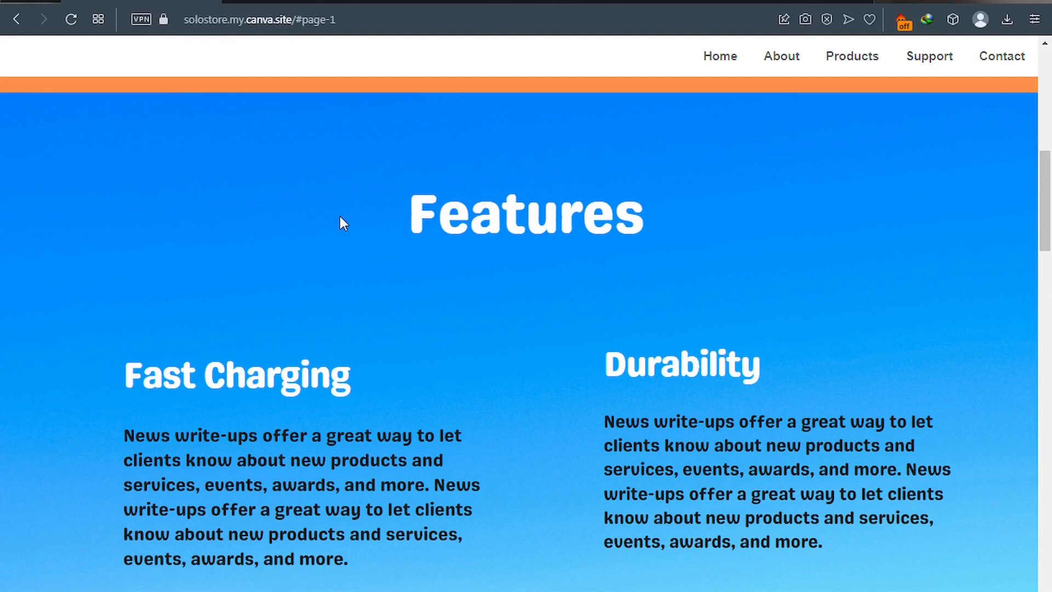
pyautogui.click(751, 2)
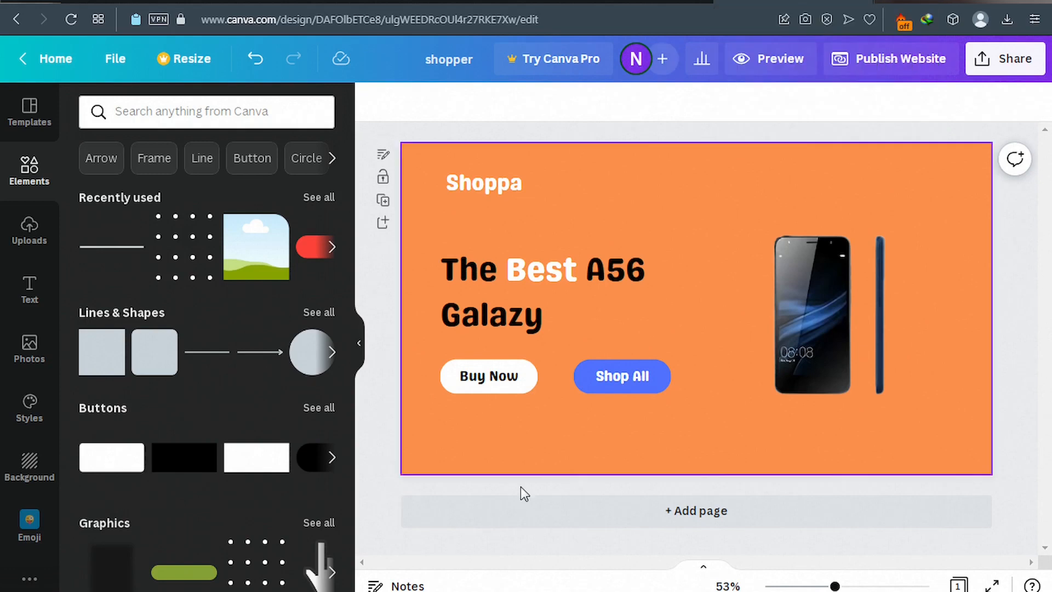
# Add a second page and give it a Royal blue #5271ff background.
pyautogui.click(691, 511)
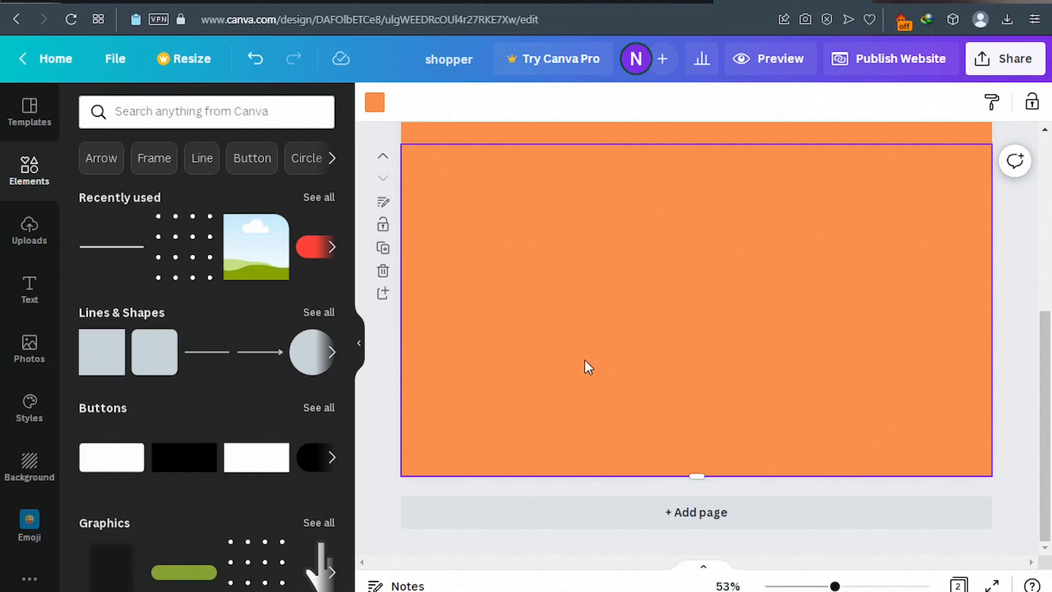
pyautogui.click(375, 109)
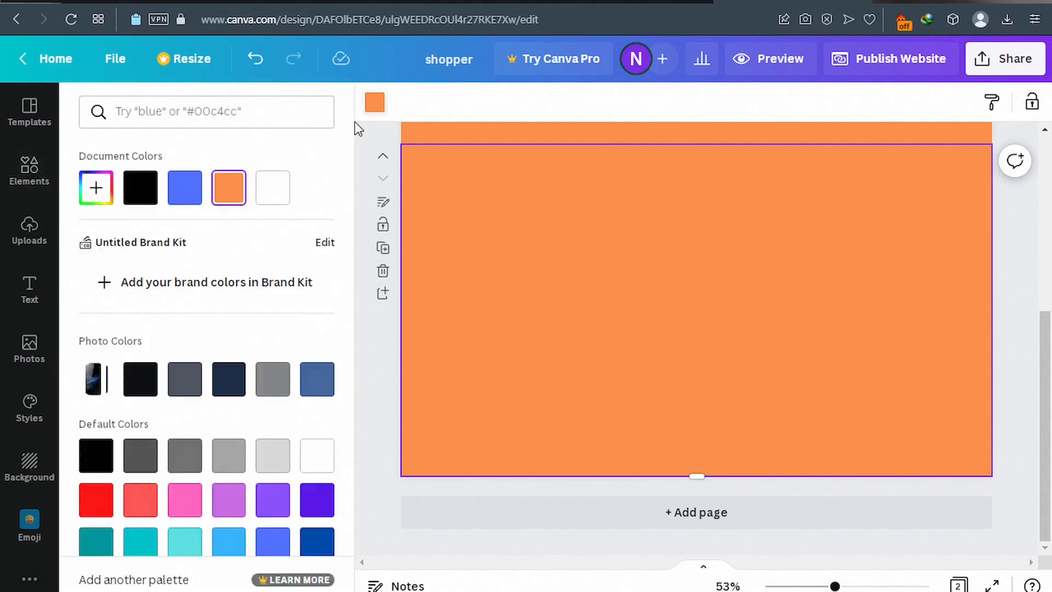
pyautogui.click(182, 198)
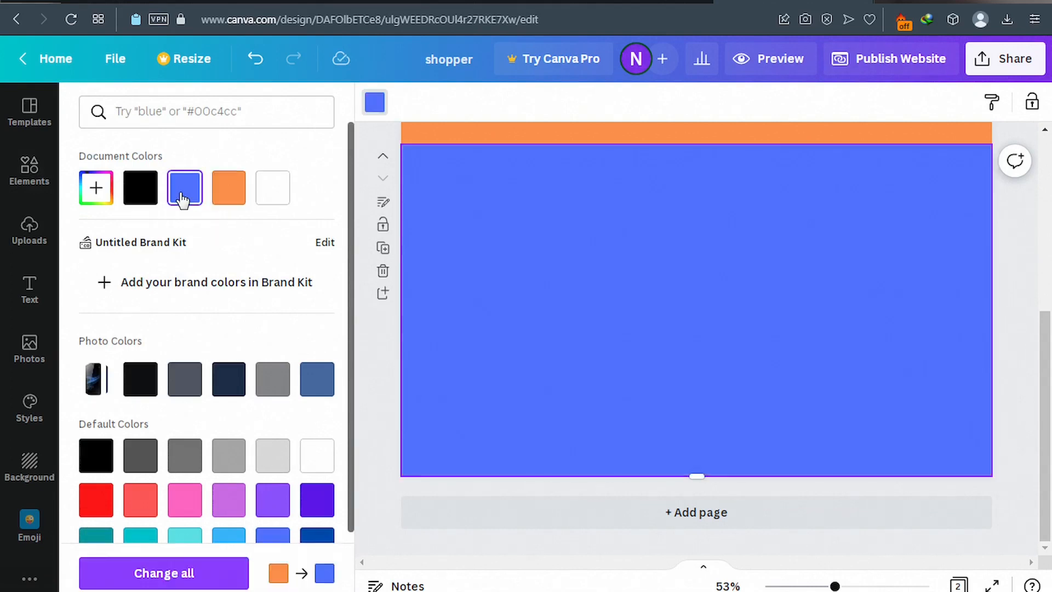
pyautogui.click(29, 295)
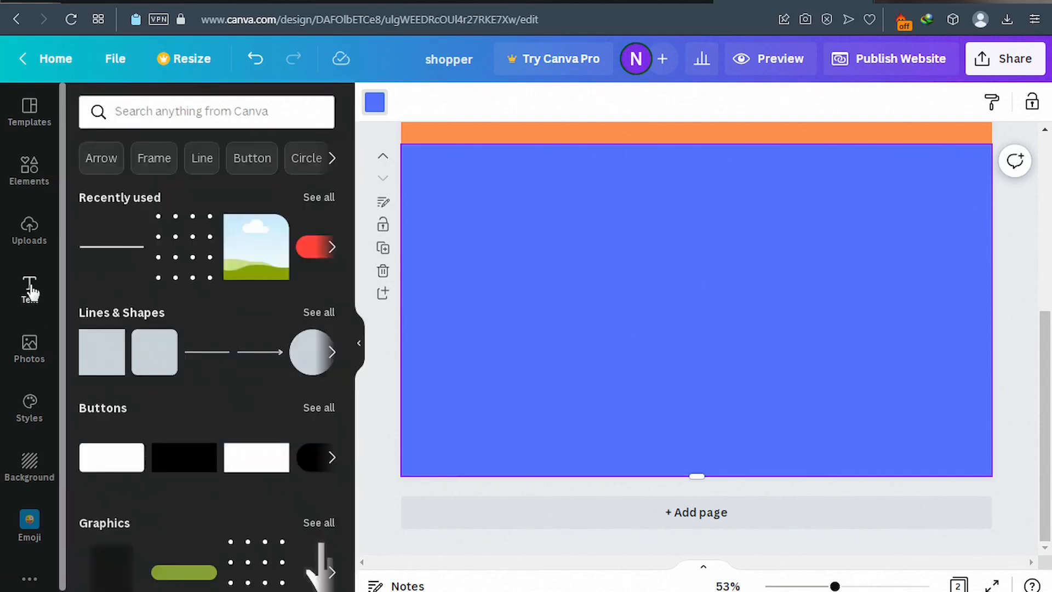
# Set the heading on the blue page to the Genty Sans font.
pyautogui.click(29, 295)
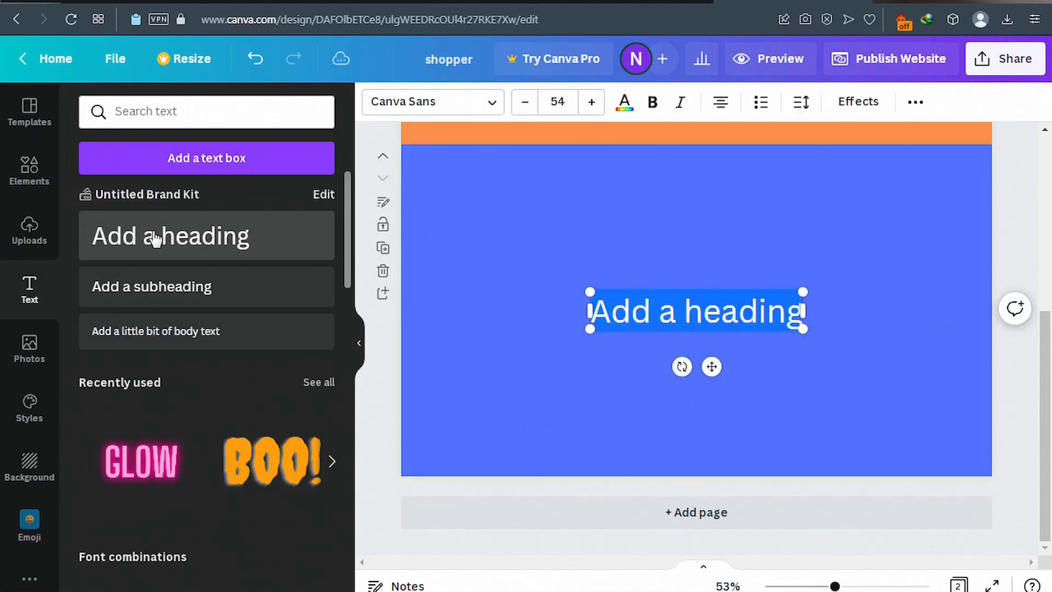
pyautogui.click(492, 107)
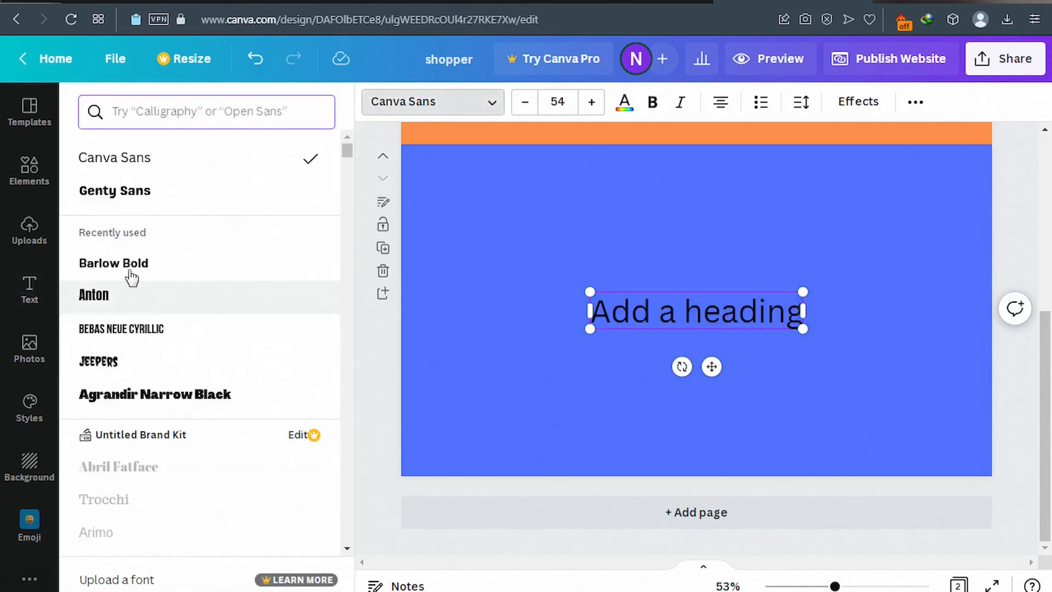
pyautogui.click(140, 198)
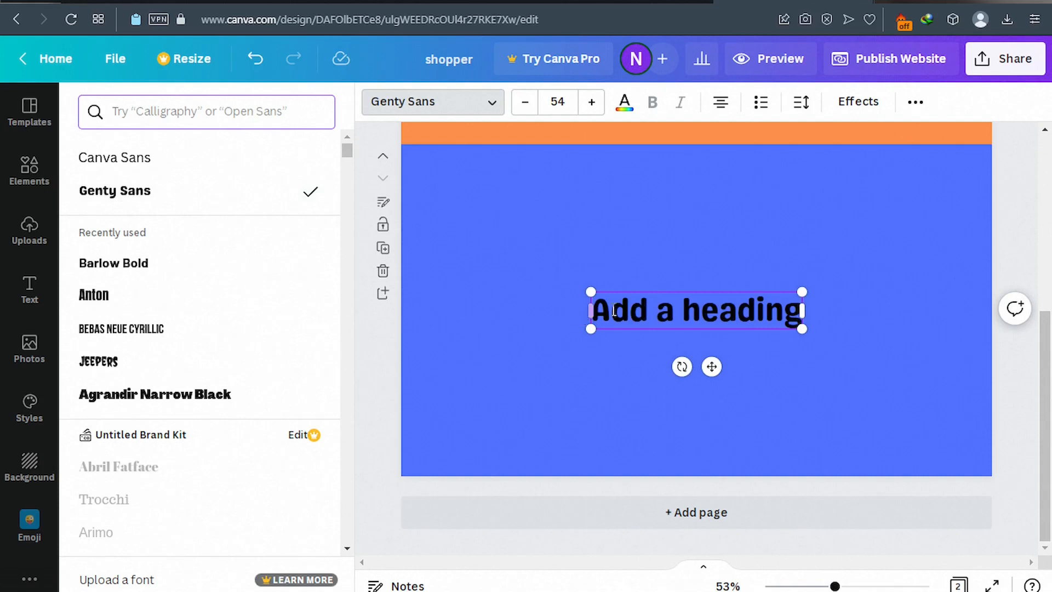
# Replace the heading text with 'Features'.
pyautogui.doubleClick(662, 310)
pyautogui.tripleClick(659, 309)
pyautogui.doubleClick(660, 309)
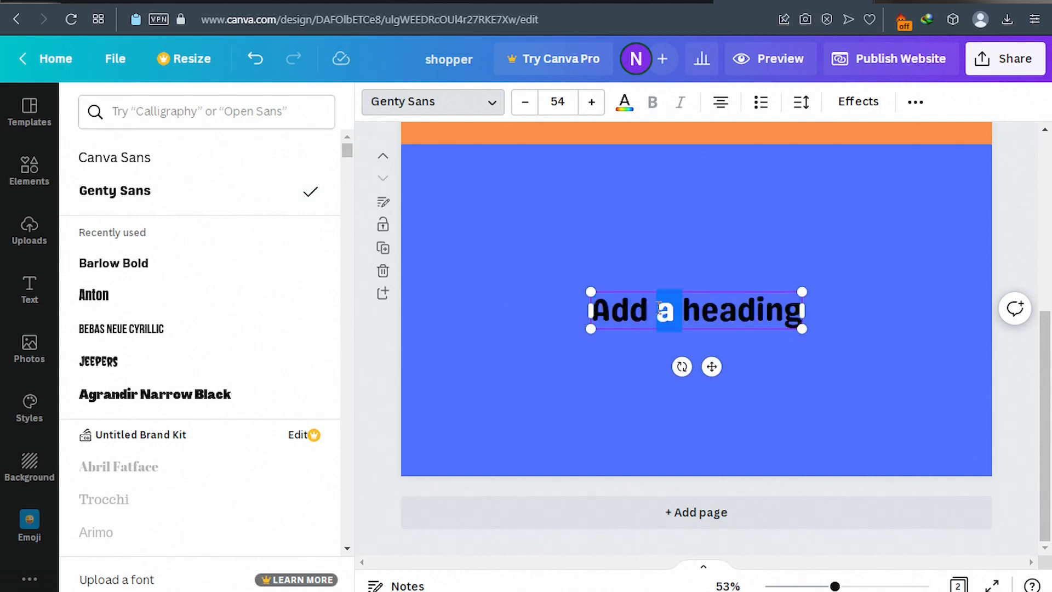
pyautogui.tripleClick(659, 308)
pyautogui.doubleClick(659, 309)
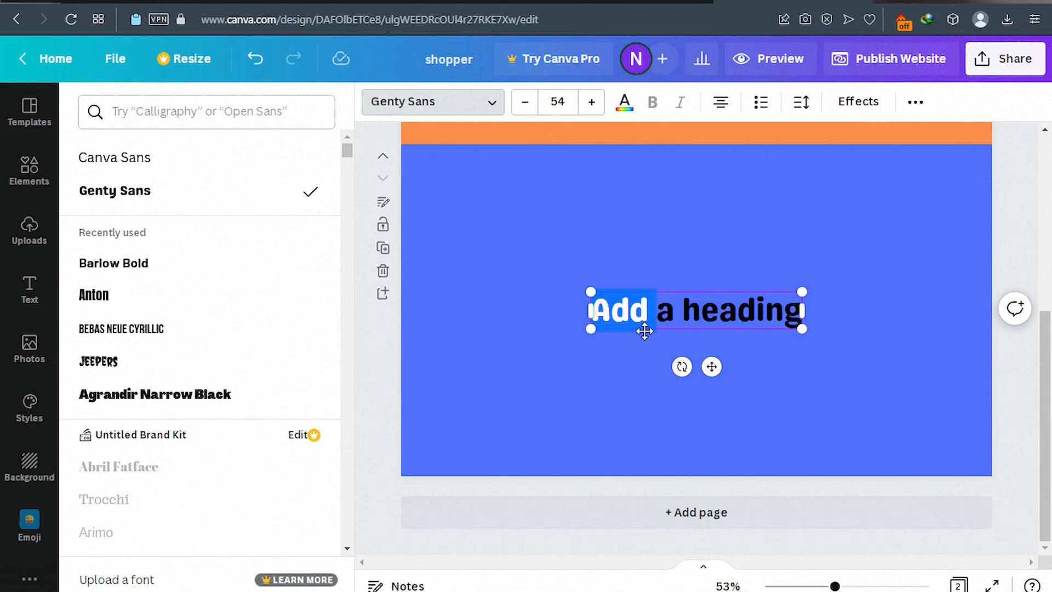
pyautogui.tripleClick(654, 316)
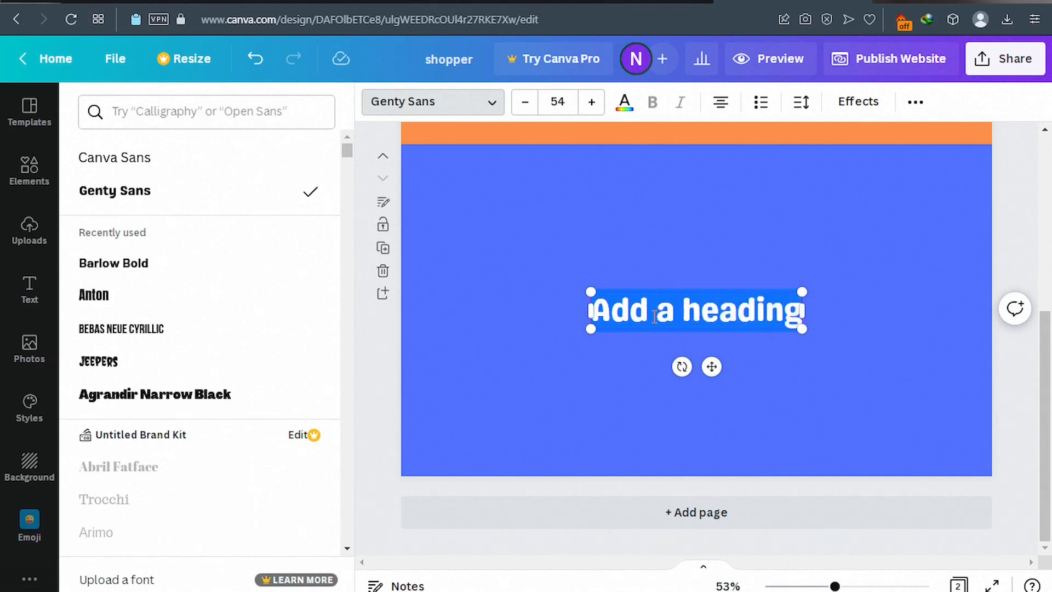
pyautogui.write('F')
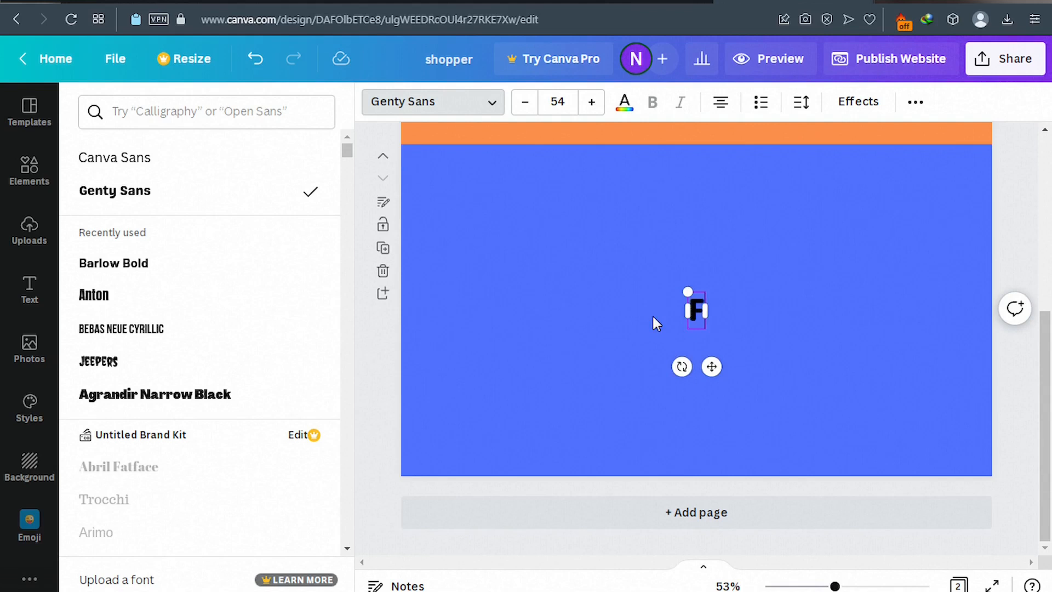
pyautogui.write('eatures')
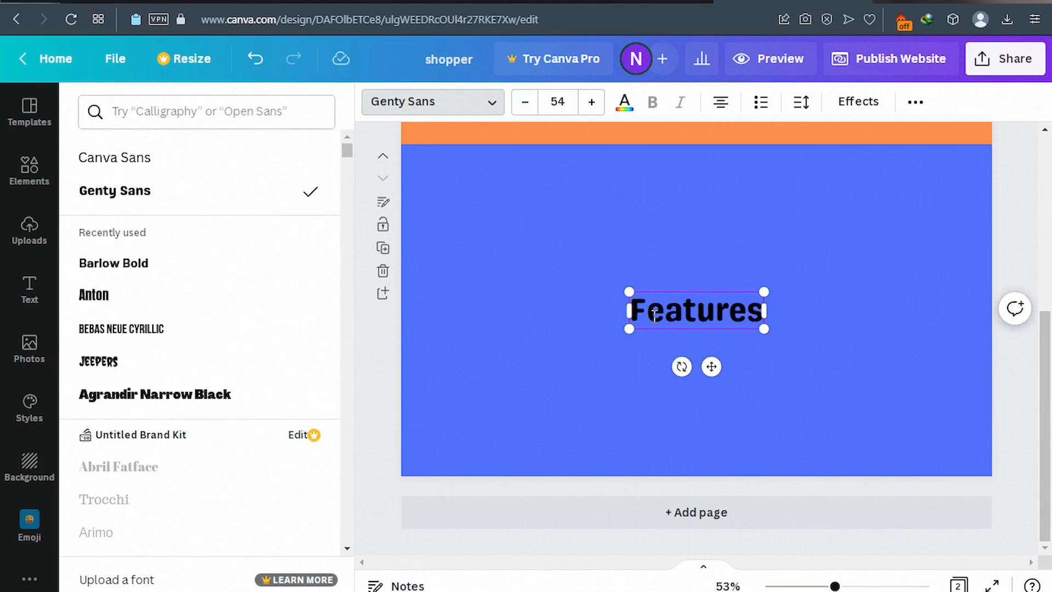
pyautogui.doubleClick(687, 305)
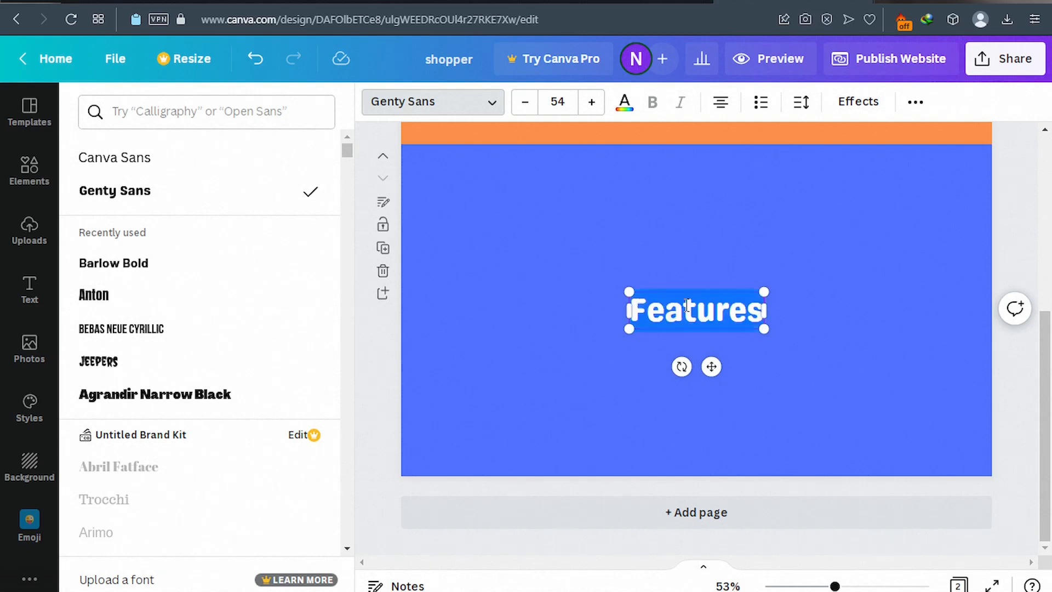
# Make the Features heading white and move it to the top of the blue section.
pyautogui.click(624, 103)
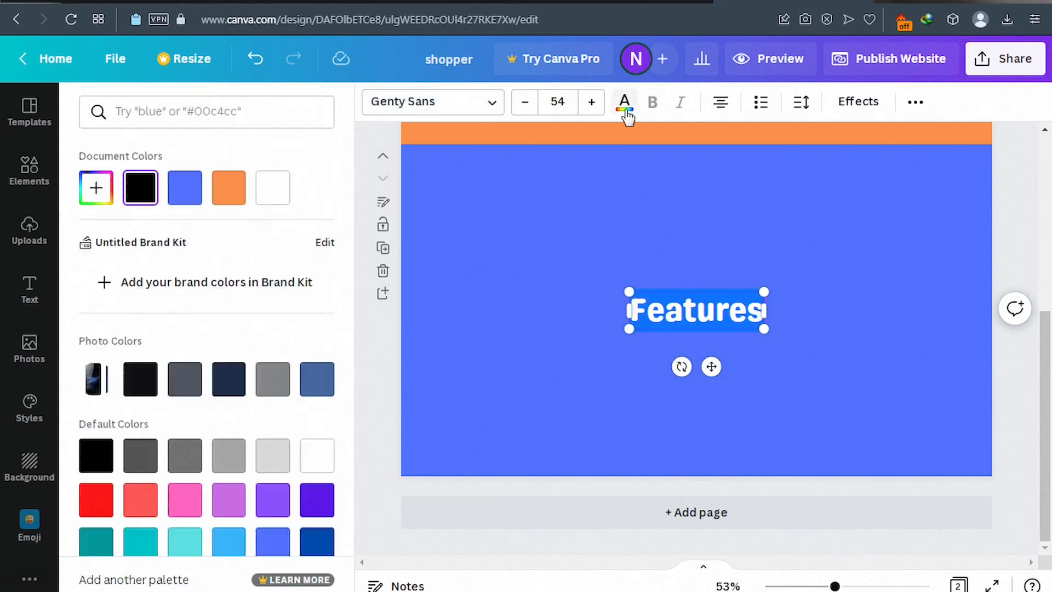
pyautogui.click(286, 200)
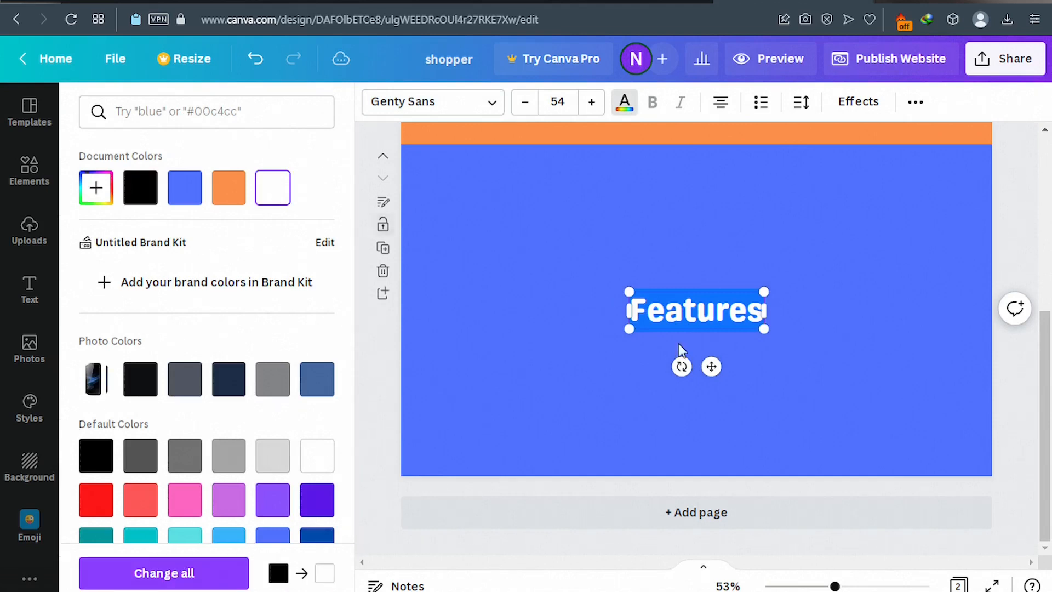
pyautogui.moveTo(712, 369); pyautogui.dragTo(693, 236)
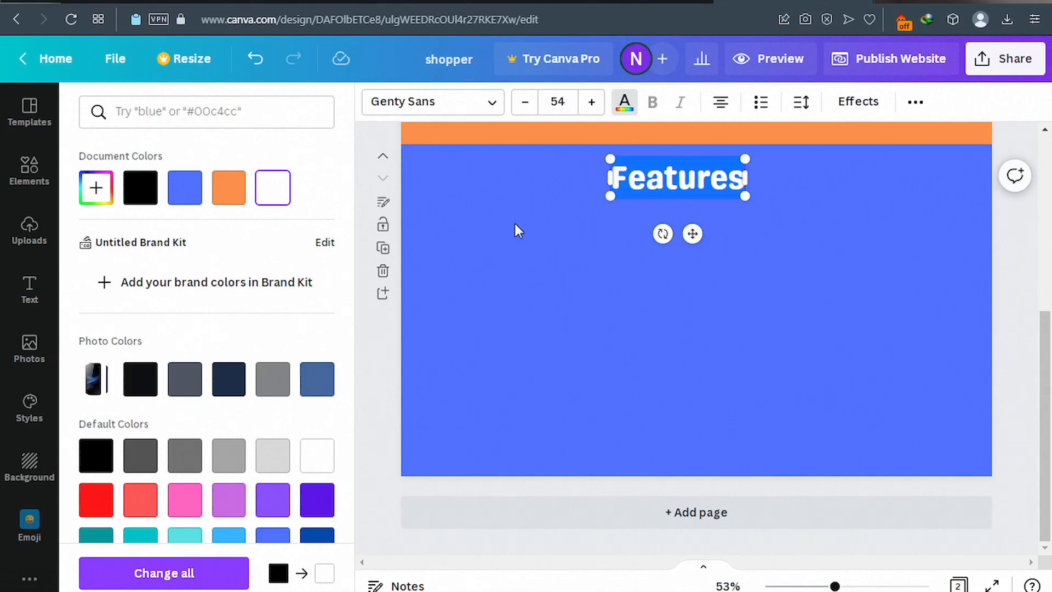
pyautogui.click(29, 293)
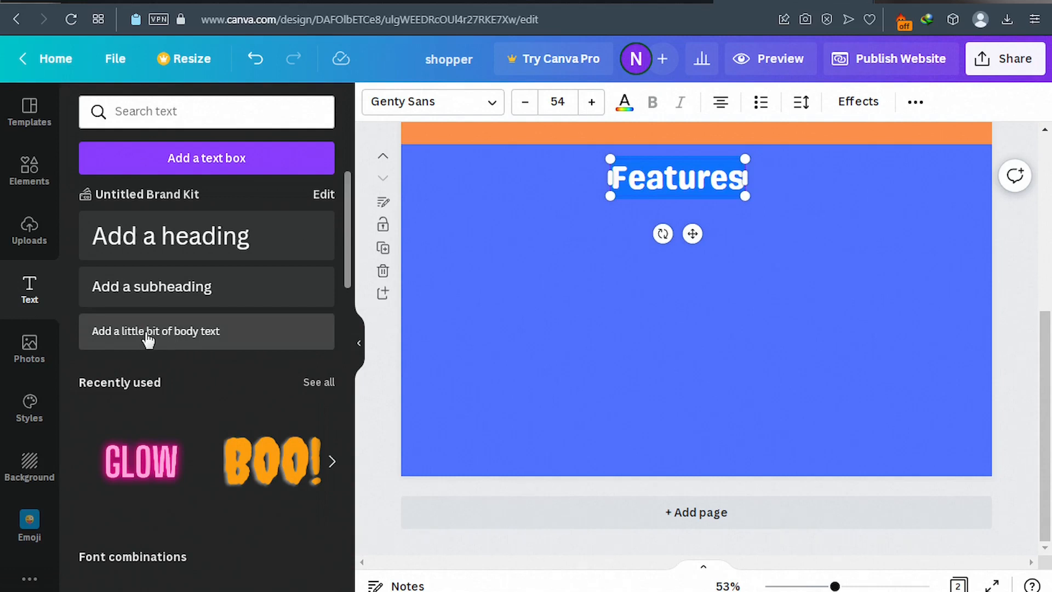
# Add two 'Add a subheading' boxes, placing one left and one right below Features.
pyautogui.click(155, 296)
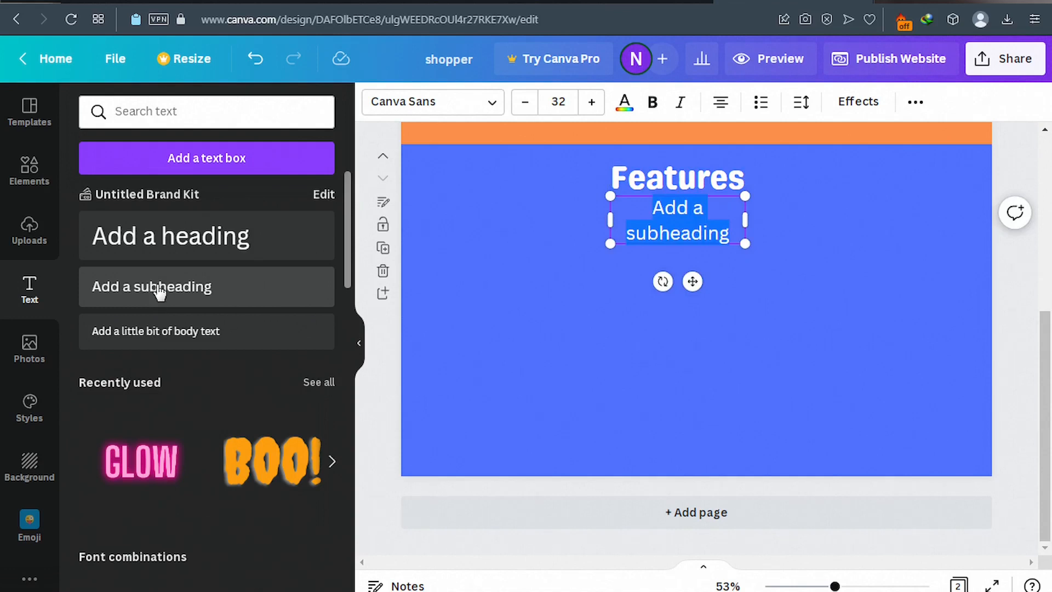
pyautogui.click(159, 292)
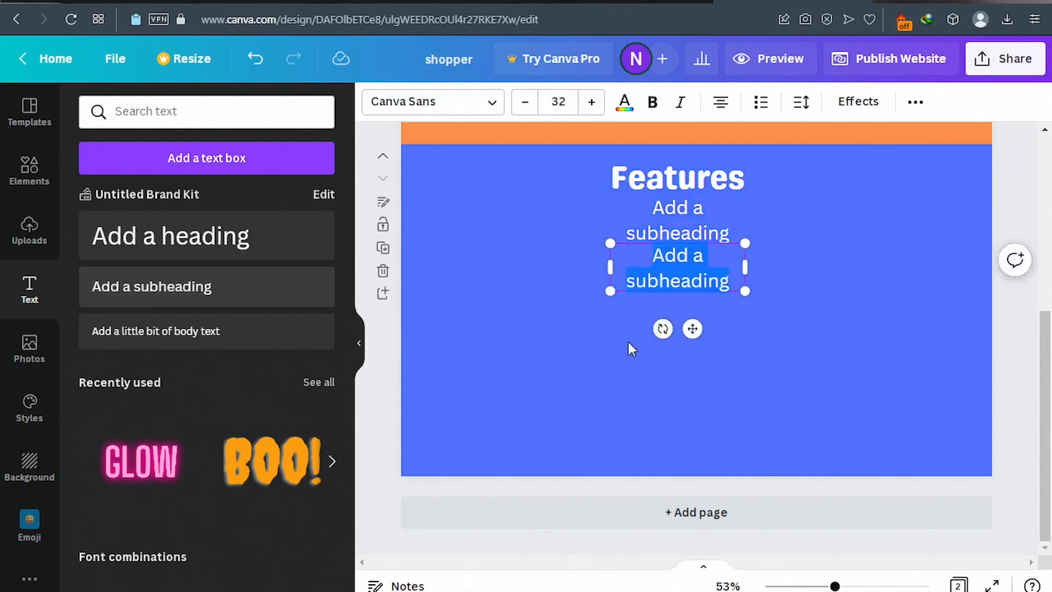
pyautogui.moveTo(691, 328); pyautogui.dragTo(540, 312)
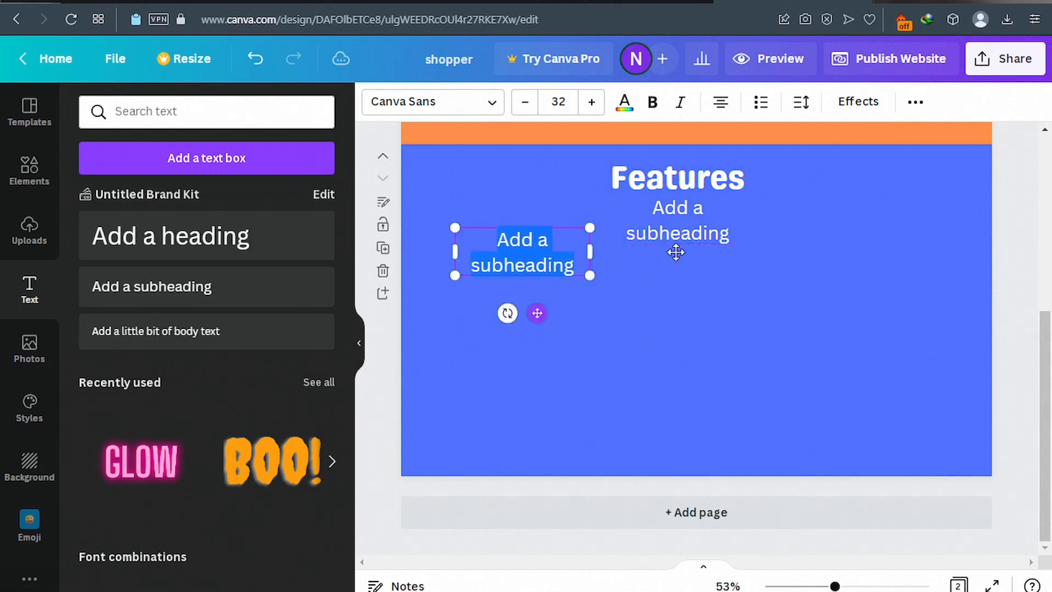
pyautogui.click(683, 228)
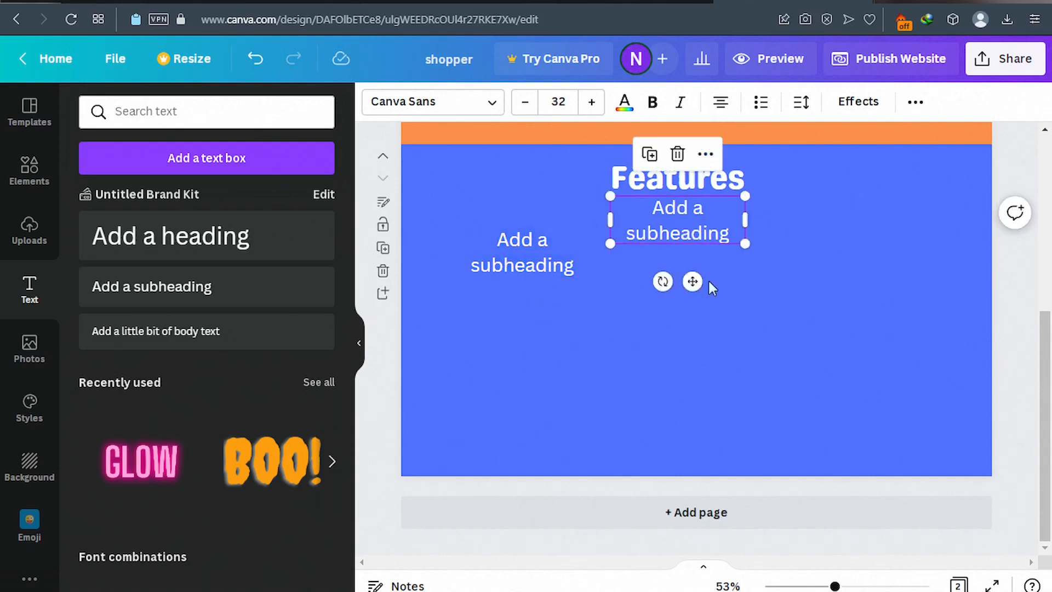
pyautogui.moveTo(696, 281); pyautogui.dragTo(828, 316)
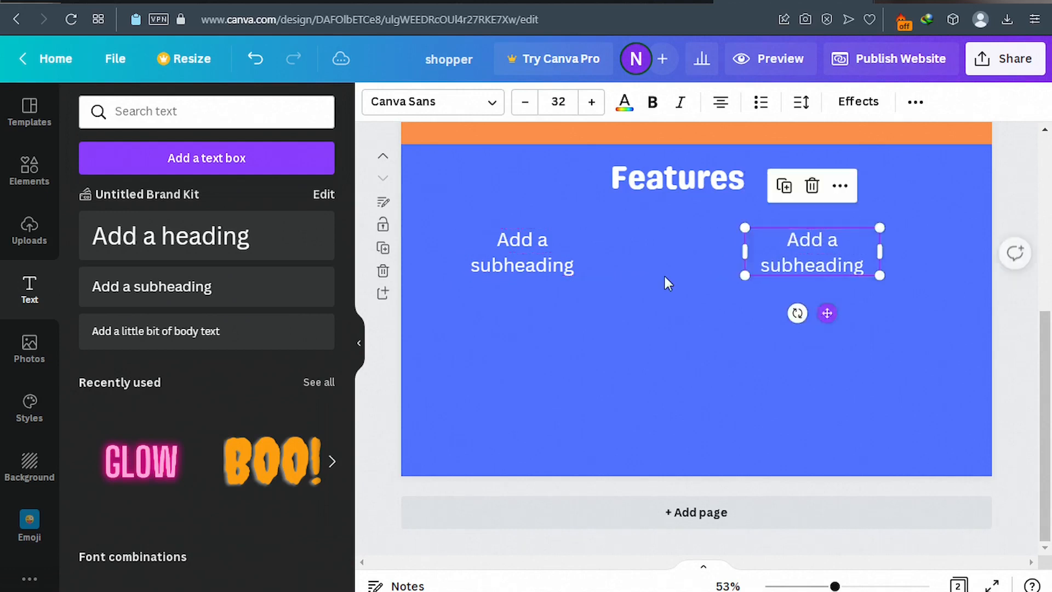
# Replace the left subheading's text with 'Fast Charging'.
pyautogui.click(540, 252)
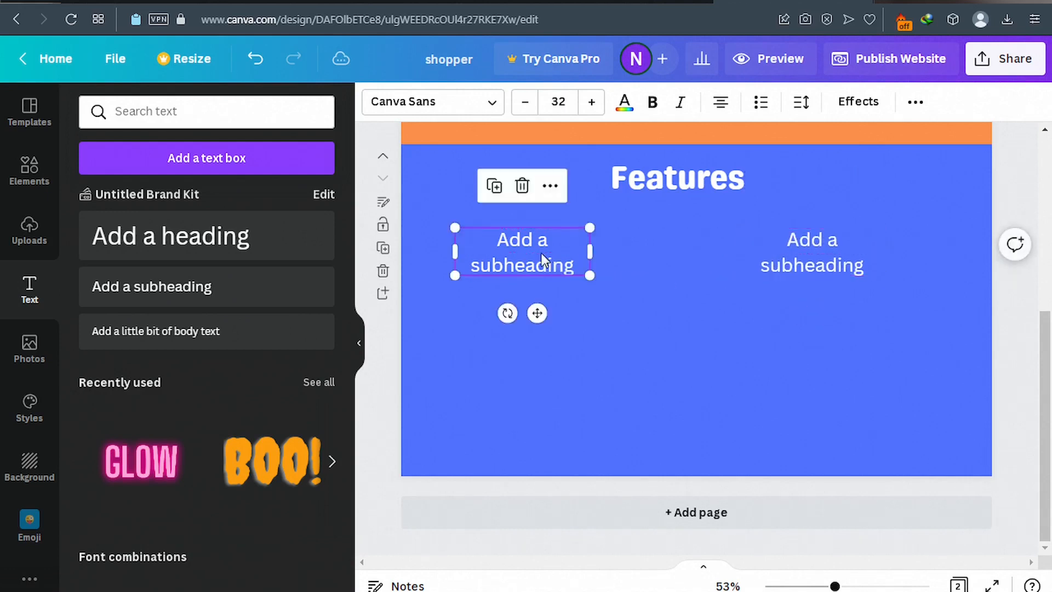
pyautogui.click(541, 252)
pyautogui.tripleClick(542, 252)
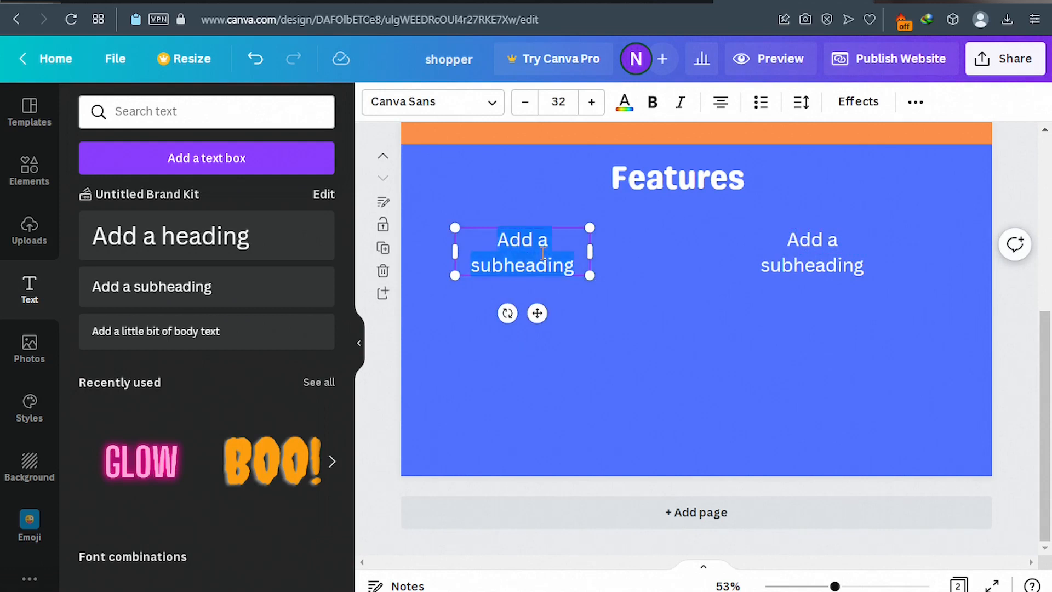
pyautogui.write('F')
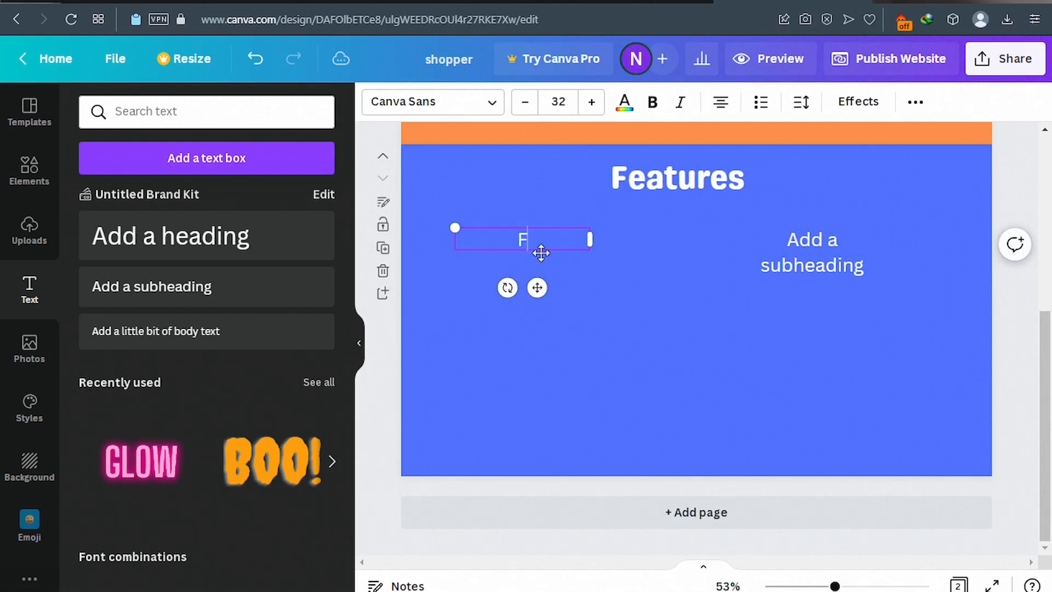
pyautogui.write('ast Cha')
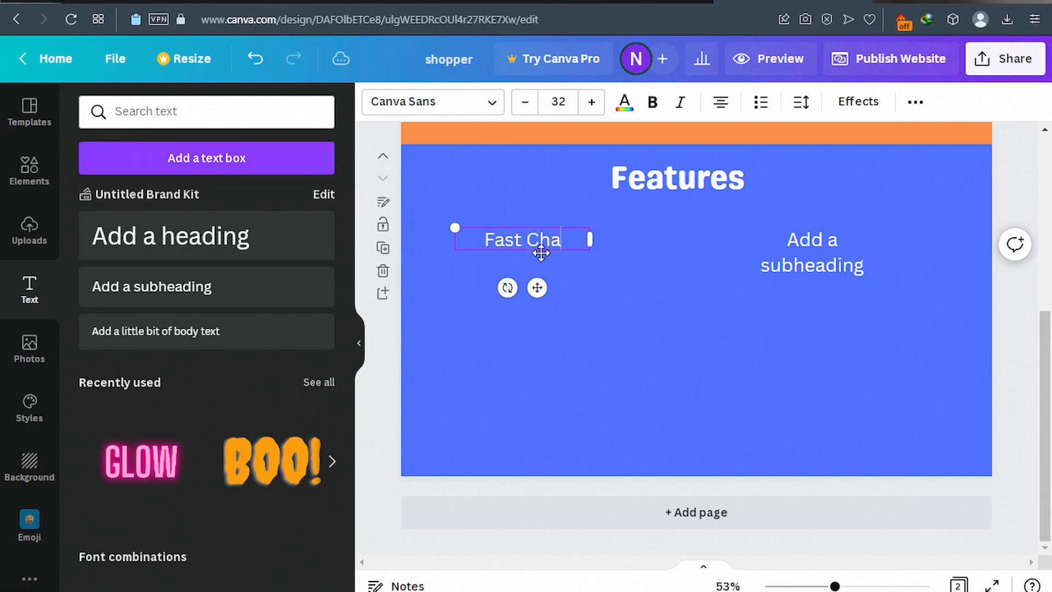
pyautogui.write('rging')
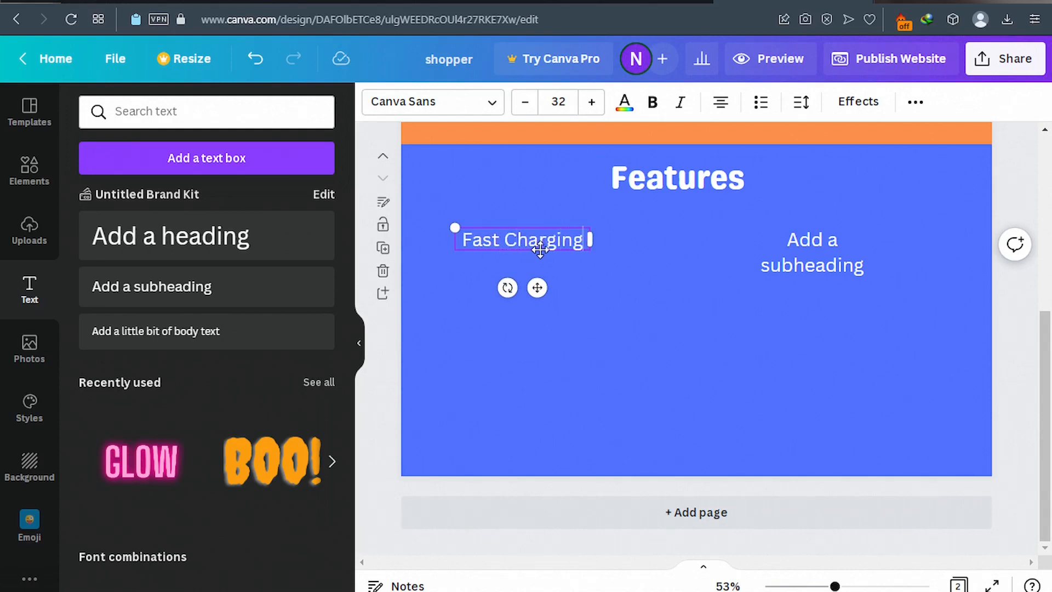
# Check the live site's feature titles, then rename the right subheading to 'Durability'.
pyautogui.click(810, 242)
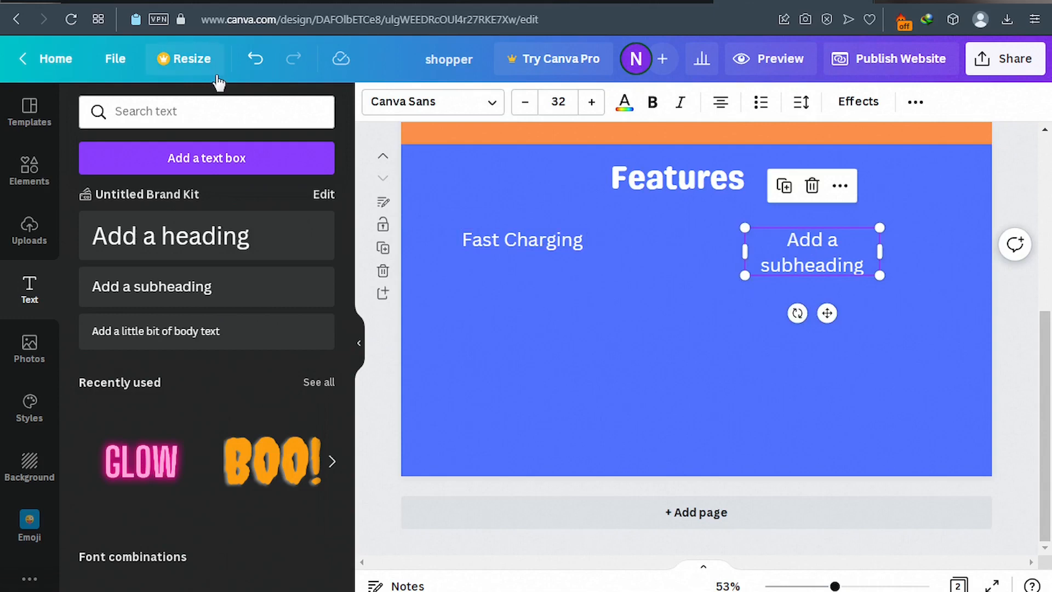
pyautogui.click(137, 1)
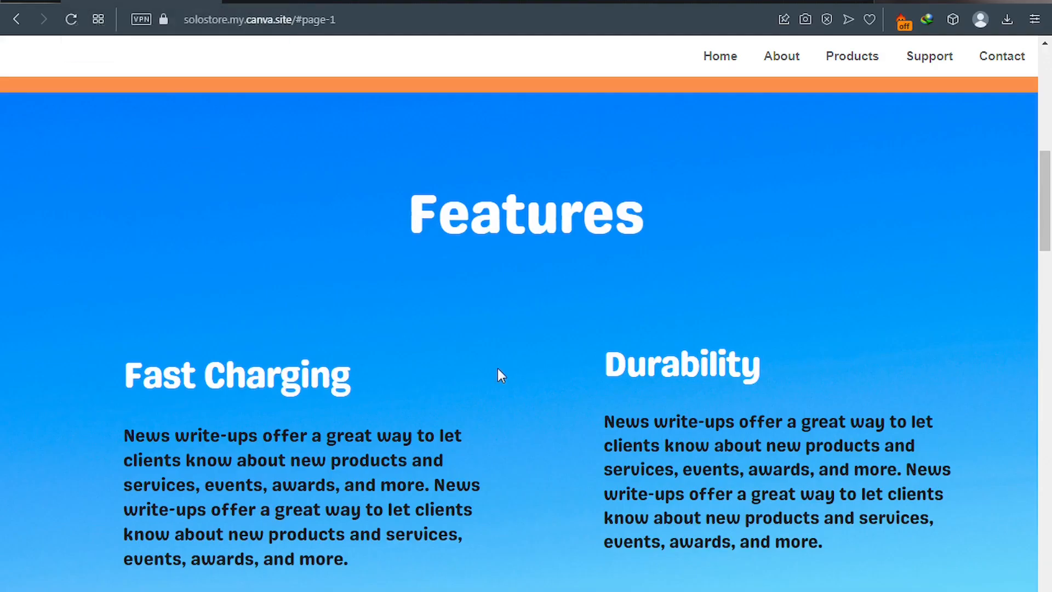
pyautogui.click(744, 2)
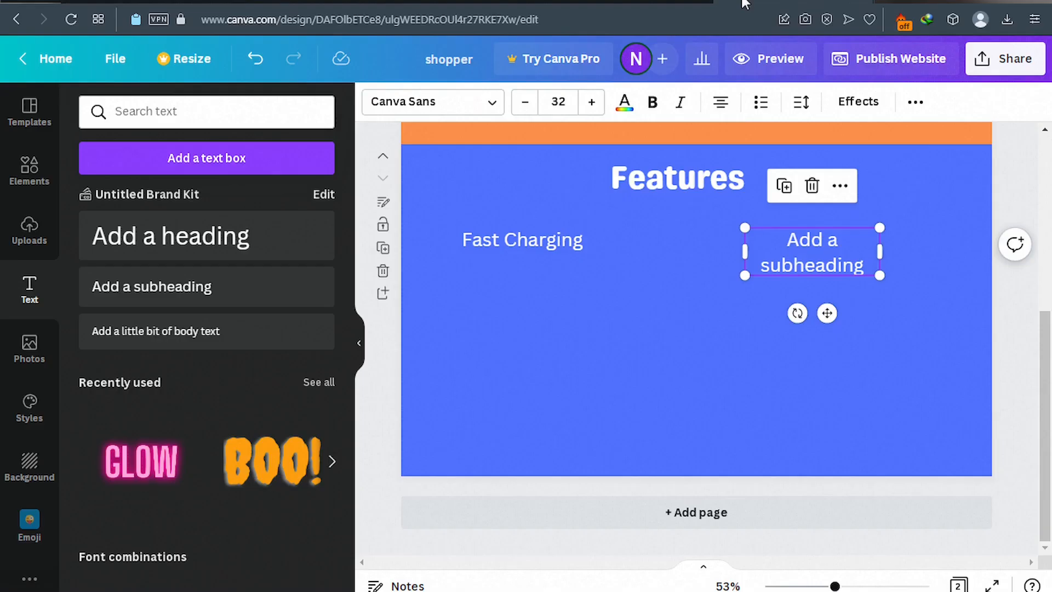
pyautogui.doubleClick(817, 248)
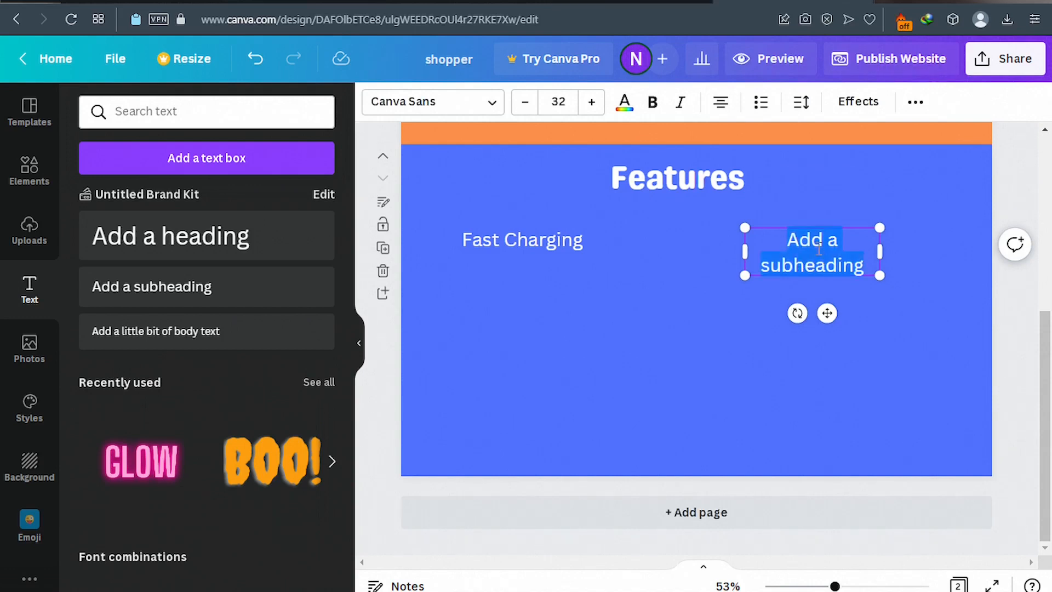
pyautogui.write('Durability')
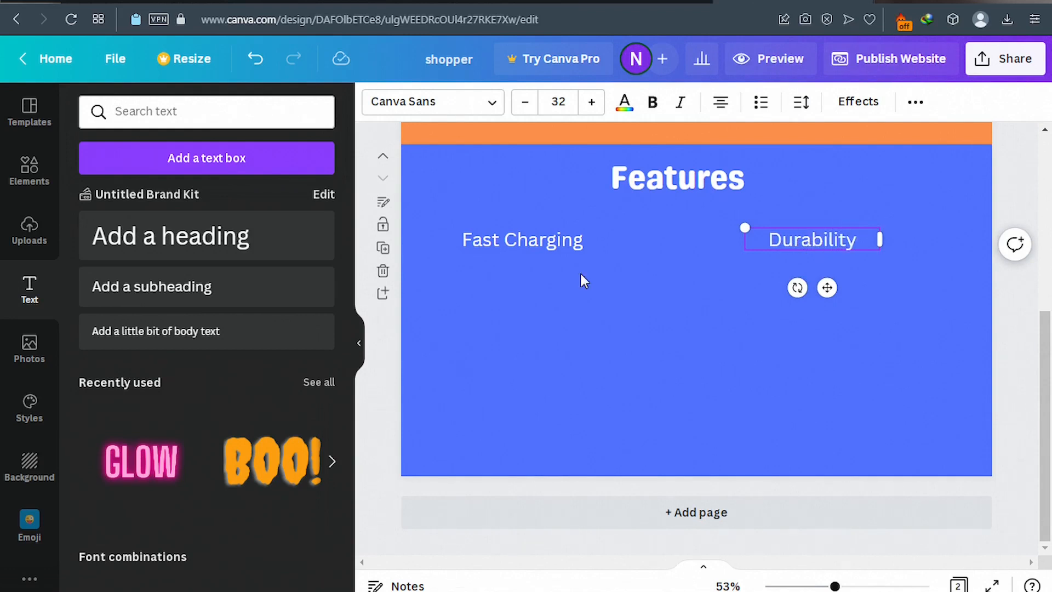
# Set both the Fast Charging and Durability subheadings in the Genty Sans font.
pyautogui.click(561, 244)
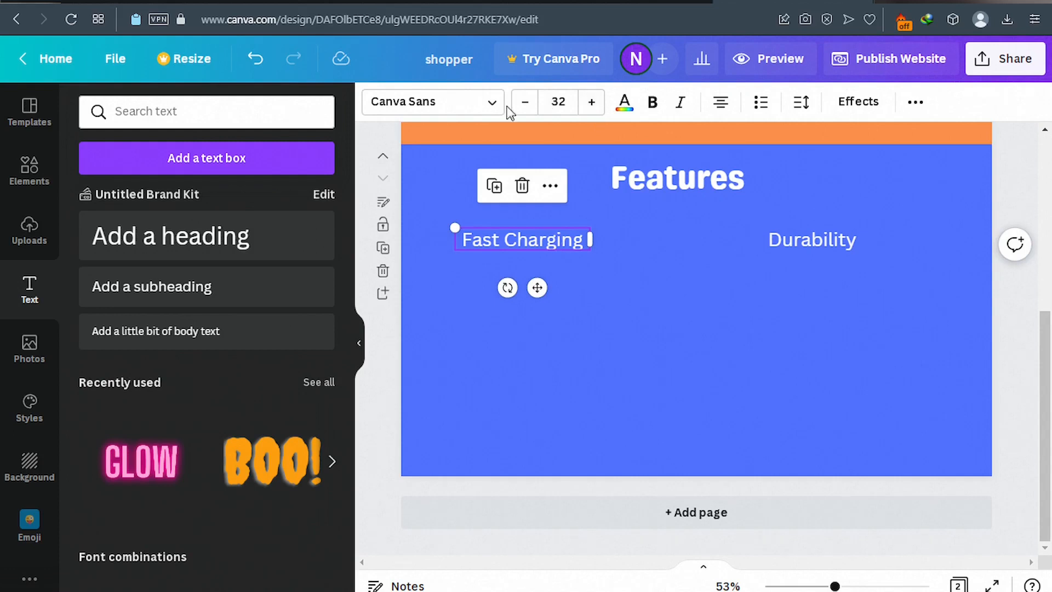
pyautogui.click(493, 104)
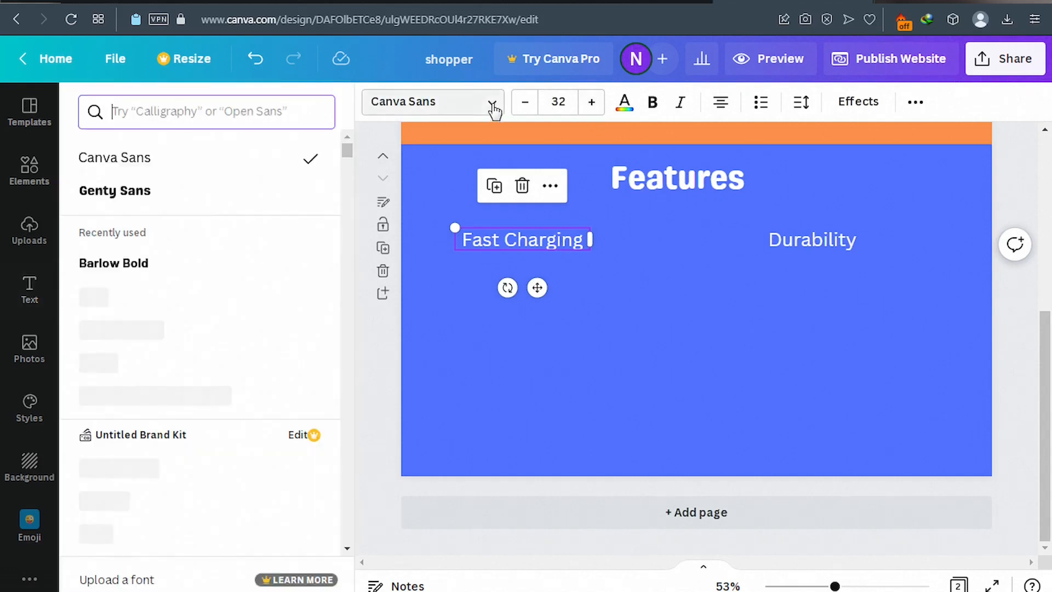
pyautogui.click(146, 205)
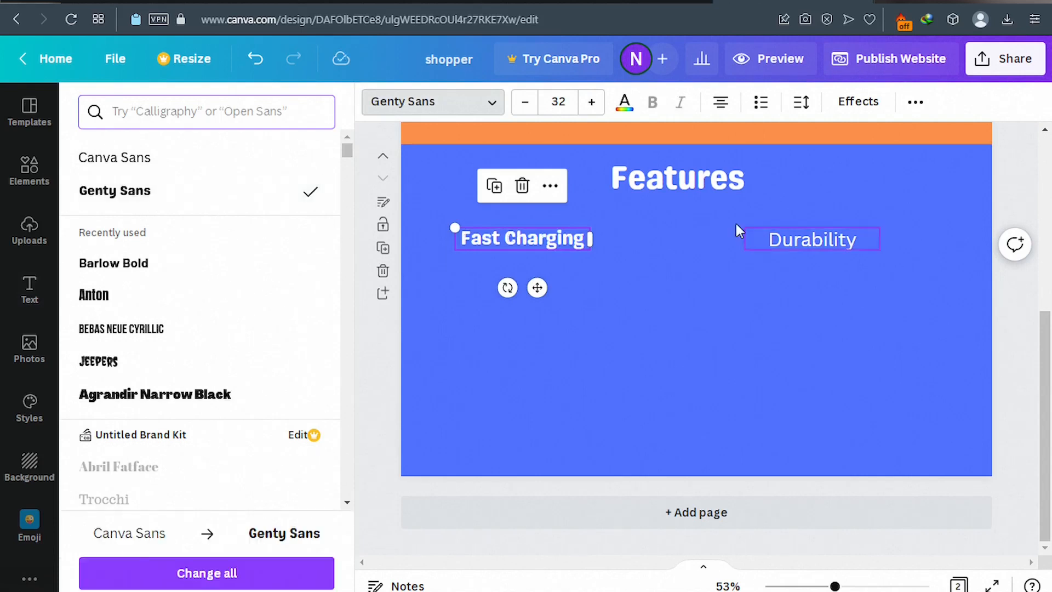
pyautogui.click(809, 243)
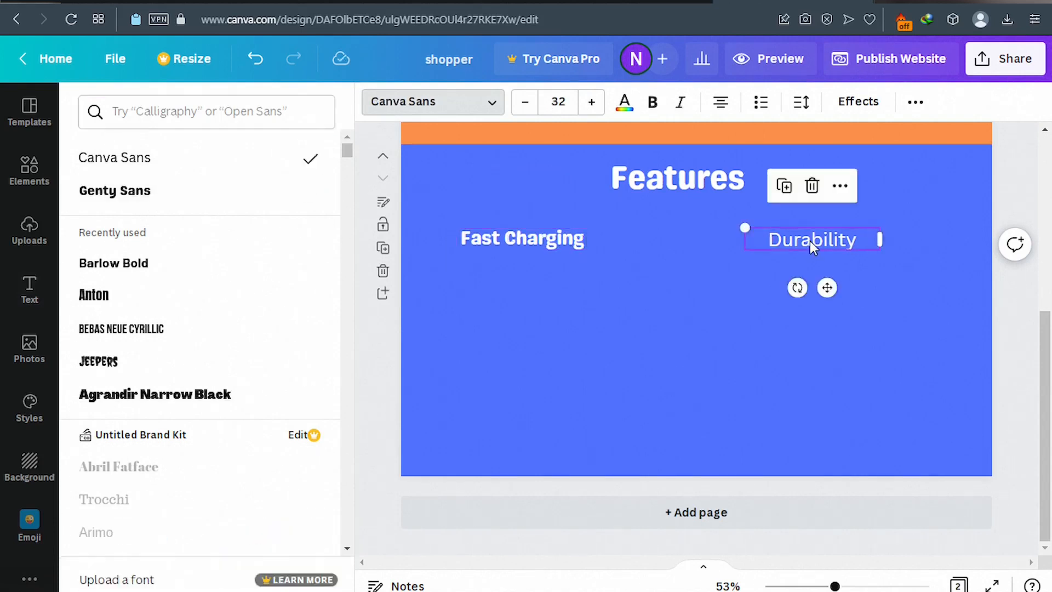
pyautogui.click(482, 113)
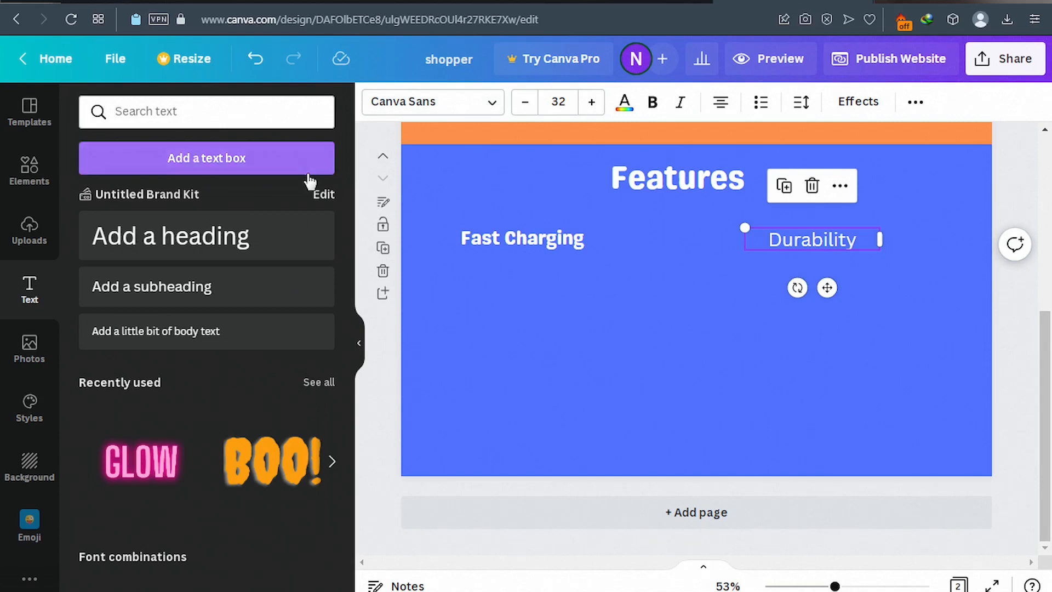
pyautogui.click(491, 111)
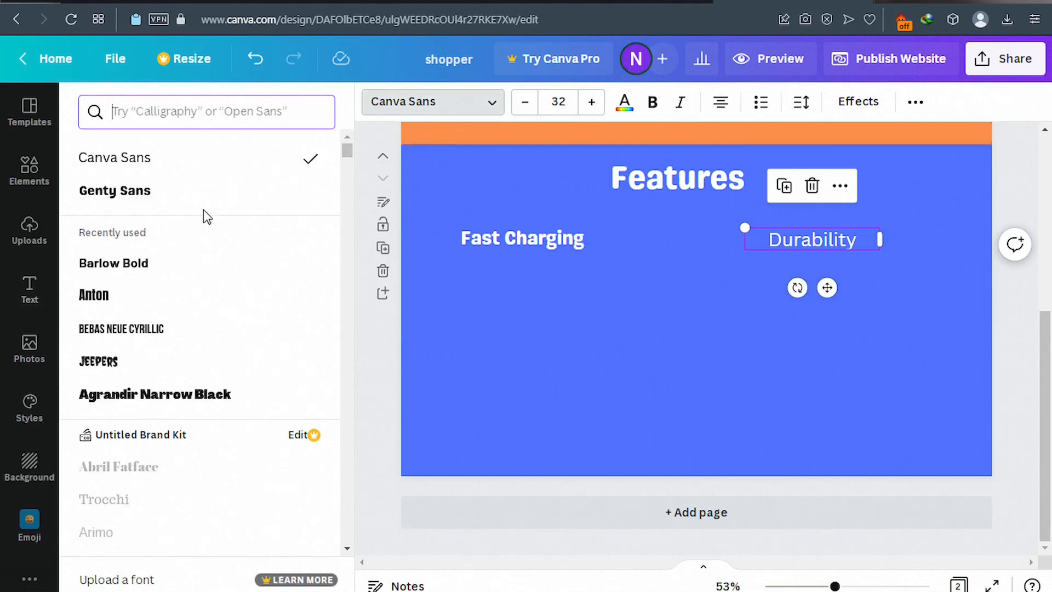
pyautogui.click(149, 200)
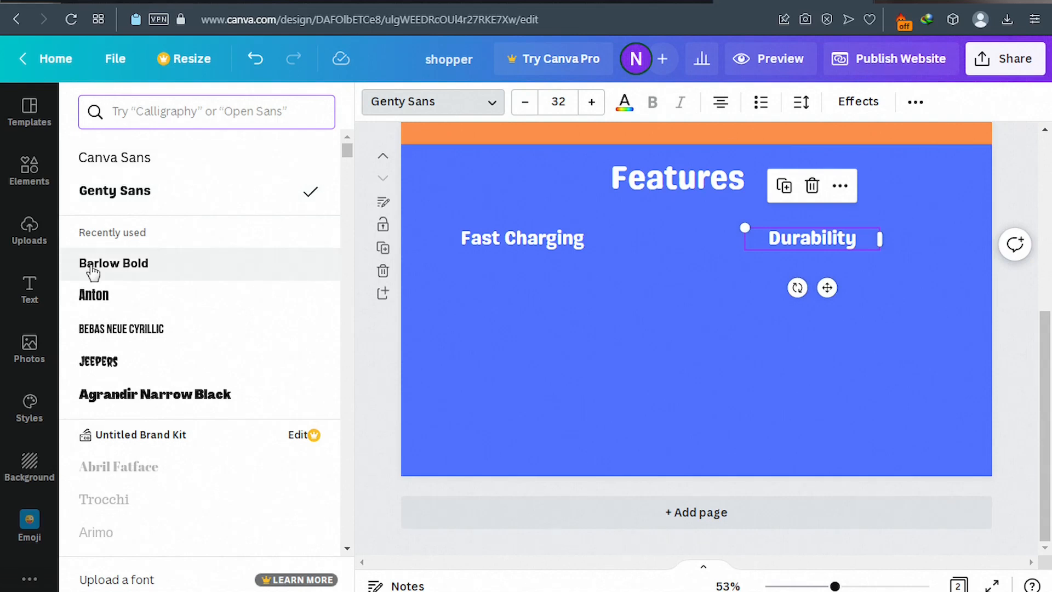
pyautogui.click(42, 297)
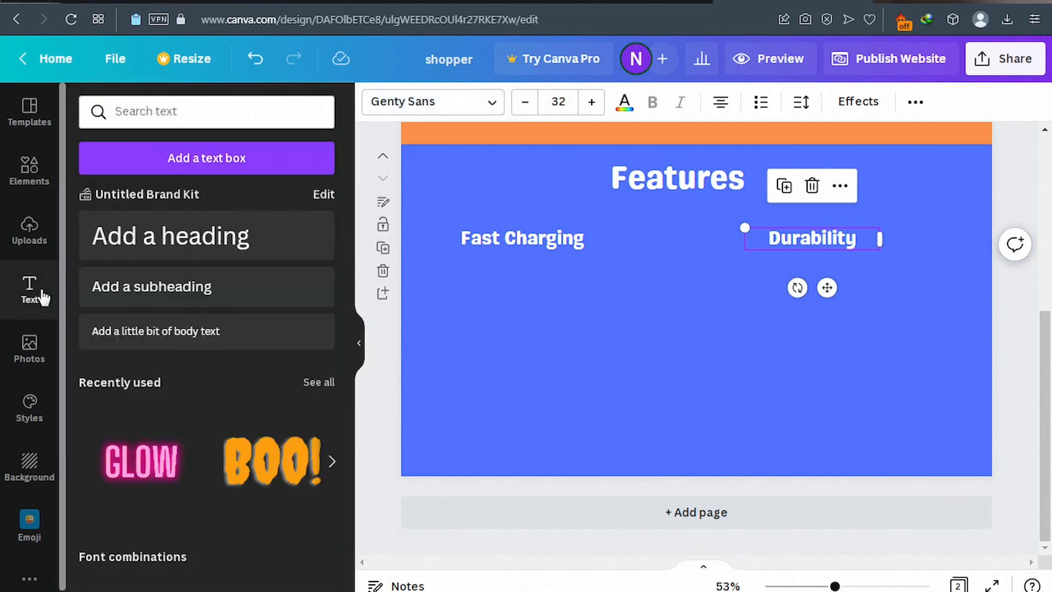
# Add two body text boxes and place one under each feature heading, level with each other.
pyautogui.click(164, 341)
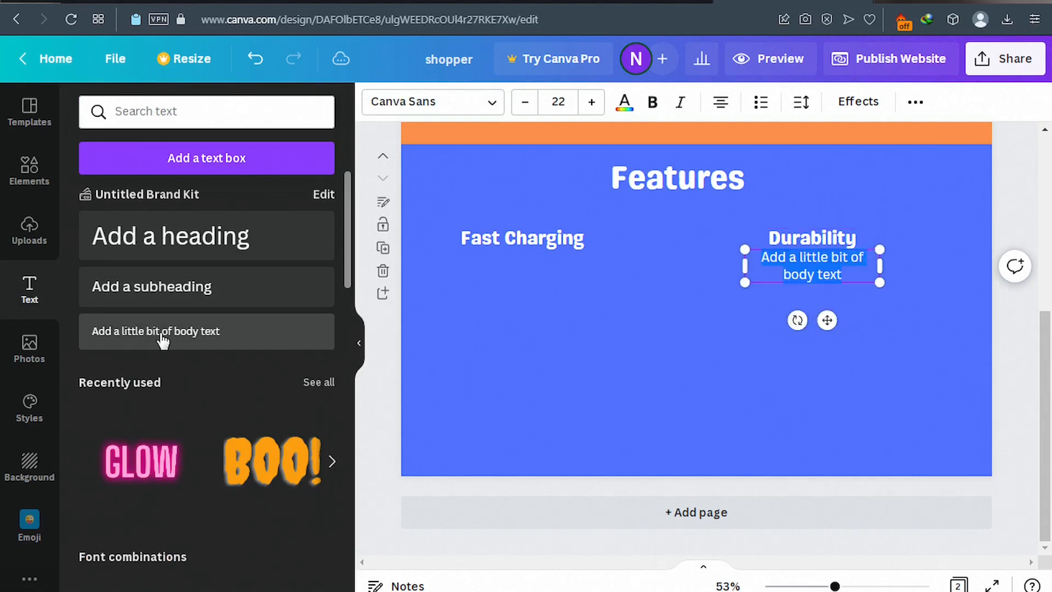
pyautogui.click(213, 336)
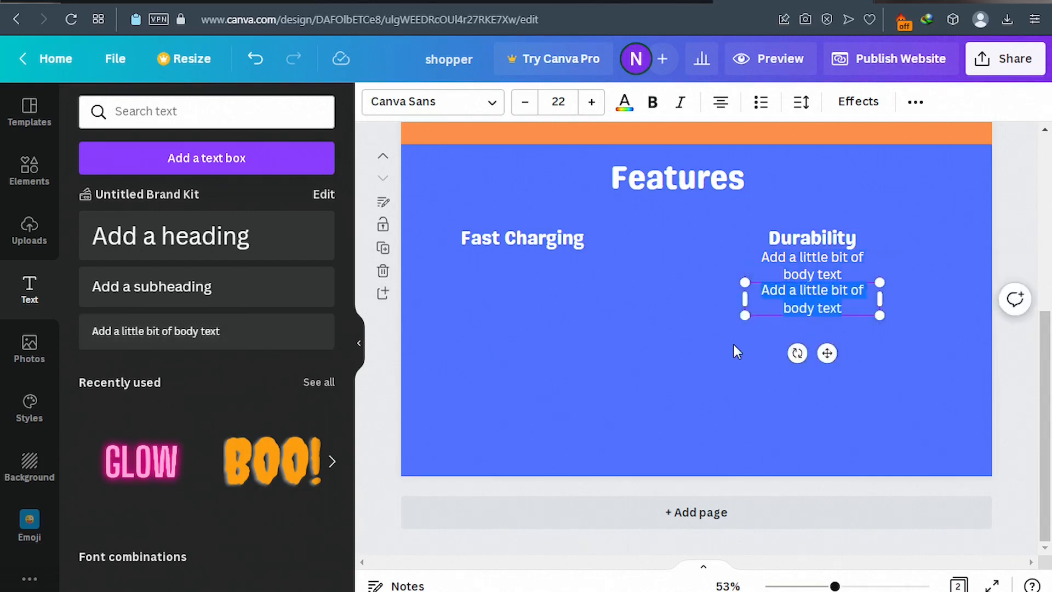
pyautogui.moveTo(827, 353); pyautogui.dragTo(534, 347)
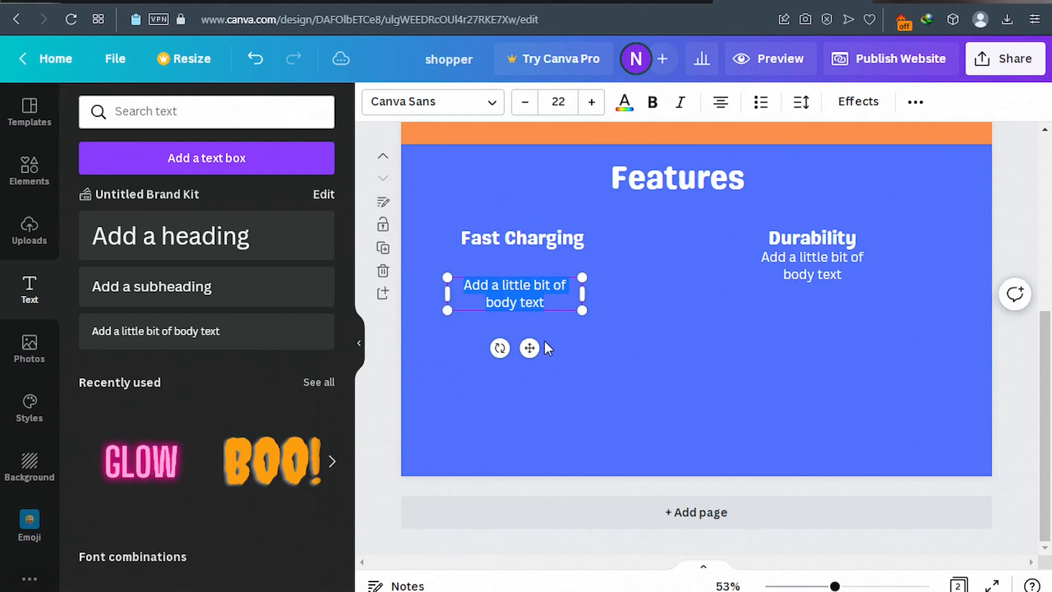
pyautogui.click(825, 271)
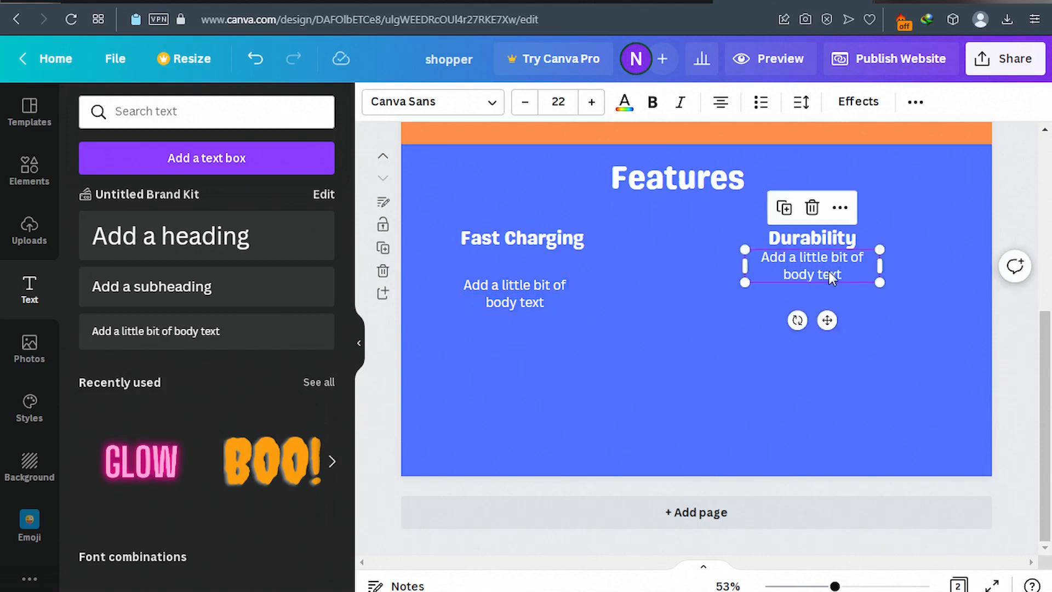
pyautogui.moveTo(831, 329); pyautogui.dragTo(833, 346)
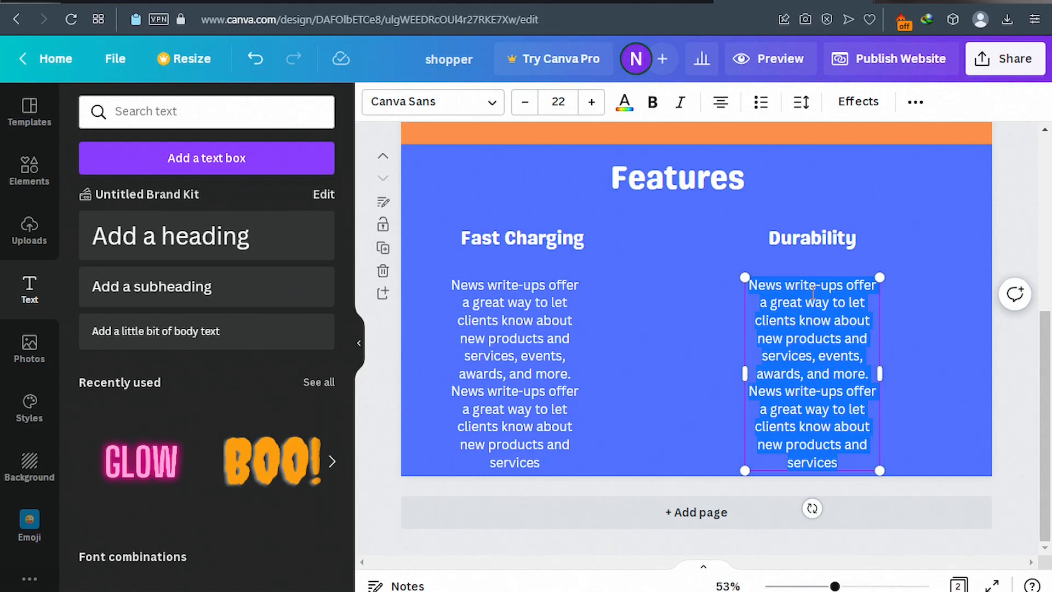
# Widen both description boxes and left-align the Durability description.
pyautogui.click(553, 340)
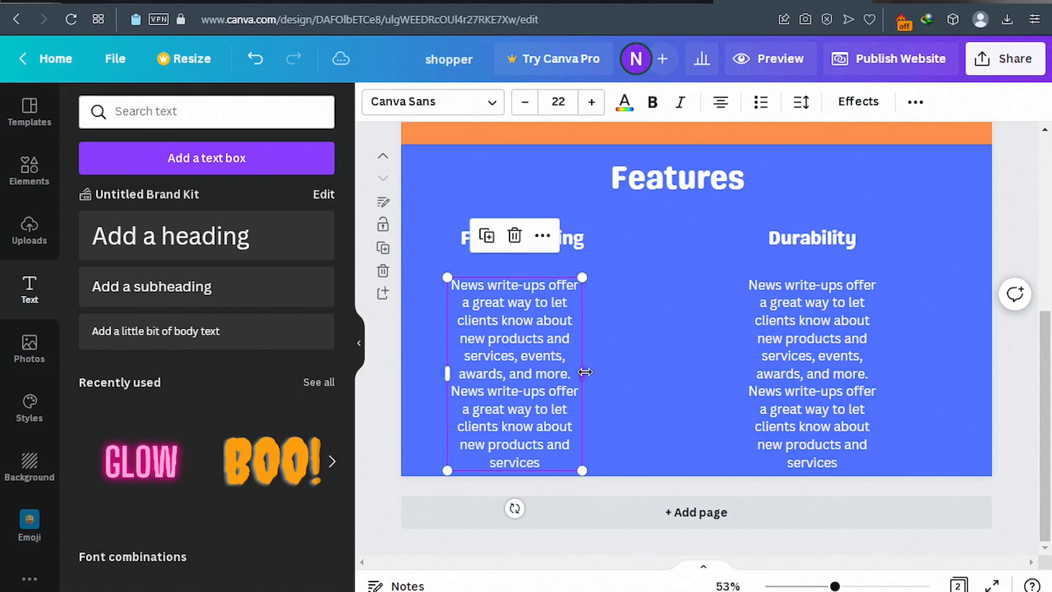
pyautogui.moveTo(581, 372); pyautogui.dragTo(628, 370)
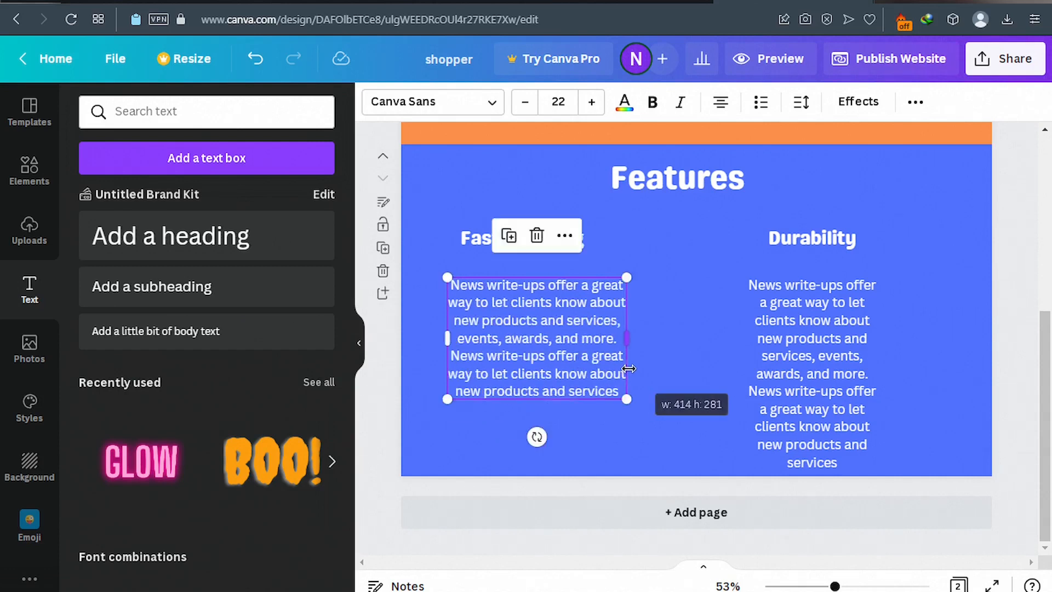
pyautogui.click(822, 332)
pyautogui.moveTo(884, 375); pyautogui.dragTo(944, 378)
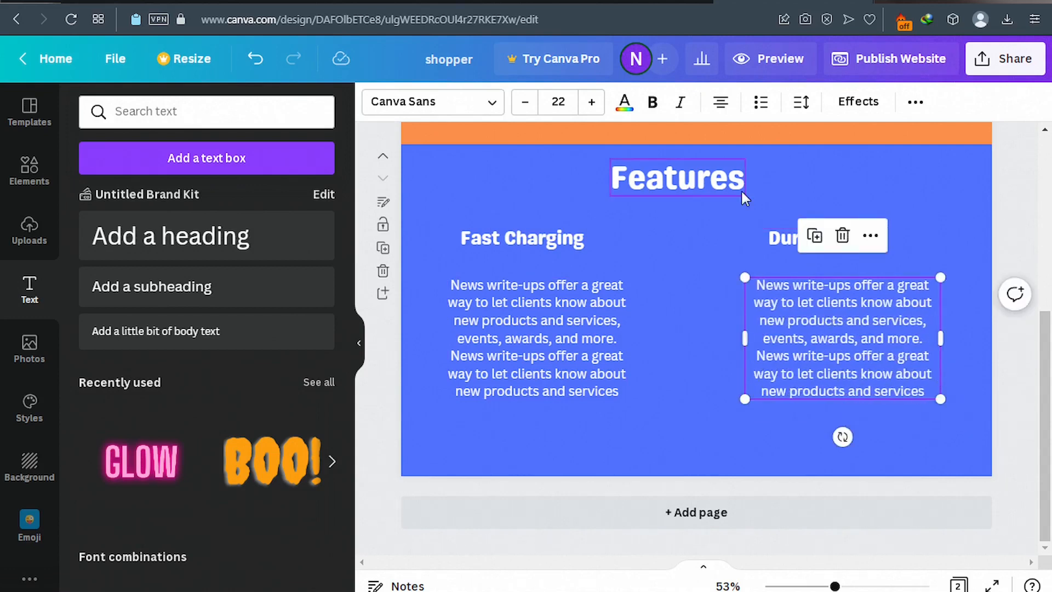
pyautogui.click(721, 107)
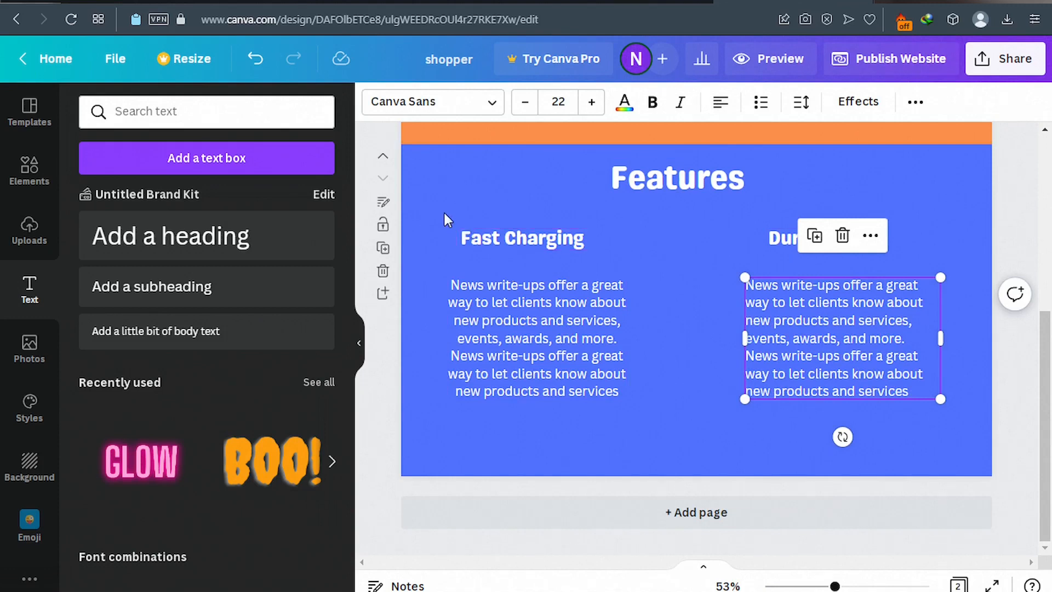
# Group the Fast Charging heading with its description and position the group.
pyautogui.moveTo(442, 211); pyautogui.dragTo(646, 439)
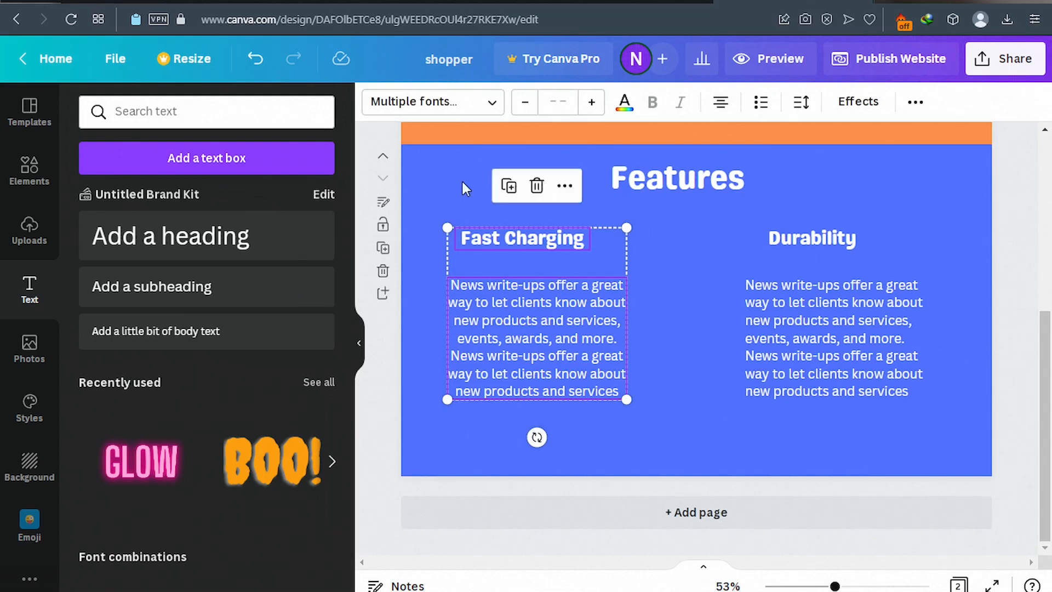
pyautogui.click(565, 188)
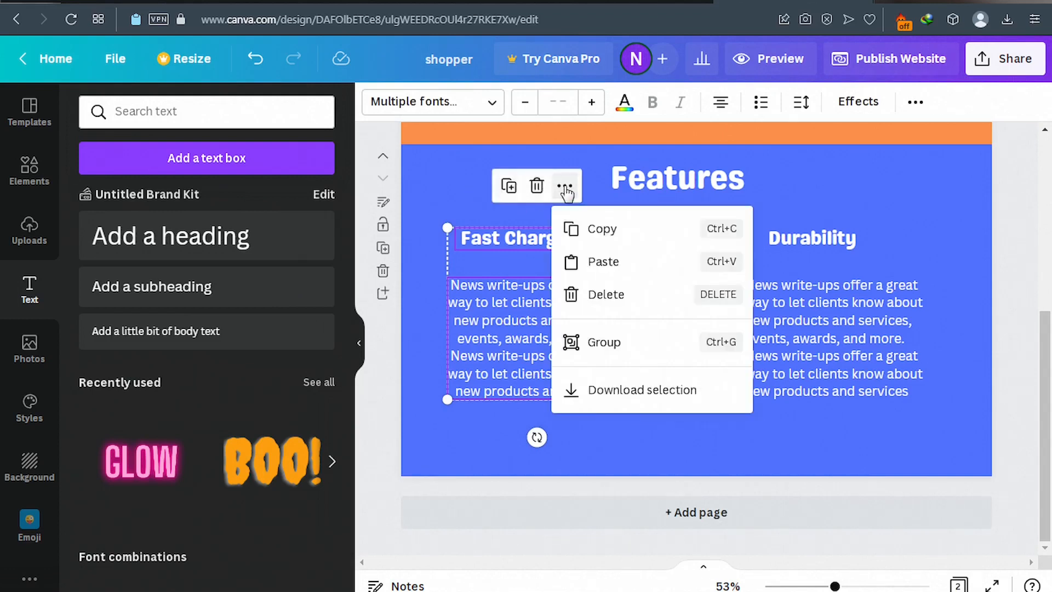
pyautogui.click(618, 345)
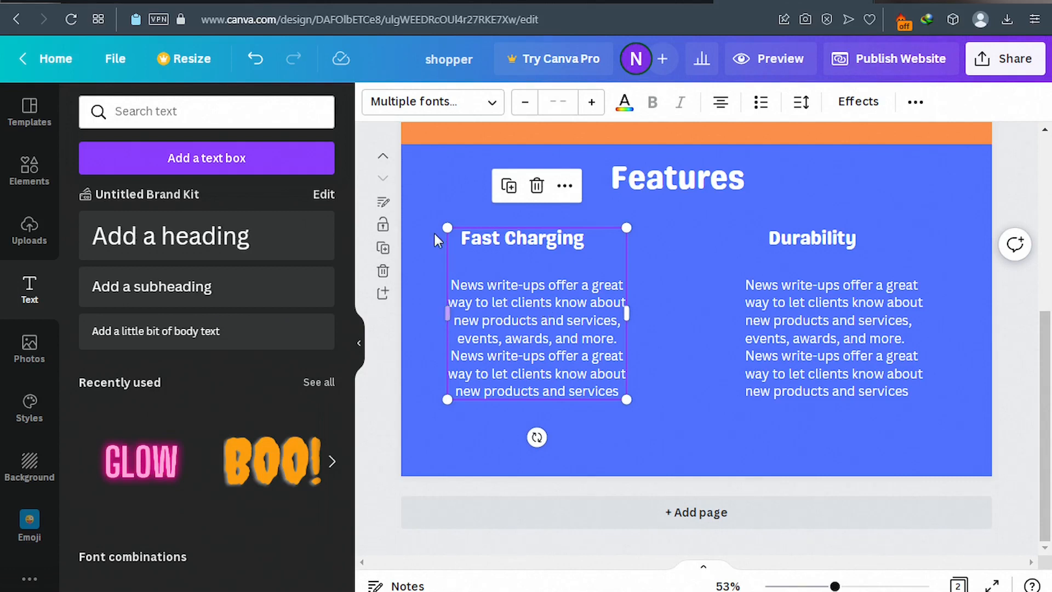
pyautogui.click(420, 211)
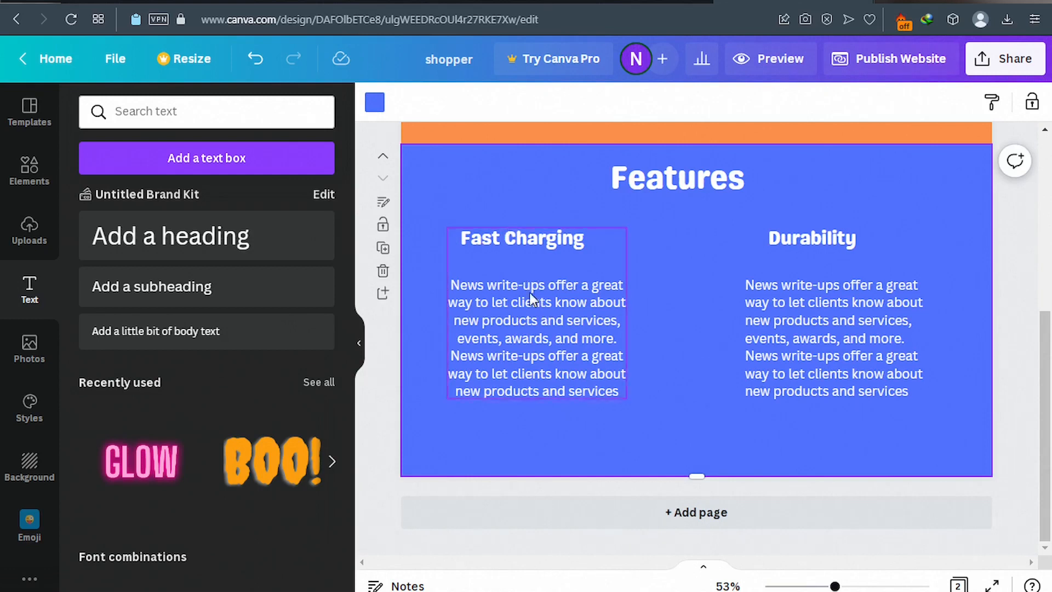
pyautogui.click(520, 354)
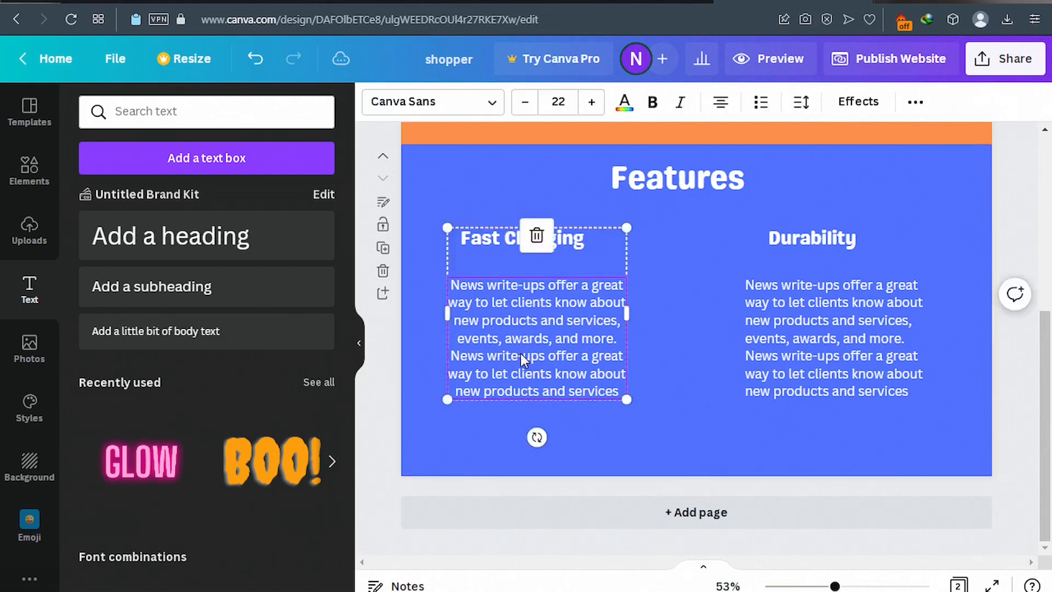
pyautogui.moveTo(526, 367); pyautogui.dragTo(581, 373)
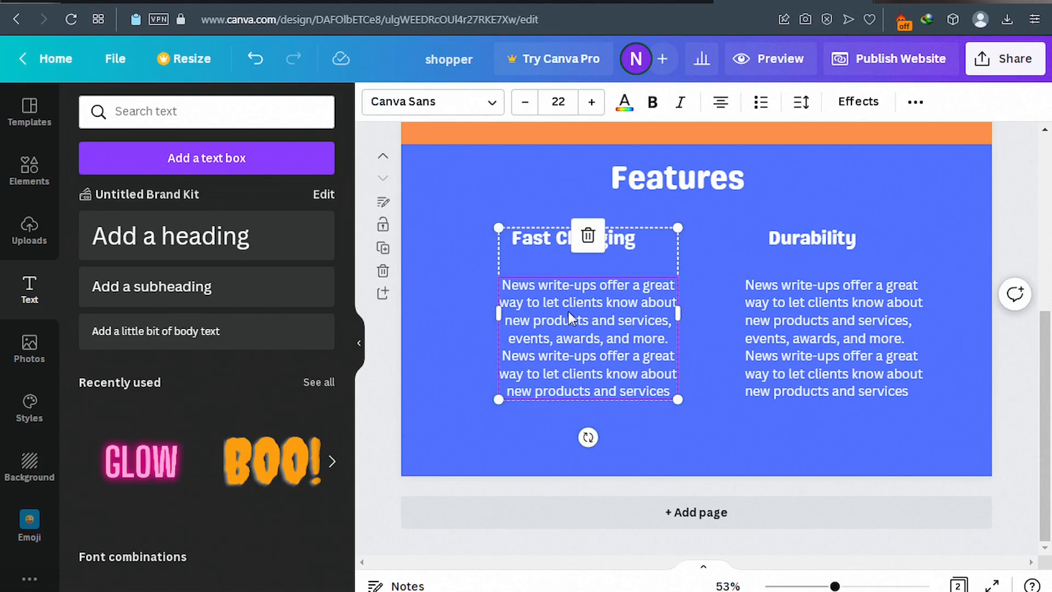
pyautogui.moveTo(572, 339); pyautogui.dragTo(530, 349)
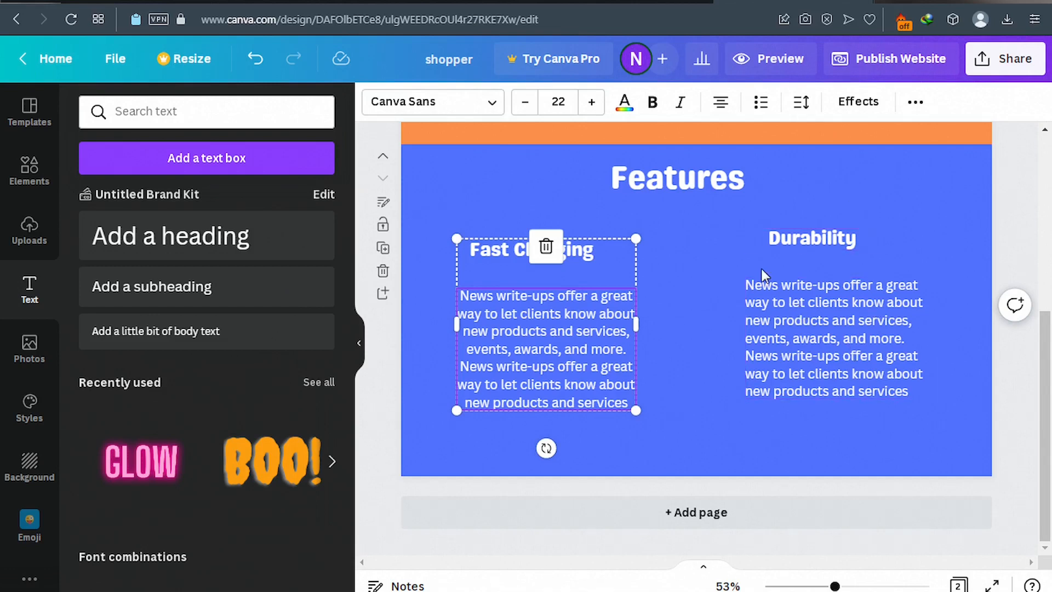
# Group the Durability heading with its description and align both columns side by side.
pyautogui.click(842, 341)
pyautogui.moveTo(831, 336); pyautogui.dragTo(852, 332)
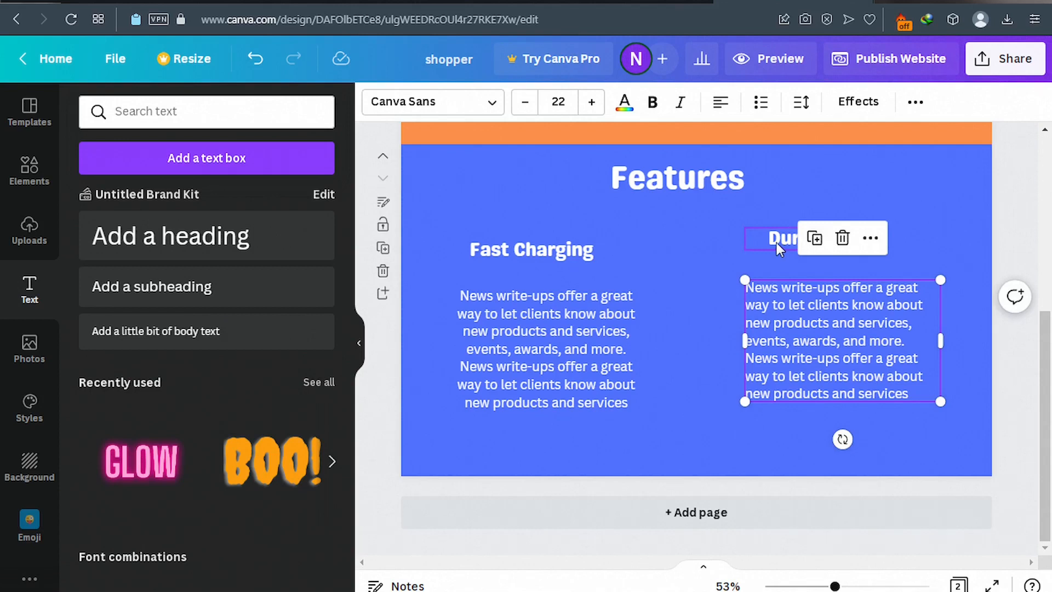
pyautogui.click(727, 225)
pyautogui.moveTo(738, 219); pyautogui.dragTo(930, 425)
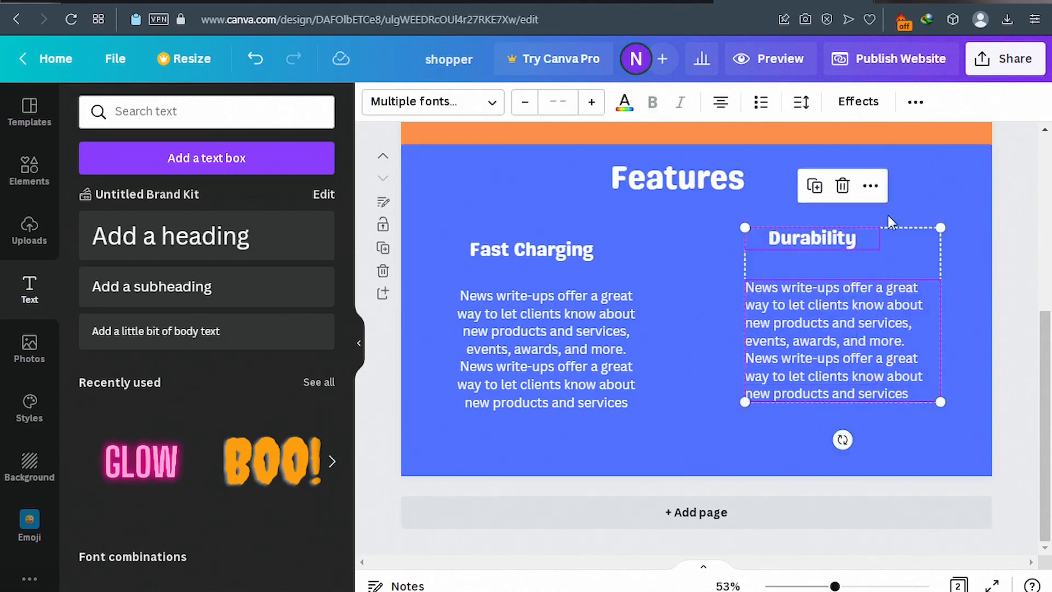
pyautogui.click(871, 189)
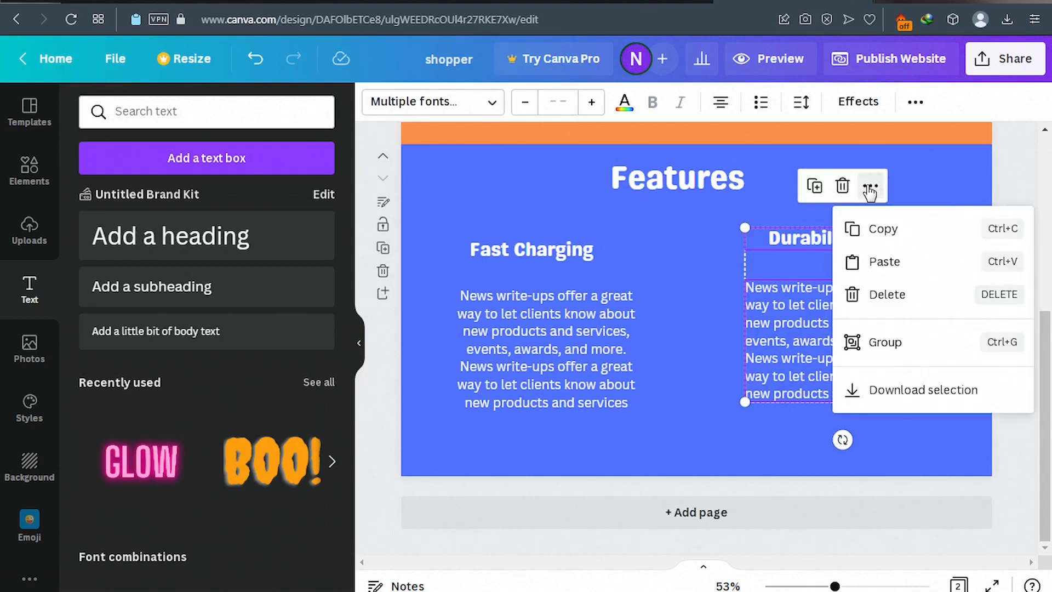
pyautogui.click(883, 345)
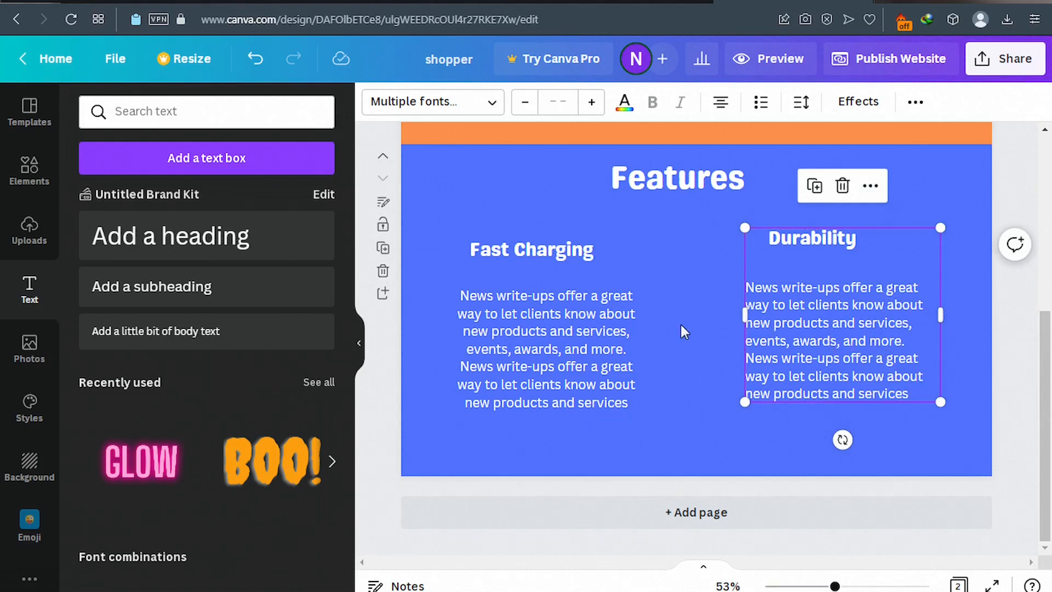
pyautogui.moveTo(830, 322); pyautogui.dragTo(830, 335)
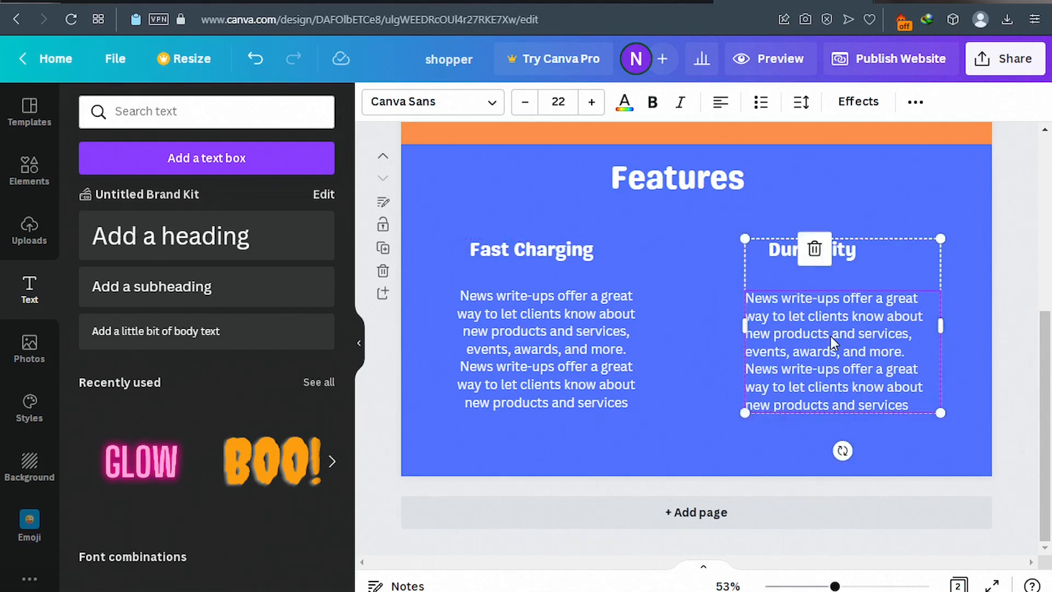
pyautogui.moveTo(598, 345); pyautogui.dragTo(603, 339)
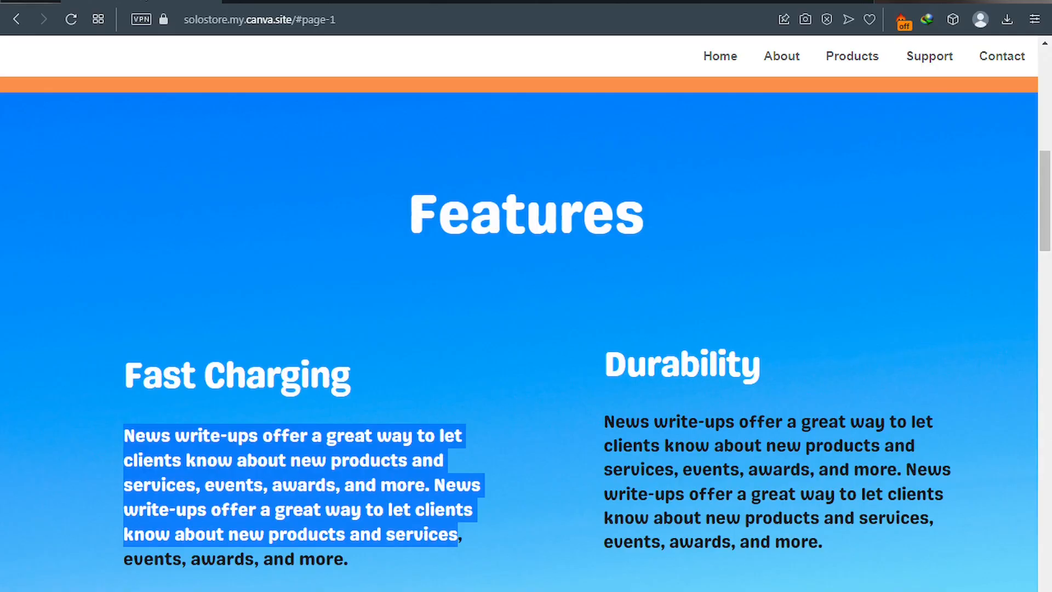
# Scroll the published site down to its Products section, then return to the Canva editor.
pyautogui.scroll(-5, 536, 308)
pyautogui.scroll(-6, 537, 302)
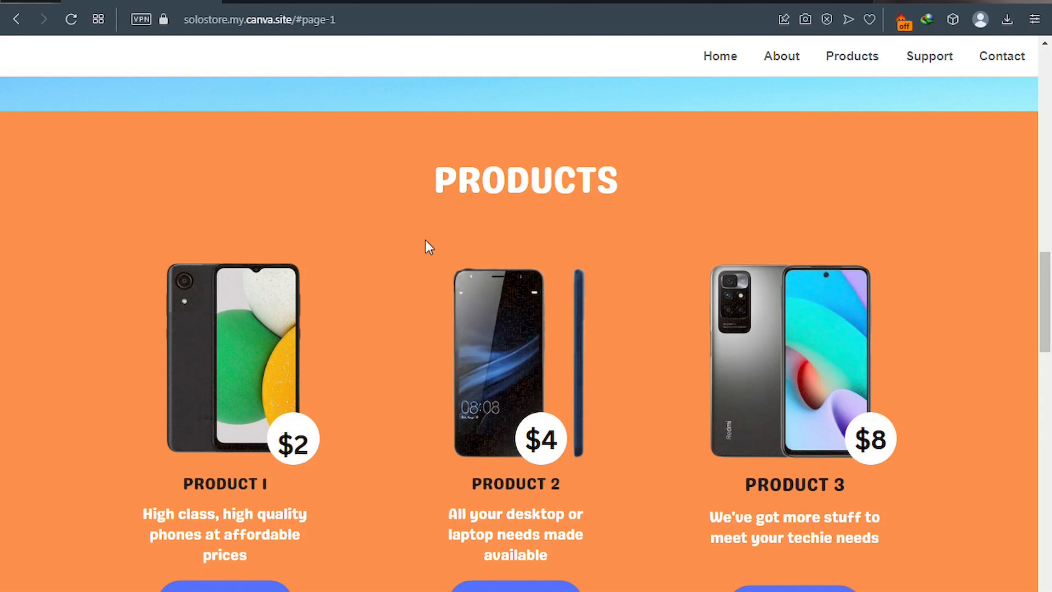
pyautogui.click(734, 2)
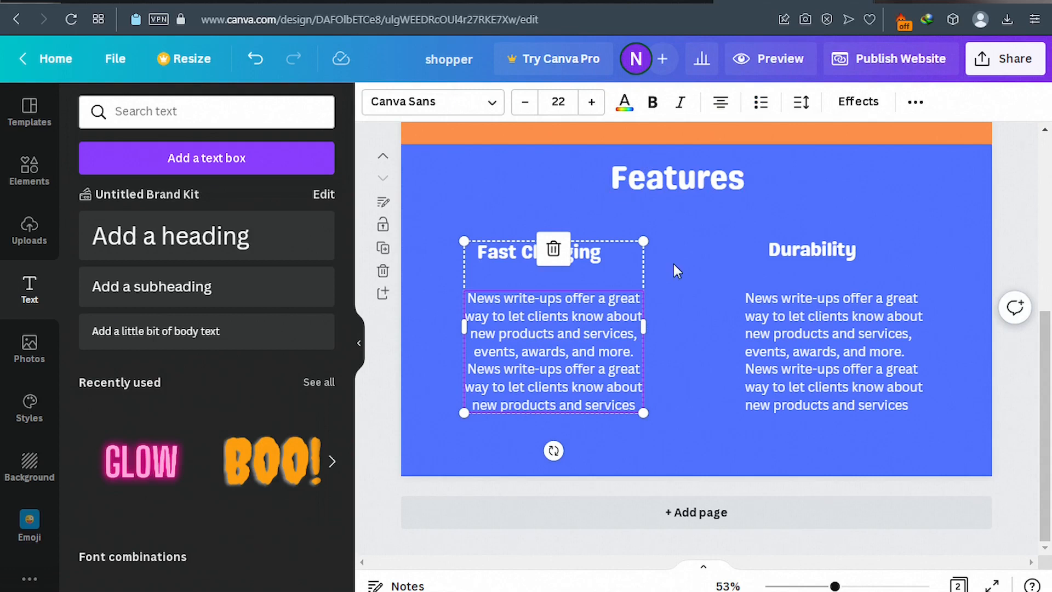
# Add a third page after Features and give it an orange background.
pyautogui.click(686, 513)
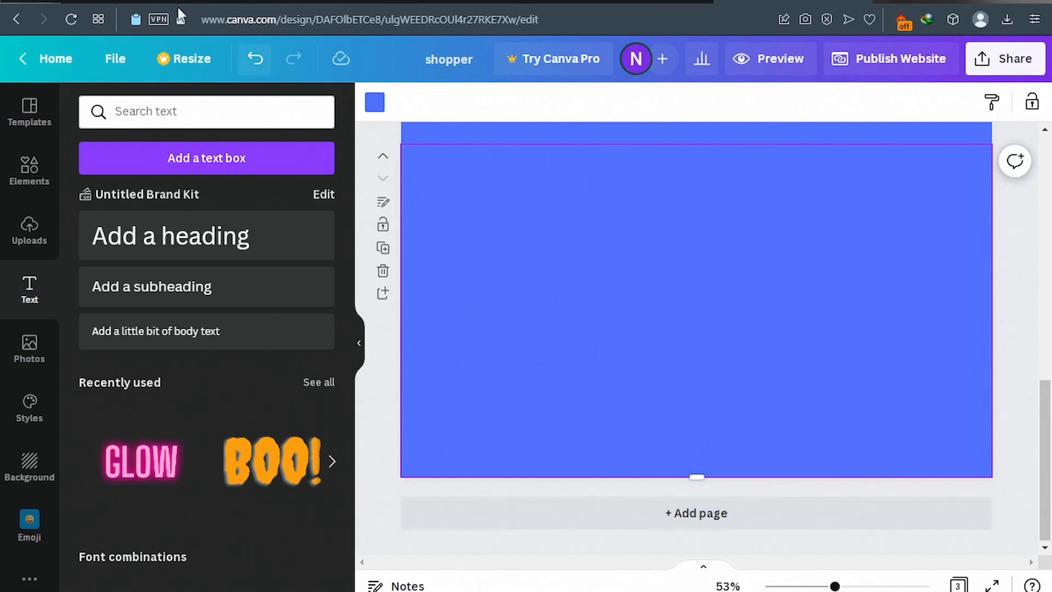
pyautogui.click(373, 110)
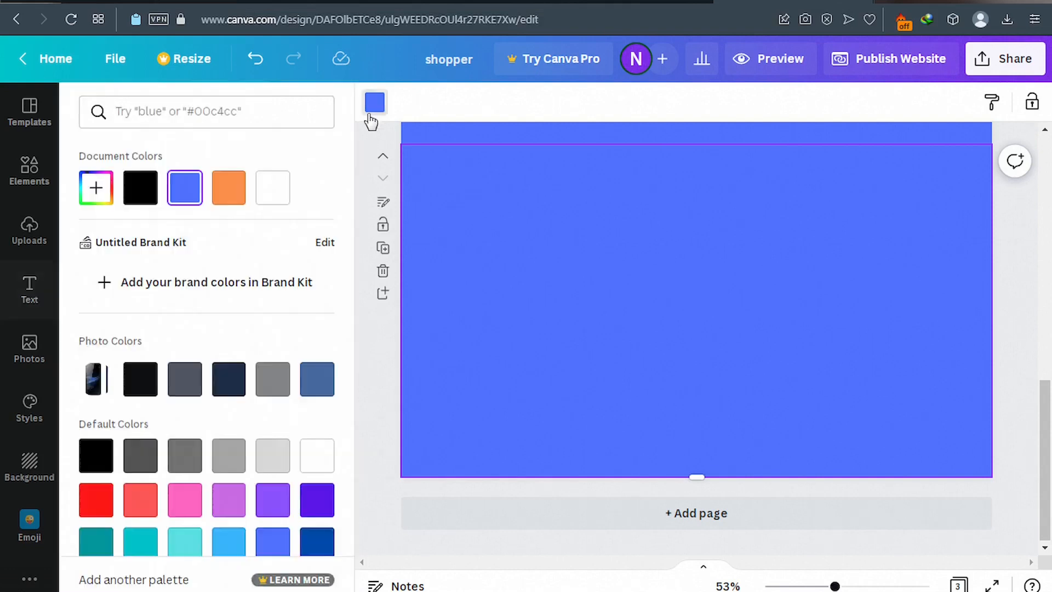
pyautogui.click(226, 193)
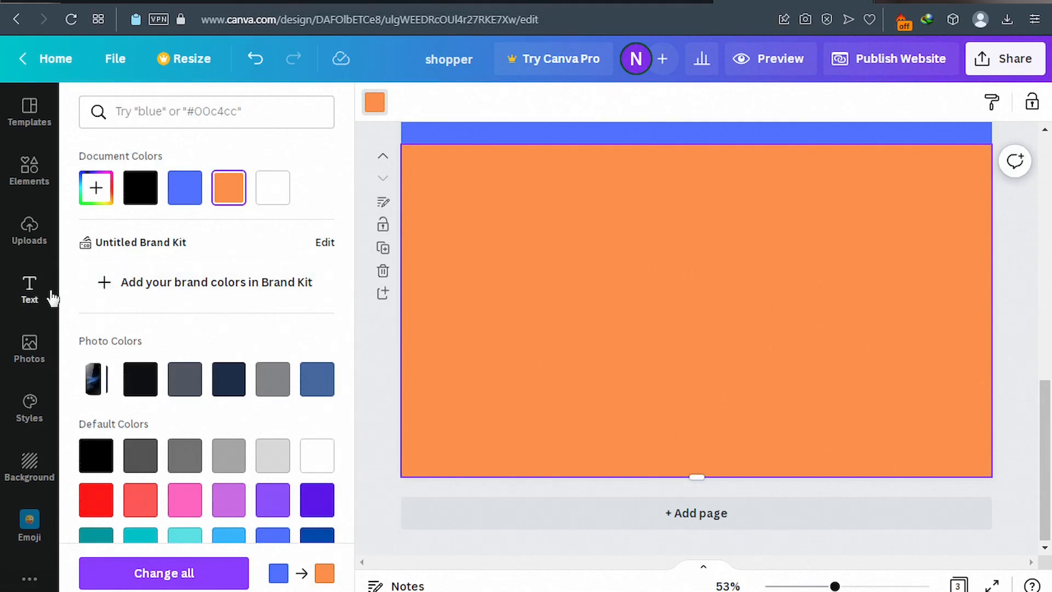
pyautogui.click(30, 299)
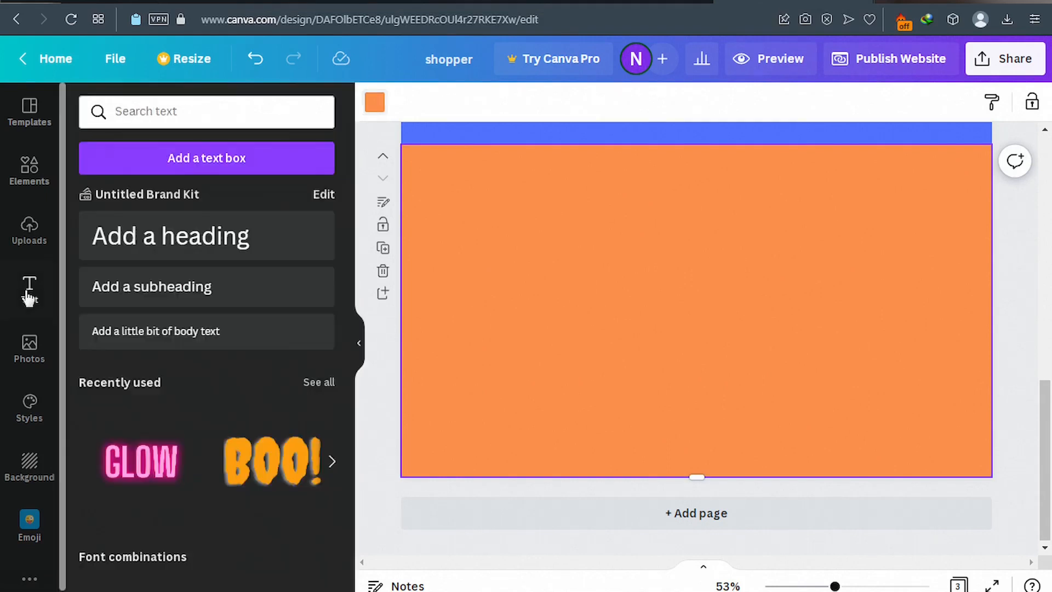
# Add a white Genty Sans 'Products' heading near the top of the orange page, then view the published site.
pyautogui.click(195, 241)
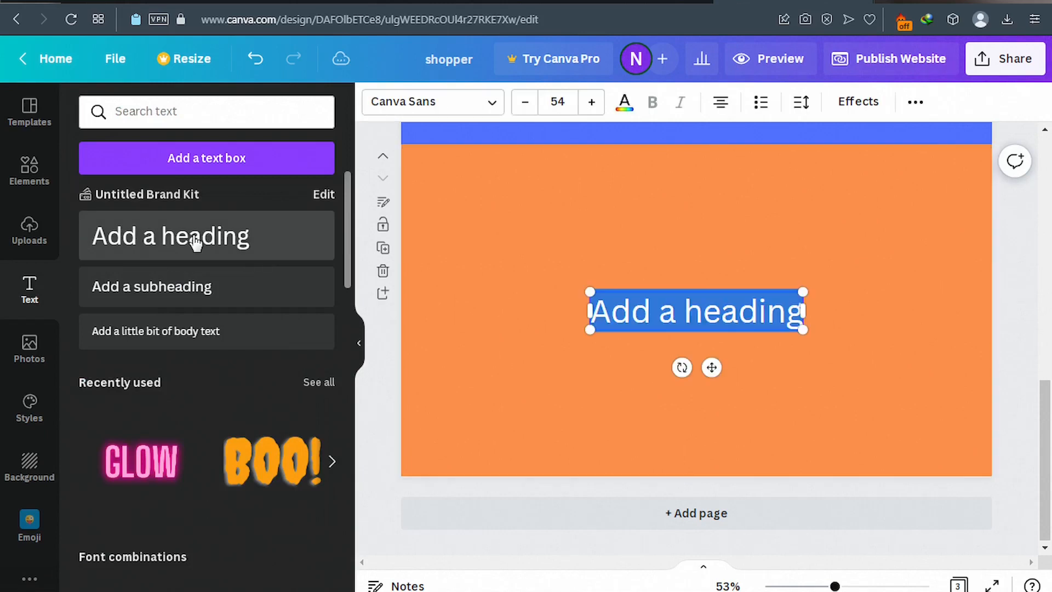
pyautogui.click(477, 113)
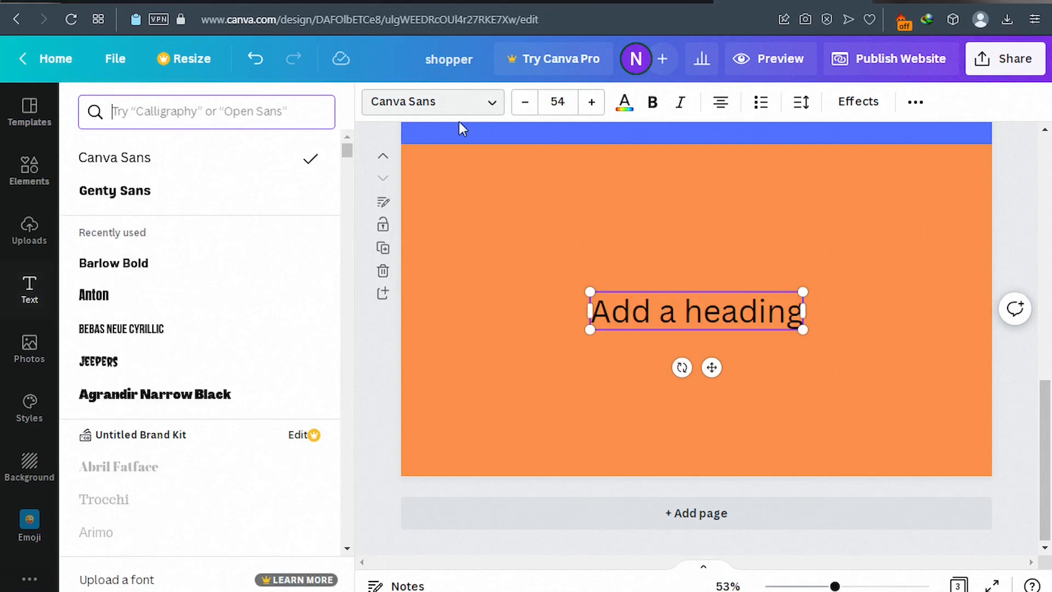
pyautogui.click(199, 195)
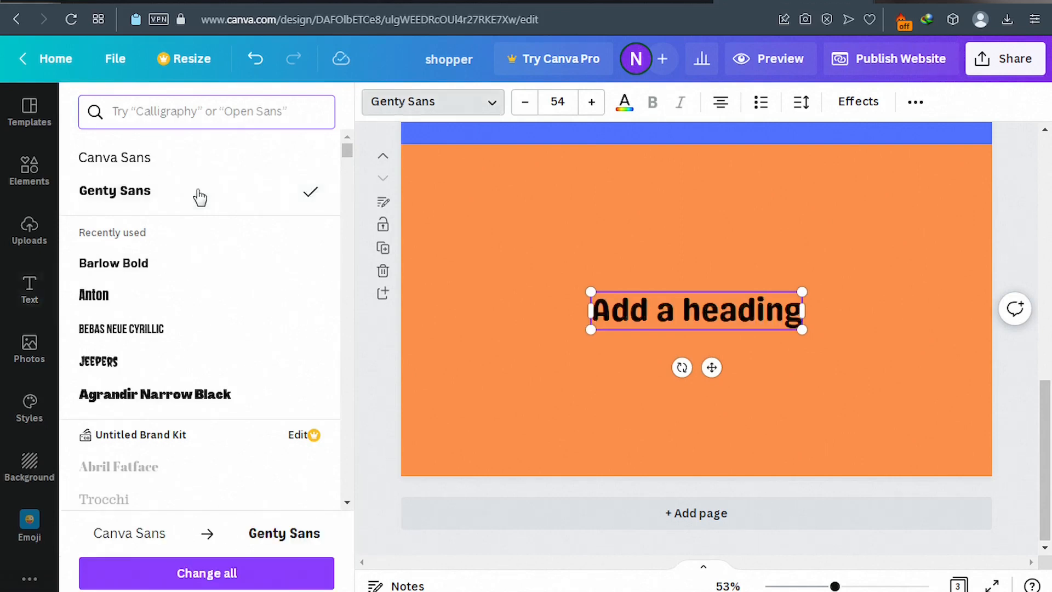
pyautogui.click(625, 104)
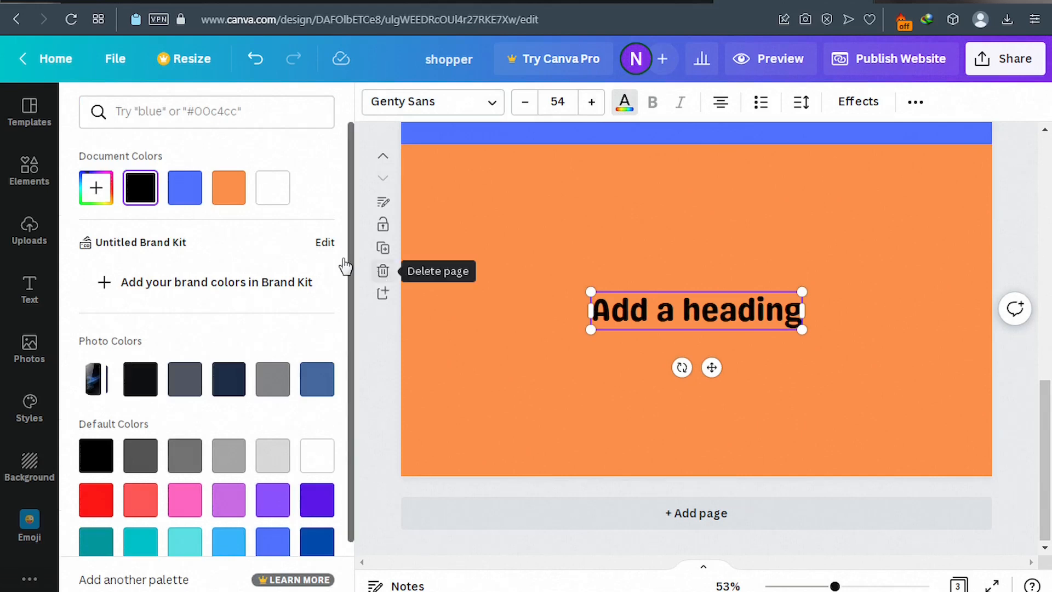
pyautogui.click(276, 204)
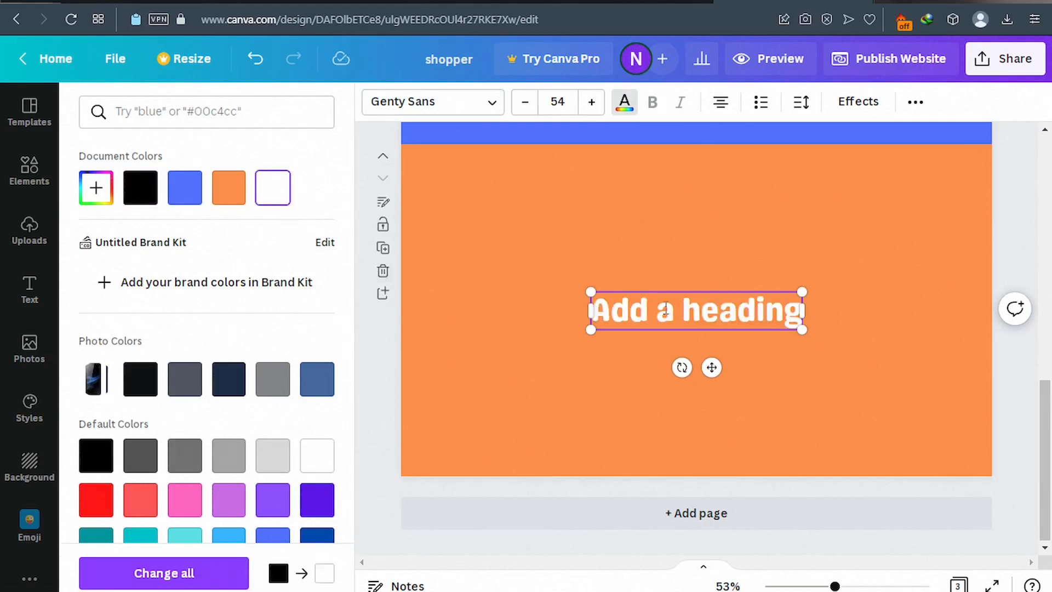
pyautogui.hotkey('ctrl', 'a')
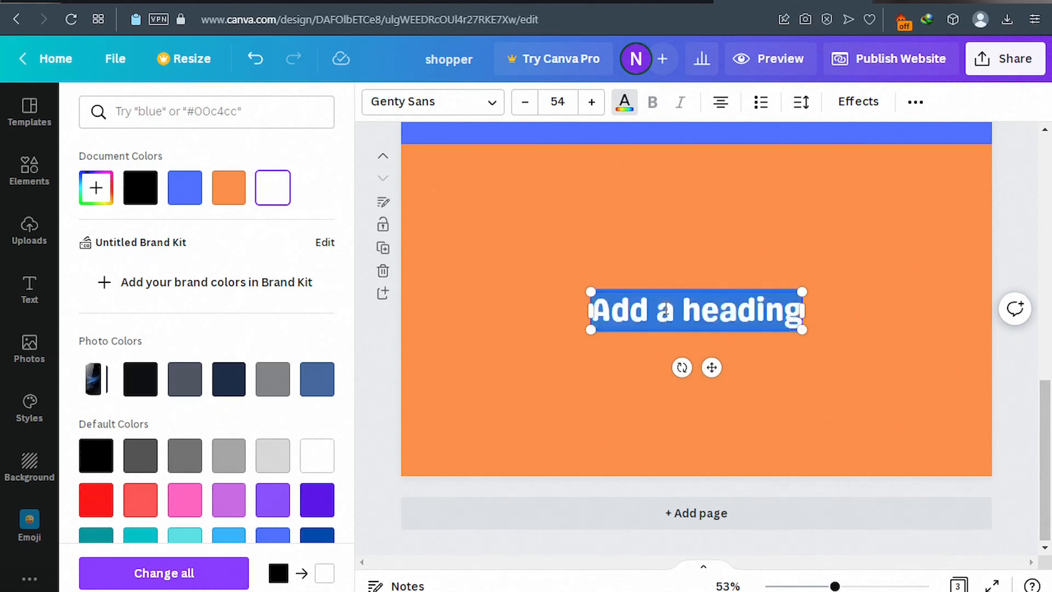
pyautogui.write('Product')
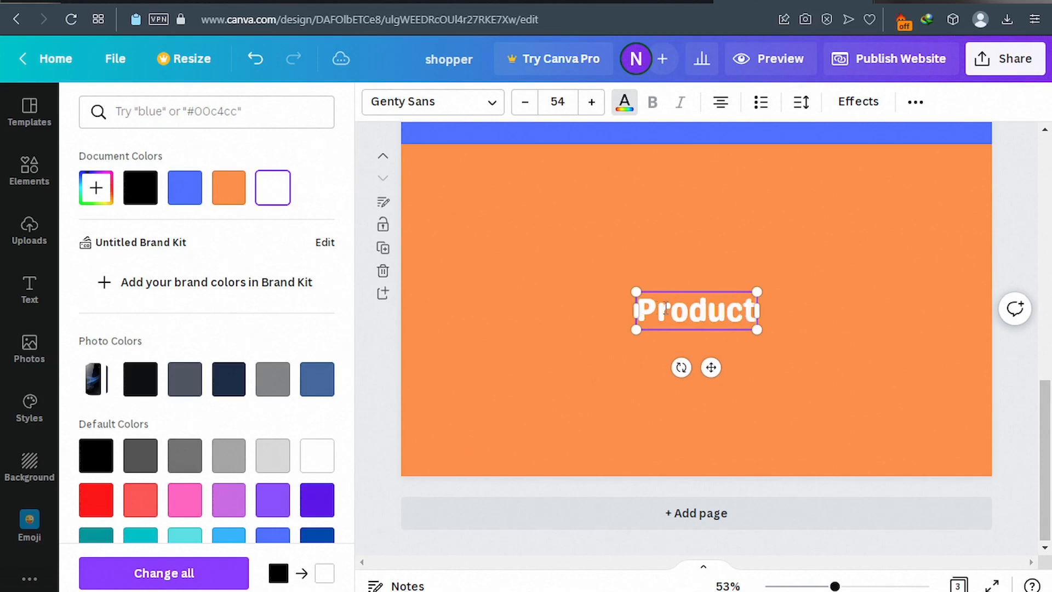
pyautogui.write('s')
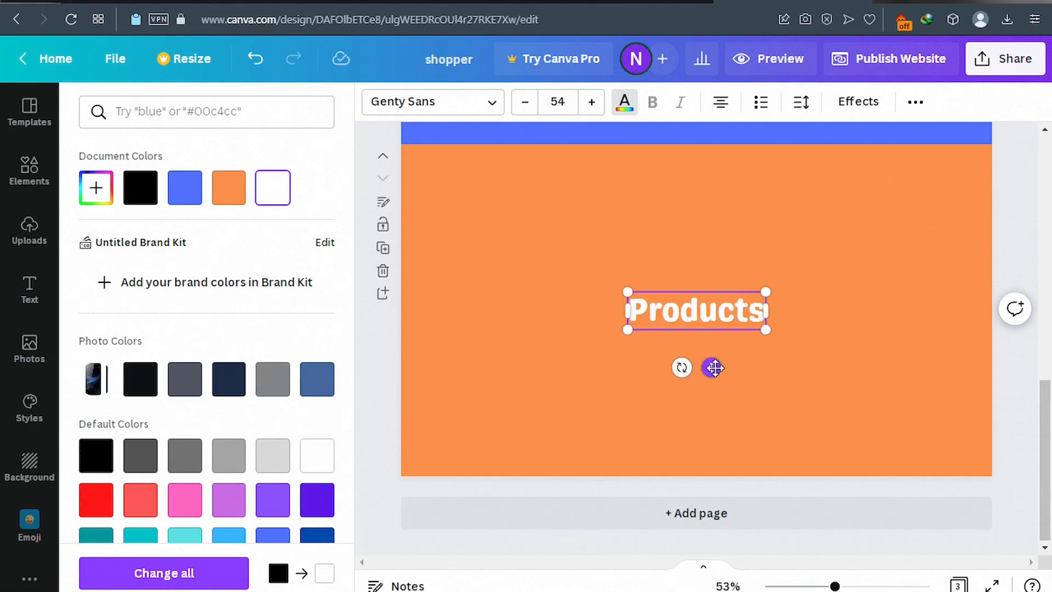
pyautogui.moveTo(714, 368); pyautogui.dragTo(693, 227)
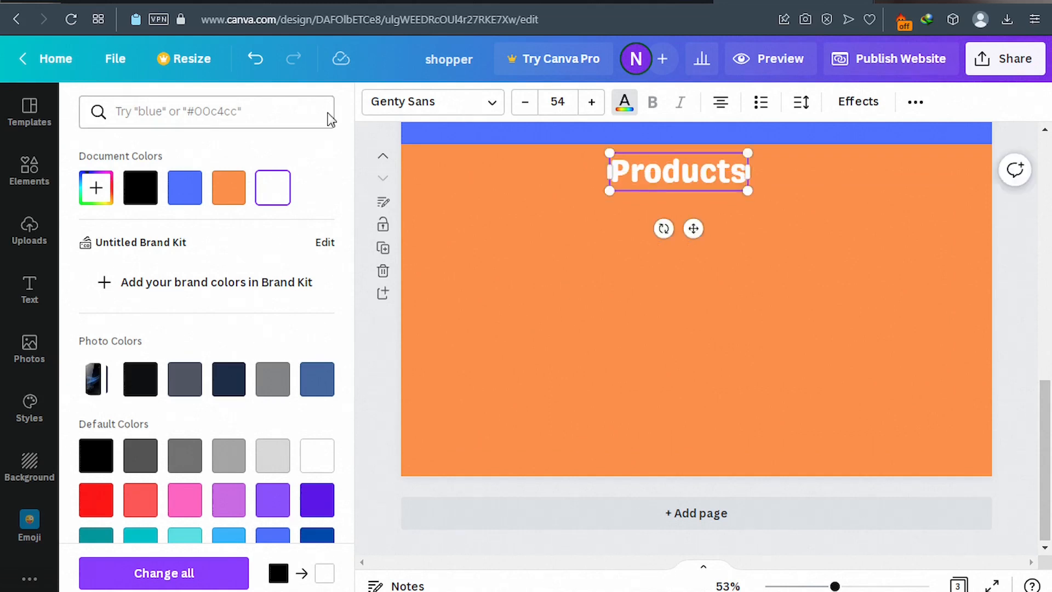
pyautogui.click(145, 4)
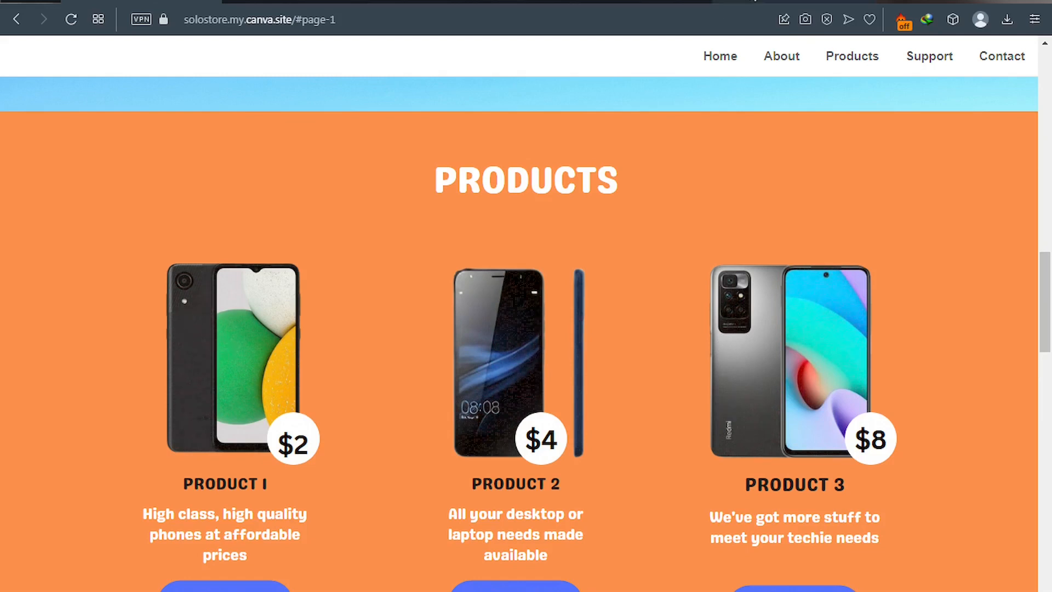
# Add three landscape image frames from Elements and spread them in a row under the heading.
pyautogui.click(729, 2)
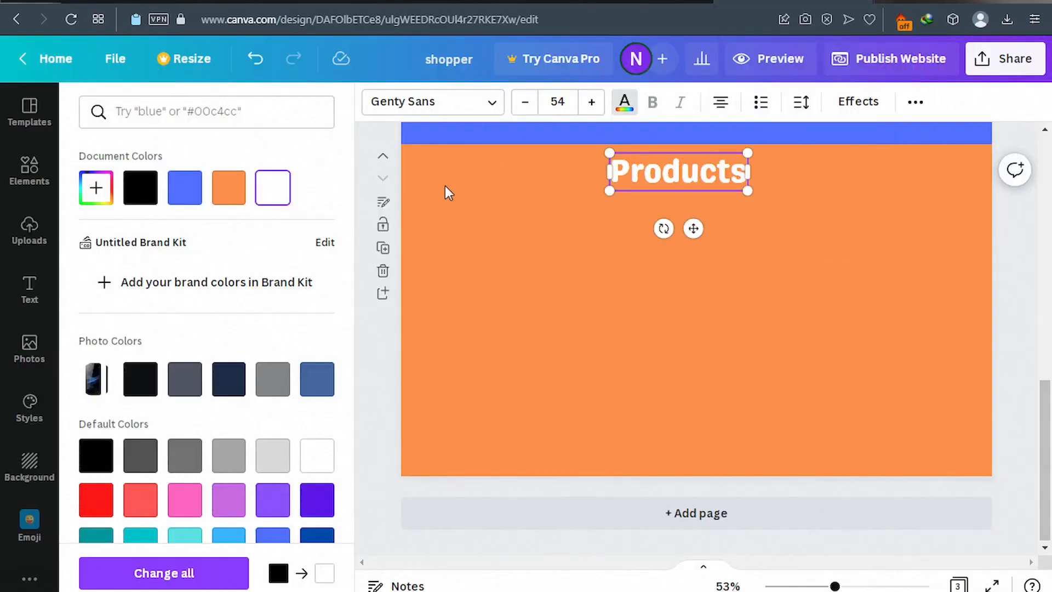
pyautogui.click(36, 173)
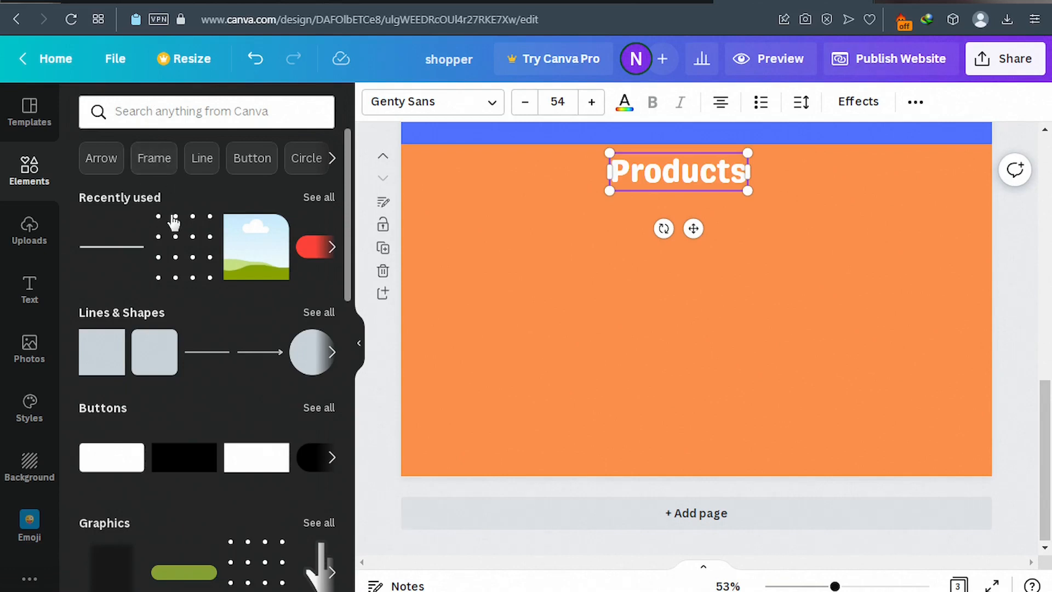
pyautogui.click(248, 269)
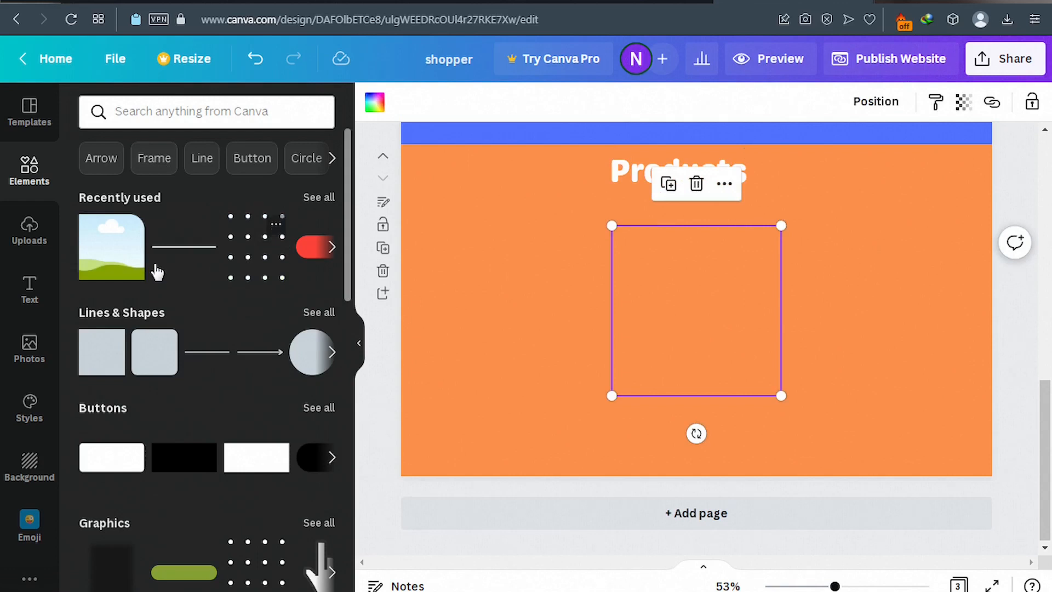
pyautogui.click(111, 262)
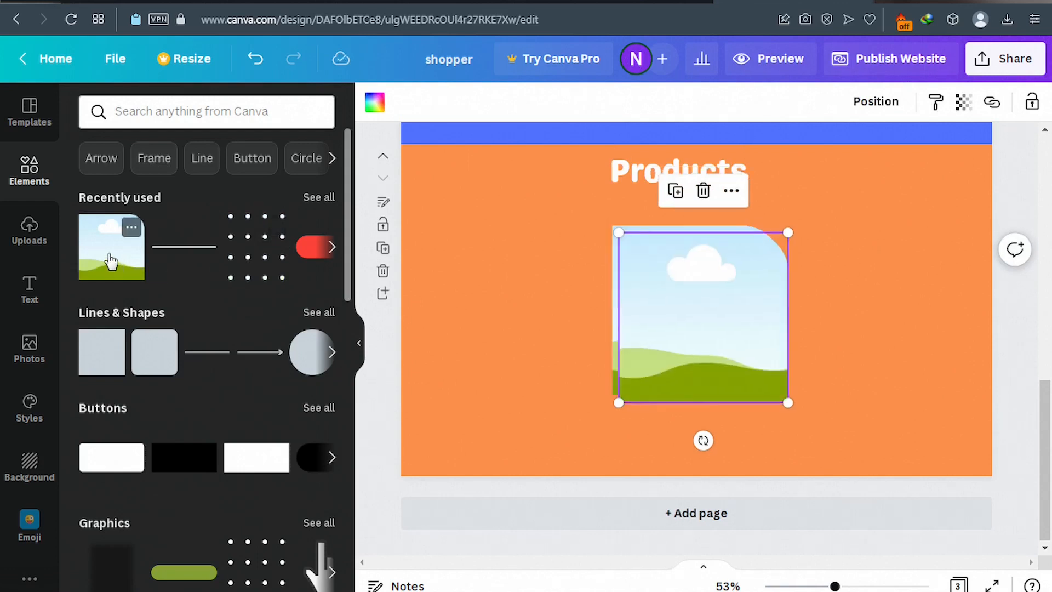
pyautogui.click(122, 268)
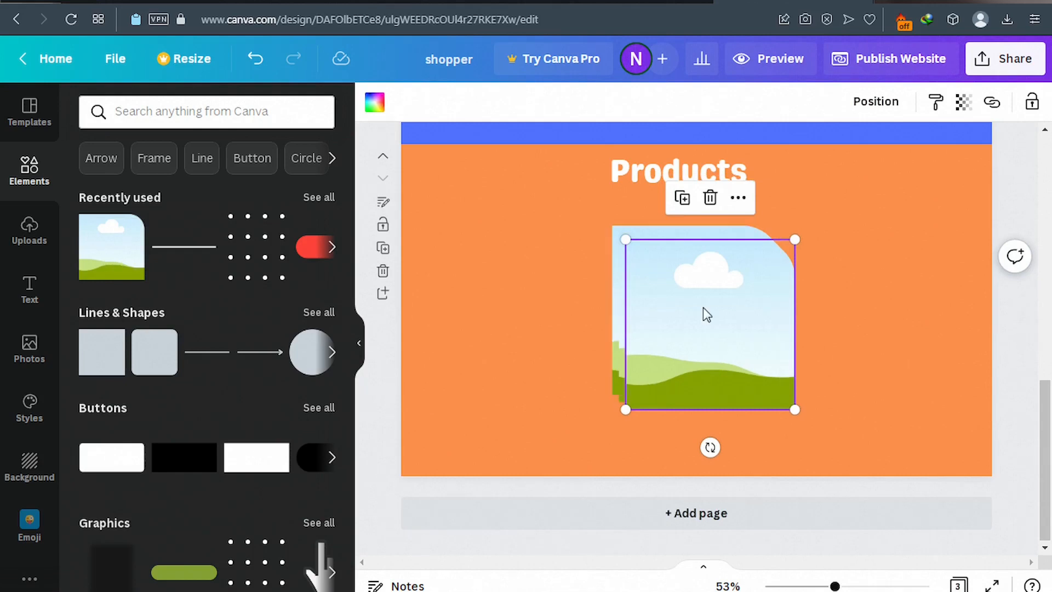
pyautogui.moveTo(676, 311); pyautogui.dragTo(528, 294)
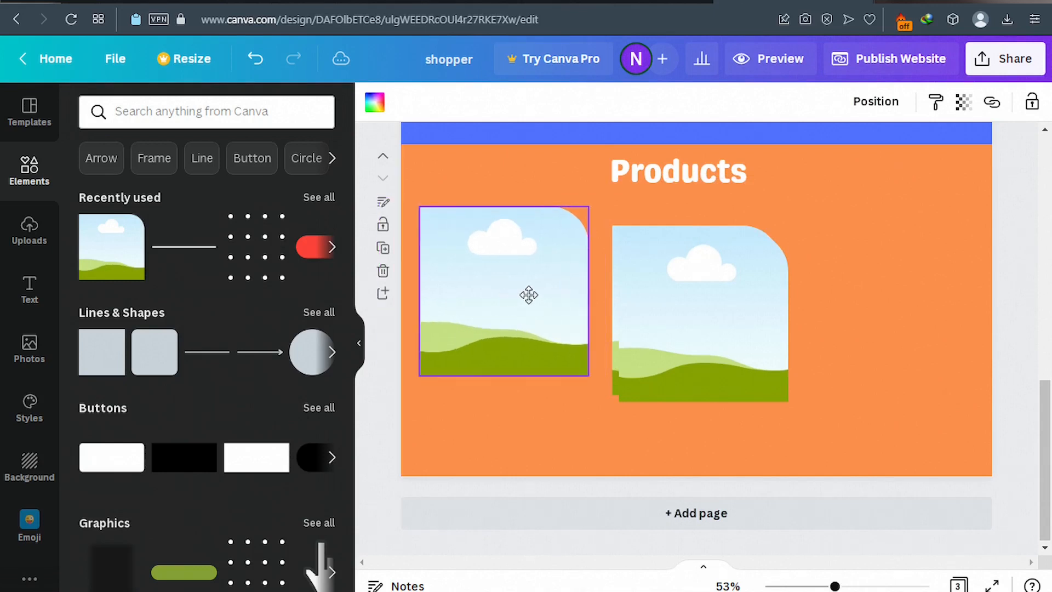
pyautogui.moveTo(682, 297); pyautogui.dragTo(879, 283)
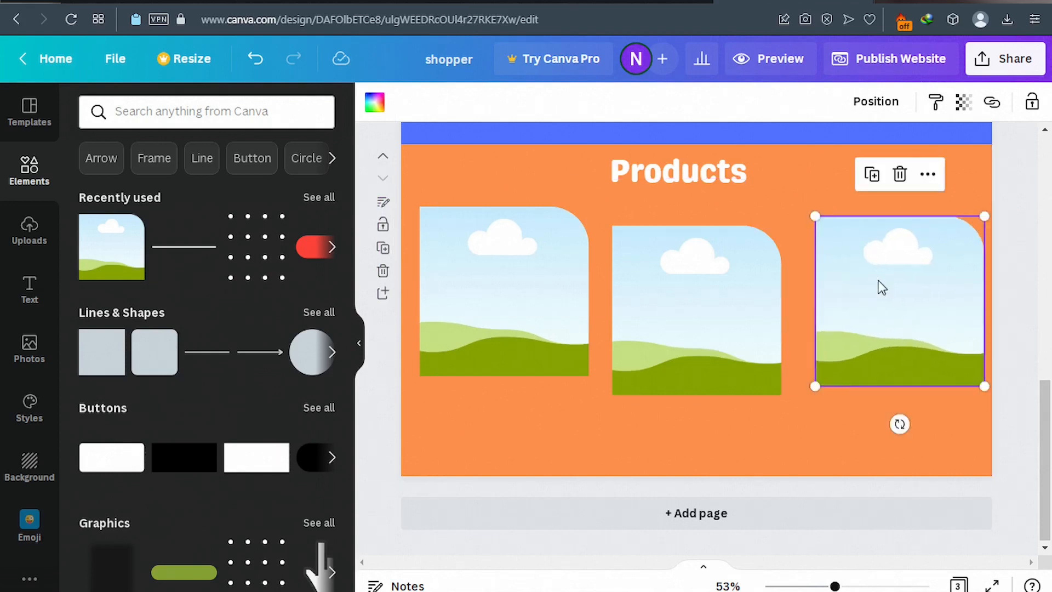
# Shrink the left, middle and right image frames and even out their spacing.
pyautogui.click(547, 282)
pyautogui.moveTo(587, 207); pyautogui.dragTo(562, 245)
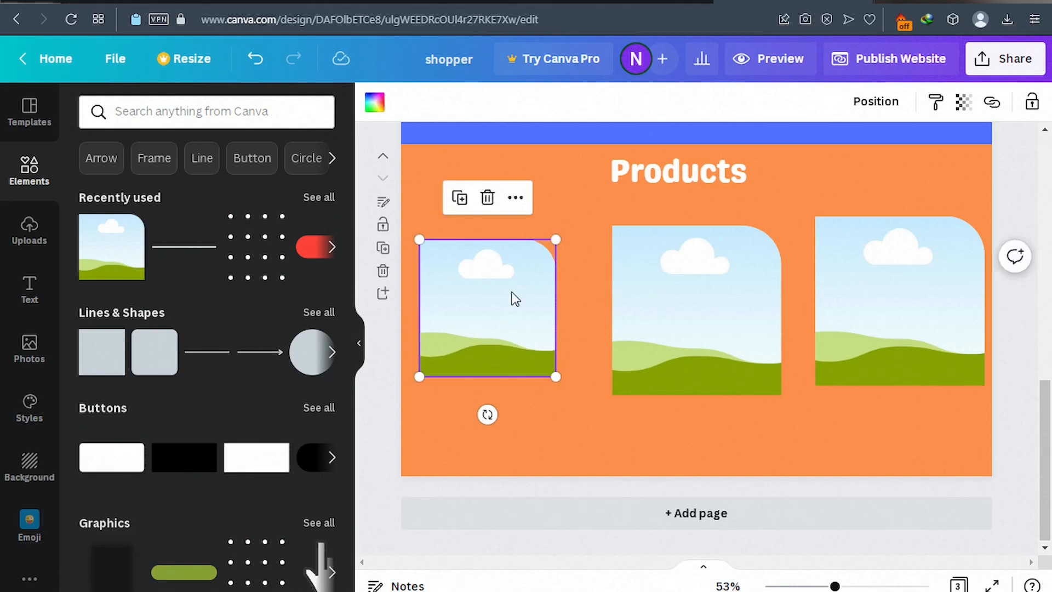
pyautogui.moveTo(515, 298); pyautogui.dragTo(537, 288)
pyautogui.click(721, 279)
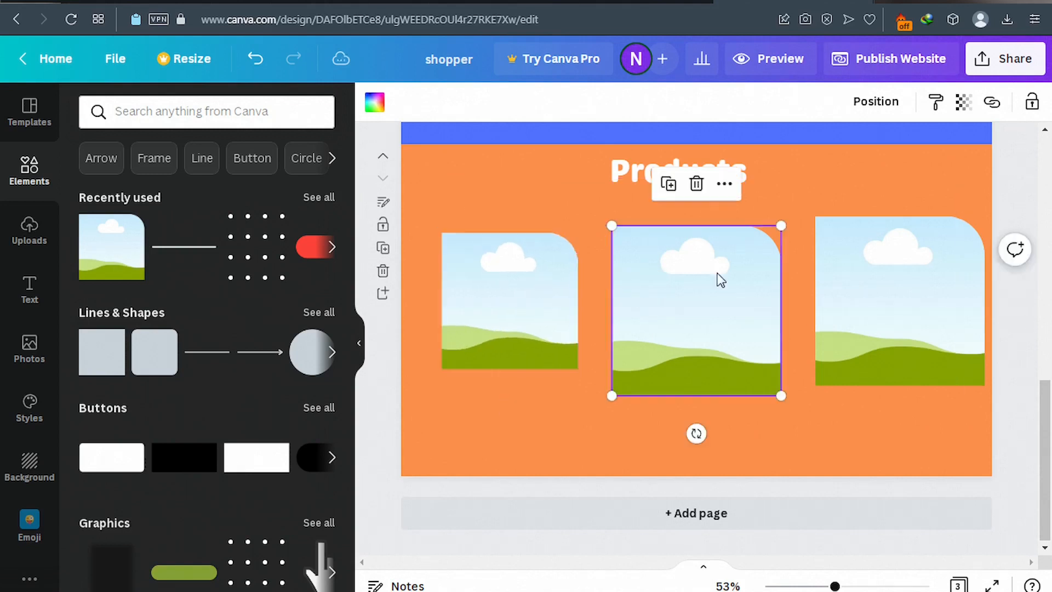
pyautogui.moveTo(780, 225); pyautogui.dragTo(752, 255)
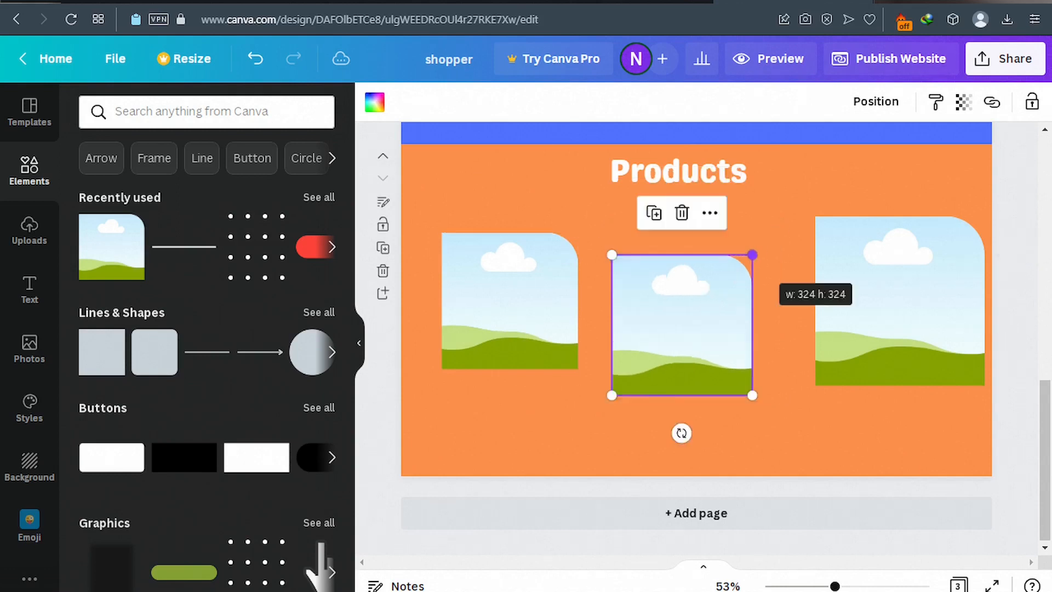
pyautogui.moveTo(702, 303); pyautogui.dragTo(718, 278)
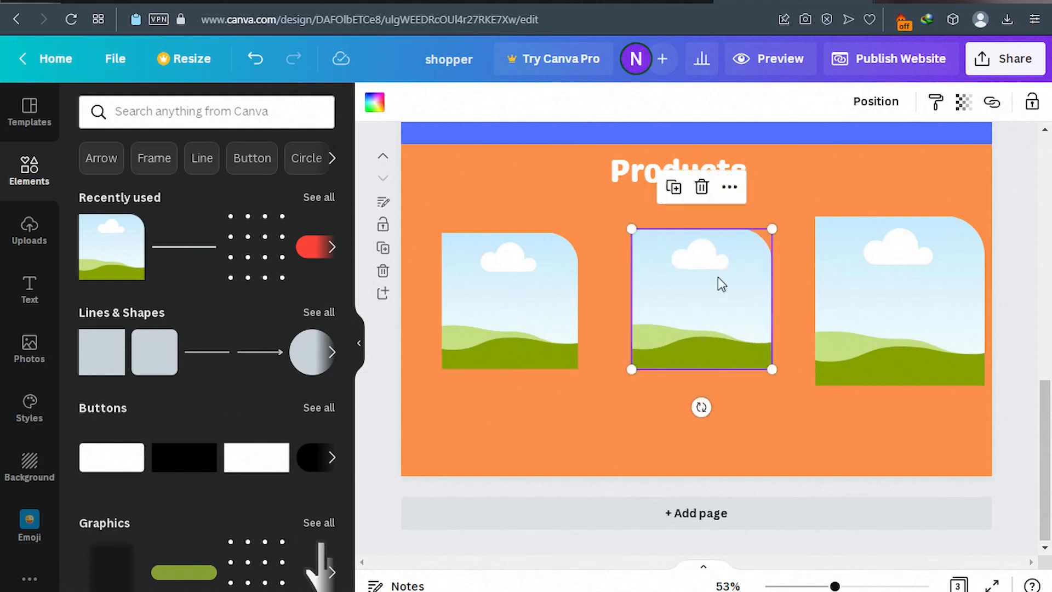
pyautogui.click(885, 280)
pyautogui.moveTo(984, 215); pyautogui.dragTo(956, 241)
pyautogui.moveTo(903, 303); pyautogui.dragTo(907, 293)
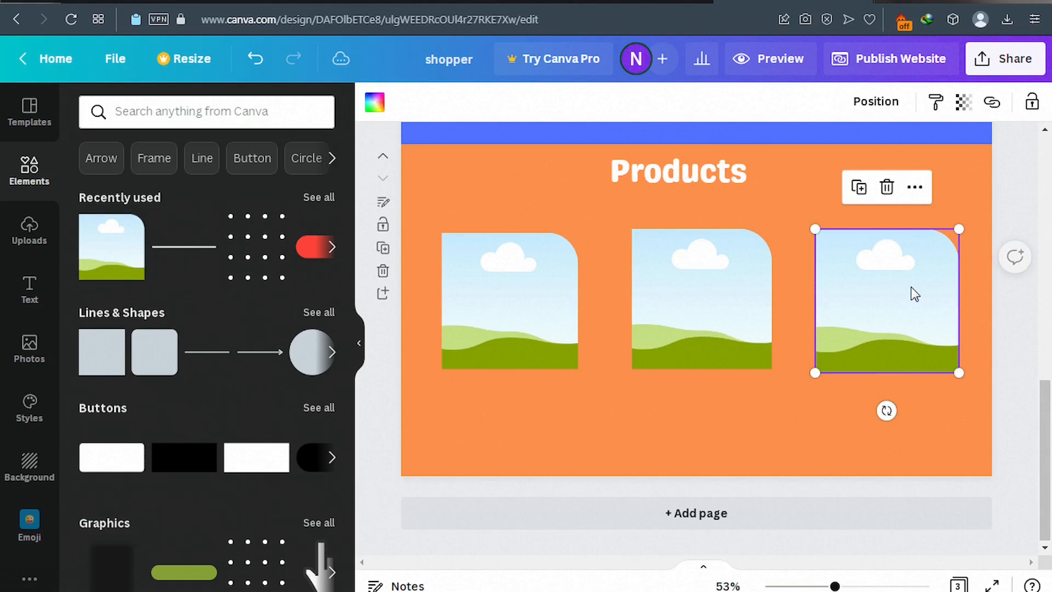
# Resize all three frames to about 295 by 295 and level their tops.
pyautogui.moveTo(959, 229); pyautogui.dragTo(942, 246)
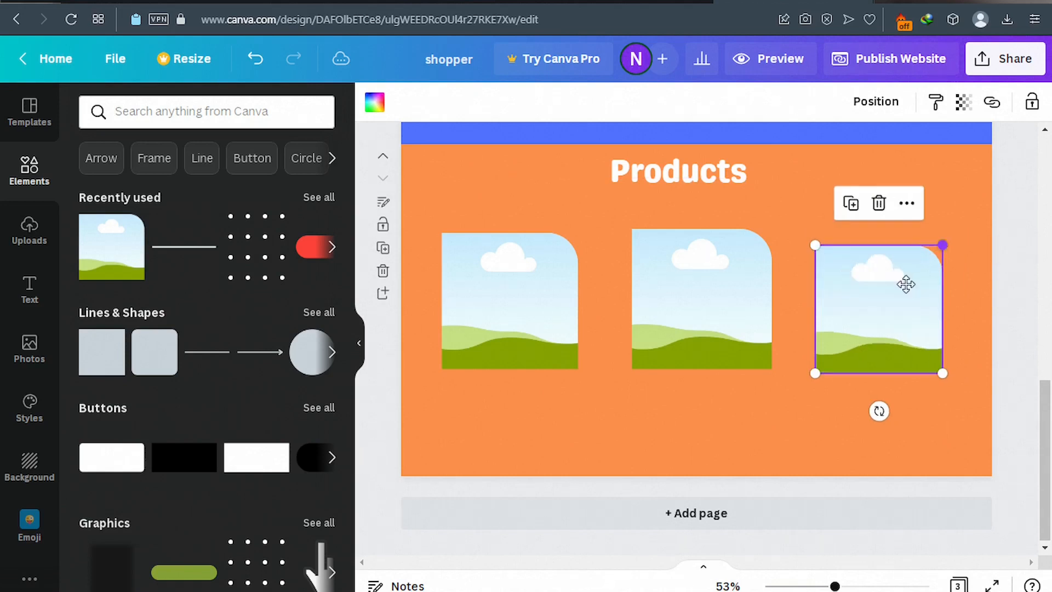
pyautogui.moveTo(906, 284); pyautogui.dragTo(907, 282)
pyautogui.click(726, 299)
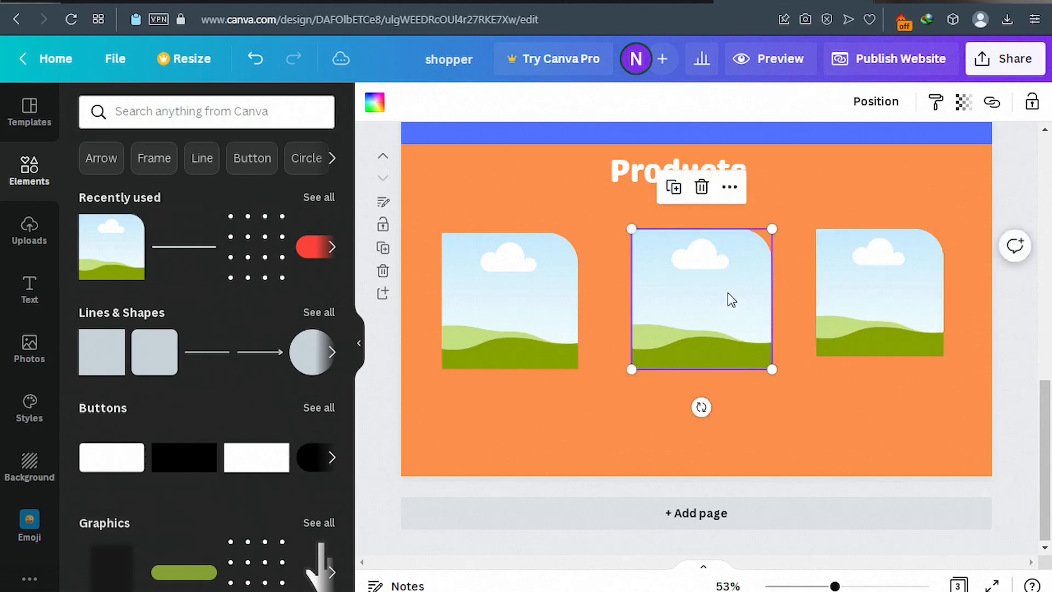
pyautogui.moveTo(727, 292); pyautogui.dragTo(728, 285)
pyautogui.moveTo(773, 216); pyautogui.dragTo(761, 228)
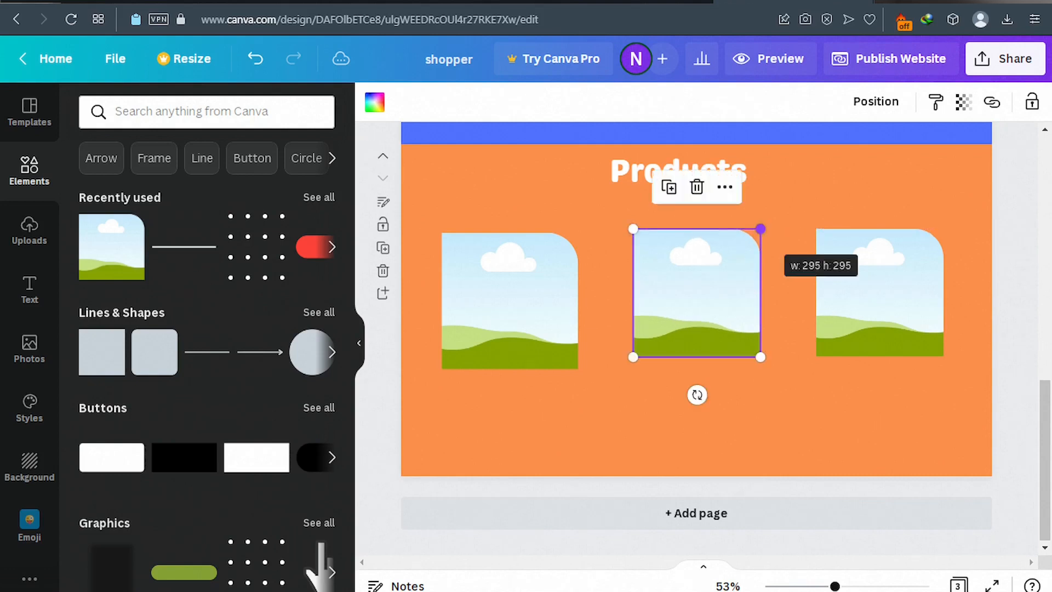
pyautogui.click(561, 282)
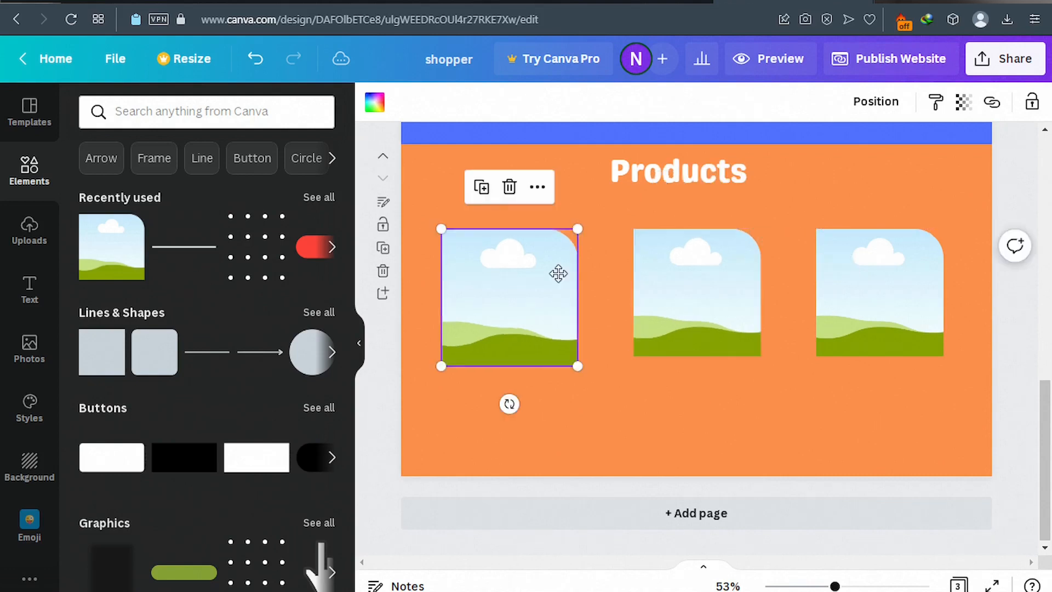
pyautogui.moveTo(575, 230); pyautogui.dragTo(571, 235)
pyautogui.moveTo(540, 286)
pyautogui.mouseDown()
pyautogui.moveTo(544, 270)
pyautogui.moveTo(548, 279)
pyautogui.mouseUp()
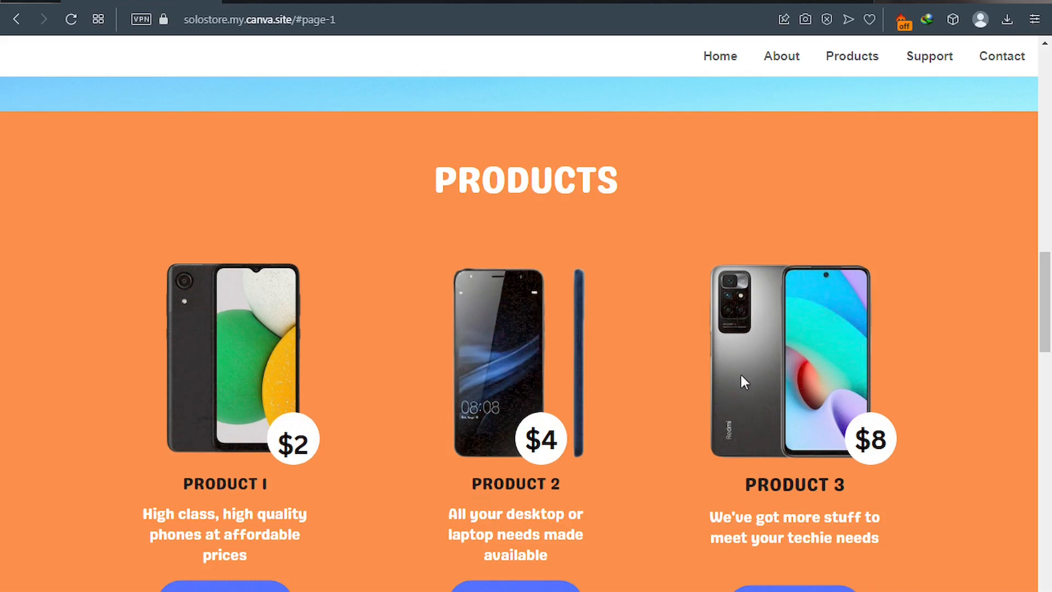
# Add three subheadings, one beneath each product image, and raise the images level above them.
pyautogui.click(751, 2)
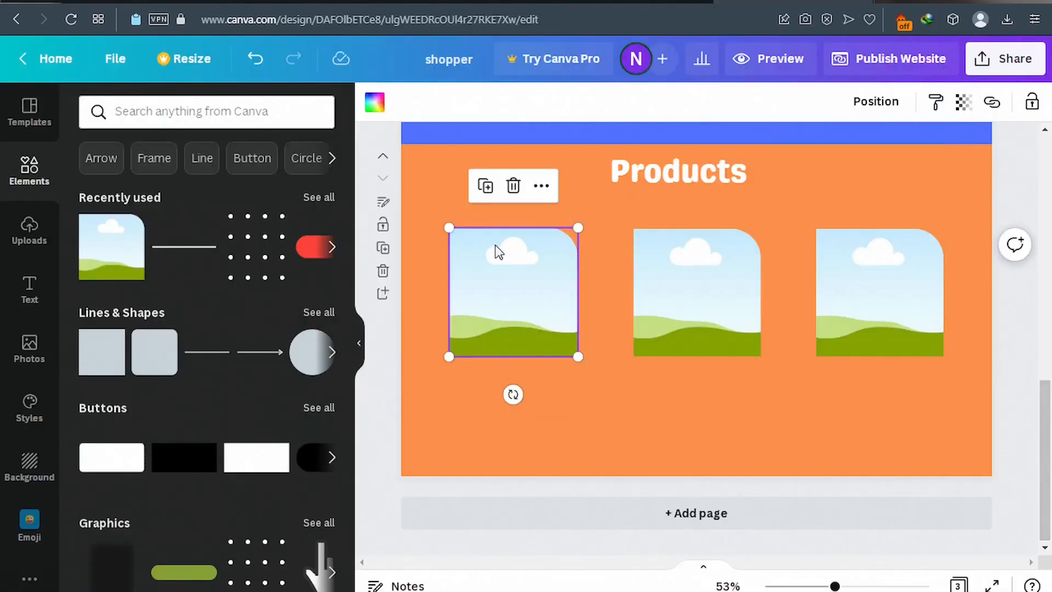
pyautogui.click(32, 296)
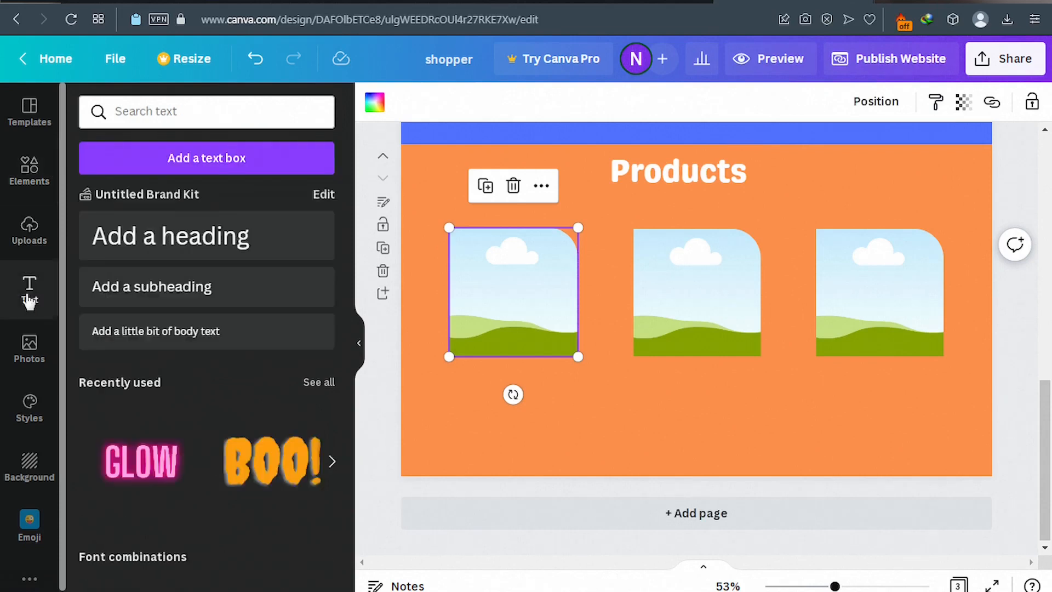
pyautogui.click(157, 293)
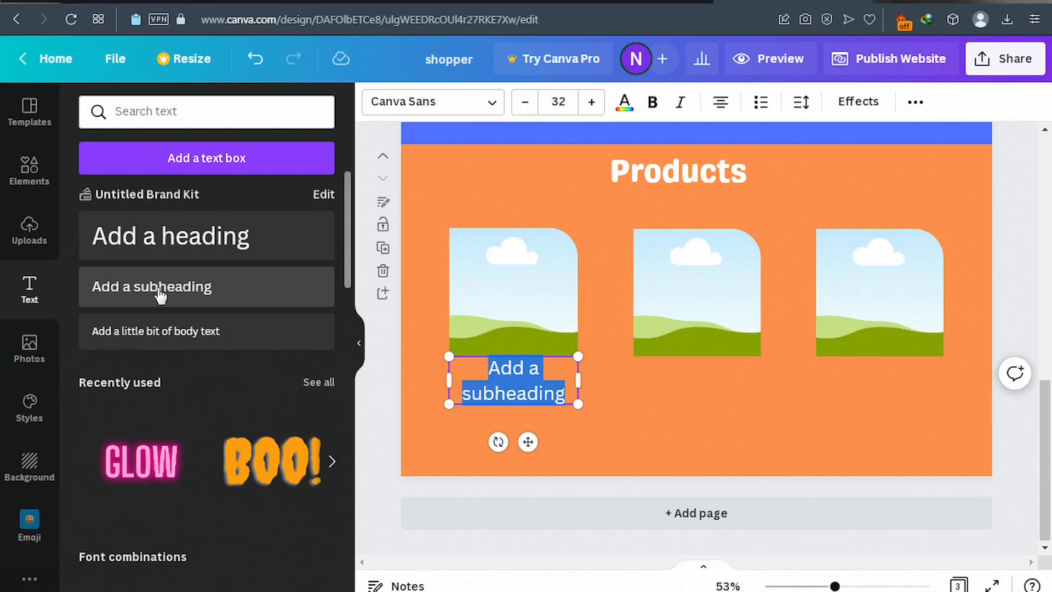
pyautogui.click(159, 296)
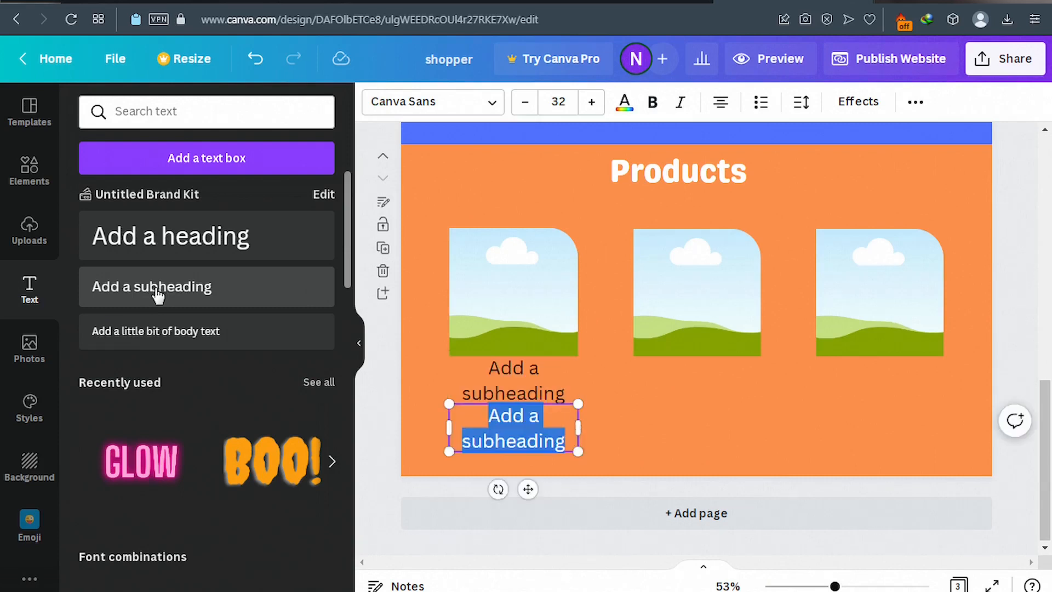
pyautogui.click(157, 296)
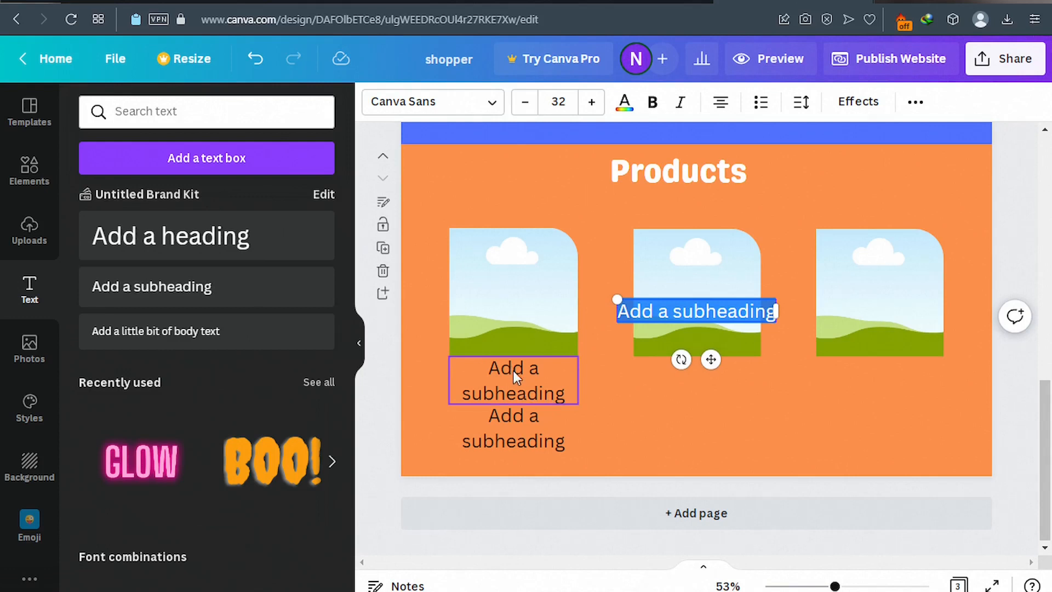
pyautogui.moveTo(511, 426); pyautogui.dragTo(897, 388)
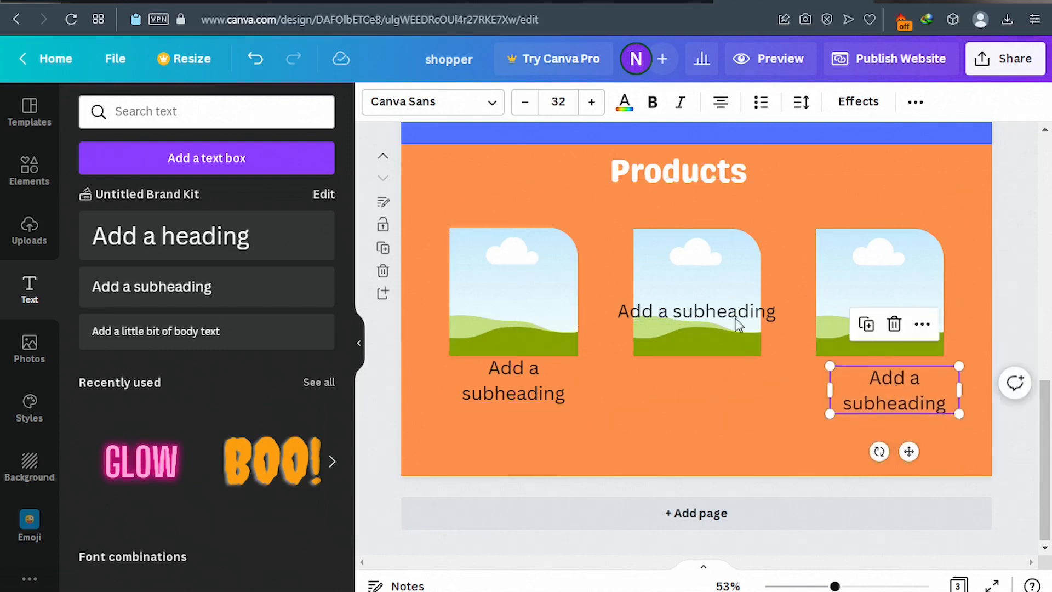
pyautogui.moveTo(729, 317); pyautogui.dragTo(720, 380)
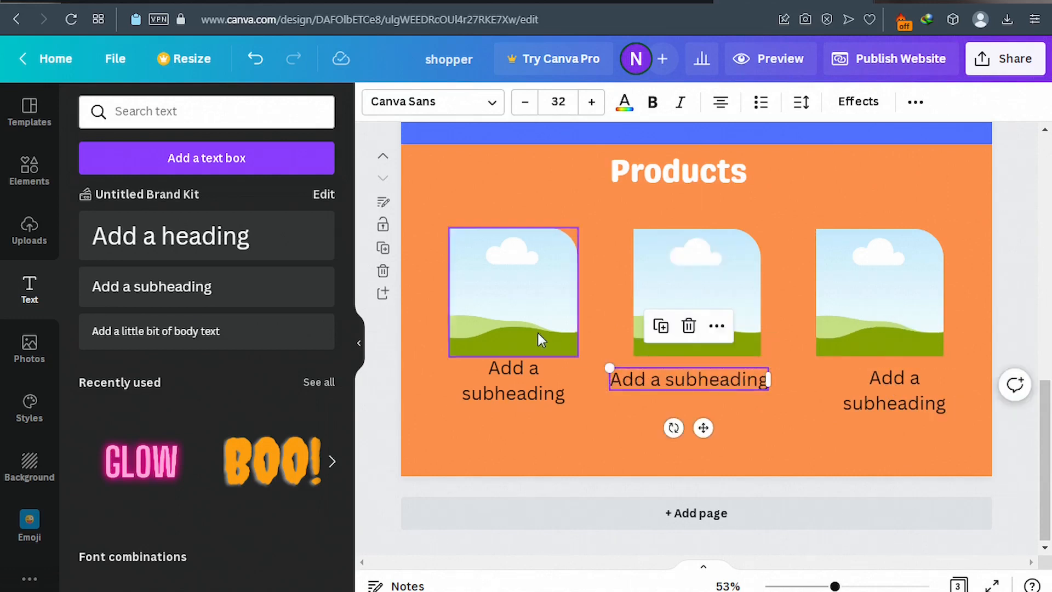
pyautogui.moveTo(533, 313); pyautogui.dragTo(531, 286)
pyautogui.moveTo(678, 296); pyautogui.dragTo(681, 278)
pyautogui.moveTo(897, 301); pyautogui.dragTo(883, 282)
# Relabel the left subheading as 'Item1'.
pyautogui.click(520, 381)
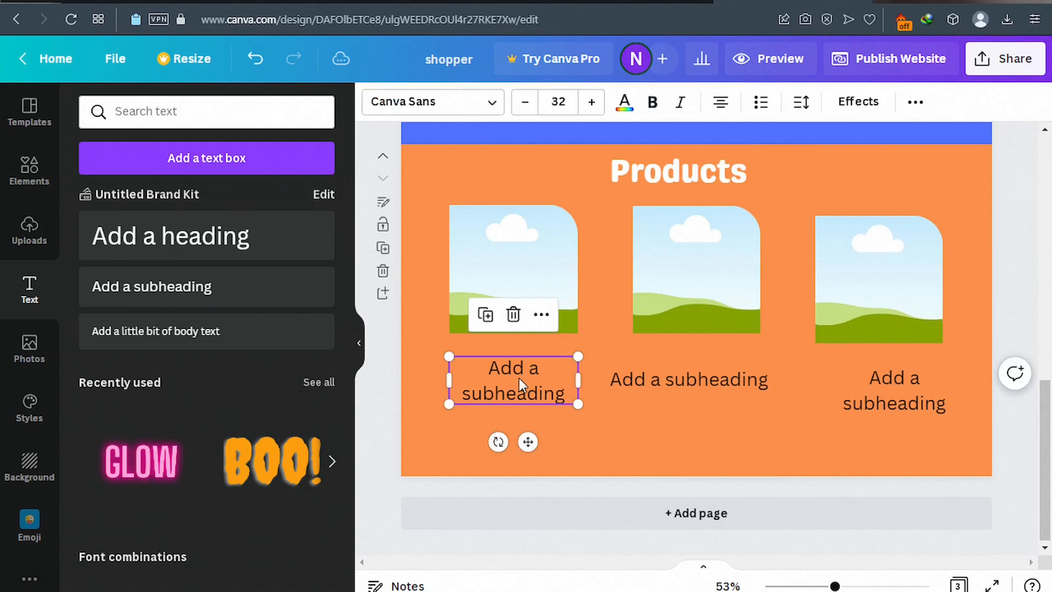
pyautogui.click(518, 378)
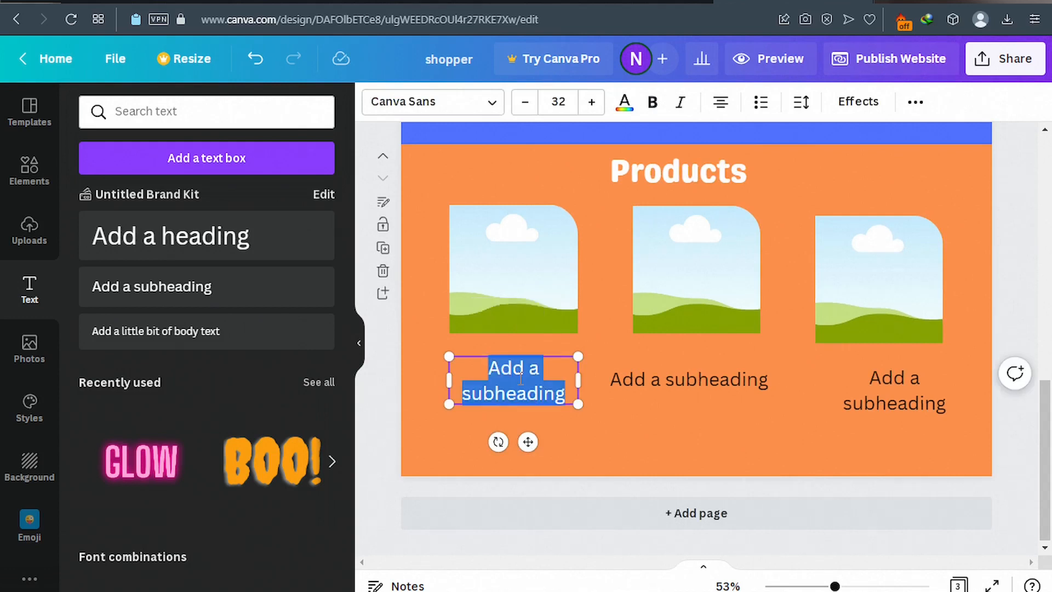
pyautogui.write('Ite')
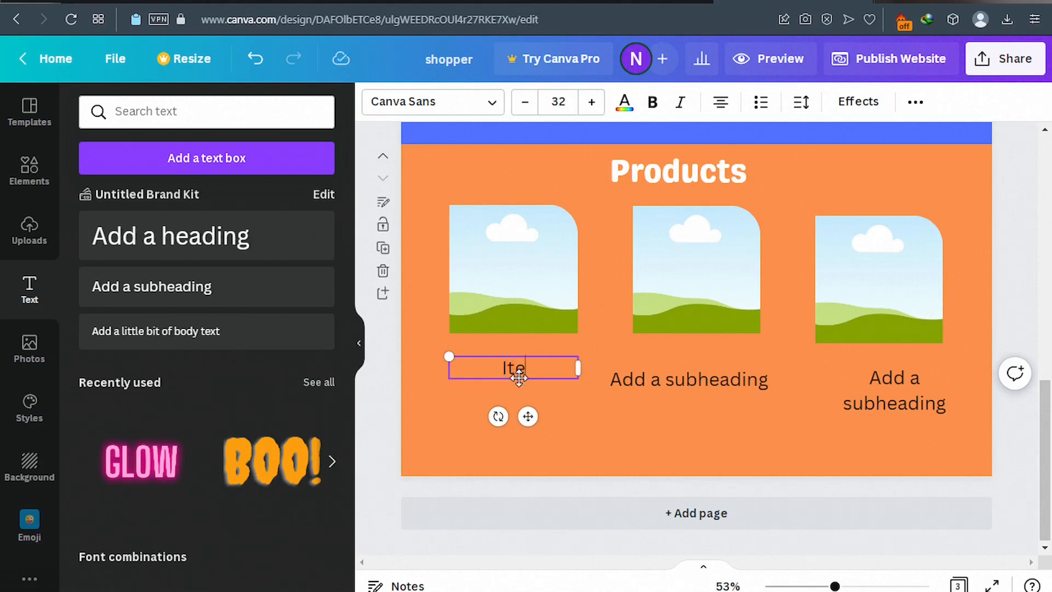
pyautogui.write('m1')
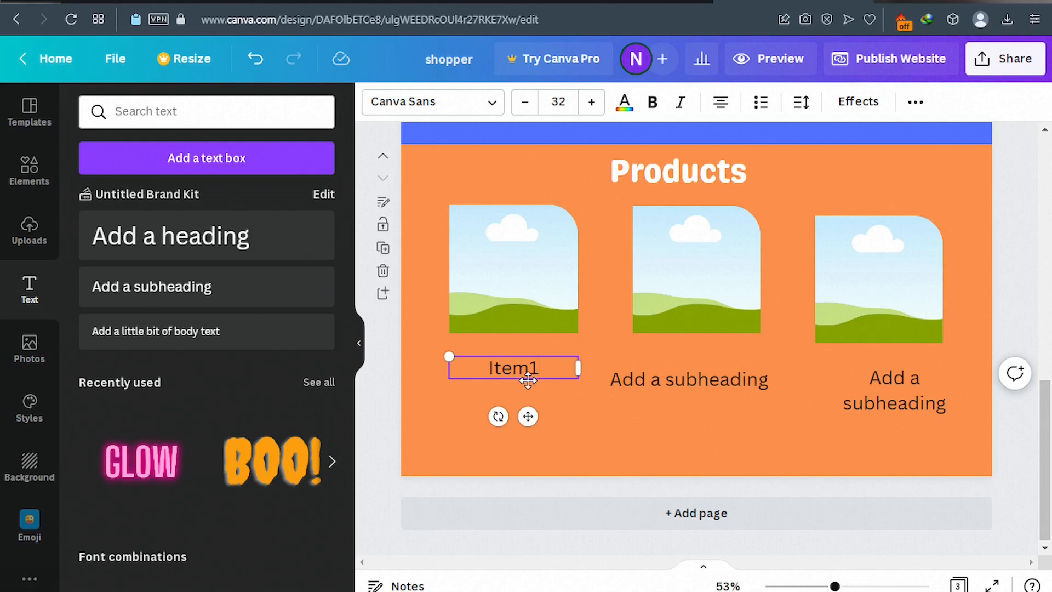
# Relabel the middle and right captions Item2 and Item3 and line all three captions up level.
pyautogui.moveTo(528, 416); pyautogui.dragTo(529, 412)
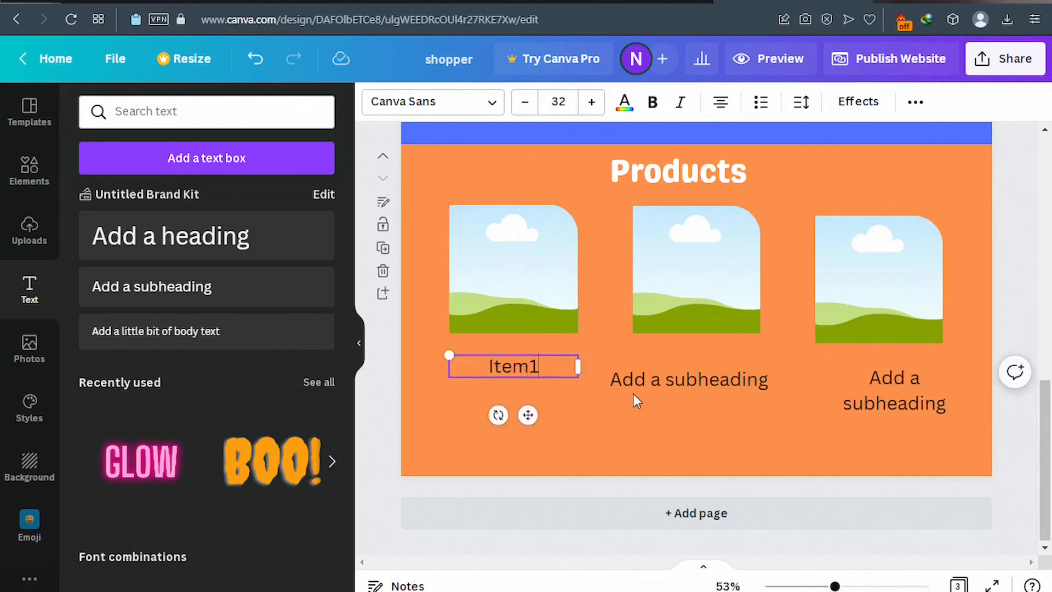
pyautogui.click(653, 378)
pyautogui.click(662, 379)
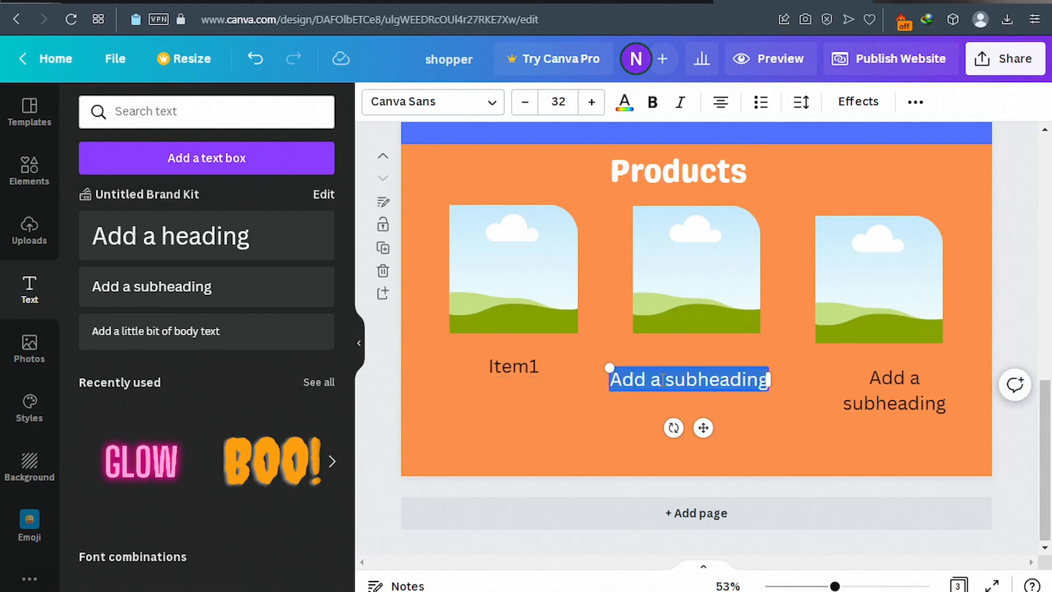
pyautogui.press('BackSpace')
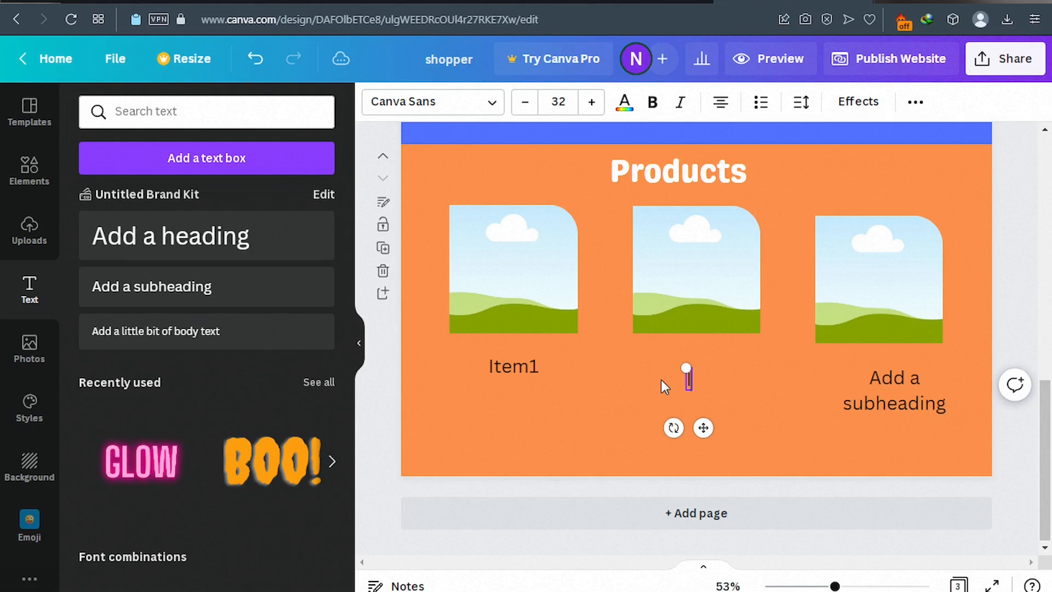
pyautogui.write('Item2')
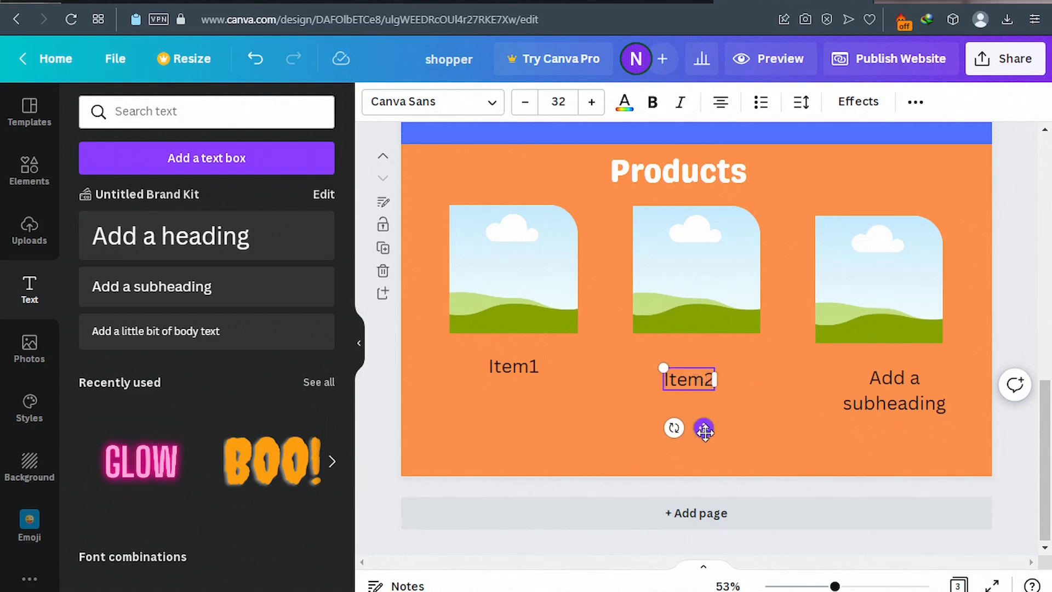
pyautogui.moveTo(703, 425); pyautogui.dragTo(703, 417)
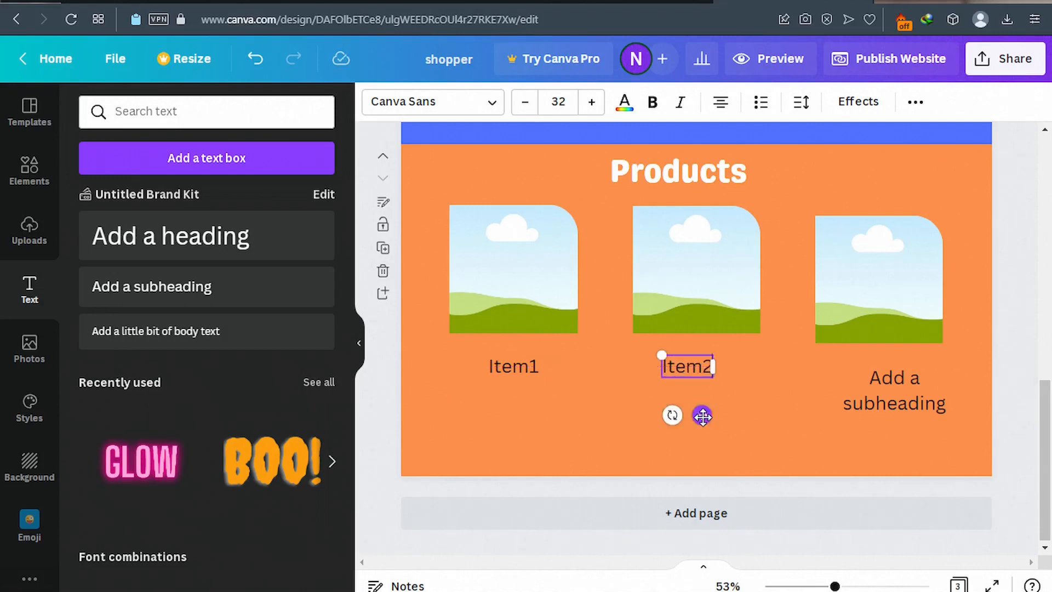
pyautogui.click(910, 390)
pyautogui.click(911, 391)
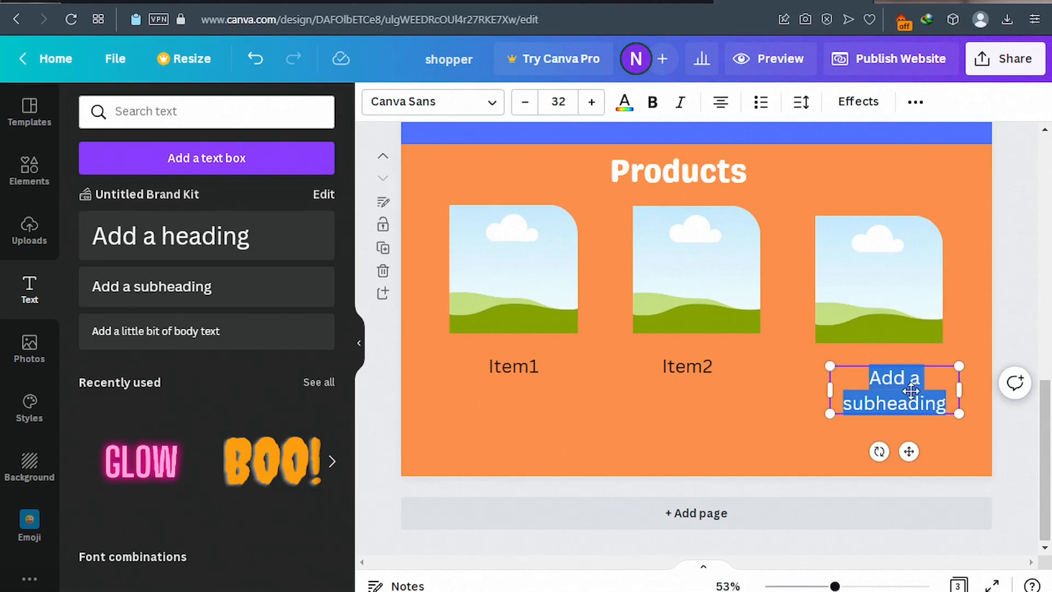
pyautogui.write('Item')
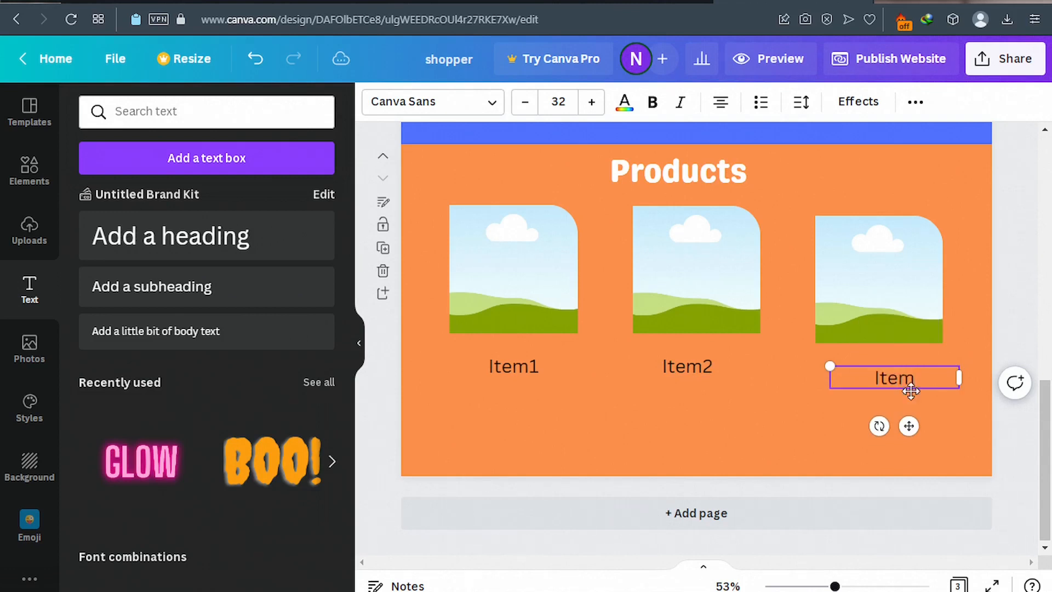
pyautogui.write('3')
pyautogui.moveTo(910, 425); pyautogui.dragTo(905, 413)
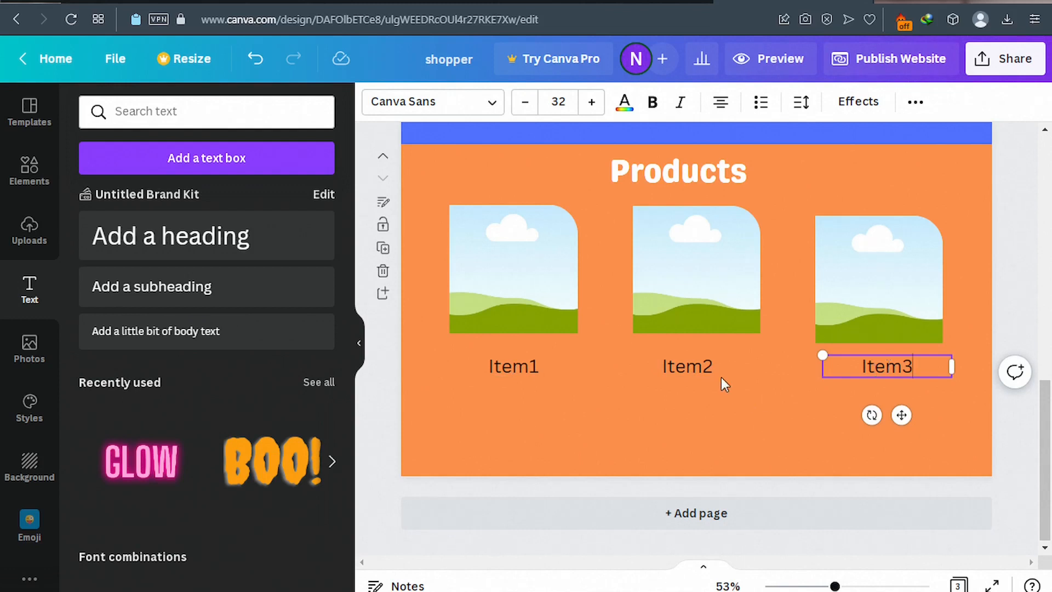
# Shift the Products heading slightly to the right.
pyautogui.click(688, 173)
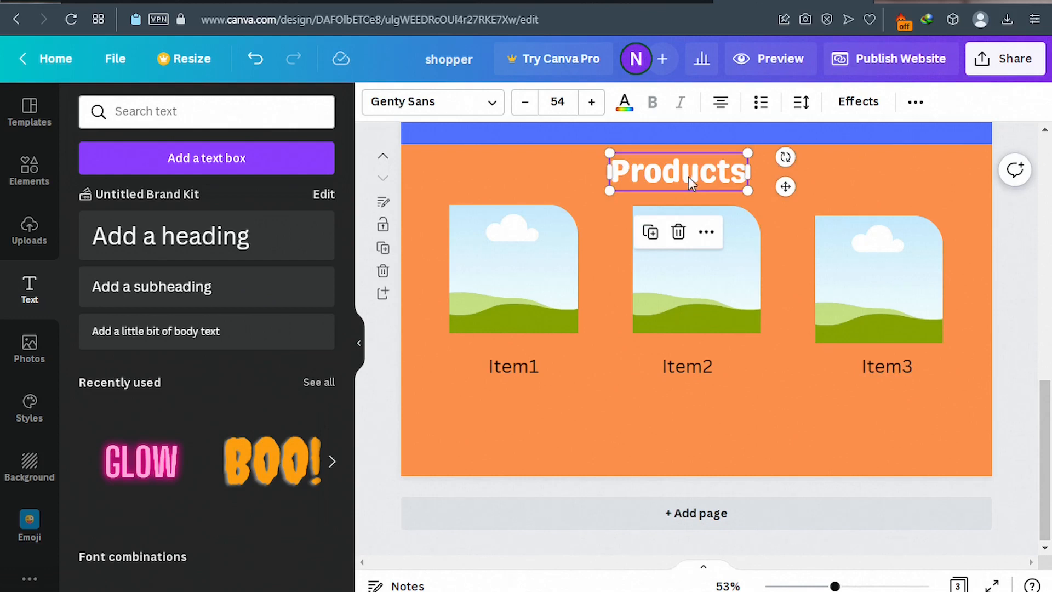
pyautogui.moveTo(692, 179); pyautogui.dragTo(704, 172)
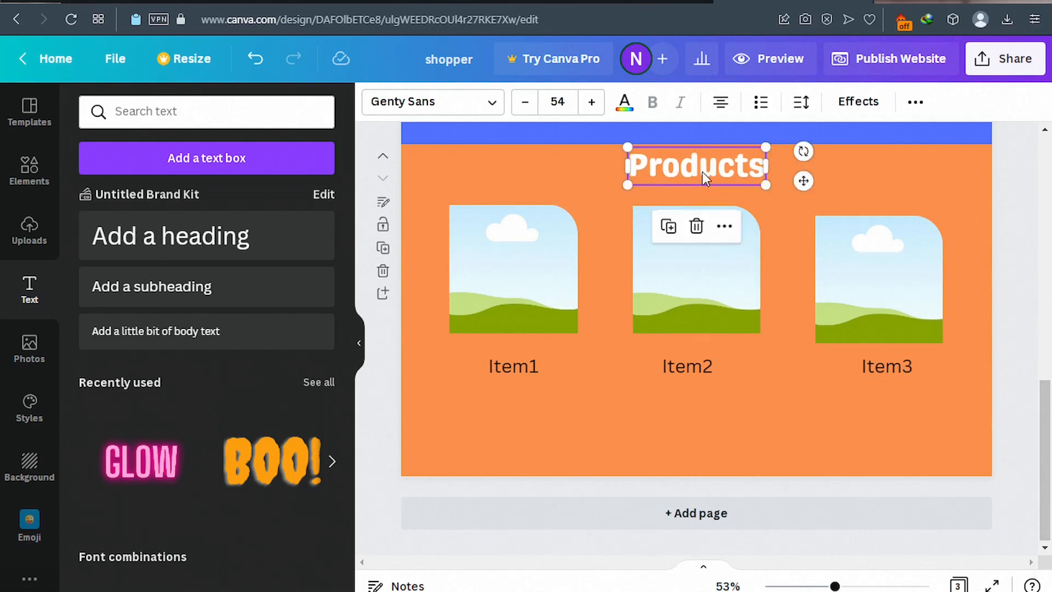
pyautogui.click(586, 177)
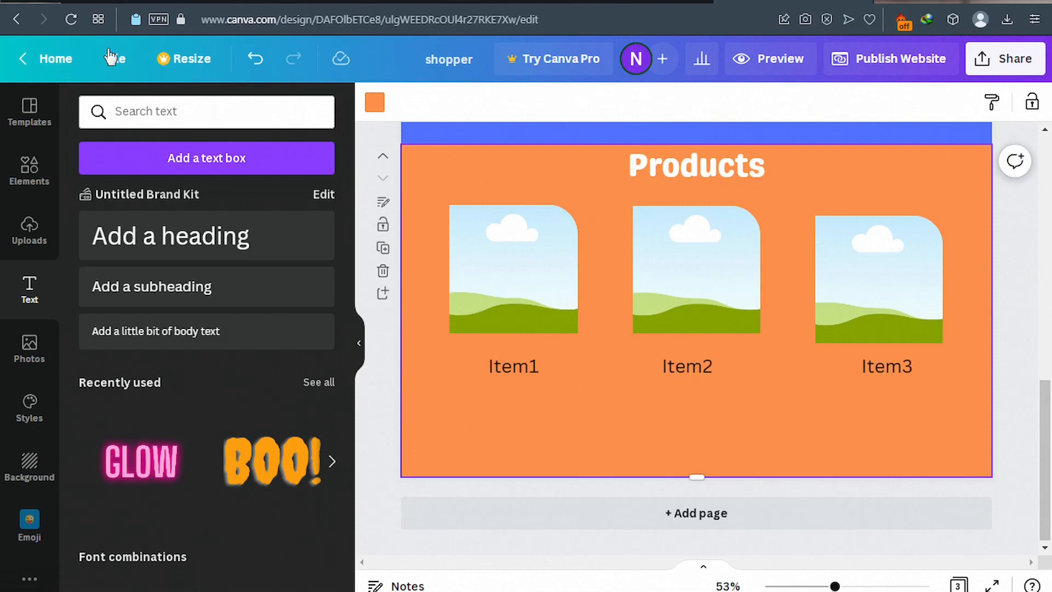
pyautogui.click(115, 3)
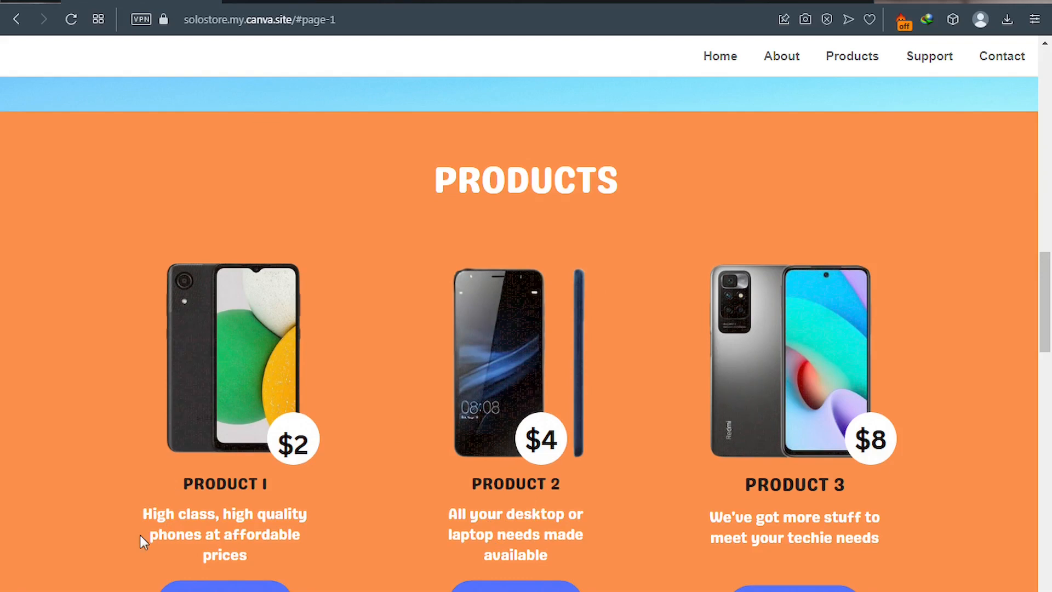
# Copy Product 1's description from the published solostore site and return to the Canva editor.
pyautogui.moveTo(141, 517); pyautogui.dragTo(249, 559)
pyautogui.click(219, 478)
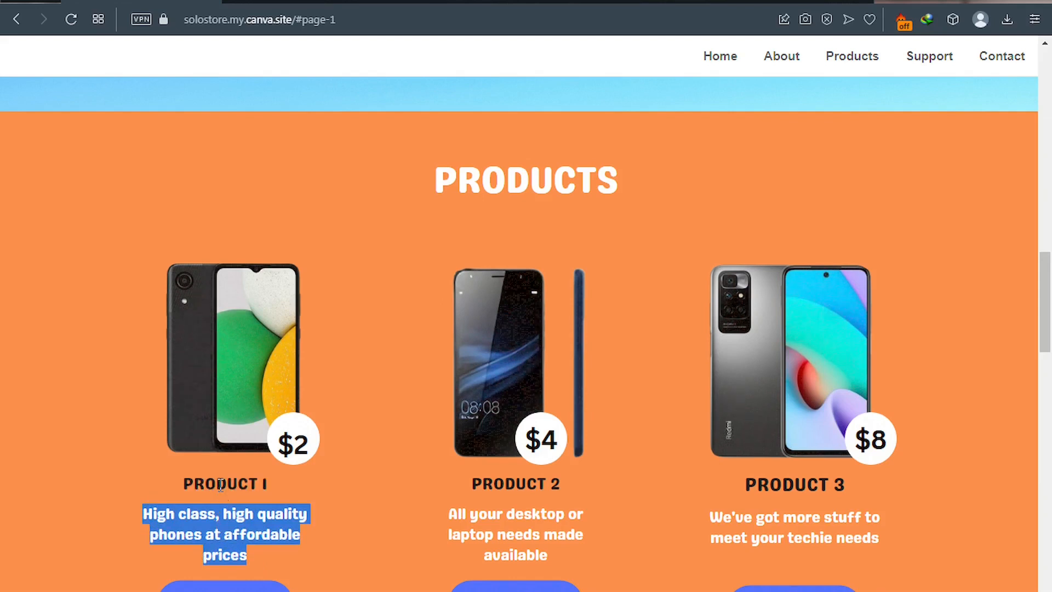
pyautogui.hotkey('ctrl', 'Tab')
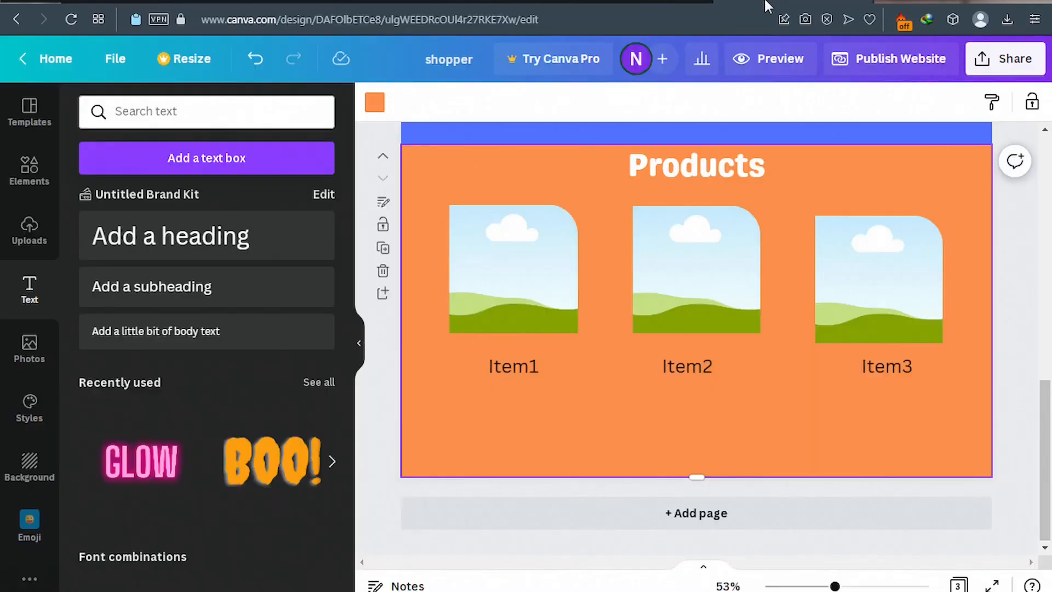
# Add three body text boxes and move one down toward the captions.
pyautogui.click(160, 340)
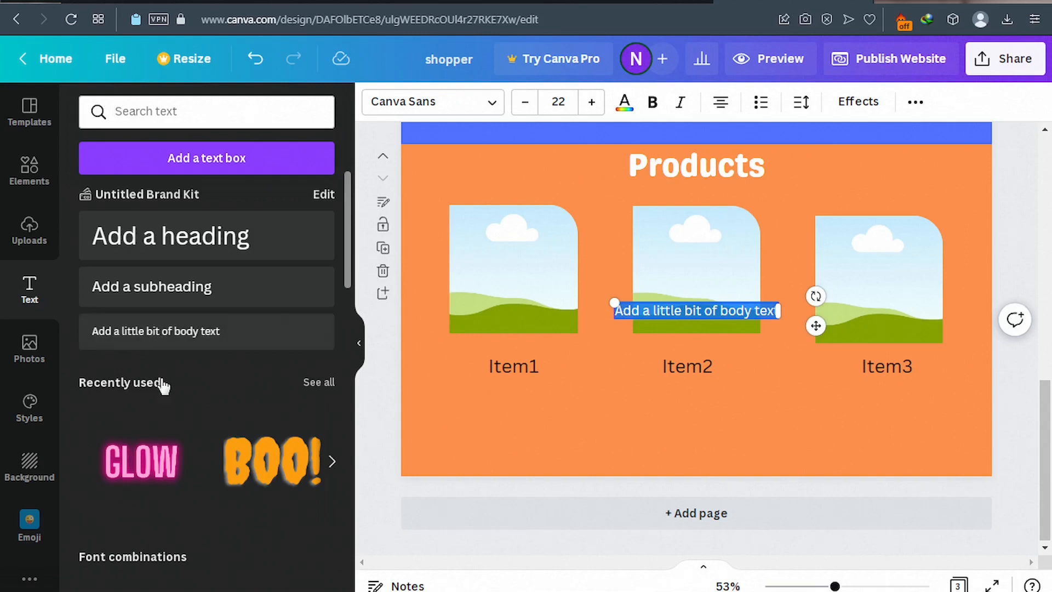
pyautogui.click(156, 343)
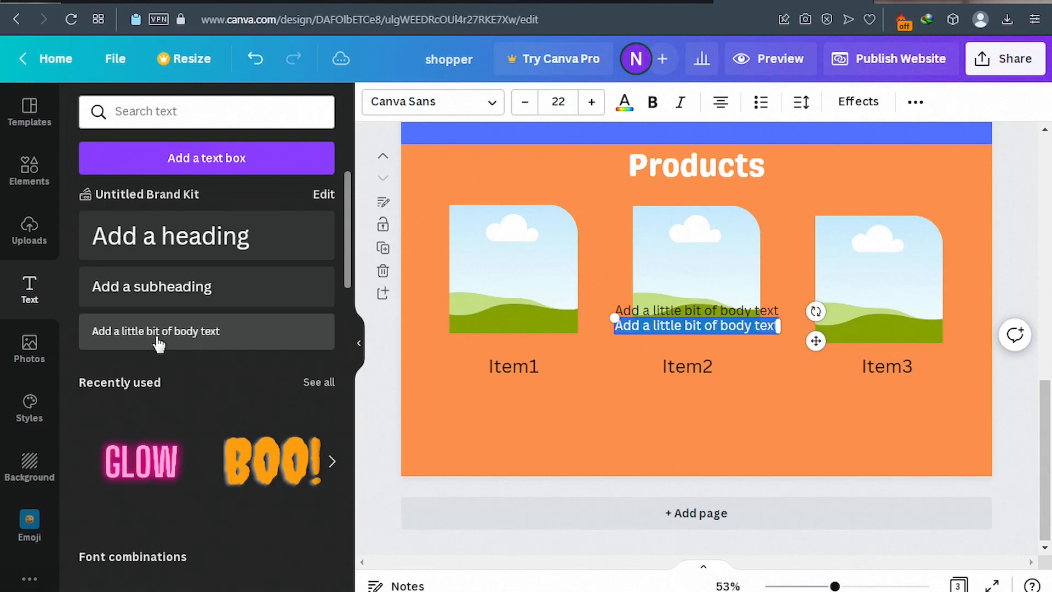
pyautogui.click(158, 344)
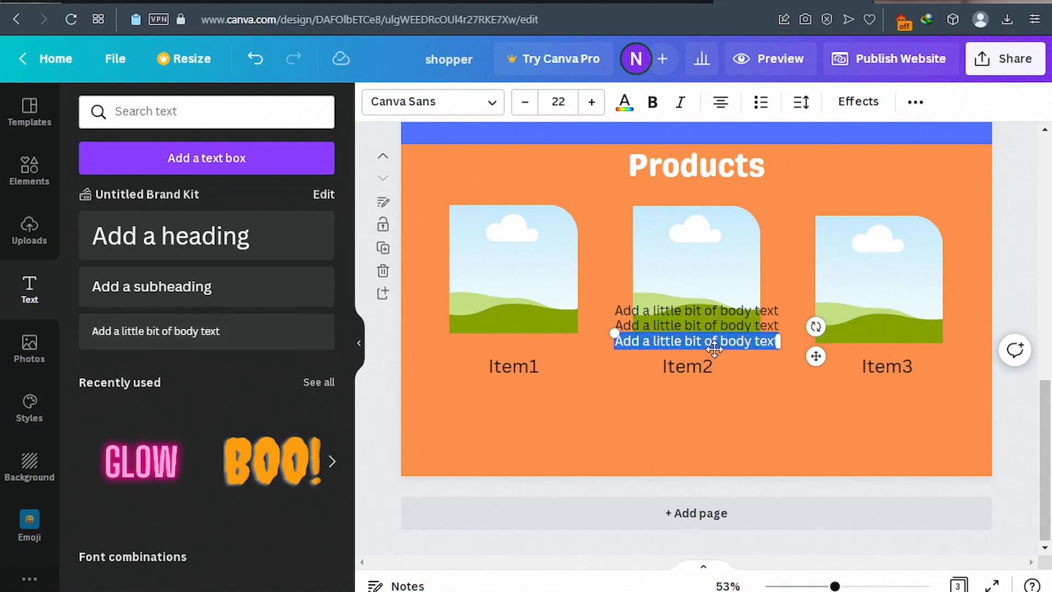
pyautogui.moveTo(813, 359); pyautogui.dragTo(636, 405)
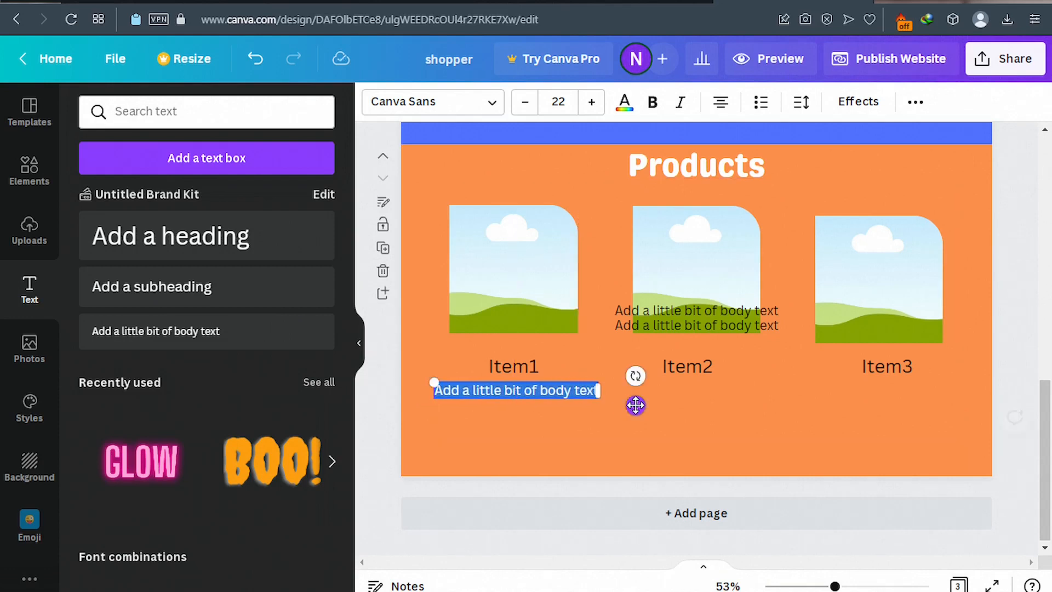
# Paste the phone description under Item1, trim and narrow it, and move another box under Item2.
pyautogui.click(538, 391)
pyautogui.tripleClick(537, 391)
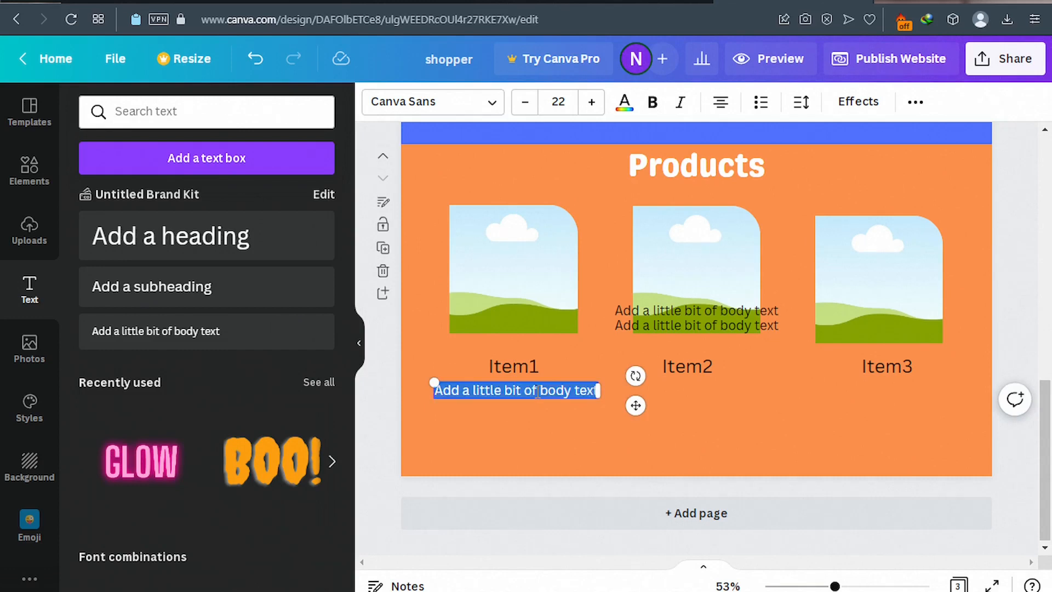
pyautogui.hotkey('ctrl', 'v')
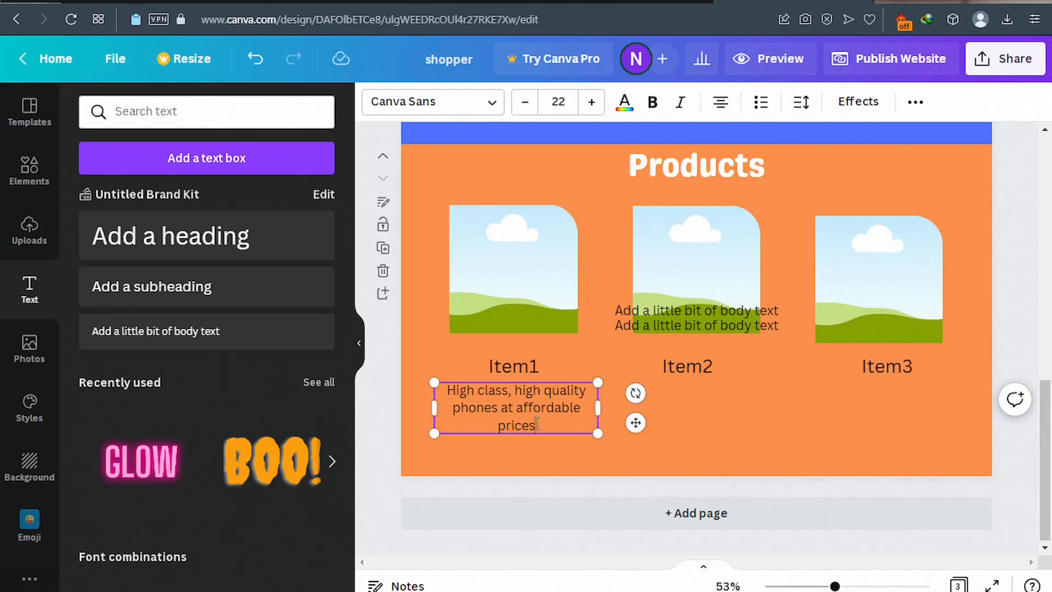
pyautogui.press('BackSpace')
pyautogui.press('BackSpace')
pyautogui.press('BackSpace')
pyautogui.press('BackSpace')
pyautogui.press('BackSpace')
pyautogui.press('BackSpace')
pyautogui.press('BackSpace')
pyautogui.press('BackSpace')
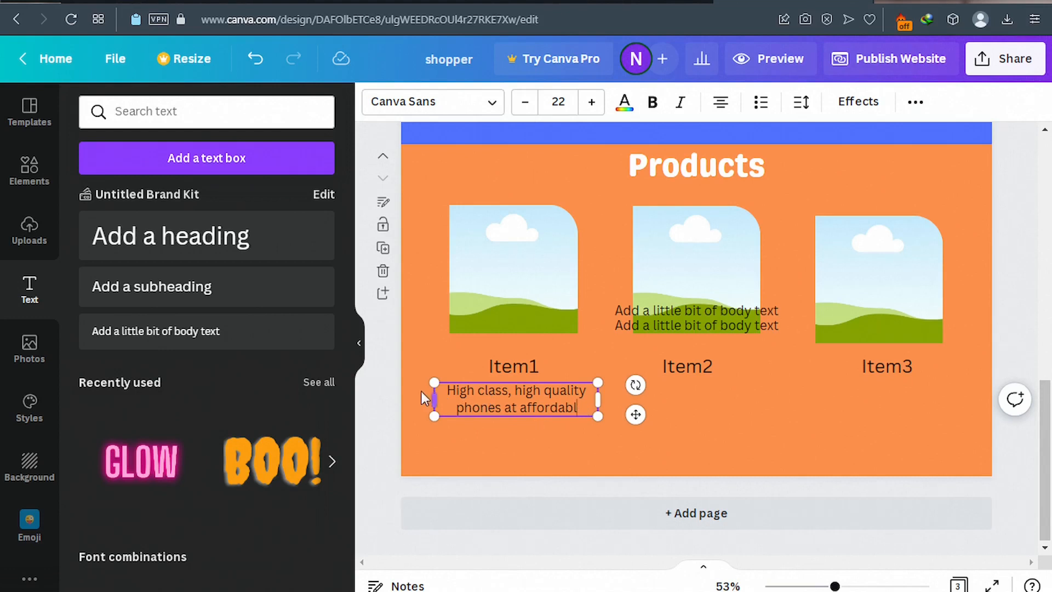
pyautogui.moveTo(433, 401); pyautogui.dragTo(454, 402)
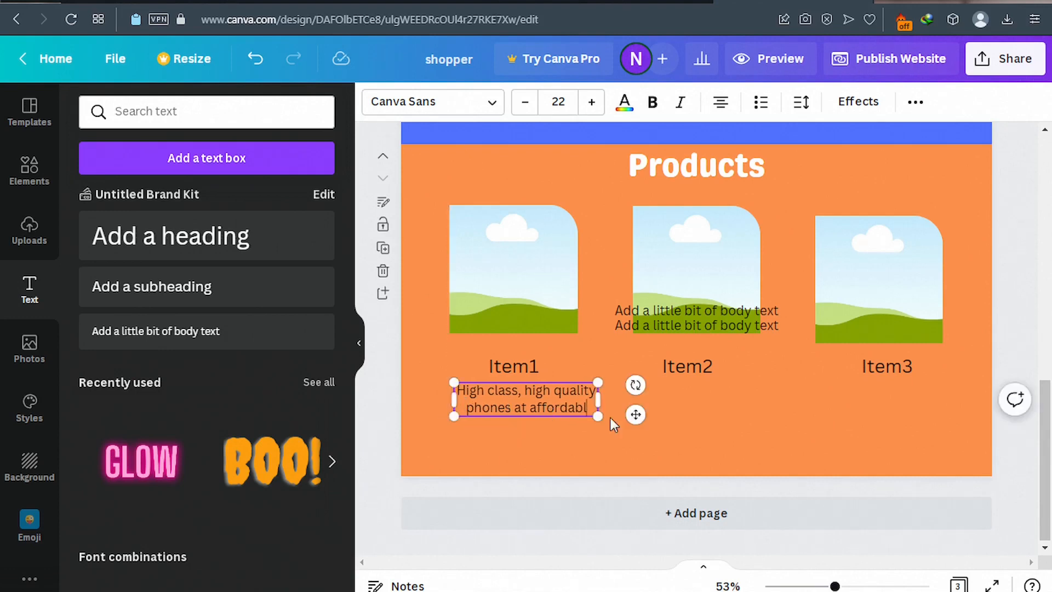
pyautogui.moveTo(635, 414); pyautogui.dragTo(631, 416)
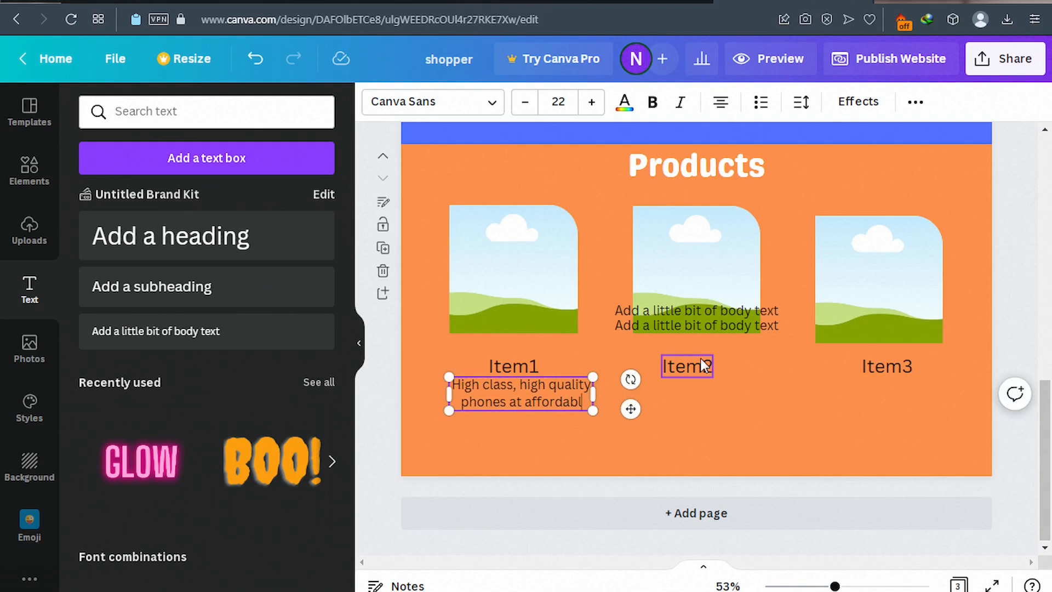
pyautogui.moveTo(722, 326); pyautogui.dragTo(711, 406)
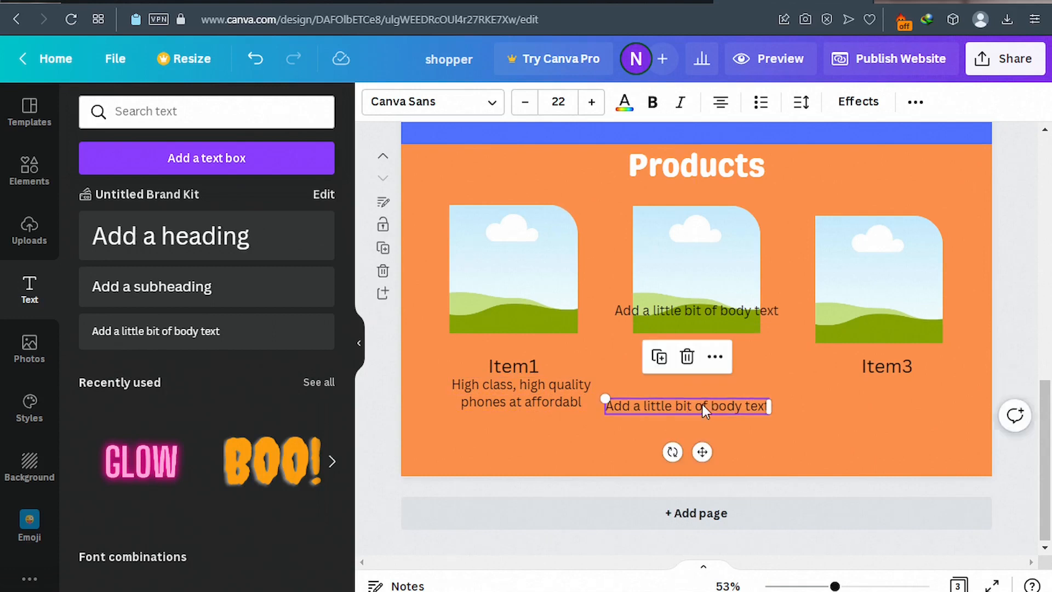
# Replace the Item2 placeholder with 'High class, high quality phones at affordable'.
pyautogui.click(704, 406)
pyautogui.doubleClick(703, 406)
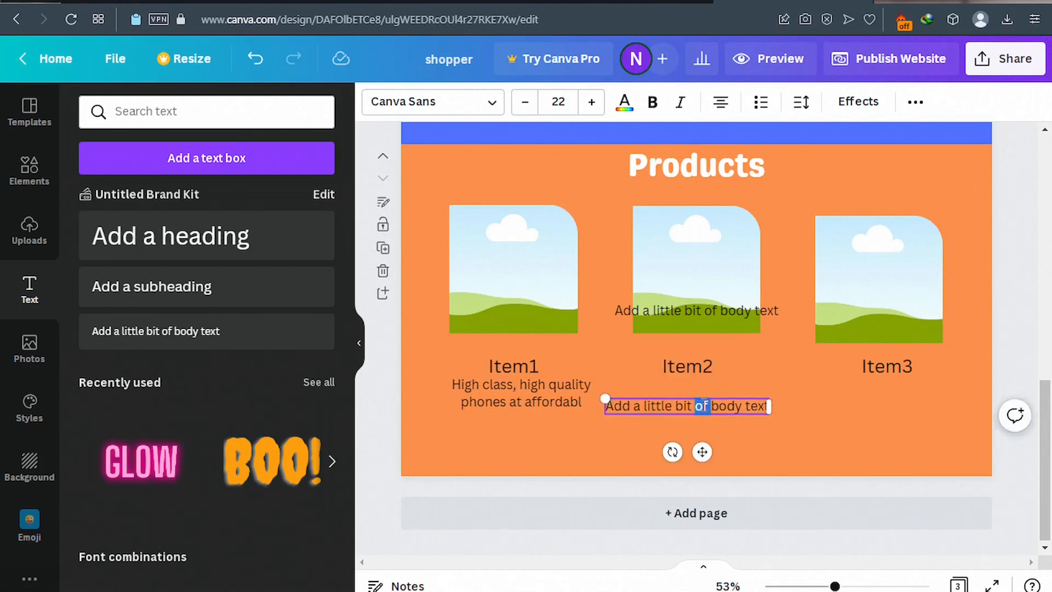
pyautogui.tripleClick(704, 406)
pyautogui.doubleClick(698, 406)
pyautogui.tripleClick(698, 405)
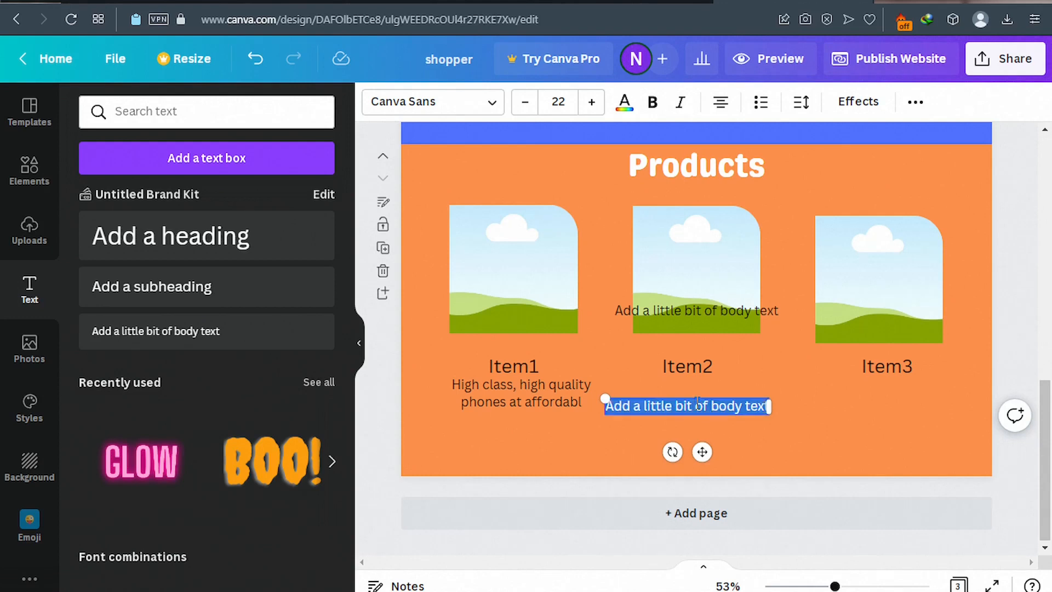
pyautogui.hotkey('ctrl', 'v')
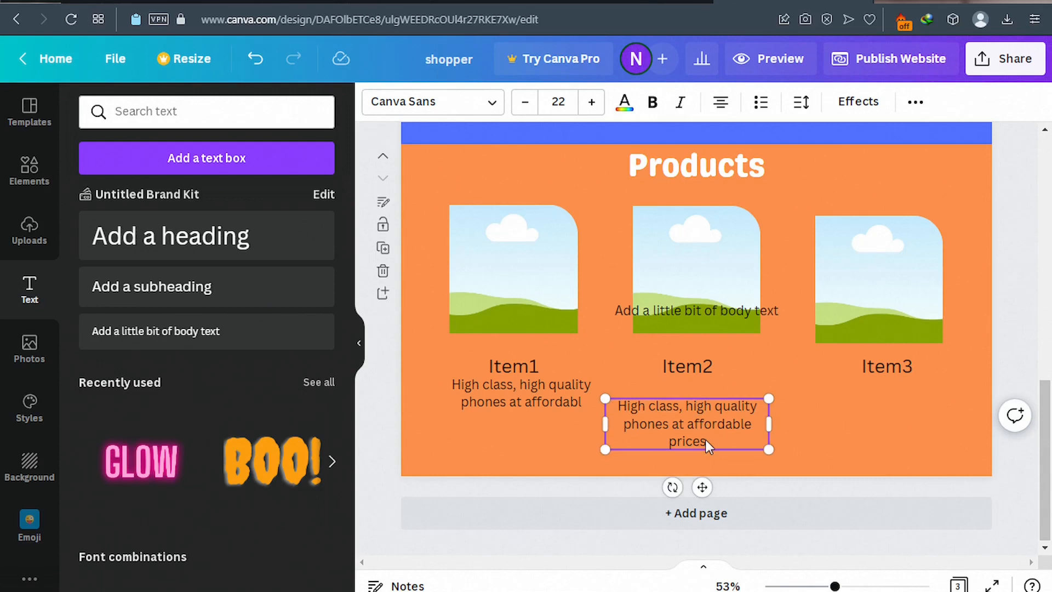
pyautogui.press('BackSpace')
pyautogui.press('BackSpace')
pyautogui.press('BackSpace')
pyautogui.press('BackSpace')
pyautogui.press('BackSpace')
pyautogui.press('BackSpace')
pyautogui.press('BackSpace')
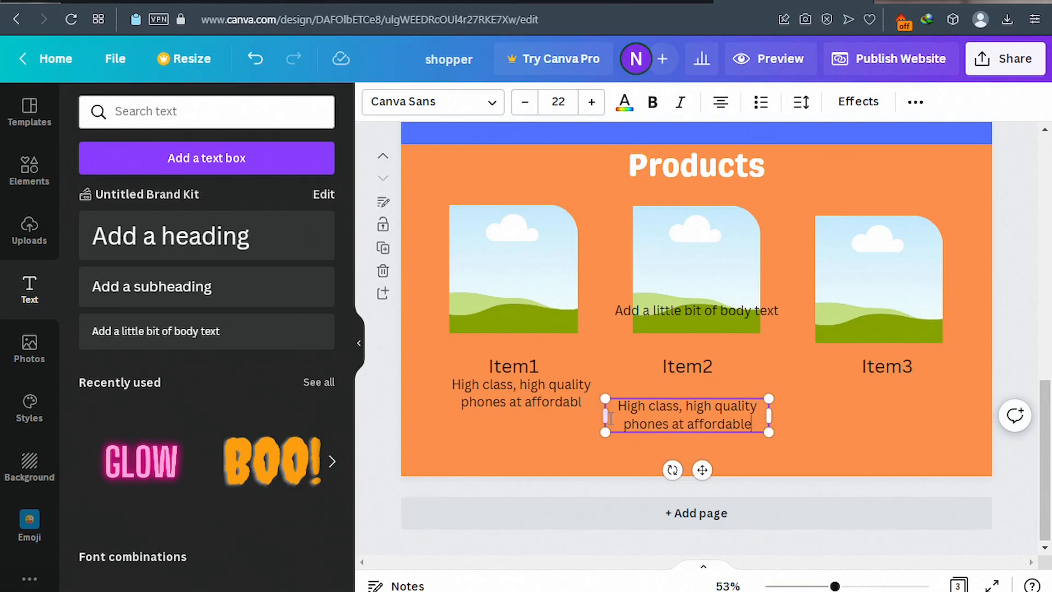
# Narrow the Item2 description, move it up under Item2, and place a body box under Item3.
pyautogui.moveTo(605, 415); pyautogui.dragTo(614, 414)
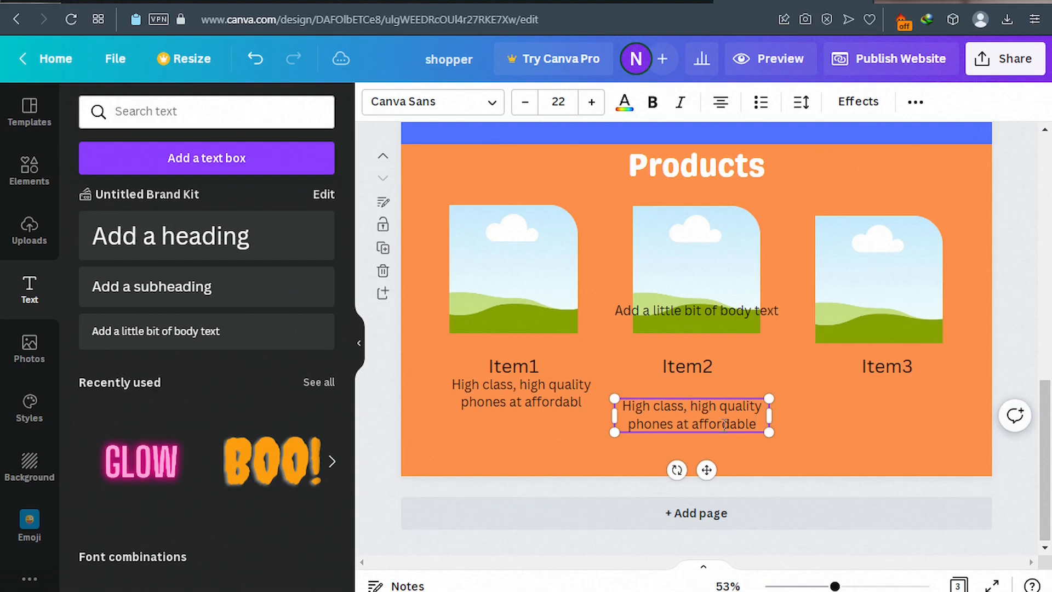
pyautogui.moveTo(706, 470)
pyautogui.mouseDown()
pyautogui.moveTo(707, 441)
pyautogui.moveTo(708, 450)
pyautogui.mouseUp()
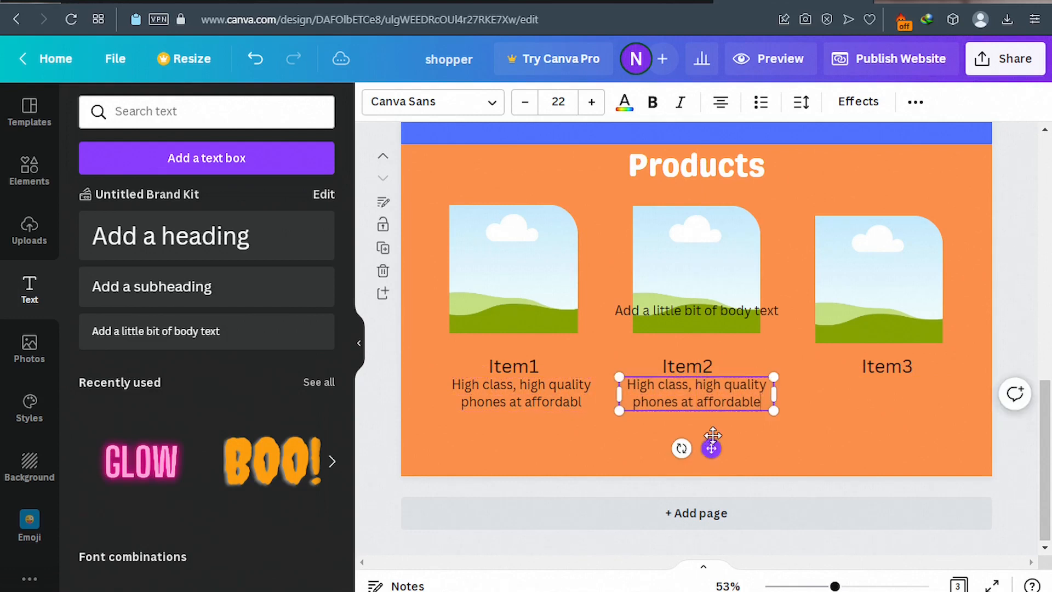
pyautogui.click(715, 311)
pyautogui.moveTo(734, 325); pyautogui.dragTo(902, 397)
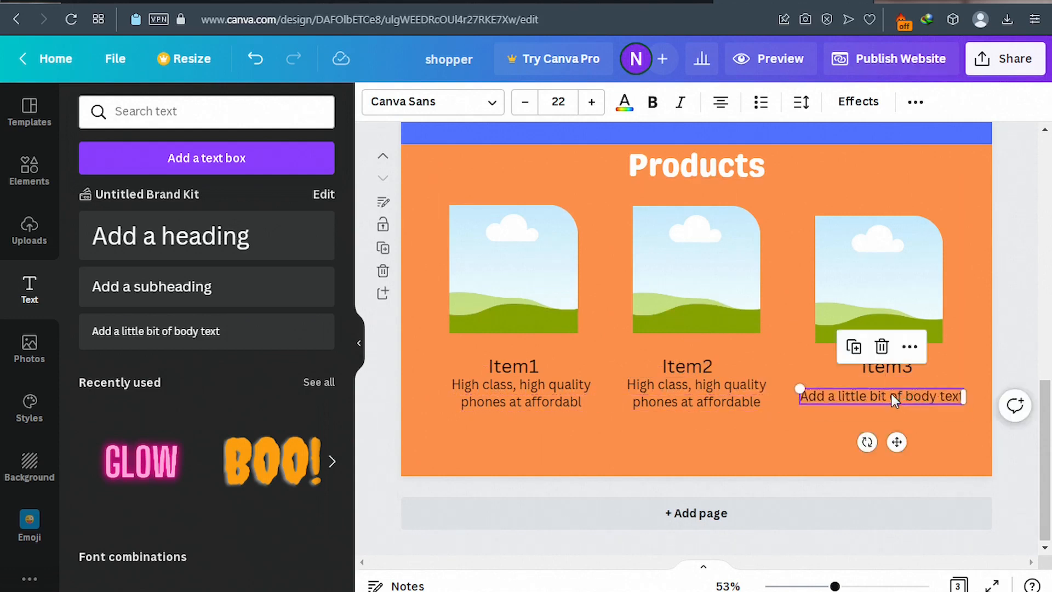
# Paste 'High class, high quality phones at affordable' under Item3, wrap it to two lines, and align it.
pyautogui.doubleClick(891, 393)
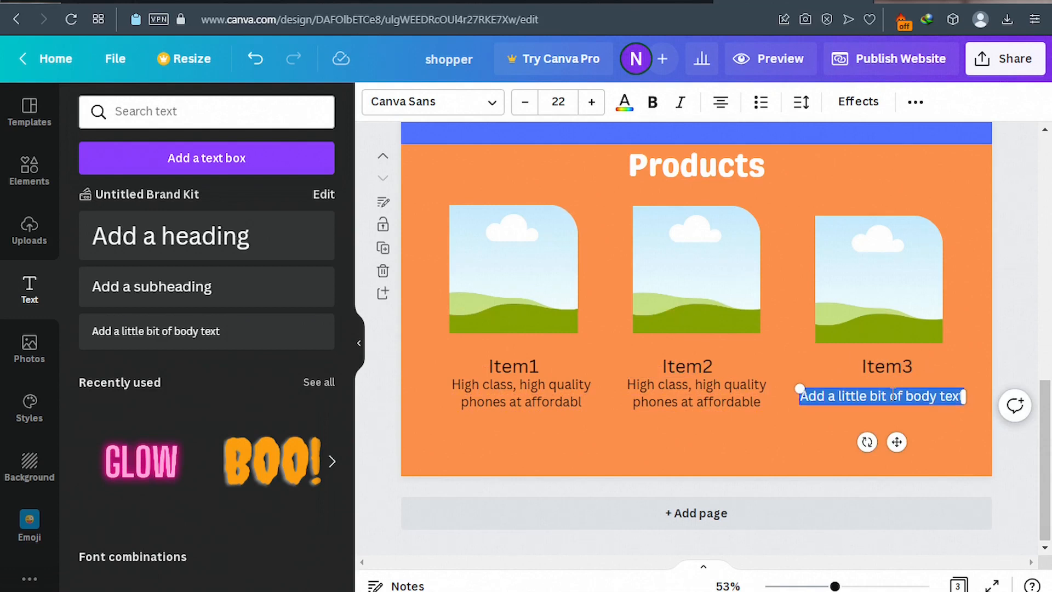
pyautogui.write('High class, high quality phones at affordable prices')
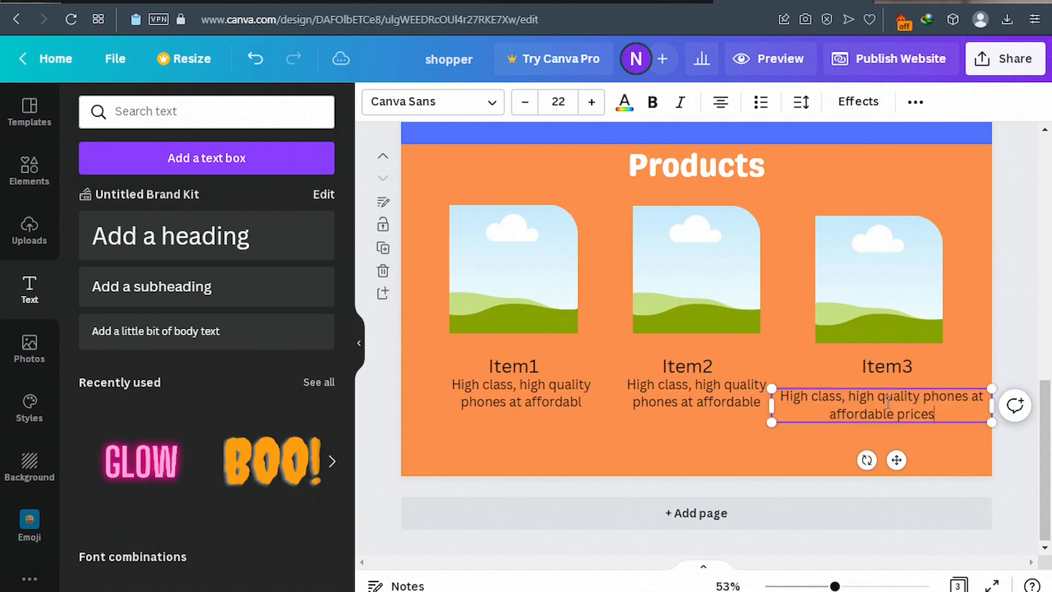
pyautogui.press('BackSpace')
pyautogui.press('BackSpace')
pyautogui.press('BackSpace')
pyautogui.press('BackSpace')
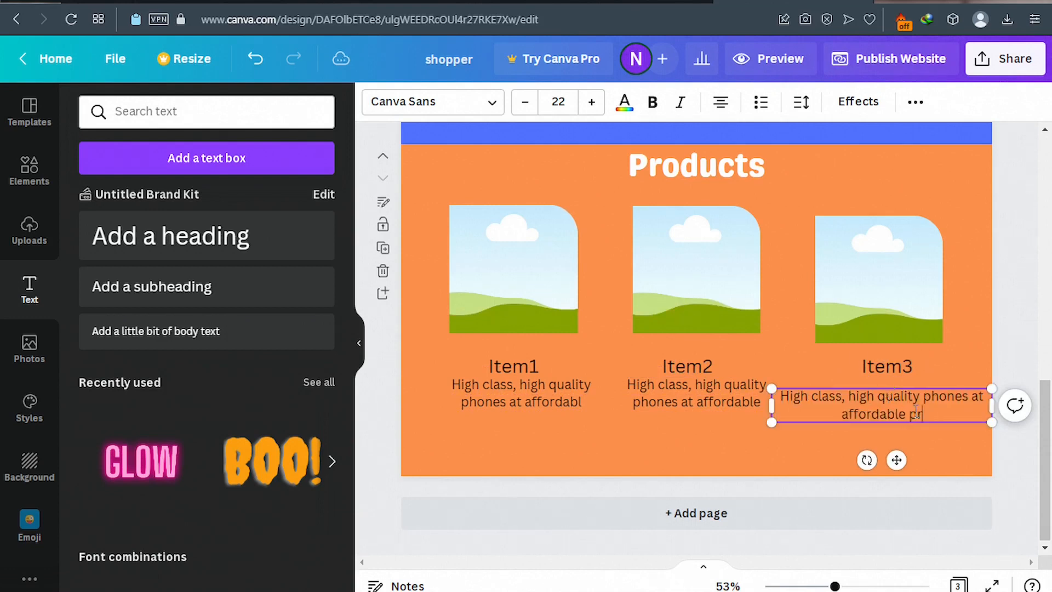
pyautogui.press('BackSpace')
pyautogui.press('BackSpace')
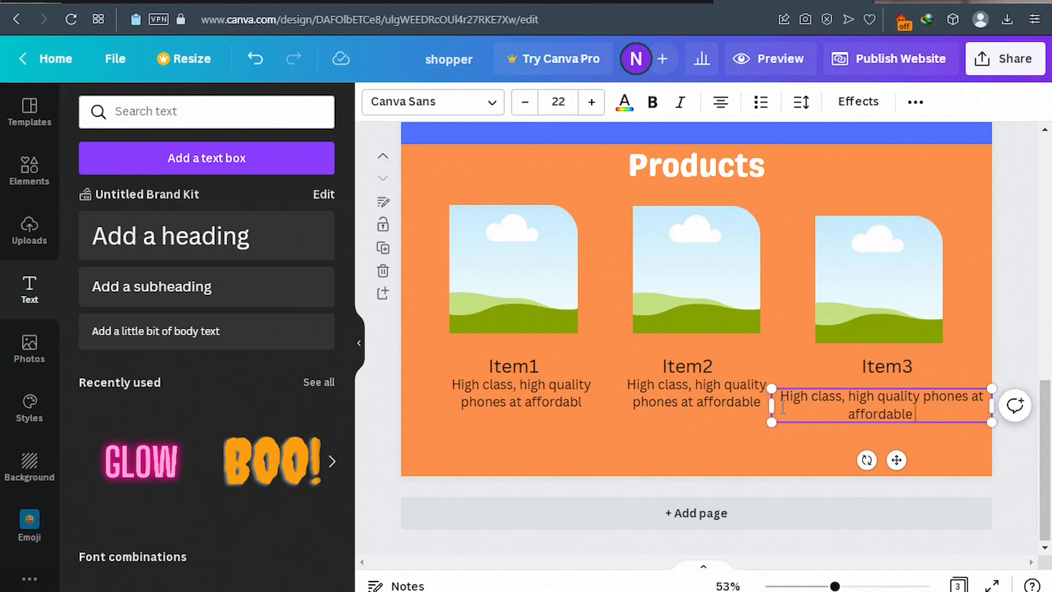
pyautogui.moveTo(771, 401); pyautogui.dragTo(808, 404)
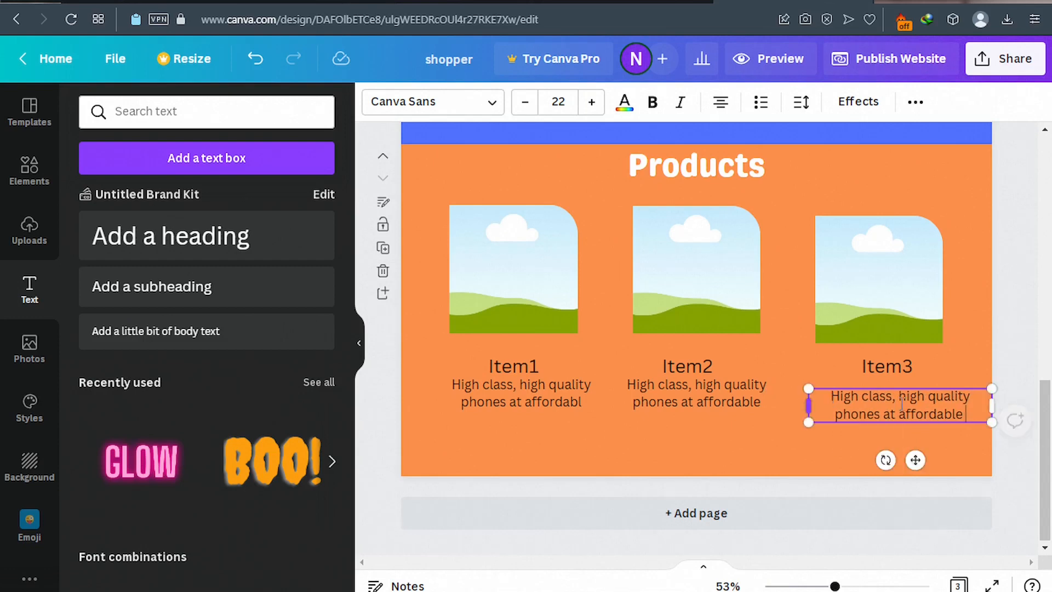
pyautogui.moveTo(922, 461); pyautogui.dragTo(907, 446)
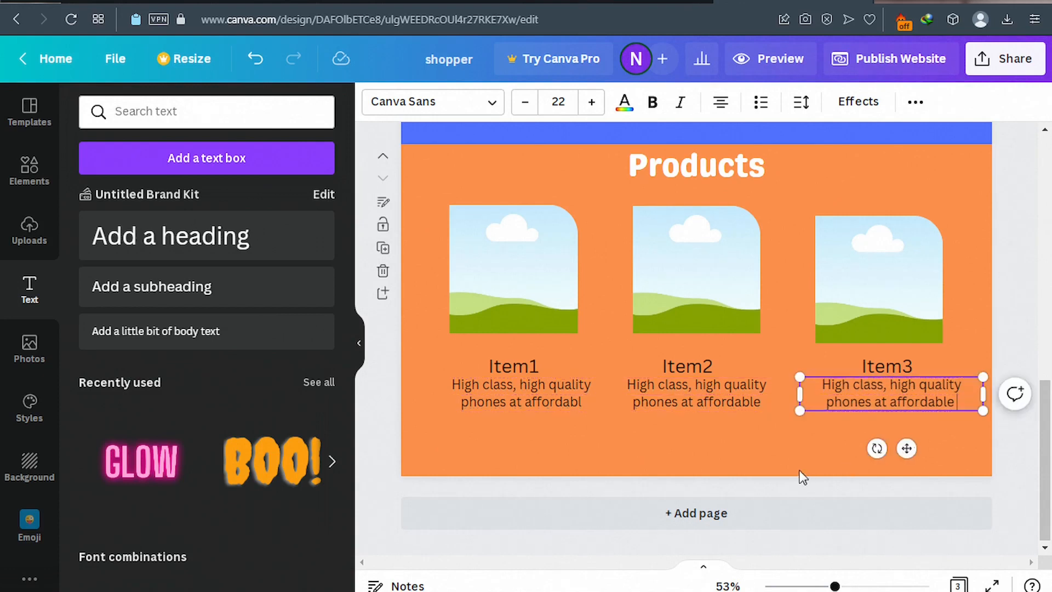
pyautogui.click(112, 2)
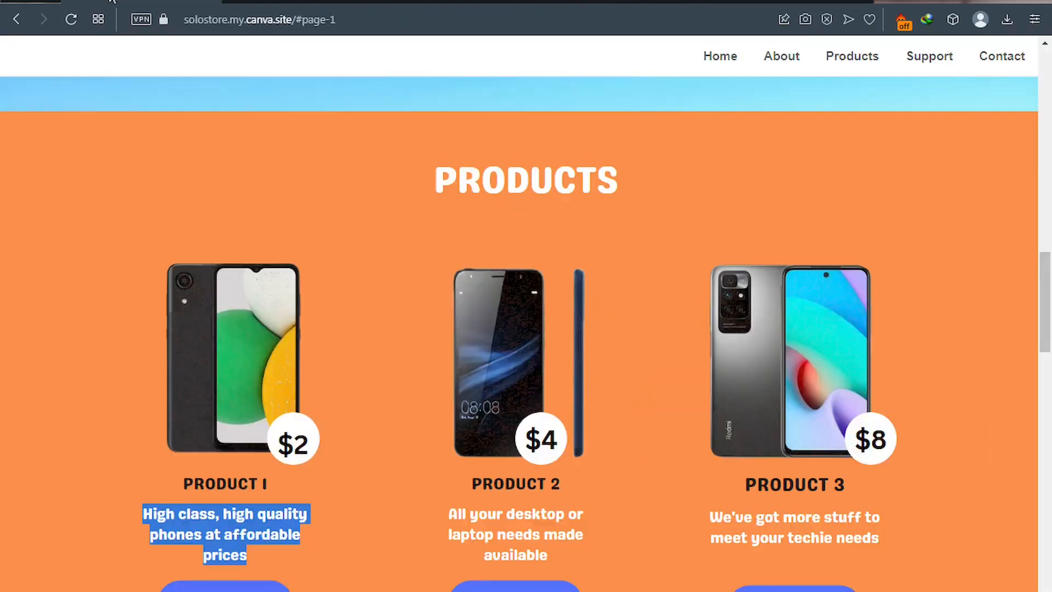
pyautogui.scroll(-3, 186, 393)
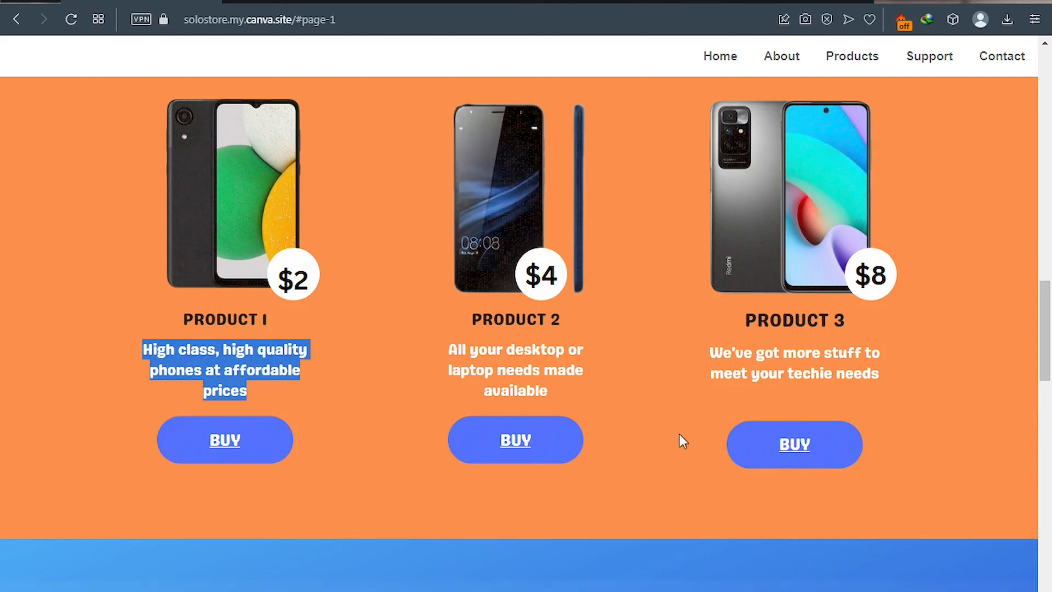
pyautogui.click(749, 5)
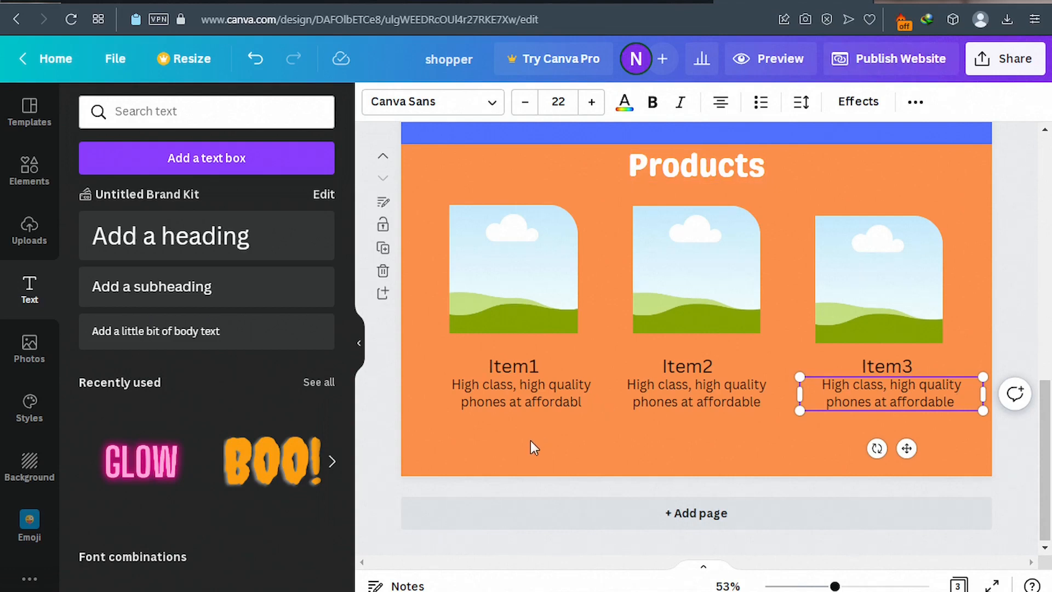
# Add the red rounded shape from Elements and place copies below the Item1, Item2 and Item3 descriptions.
pyautogui.click(36, 173)
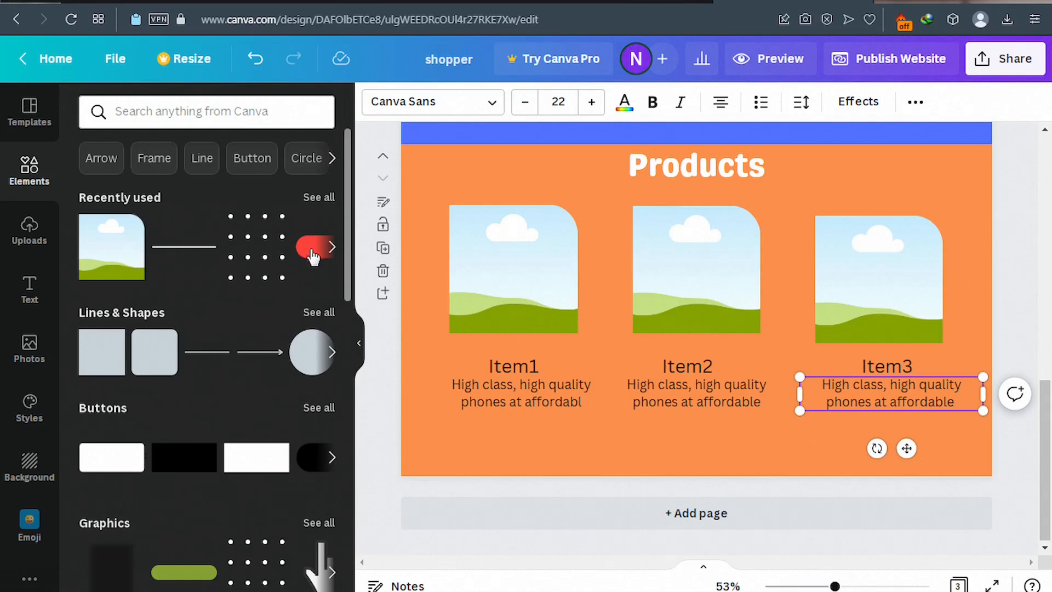
pyautogui.click(332, 247)
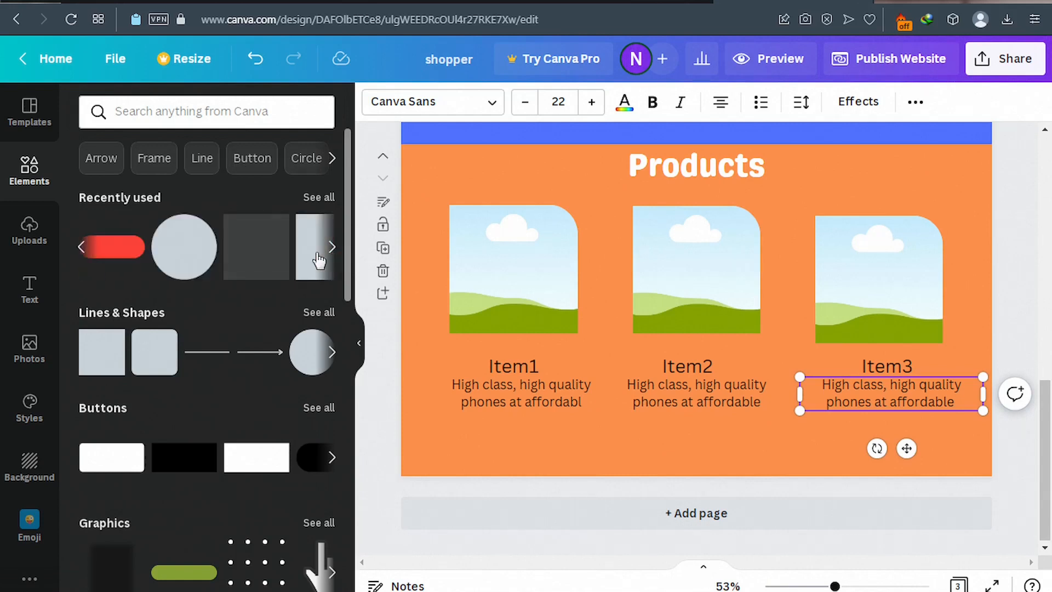
pyautogui.click(122, 255)
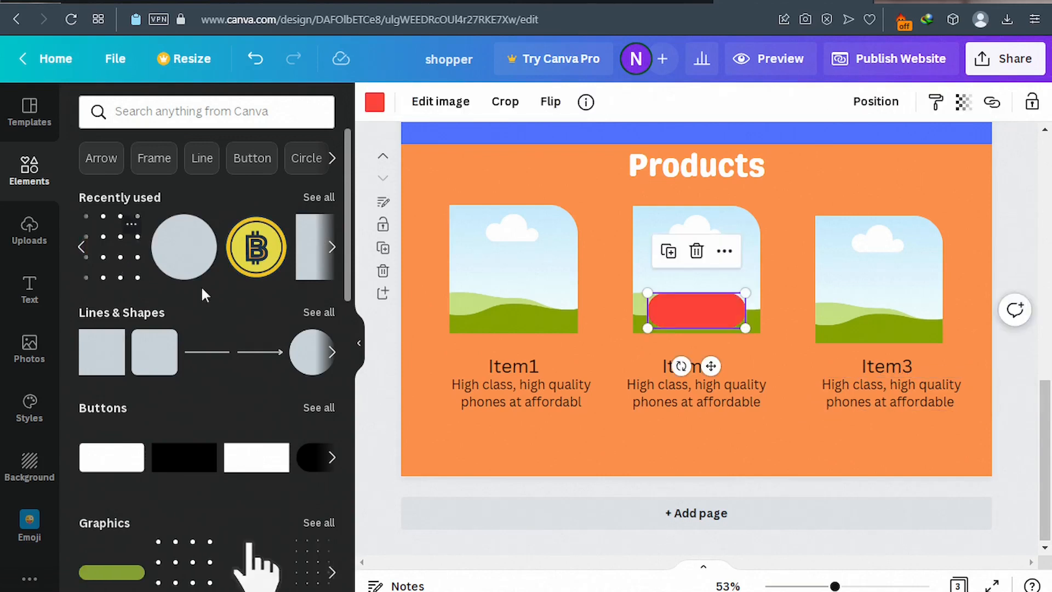
pyautogui.click(671, 257)
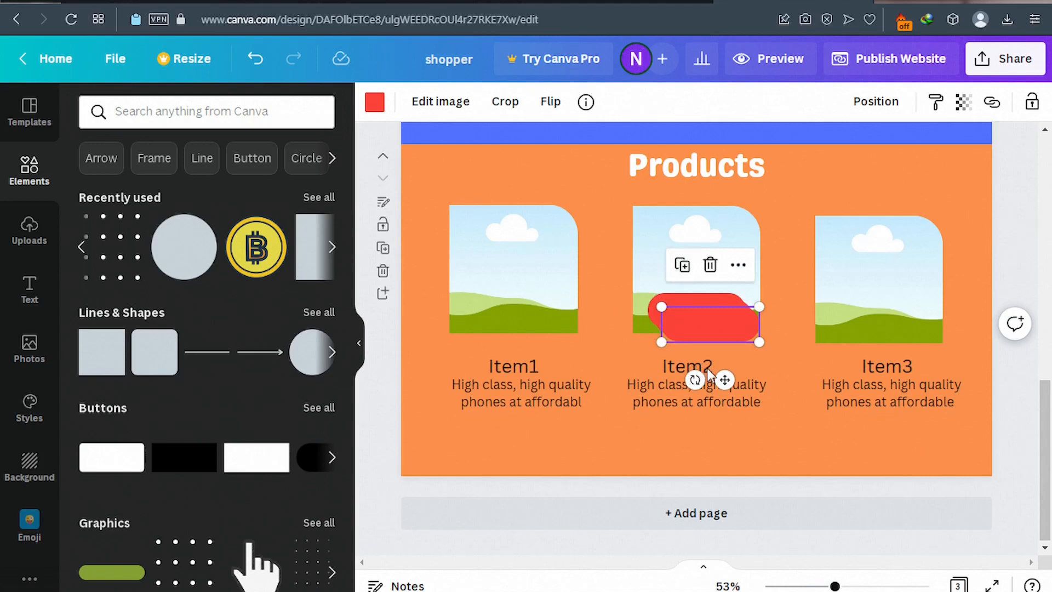
pyautogui.moveTo(724, 380); pyautogui.dragTo(535, 496)
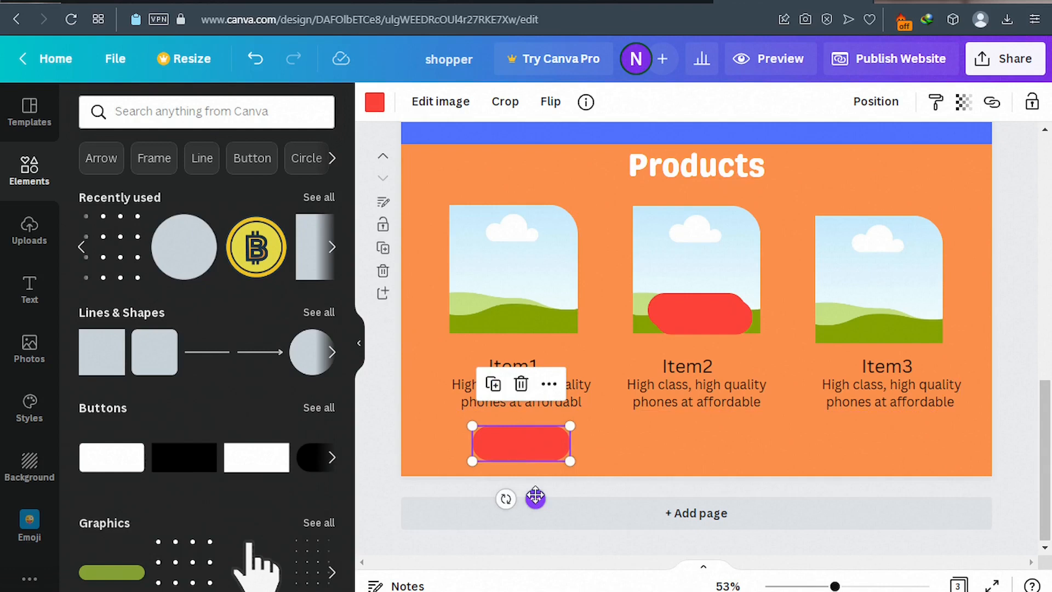
pyautogui.moveTo(713, 311); pyautogui.dragTo(711, 434)
pyautogui.moveTo(721, 312); pyautogui.dragTo(917, 438)
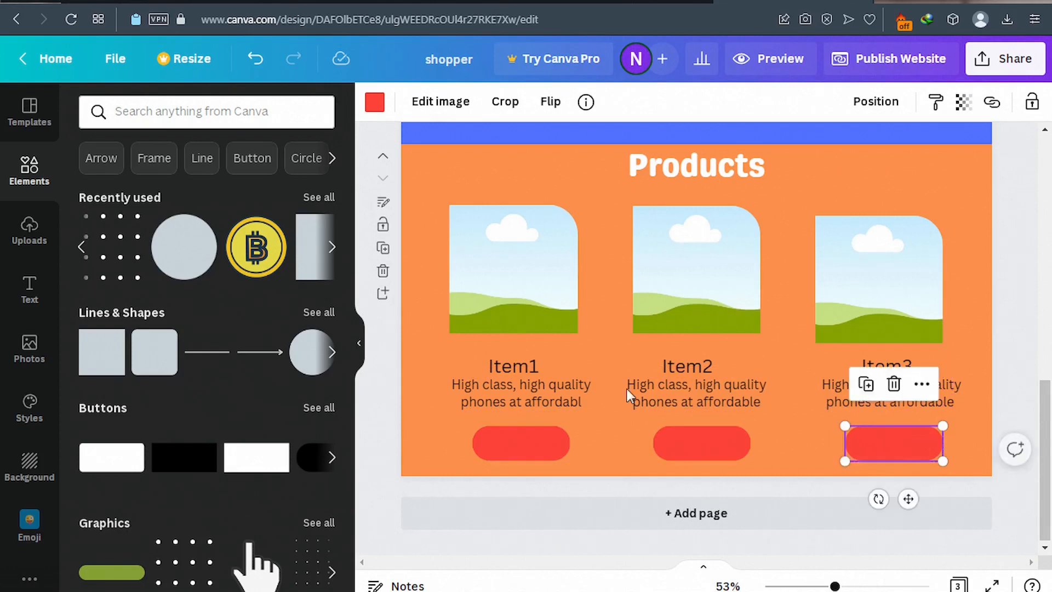
# Recolour the Item3, Item2 and Item1 button shapes to the blue document colour.
pyautogui.click(375, 103)
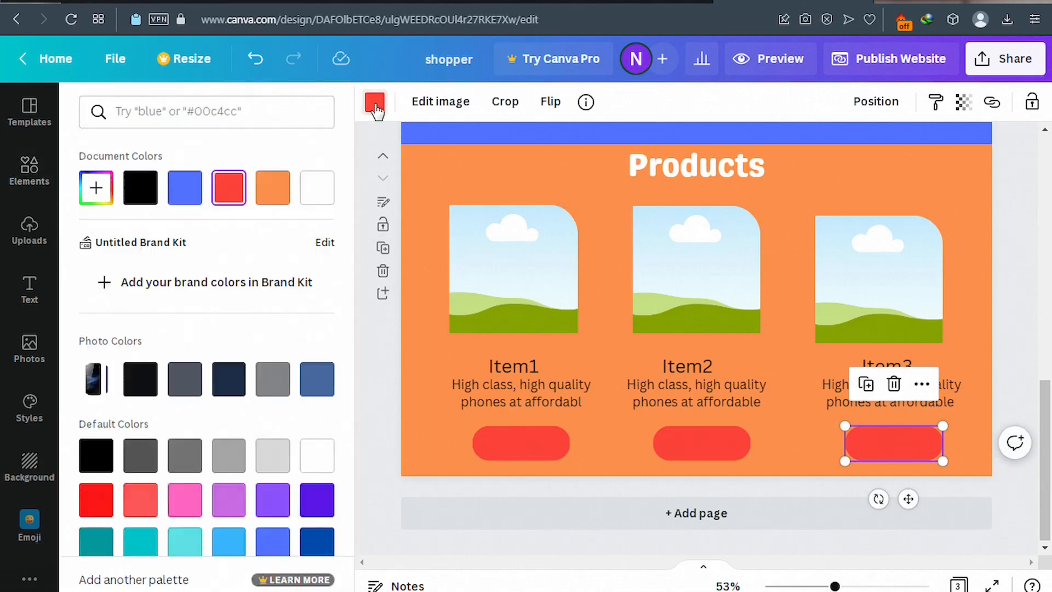
pyautogui.click(184, 202)
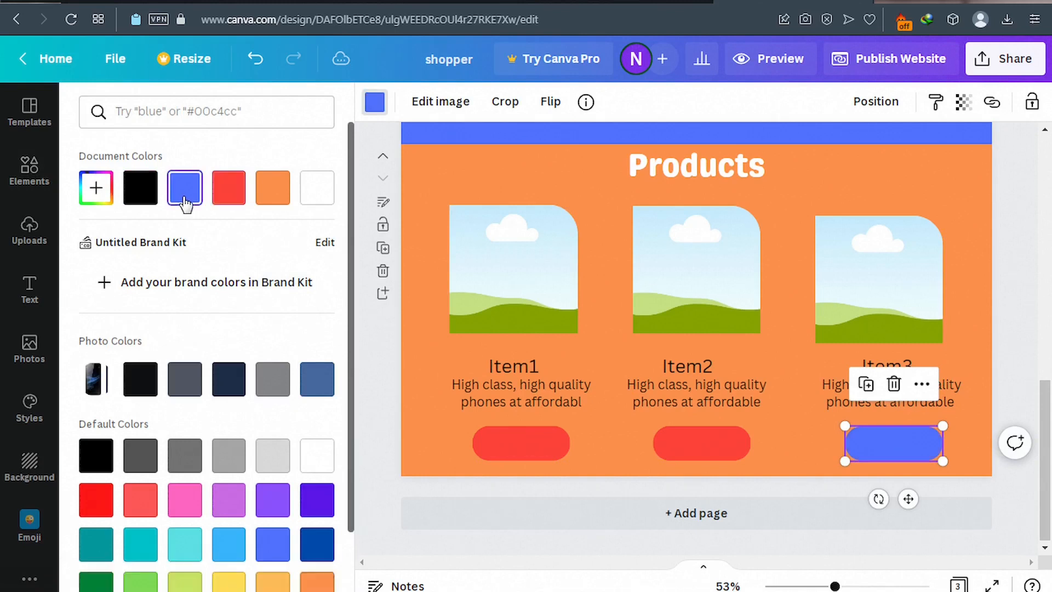
pyautogui.click(701, 450)
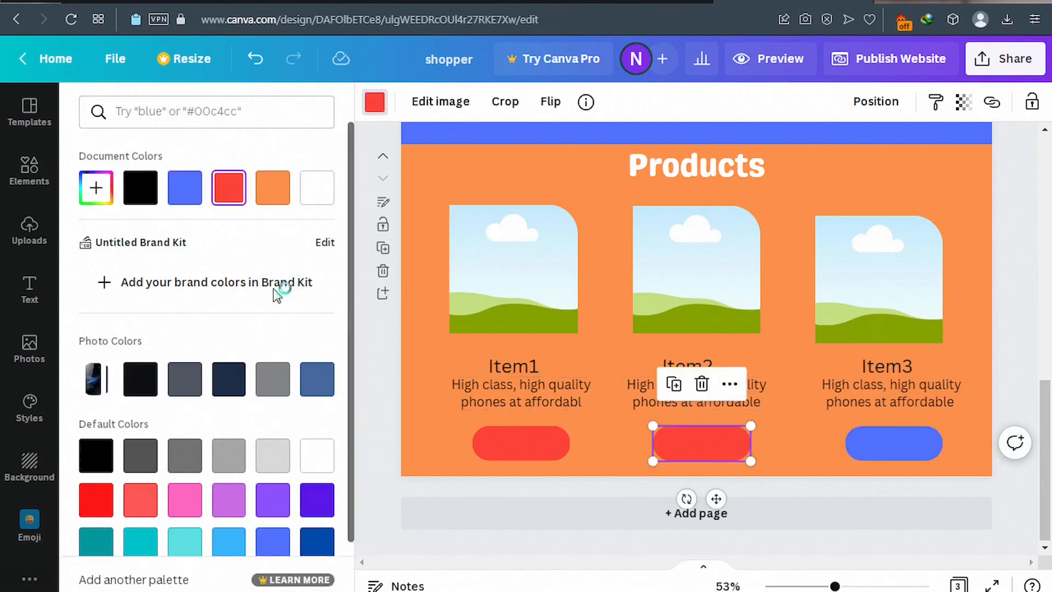
pyautogui.click(184, 192)
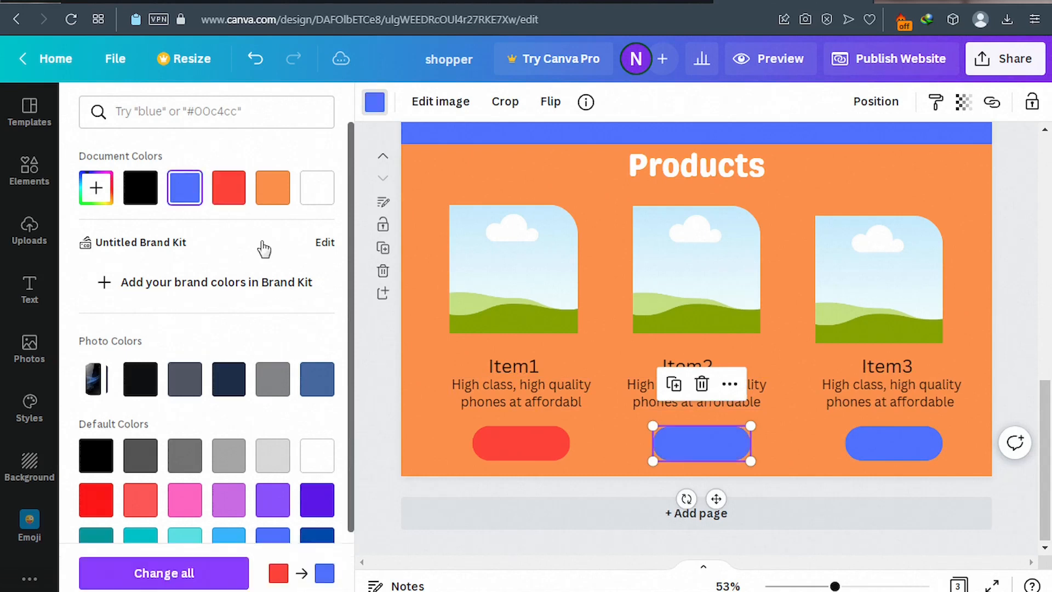
pyautogui.click(524, 442)
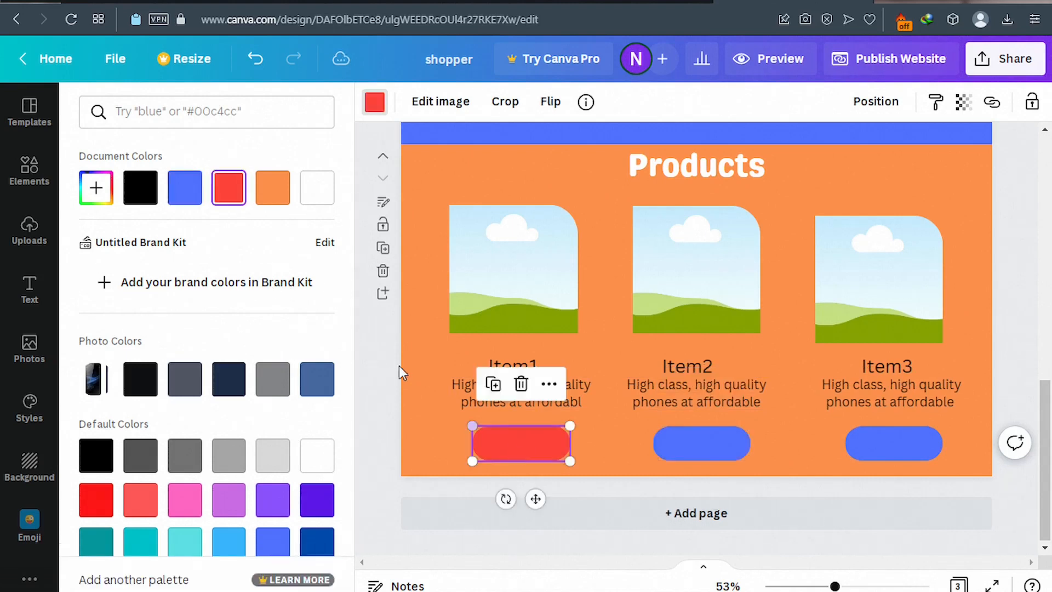
pyautogui.click(185, 197)
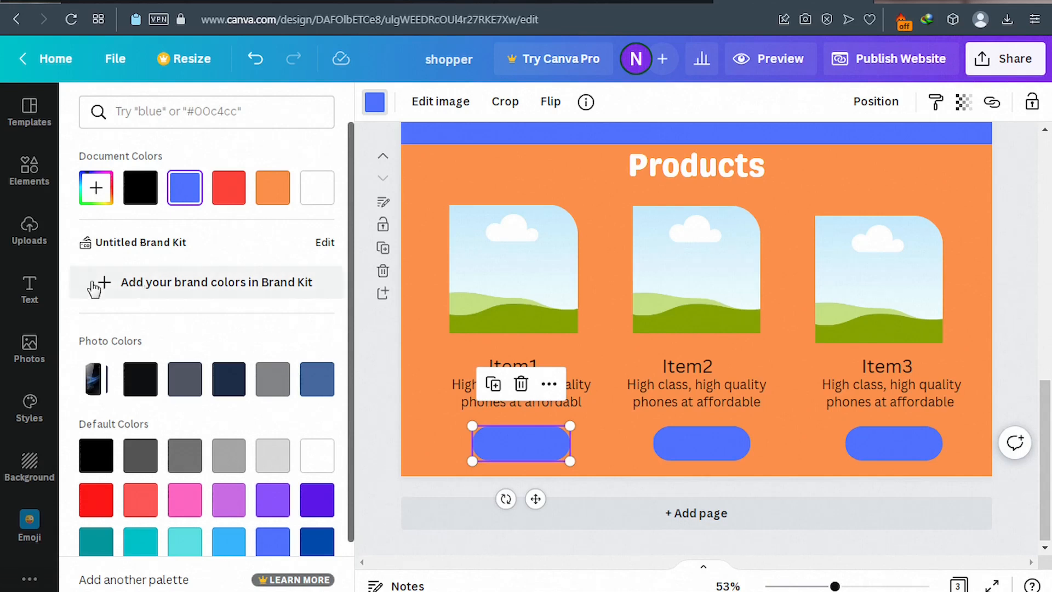
pyautogui.click(31, 289)
# Add a heading text box, reduce its font size, and type 'Buy Now'.
pyautogui.click(31, 288)
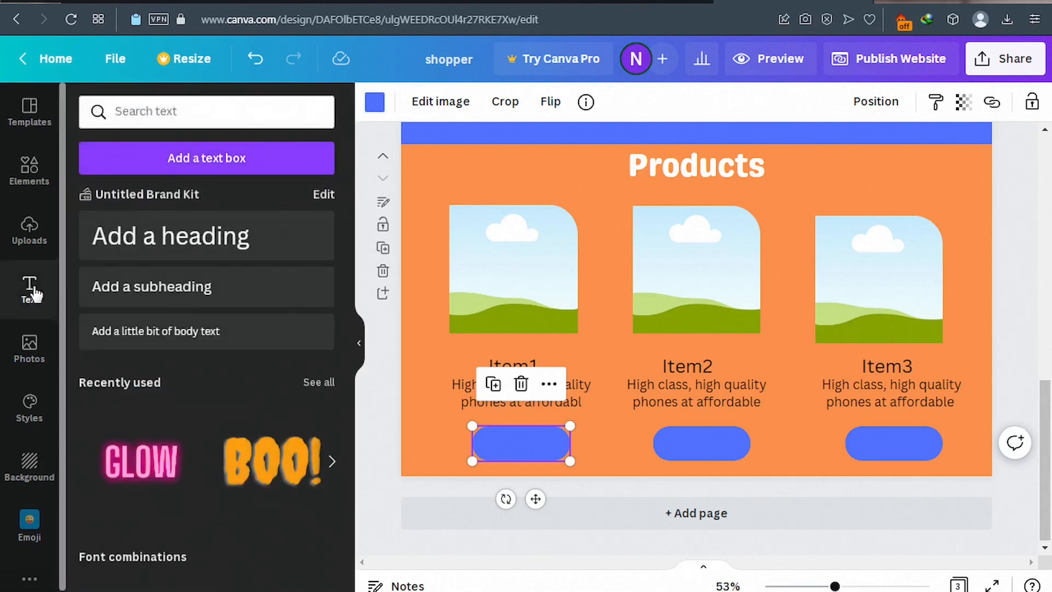
pyautogui.click(184, 249)
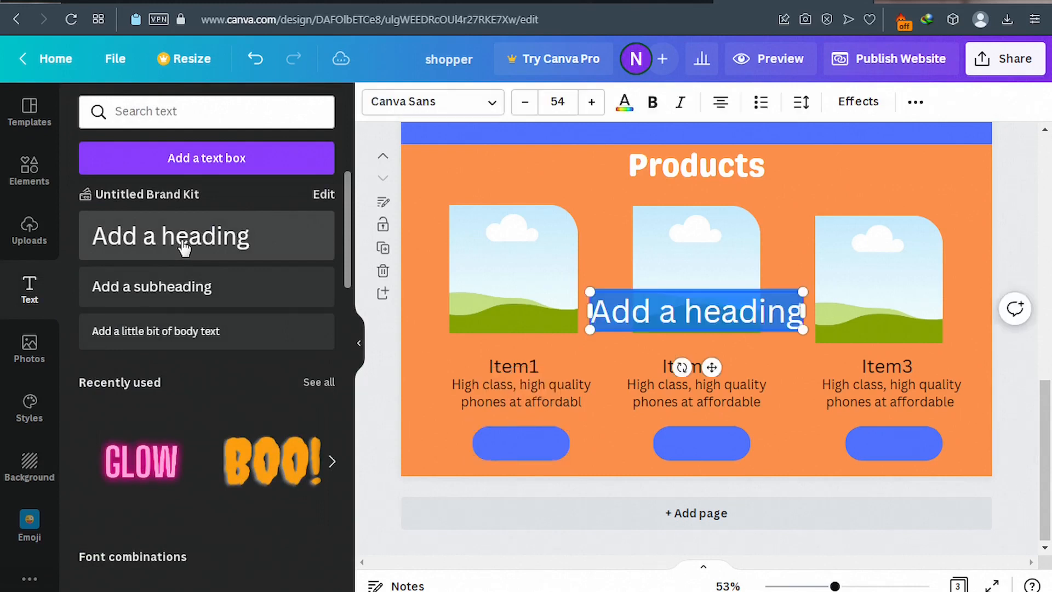
pyautogui.click(530, 104)
pyautogui.click(529, 104)
pyautogui.click(529, 104)
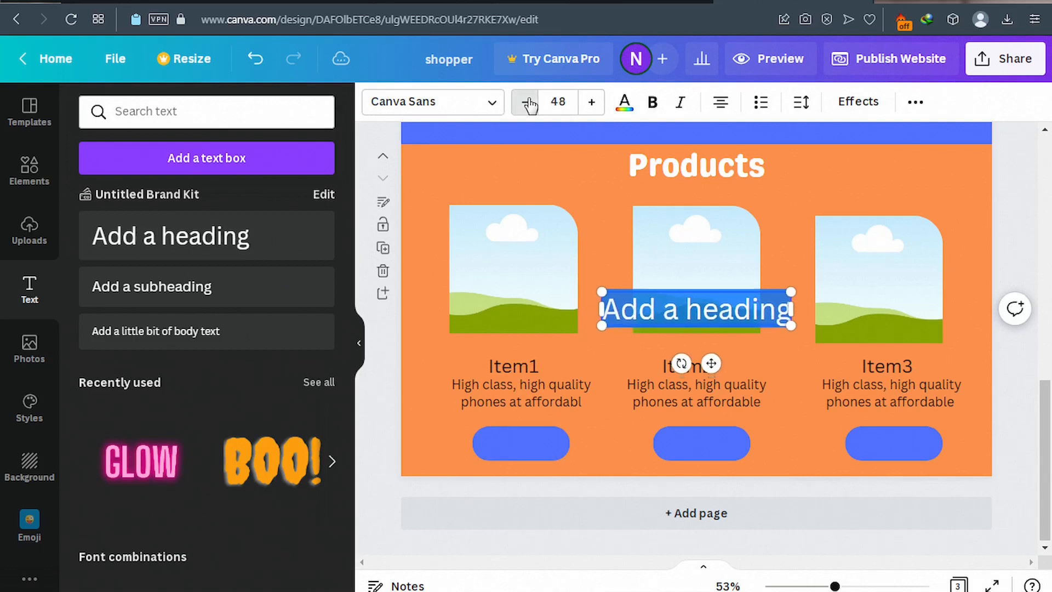
pyautogui.click(529, 104)
pyautogui.click(530, 104)
pyautogui.click(529, 104)
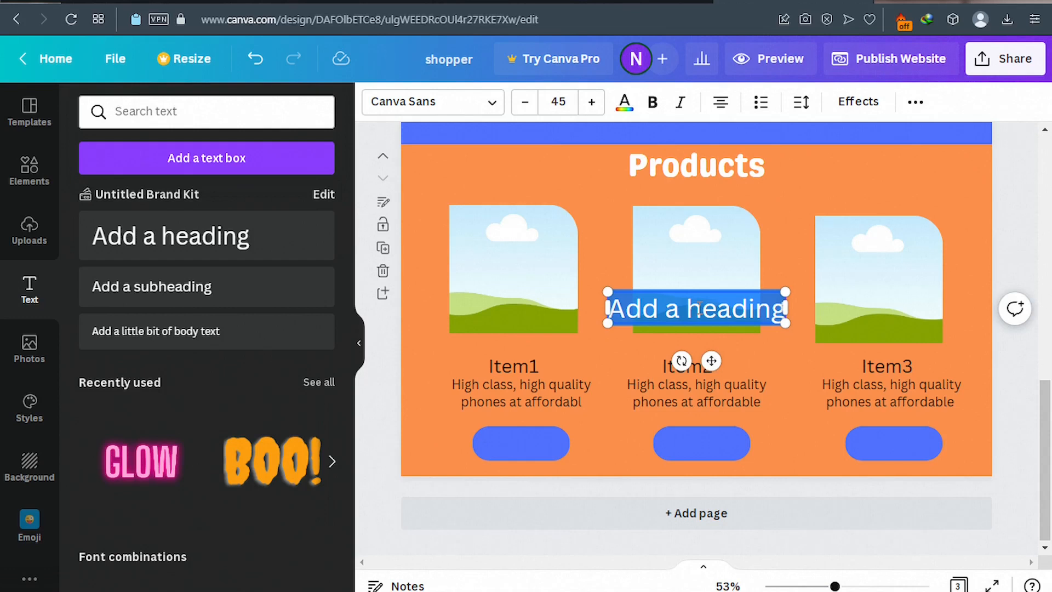
pyautogui.write('Buy')
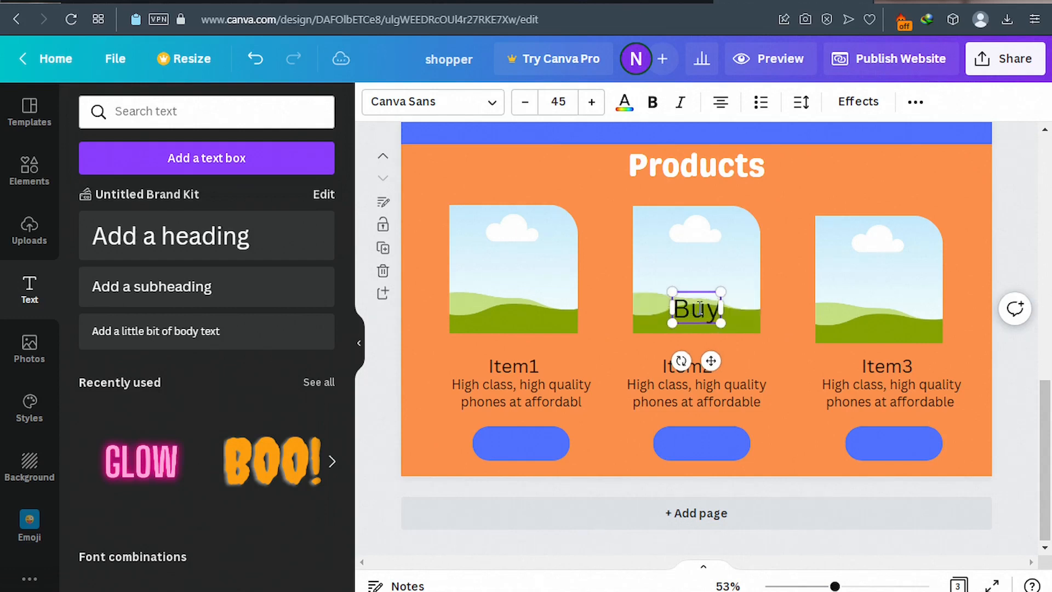
pyautogui.write(' No')
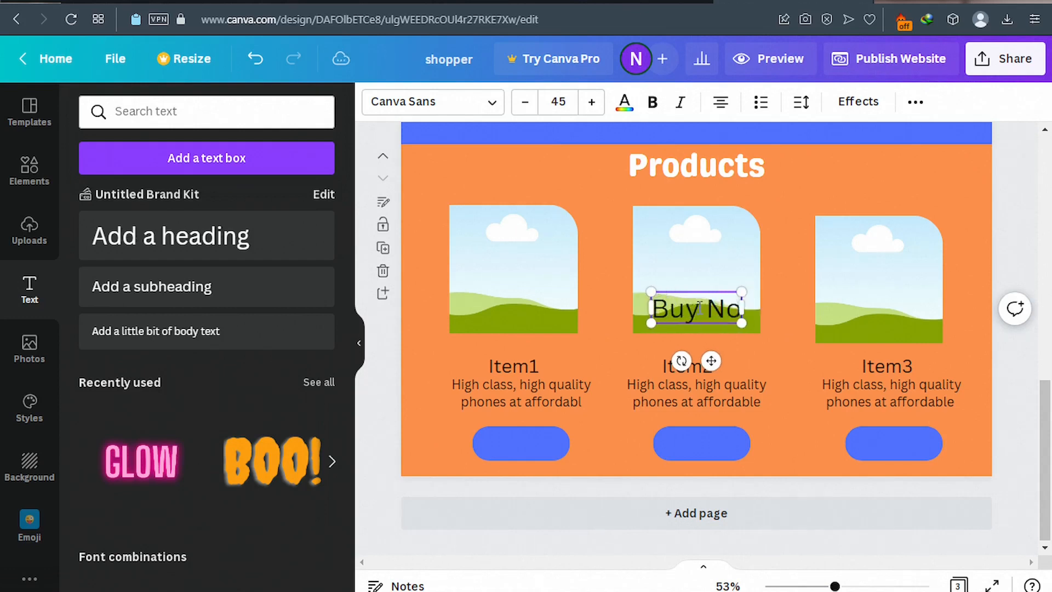
pyautogui.write('w')
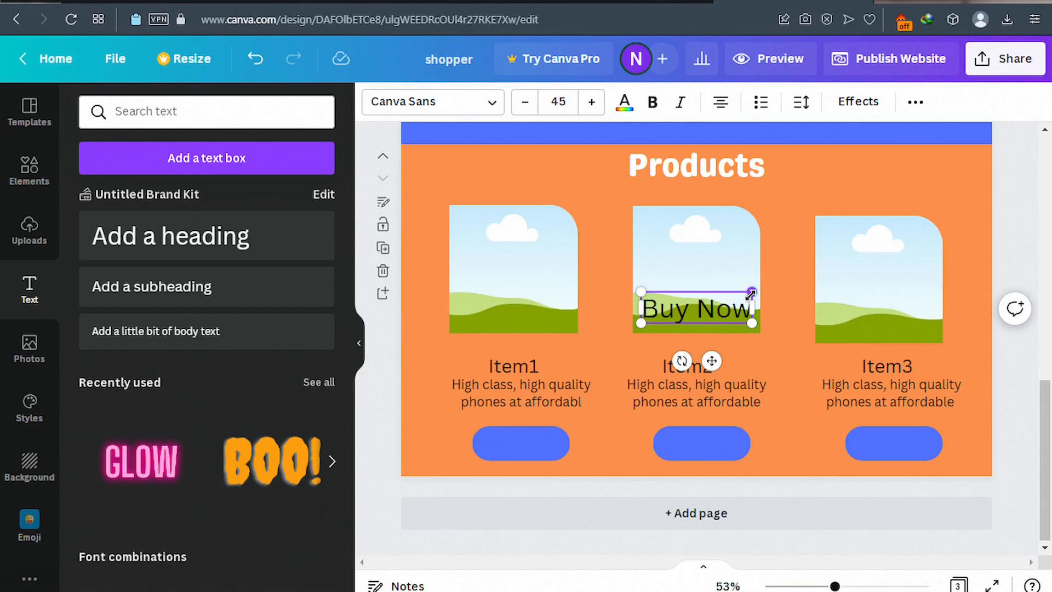
# Make 'Buy Now' bold, size it for the button, and place it on the first blue button.
pyautogui.moveTo(750, 292); pyautogui.dragTo(711, 301)
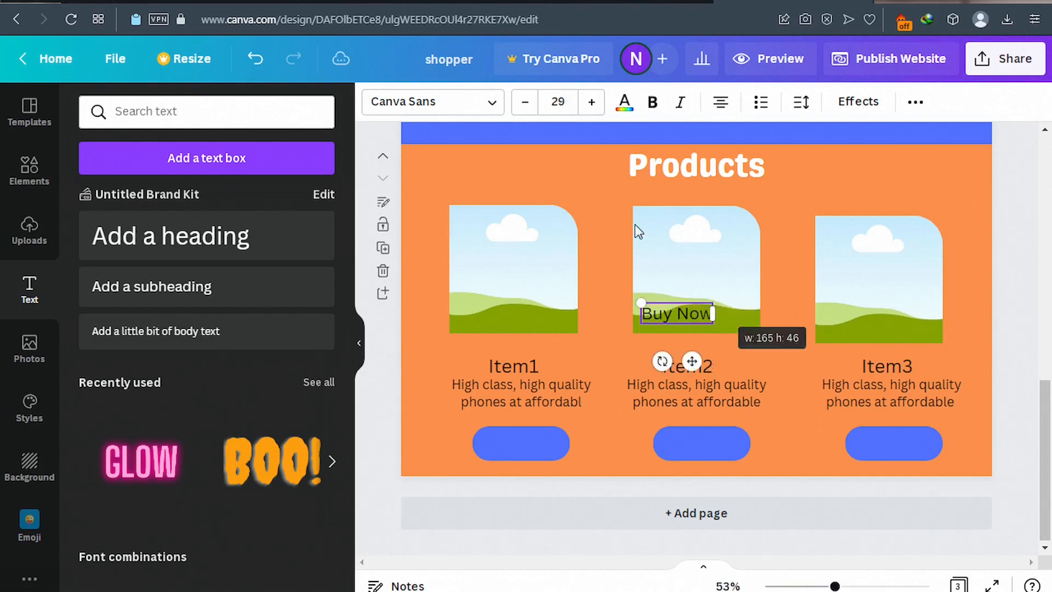
pyautogui.click(653, 103)
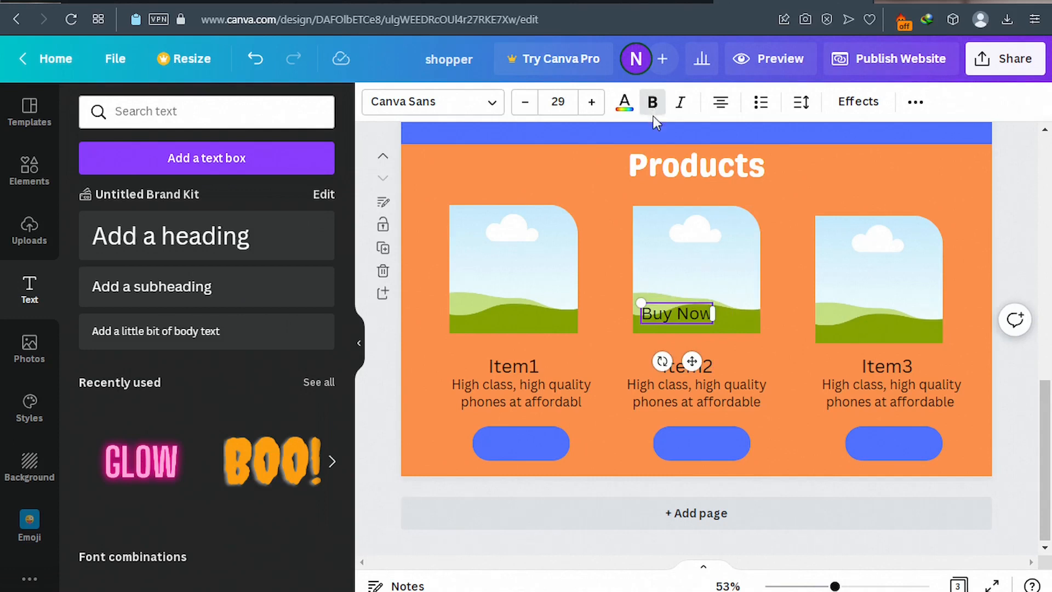
pyautogui.tripleClick(677, 313)
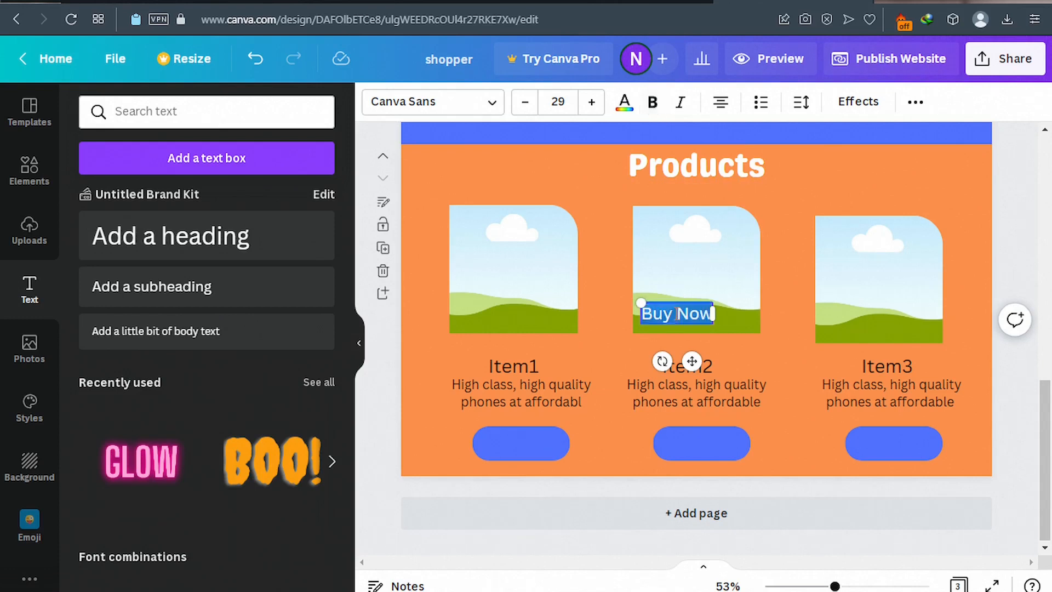
pyautogui.click(657, 106)
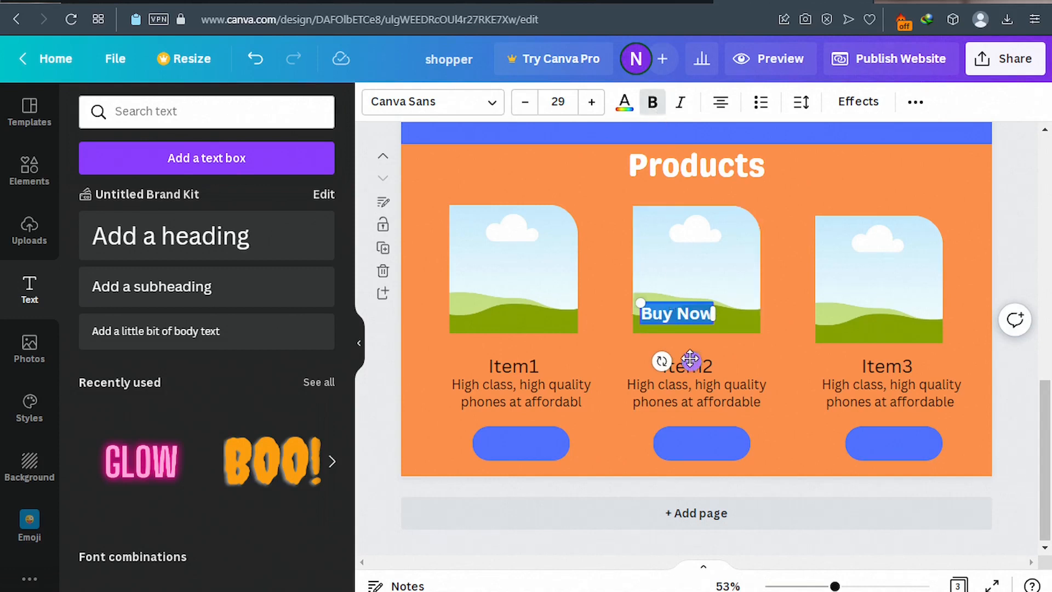
pyautogui.moveTo(691, 359); pyautogui.dragTo(535, 491)
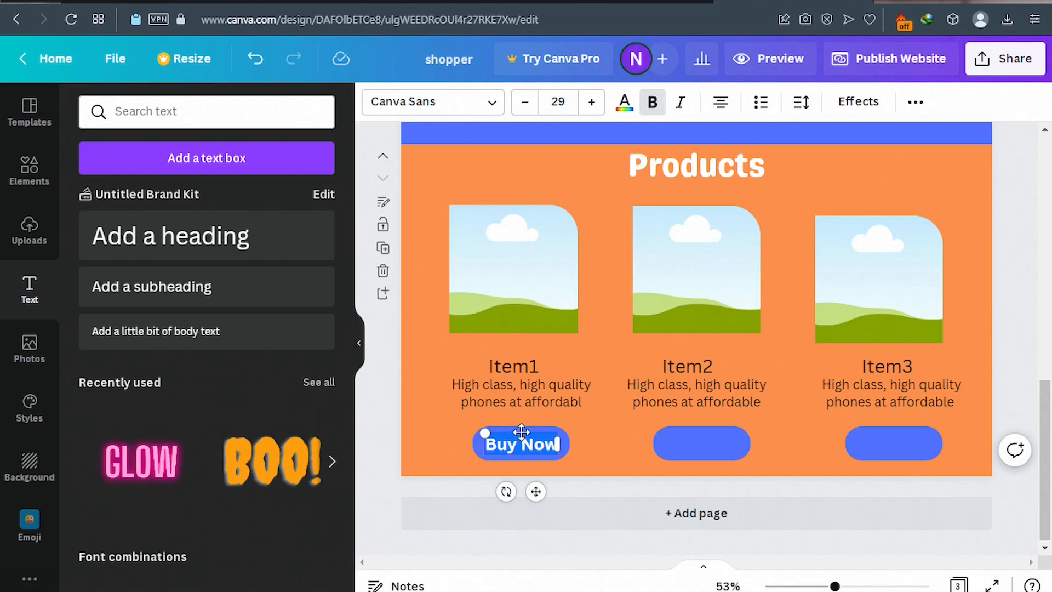
# Duplicate the Buy Now label and place the copies on the Item2 and Item3 buttons.
pyautogui.click(379, 437)
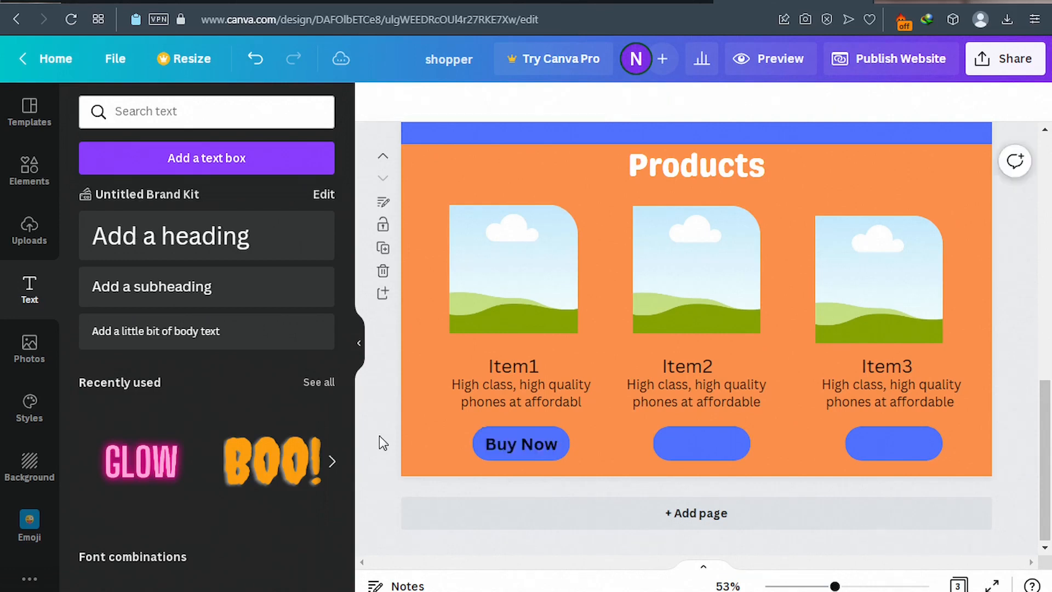
pyautogui.doubleClick(519, 445)
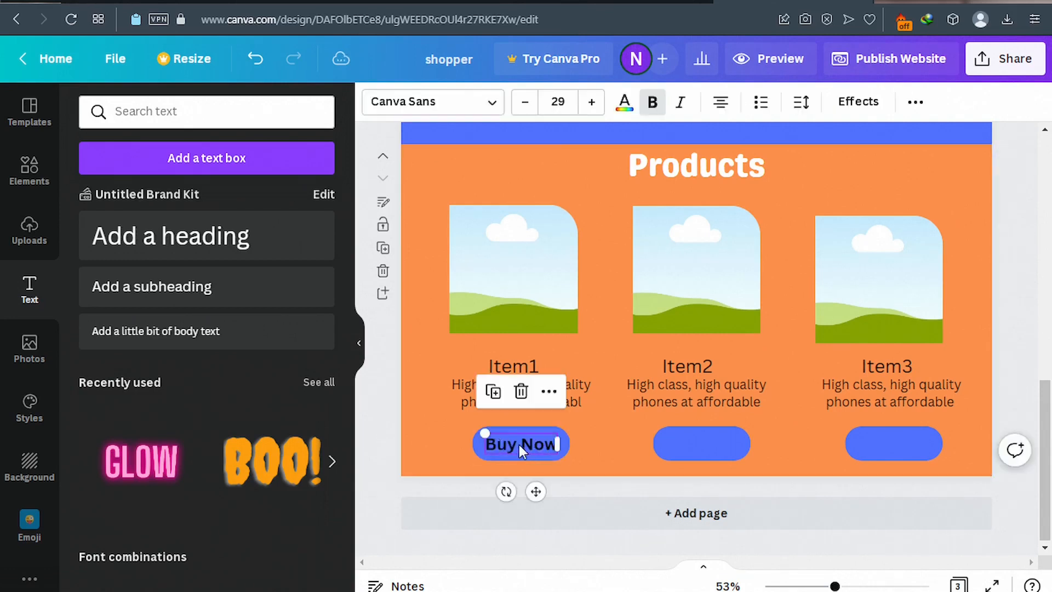
pyautogui.click(494, 392)
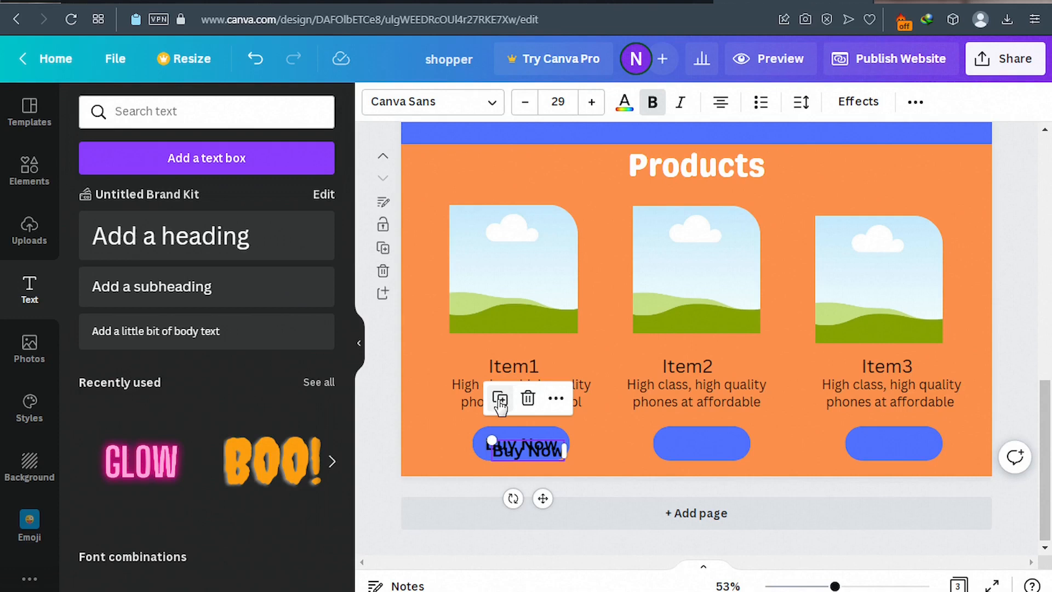
pyautogui.click(500, 399)
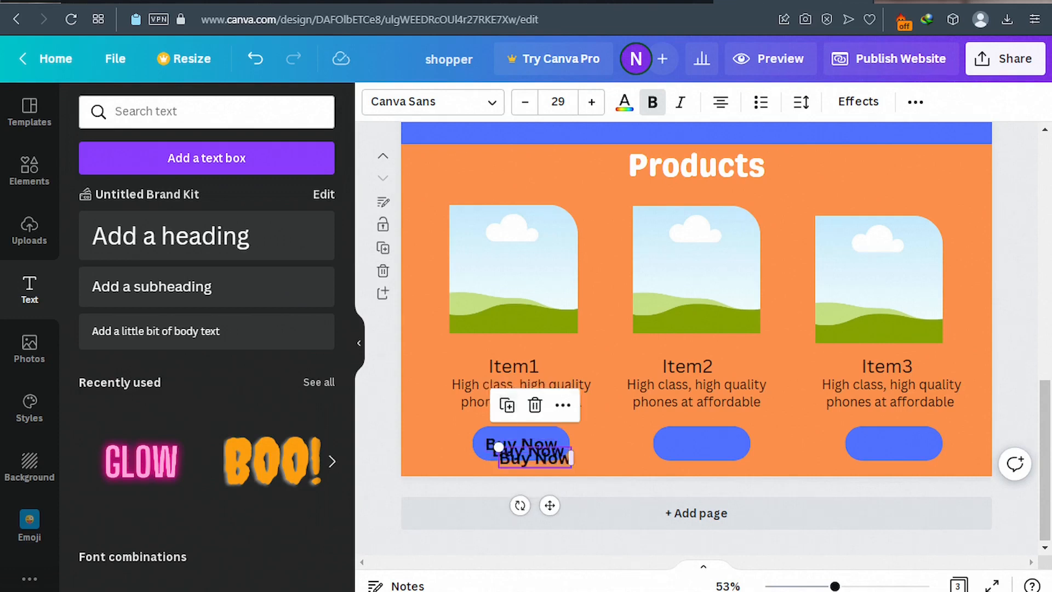
pyautogui.moveTo(549, 506); pyautogui.dragTo(717, 486)
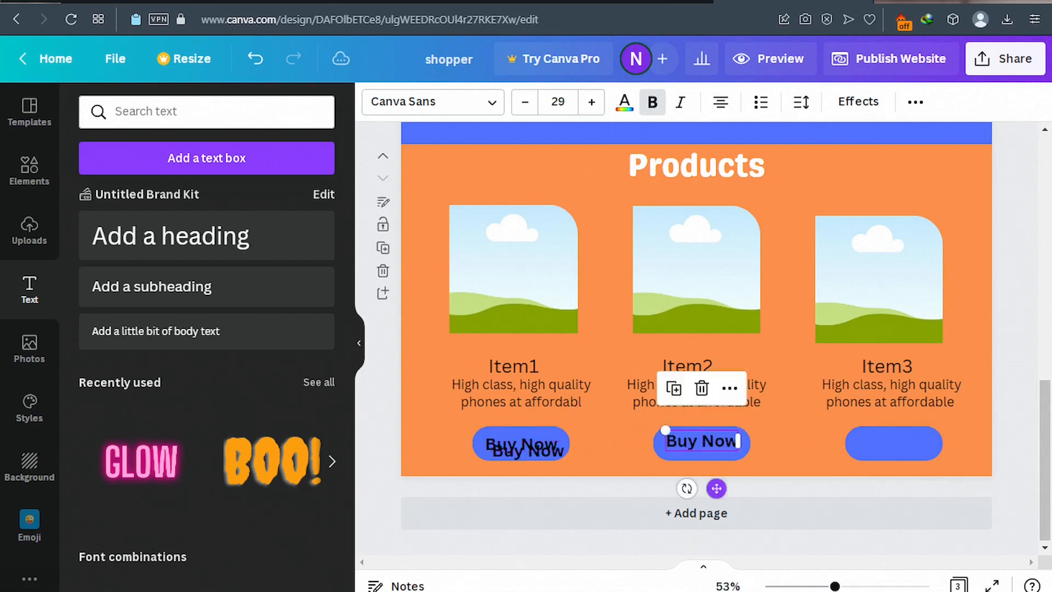
pyautogui.moveTo(542, 453); pyautogui.dragTo(619, 462)
pyautogui.moveTo(812, 412); pyautogui.dragTo(902, 447)
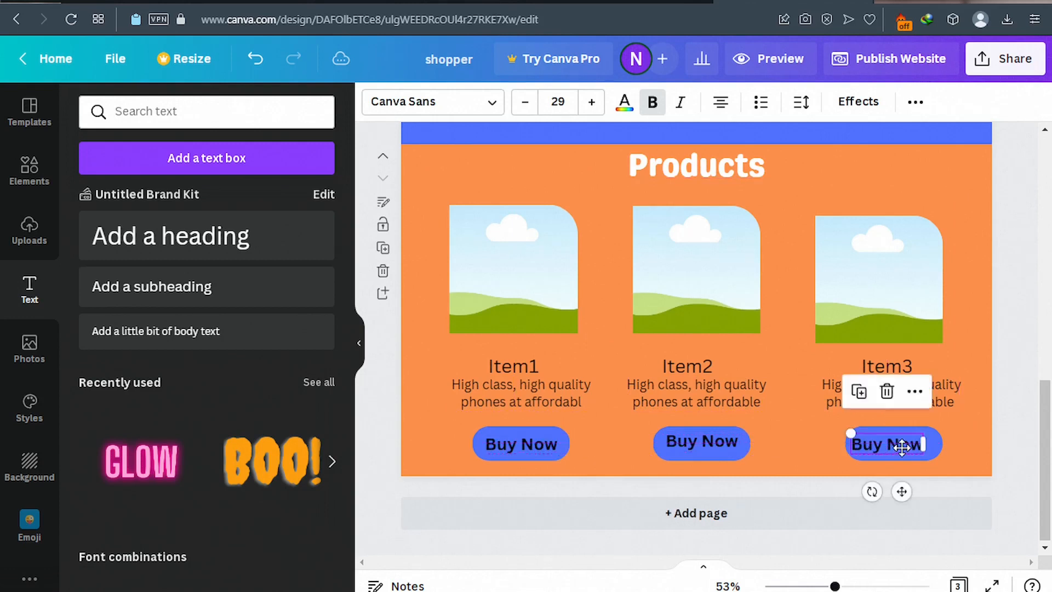
pyautogui.click(537, 445)
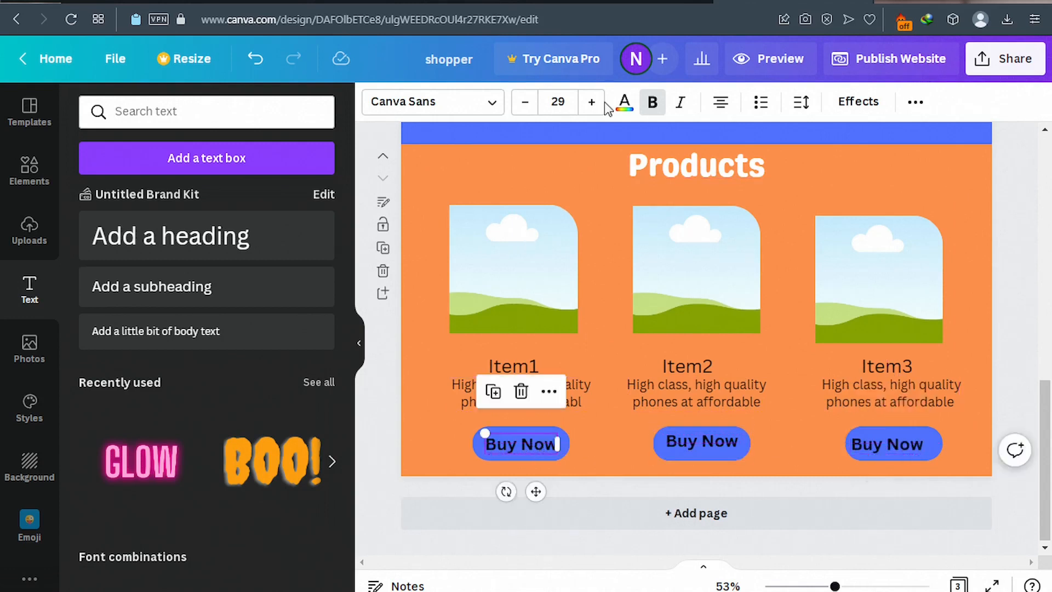
# Change the Buy Now text on all three blue buttons from black to white.
pyautogui.click(624, 106)
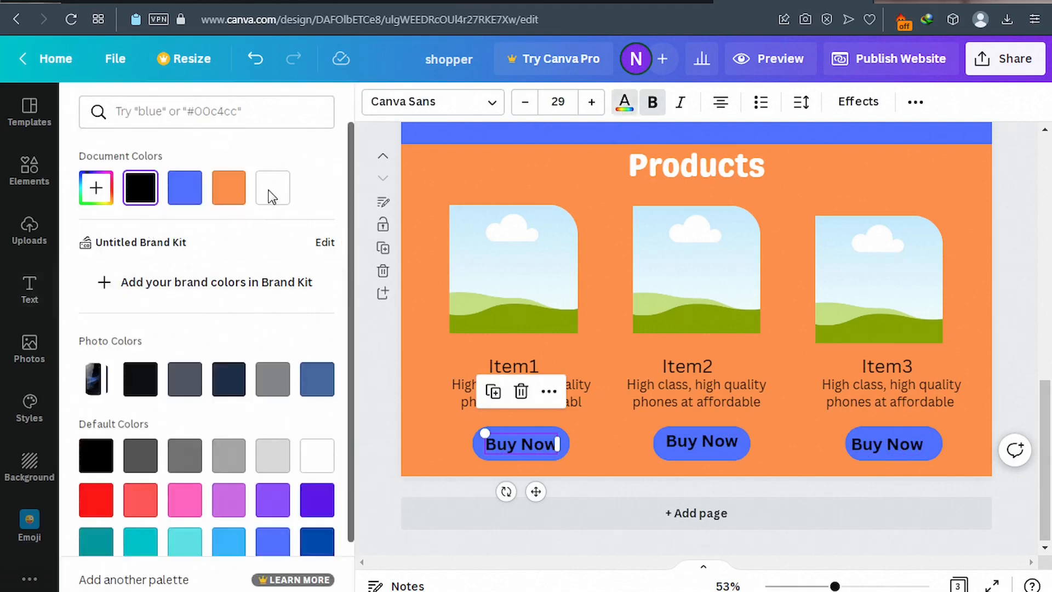
pyautogui.click(271, 198)
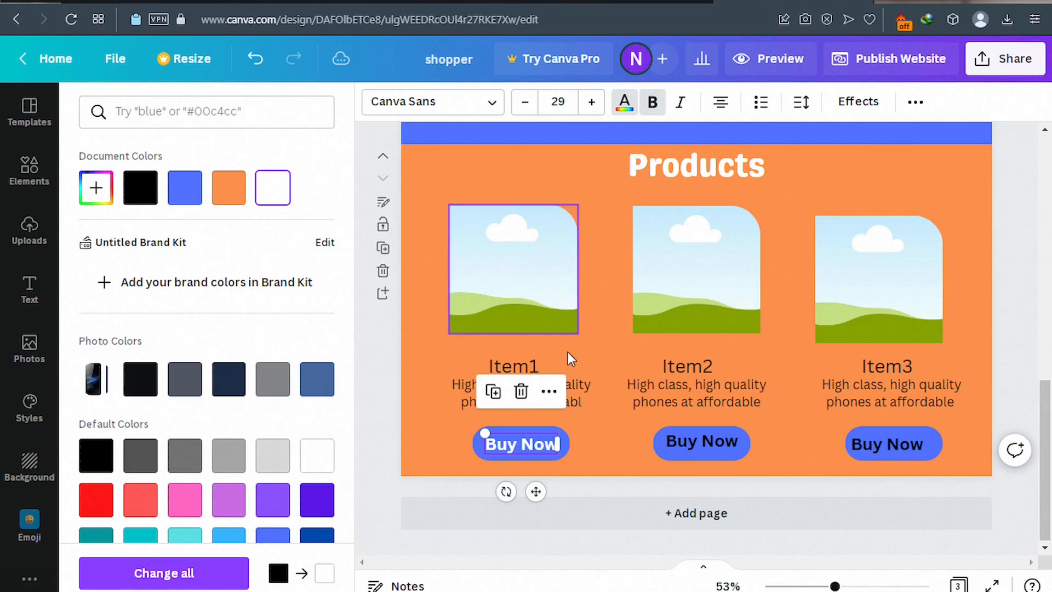
pyautogui.click(702, 442)
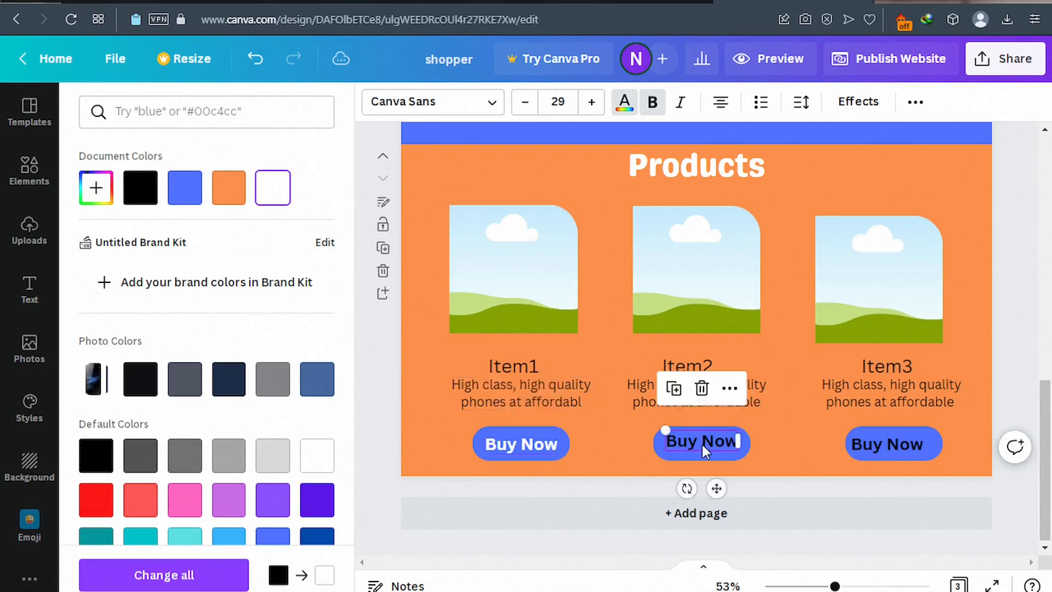
pyautogui.moveTo(702, 442); pyautogui.dragTo(700, 443)
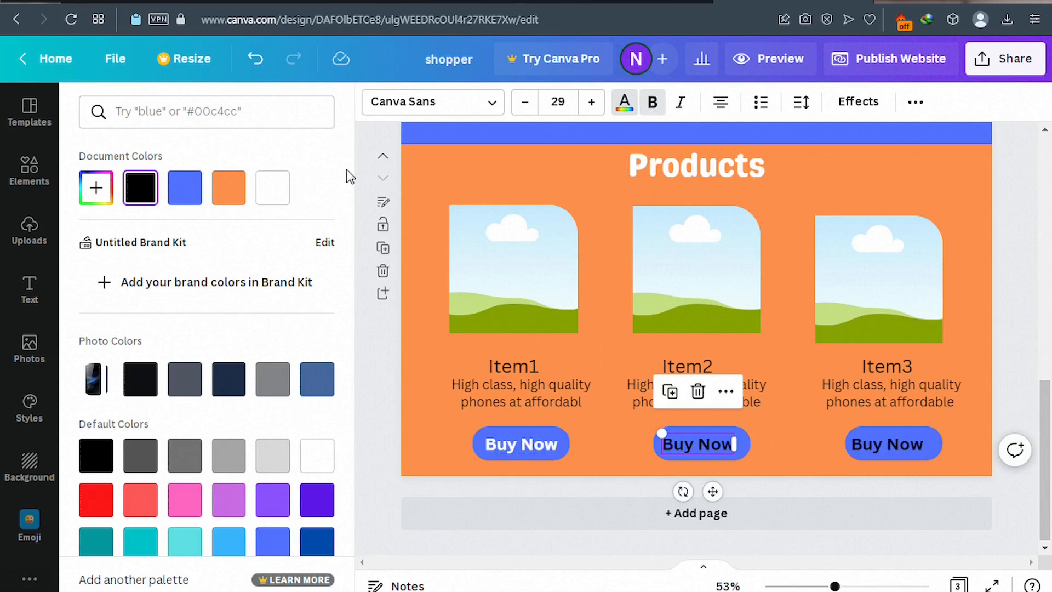
pyautogui.click(270, 193)
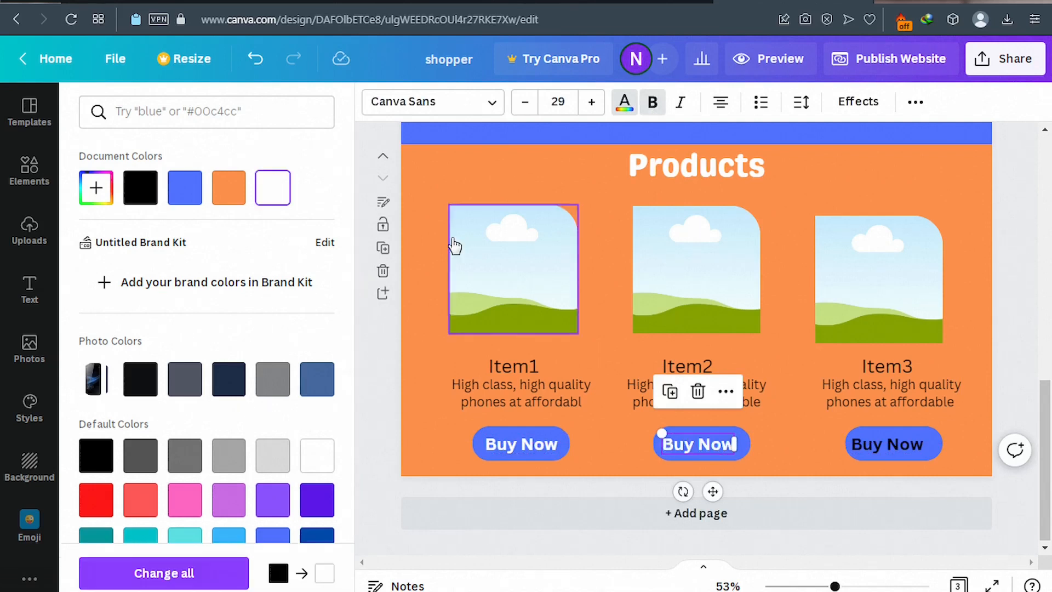
pyautogui.doubleClick(895, 445)
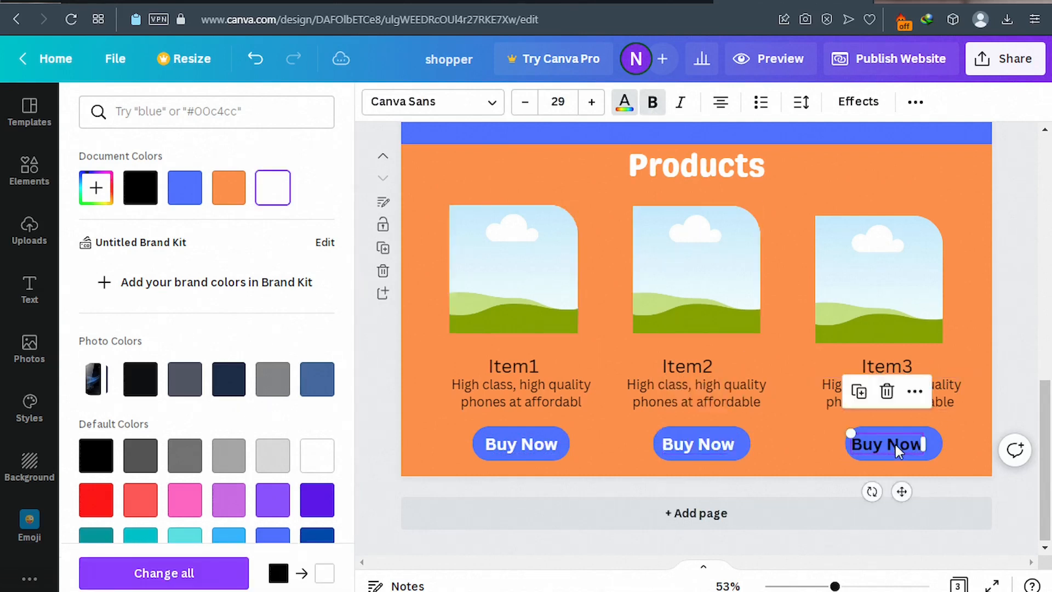
pyautogui.moveTo(895, 443); pyautogui.dragTo(898, 445)
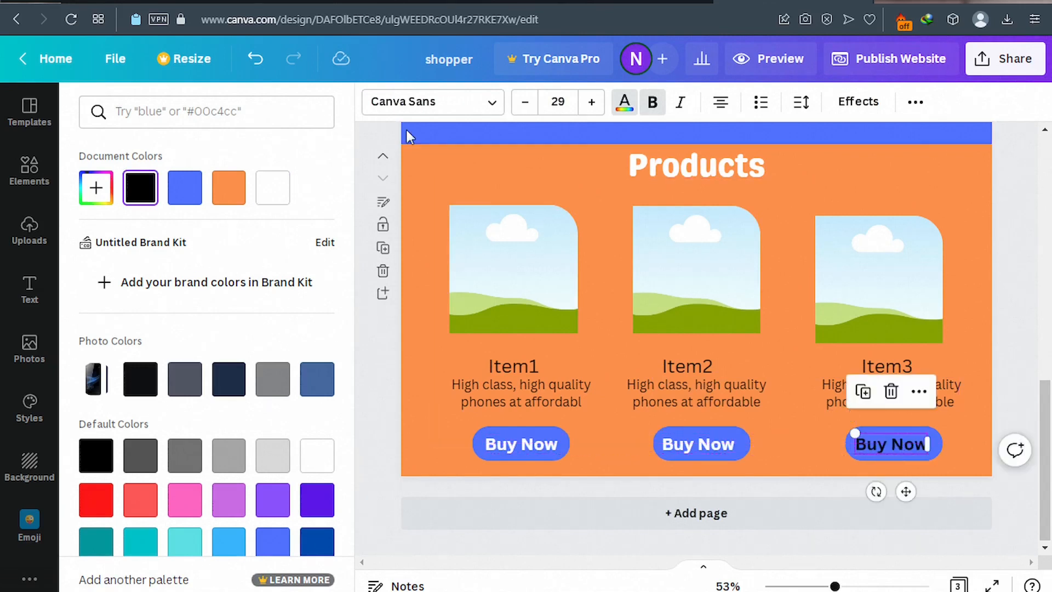
pyautogui.click(275, 195)
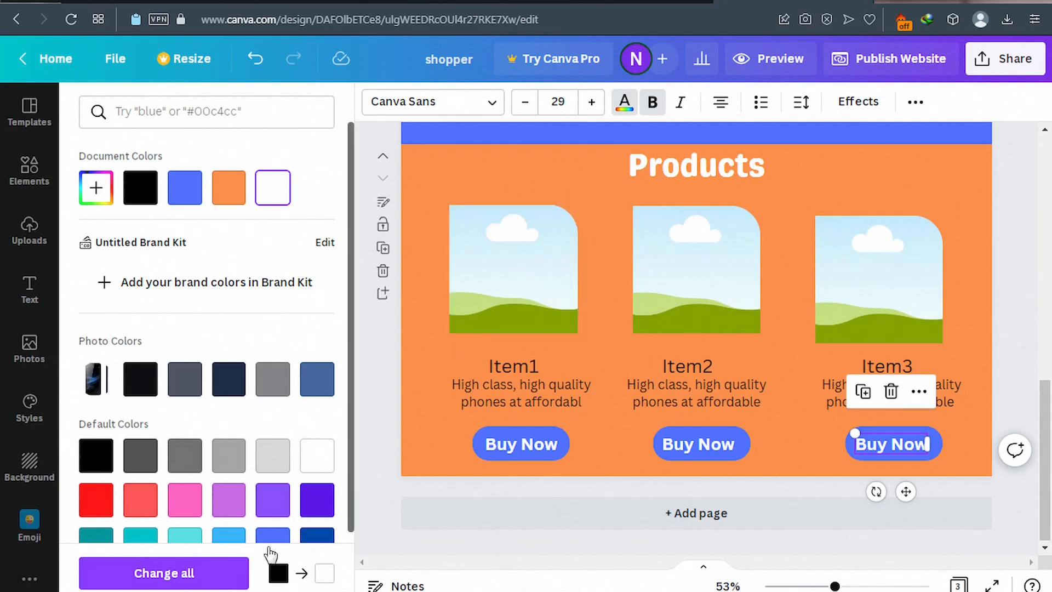
pyautogui.click(165, 574)
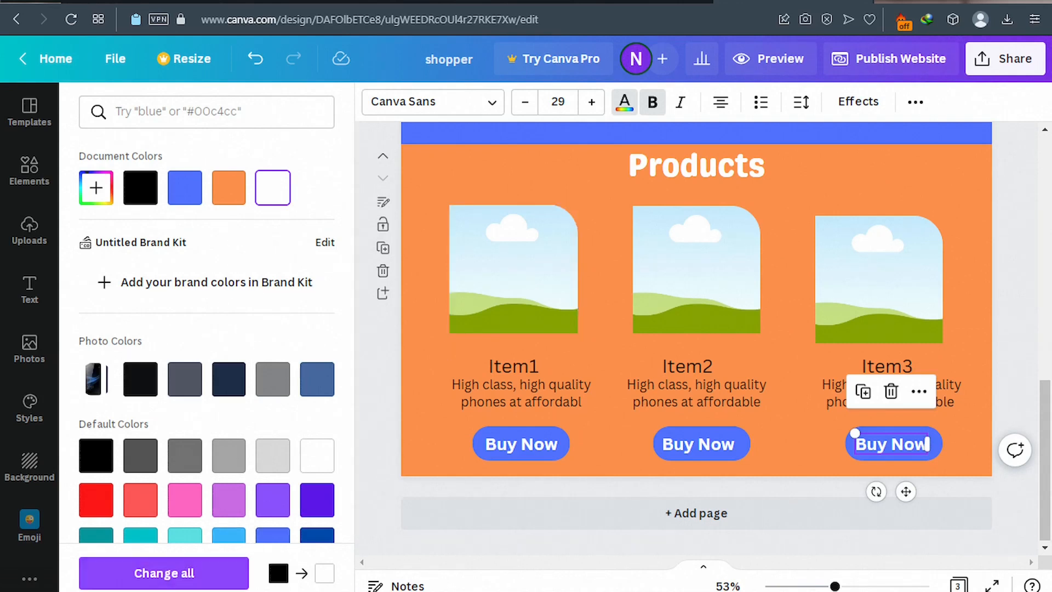
pyautogui.click(29, 237)
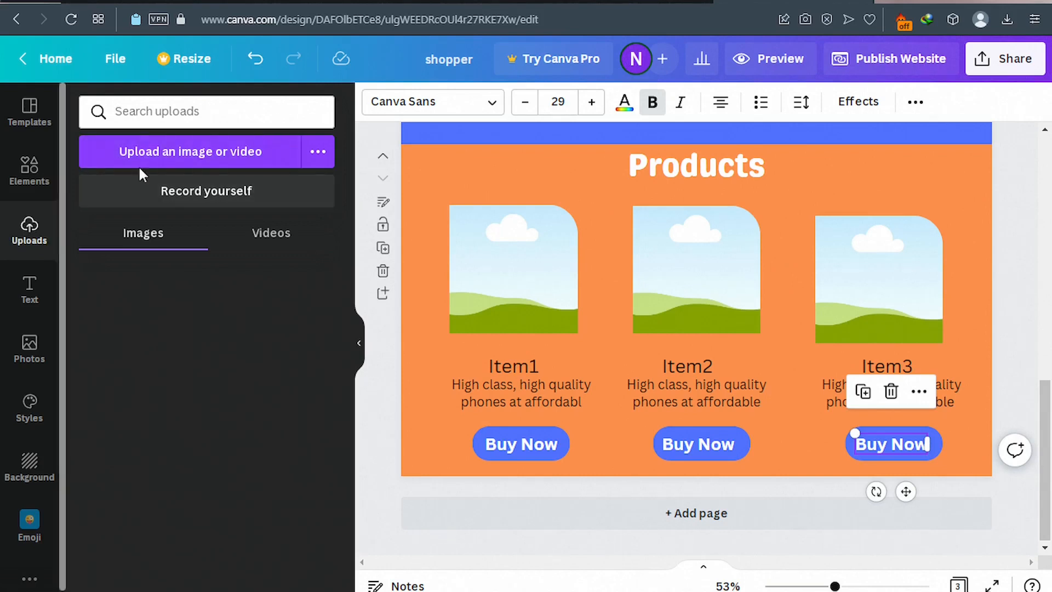
# Start an image upload from the Uploads panel to browse the Products folder.
pyautogui.click(186, 162)
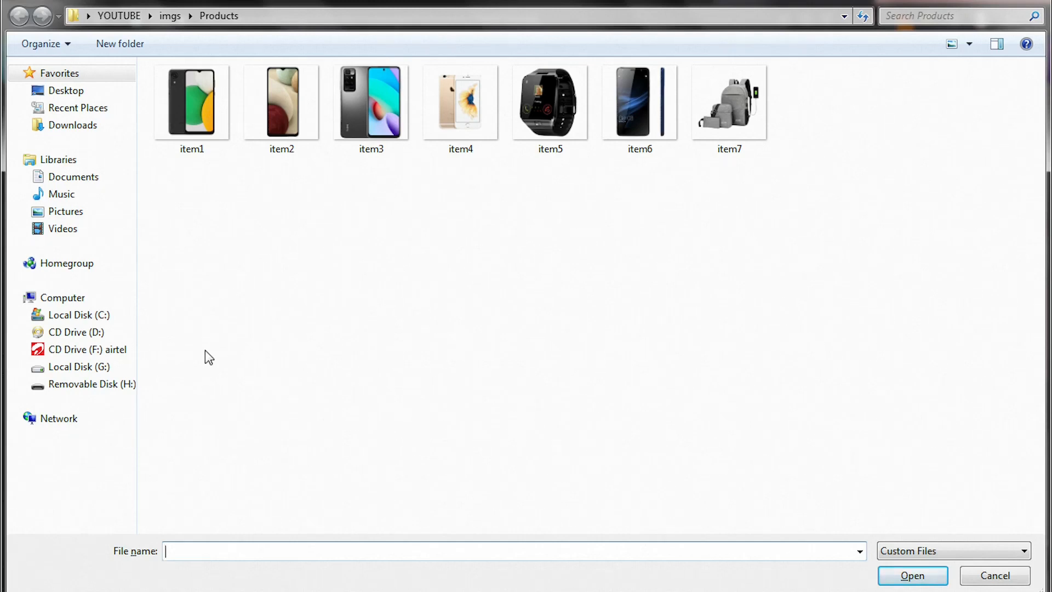
# Select product images item1 through item7 in the Products folder and upload them.
pyautogui.moveTo(156, 195); pyautogui.dragTo(385, 115)
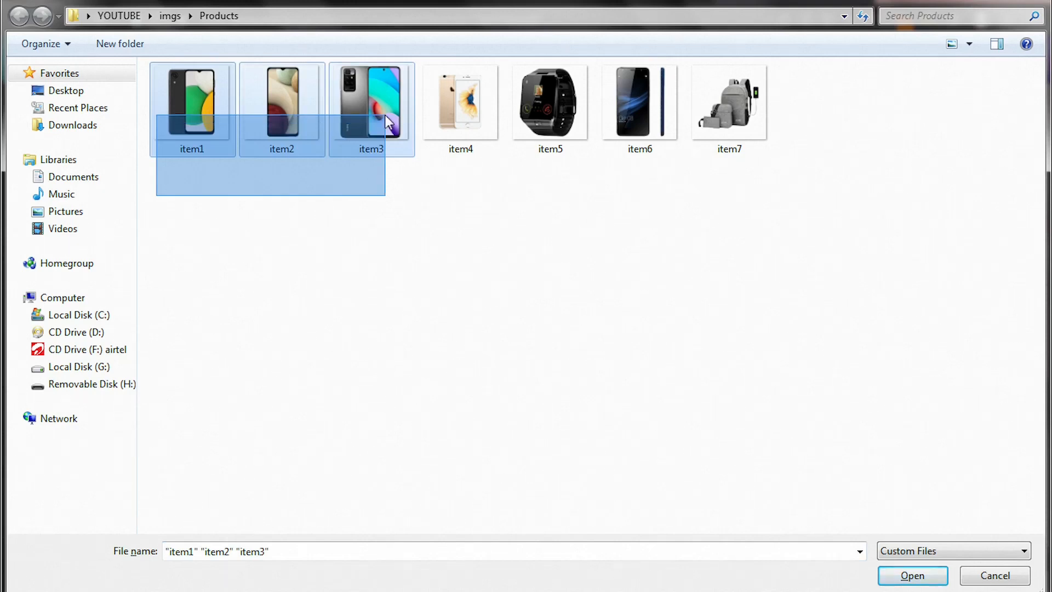
pyautogui.moveTo(385, 114); pyautogui.dragTo(801, 114)
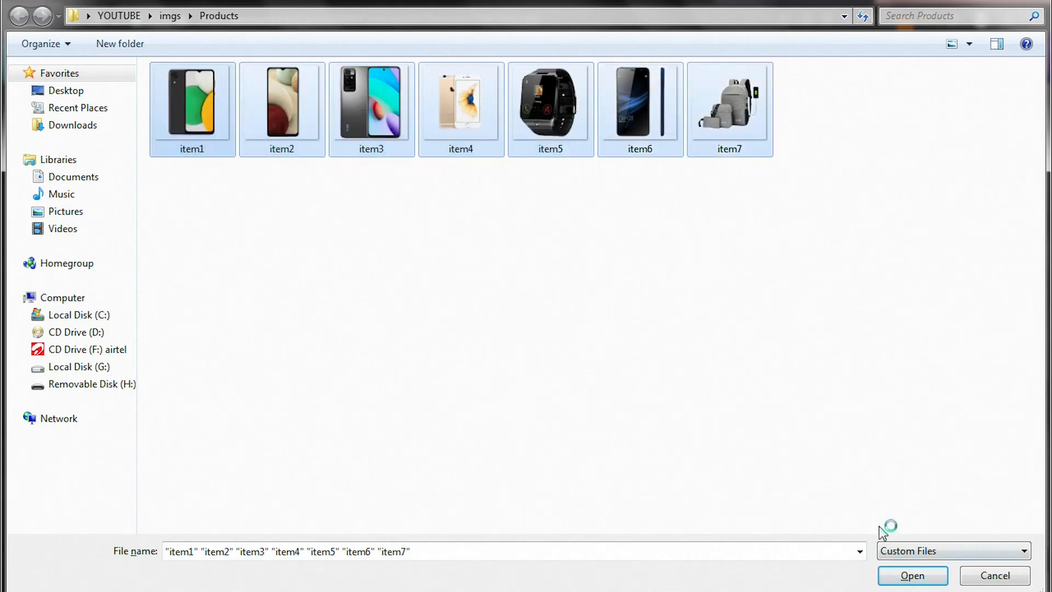
pyautogui.click(913, 574)
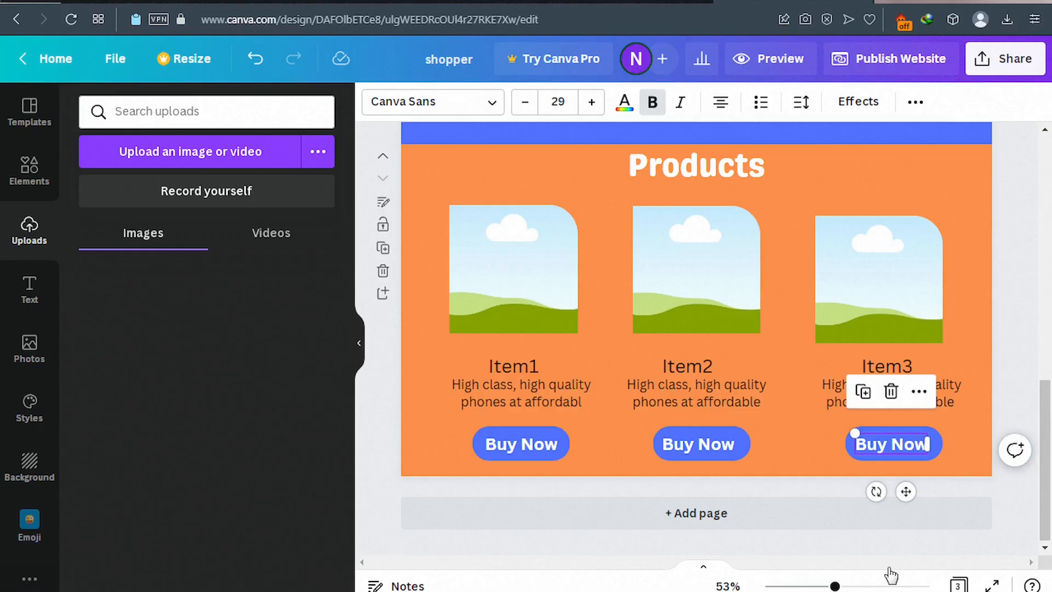
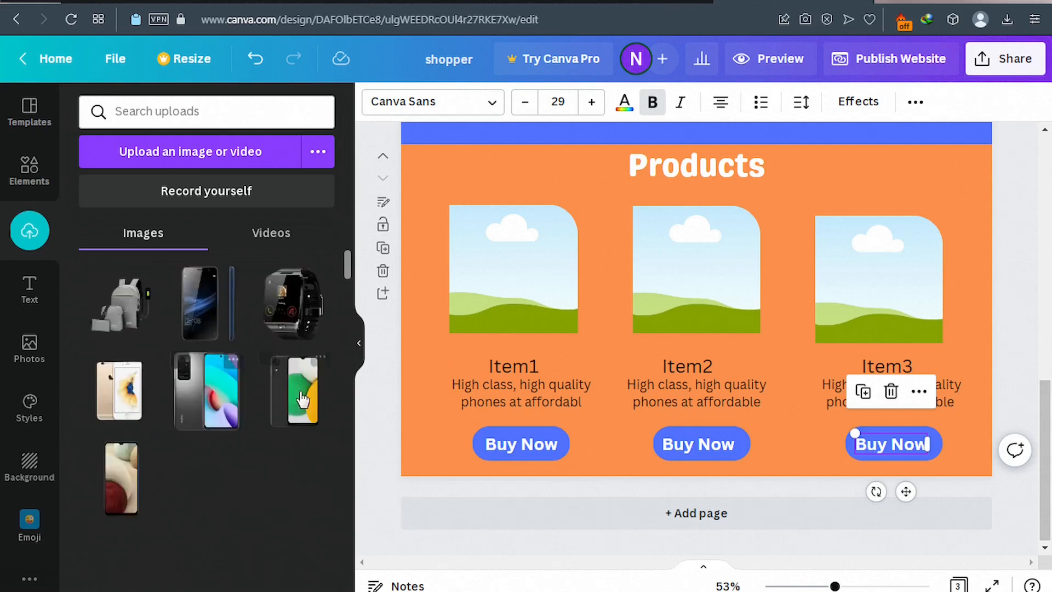
# Shrink the black phone photo and fit it into the Item1 product frame, checking the published store.
pyautogui.click(301, 398)
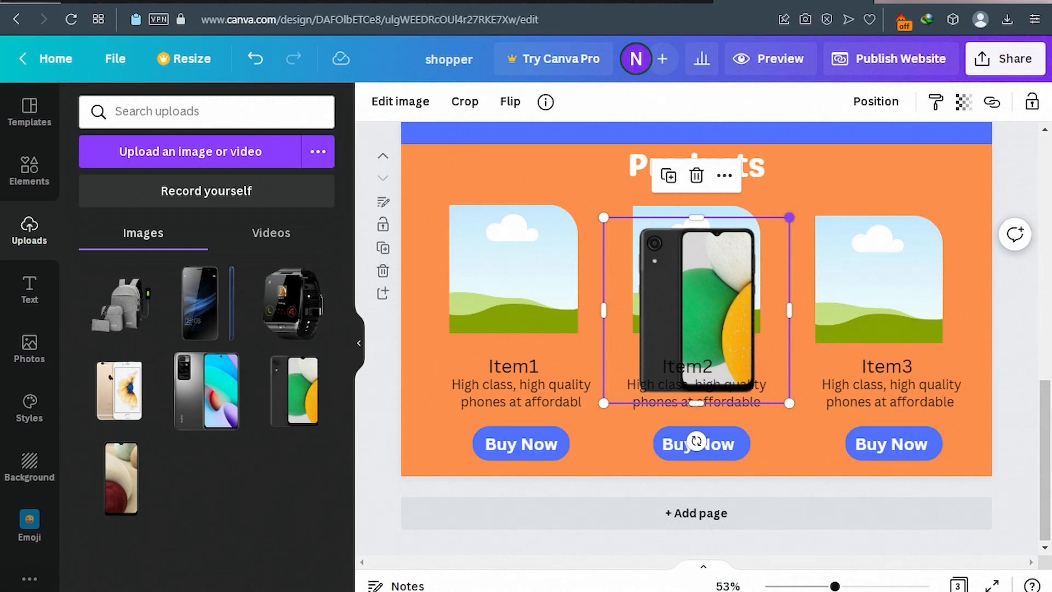
pyautogui.moveTo(789, 218); pyautogui.dragTo(754, 276)
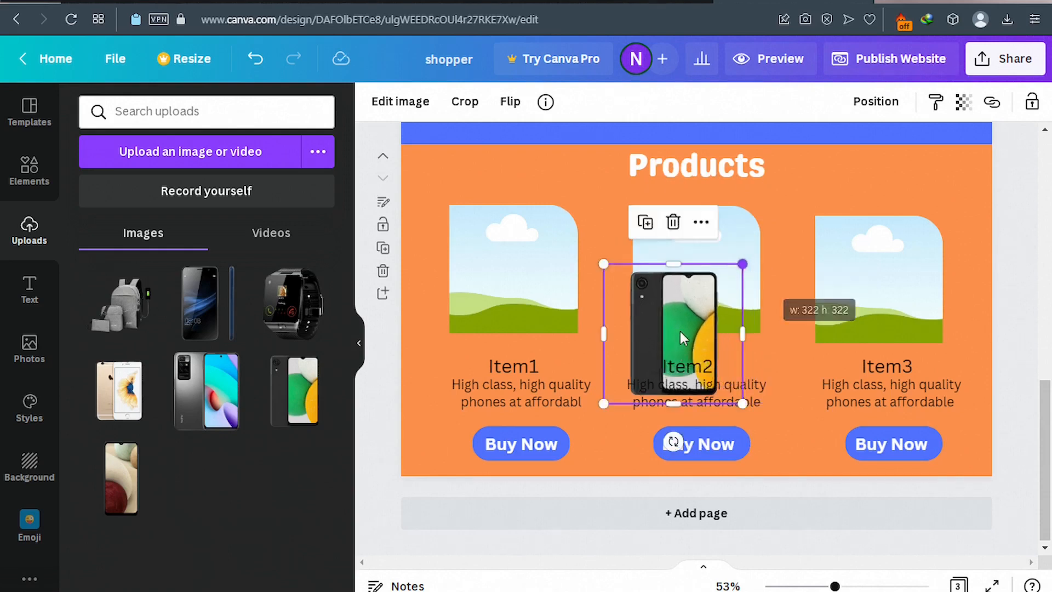
pyautogui.moveTo(679, 331); pyautogui.dragTo(529, 256)
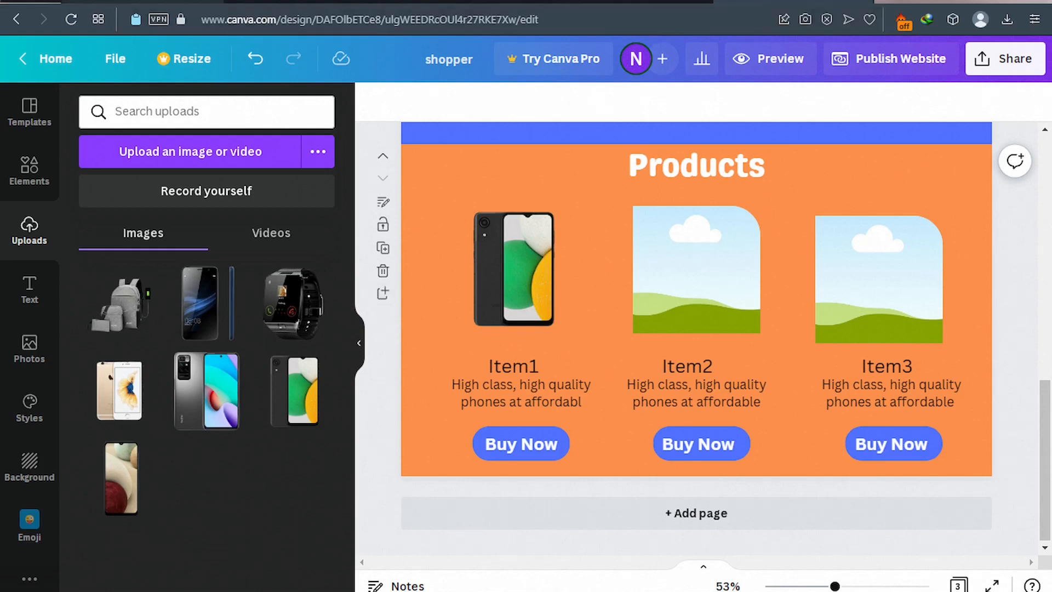
pyautogui.click(167, 4)
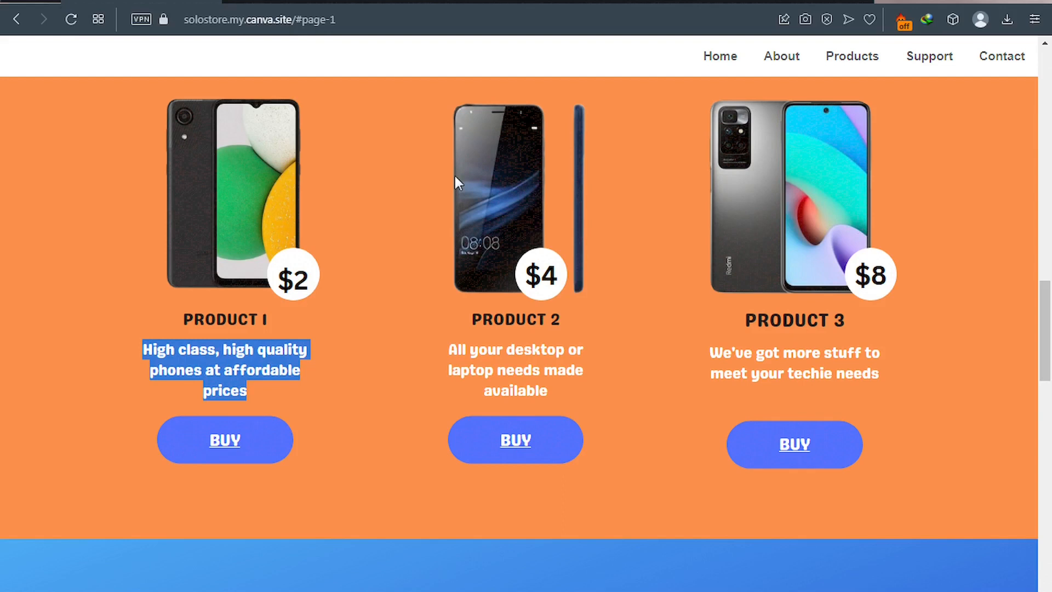
pyautogui.click(793, 2)
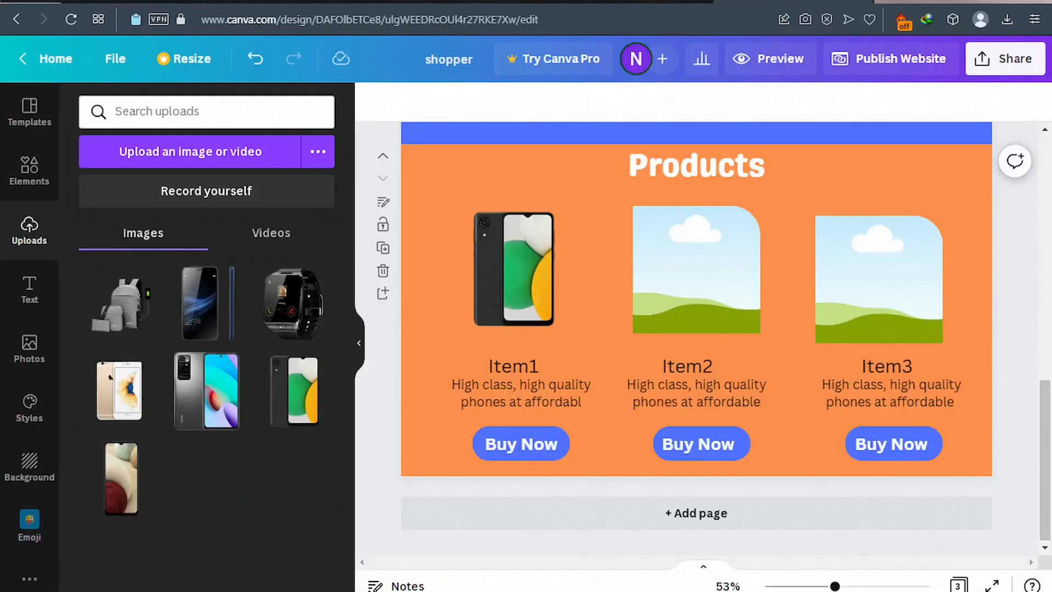
# Shrink the slim dark phone photo and place it in Item2's picture frame.
pyautogui.click(207, 322)
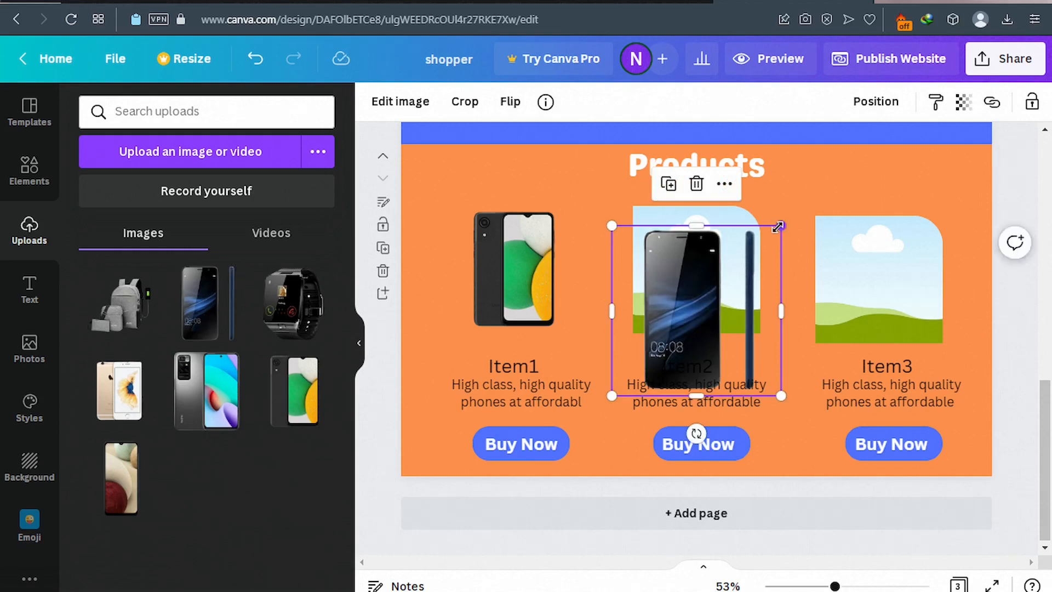
pyautogui.moveTo(778, 227); pyautogui.dragTo(751, 266)
pyautogui.moveTo(677, 339); pyautogui.dragTo(697, 281)
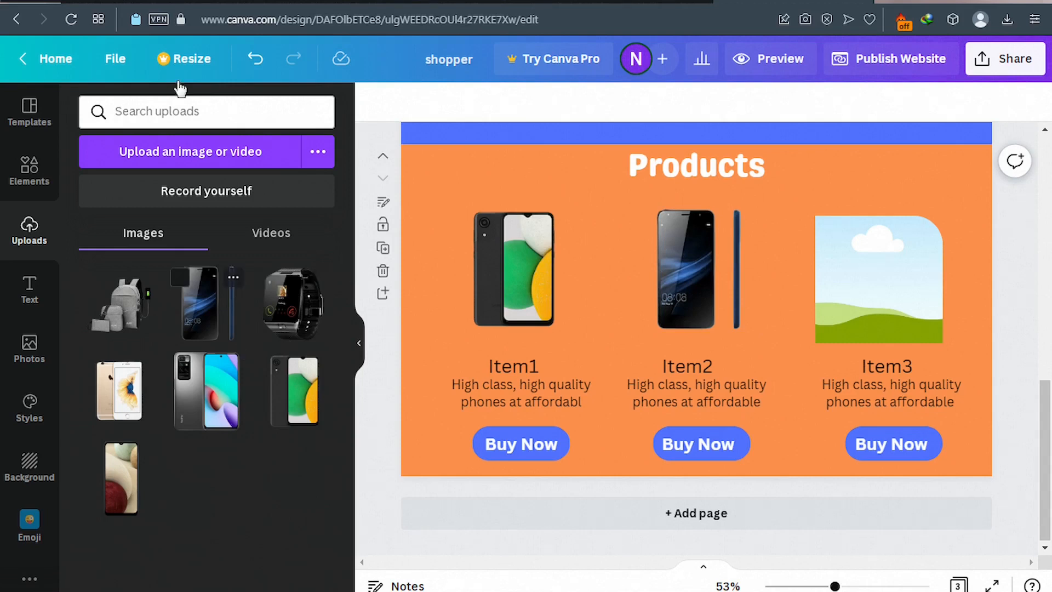
pyautogui.click(181, 2)
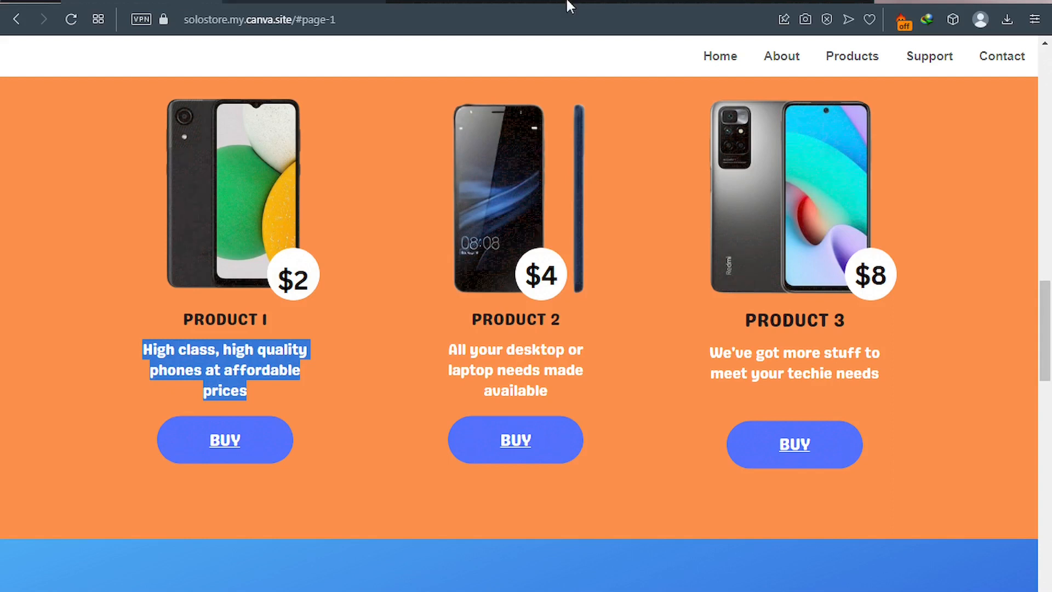
pyautogui.click(751, 1)
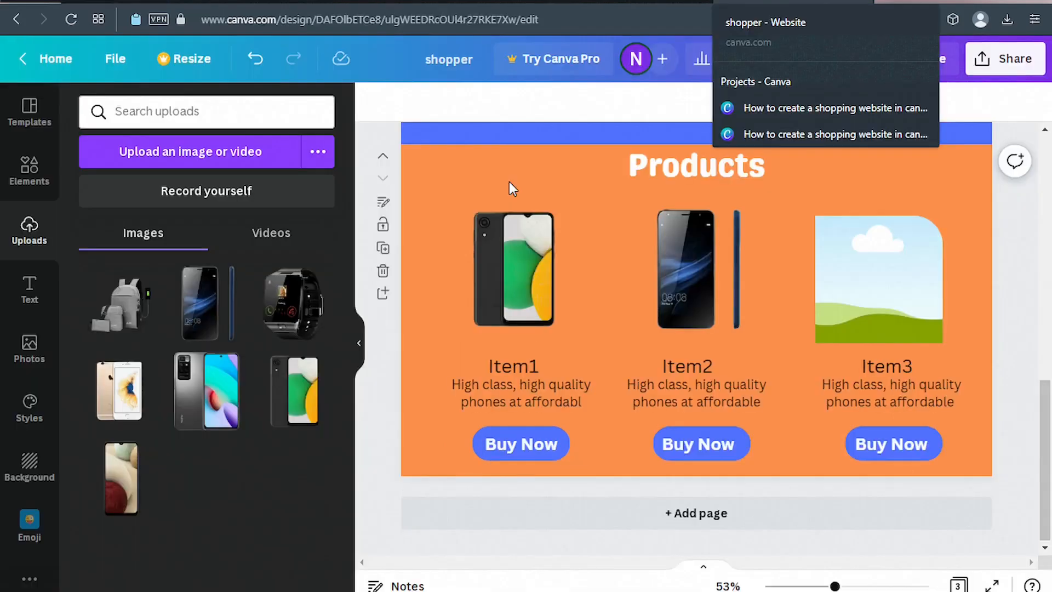
# Shrink the silver Redmi phone photo and place it over Item3's picture.
pyautogui.click(219, 404)
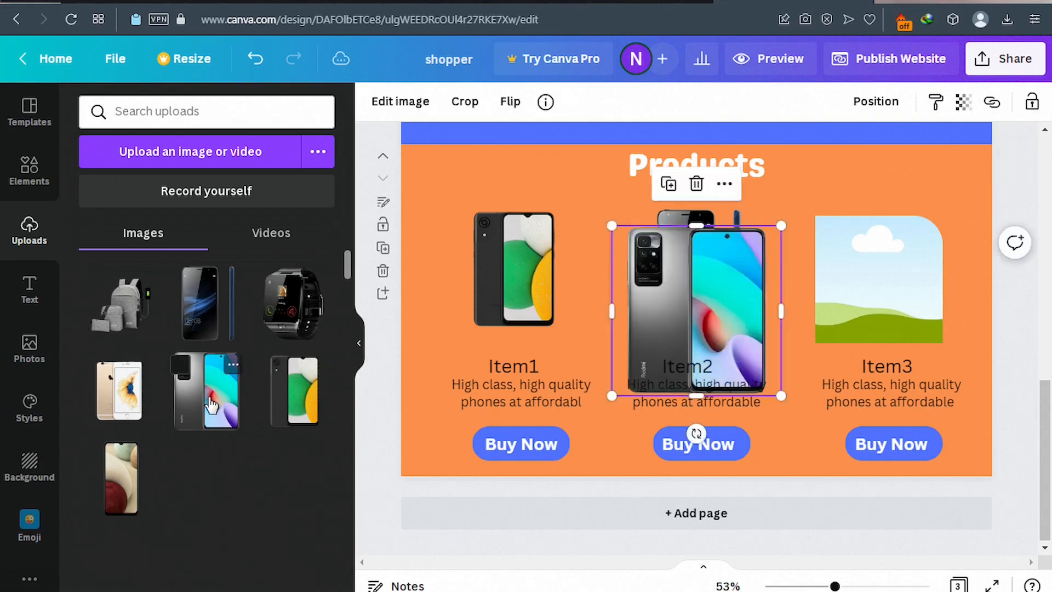
pyautogui.moveTo(780, 224); pyautogui.dragTo(749, 262)
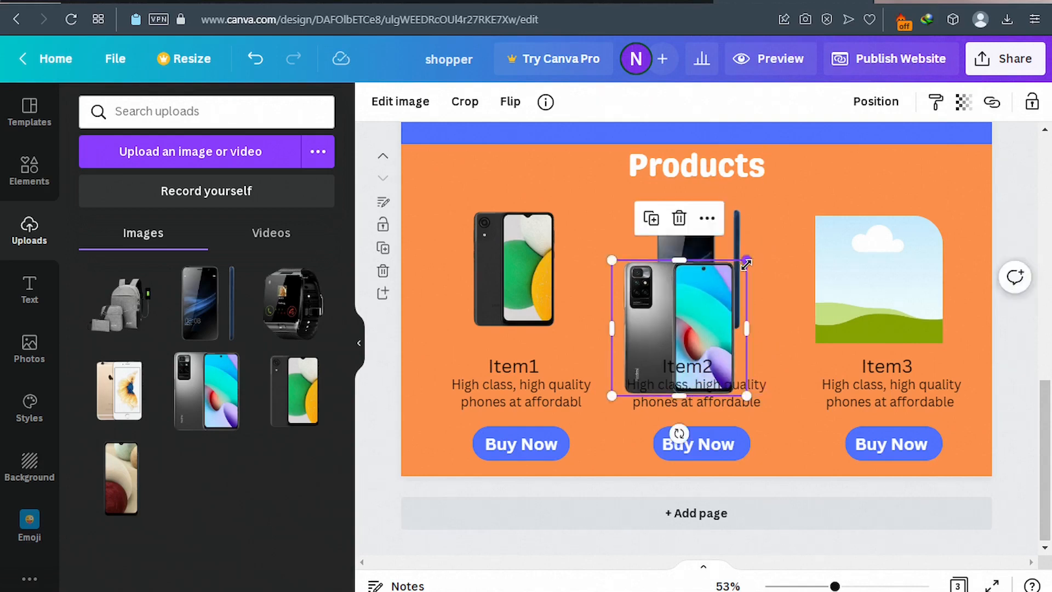
pyautogui.moveTo(746, 264); pyautogui.dragTo(744, 264)
pyautogui.moveTo(689, 314); pyautogui.dragTo(832, 270)
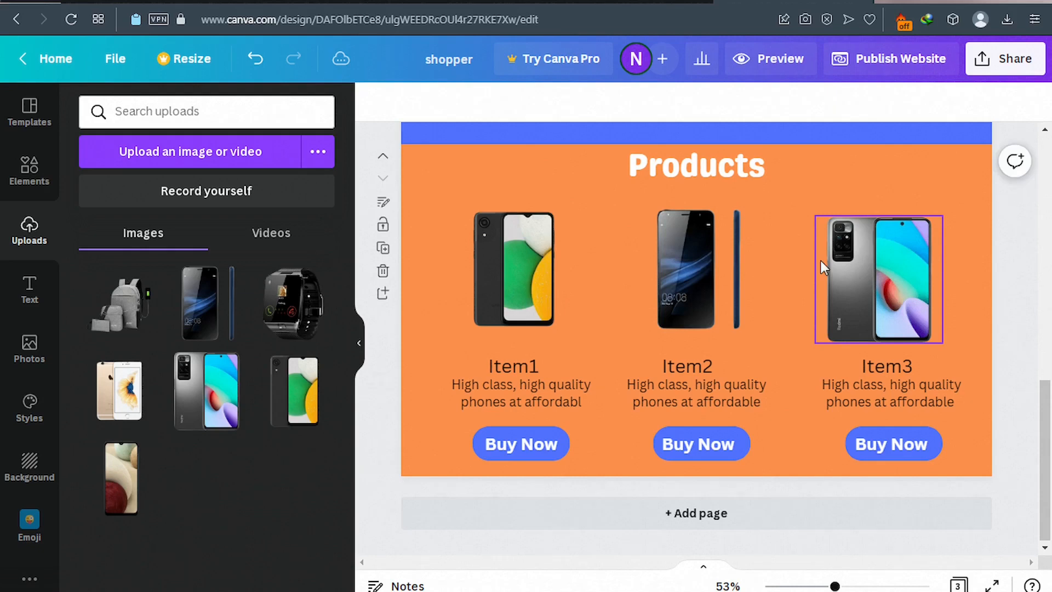
pyautogui.click(835, 177)
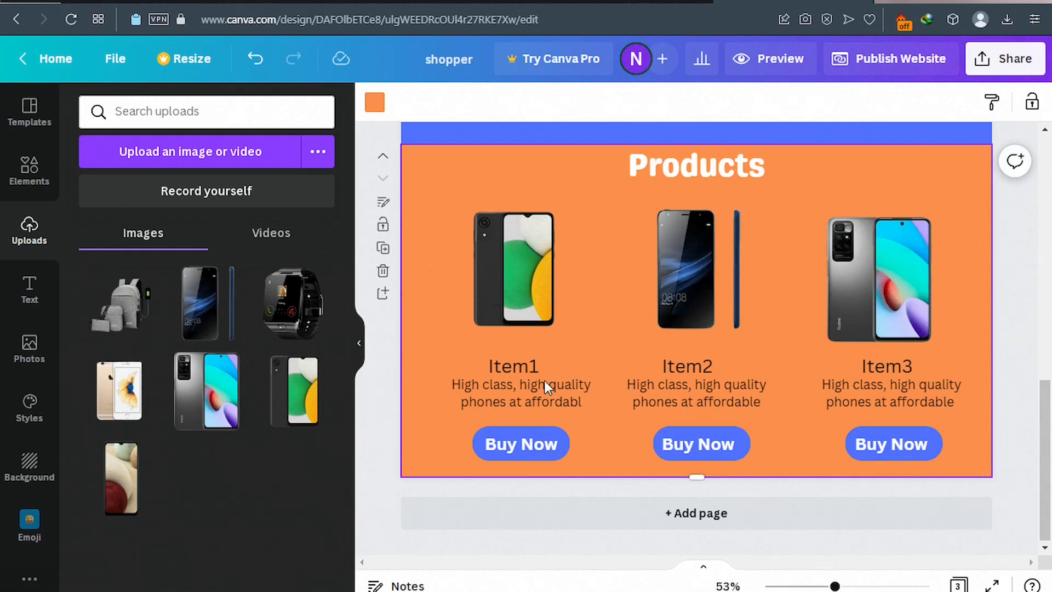
# Make the description text under Item1, Item2 and Item3 white.
pyautogui.click(523, 392)
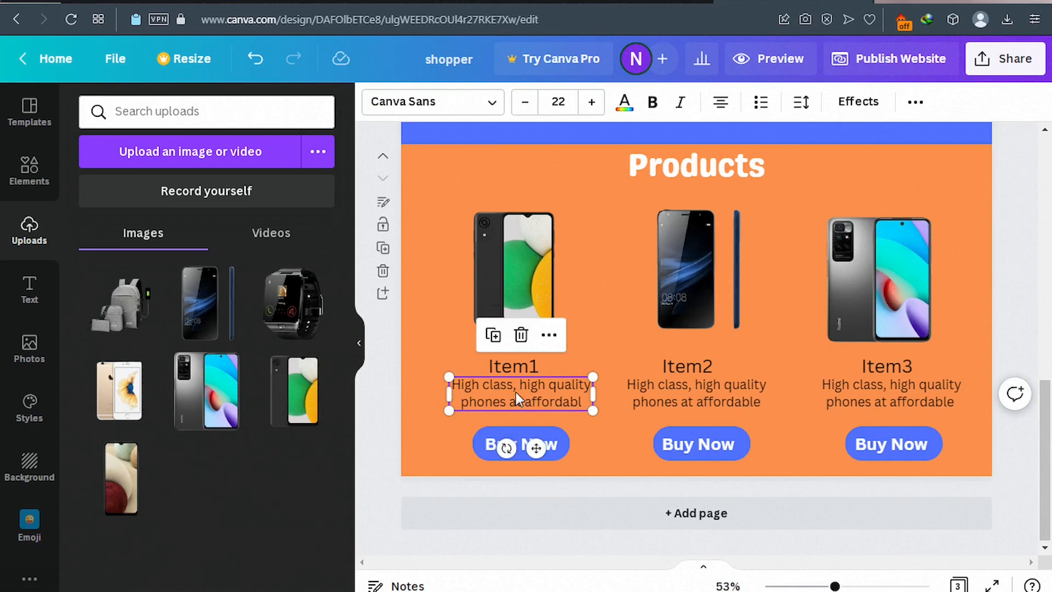
pyautogui.click(625, 103)
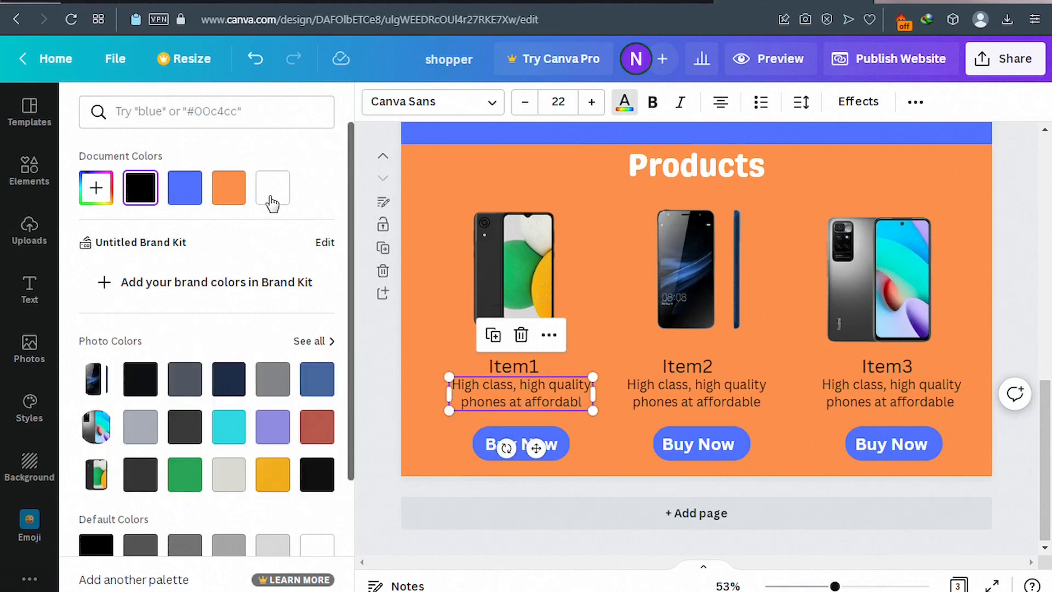
pyautogui.click(271, 200)
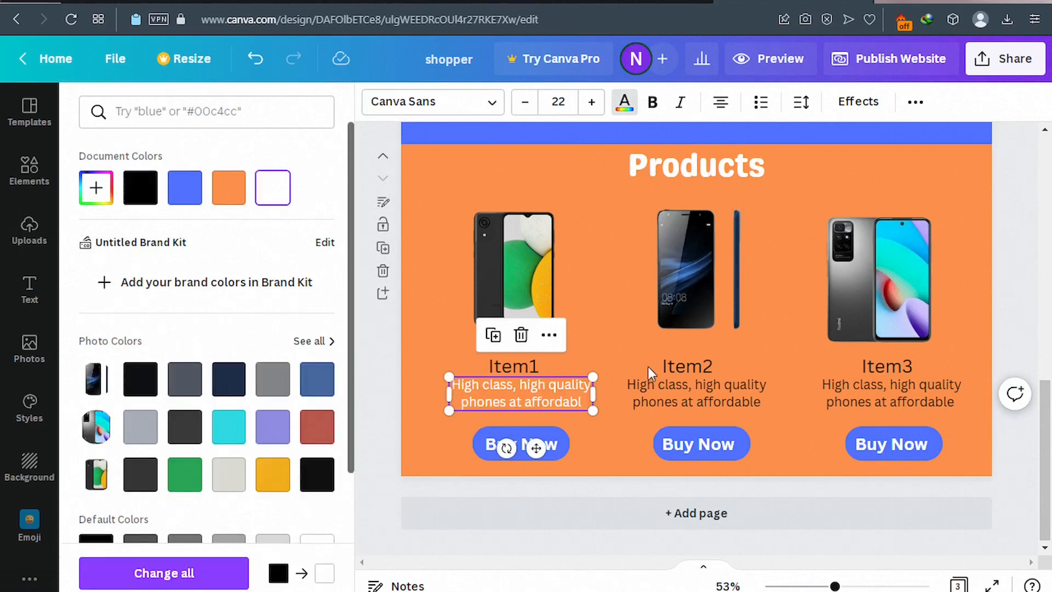
pyautogui.click(679, 397)
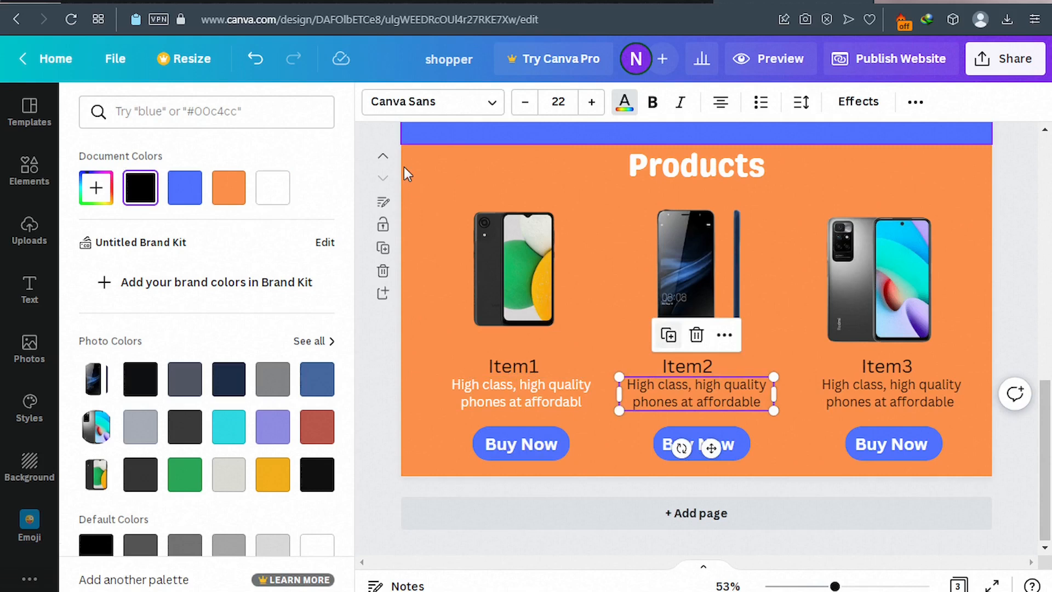
pyautogui.click(272, 200)
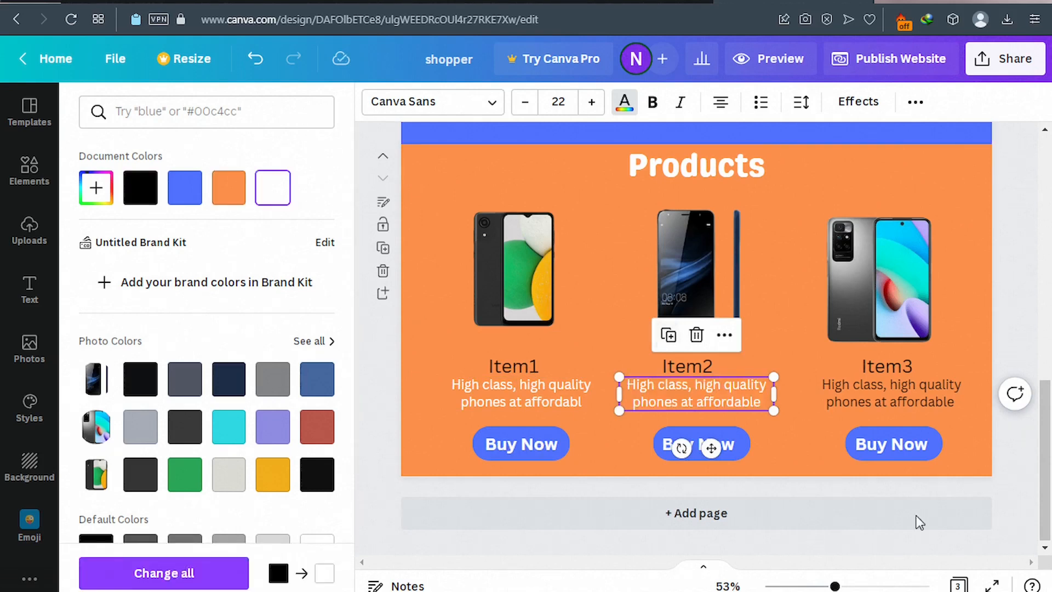
pyautogui.click(844, 406)
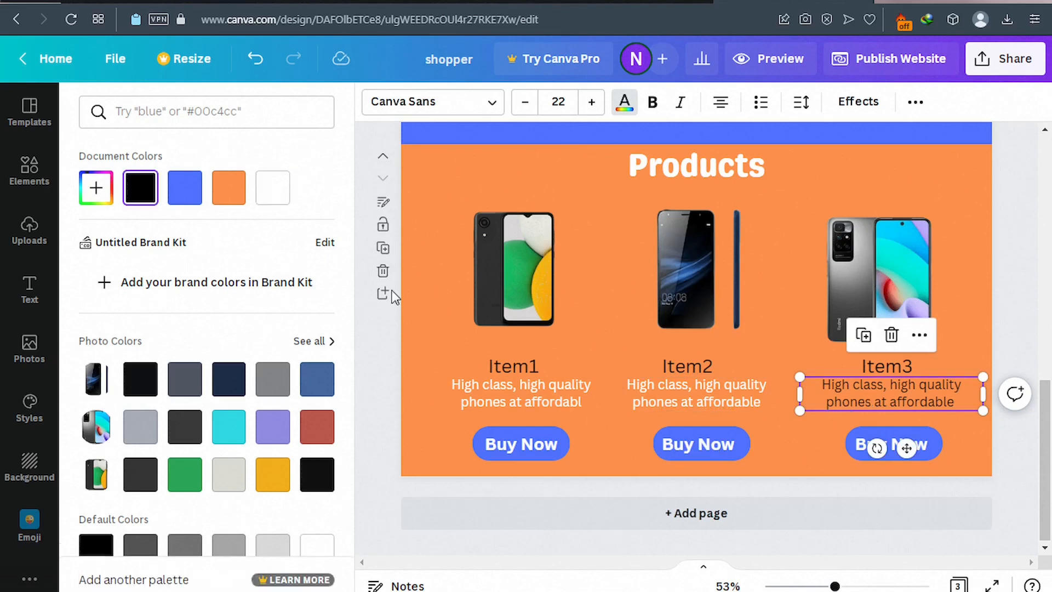
pyautogui.click(273, 192)
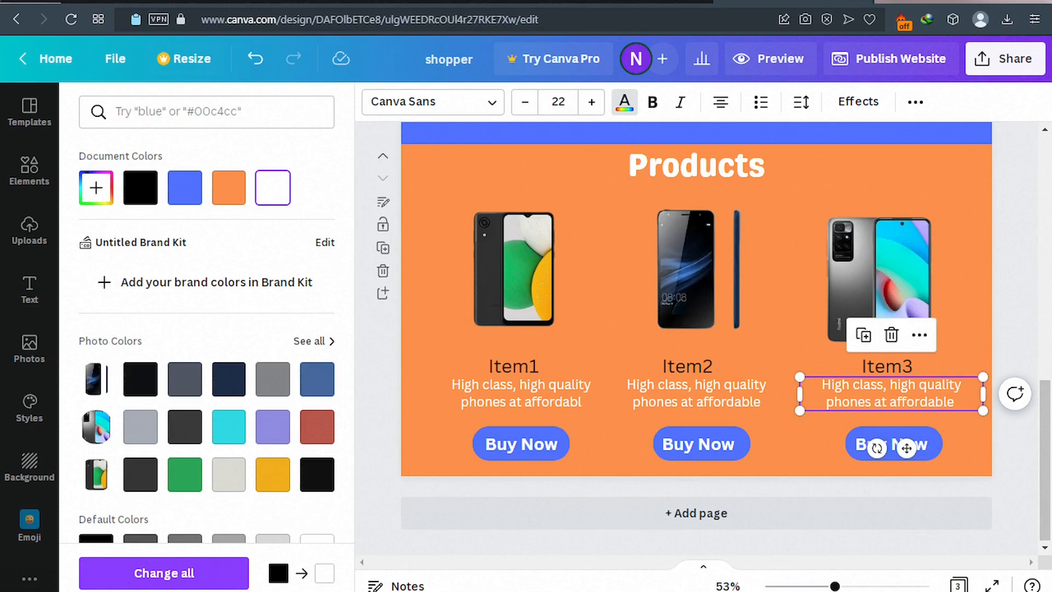
# Compare with the published site's price badges, then bring up the Elements library.
pyautogui.click(169, 7)
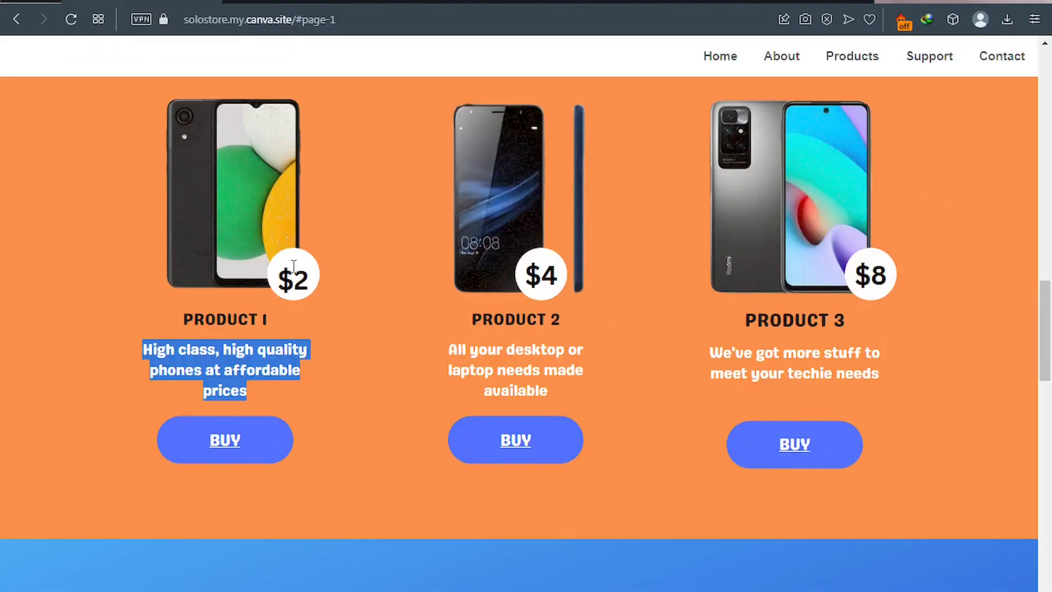
pyautogui.click(763, 2)
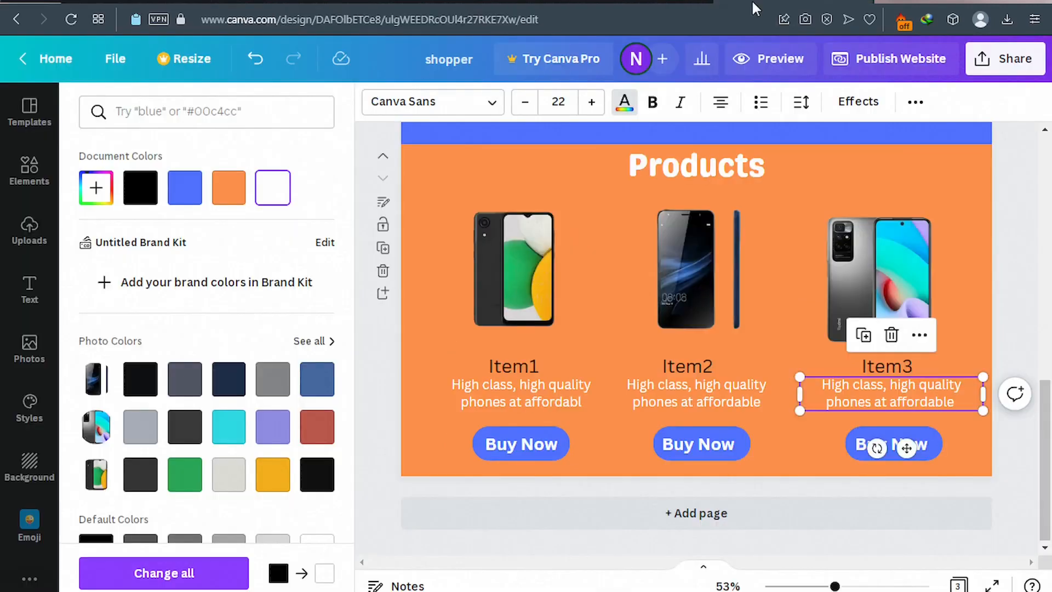
pyautogui.click(43, 176)
pyautogui.click(39, 188)
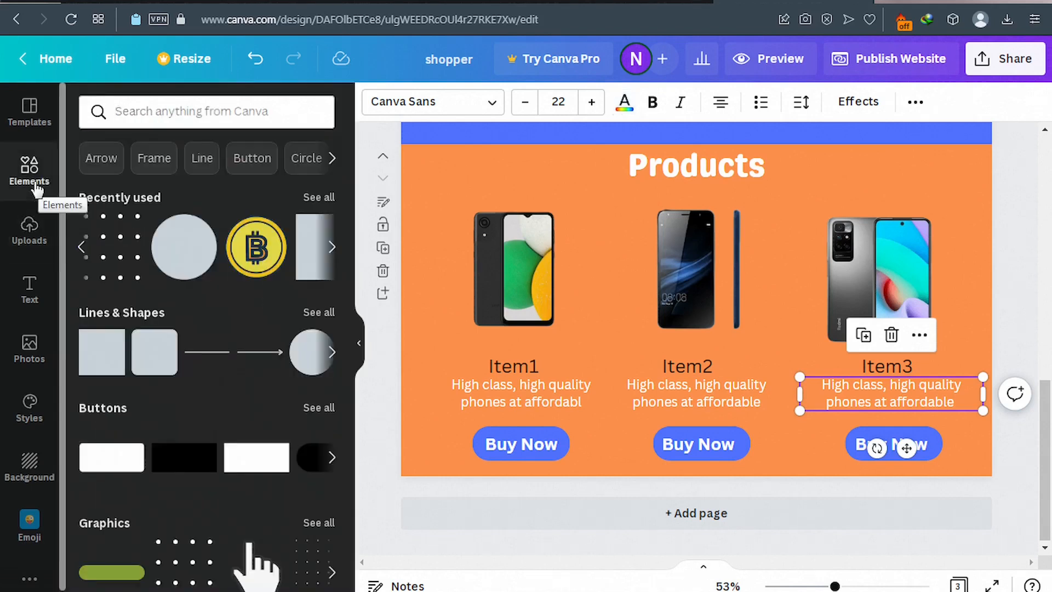
# Add a small white circle badge at the corner of Item1's phone.
pyautogui.click(305, 370)
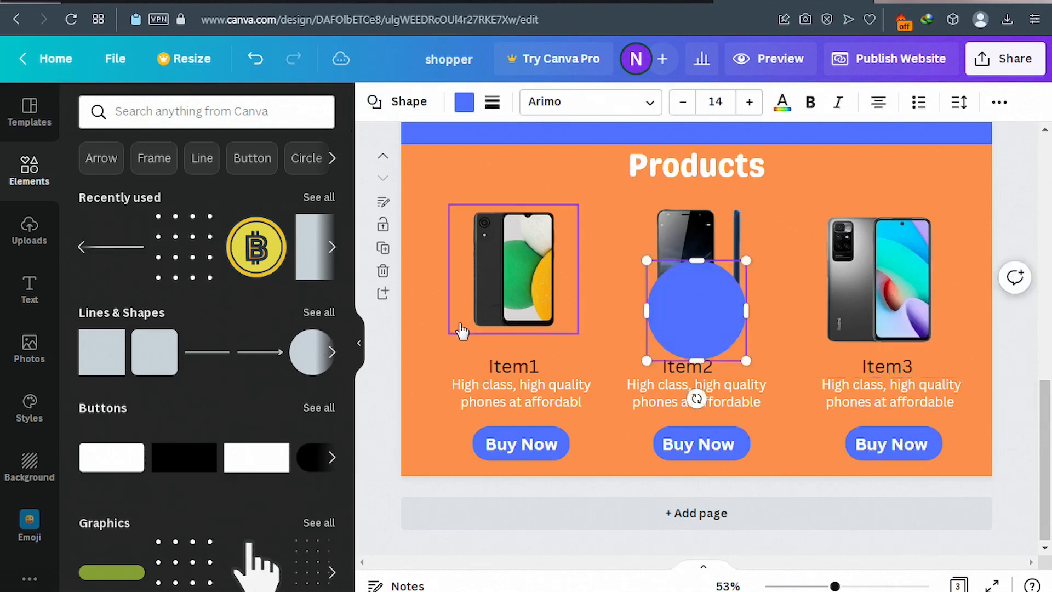
pyautogui.moveTo(736, 277); pyautogui.dragTo(687, 320)
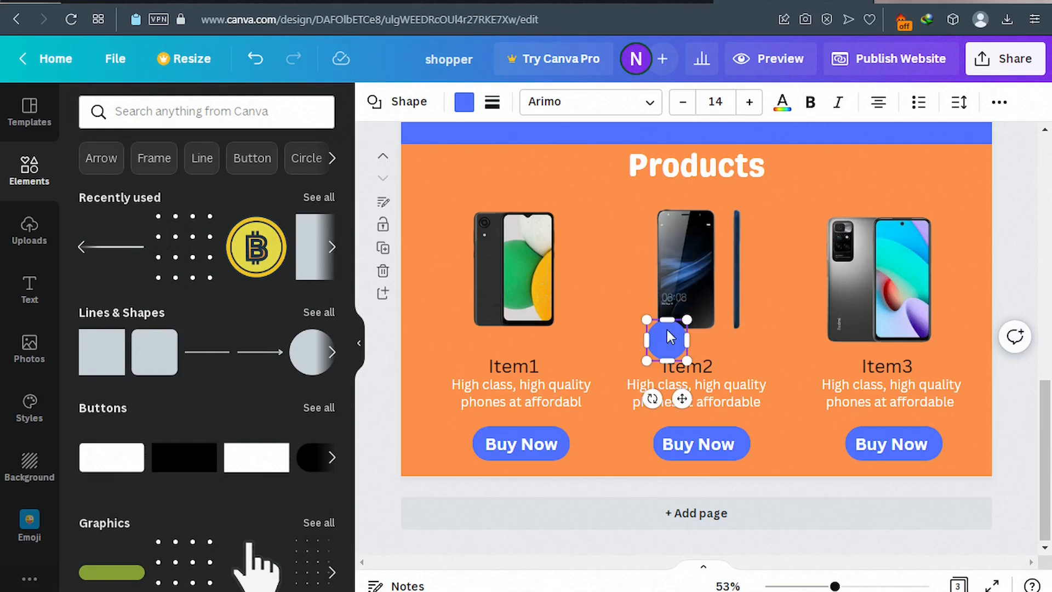
pyautogui.click(464, 102)
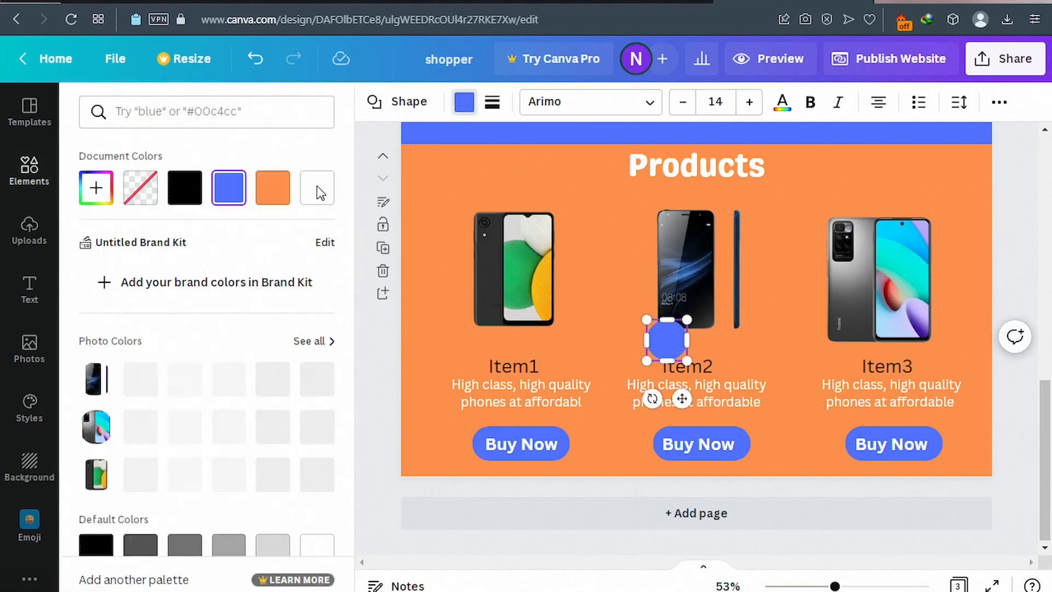
pyautogui.click(317, 196)
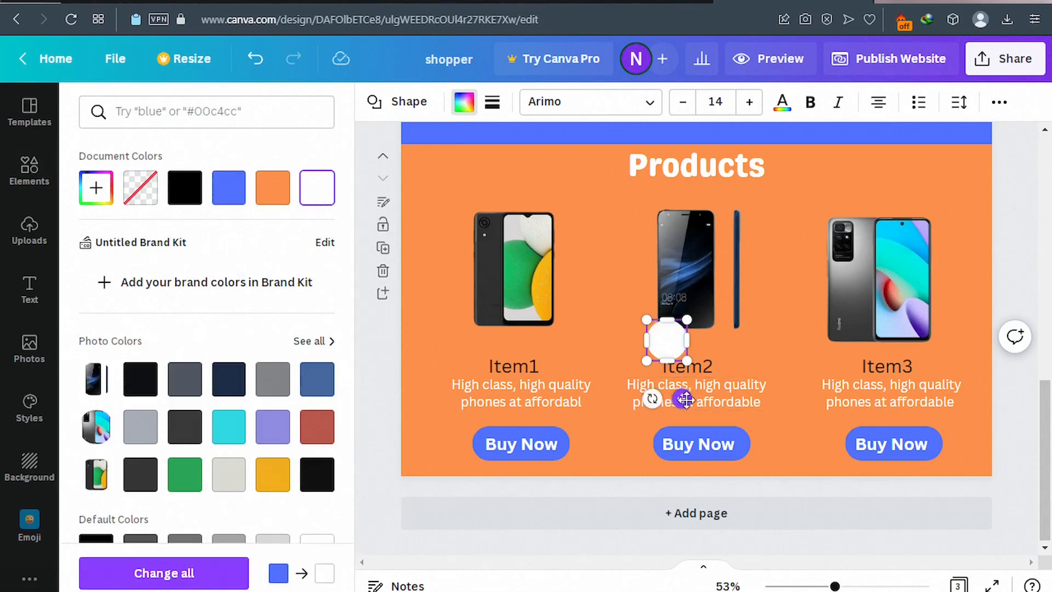
pyautogui.moveTo(654, 388); pyautogui.dragTo(569, 376)
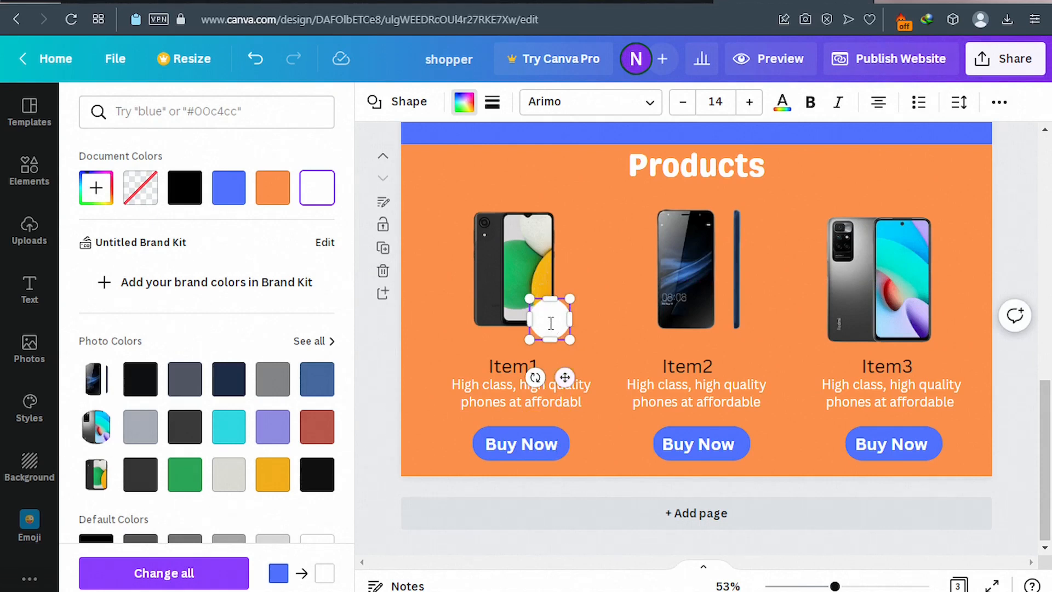
# Type $2 on the badge, delete it, then undo the deletion.
pyautogui.write('$2')
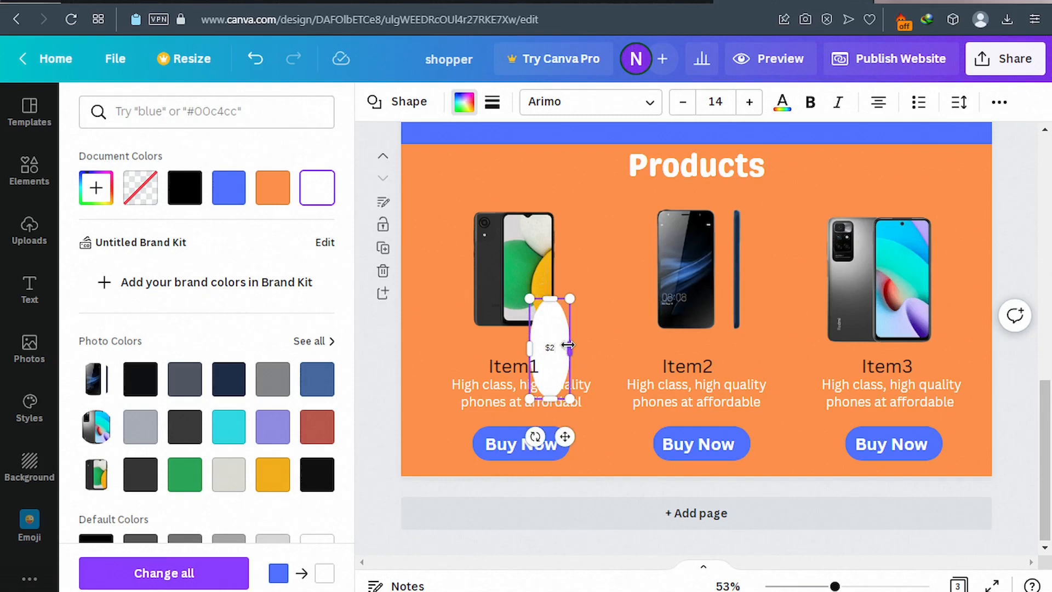
pyautogui.press('BackSpace')
pyautogui.press('BackSpace')
pyautogui.hotkey('ctrl', 'z')
pyautogui.hotkey('ctrl', 'z')
pyautogui.hotkey('ctrl', 'z')
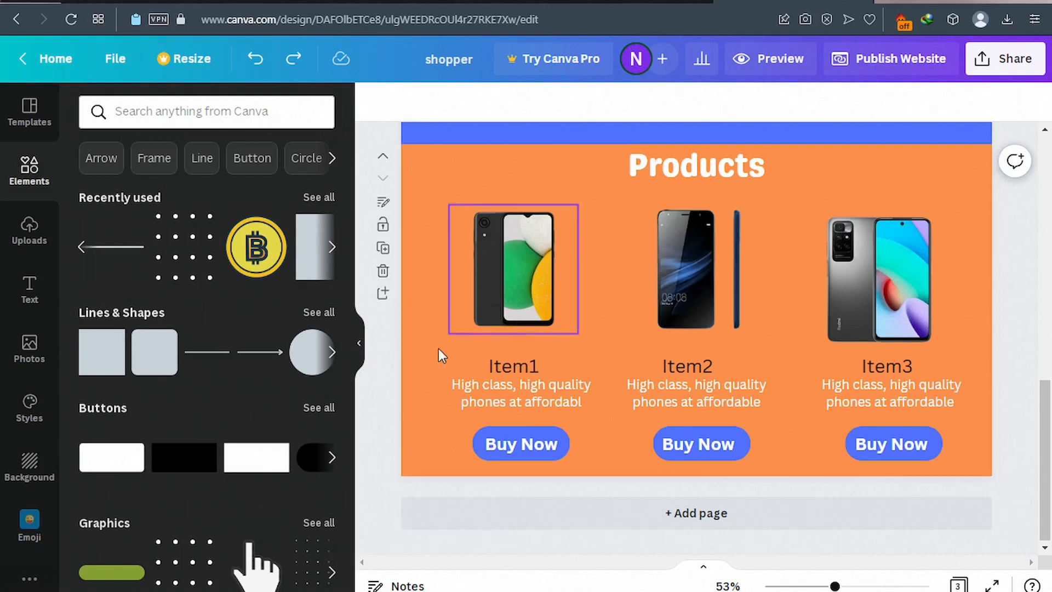
# Add a white circle about 94 px across and paste a duplicate of it.
pyautogui.click(319, 362)
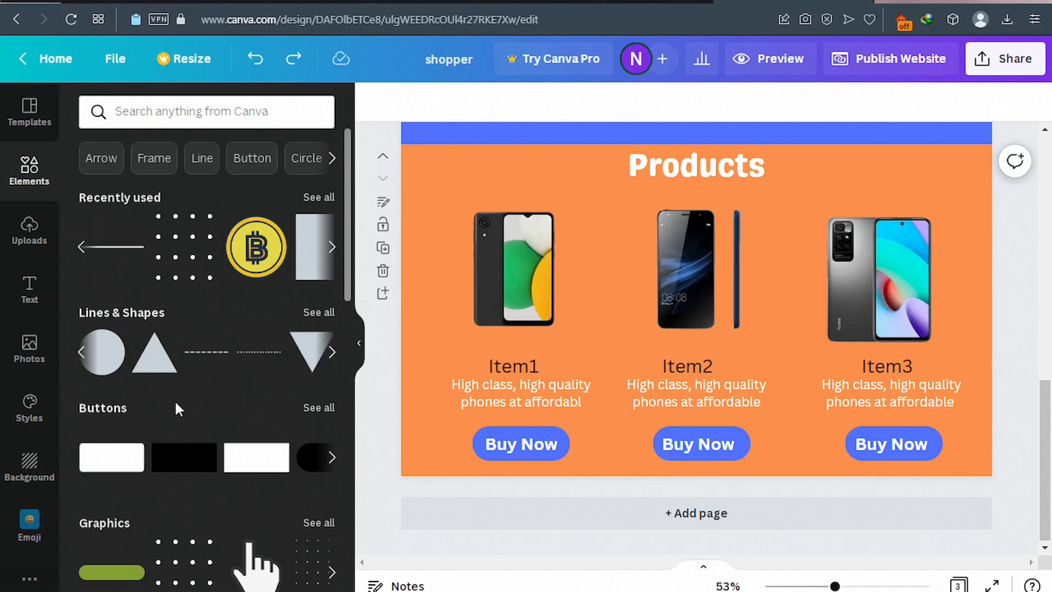
pyautogui.moveTo(110, 370)
pyautogui.click(109, 371)
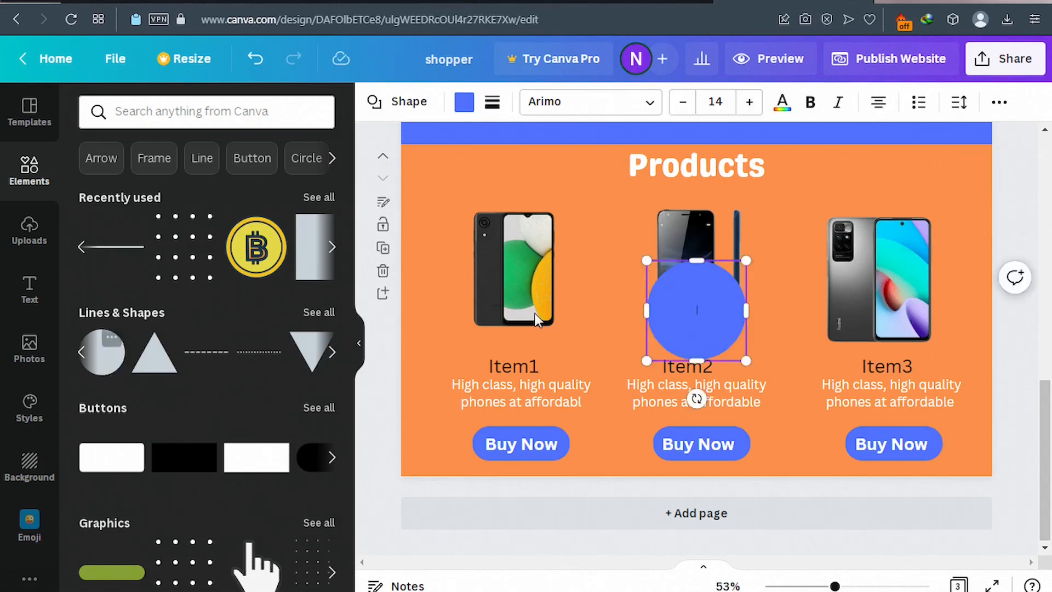
pyautogui.moveTo(746, 261); pyautogui.dragTo(694, 329)
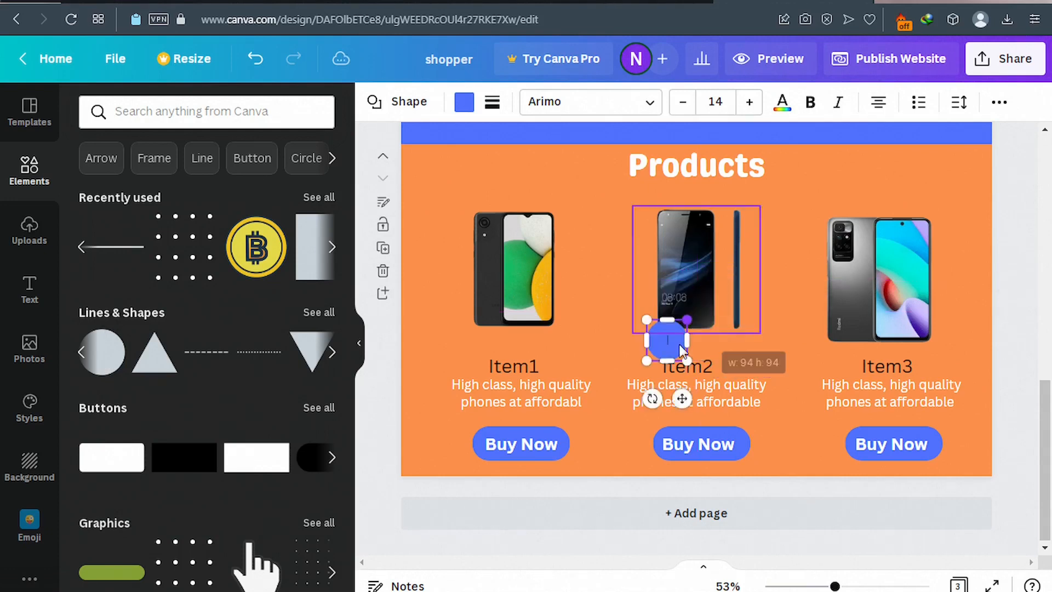
pyautogui.click(464, 110)
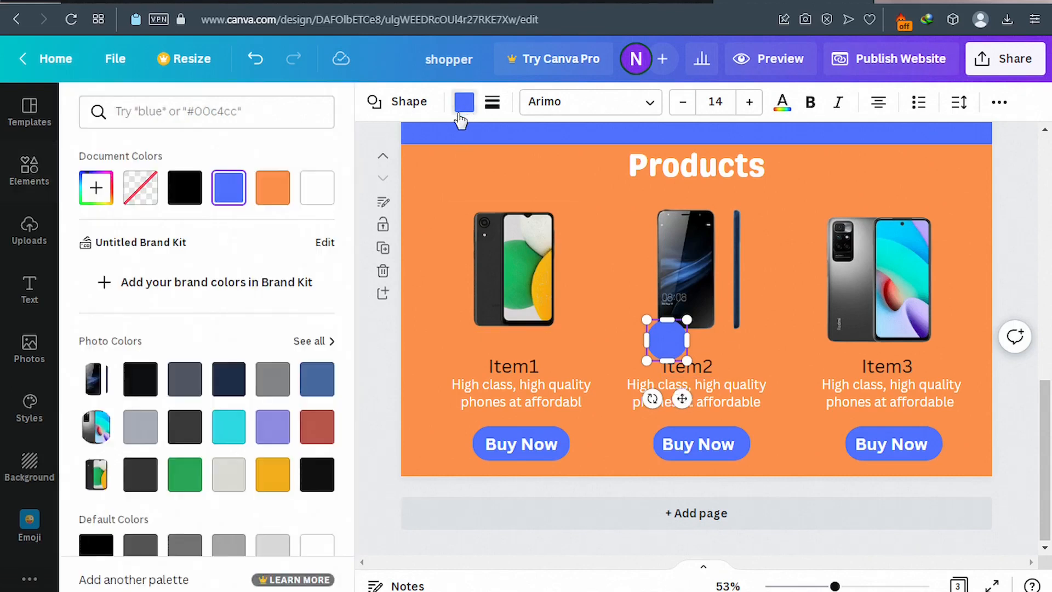
pyautogui.click(317, 201)
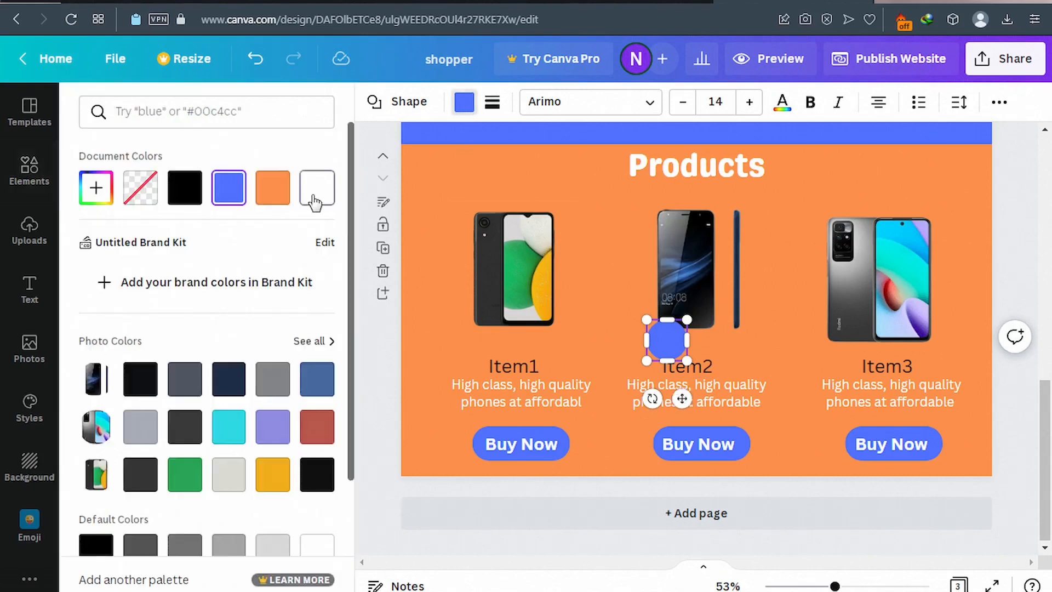
pyautogui.rightClick(674, 340)
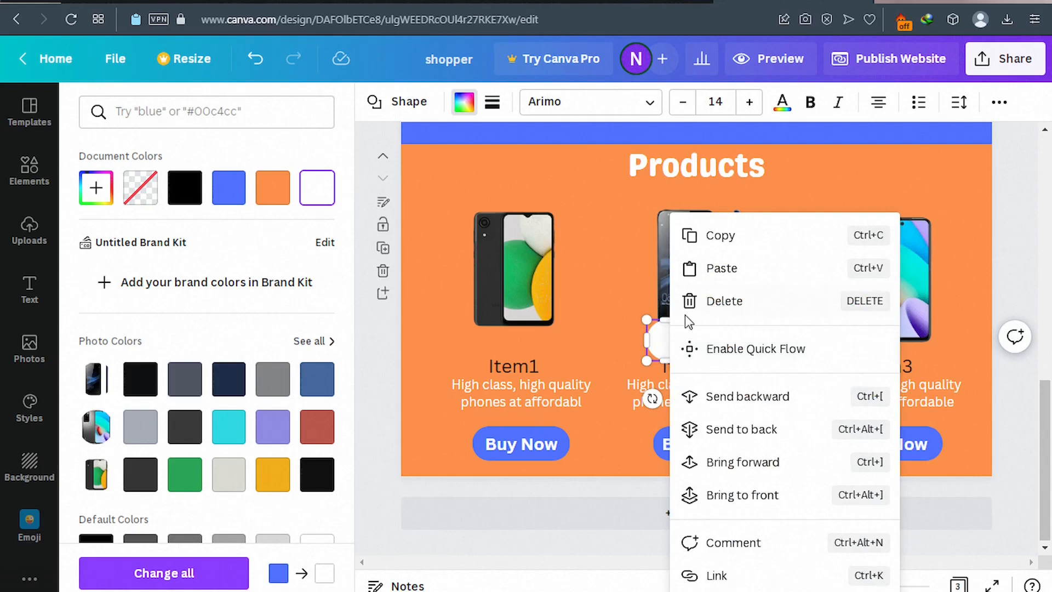
pyautogui.click(730, 241)
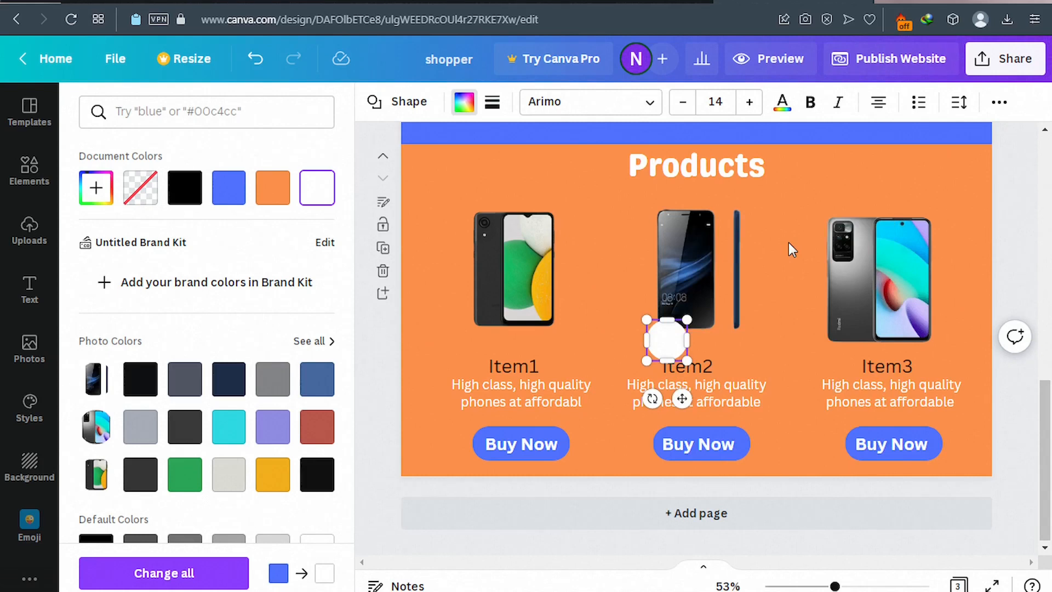
pyautogui.hotkey('ctrl', 'v')
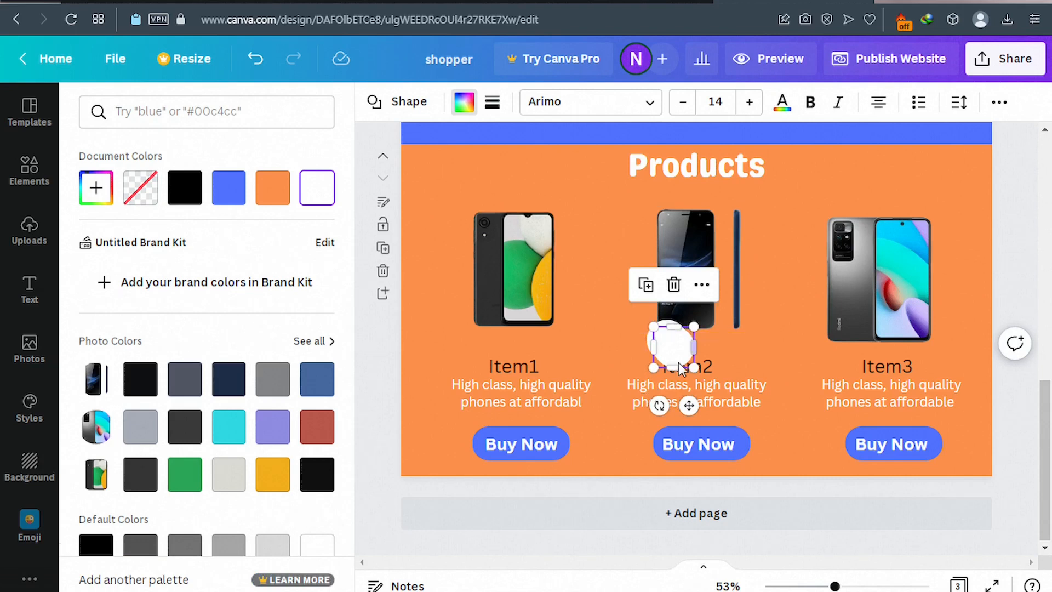
# Move the white circles onto the lower-right corners of the Item2 and Item3 phones.
pyautogui.moveTo(679, 367); pyautogui.dragTo(929, 329)
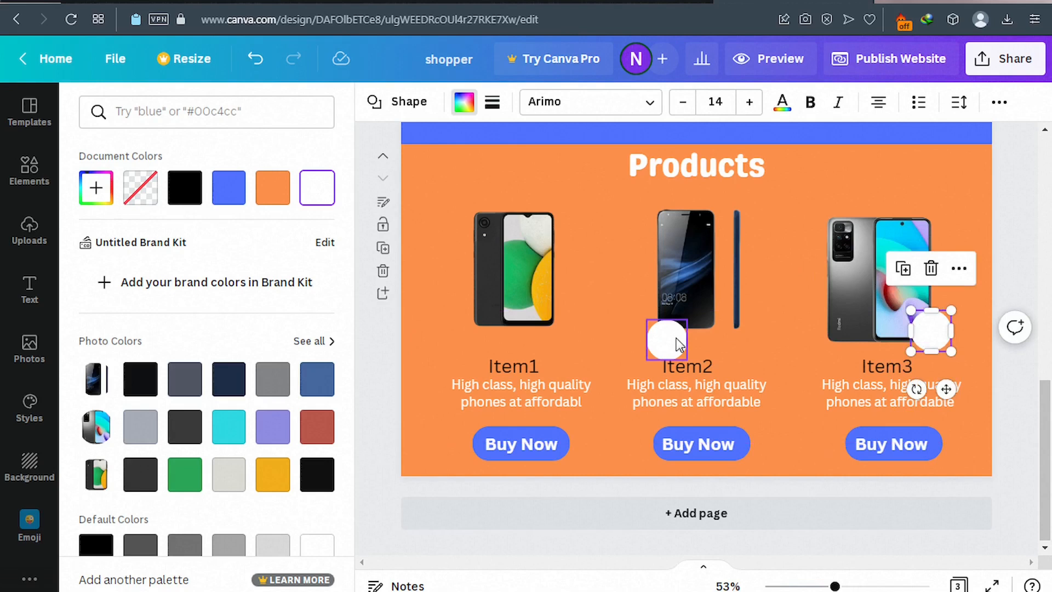
pyautogui.moveTo(680, 344); pyautogui.dragTo(732, 321)
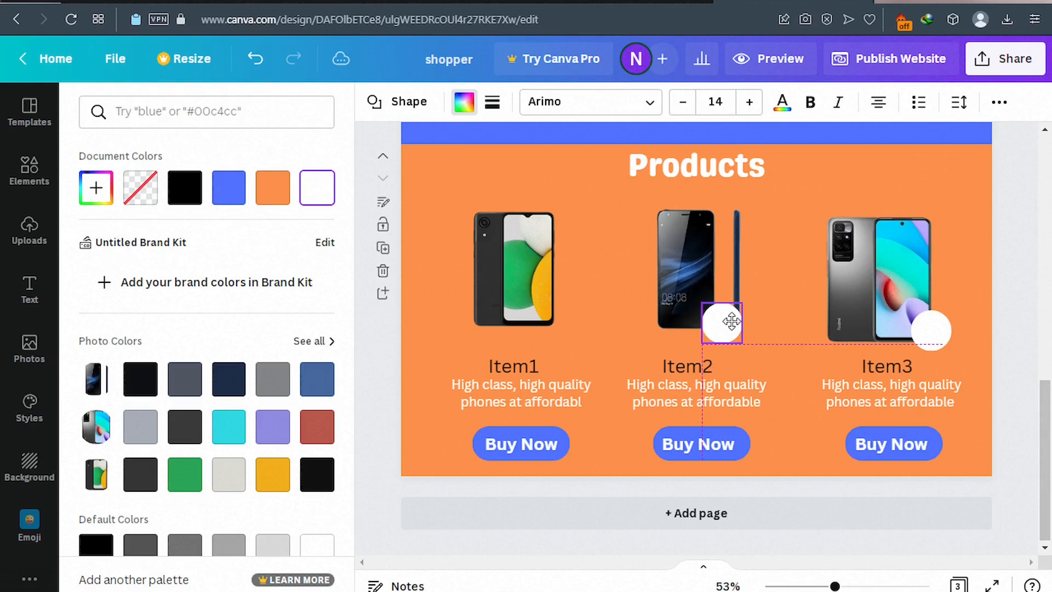
pyautogui.moveTo(732, 321); pyautogui.dragTo(719, 321)
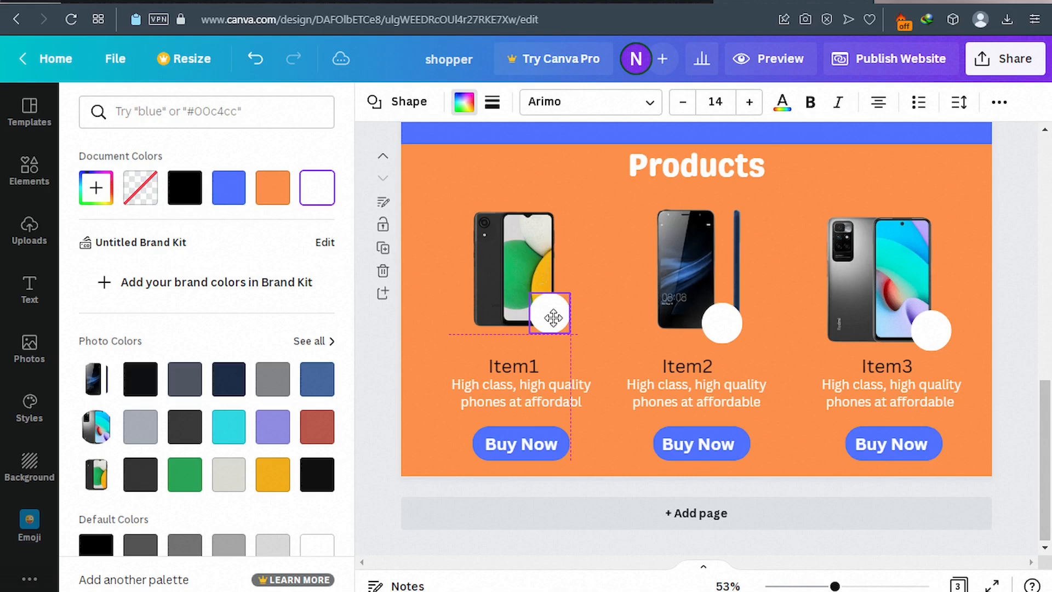
pyautogui.click(29, 290)
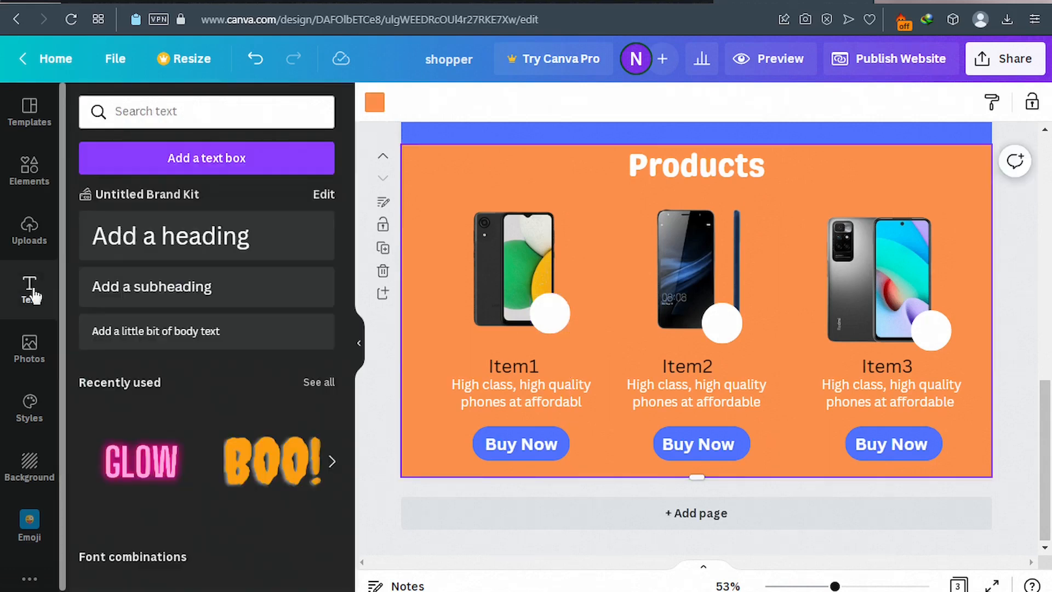
# Put a bold black $2 price on Item1's white circle and drag a copy to Item2's circle.
pyautogui.click(157, 288)
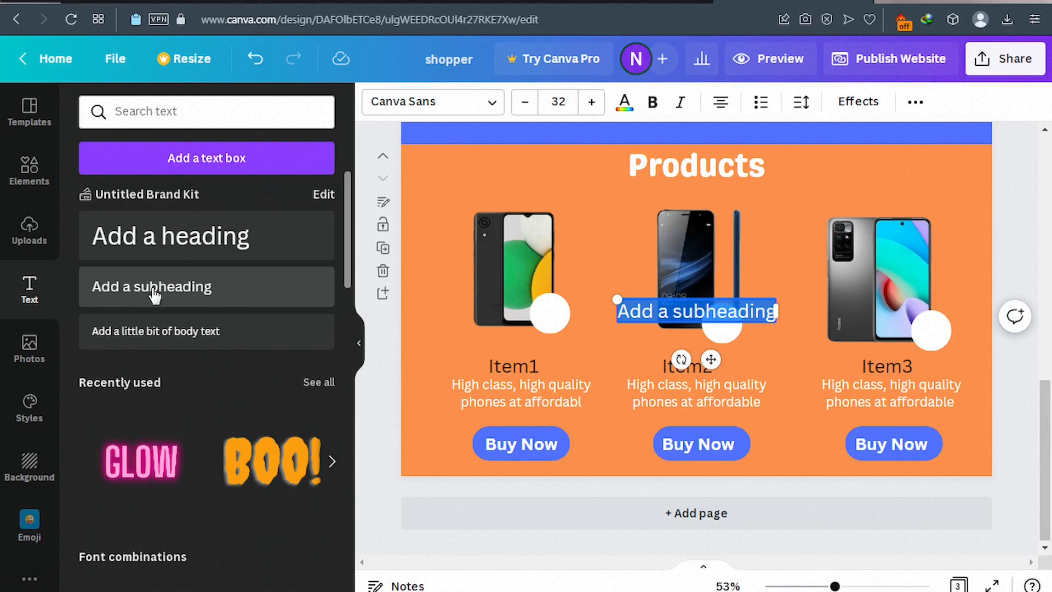
pyautogui.click(660, 106)
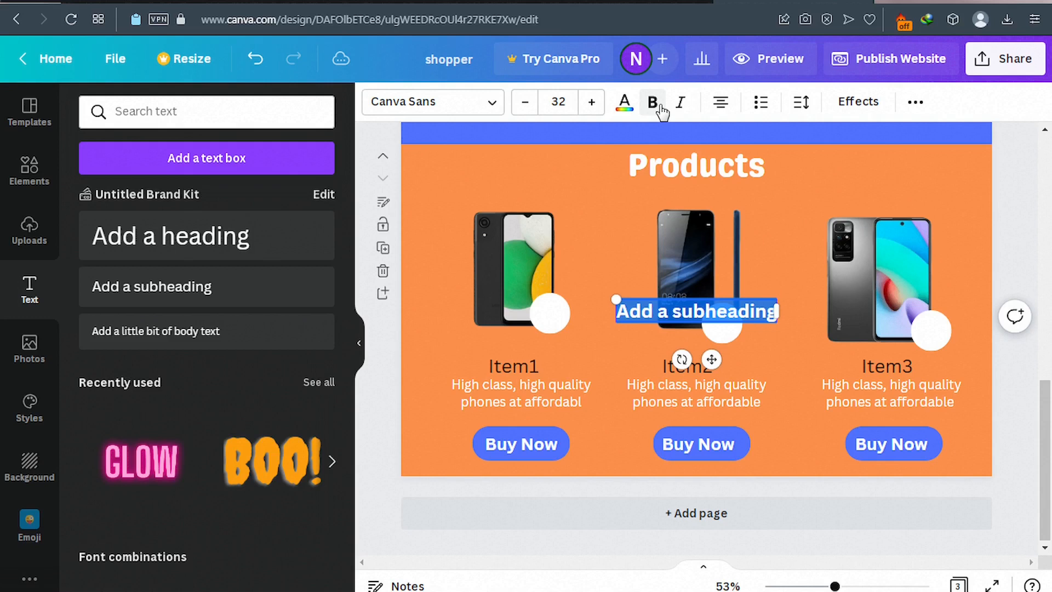
pyautogui.moveTo(711, 359); pyautogui.dragTo(547, 364)
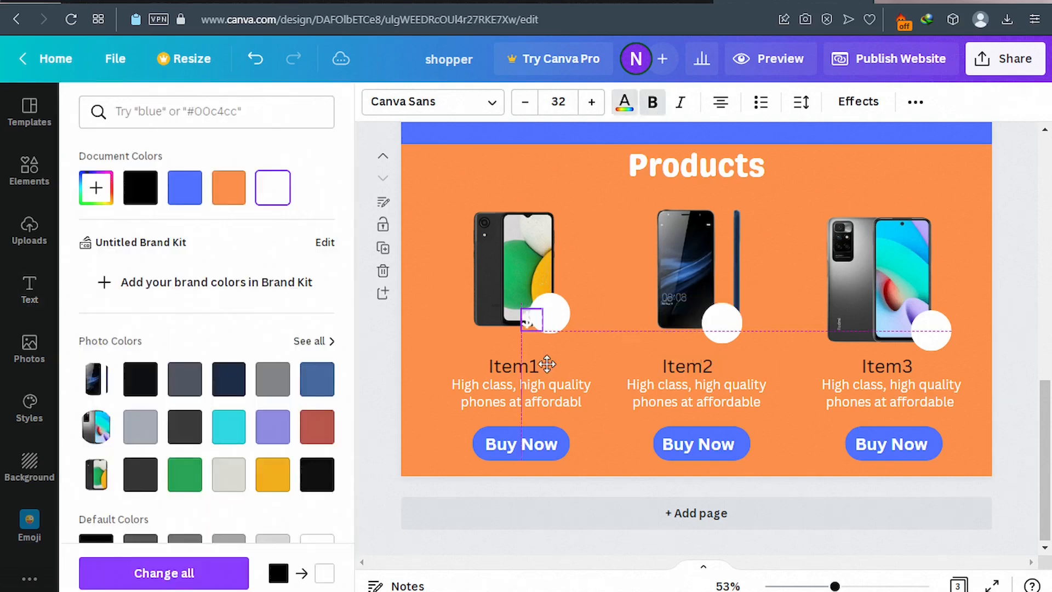
pyautogui.moveTo(547, 364); pyautogui.dragTo(563, 357)
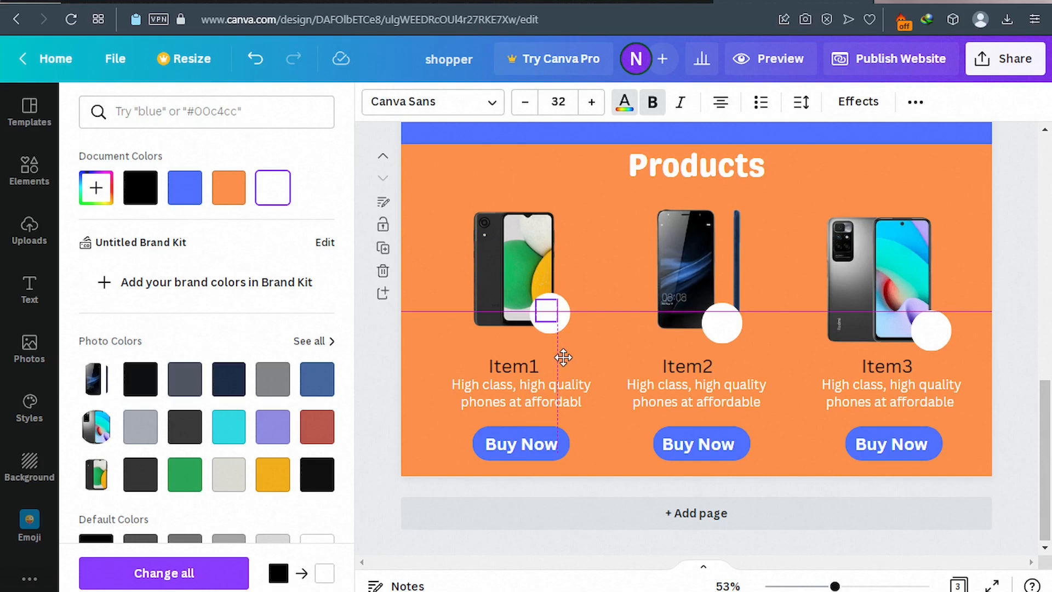
pyautogui.moveTo(564, 358); pyautogui.dragTo(566, 360)
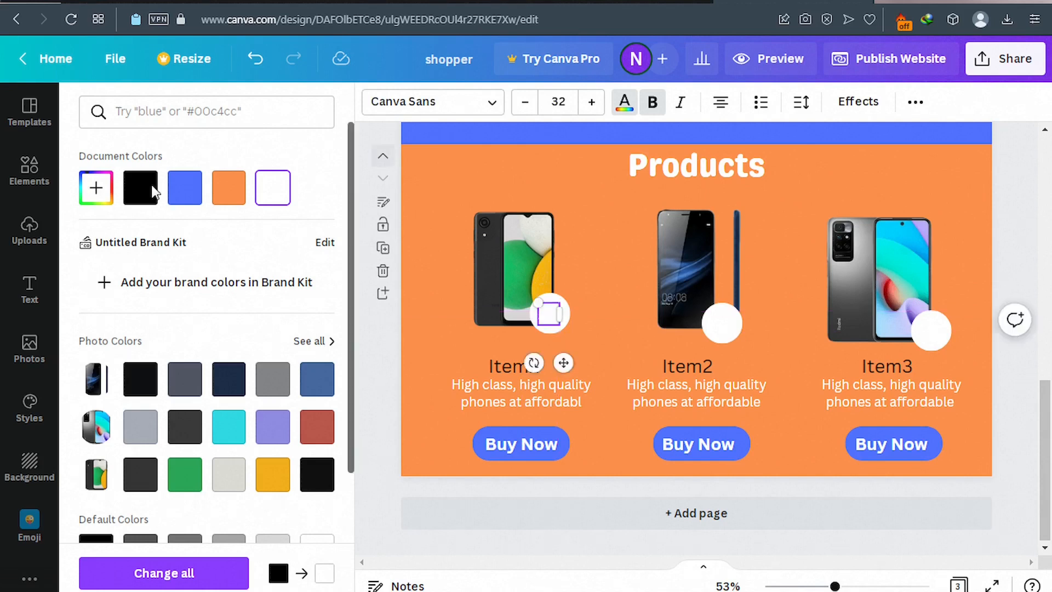
pyautogui.click(151, 191)
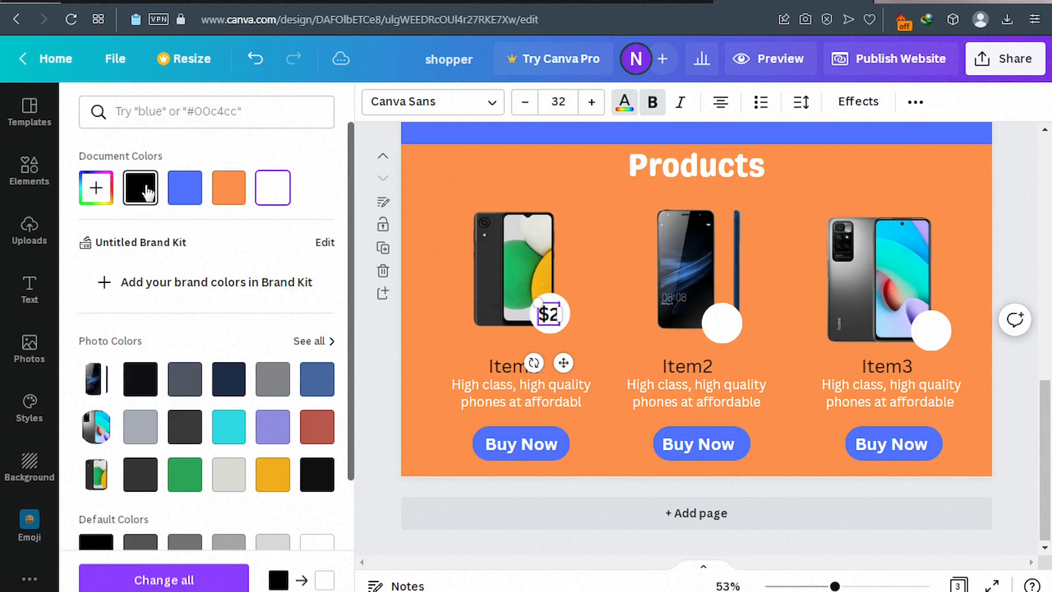
pyautogui.click(144, 189)
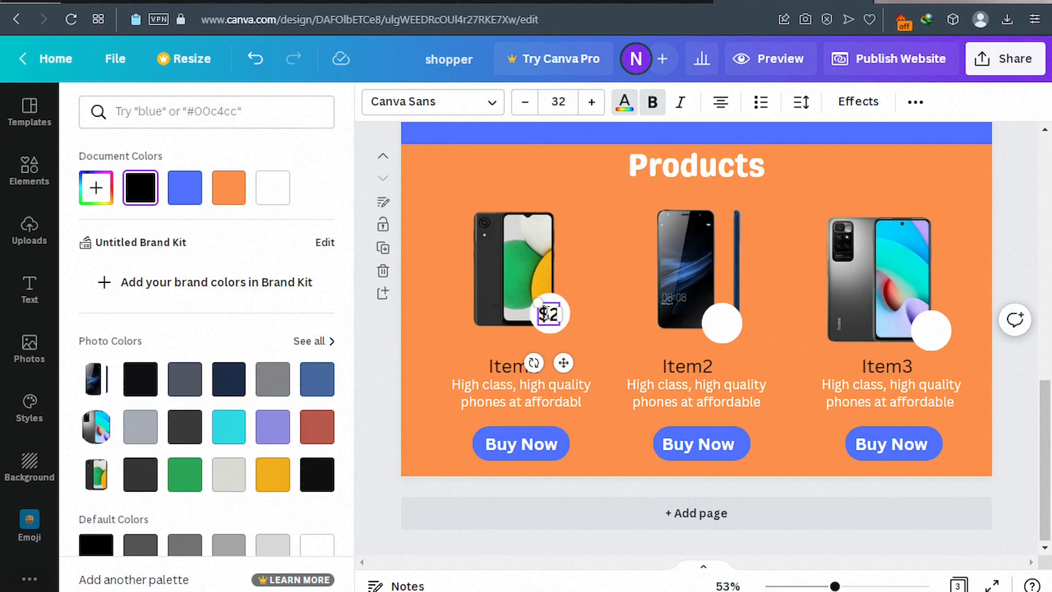
pyautogui.moveTo(545, 313); pyautogui.dragTo(730, 331)
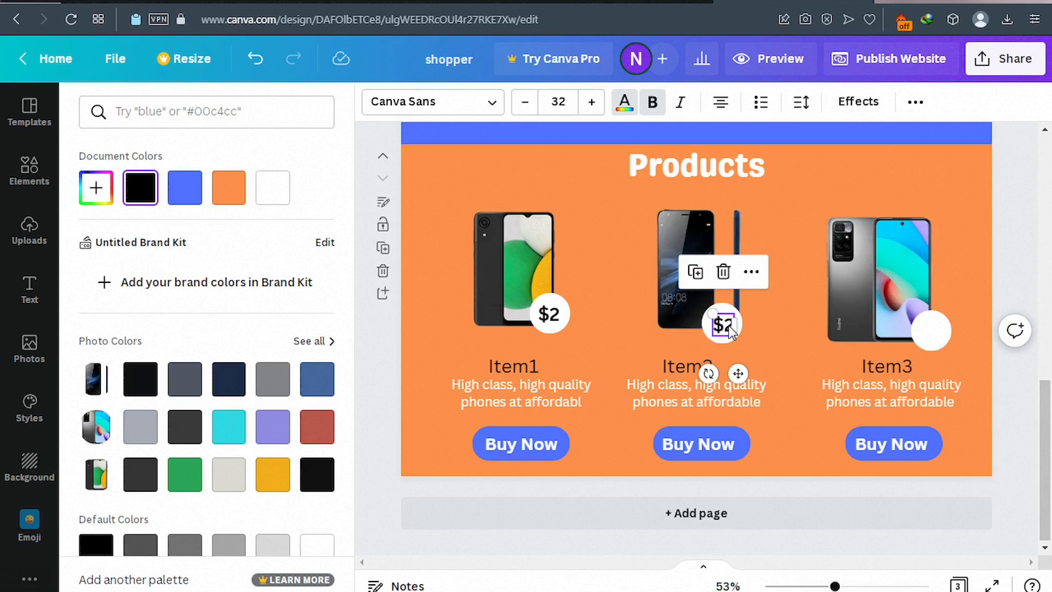
# Change the copied price on Item2's white circle from $2 to $4.
pyautogui.click(730, 326)
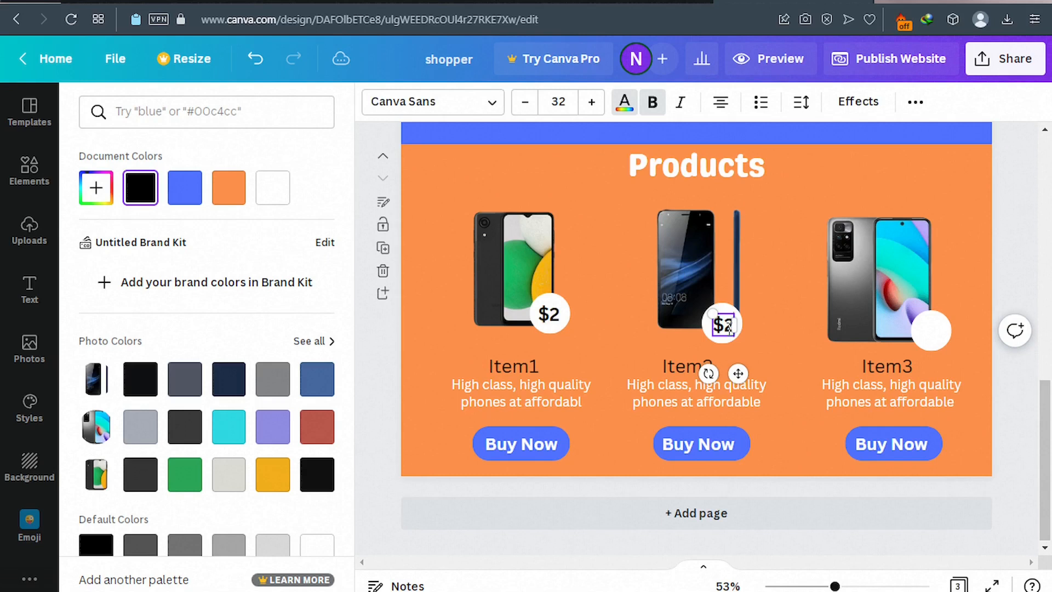
pyautogui.press('BackSpace')
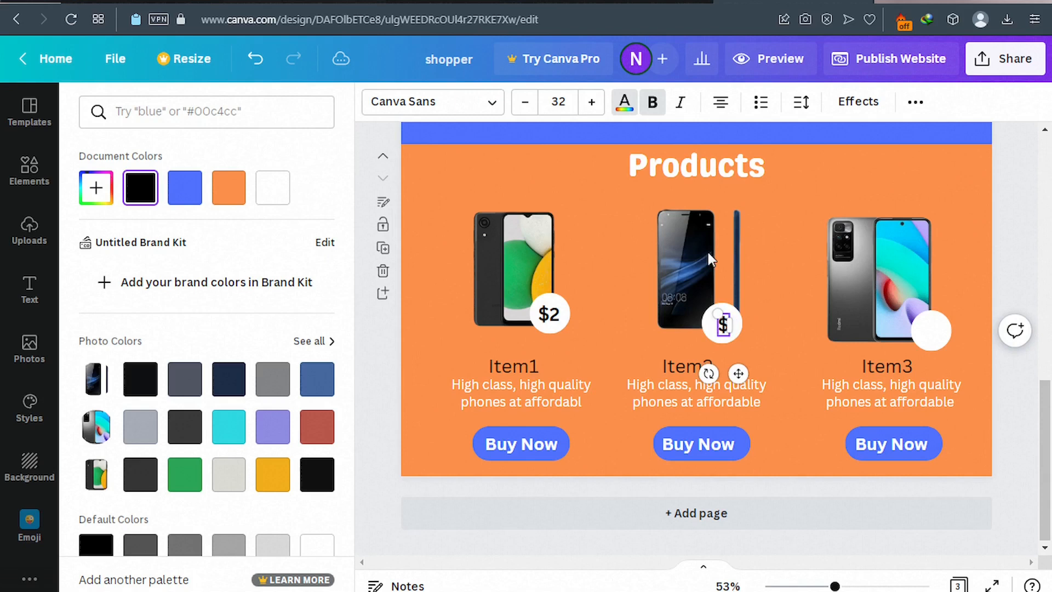
pyautogui.write('4')
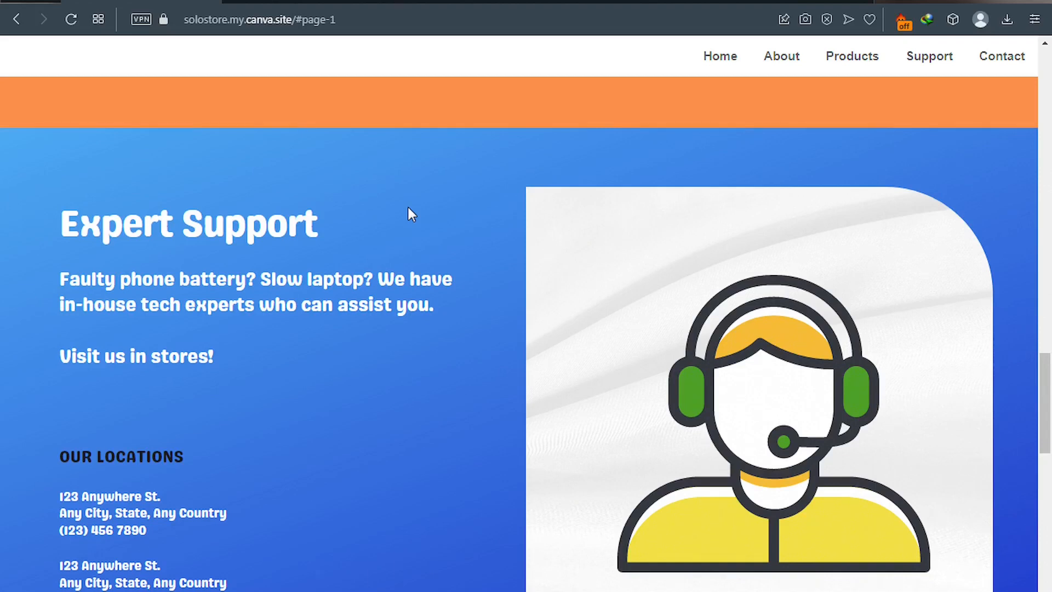
# Scroll through the published store's product prices, then return to the Canva design.
pyautogui.scroll(5, 408, 209)
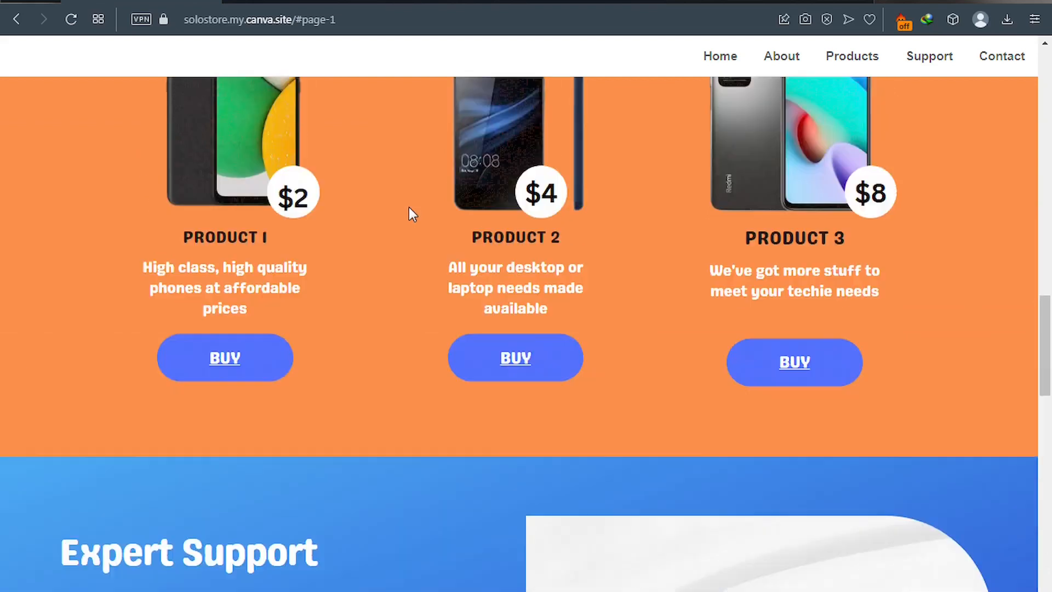
pyautogui.scroll(3, 408, 207)
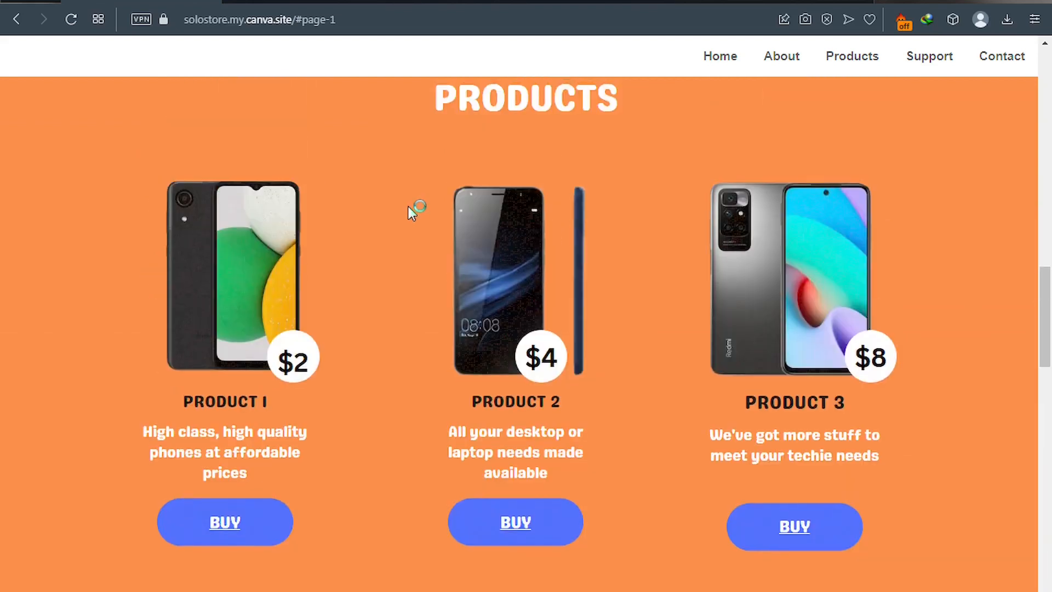
pyautogui.scroll(-8, 408, 208)
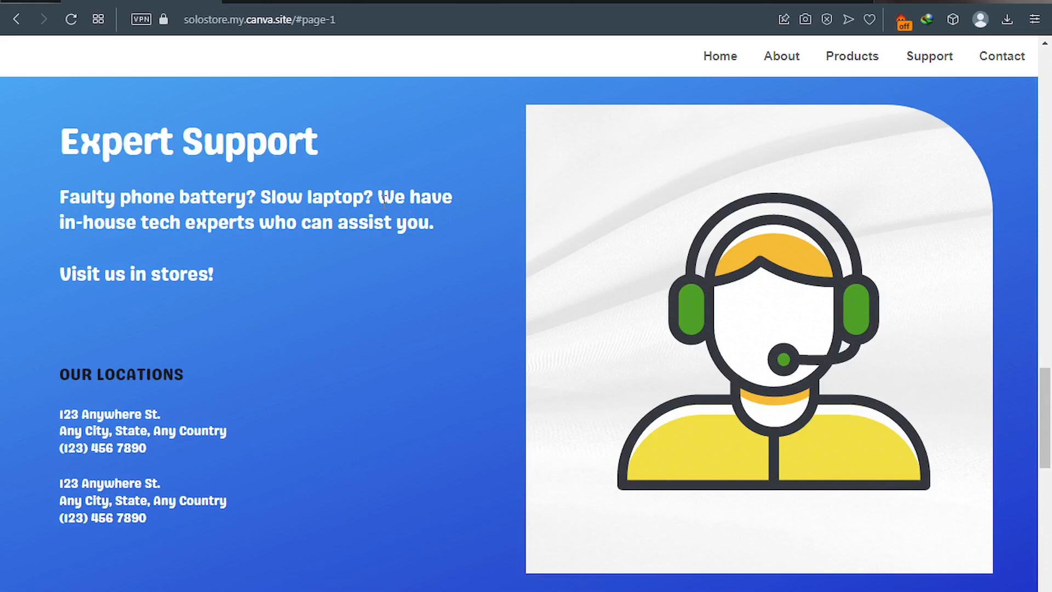
pyautogui.click(759, 2)
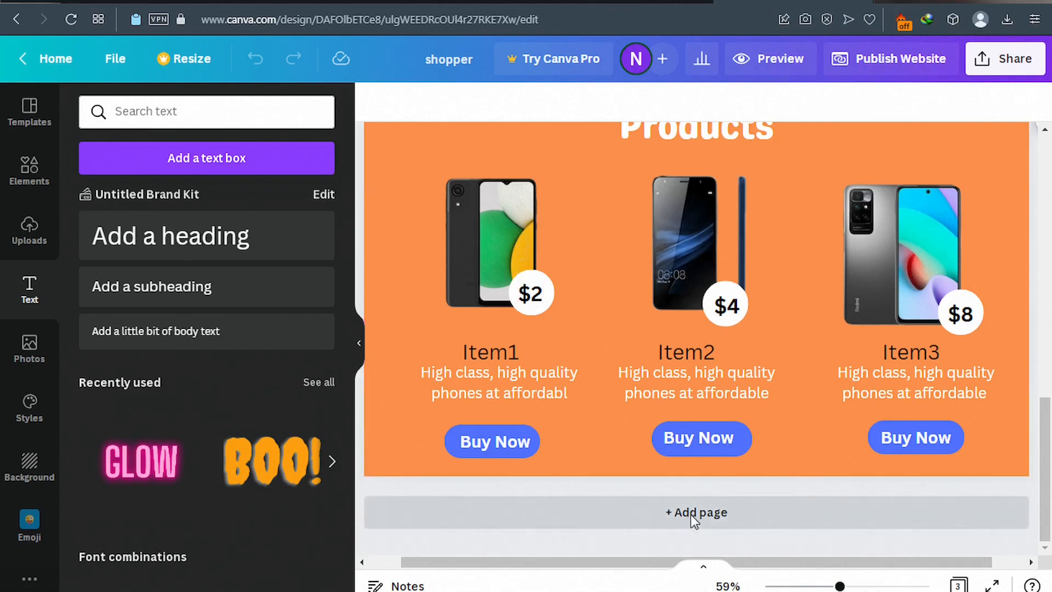
# Add a new page below the products and set its background to blue.
pyautogui.click(694, 520)
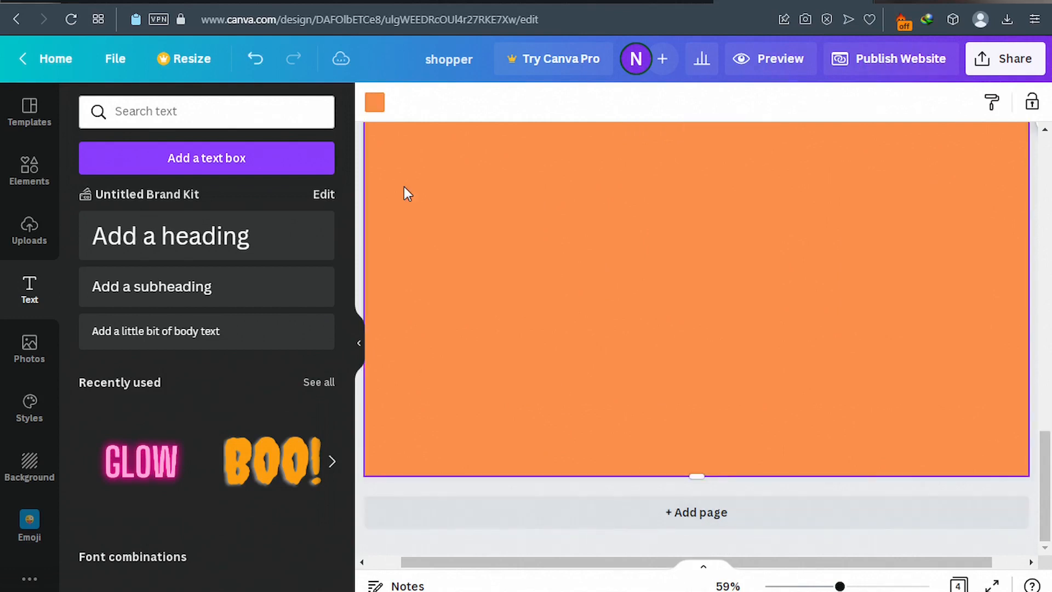
pyautogui.click(375, 104)
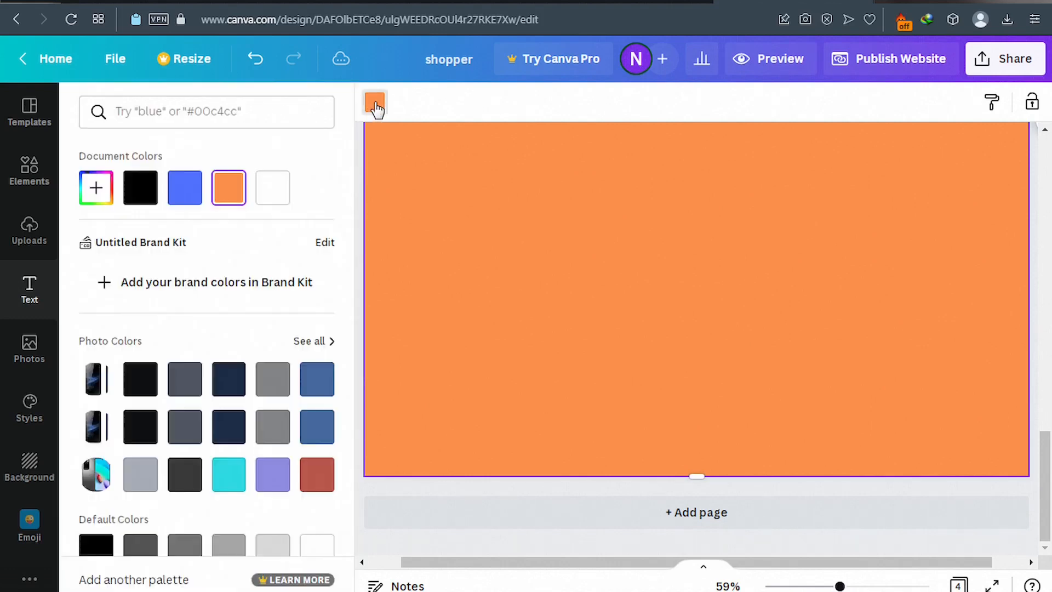
pyautogui.click(192, 201)
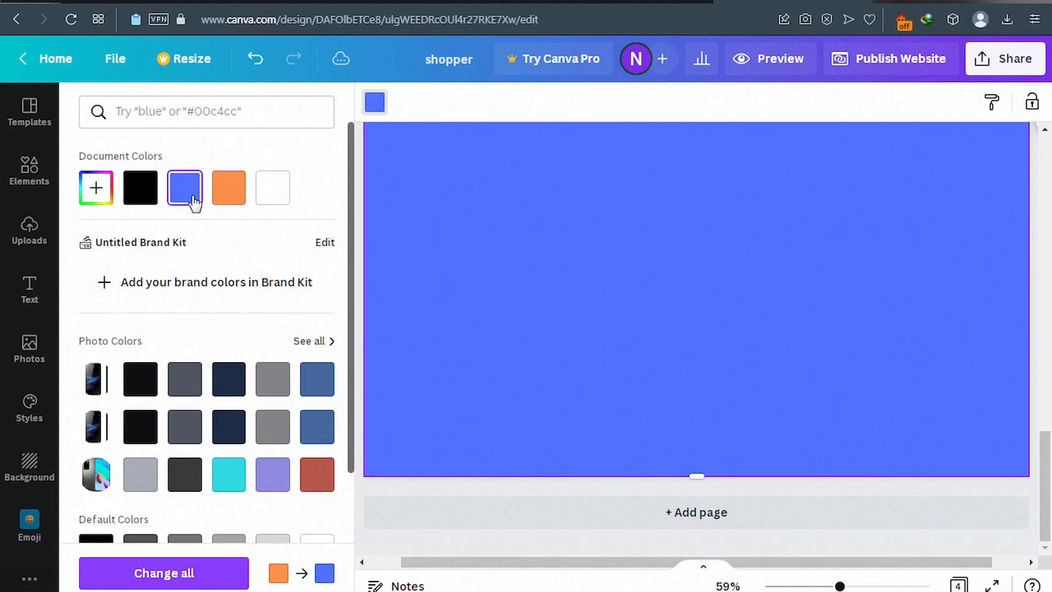
pyautogui.scroll(3, 523, 284)
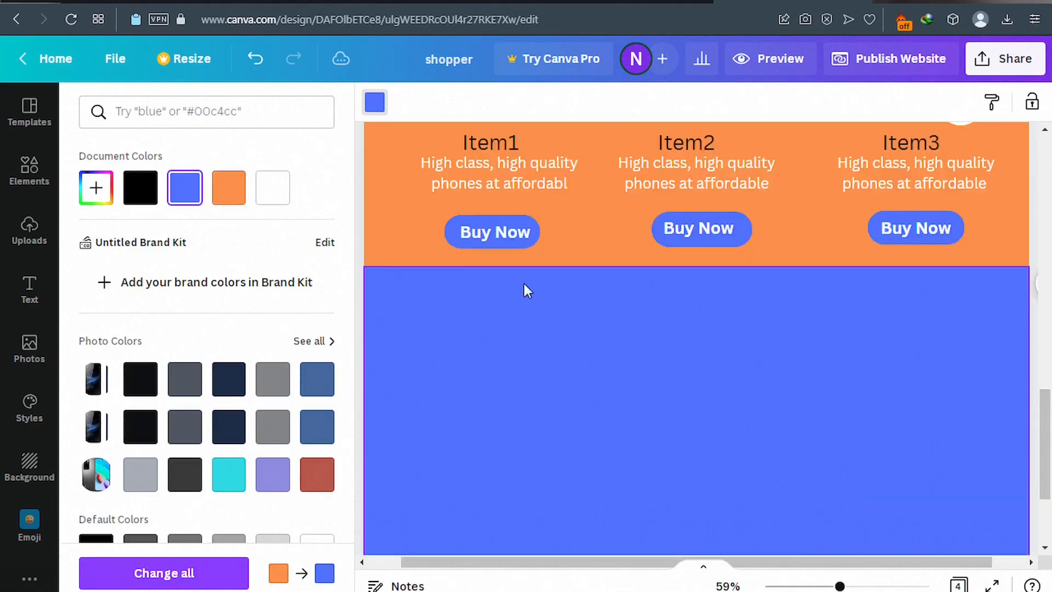
pyautogui.scroll(-2, 526, 293)
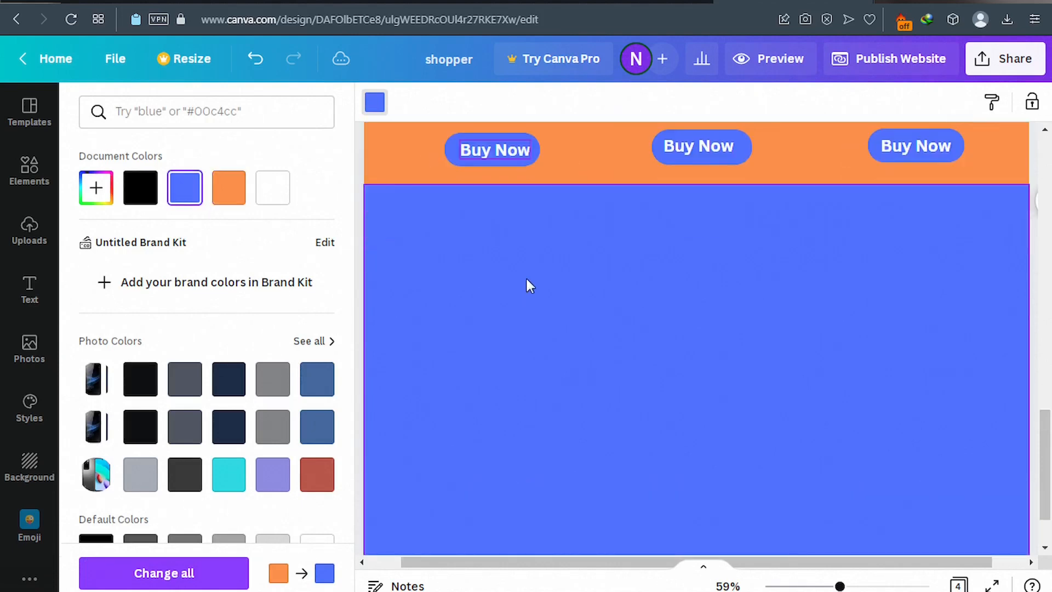
# Check the published reference site, then bring up the Text and Elements panels.
pyautogui.click(169, 0)
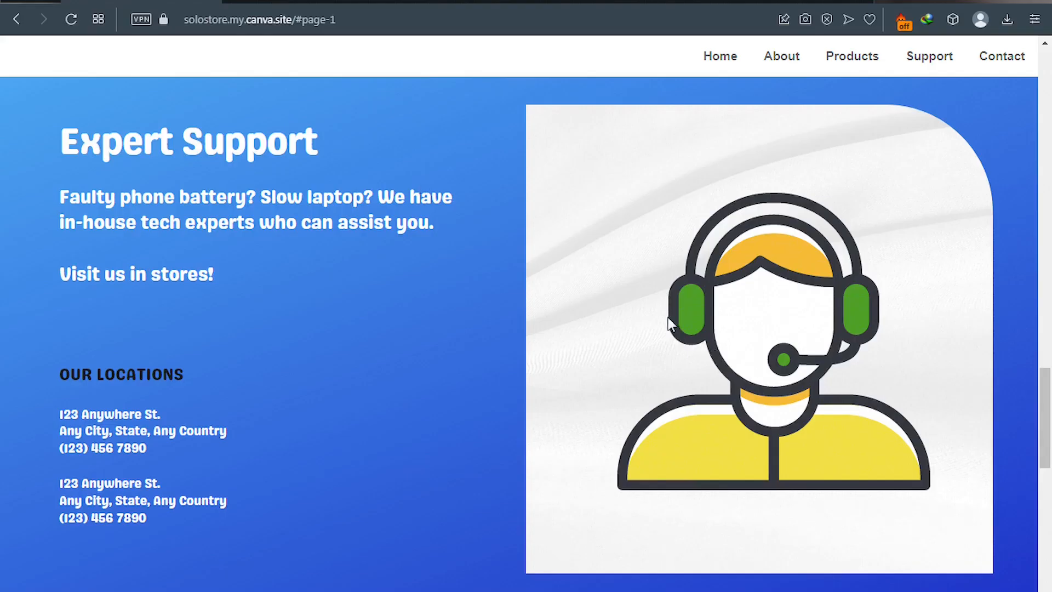
pyautogui.click(747, 2)
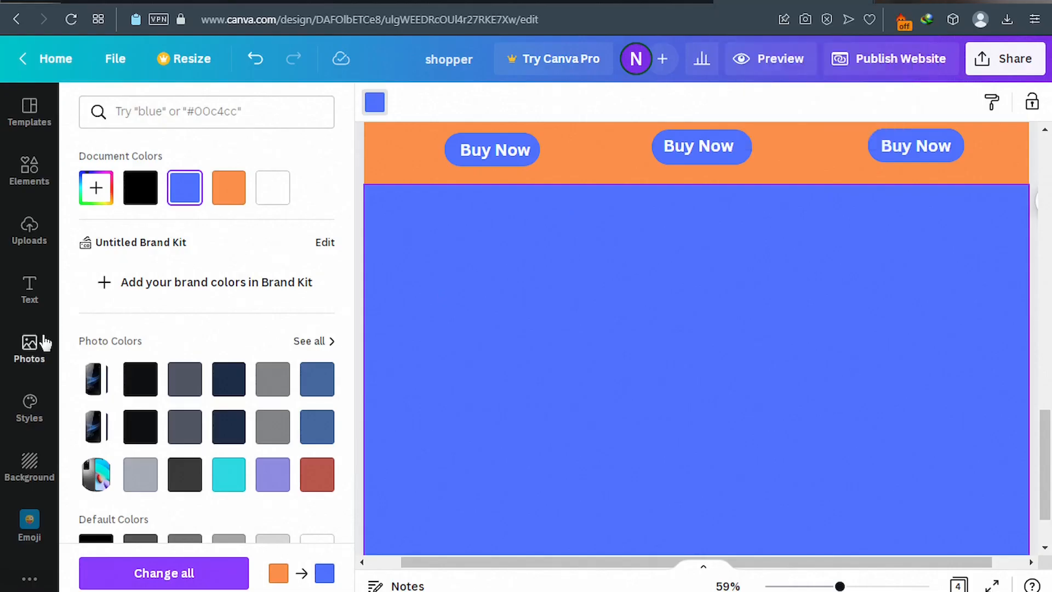
pyautogui.click(30, 288)
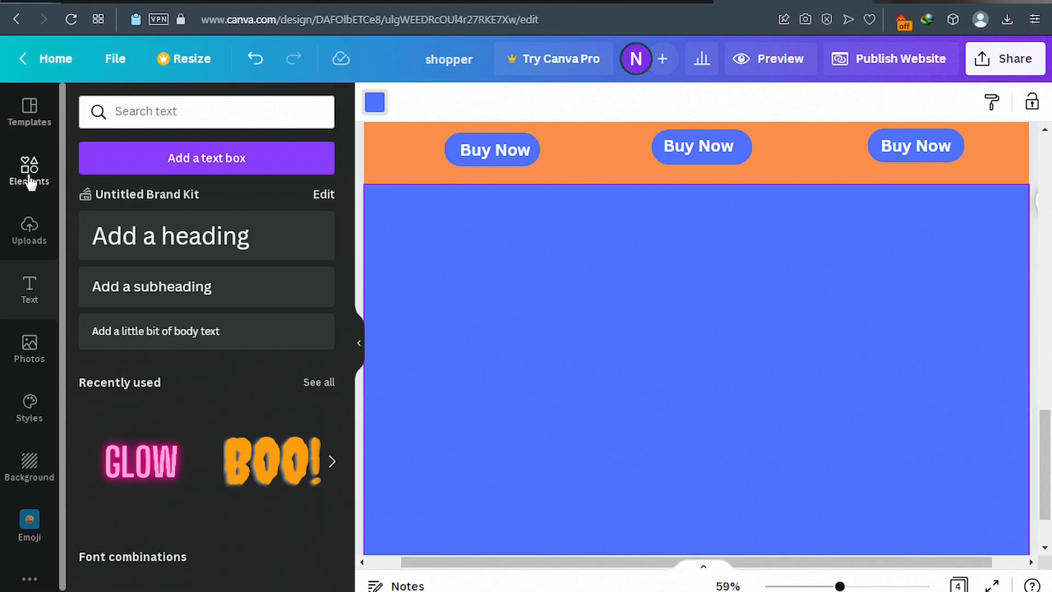
pyautogui.click(29, 182)
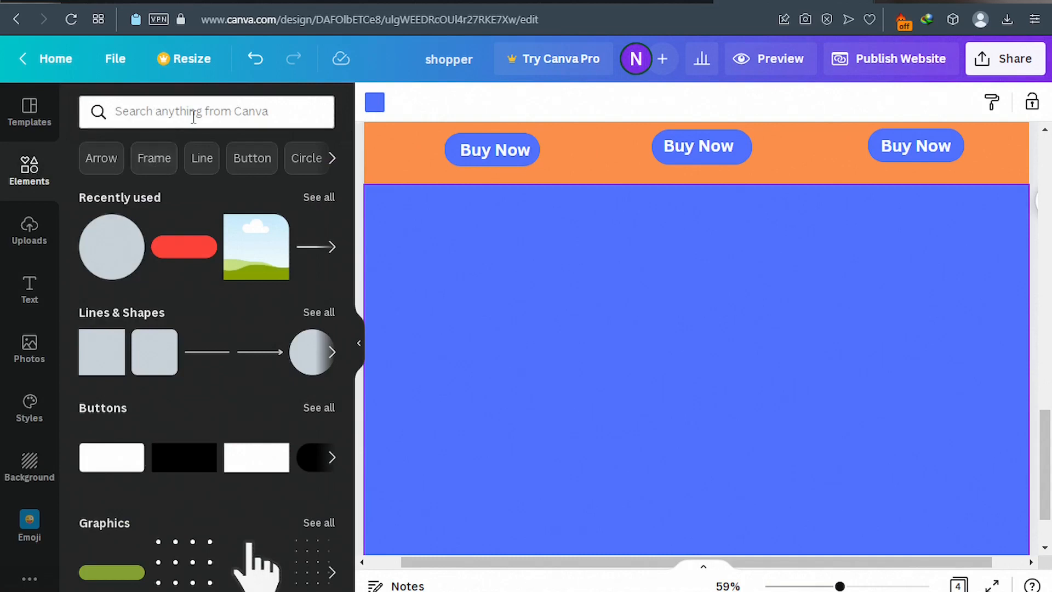
# Add a landscape image frame to the right of the blue page and enlarge it to about 428 px.
pyautogui.click(253, 266)
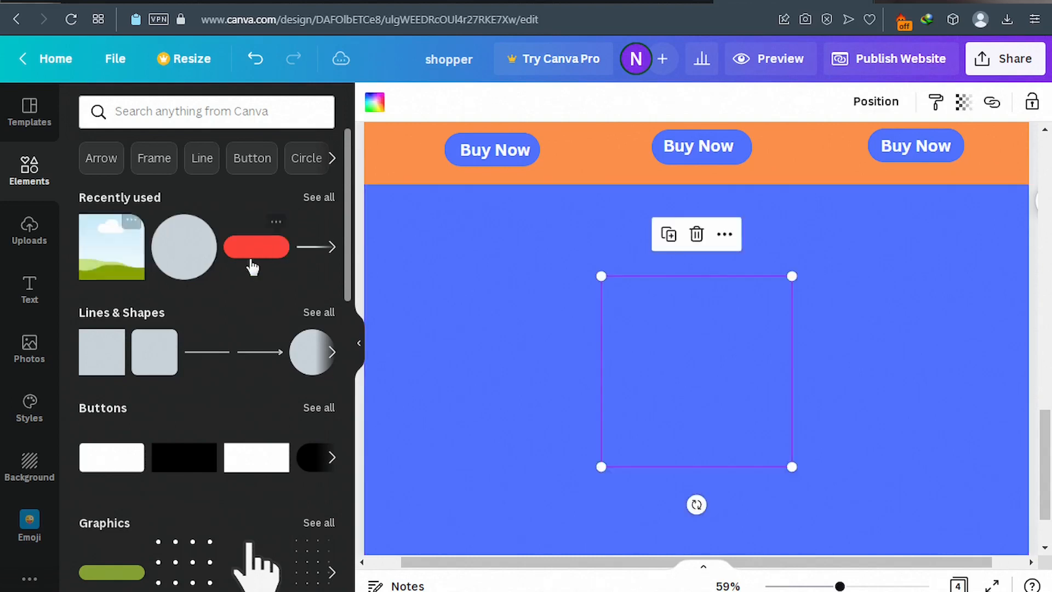
pyautogui.moveTo(701, 376); pyautogui.dragTo(854, 370)
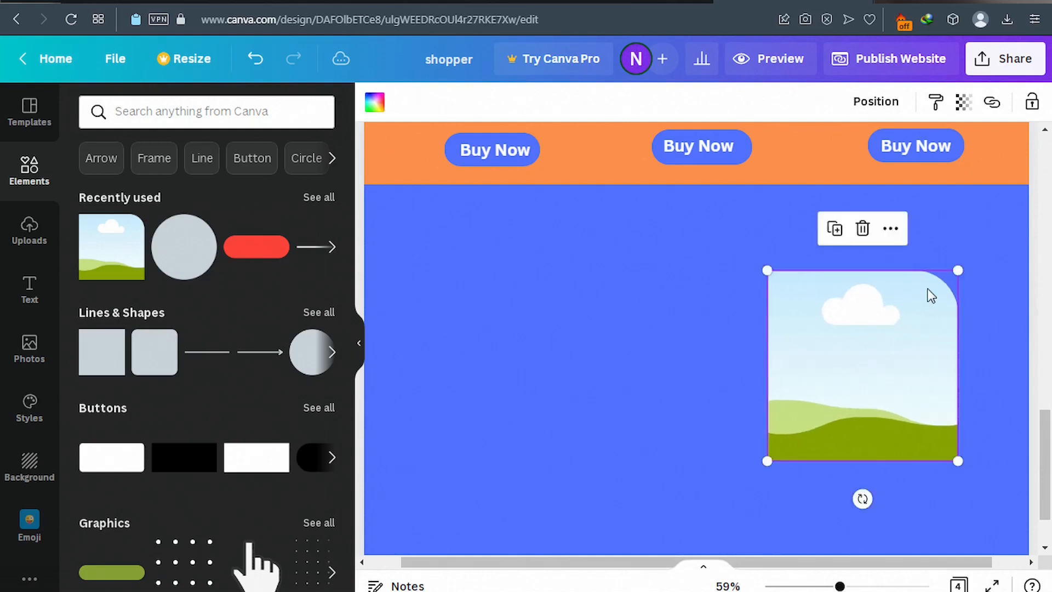
pyautogui.moveTo(964, 258); pyautogui.dragTo(975, 248)
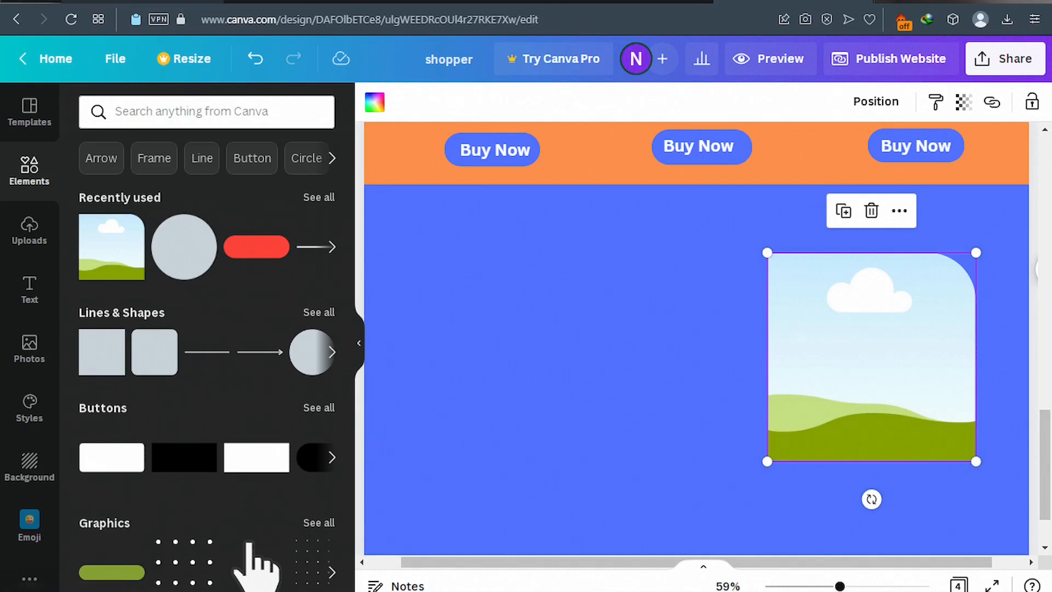
pyautogui.click(126, 1)
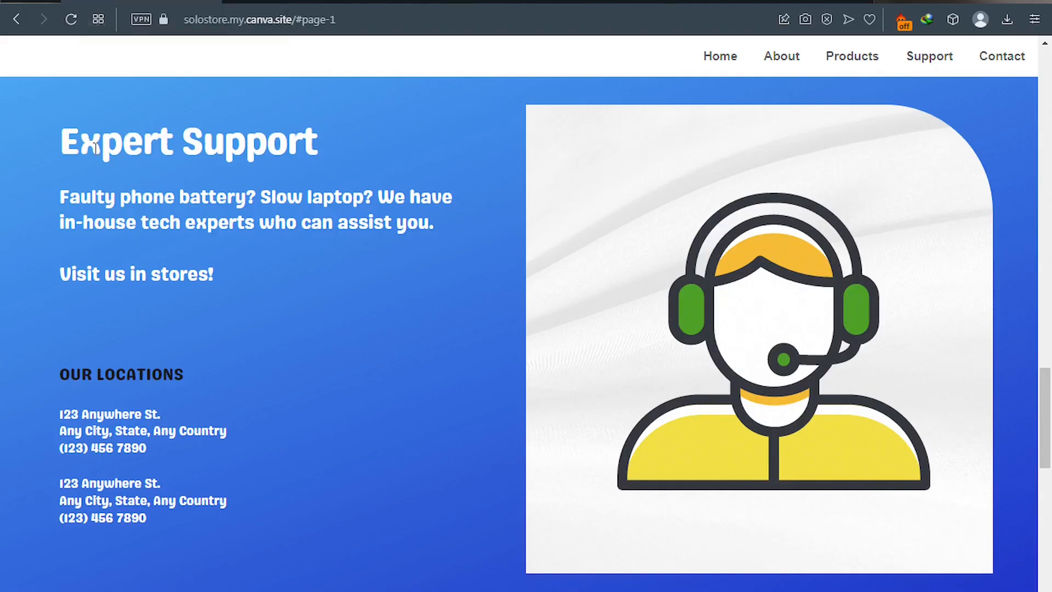
# Copy the 'Expert Support' heading from the published store site.
pyautogui.moveTo(68, 138); pyautogui.dragTo(303, 153)
pyautogui.hotkey('ctrl', 'c')
pyautogui.click(211, 94)
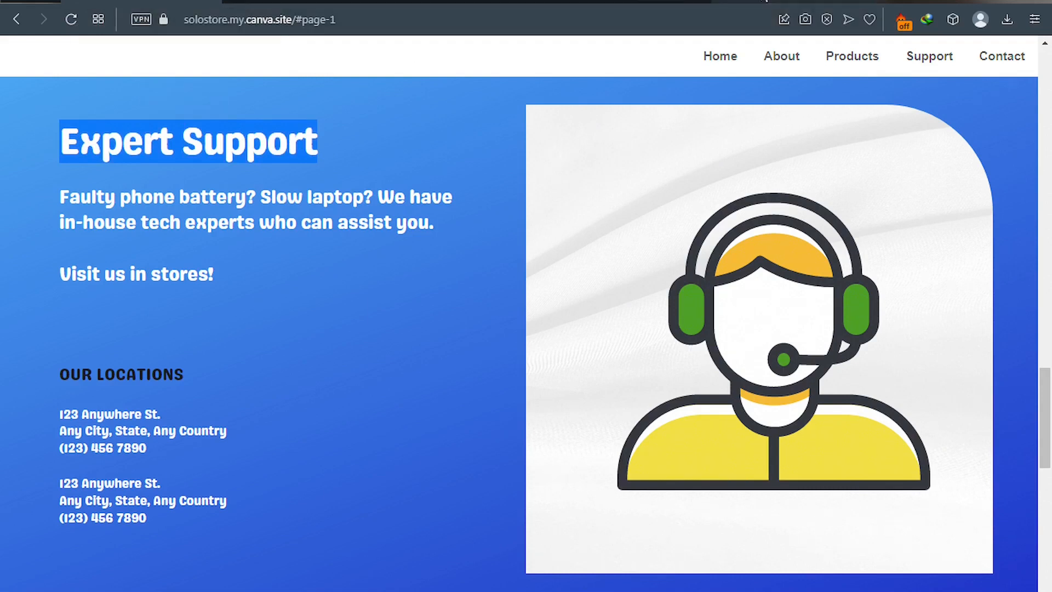
pyautogui.click(765, 2)
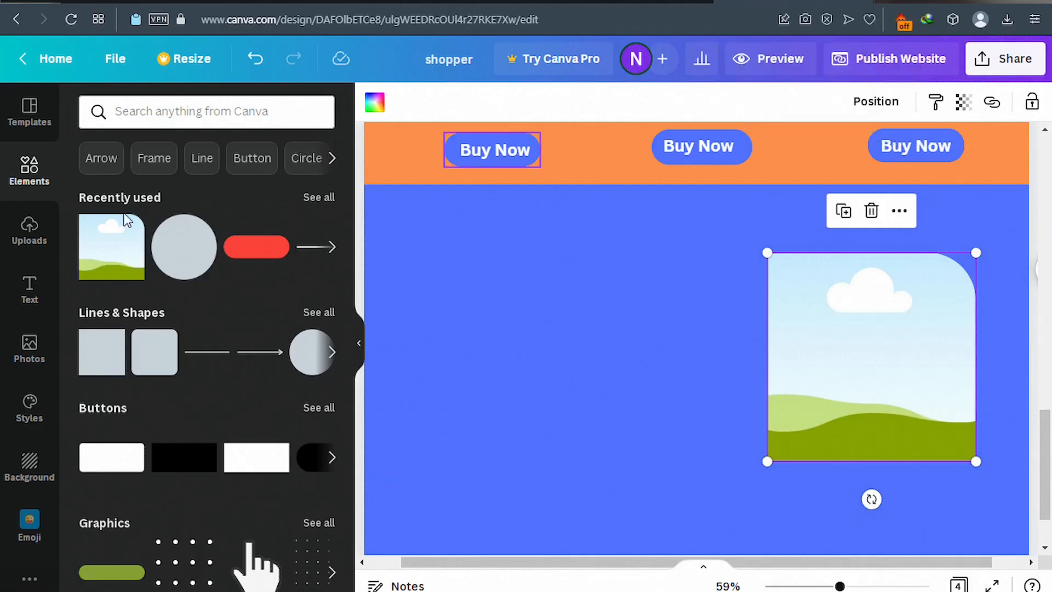
# Add a heading on the left of the blue page, styled in white Genty Sans.
pyautogui.click(32, 296)
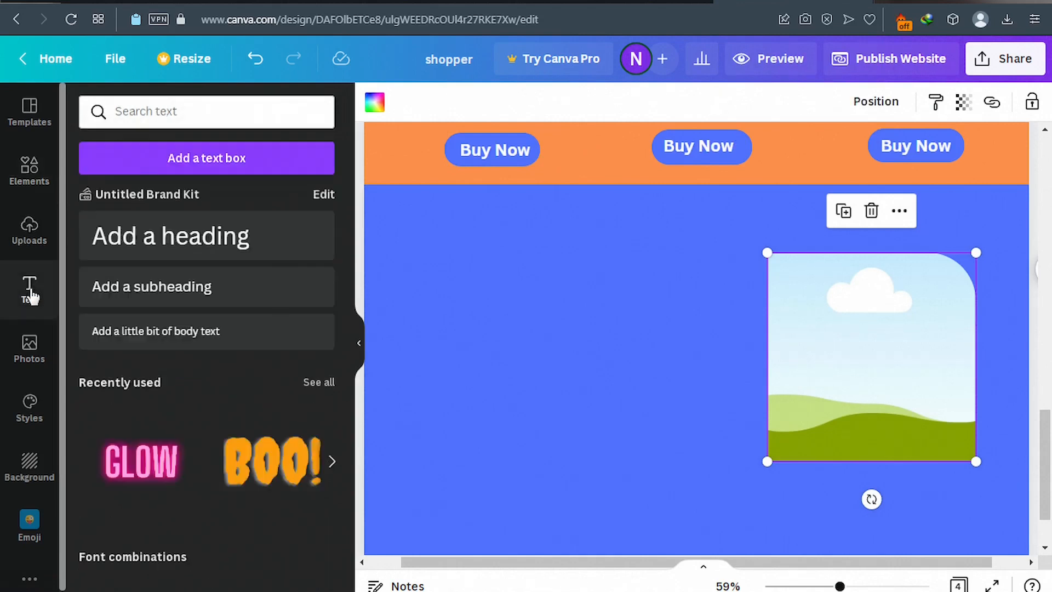
pyautogui.click(181, 245)
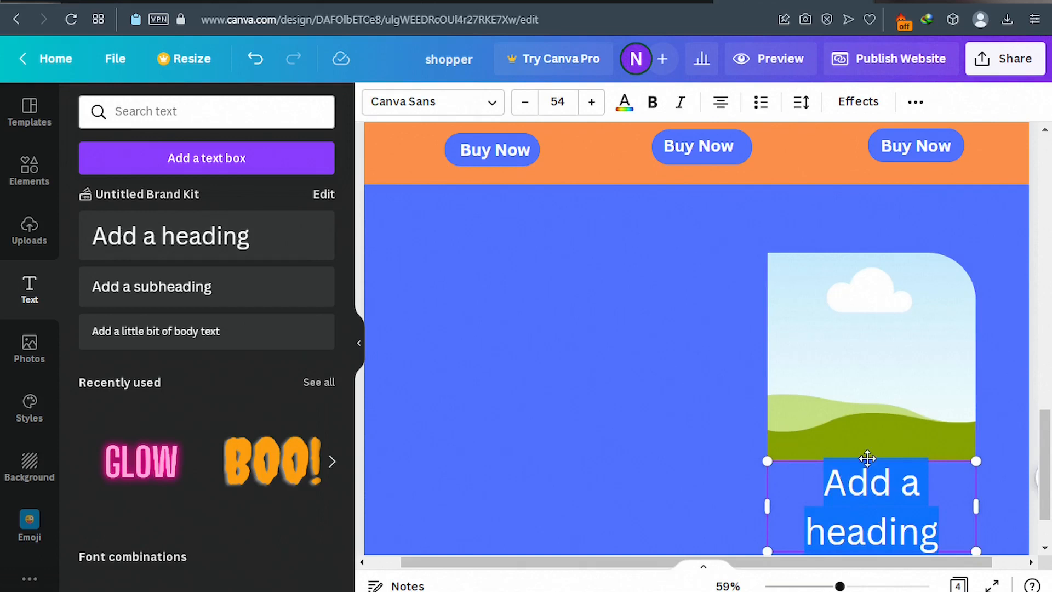
pyautogui.moveTo(861, 459); pyautogui.dragTo(477, 229)
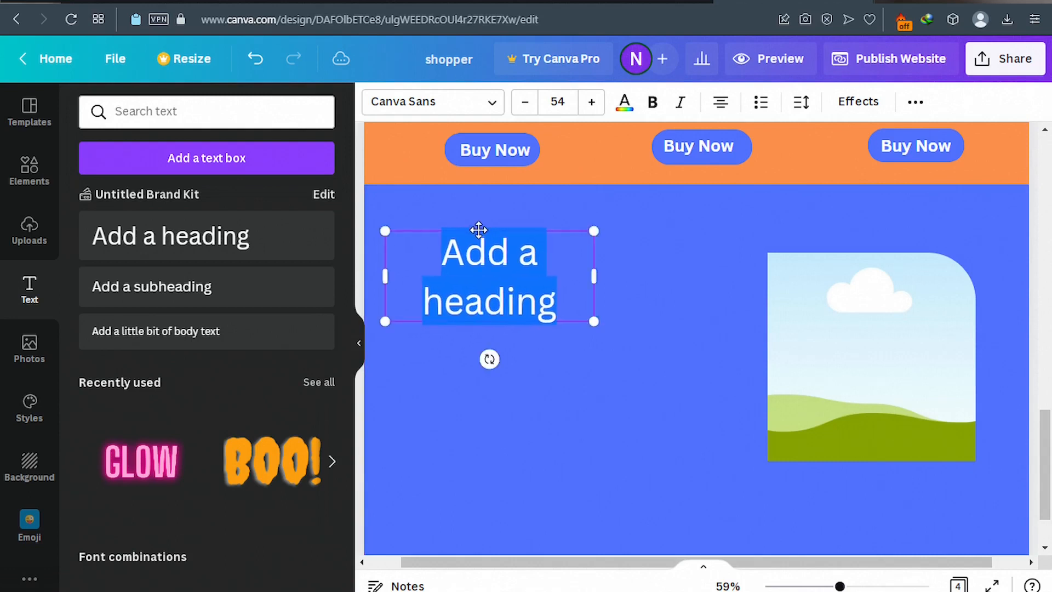
pyautogui.click(492, 110)
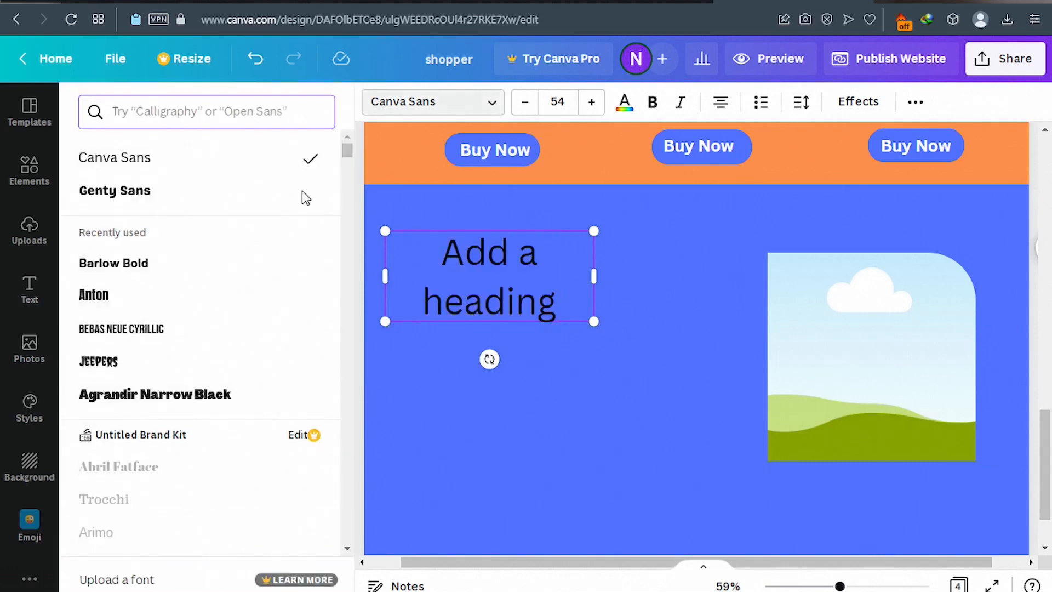
pyautogui.click(141, 192)
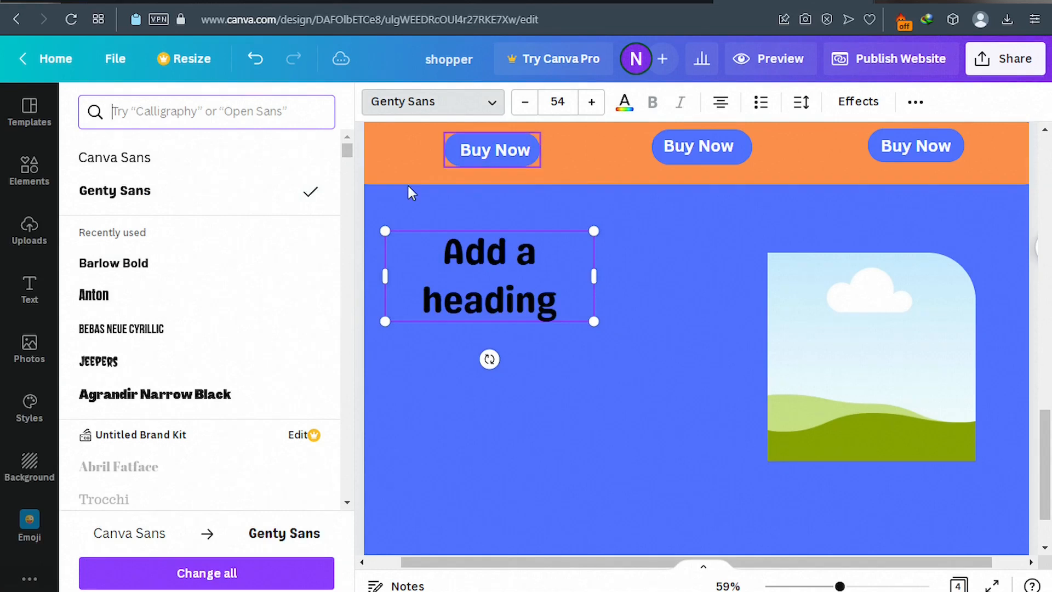
pyautogui.click(624, 104)
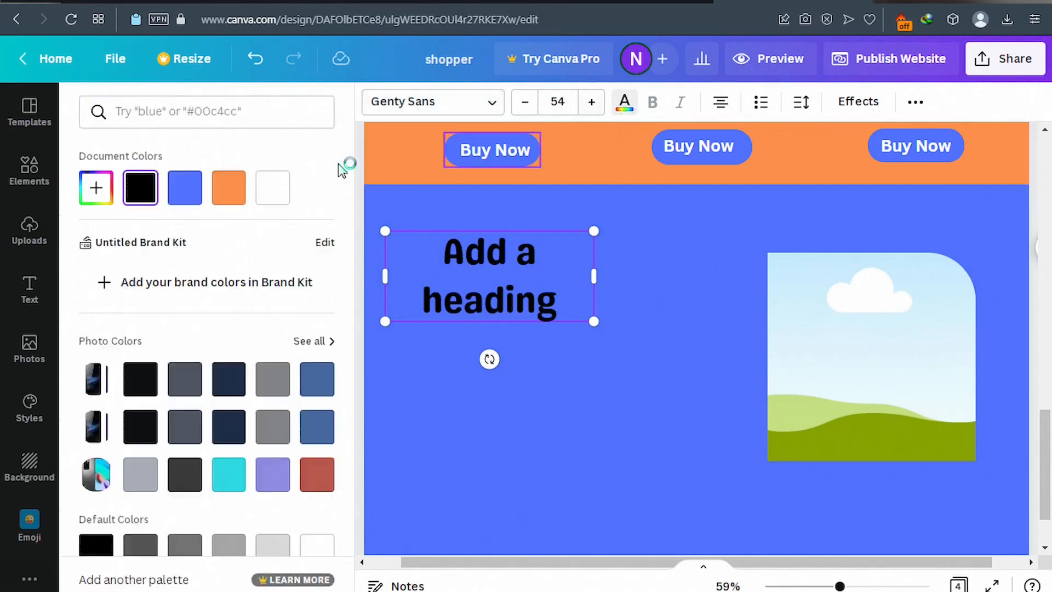
pyautogui.click(280, 191)
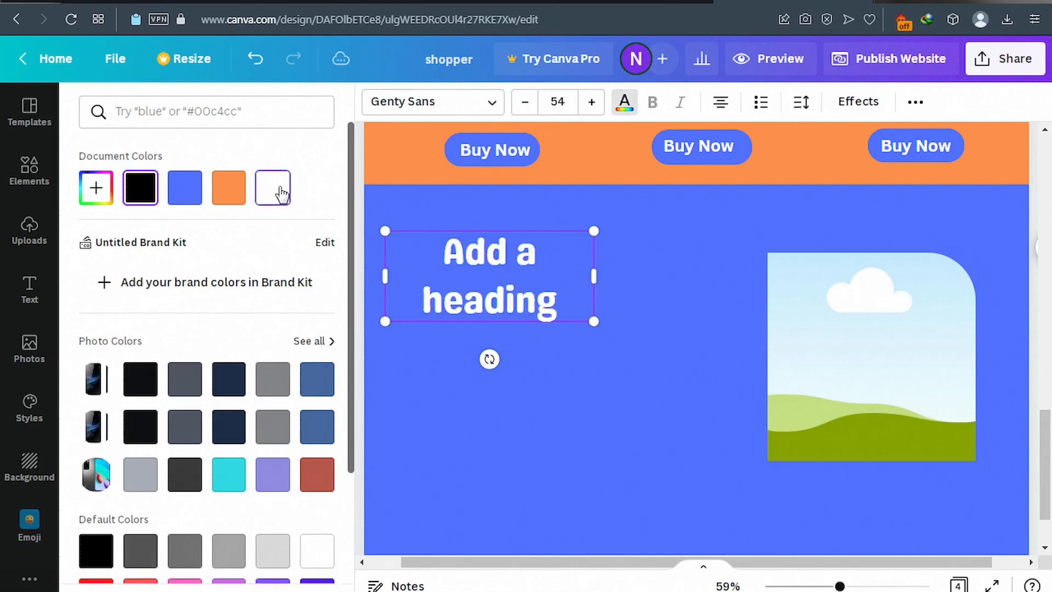
# Replace the heading text with 'Expert Support', widened to one line and nudged higher.
pyautogui.click(482, 262)
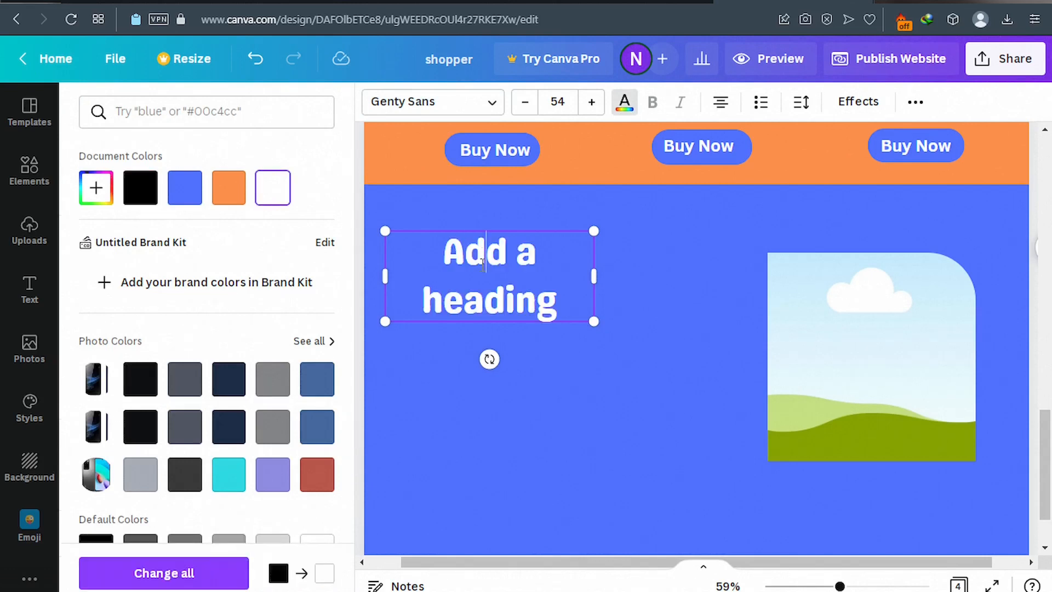
pyautogui.hotkey('ctrl', 'a')
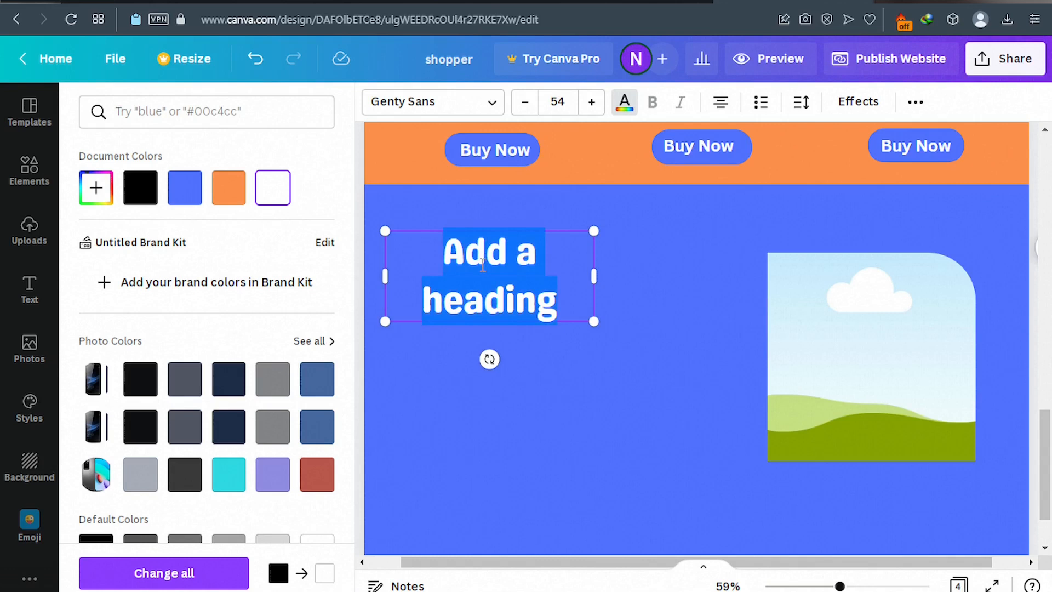
pyautogui.hotkey('ctrl', 'v')
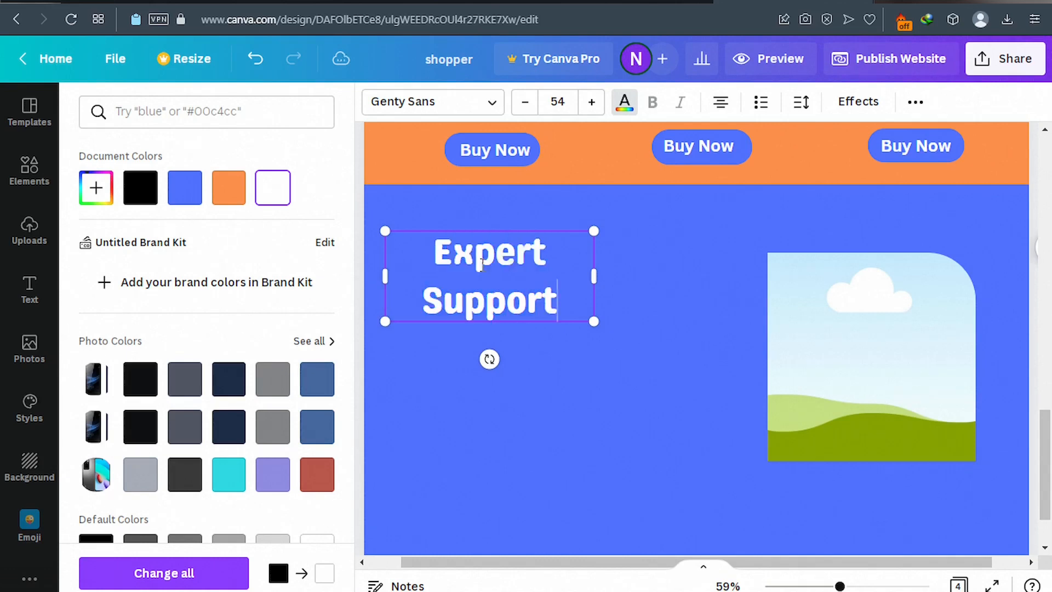
pyautogui.moveTo(594, 277); pyautogui.dragTo(678, 270)
pyautogui.moveTo(541, 227); pyautogui.dragTo(541, 213)
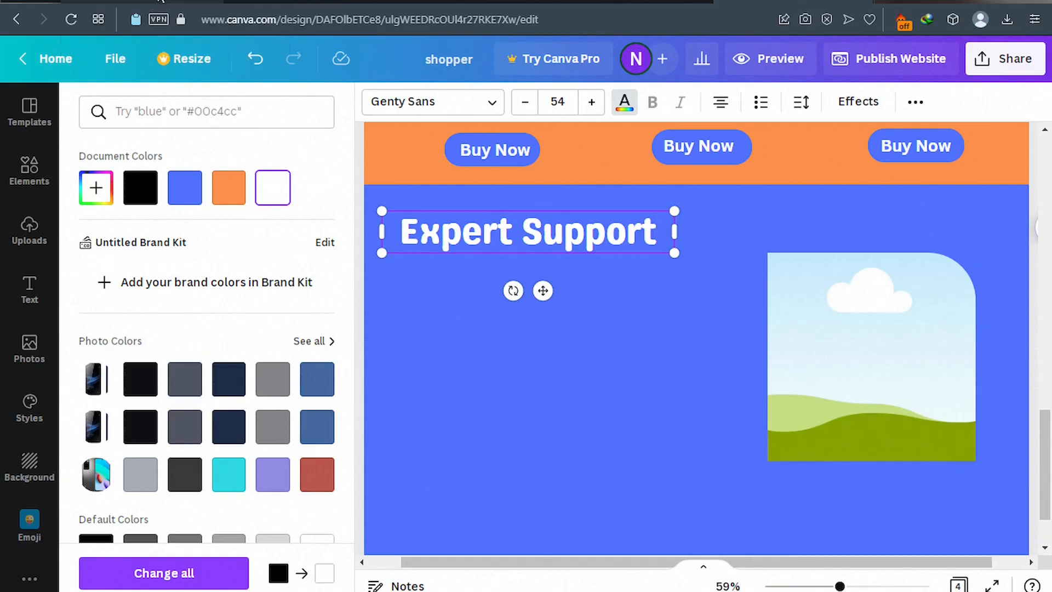
pyautogui.click(159, 1)
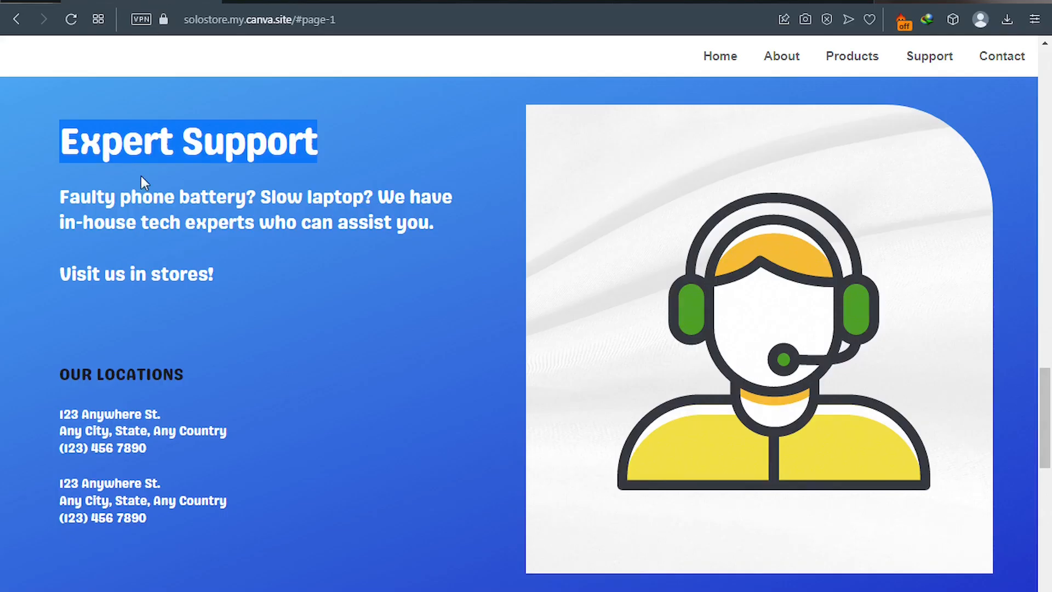
# Copy the in-house tech experts paragraph from the site into a new Canva subheading.
pyautogui.moveTo(60, 195); pyautogui.dragTo(389, 245)
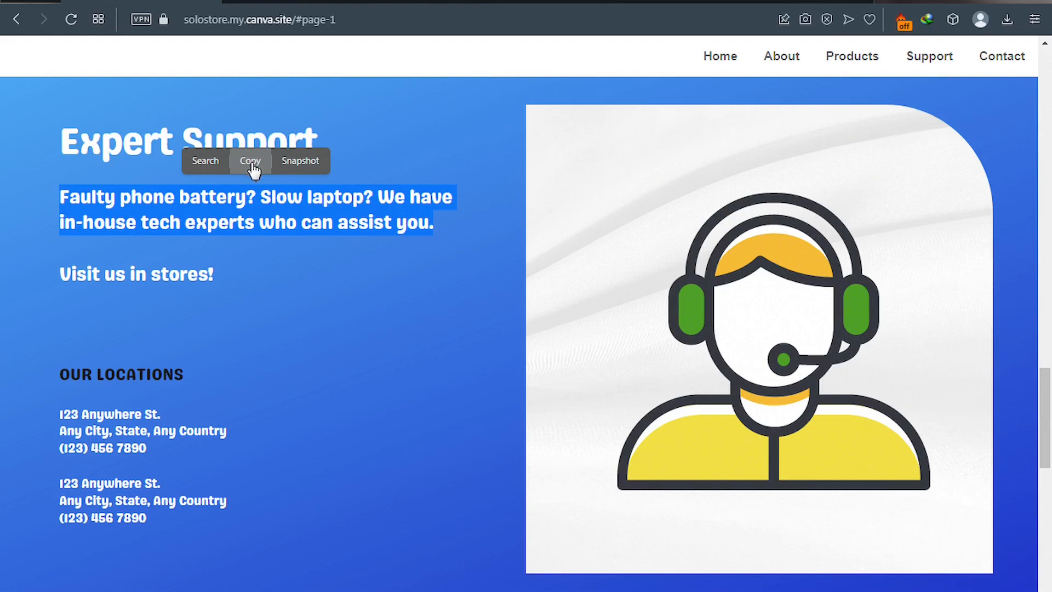
pyautogui.click(251, 163)
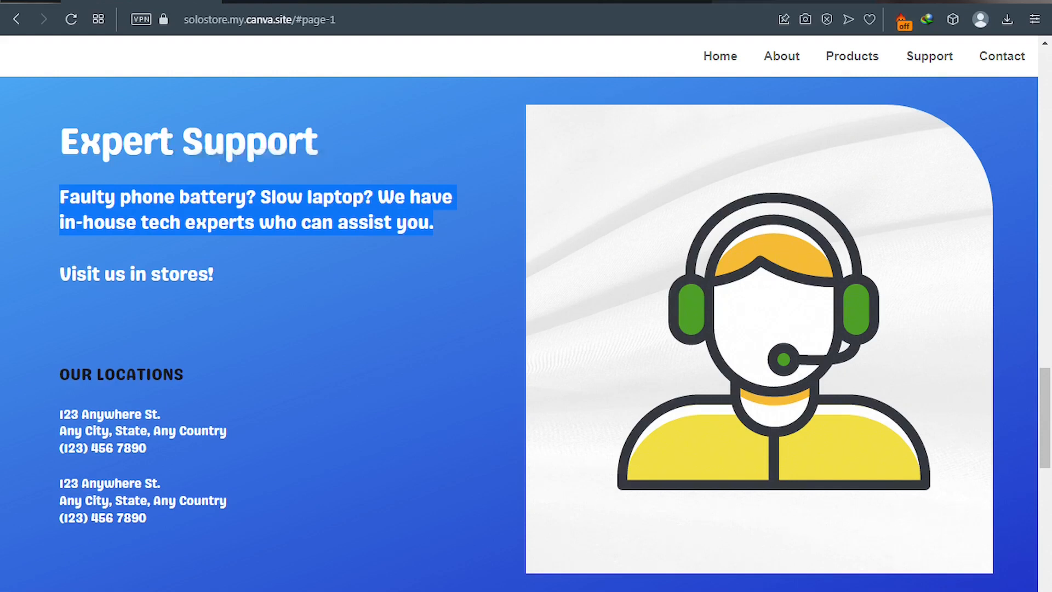
pyautogui.click(794, 2)
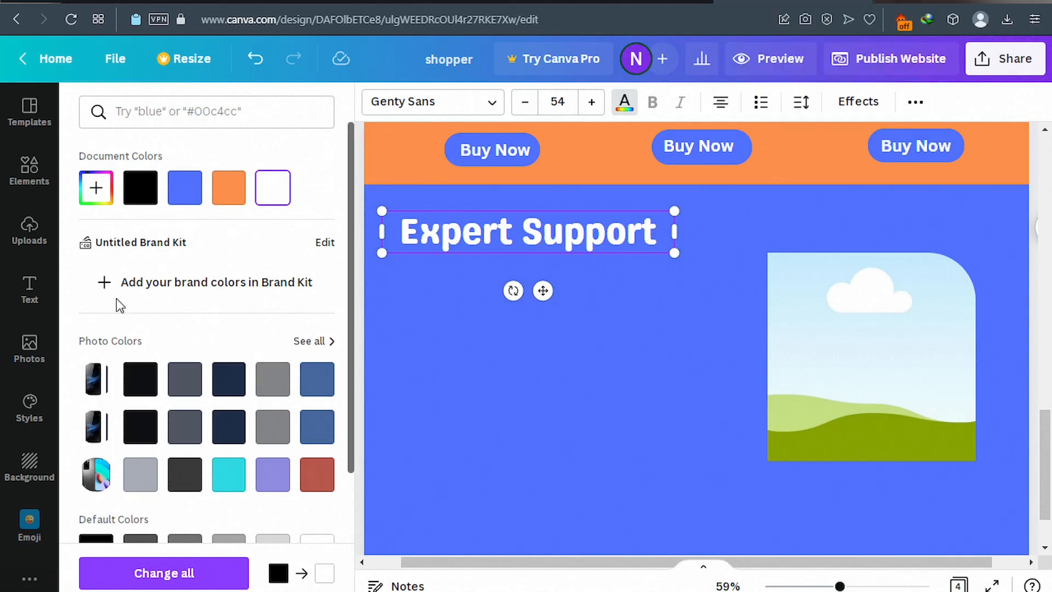
pyautogui.click(31, 300)
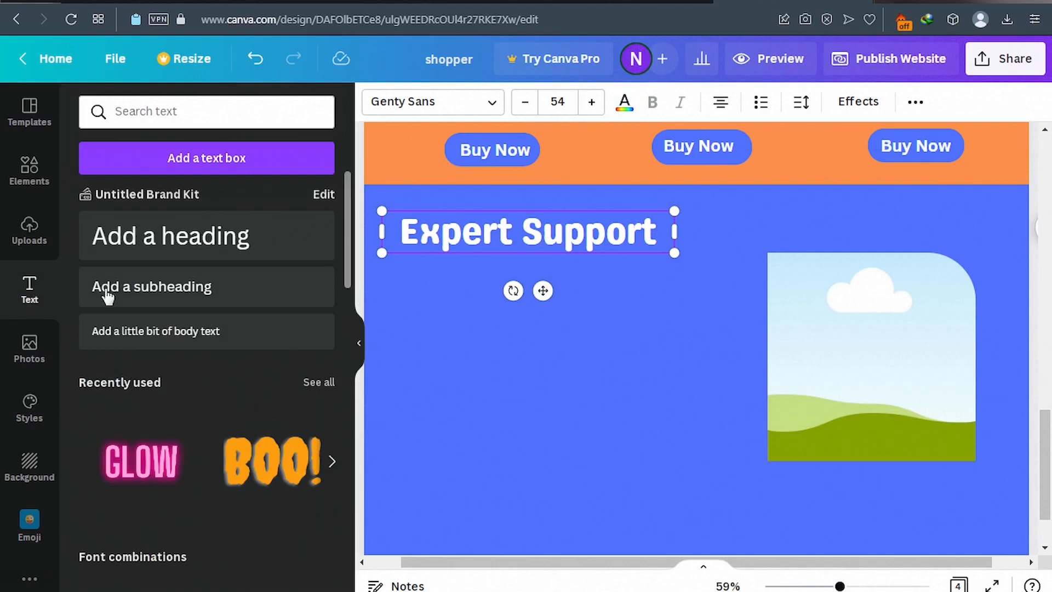
pyautogui.click(167, 295)
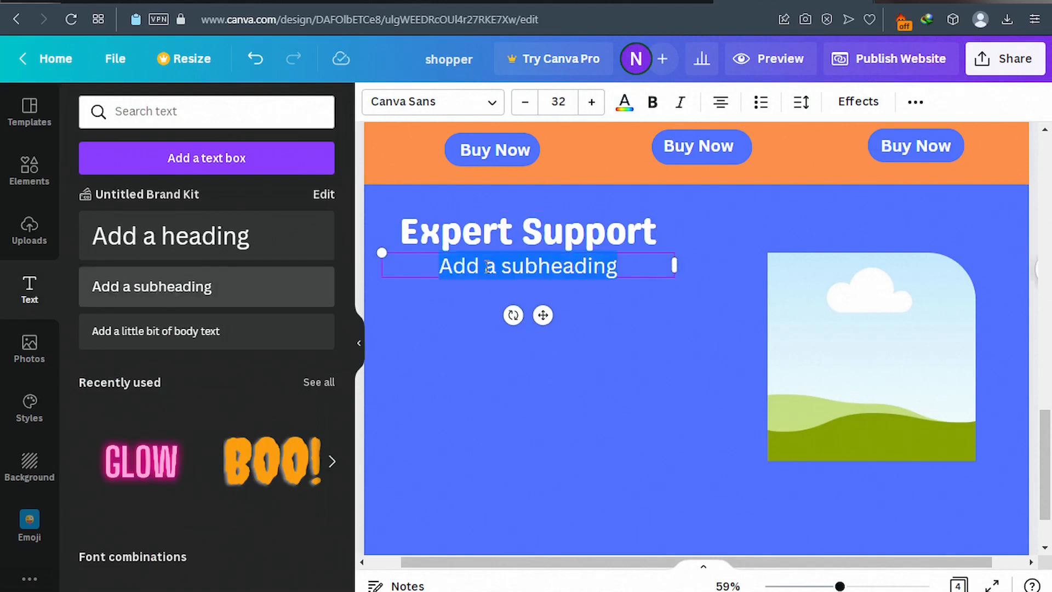
pyautogui.hotkey('ctrl', 'v')
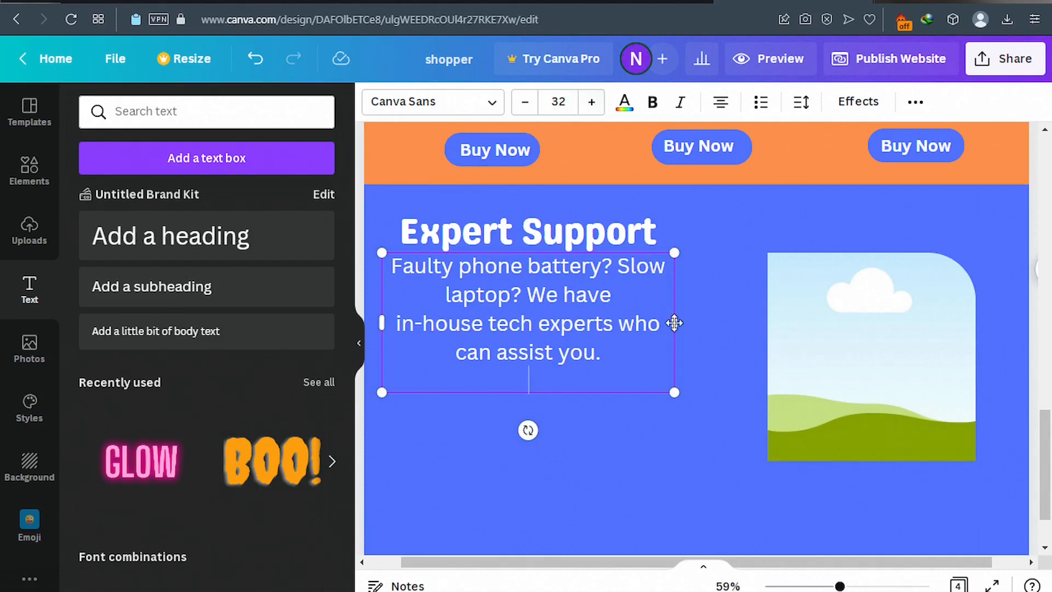
# Widen the paragraph, justify it, and set it to size-22 Genty Sans under Expert Support.
pyautogui.moveTo(675, 323); pyautogui.dragTo(717, 323)
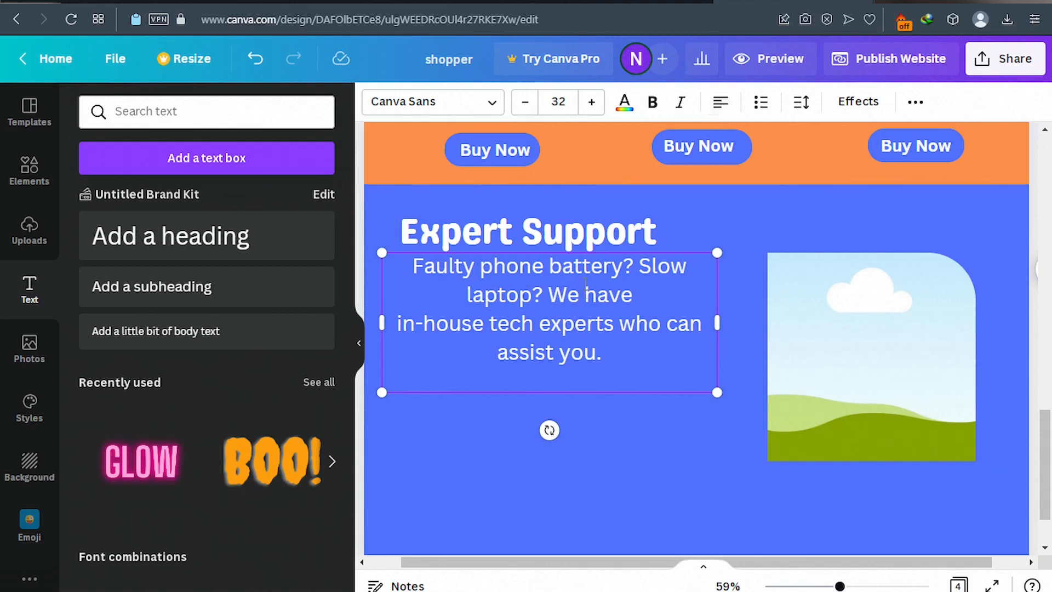
pyautogui.hotkey('ctrl', 'a')
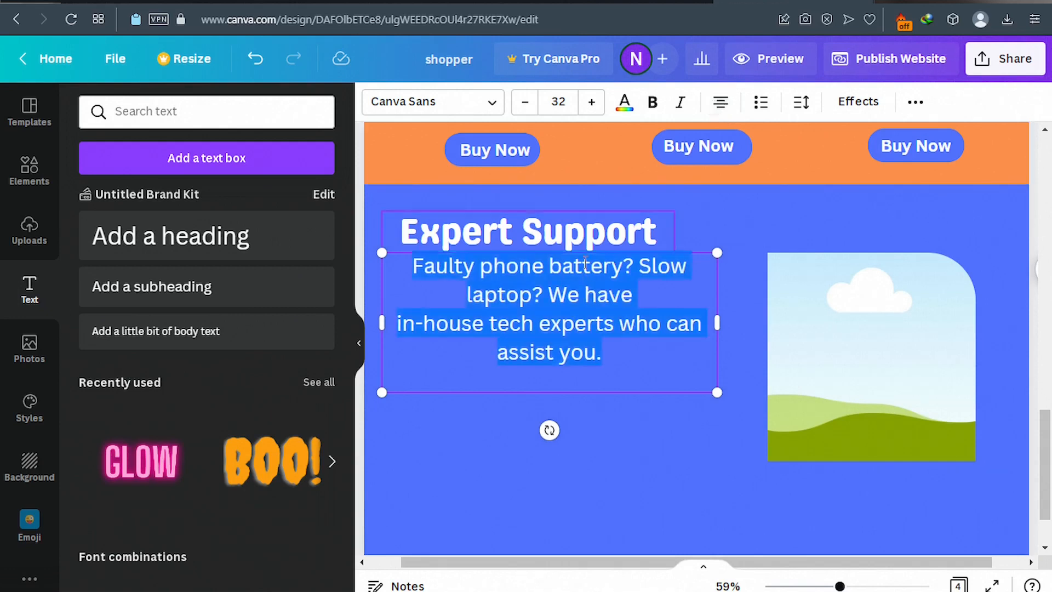
pyautogui.click(720, 106)
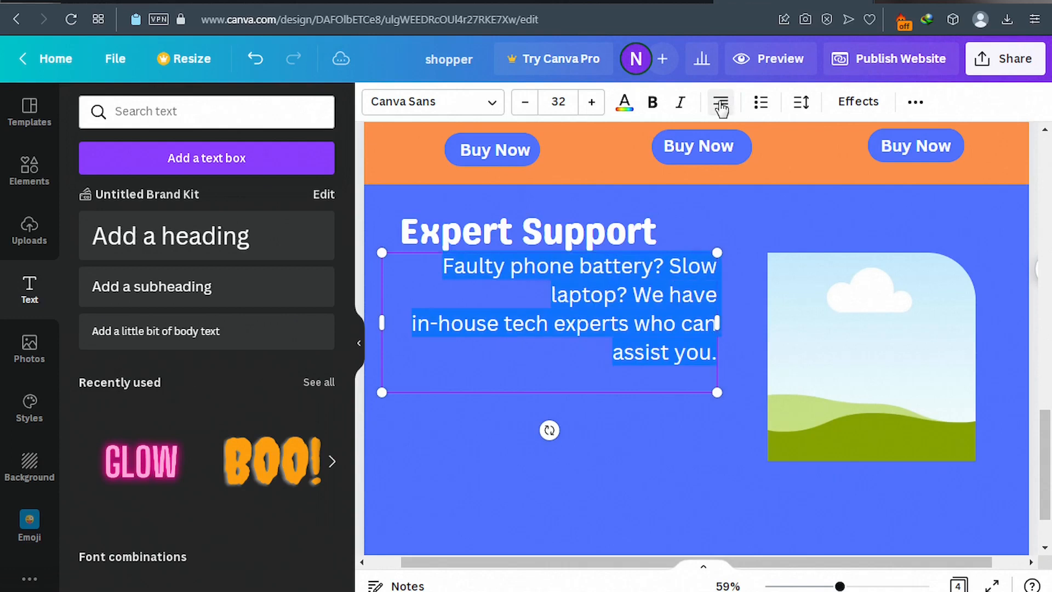
pyautogui.click(721, 107)
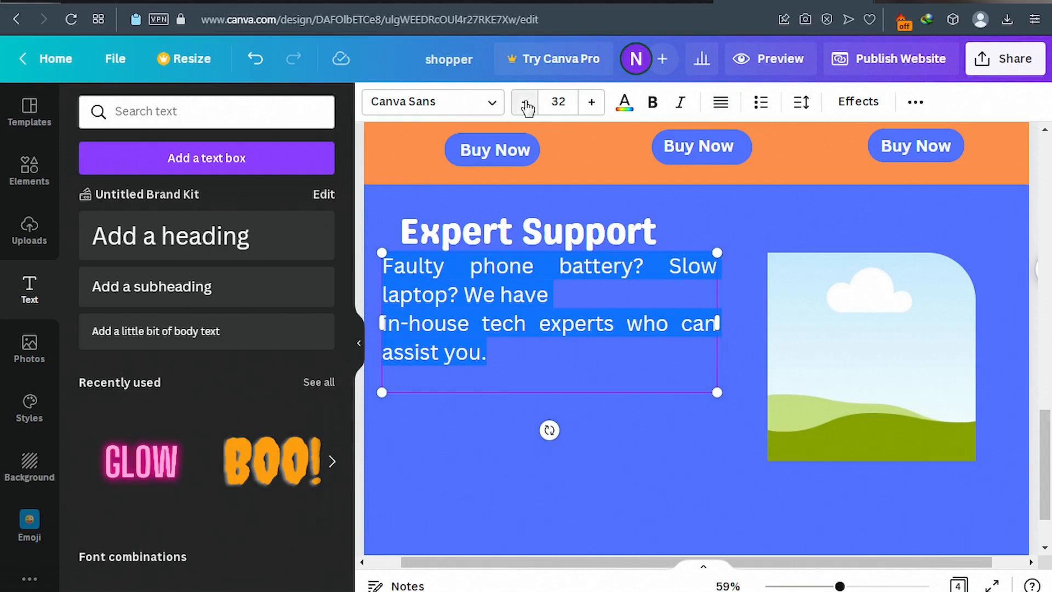
pyautogui.click(525, 103)
pyautogui.click(525, 103)
pyautogui.click(524, 103)
pyautogui.click(524, 103)
pyautogui.click(524, 103)
pyautogui.click(524, 103)
pyautogui.click(525, 103)
pyautogui.click(525, 104)
pyautogui.click(524, 104)
pyautogui.click(525, 104)
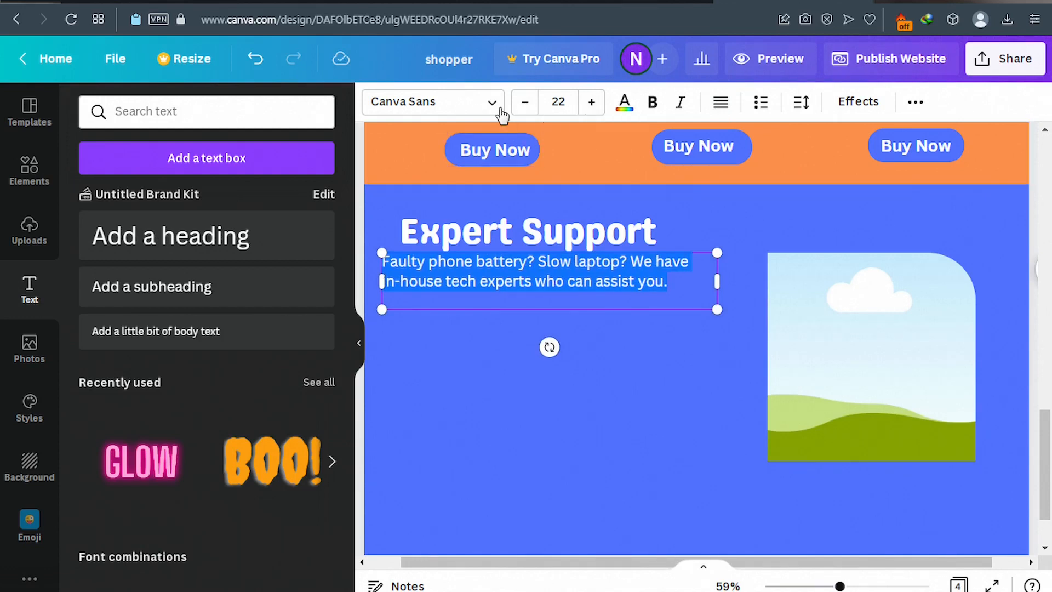
pyautogui.click(477, 115)
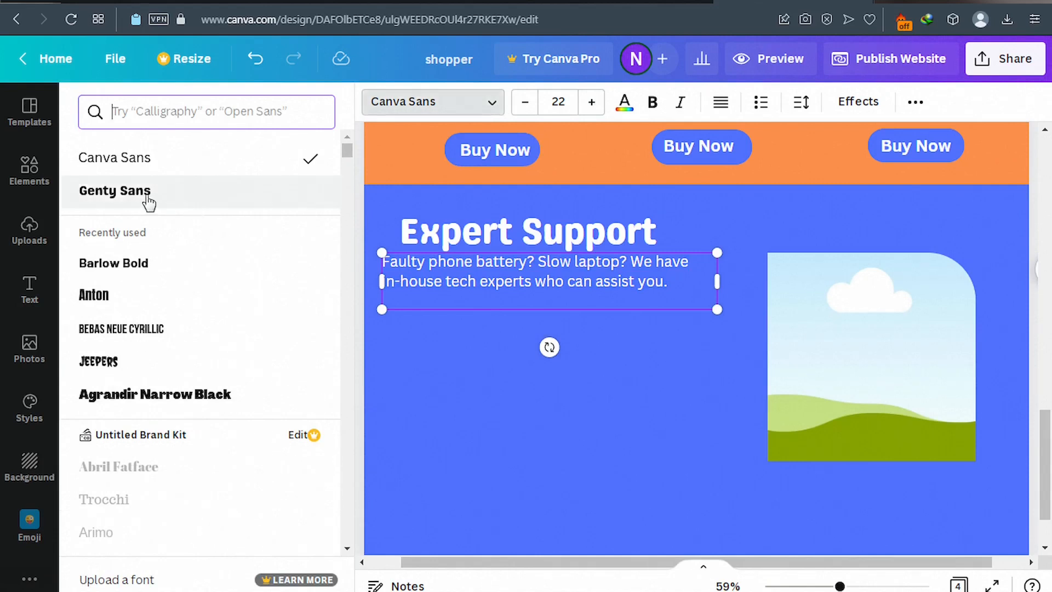
pyautogui.click(171, 197)
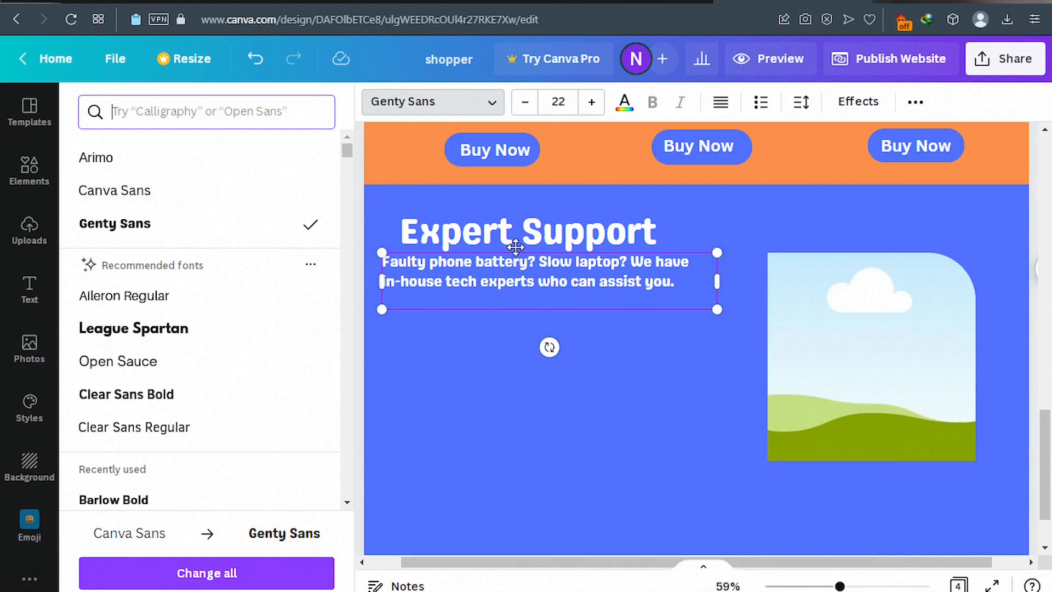
pyautogui.moveTo(520, 251); pyautogui.dragTo(538, 255)
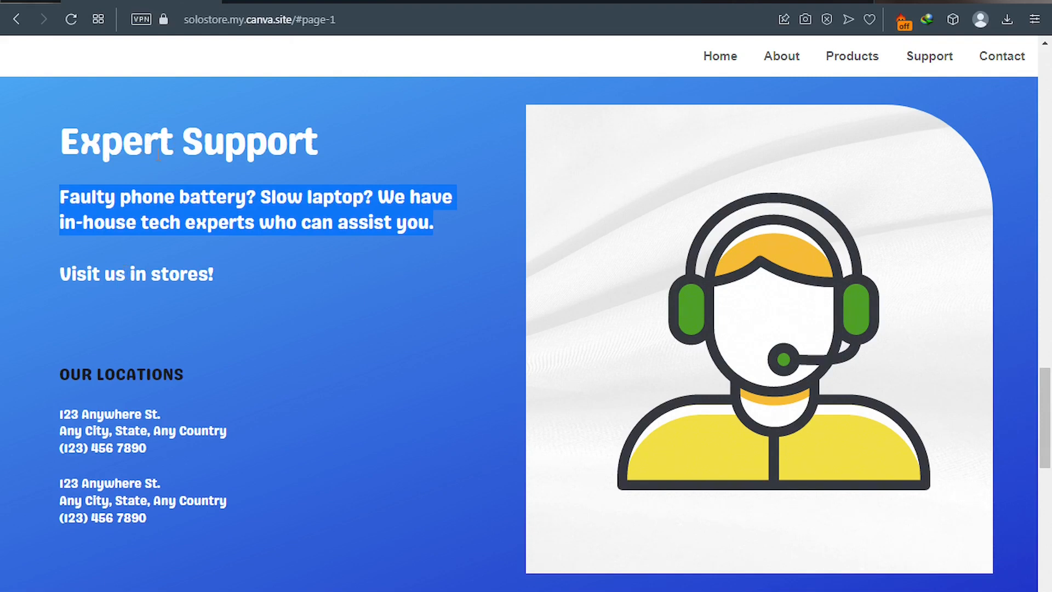
# Copy 'Visit us in stores!' from the site into a new Canva subheading.
pyautogui.moveTo(64, 273); pyautogui.dragTo(218, 277)
pyautogui.hotkey('ctrl', 'c')
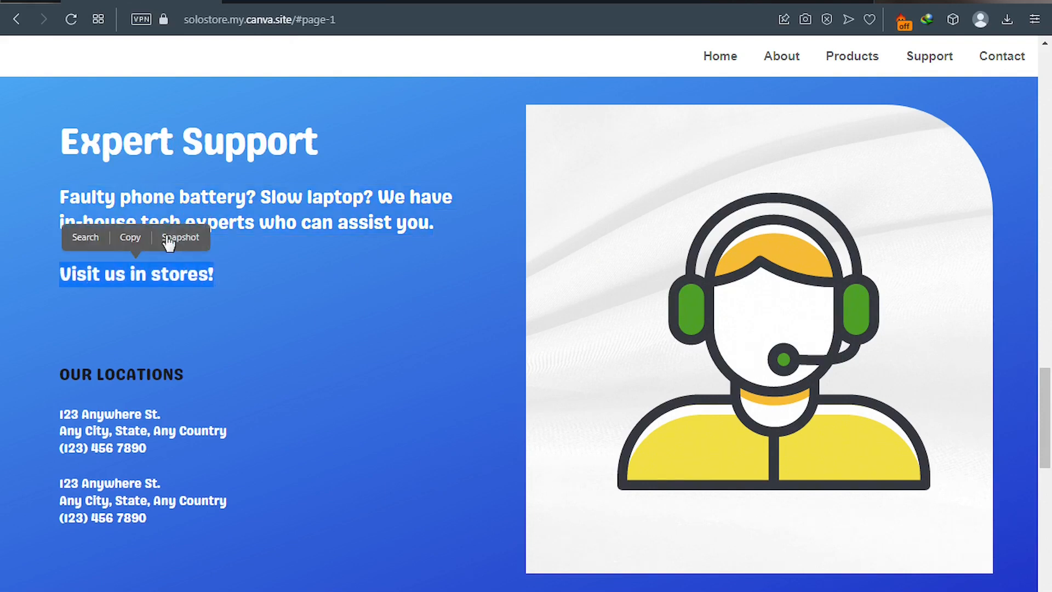
pyautogui.click(136, 239)
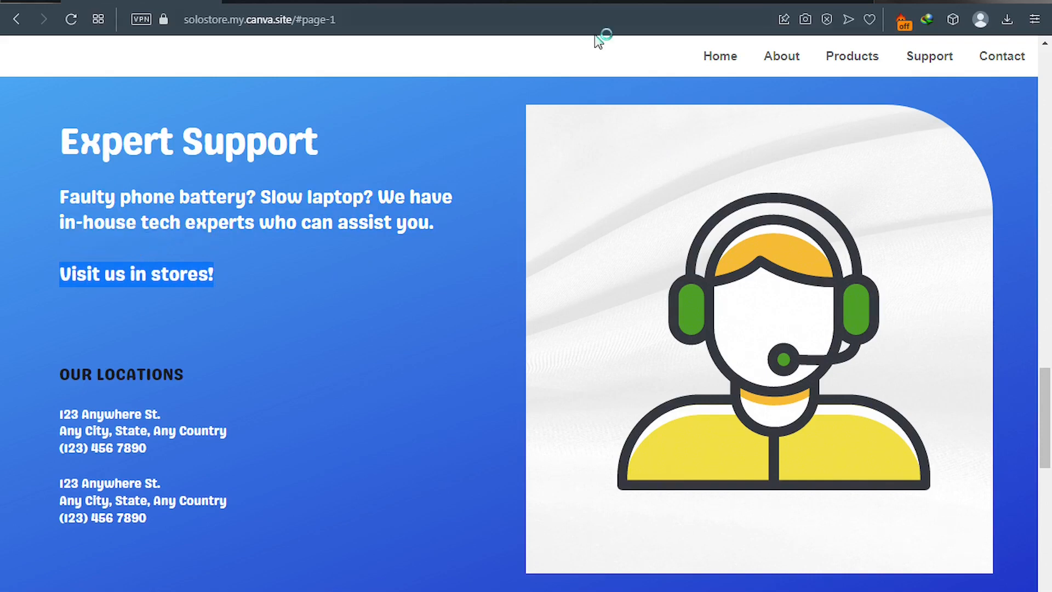
pyautogui.click(766, 3)
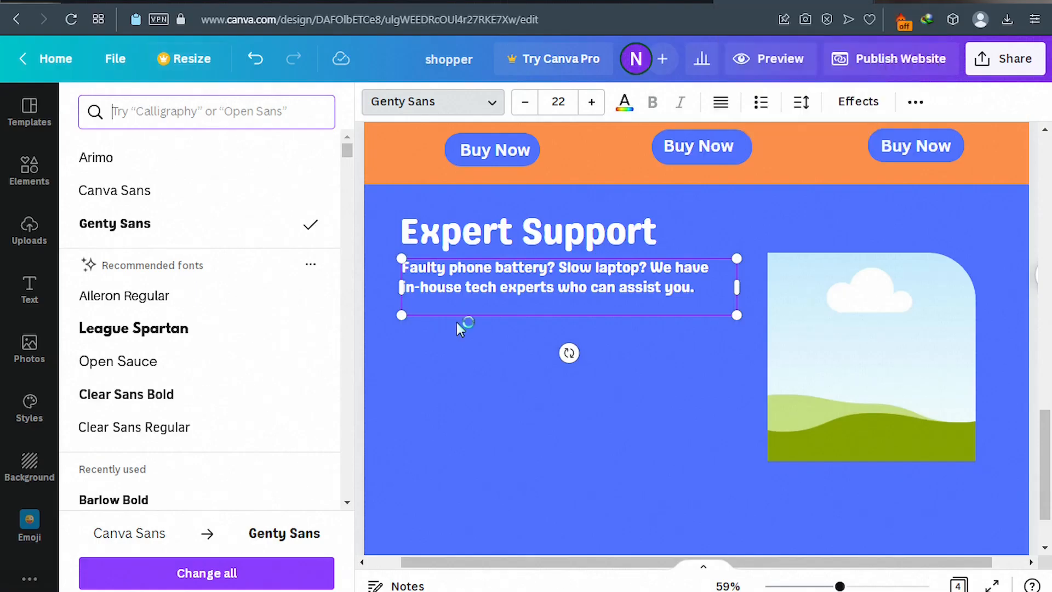
pyautogui.click(31, 291)
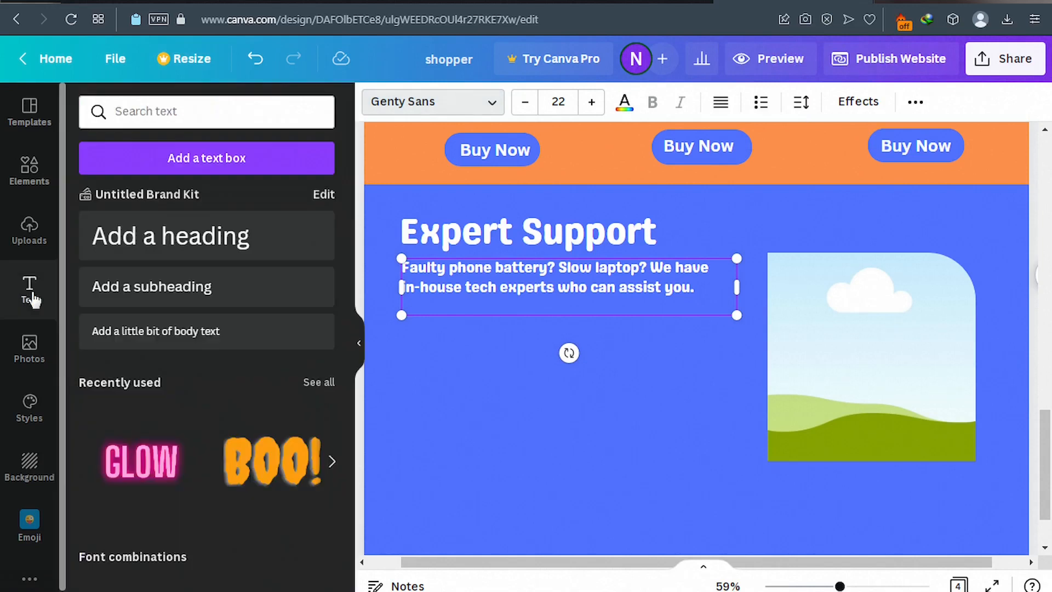
pyautogui.click(179, 300)
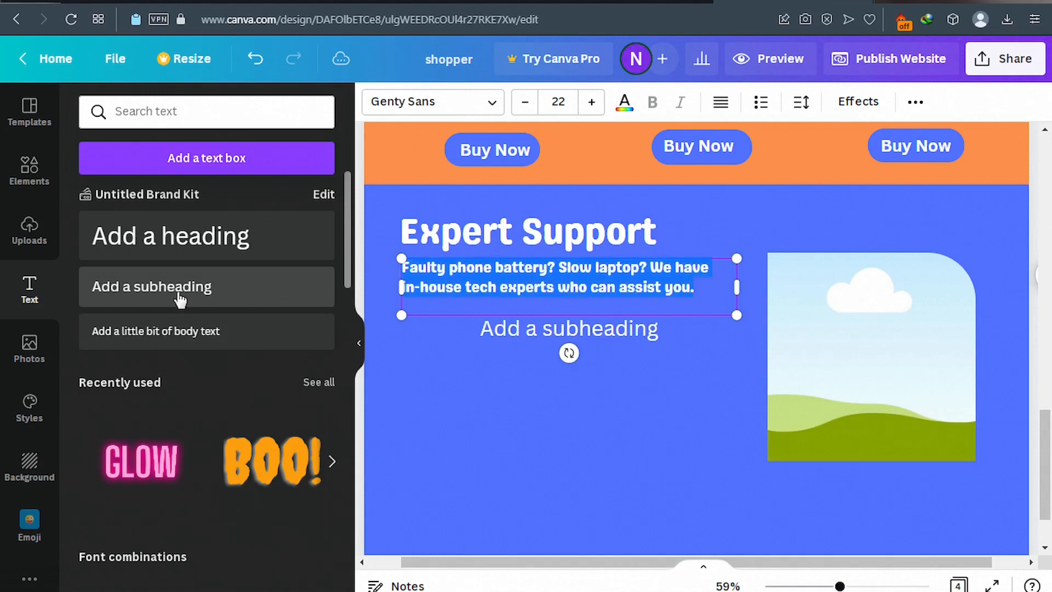
pyautogui.click(562, 330)
pyautogui.click(561, 329)
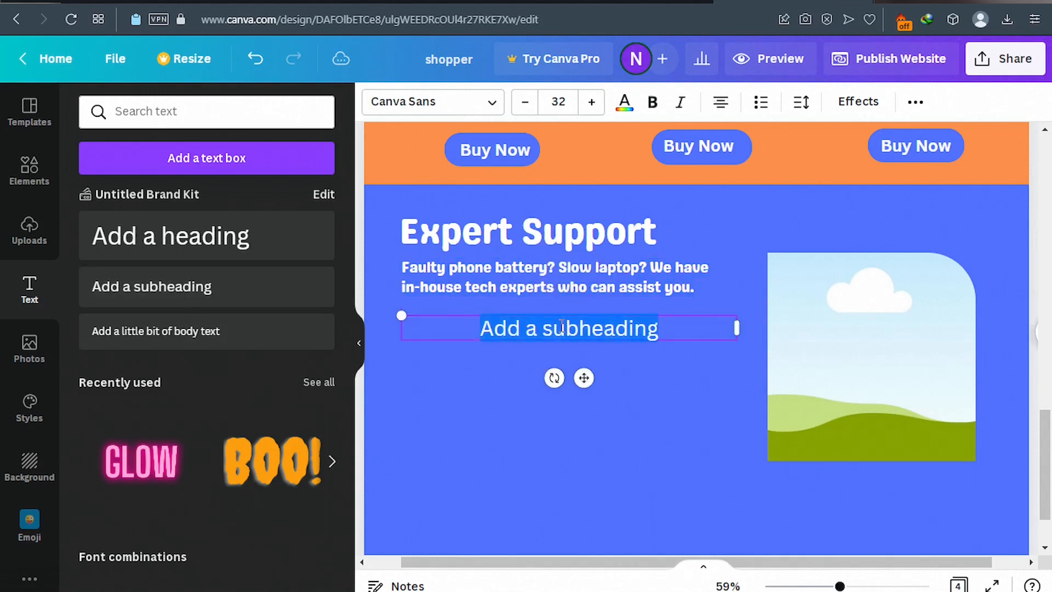
pyautogui.hotkey('ctrl', 'v')
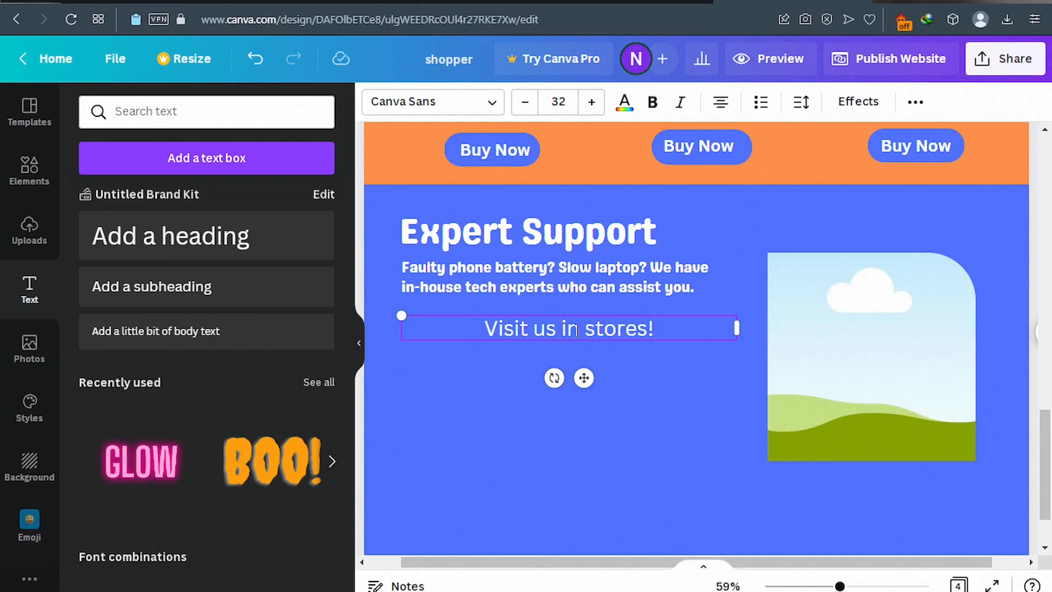
# Set 'Visit us in stores!' in Genty Sans, left-aligned under the support paragraph.
pyautogui.click(493, 104)
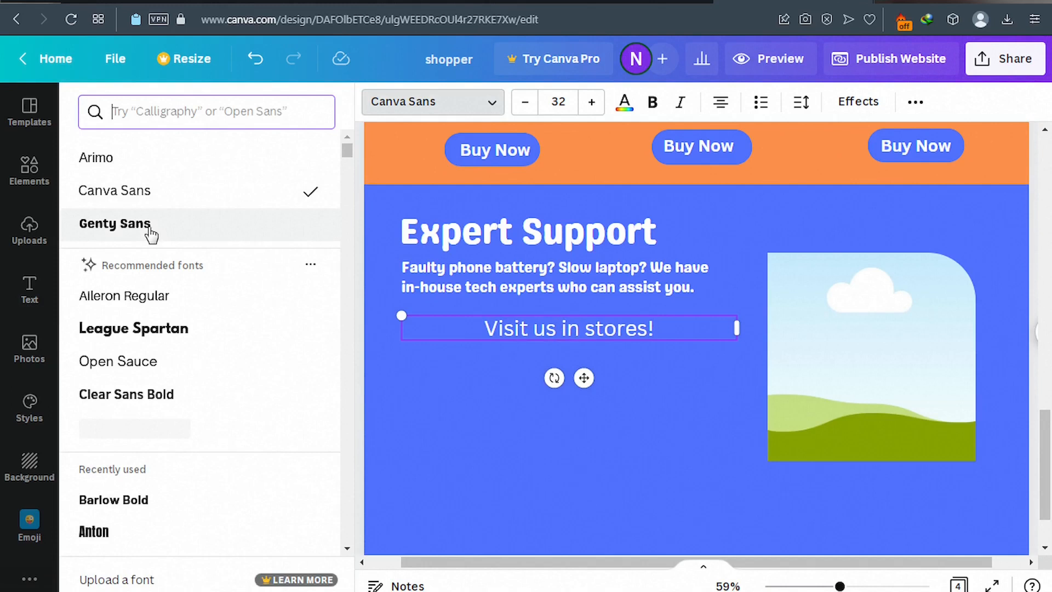
pyautogui.click(148, 231)
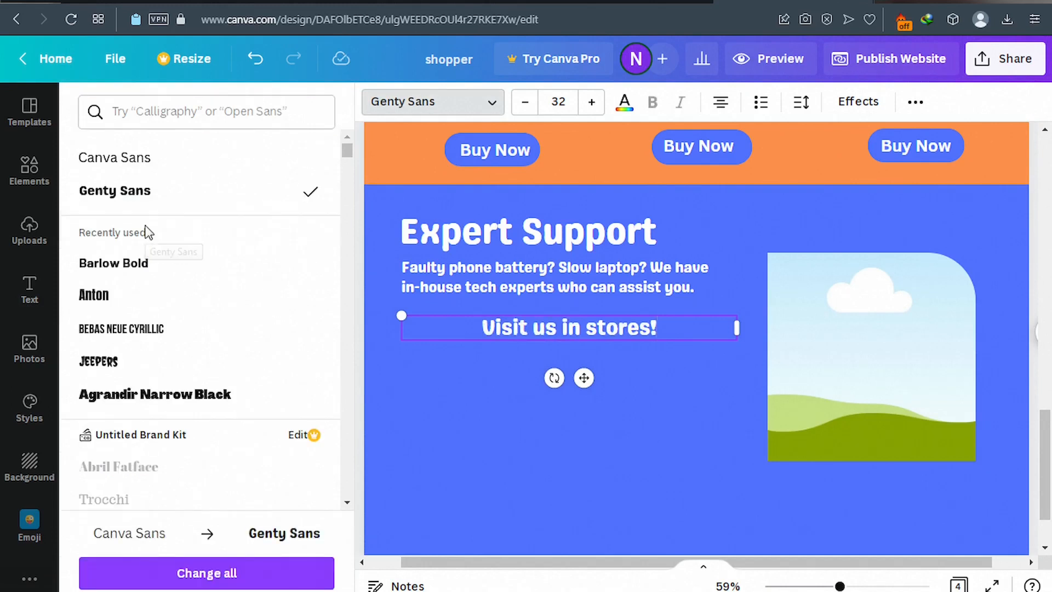
pyautogui.moveTo(586, 380); pyautogui.dragTo(507, 379)
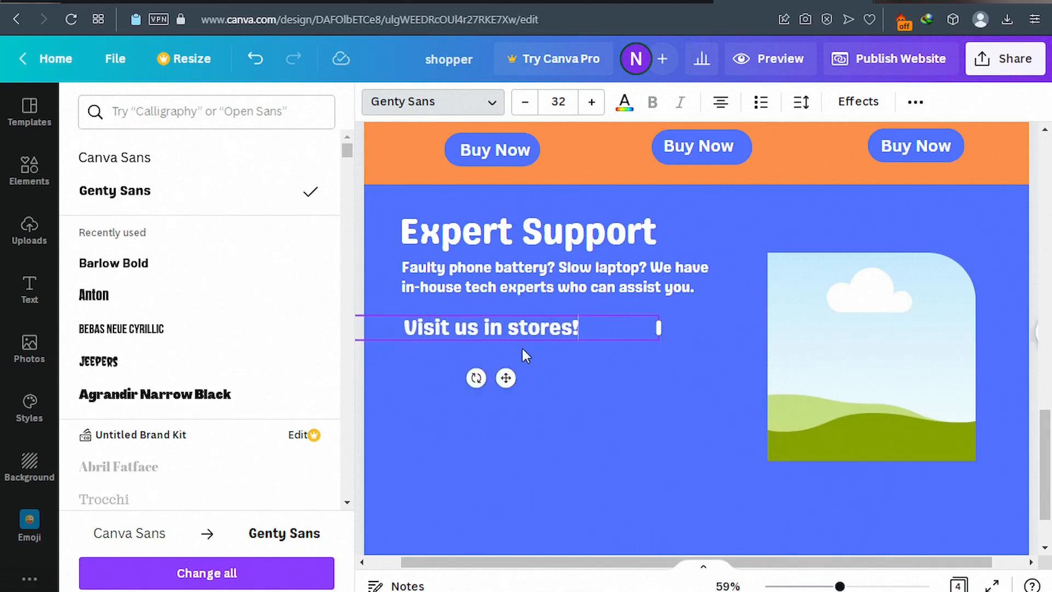
pyautogui.click(135, 1)
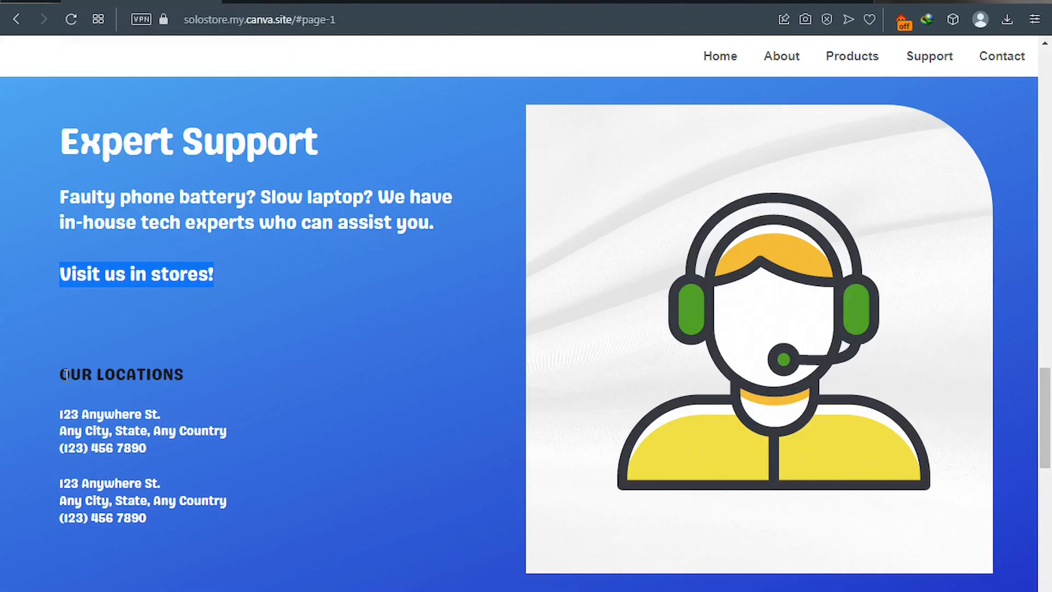
# Copy 'OUR LOCATIONS' from the site into a new Canva subheading.
pyautogui.moveTo(64, 374); pyautogui.dragTo(179, 375)
pyautogui.hotkey('ctrl', 'c')
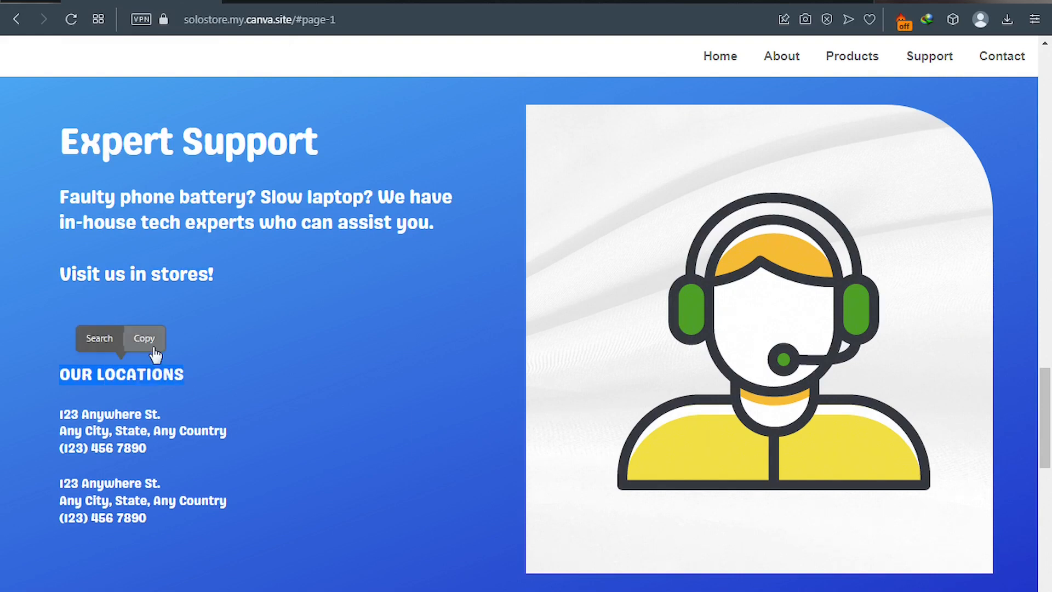
pyautogui.click(150, 338)
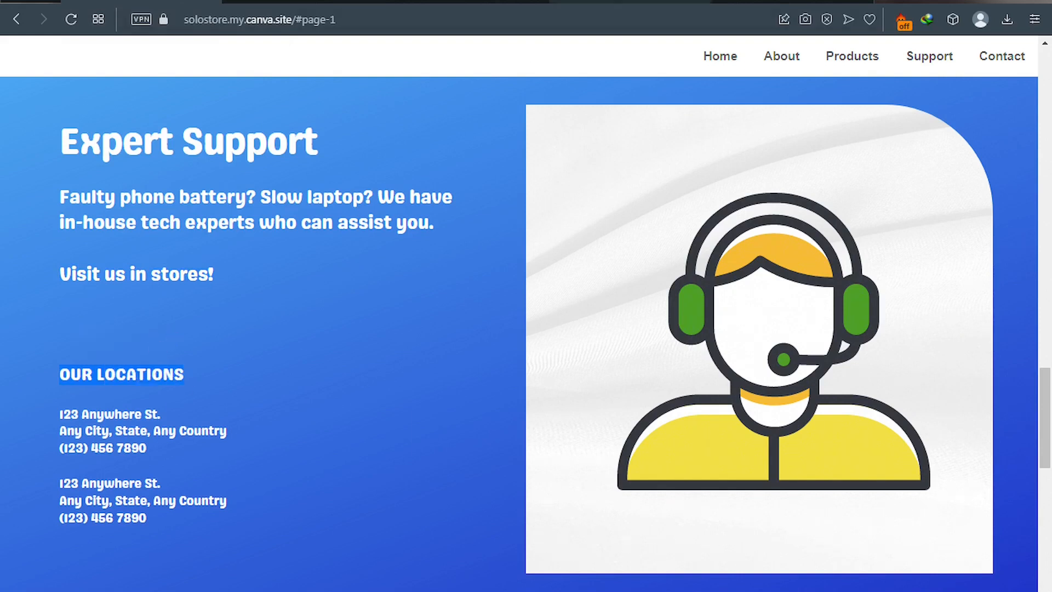
pyautogui.click(763, 1)
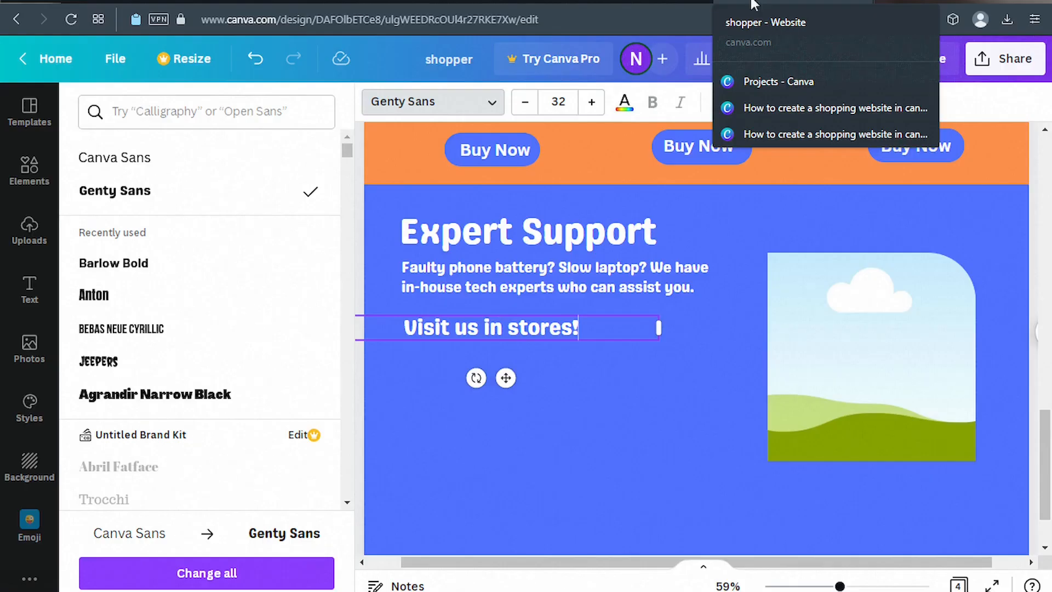
pyautogui.click(30, 298)
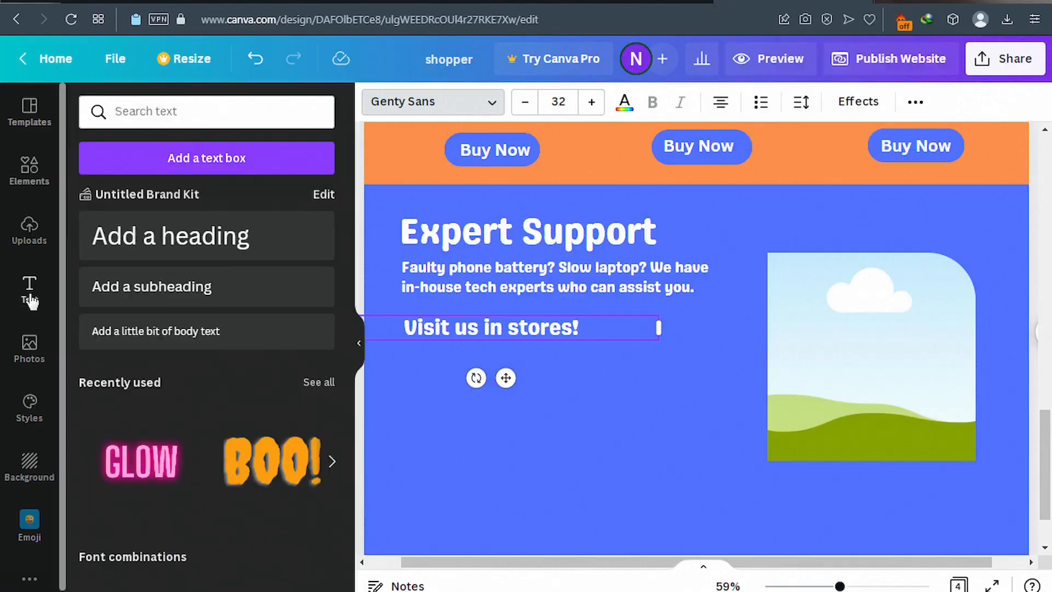
pyautogui.click(178, 303)
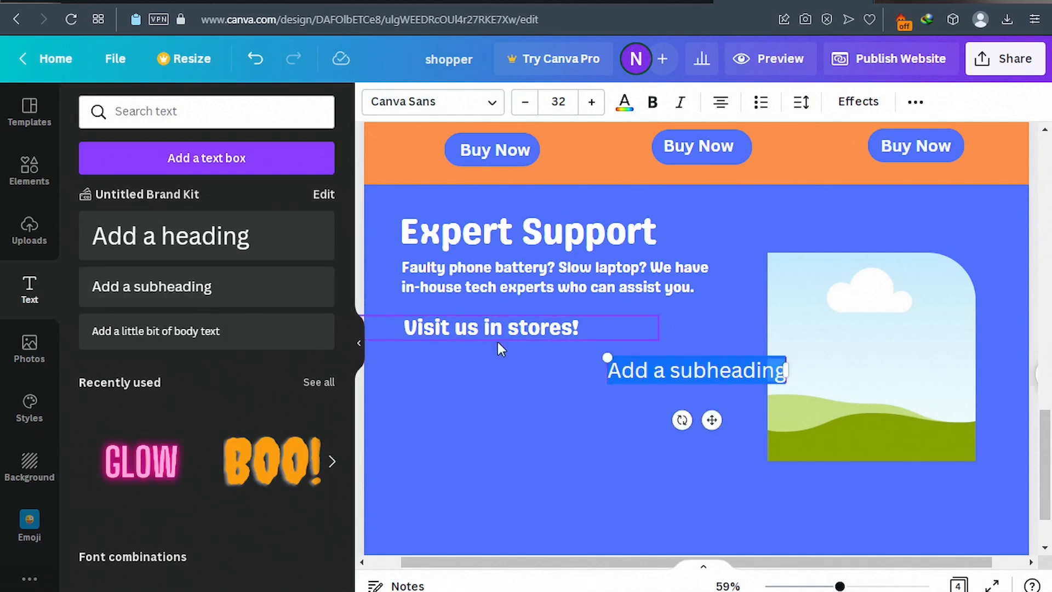
pyautogui.hotkey('ctrl', 'v')
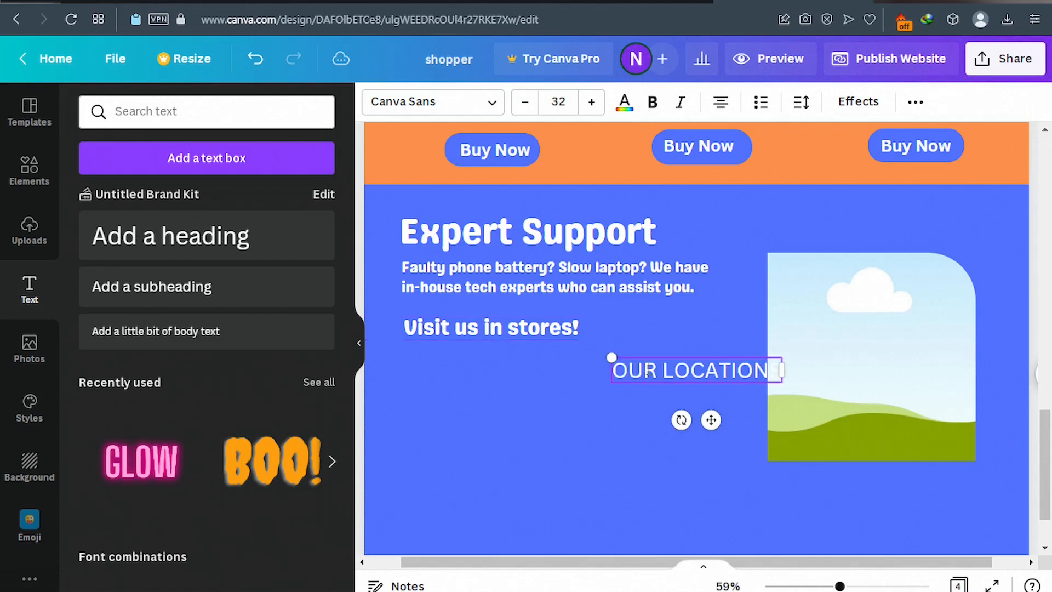
# Make OUR LOCATIONS black size-30 Genty Sans under 'Visit us in stores!', and enlarge the picture frame.
pyautogui.click(526, 102)
pyautogui.click(526, 102)
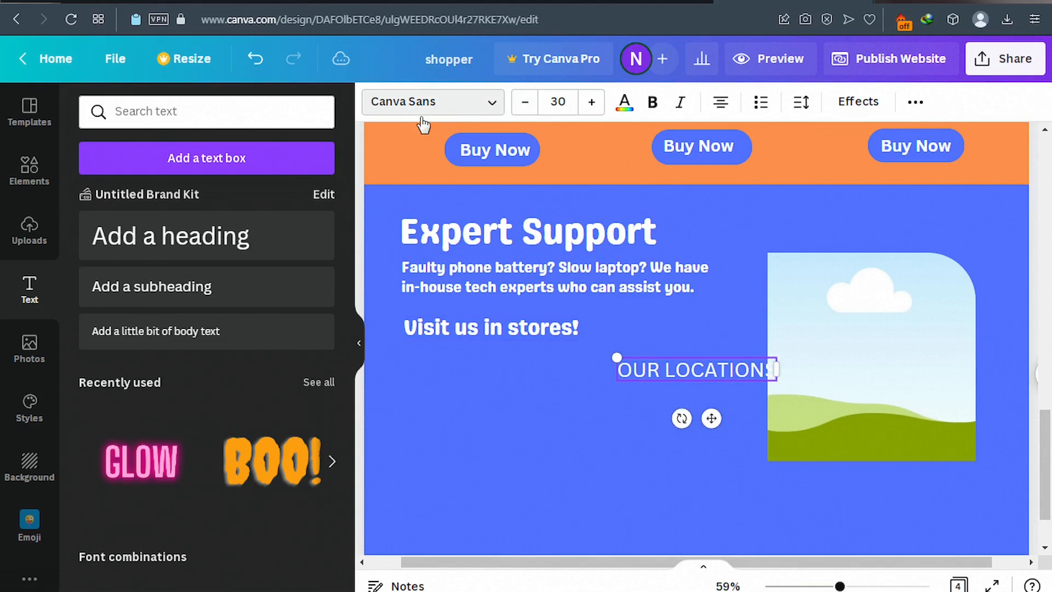
pyautogui.click(402, 110)
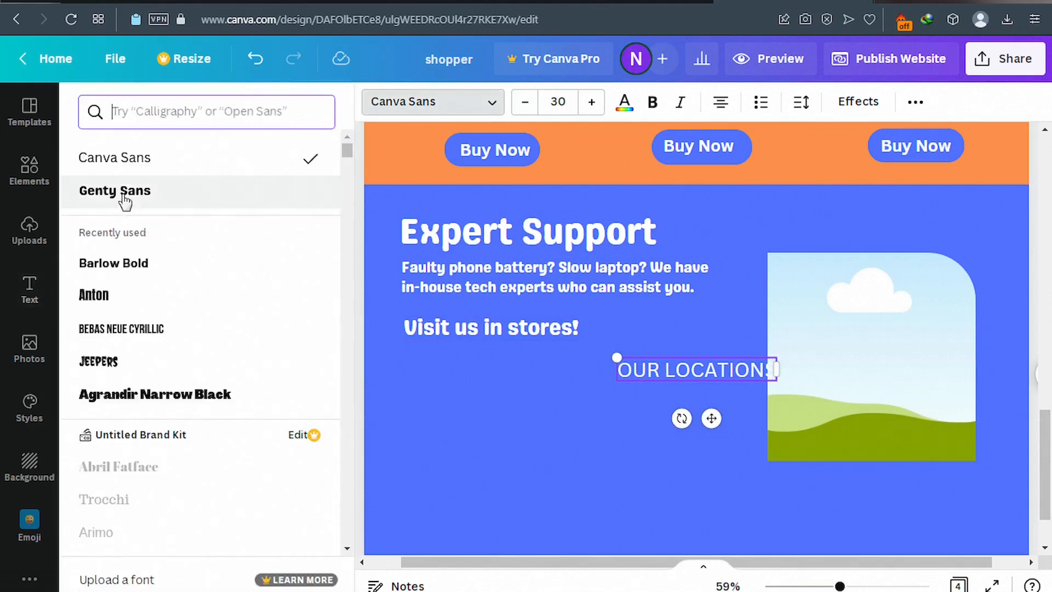
pyautogui.click(124, 199)
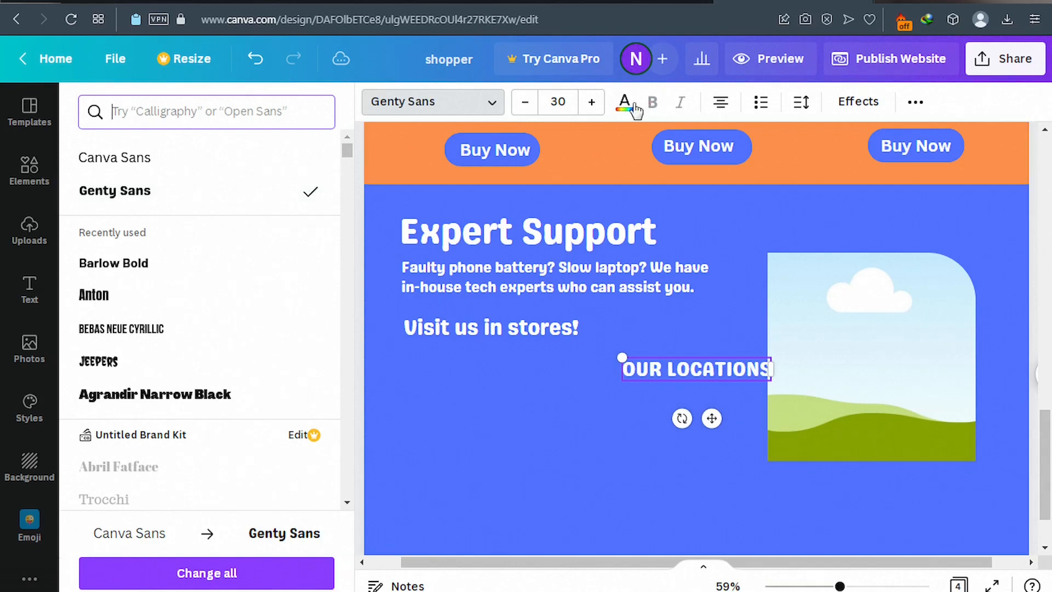
pyautogui.click(619, 109)
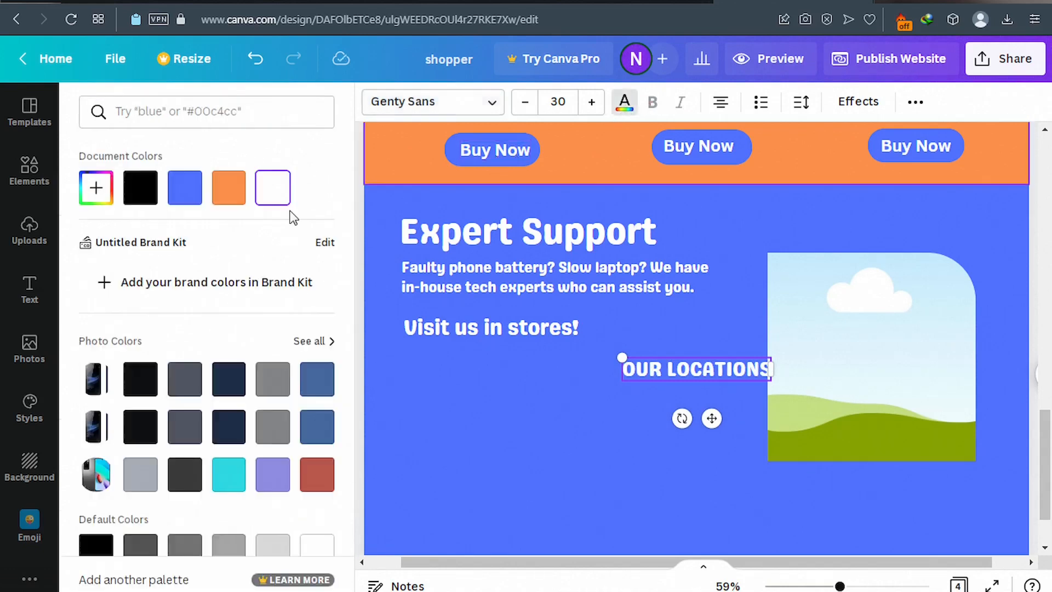
pyautogui.click(140, 200)
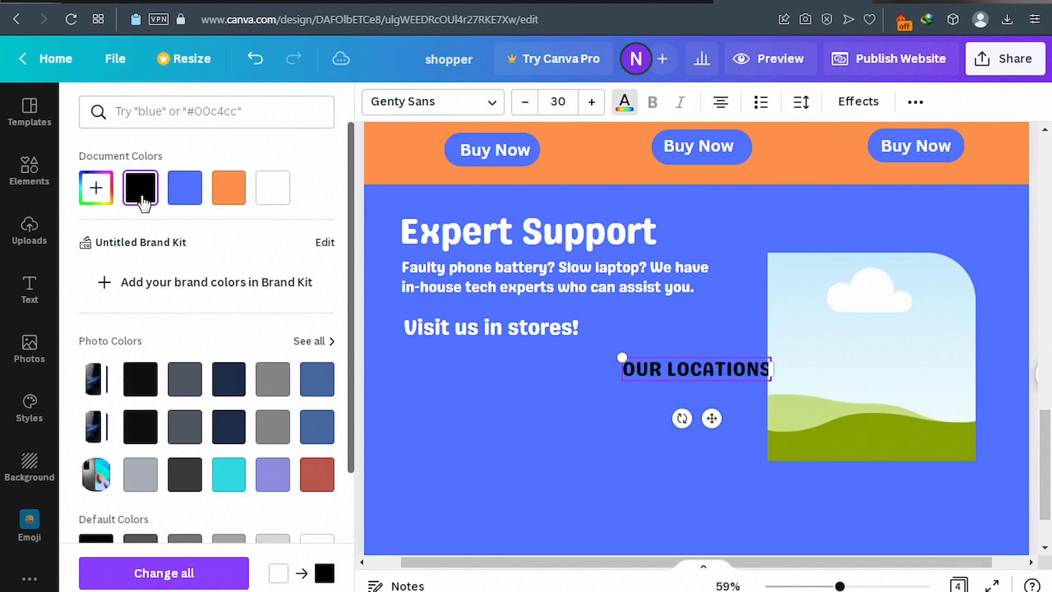
pyautogui.moveTo(710, 419); pyautogui.dragTo(493, 431)
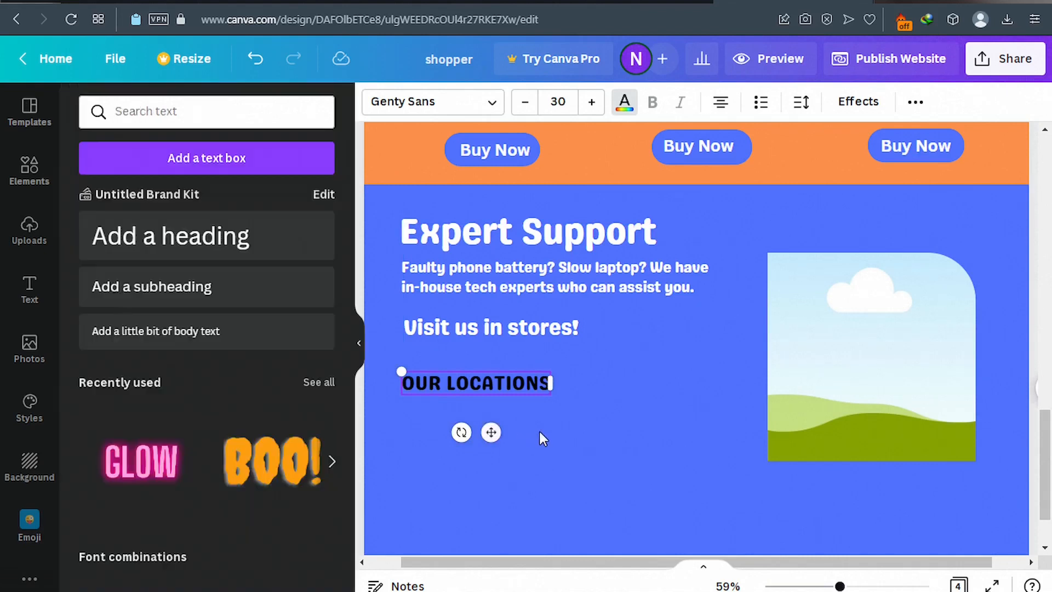
pyautogui.click(832, 357)
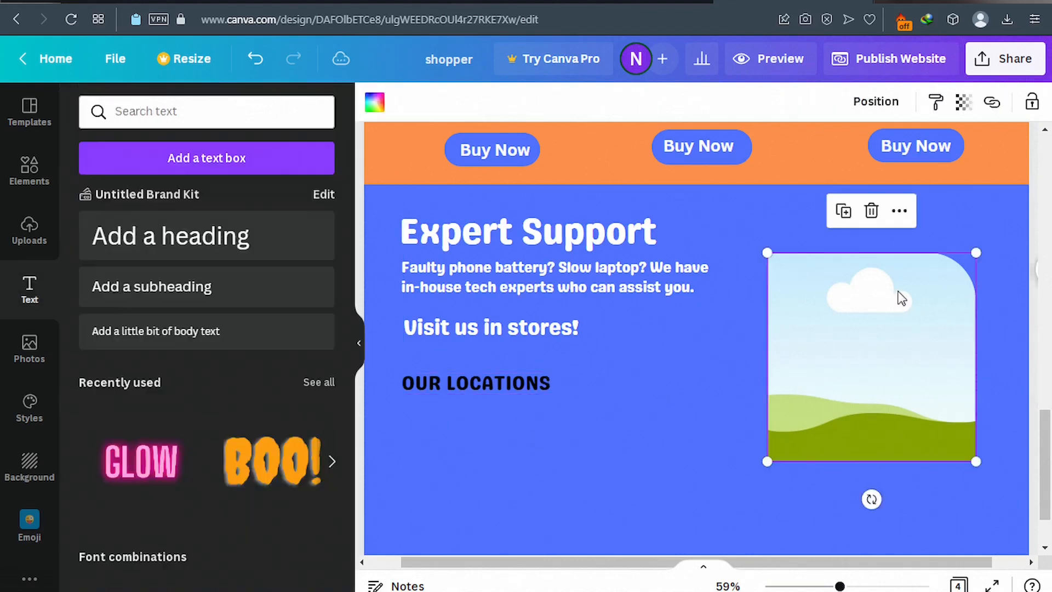
pyautogui.moveTo(983, 253); pyautogui.dragTo(1019, 189)
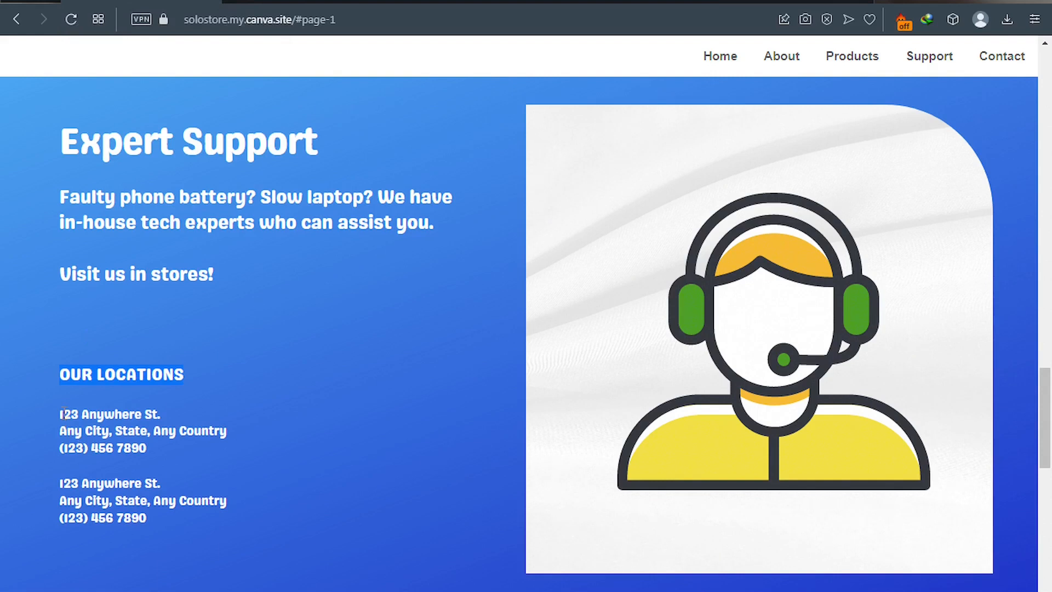
# Copy the store address lines from the published site.
pyautogui.moveTo(61, 412); pyautogui.dragTo(85, 447)
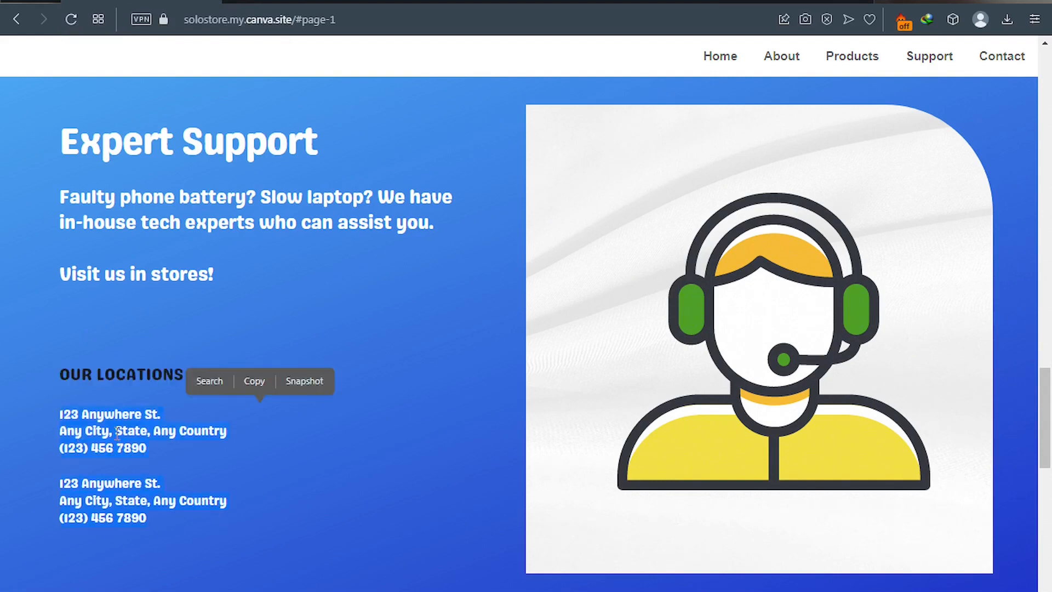
pyautogui.click(265, 386)
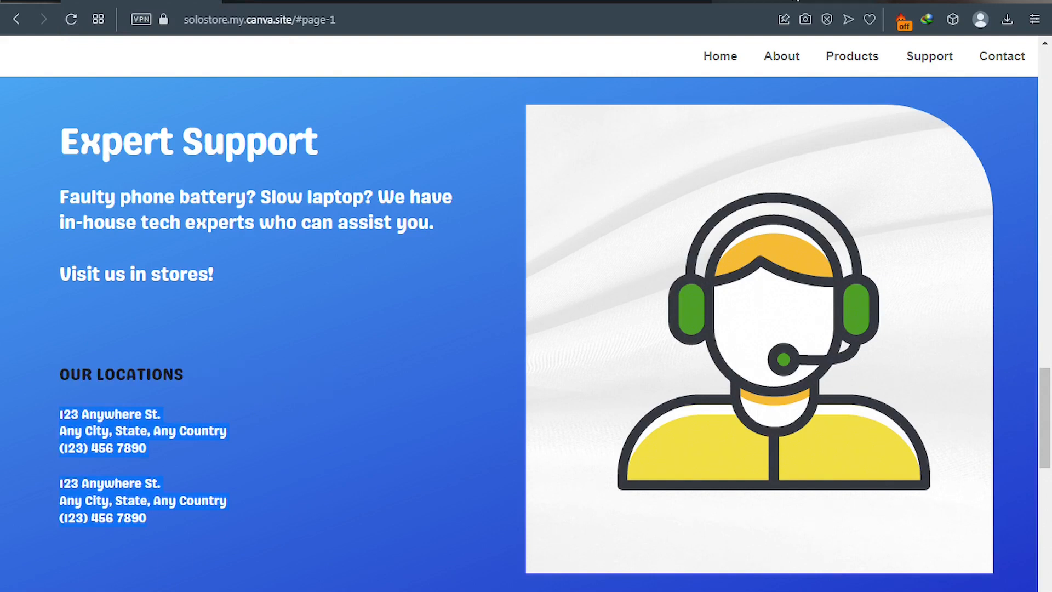
pyautogui.click(789, 1)
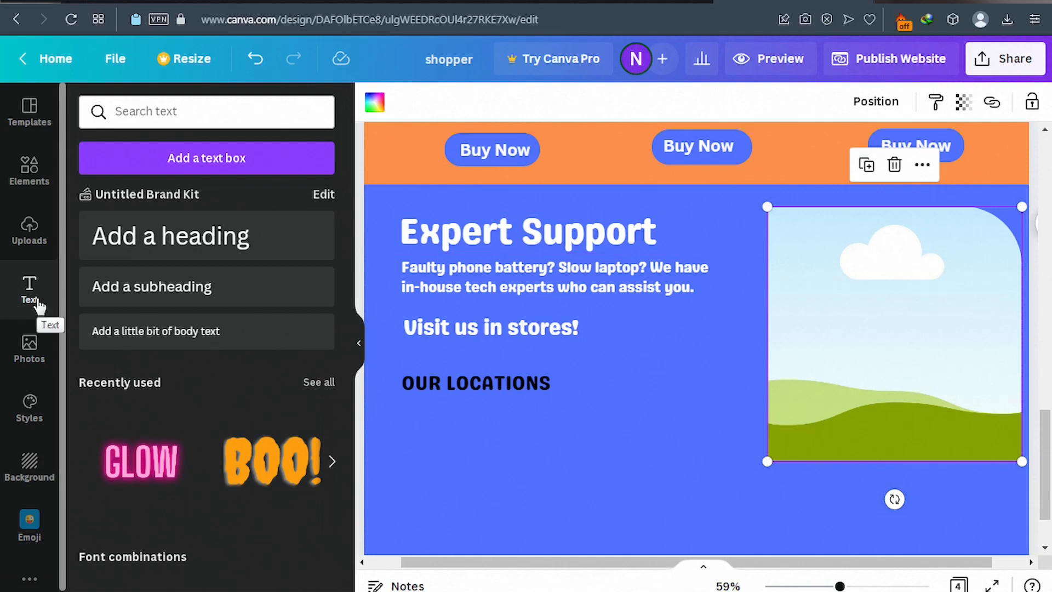
# Paste the store addresses into a body text box under OUR LOCATIONS, sized 14 and widened.
pyautogui.click(159, 340)
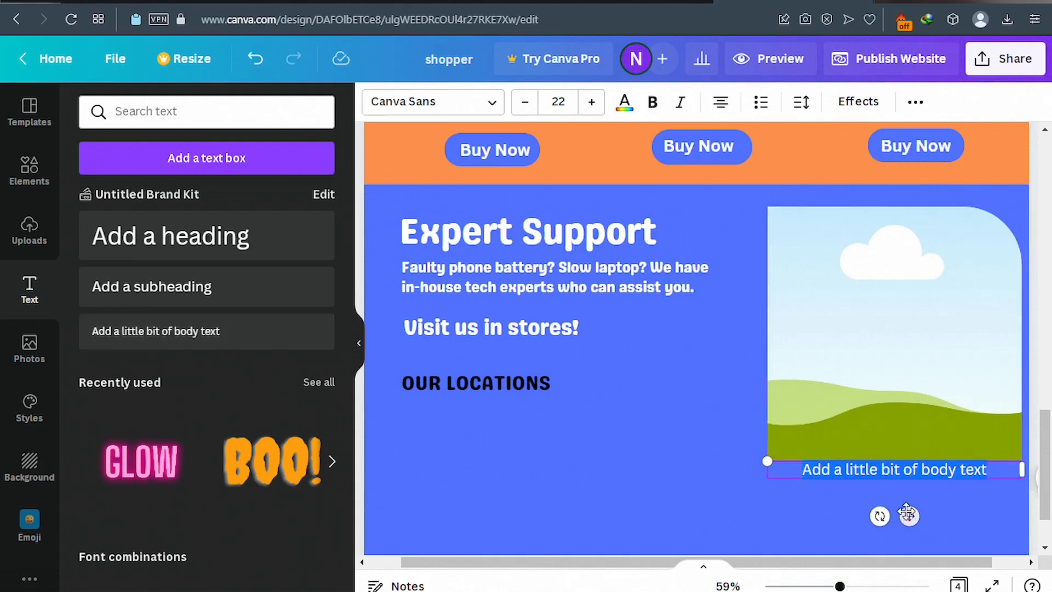
pyautogui.moveTo(910, 514); pyautogui.dragTo(506, 463)
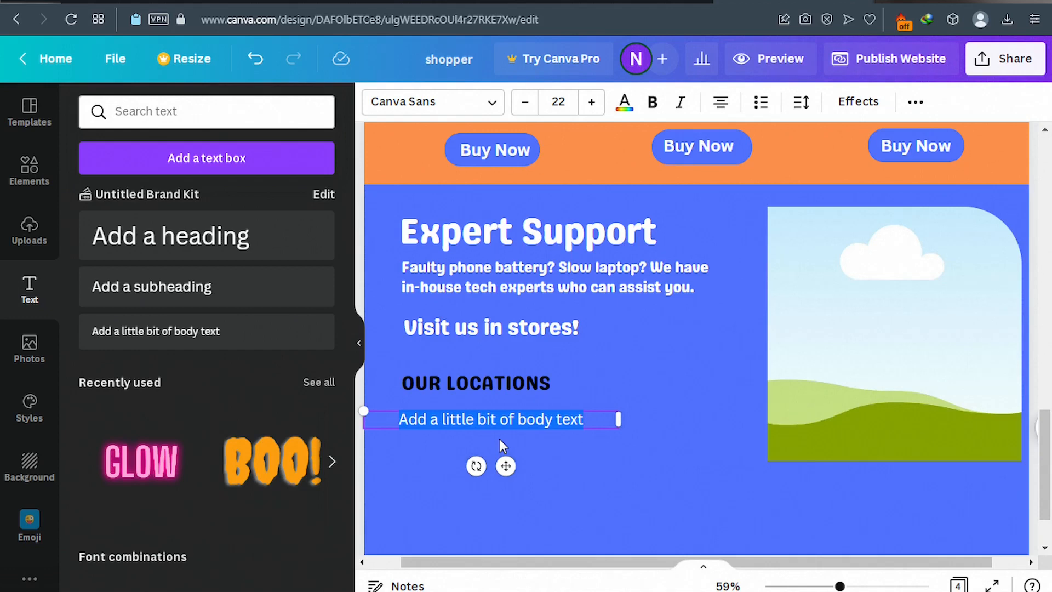
pyautogui.hotkey('ctrl', 'v')
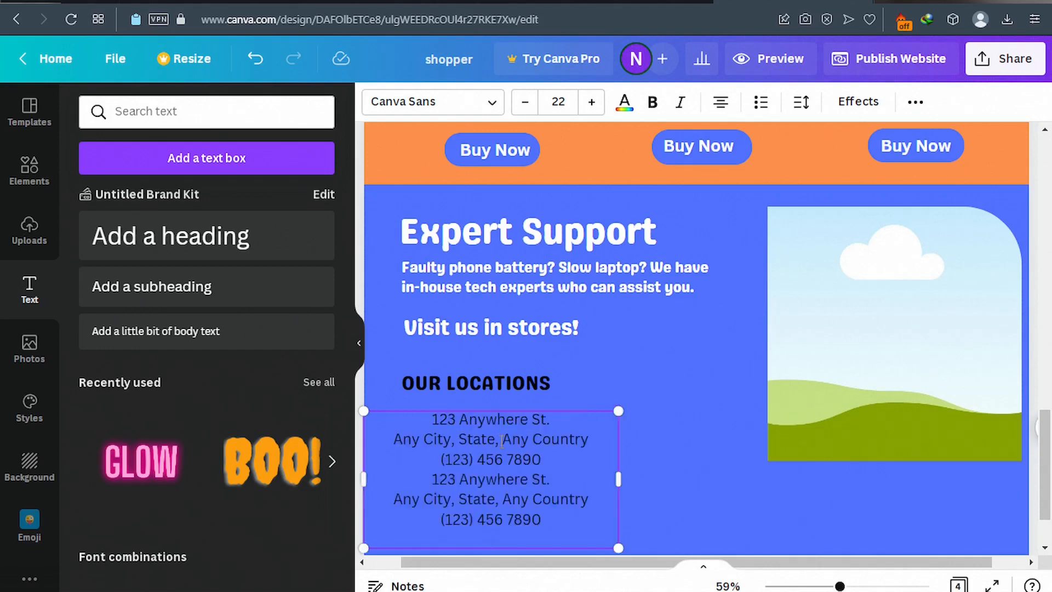
pyautogui.click(526, 103)
pyautogui.click(525, 102)
pyautogui.click(526, 102)
pyautogui.click(526, 102)
pyautogui.click(526, 103)
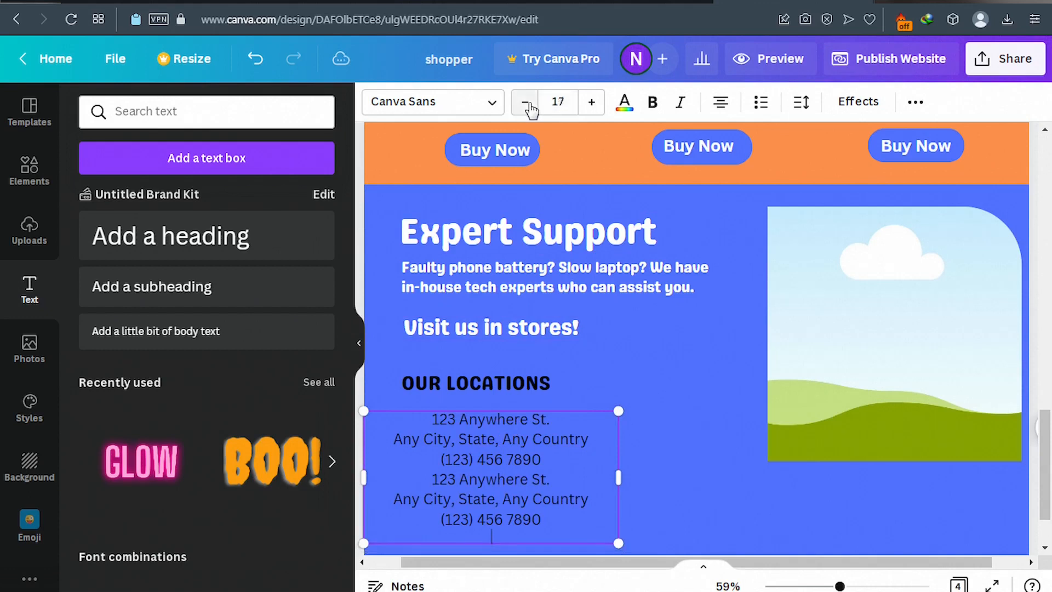
pyautogui.click(526, 102)
pyautogui.click(526, 102)
pyautogui.click(526, 102)
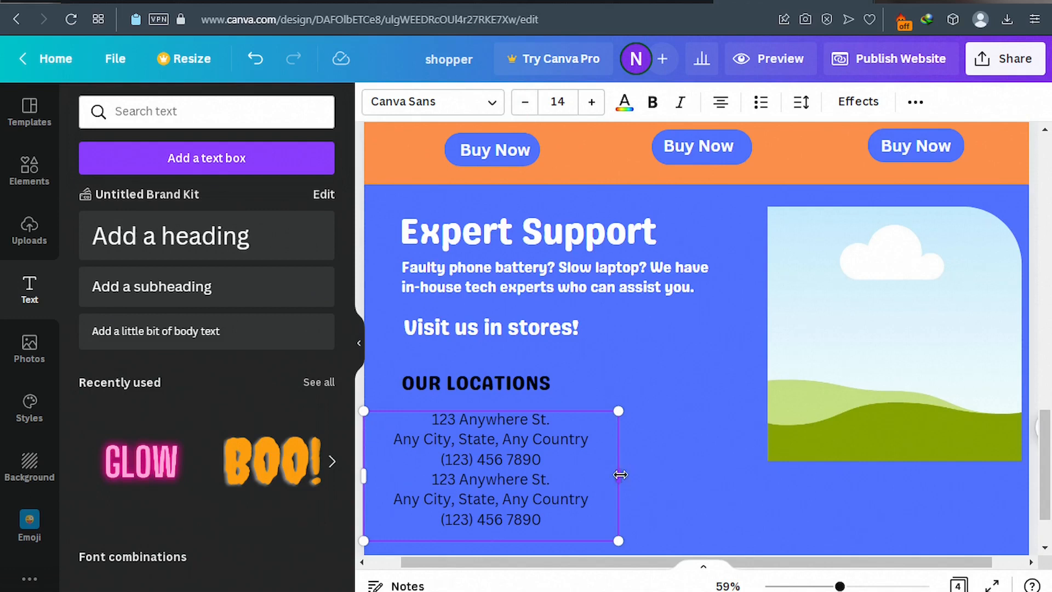
pyautogui.moveTo(618, 476); pyautogui.dragTo(686, 479)
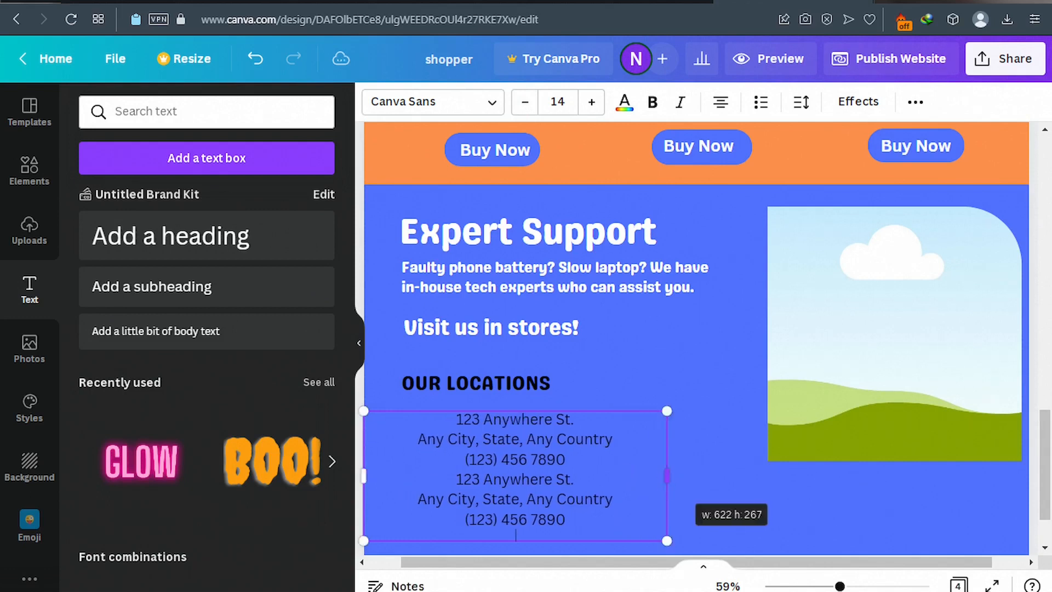
pyautogui.doubleClick(575, 480)
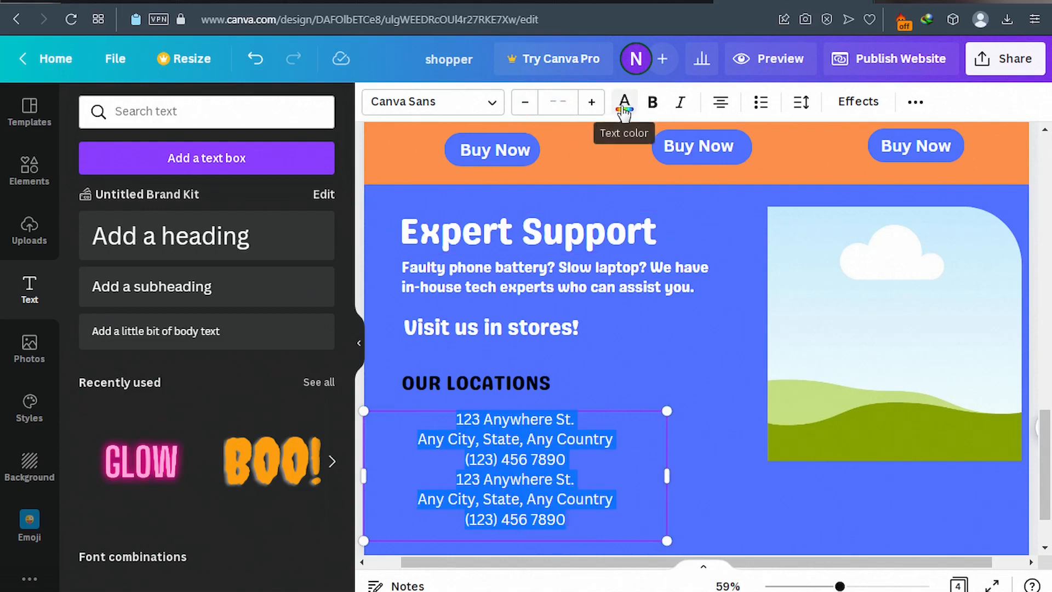
# Make the address text white, left-aligned Genty Sans, with a blank line between the two addresses.
pyautogui.click(624, 104)
pyautogui.click(283, 192)
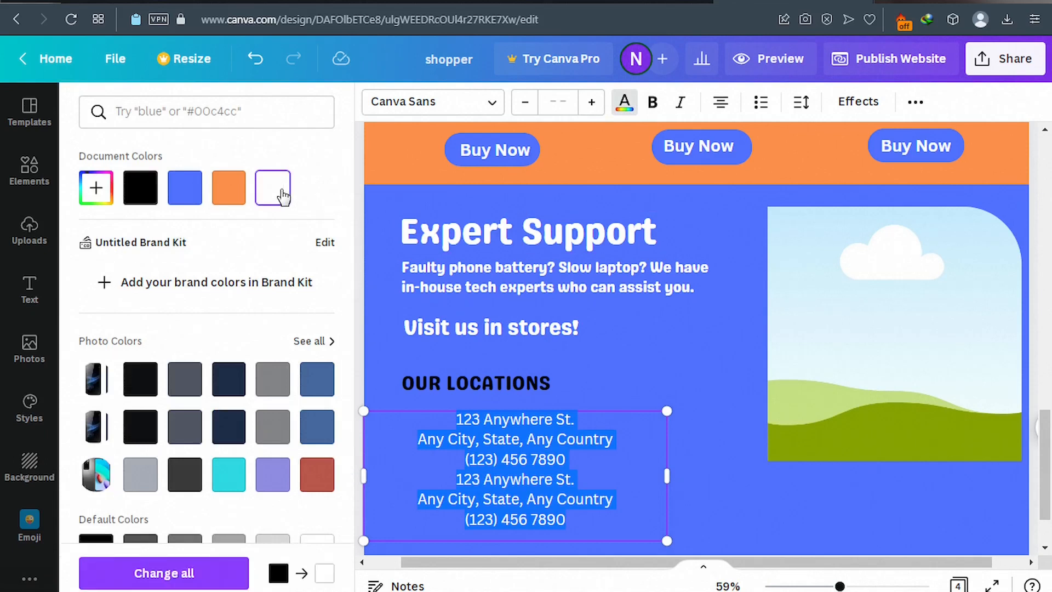
pyautogui.click(720, 104)
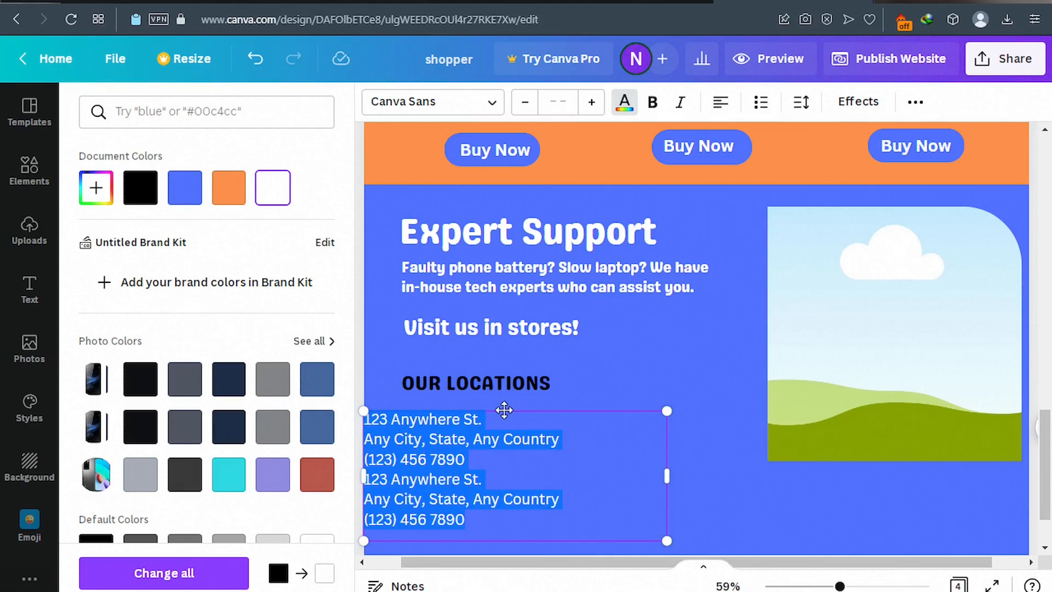
pyautogui.moveTo(505, 410); pyautogui.dragTo(545, 408)
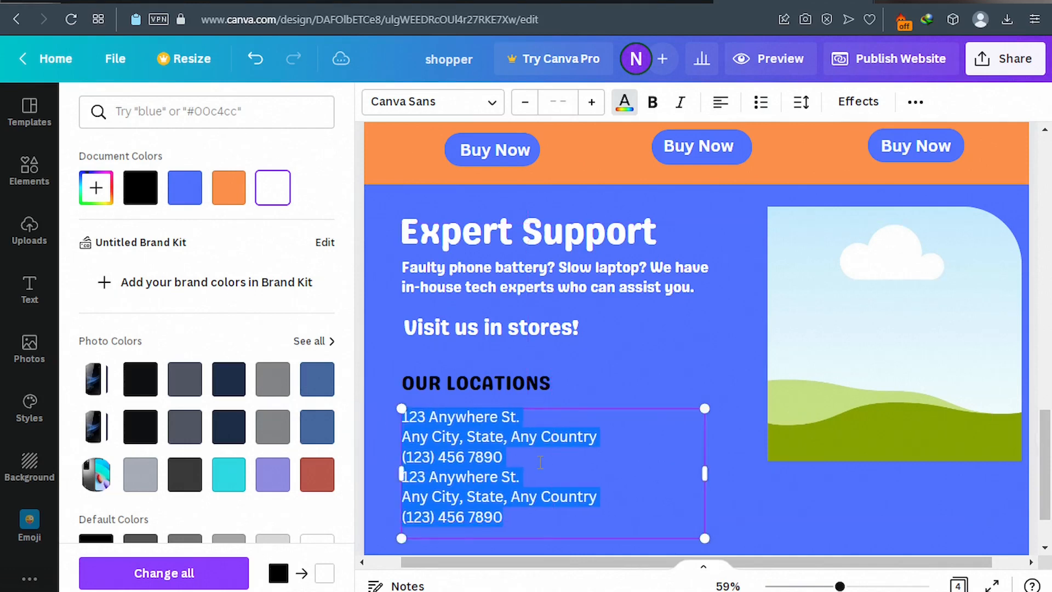
pyautogui.click(524, 467)
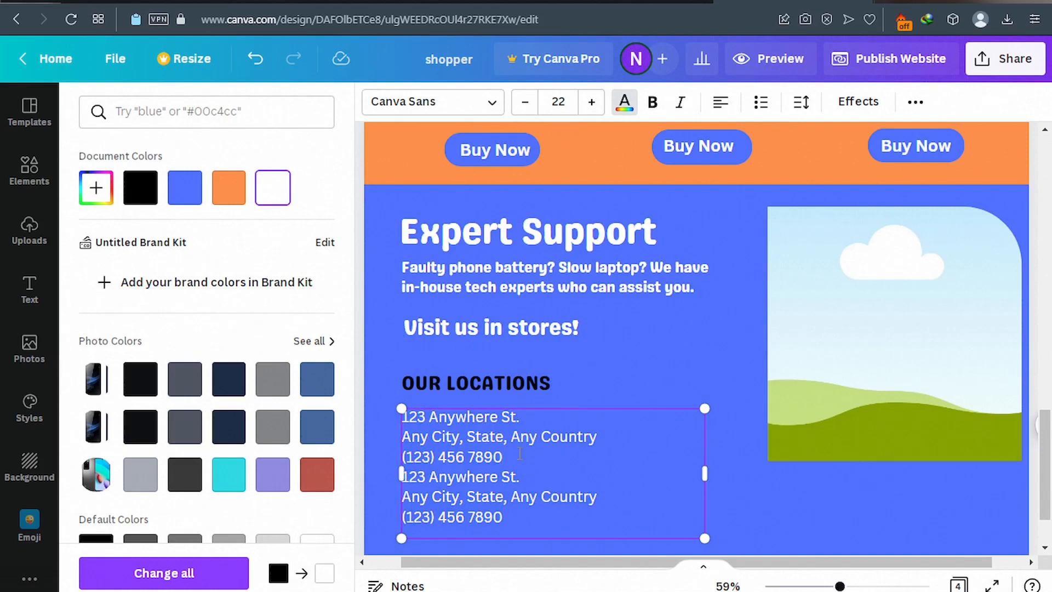
pyautogui.press('Return')
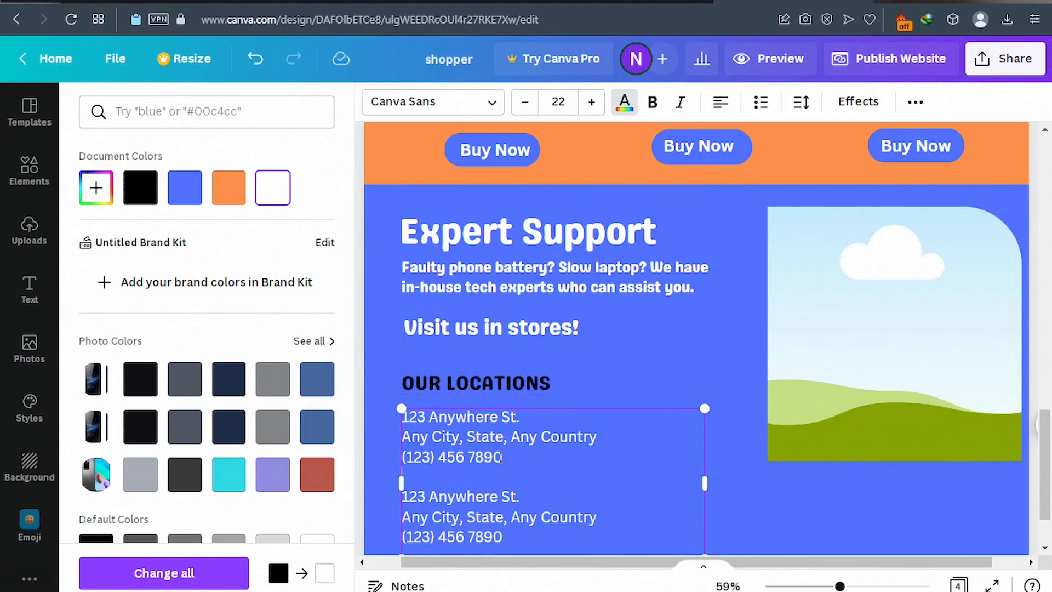
pyautogui.hotkey('ctrl', 'a')
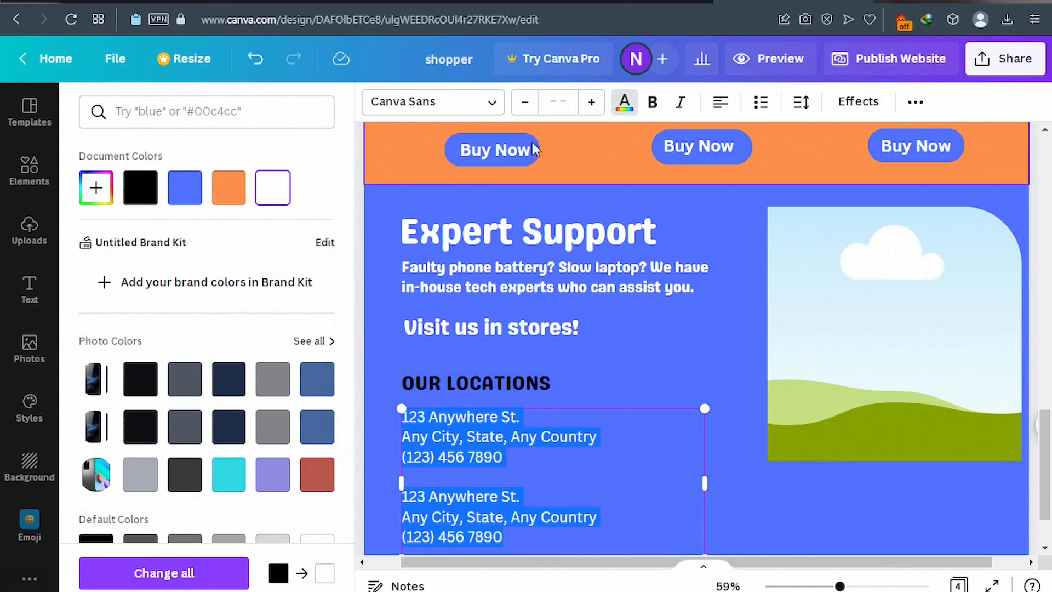
pyautogui.click(491, 105)
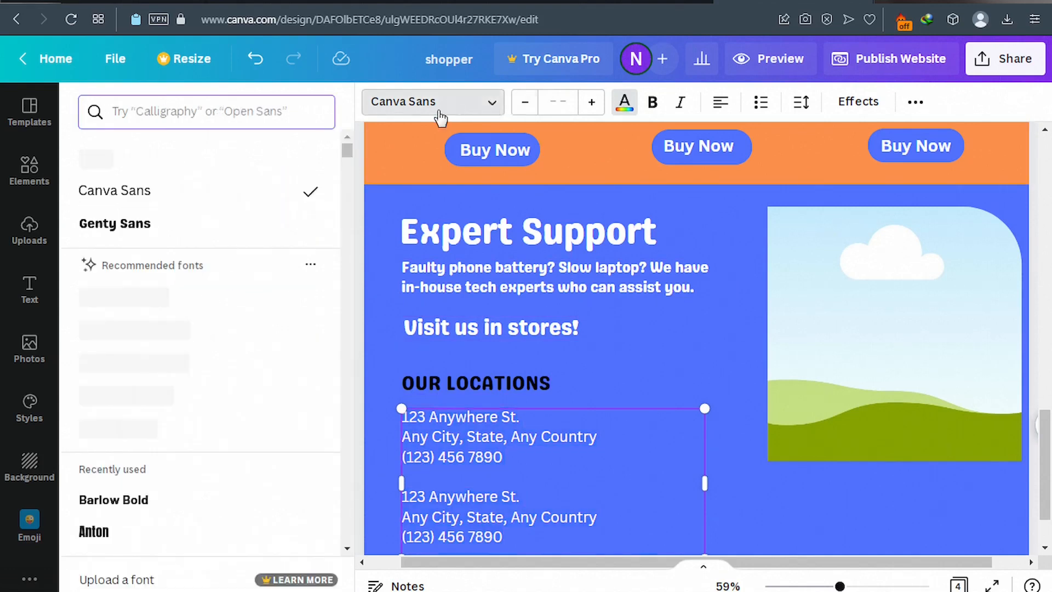
pyautogui.click(121, 232)
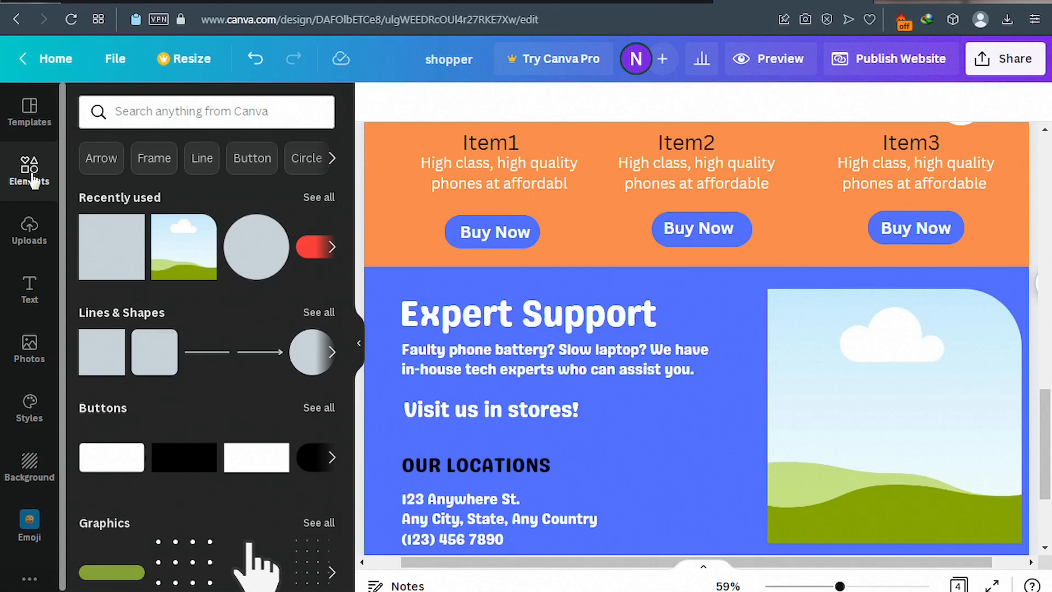
# Search elements for 'Customer support' and place the headset agent graphic over the sky picture.
pyautogui.click(156, 114)
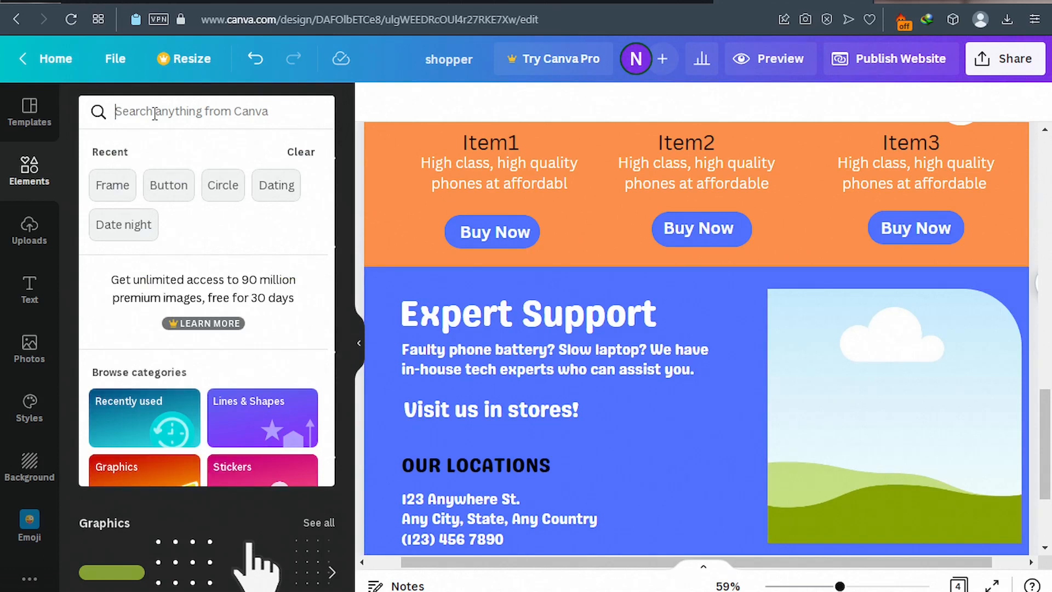
pyautogui.write('supporty')
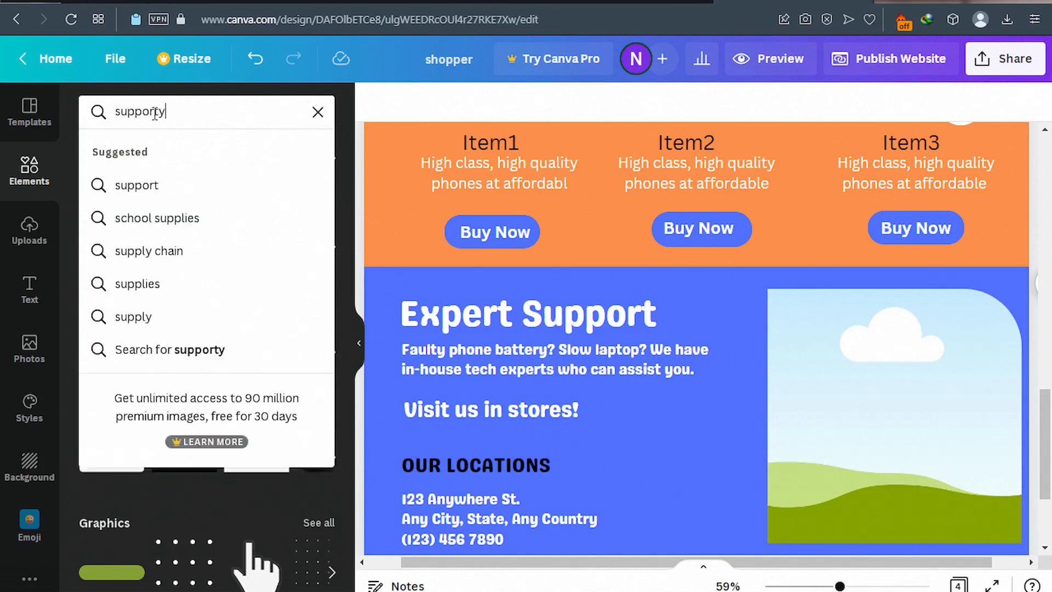
pyautogui.press('BackSpace')
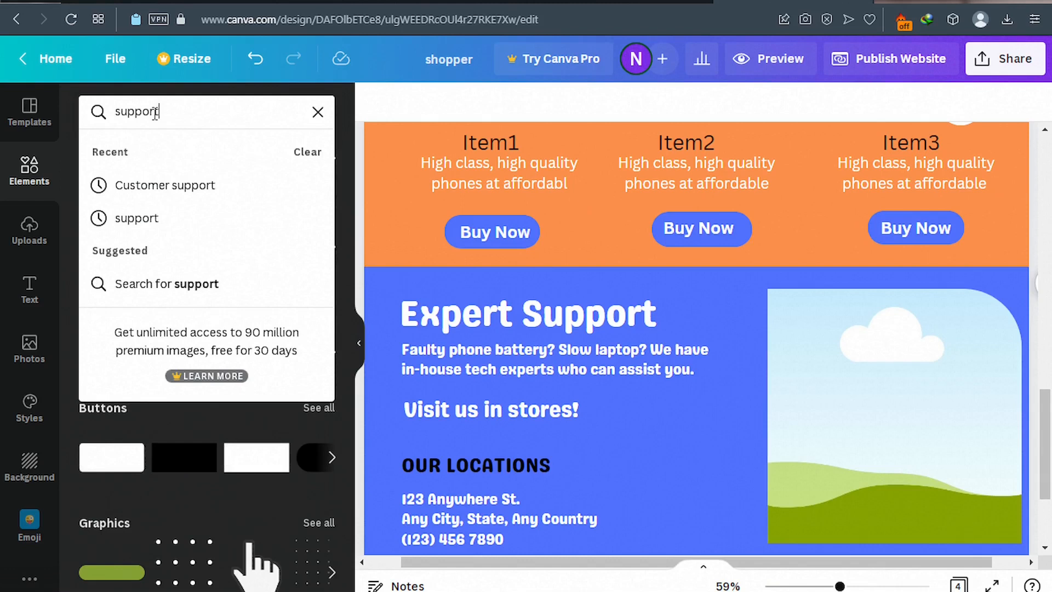
pyautogui.click(145, 190)
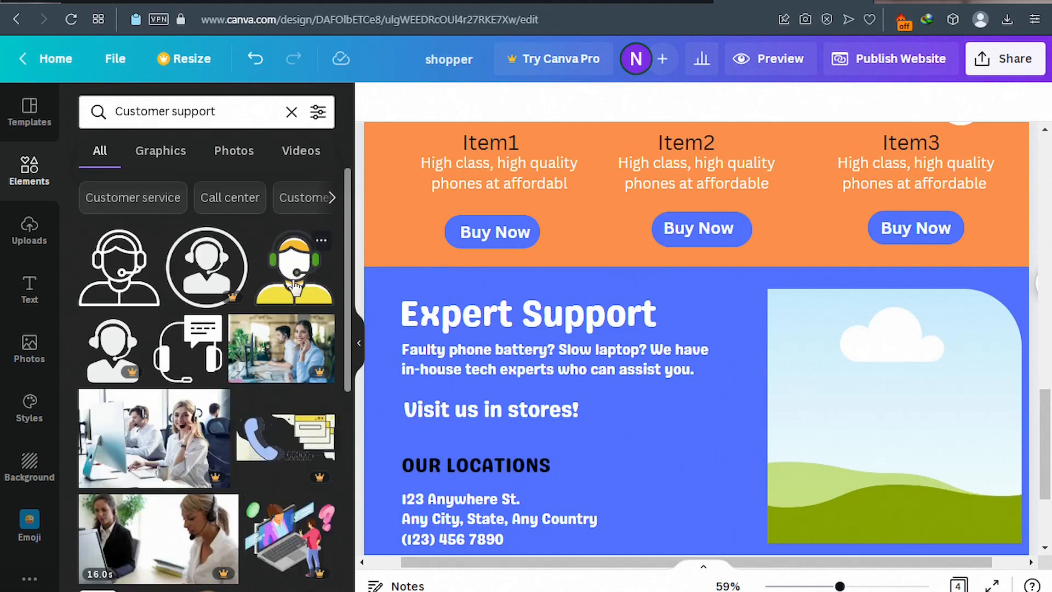
pyautogui.click(298, 285)
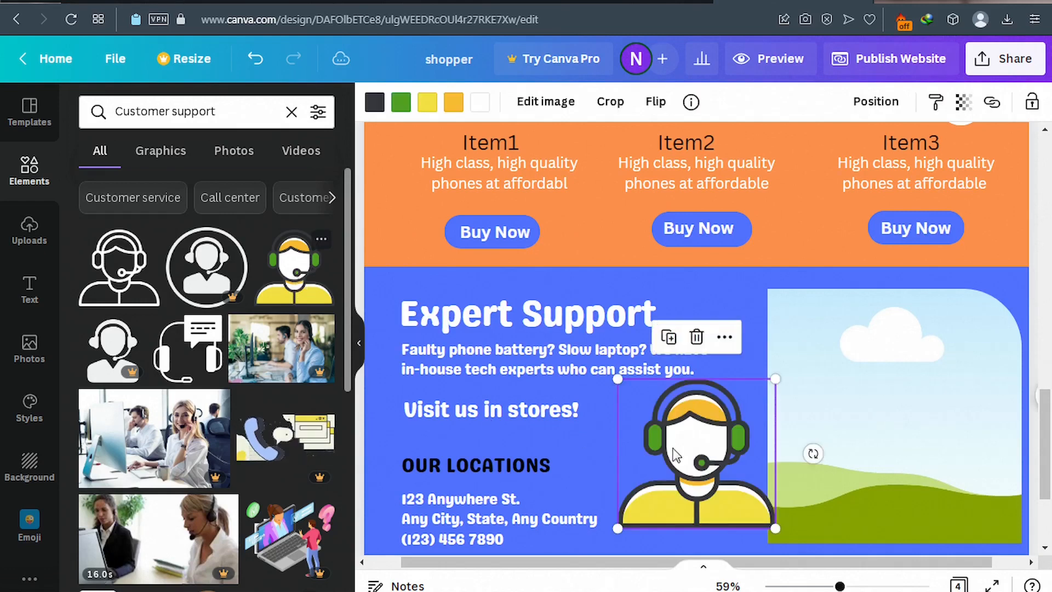
pyautogui.moveTo(861, 434); pyautogui.dragTo(886, 443)
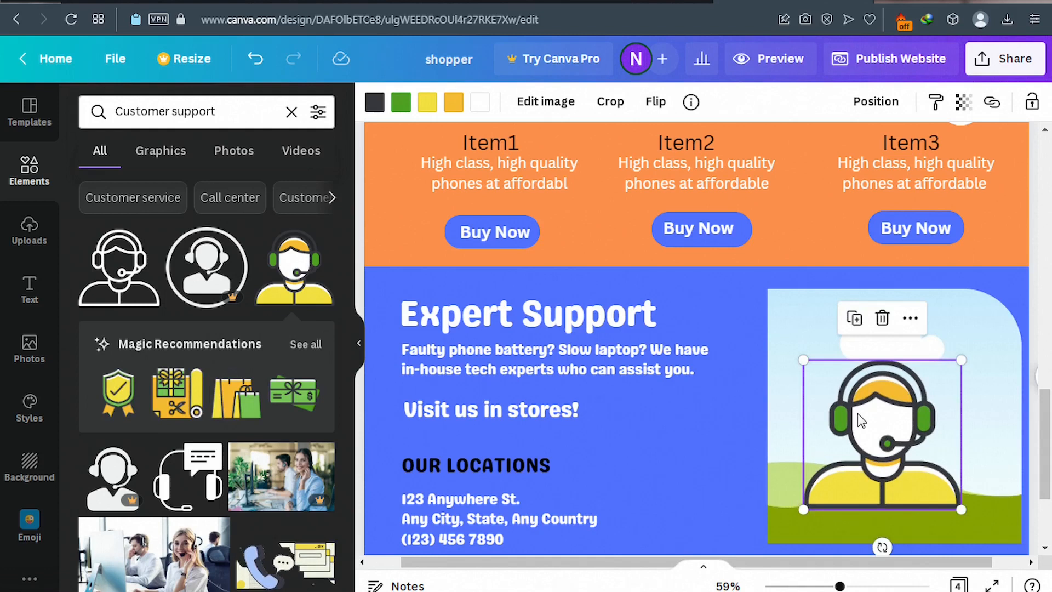
pyautogui.click(806, 335)
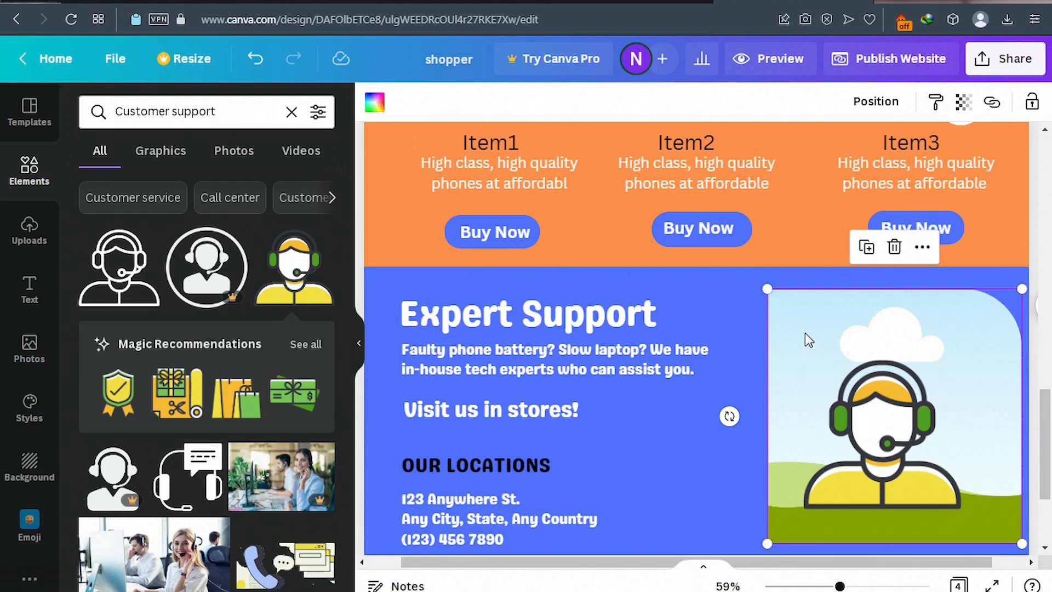
pyautogui.click(805, 333)
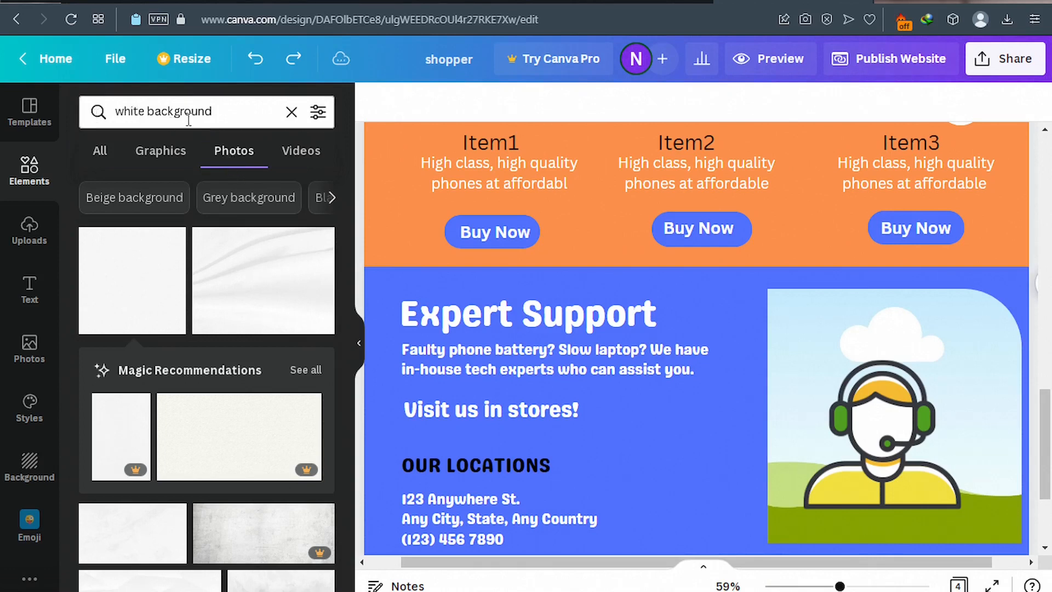
# Cover the sky picture behind the headset graphic with a resized plain white photo from Photos.
pyautogui.scroll(-3, 133, 311)
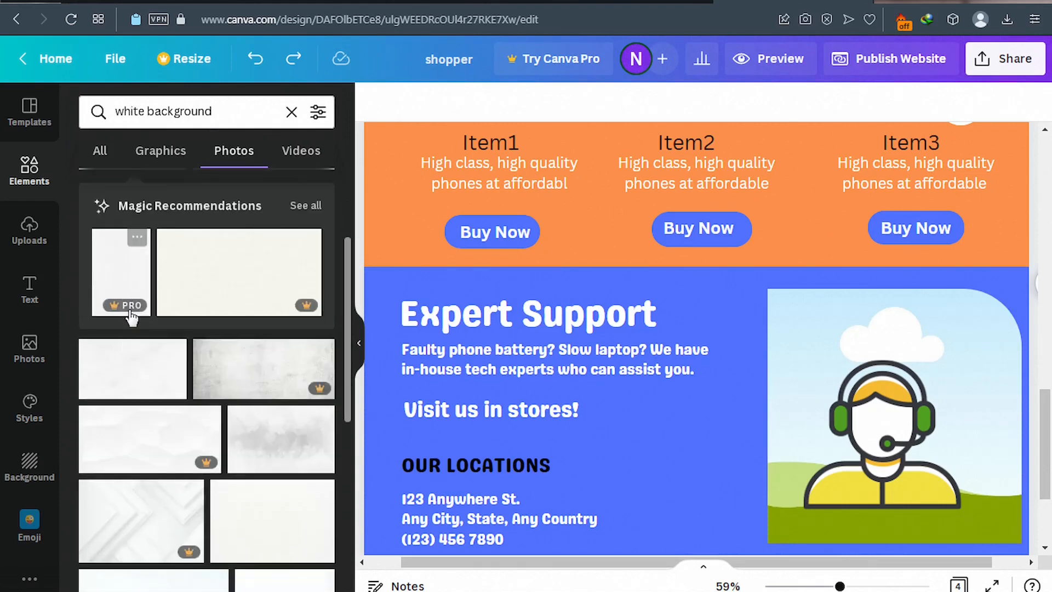
pyautogui.scroll(3, 132, 306)
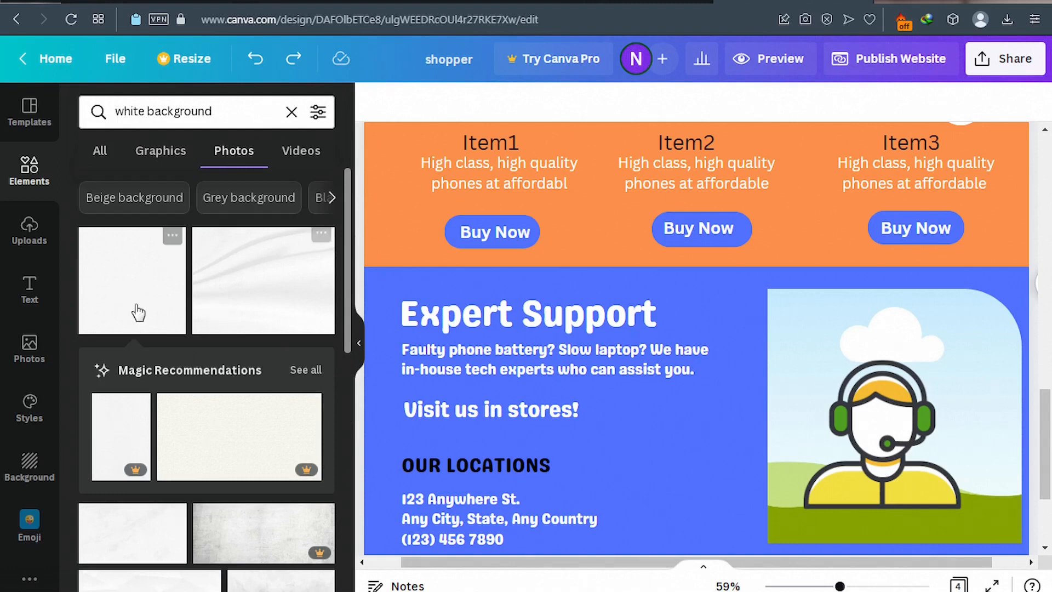
pyautogui.click(133, 303)
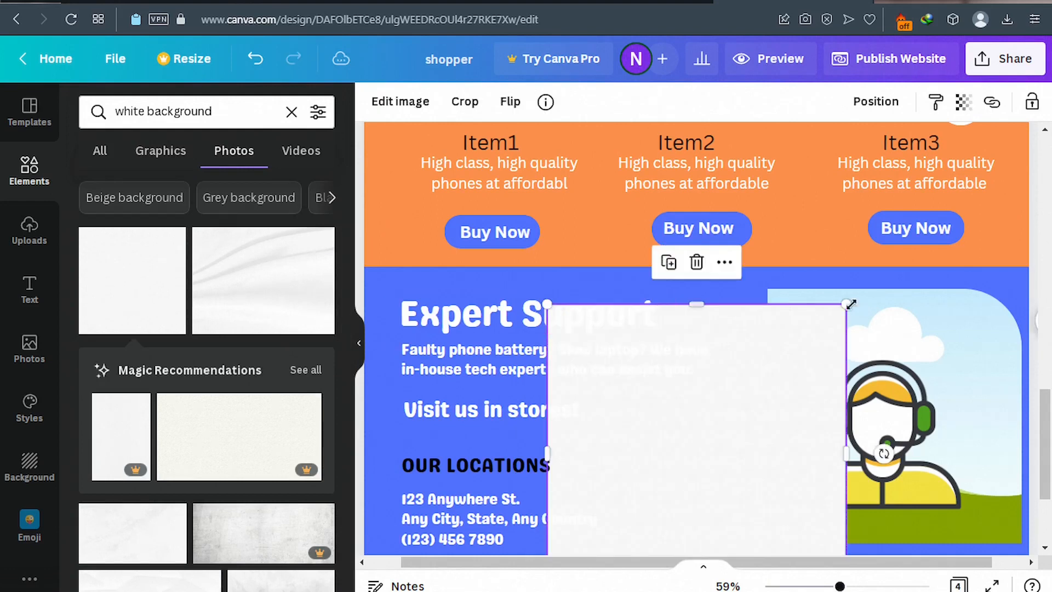
pyautogui.moveTo(819, 326); pyautogui.dragTo(761, 400)
pyautogui.moveTo(631, 486); pyautogui.dragTo(777, 310)
pyautogui.scroll(-3, 762, 348)
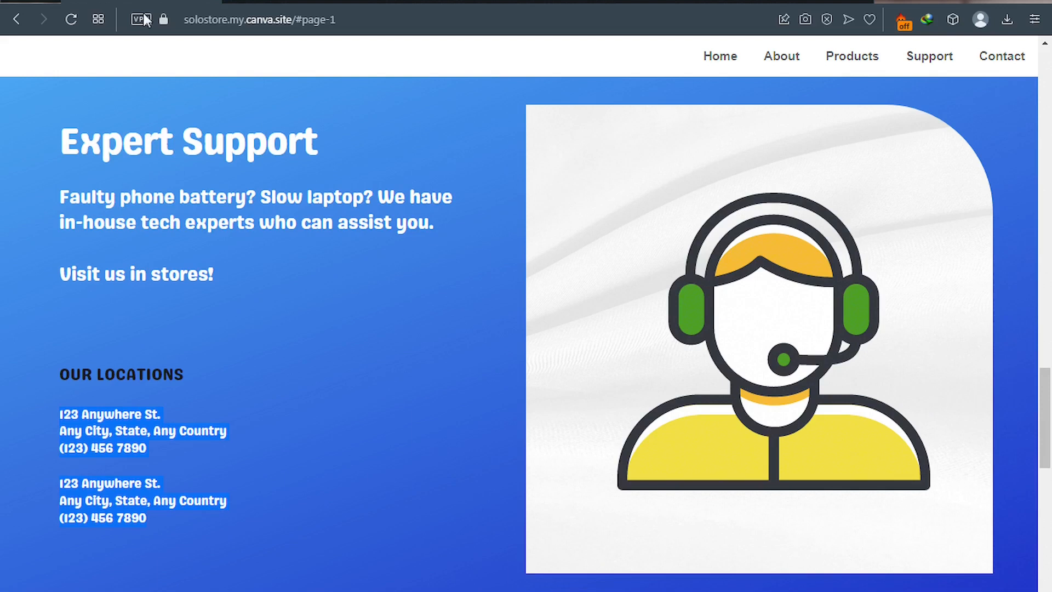
# Scroll the published solostore site down to its orange Connect with us footer.
pyautogui.scroll(-5, 489, 447)
pyautogui.scroll(-5, 487, 449)
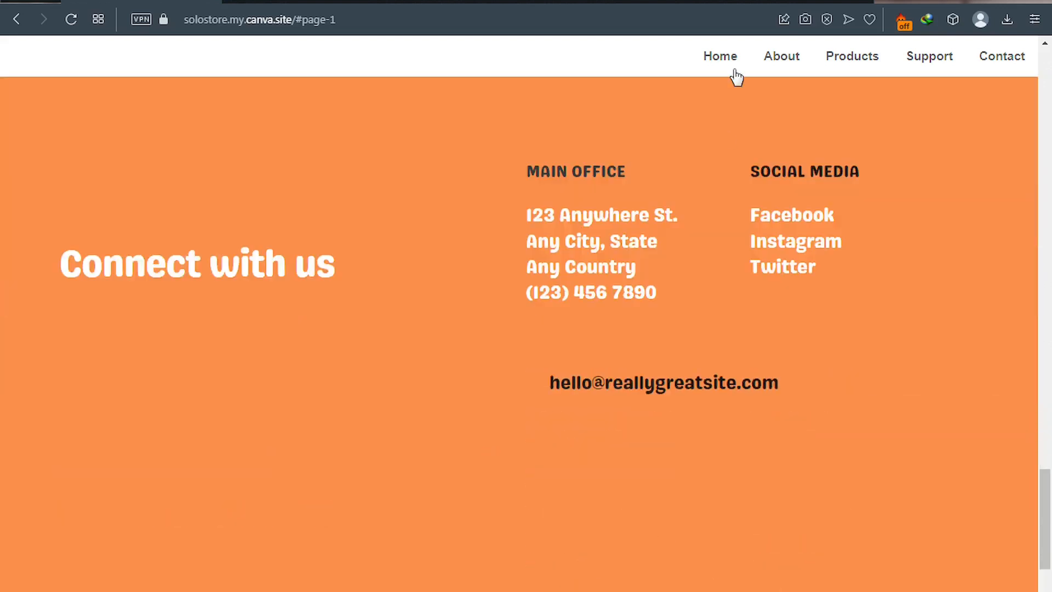
# Back in the editor, reduce the Expert Support heading to font size 50.
pyautogui.click(752, 2)
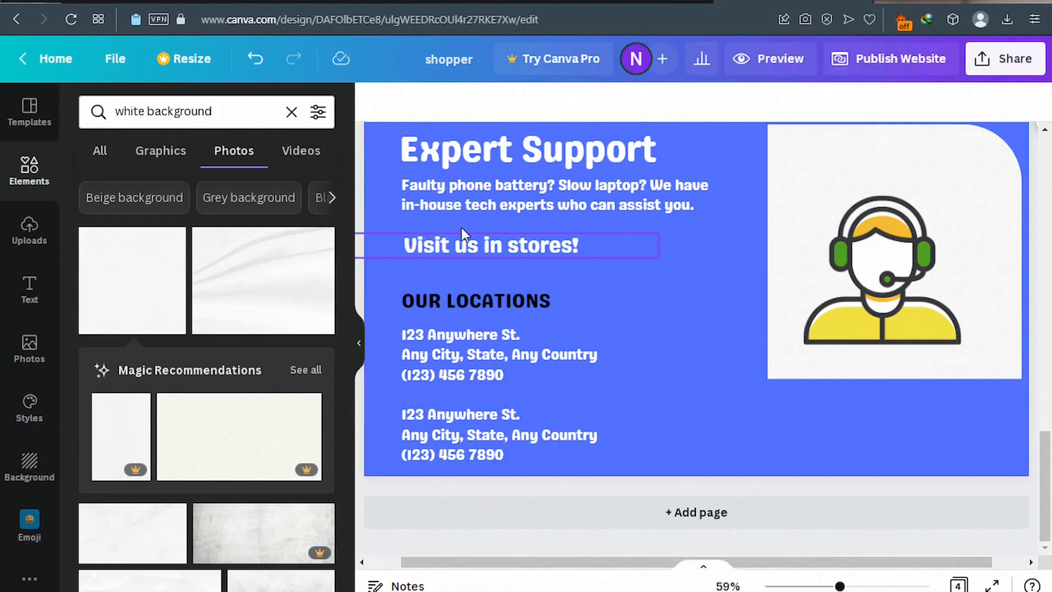
pyautogui.click(493, 156)
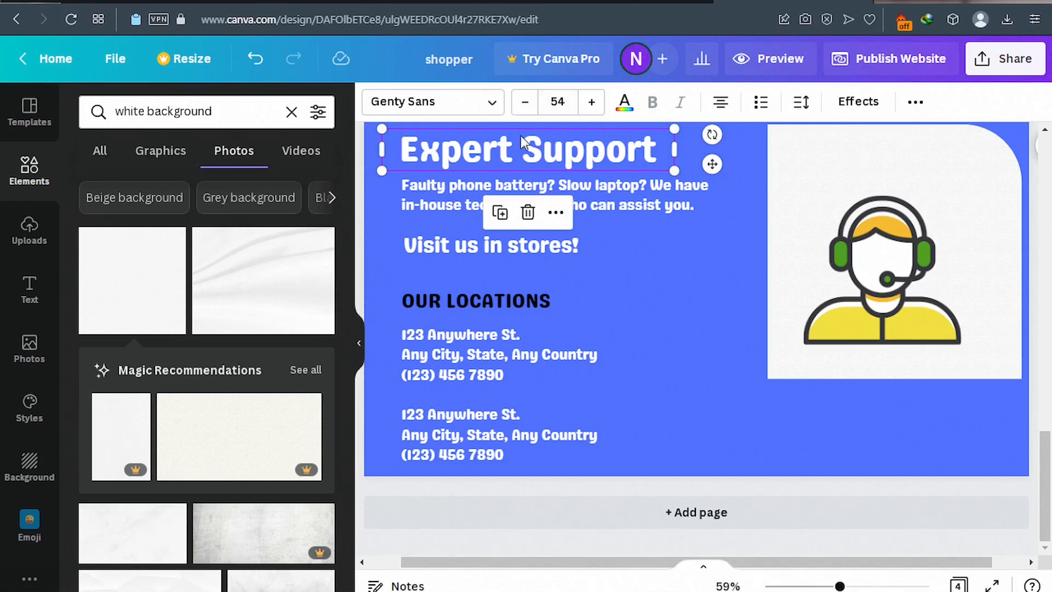
pyautogui.click(525, 104)
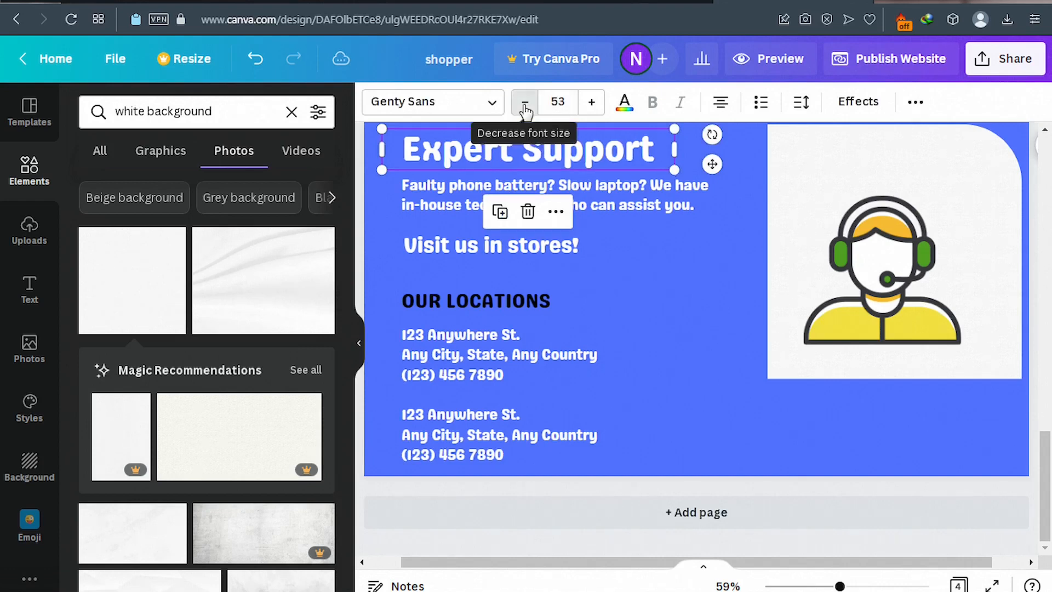
pyautogui.click(524, 104)
pyautogui.click(524, 104)
pyautogui.click(524, 104)
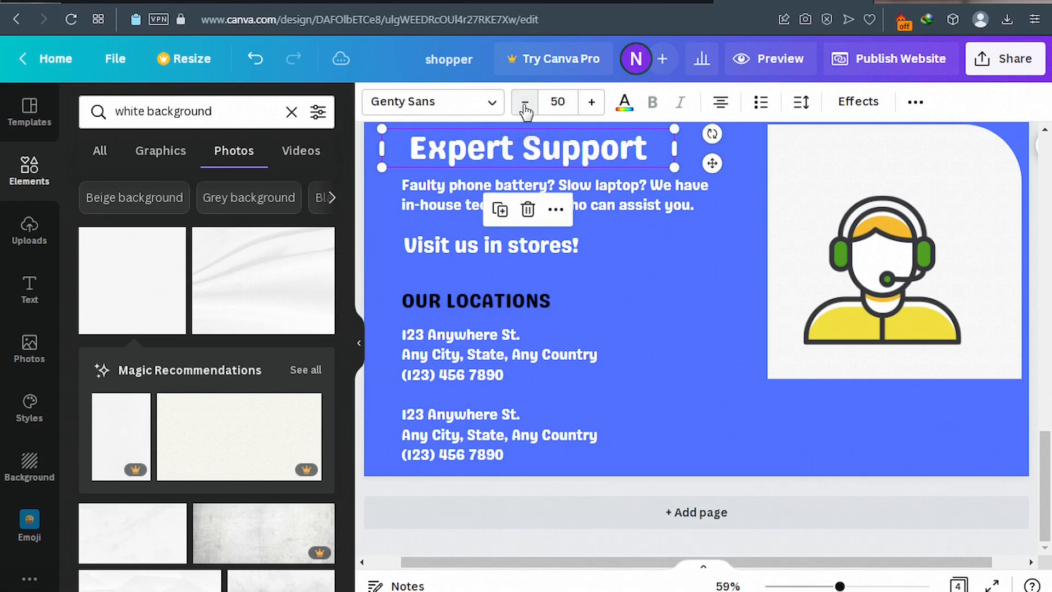
# Reduce the support paragraph to size 19 and add a blank page at the end.
pyautogui.click(500, 186)
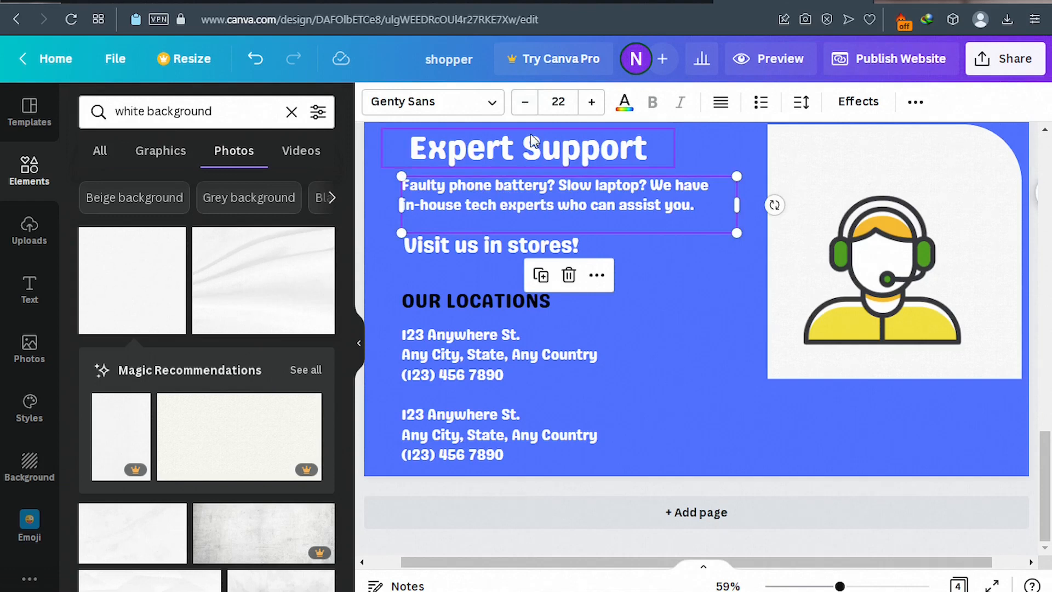
pyautogui.click(526, 104)
pyautogui.click(526, 104)
pyautogui.click(526, 104)
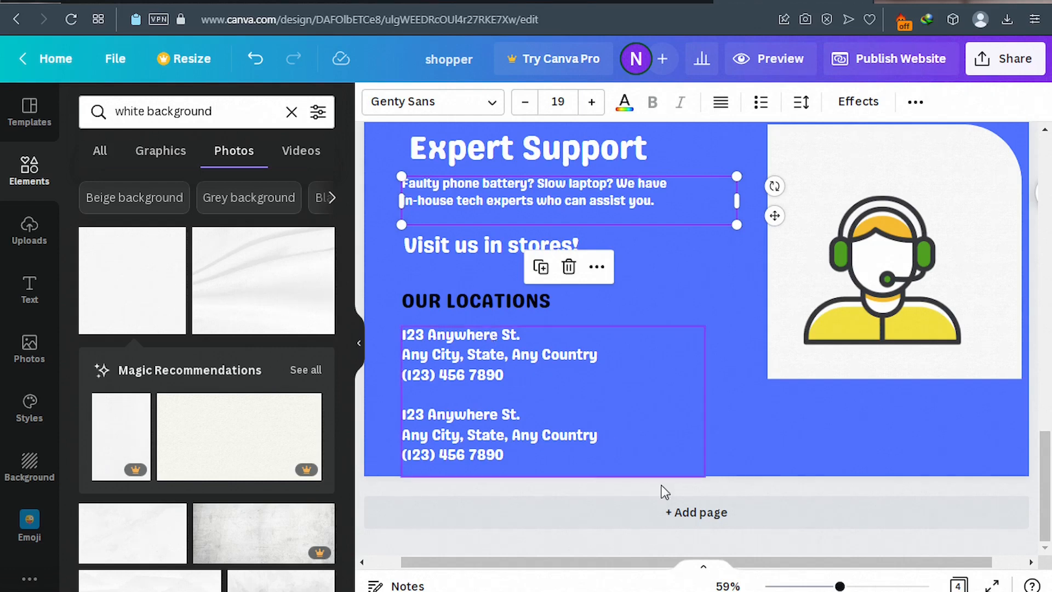
pyautogui.click(672, 516)
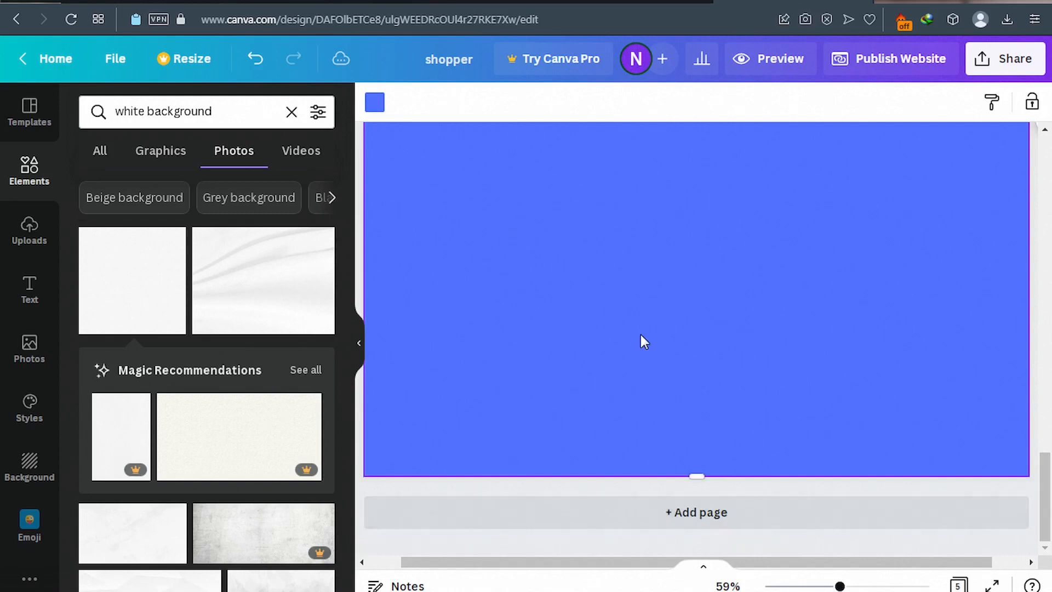
# Match the published footer by giving the new fifth page the orange document-colour background.
pyautogui.scroll(1, 638, 323)
pyautogui.scroll(3, 635, 297)
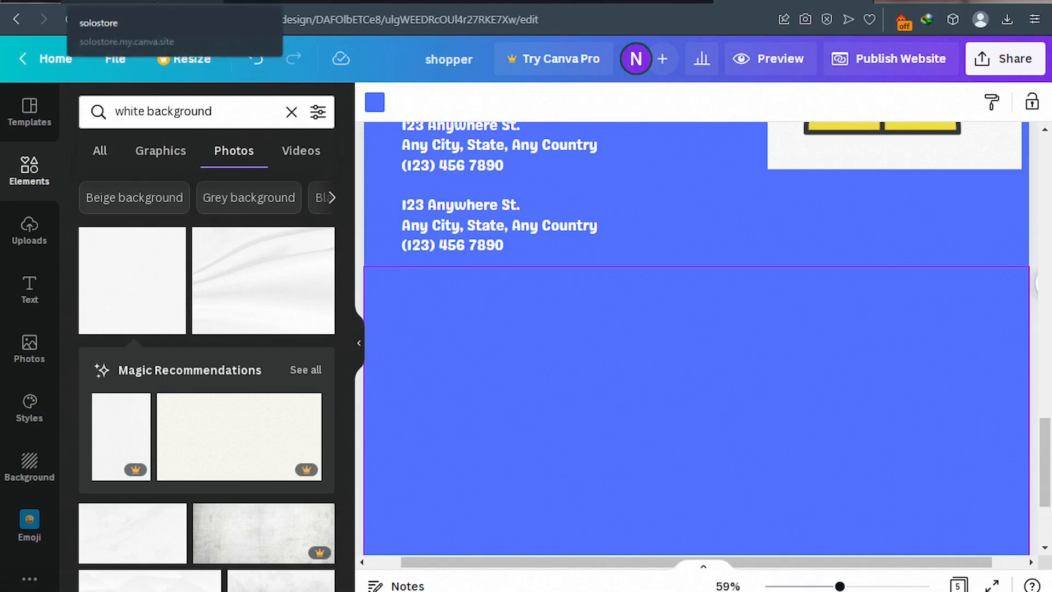
pyautogui.click(154, 2)
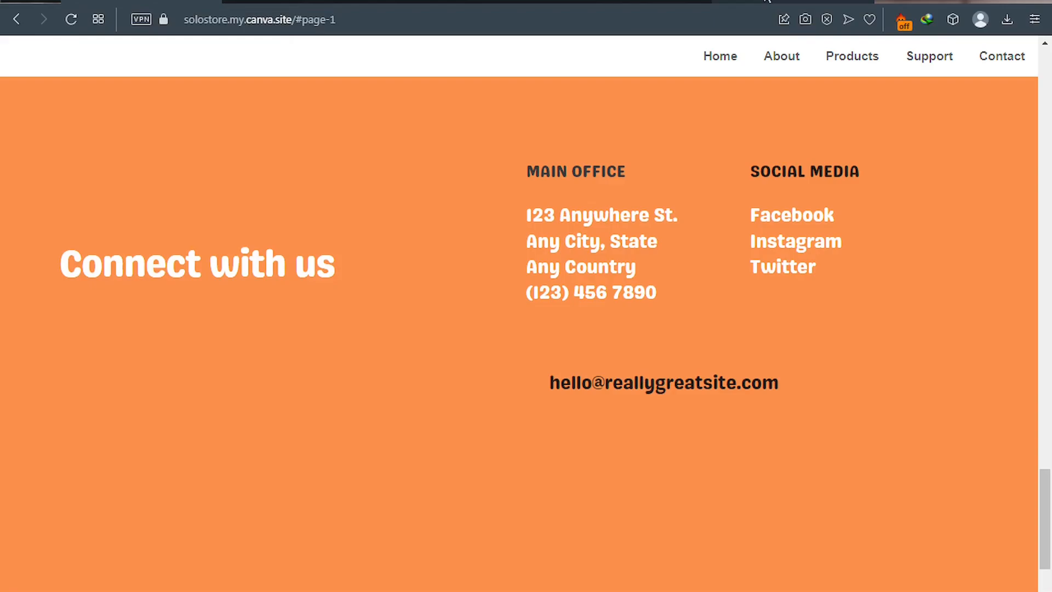
pyautogui.click(756, 1)
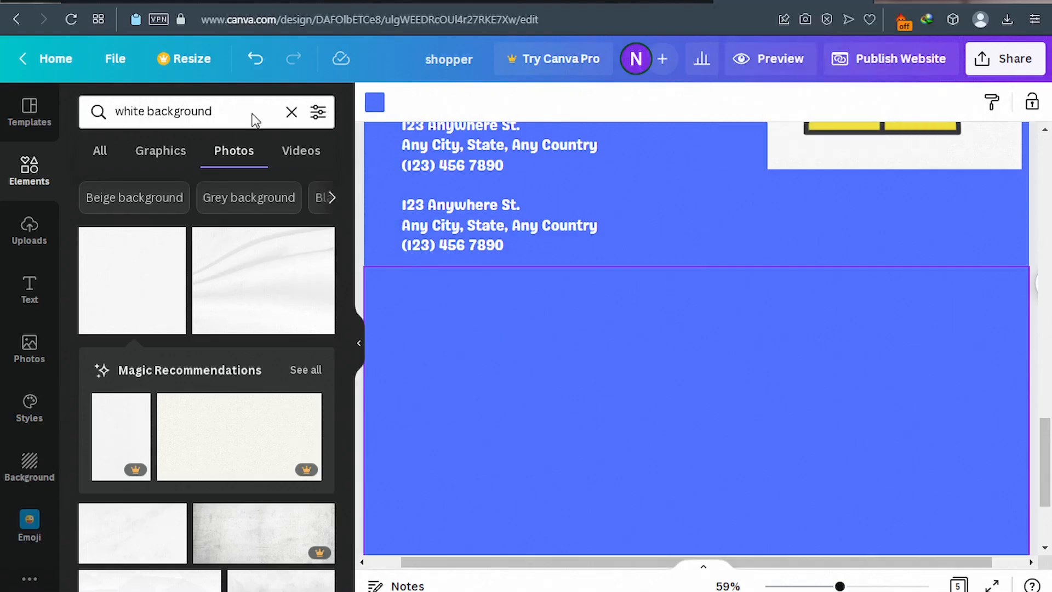
pyautogui.click(371, 105)
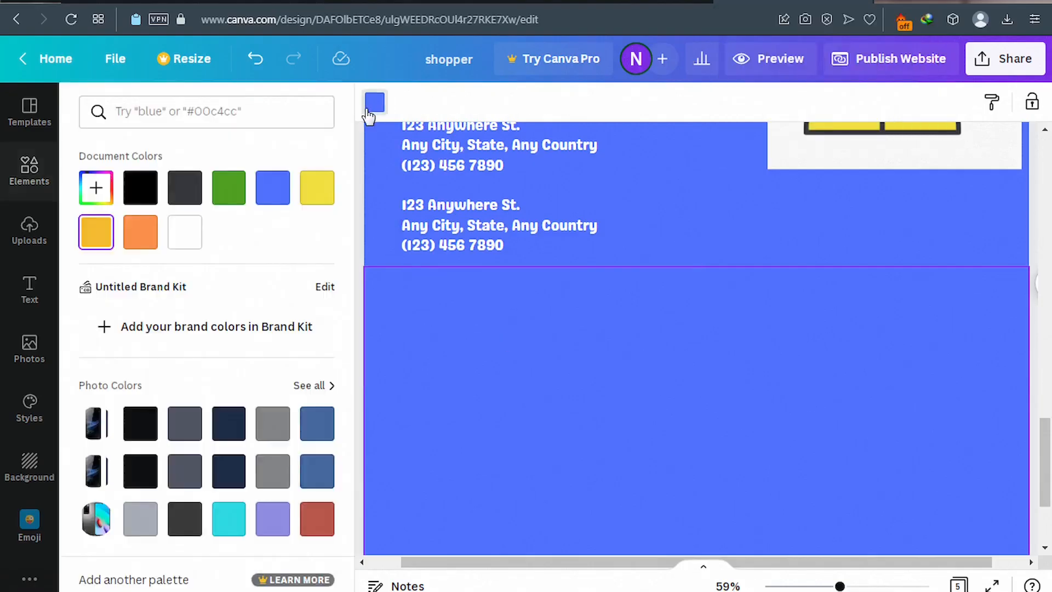
pyautogui.click(140, 233)
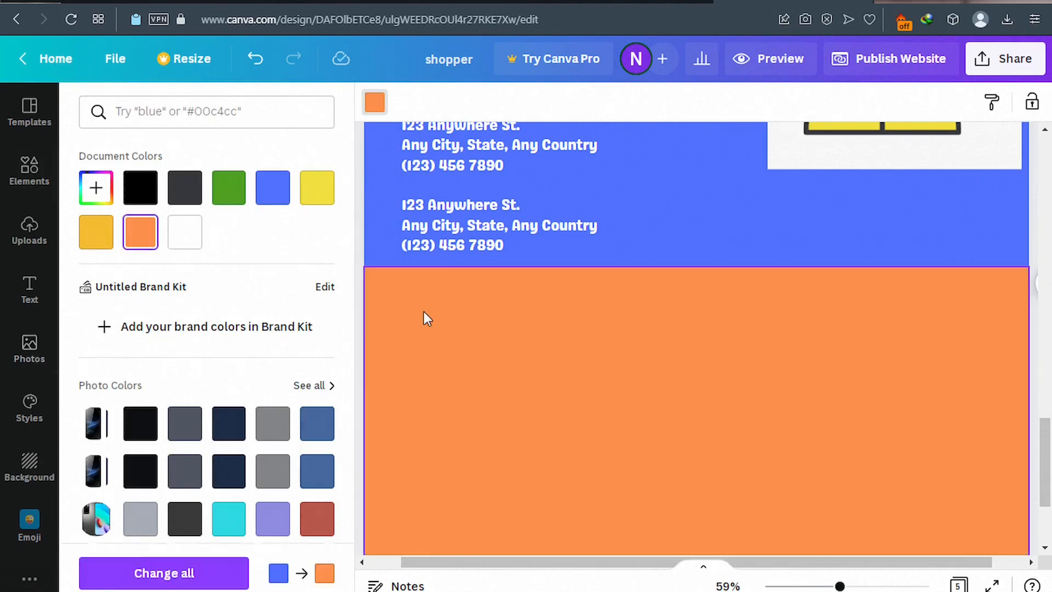
pyautogui.scroll(-5, 521, 356)
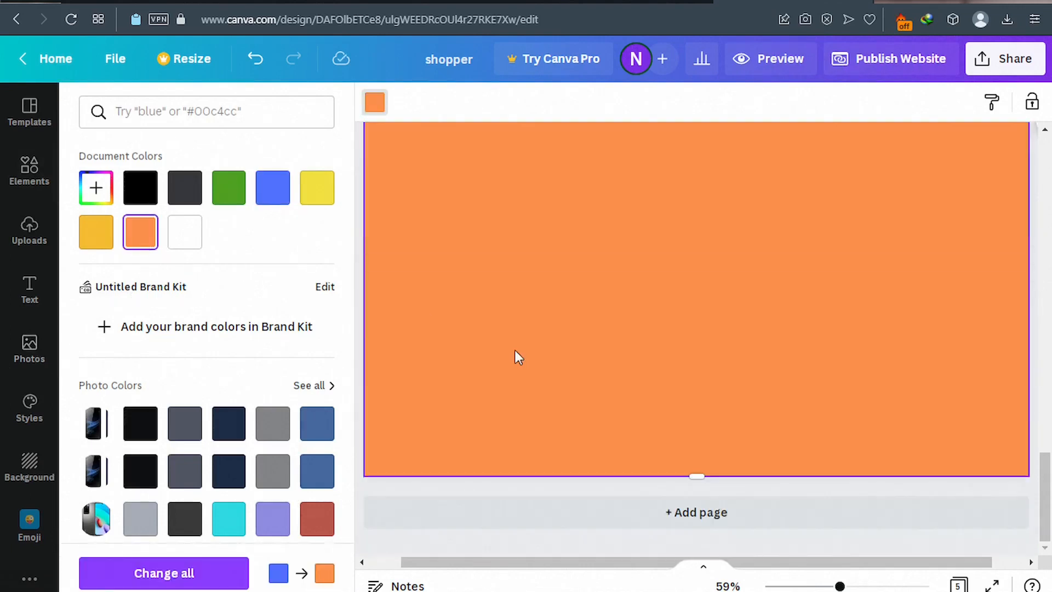
pyautogui.scroll(3, 511, 339)
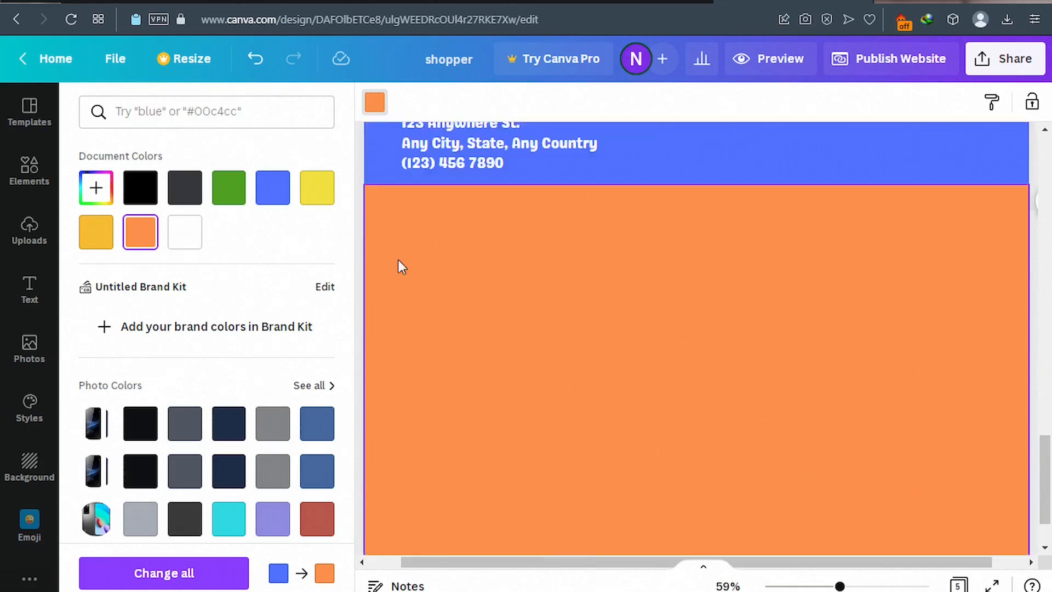
pyautogui.click(149, 1)
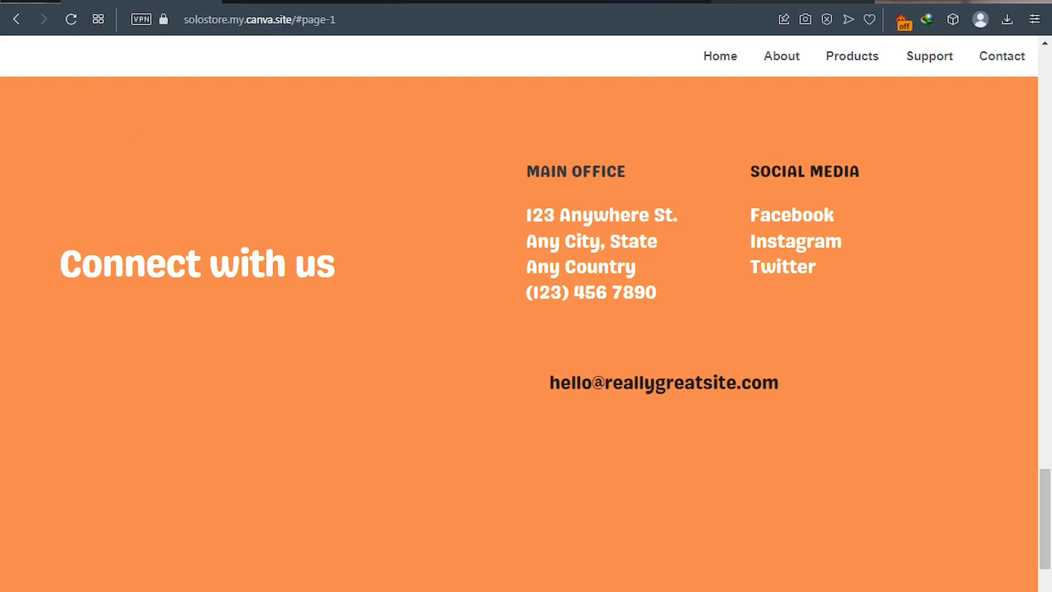
pyautogui.click(709, 2)
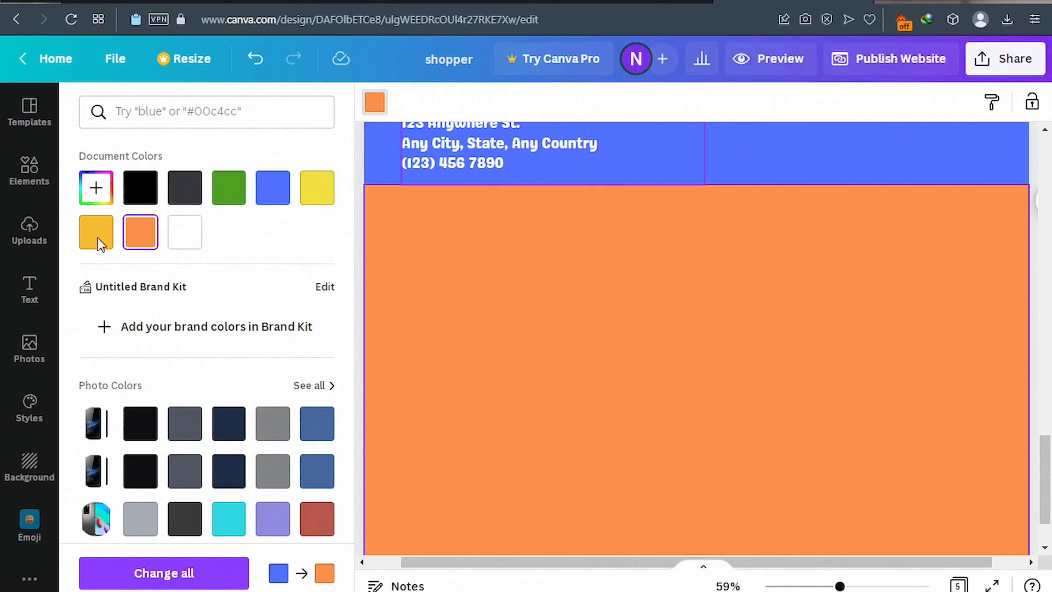
pyautogui.click(30, 290)
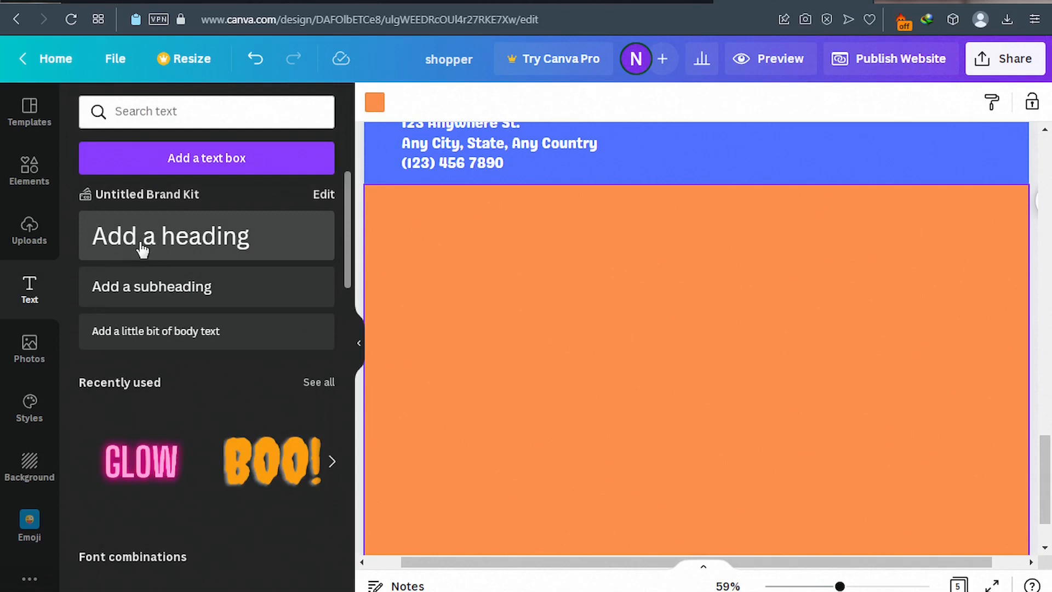
# Add a heading to the orange page in white Genty Sans at size 47.
pyautogui.click(189, 256)
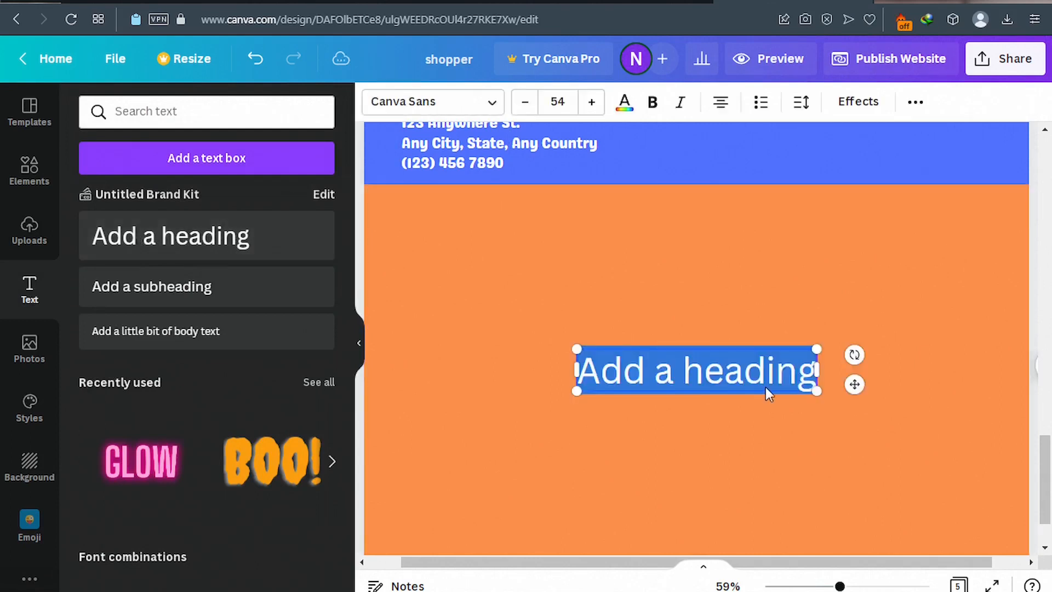
pyautogui.click(489, 103)
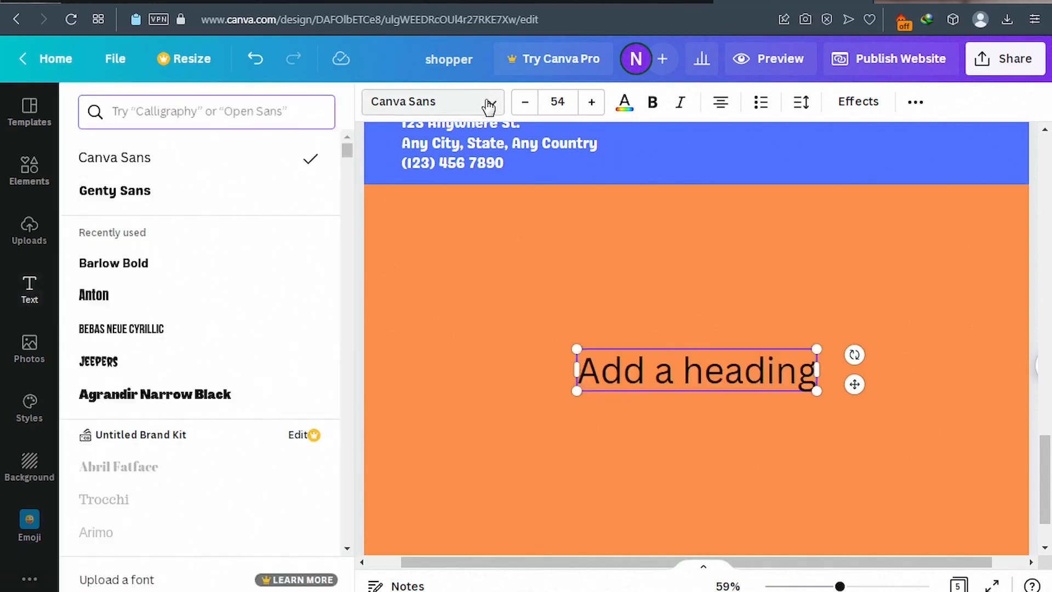
pyautogui.click(109, 192)
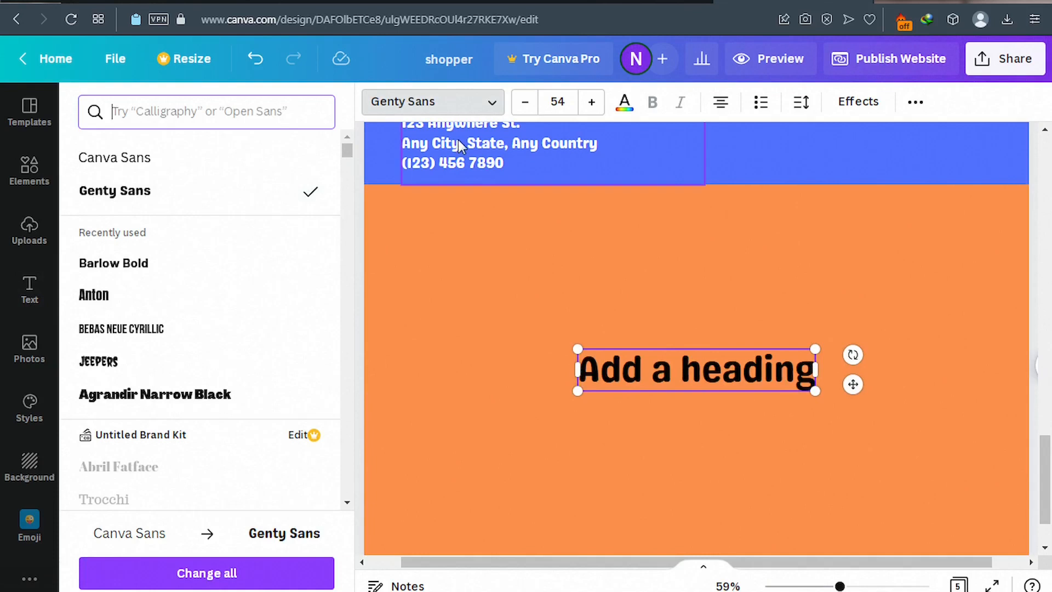
pyautogui.click(524, 107)
pyautogui.click(524, 107)
pyautogui.click(524, 107)
pyautogui.click(524, 107)
pyautogui.click(524, 107)
pyautogui.click(524, 107)
pyautogui.click(524, 107)
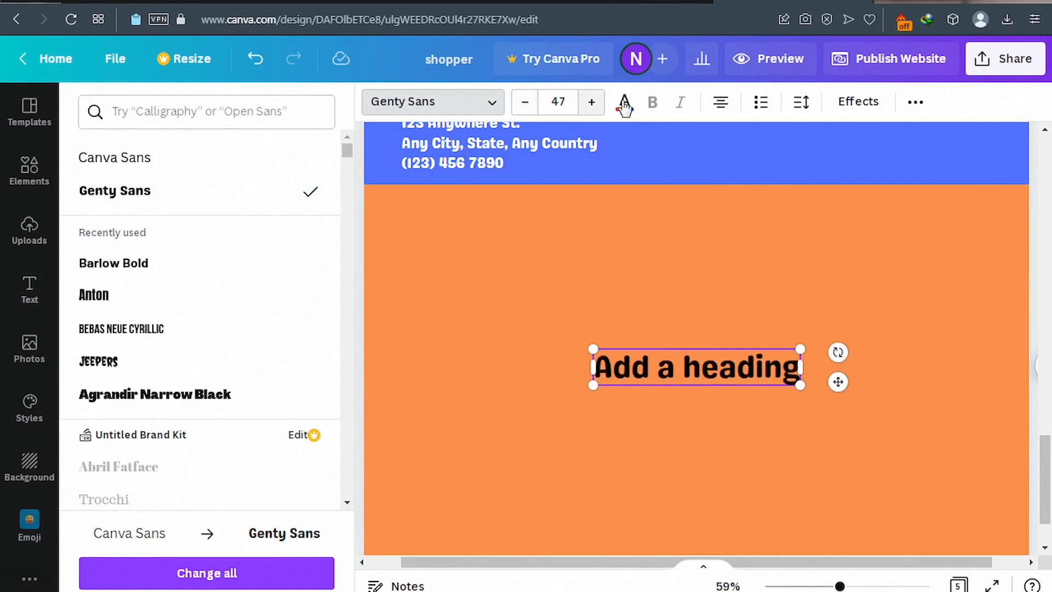
pyautogui.click(624, 104)
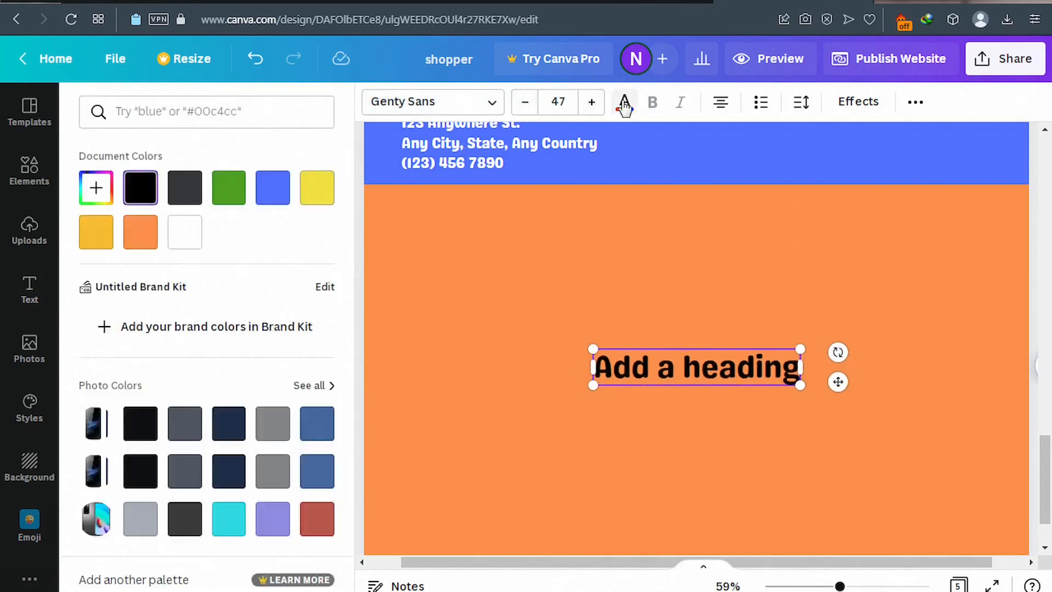
pyautogui.click(187, 241)
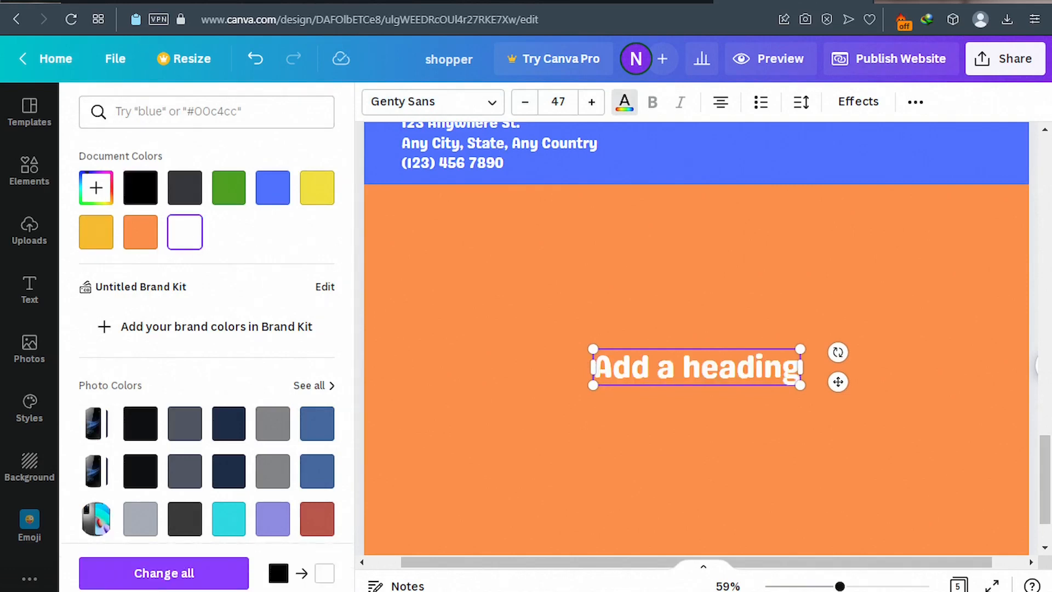
# Change the heading text to 'connect with us' and move it to the left edge.
pyautogui.click(158, 1)
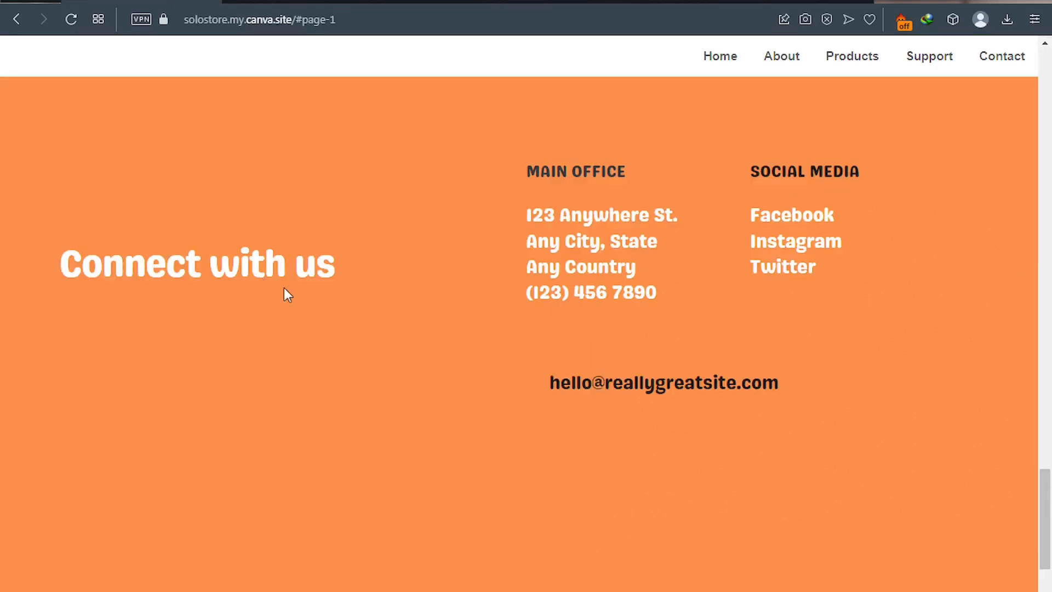
pyautogui.click(749, 1)
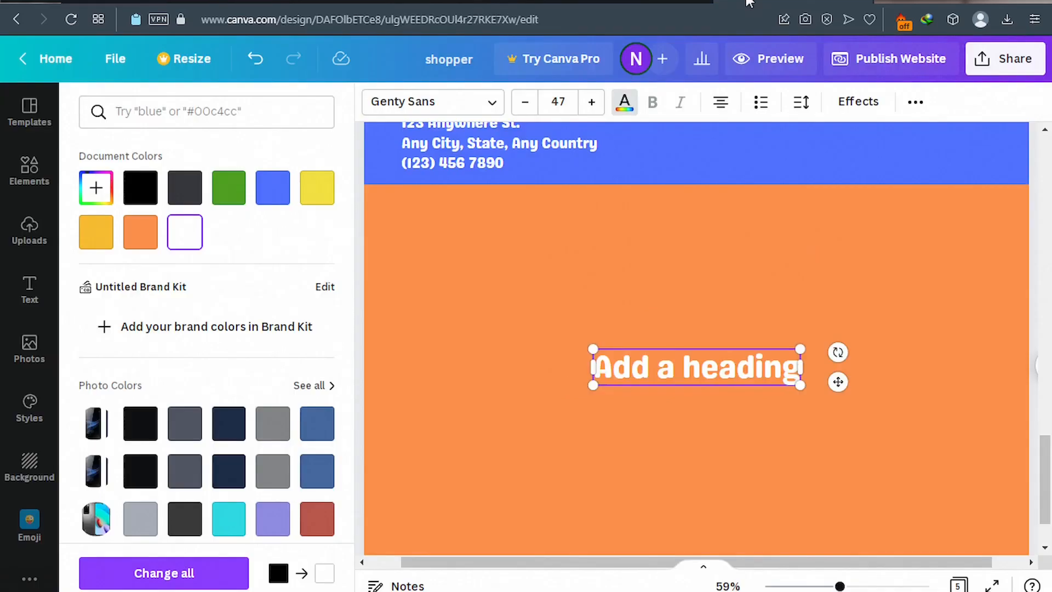
pyautogui.click(652, 372)
pyautogui.hotkey('ctrl', 'a')
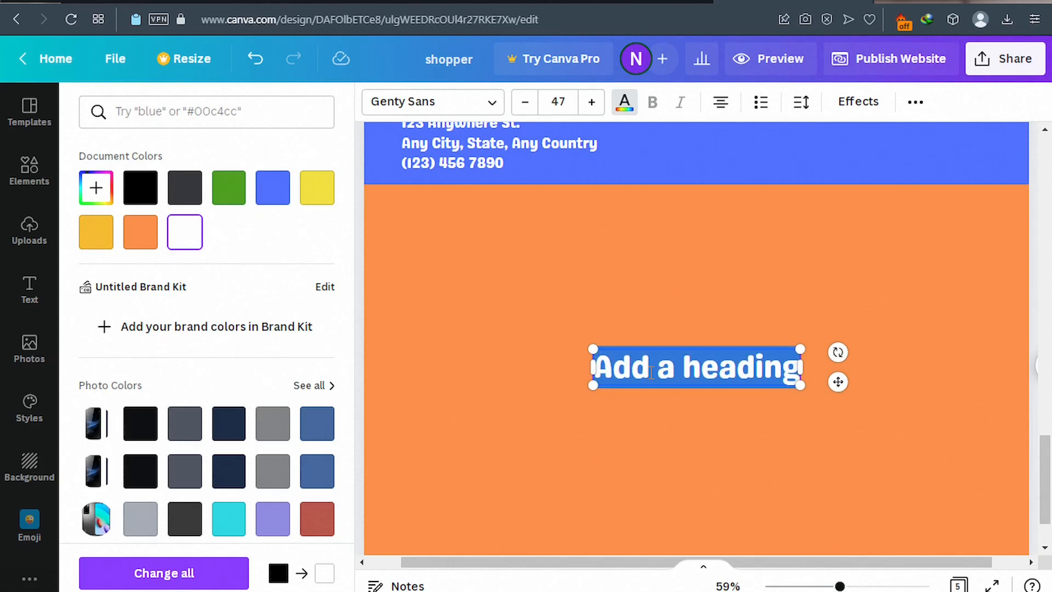
pyautogui.write('connect with u')
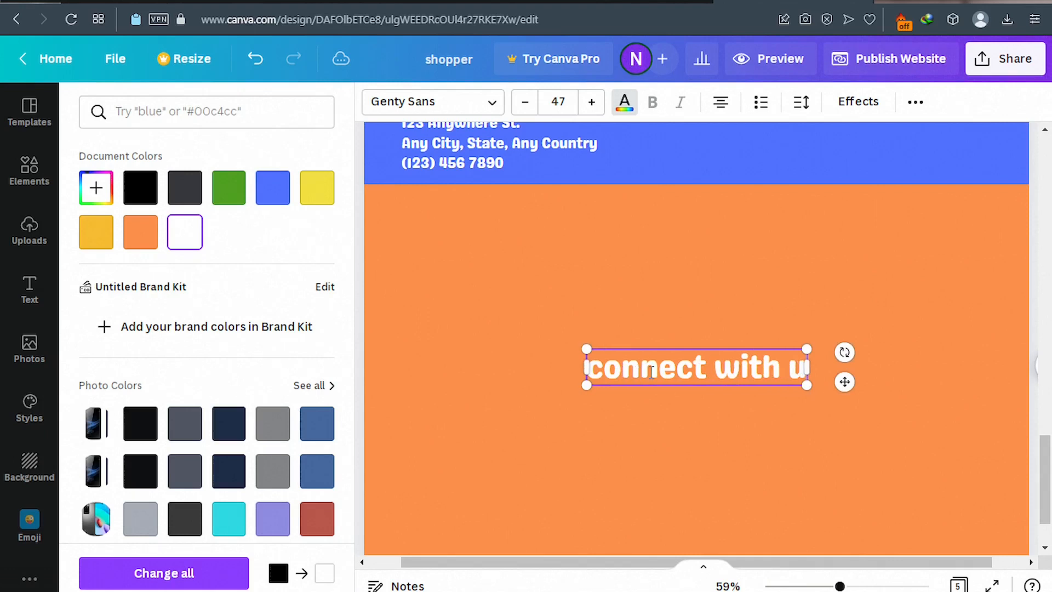
pyautogui.write('s')
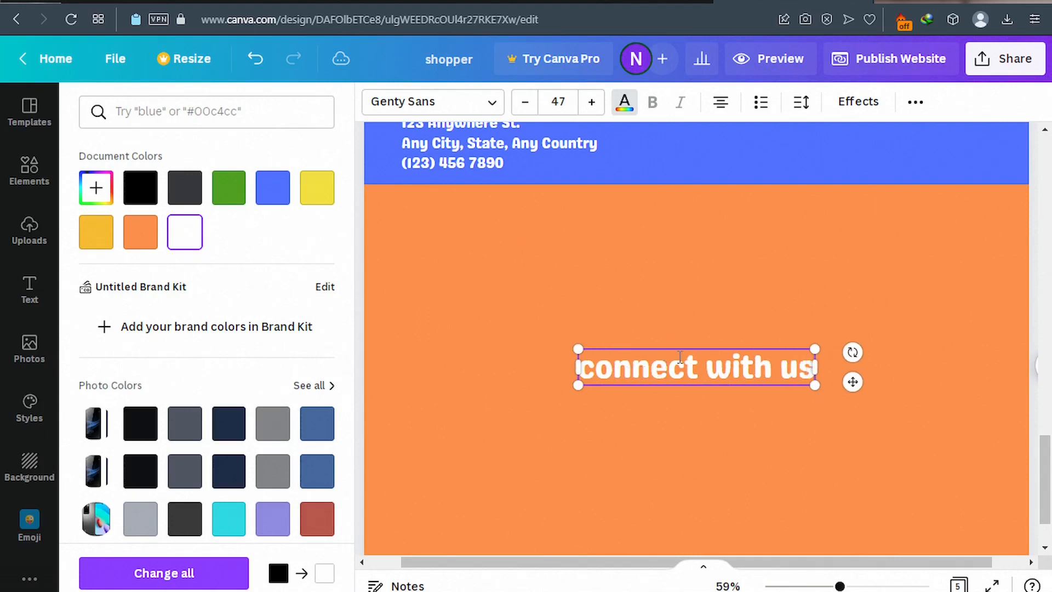
pyautogui.moveTo(655, 348); pyautogui.dragTo(475, 363)
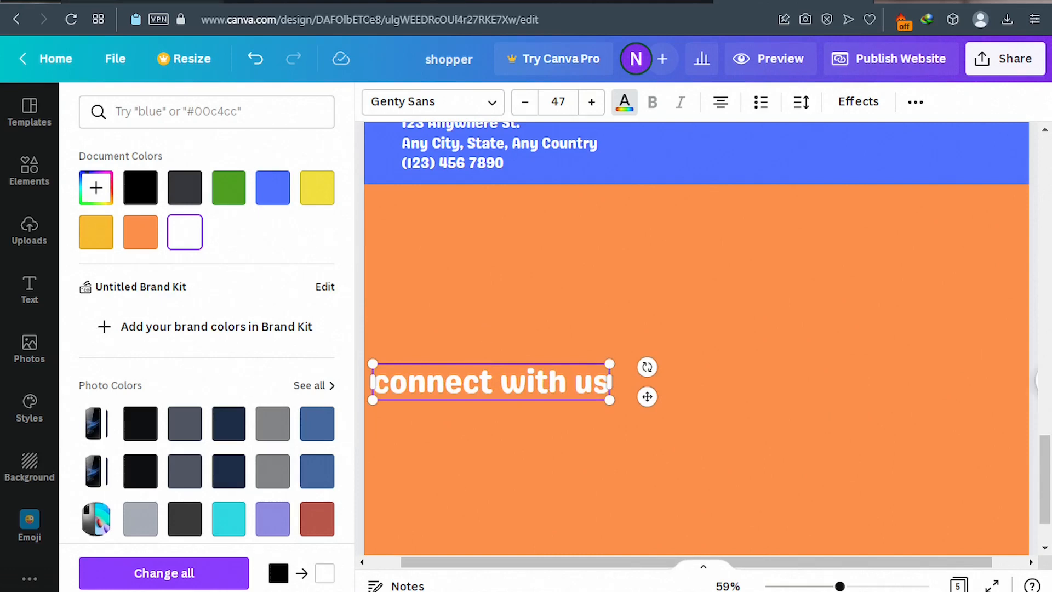
pyautogui.click(141, 1)
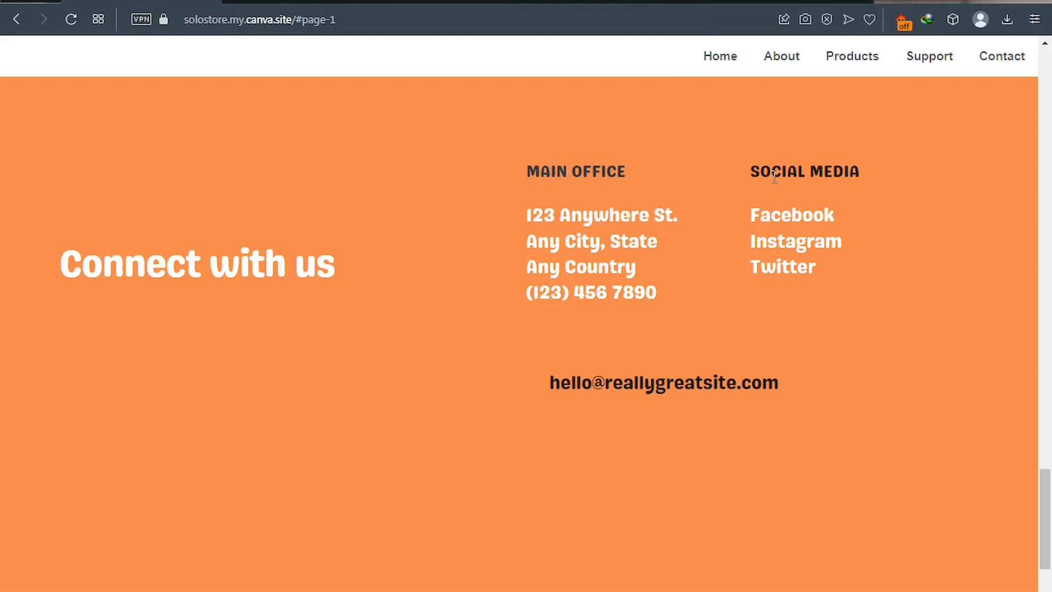
# Add two new heading boxes to the orange footer page.
pyautogui.click(754, 2)
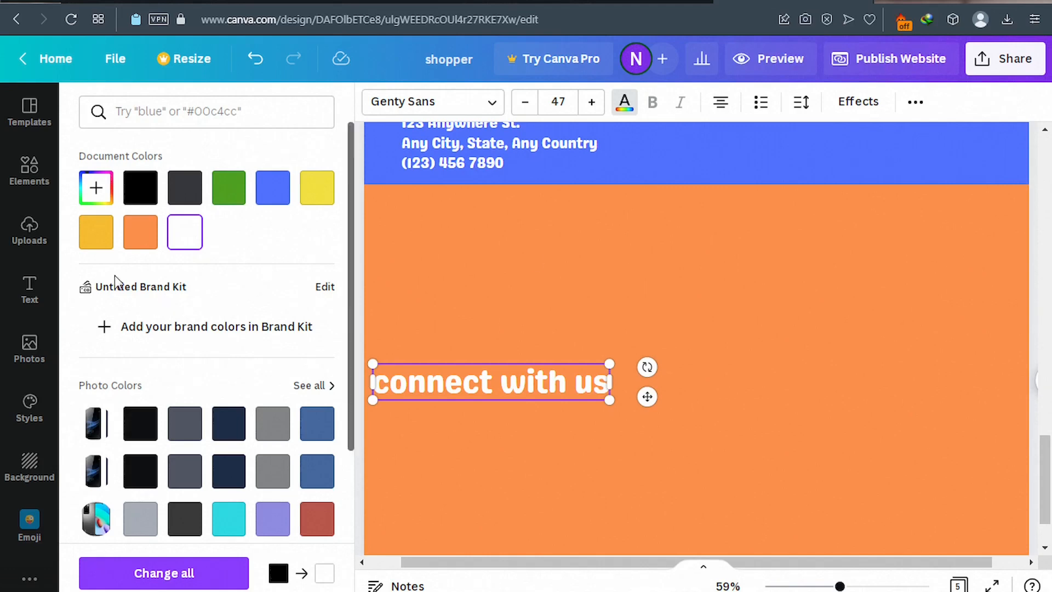
pyautogui.click(30, 291)
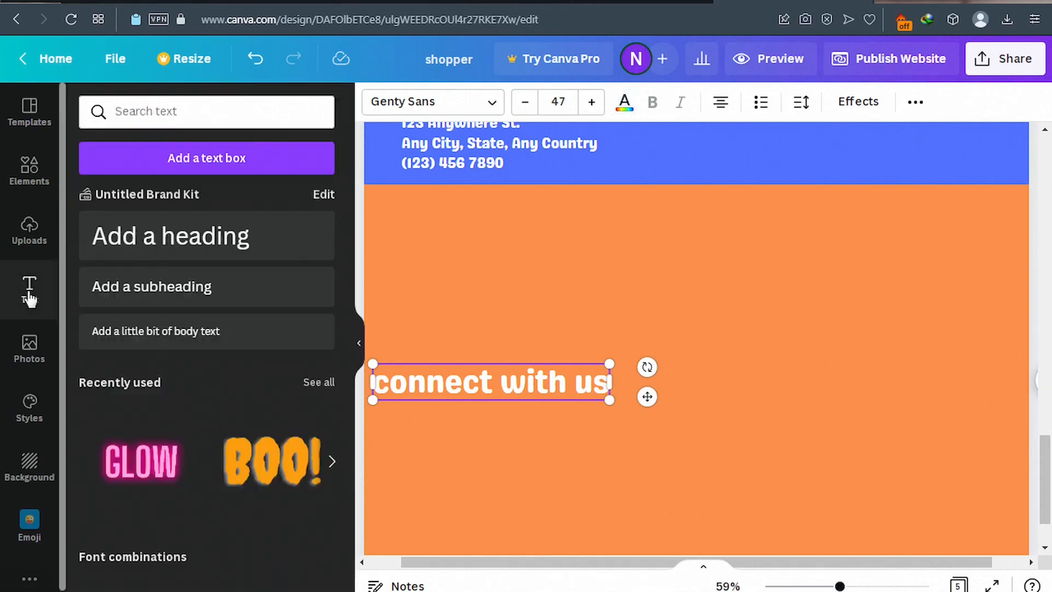
pyautogui.click(181, 243)
pyautogui.click(184, 244)
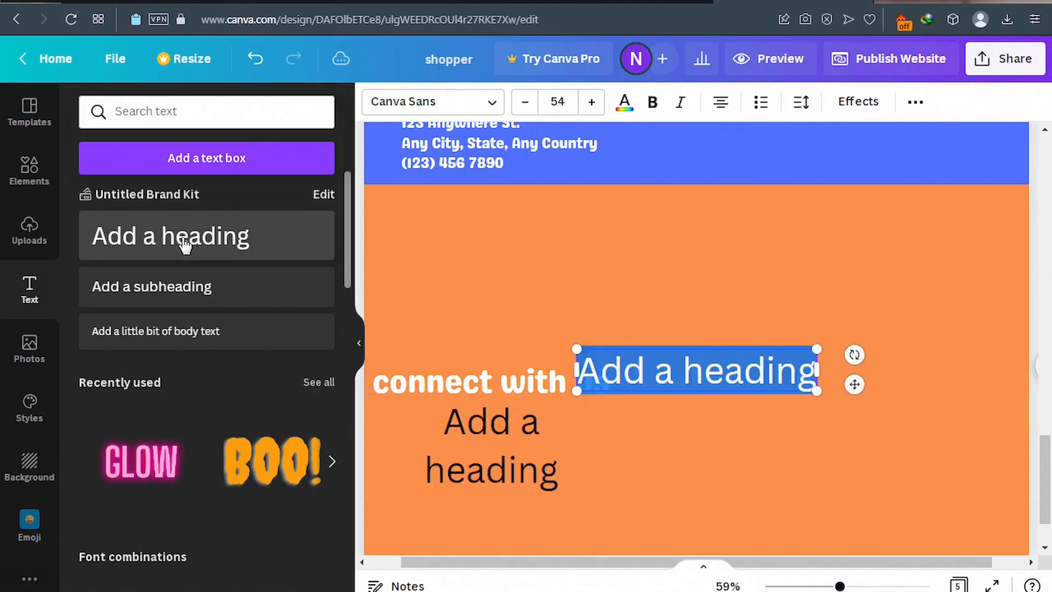
# Make the first new heading a Genty Sans 'Main Office' title at size 39.
pyautogui.click(497, 104)
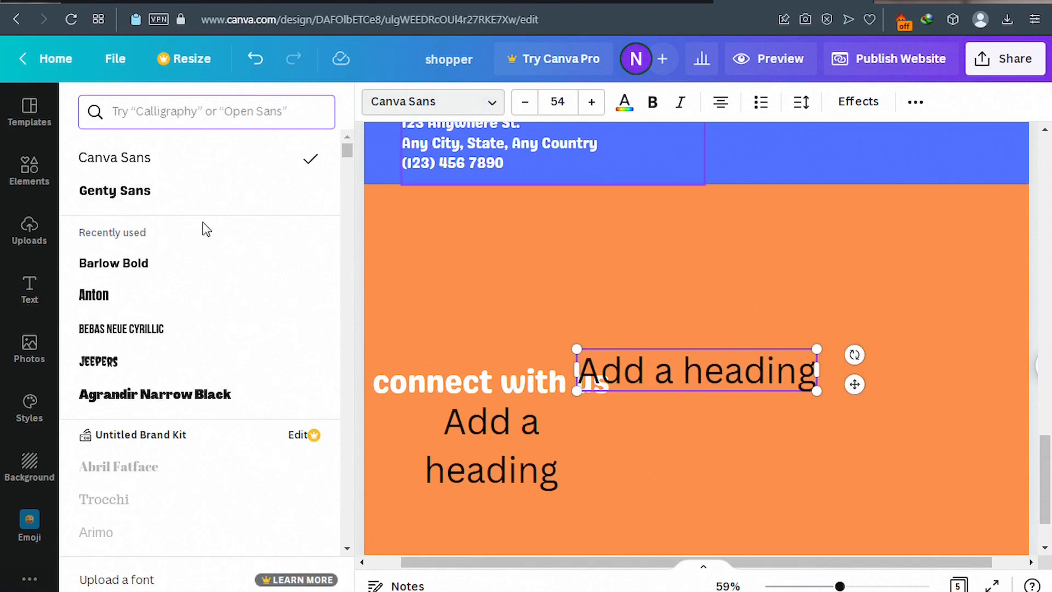
pyautogui.click(135, 201)
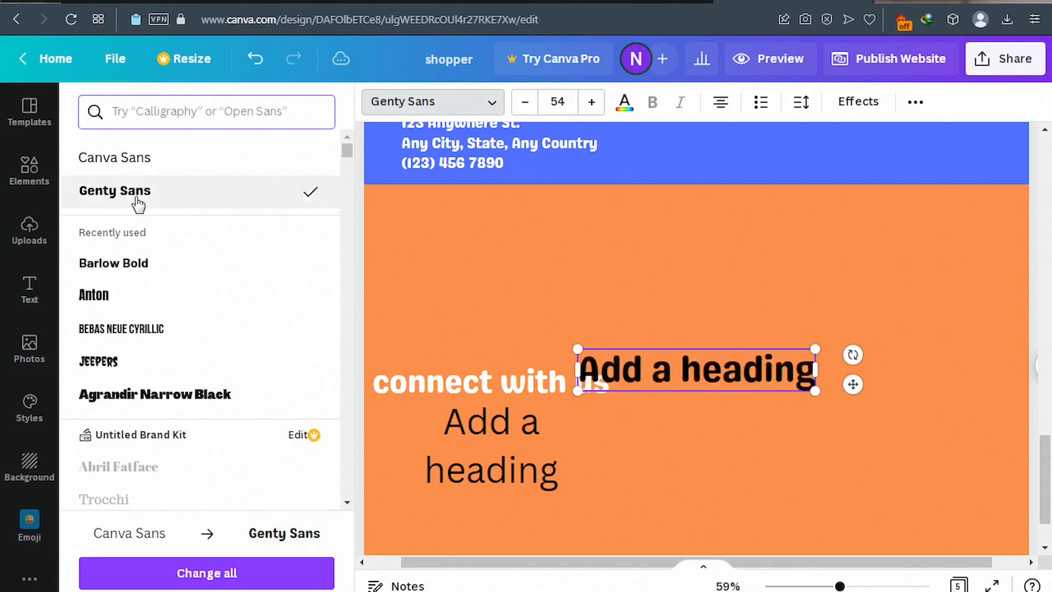
pyautogui.click(525, 103)
pyautogui.click(525, 103)
pyautogui.click(525, 104)
pyautogui.click(525, 104)
pyautogui.click(525, 104)
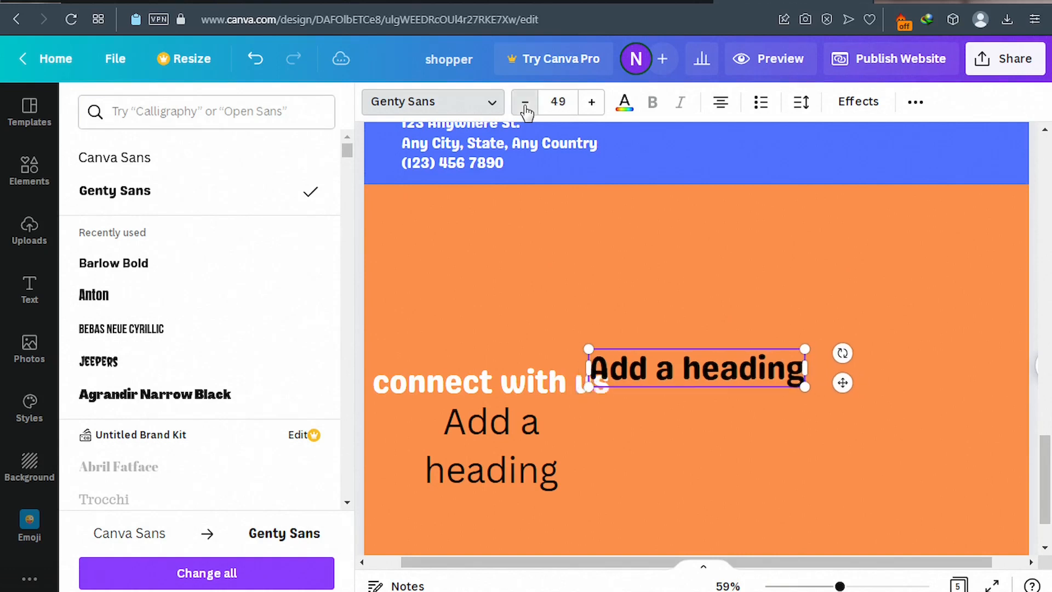
pyautogui.click(525, 106)
pyautogui.click(525, 105)
pyautogui.click(525, 105)
pyautogui.click(525, 105)
pyautogui.click(524, 106)
pyautogui.click(525, 105)
pyautogui.click(525, 105)
pyautogui.click(525, 105)
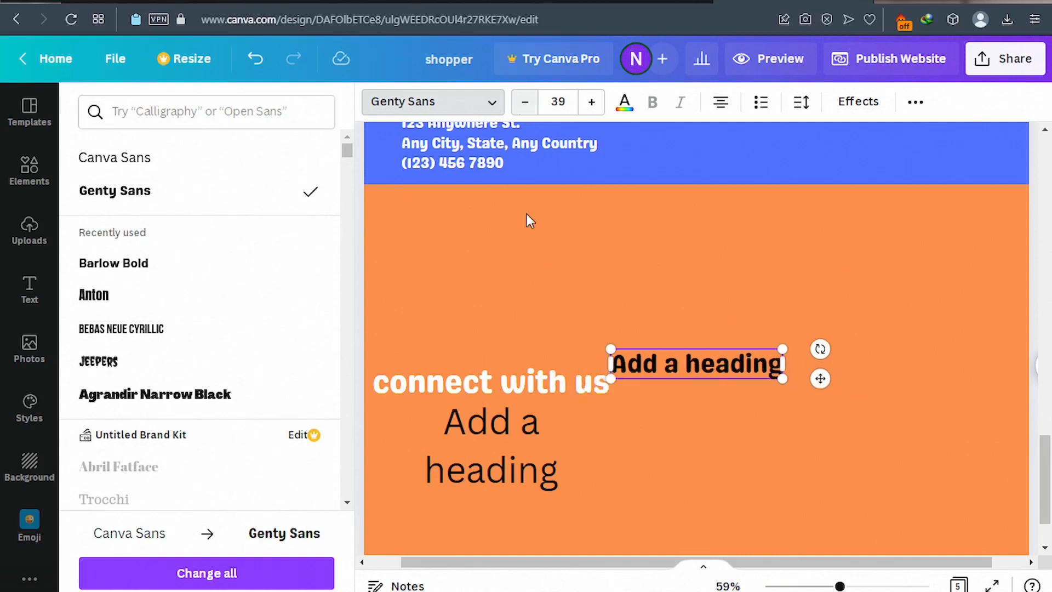
pyautogui.click(665, 363)
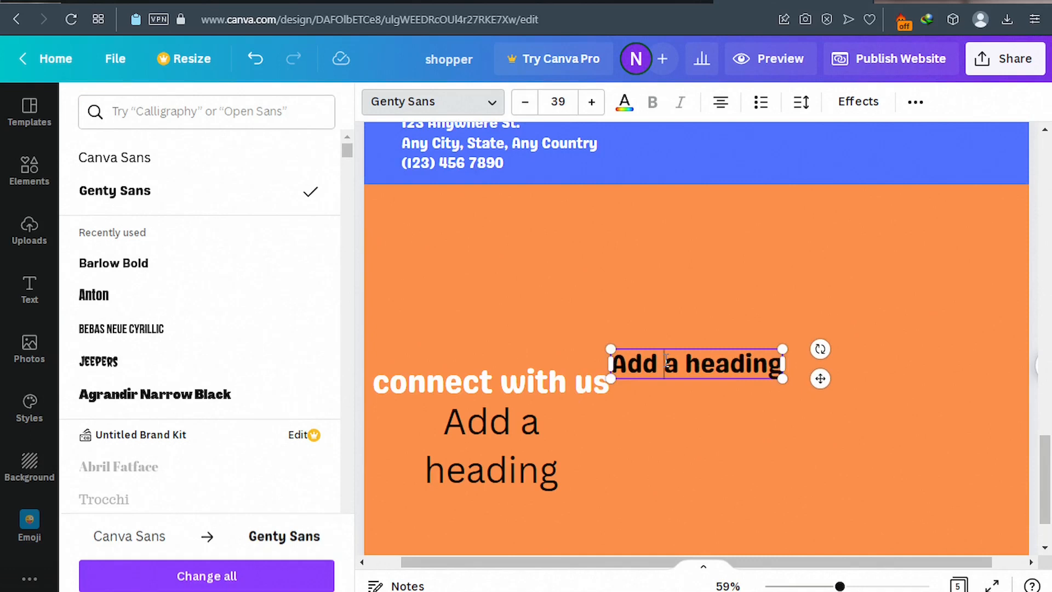
pyautogui.tripleClick(667, 361)
pyautogui.tripleClick(666, 361)
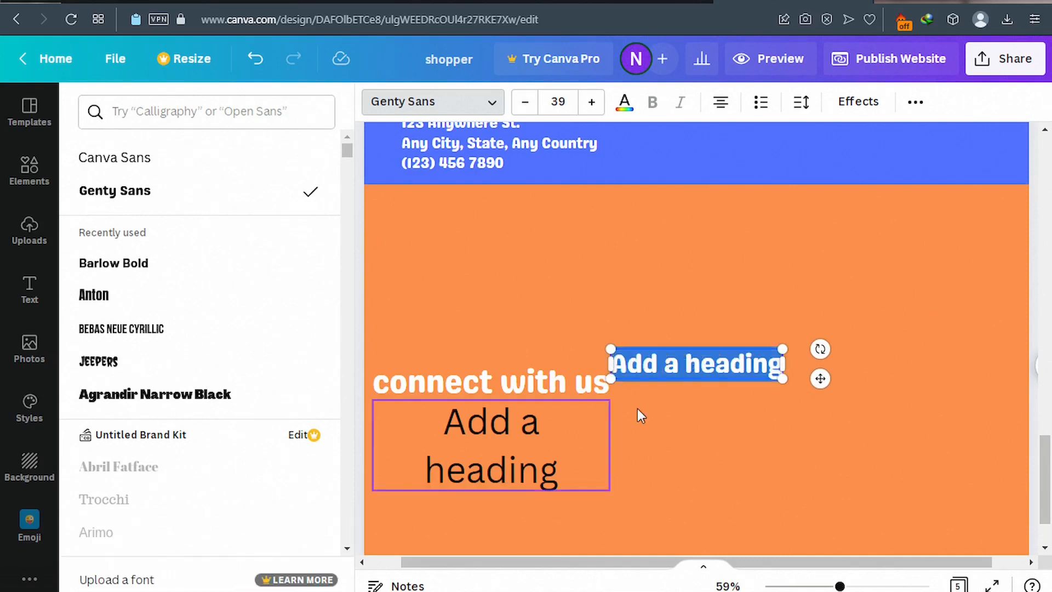
pyautogui.write('Mai')
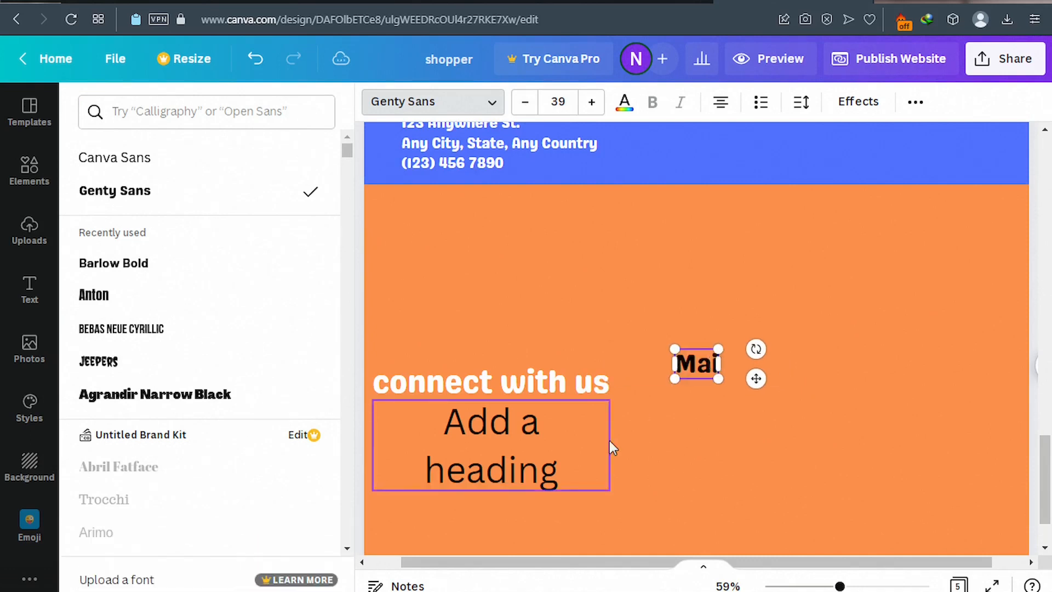
pyautogui.write('n Office')
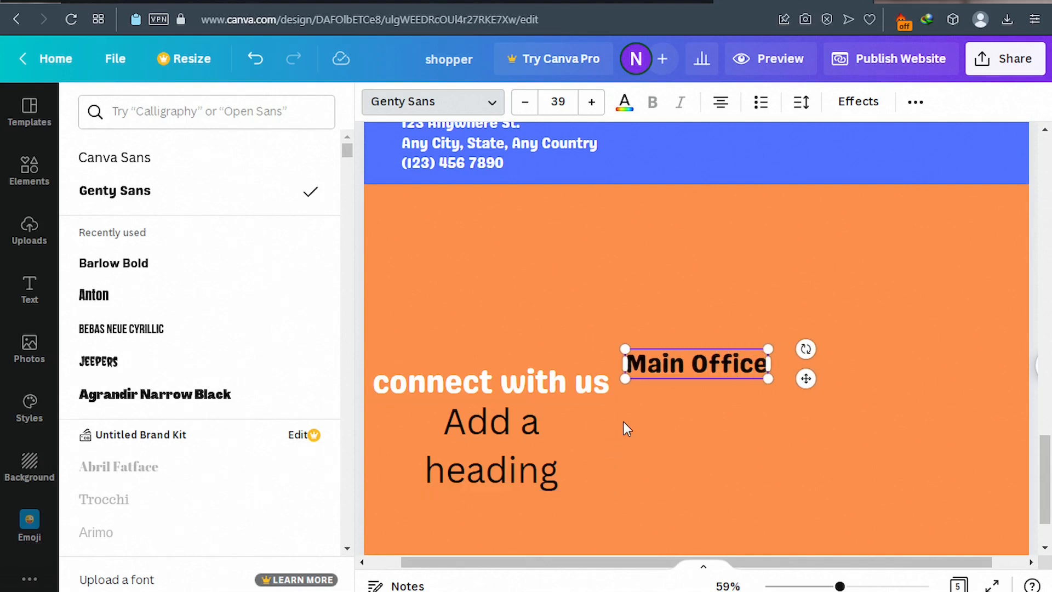
pyautogui.doubleClick(524, 433)
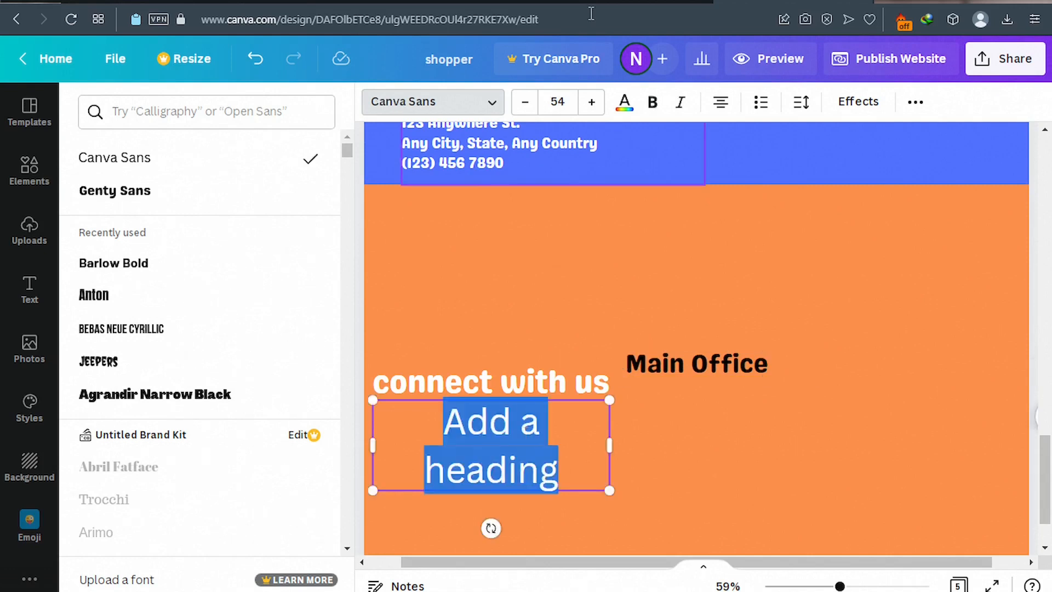
# Turn the second heading into a Genty Sans 'Our Social' title.
pyautogui.click(527, 102)
pyautogui.click(527, 102)
pyautogui.click(528, 102)
pyautogui.click(527, 102)
pyautogui.click(527, 102)
pyautogui.click(527, 102)
pyautogui.click(527, 101)
pyautogui.click(527, 102)
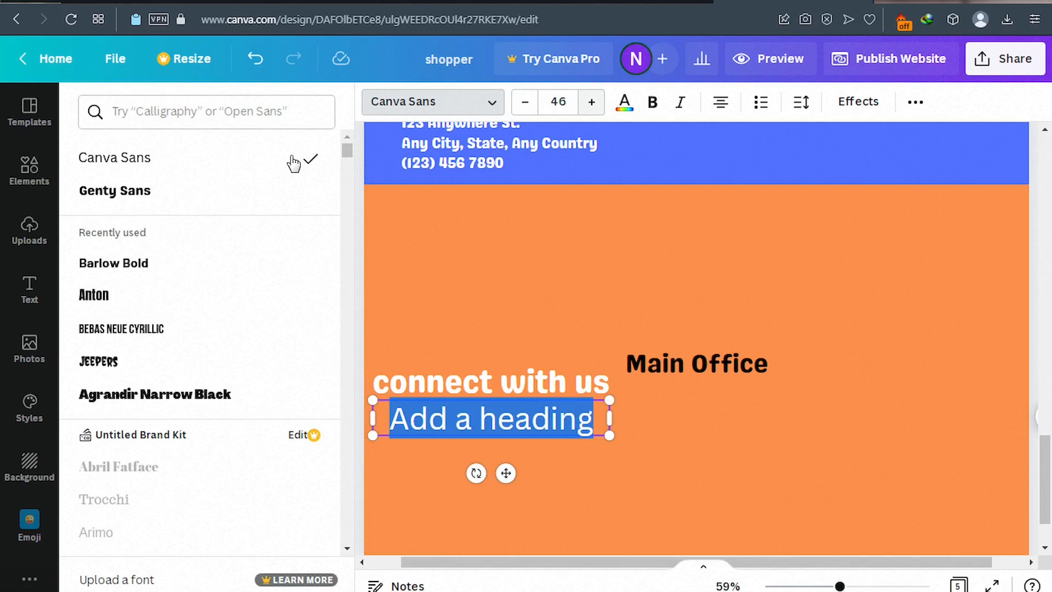
pyautogui.click(159, 191)
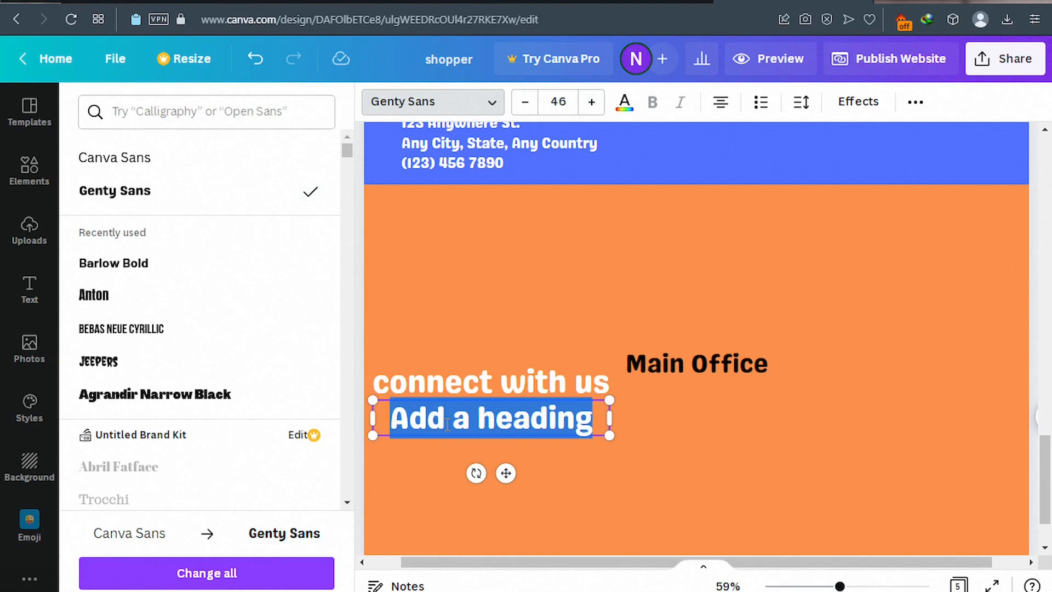
pyautogui.write('So')
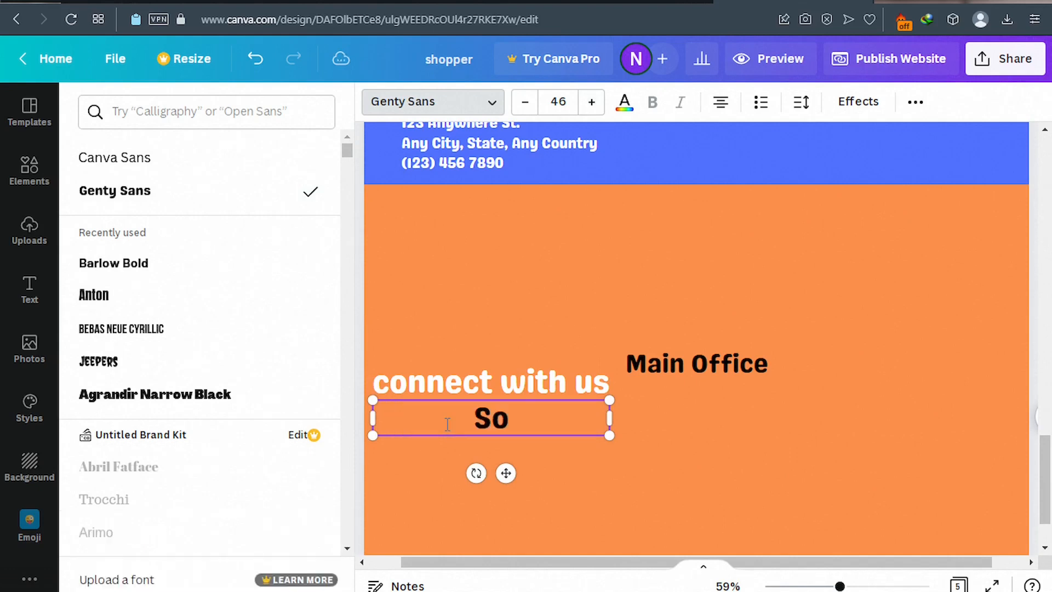
pyautogui.write('cial')
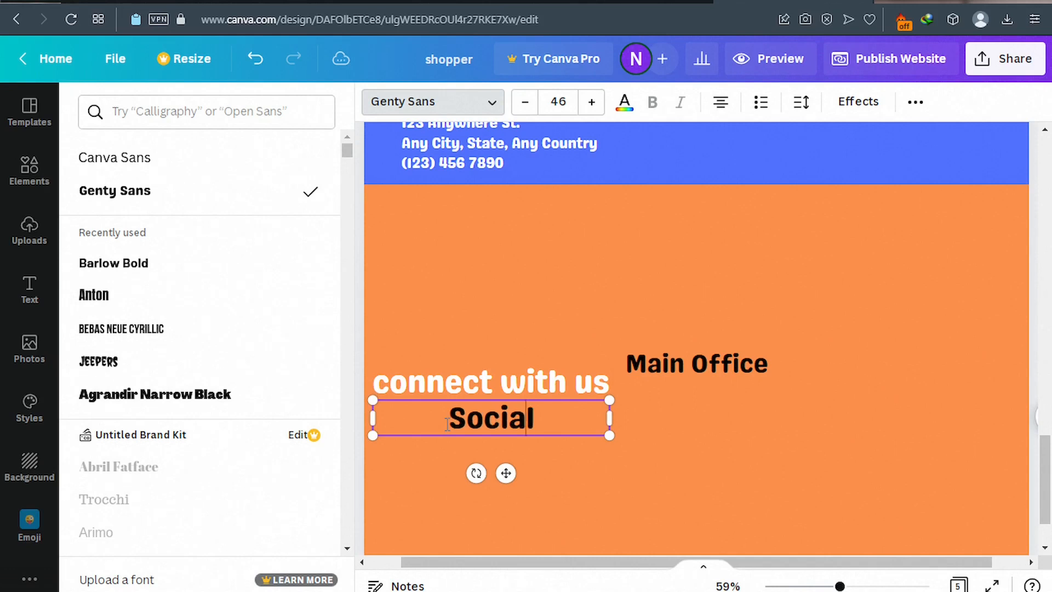
pyautogui.click(447, 424)
pyautogui.write('Our')
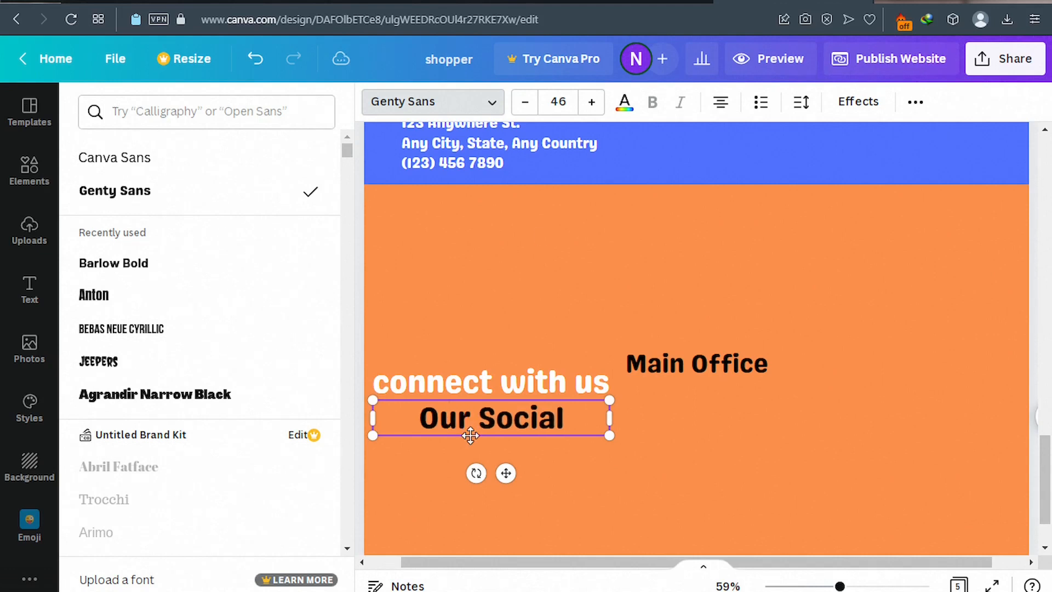
# Shrink Our Social to 41 and set it beside Main Office near the top.
pyautogui.click(525, 104)
pyautogui.click(525, 104)
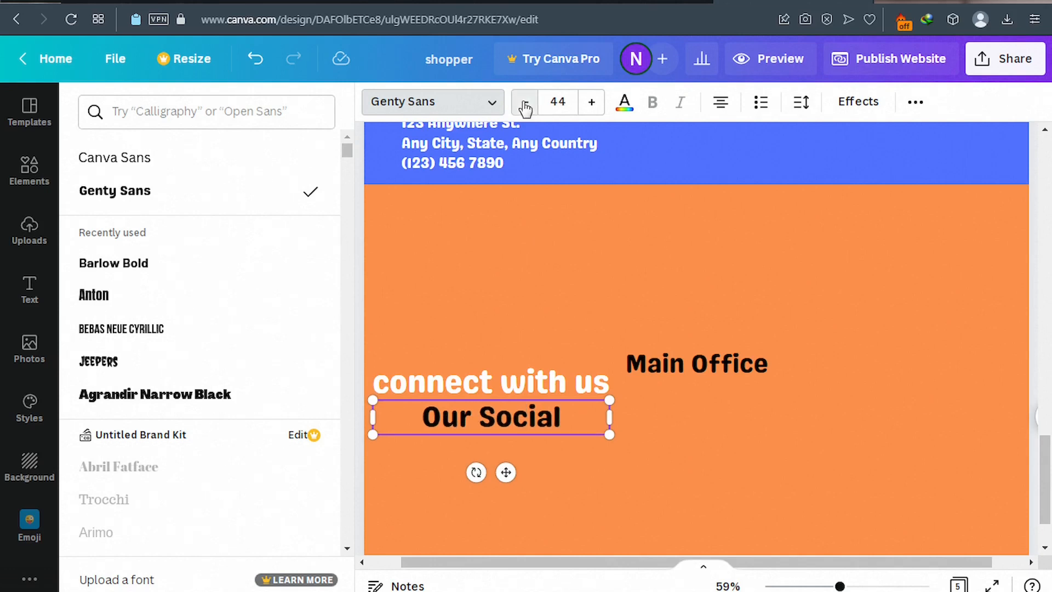
pyautogui.click(525, 104)
pyautogui.click(524, 105)
pyautogui.click(525, 104)
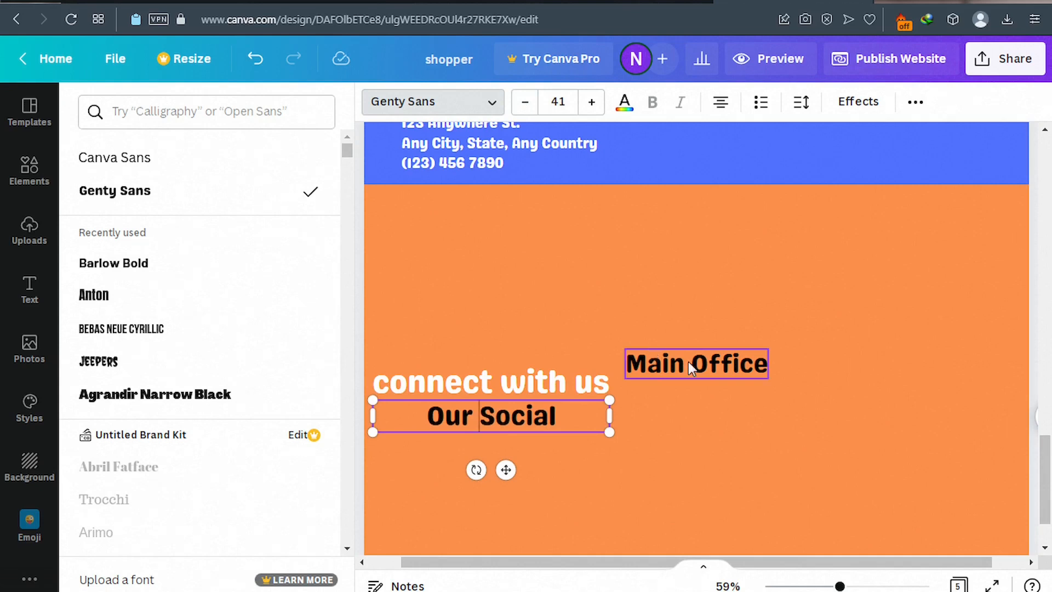
pyautogui.moveTo(689, 363); pyautogui.dragTo(683, 253)
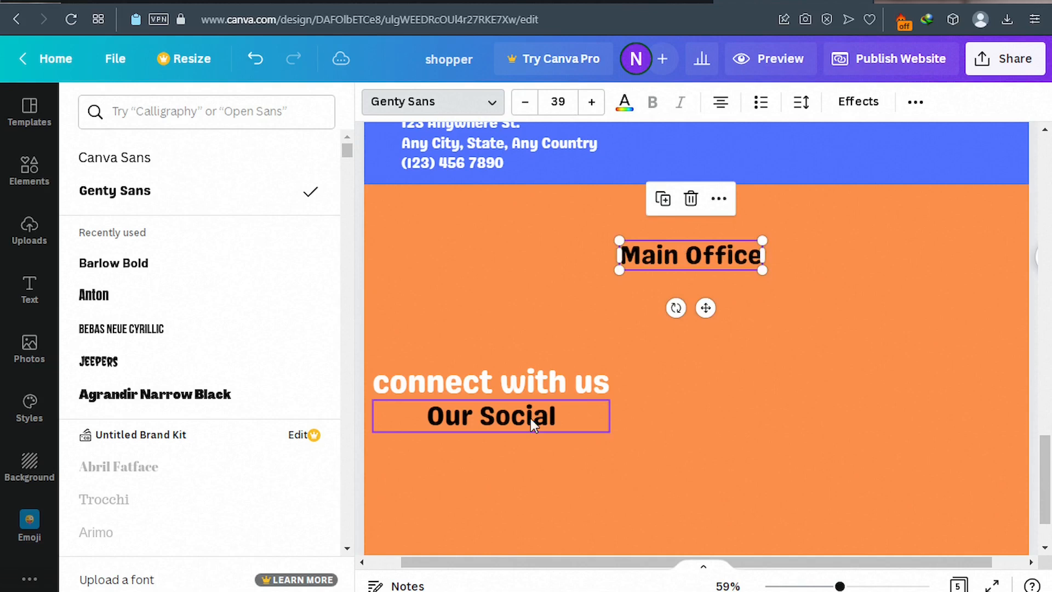
pyautogui.moveTo(530, 419); pyautogui.dragTo(950, 252)
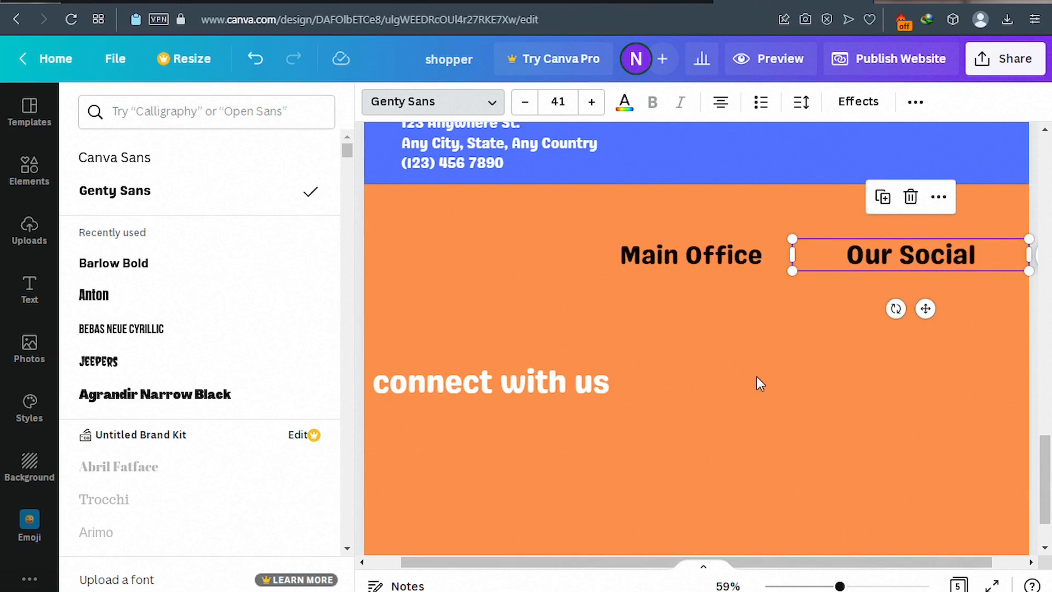
# Shrink the connect with us heading to about 39.8, then check the published footer.
pyautogui.click(602, 381)
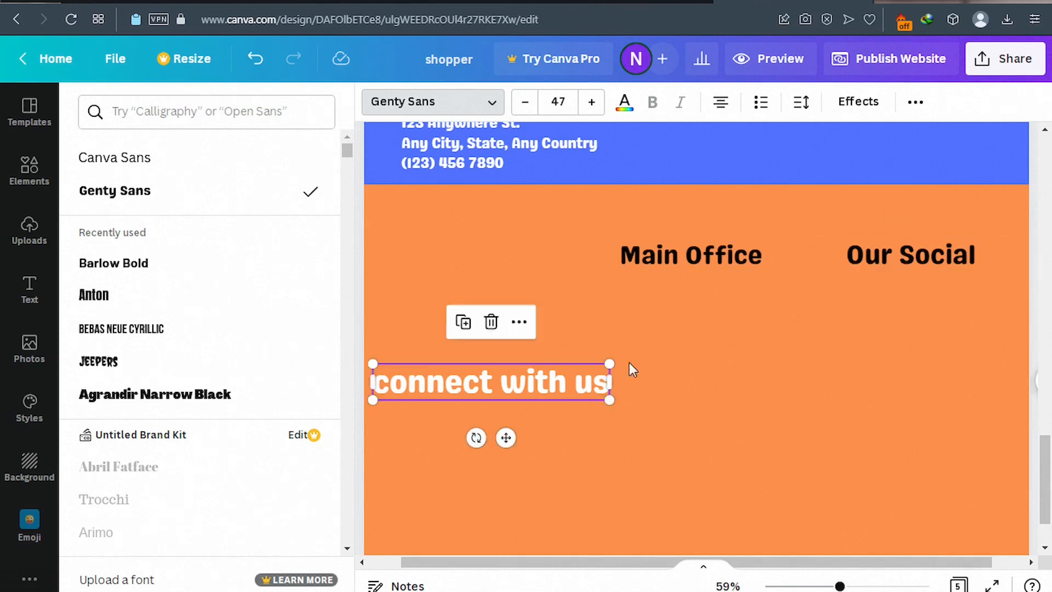
pyautogui.scroll(-2, 629, 363)
pyautogui.moveTo(610, 281); pyautogui.dragTo(573, 287)
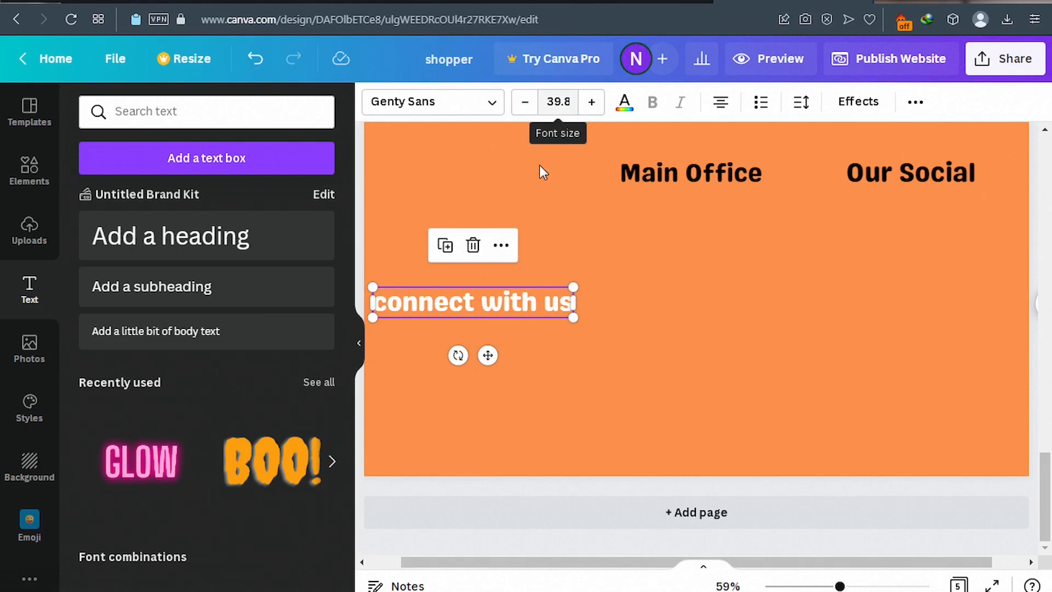
pyautogui.click(606, 251)
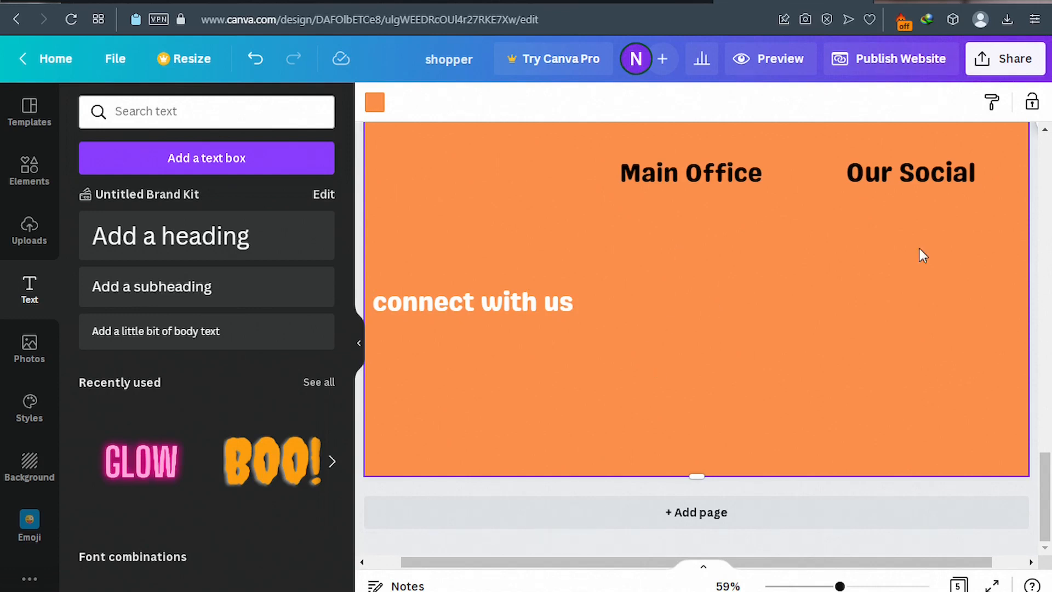
pyautogui.click(146, 3)
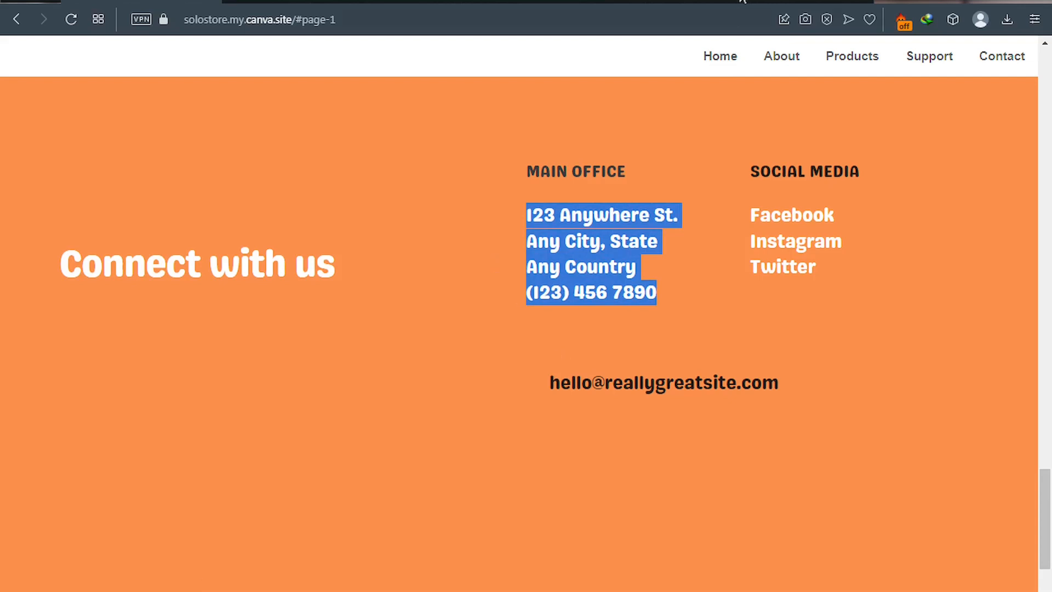
pyautogui.click(742, 2)
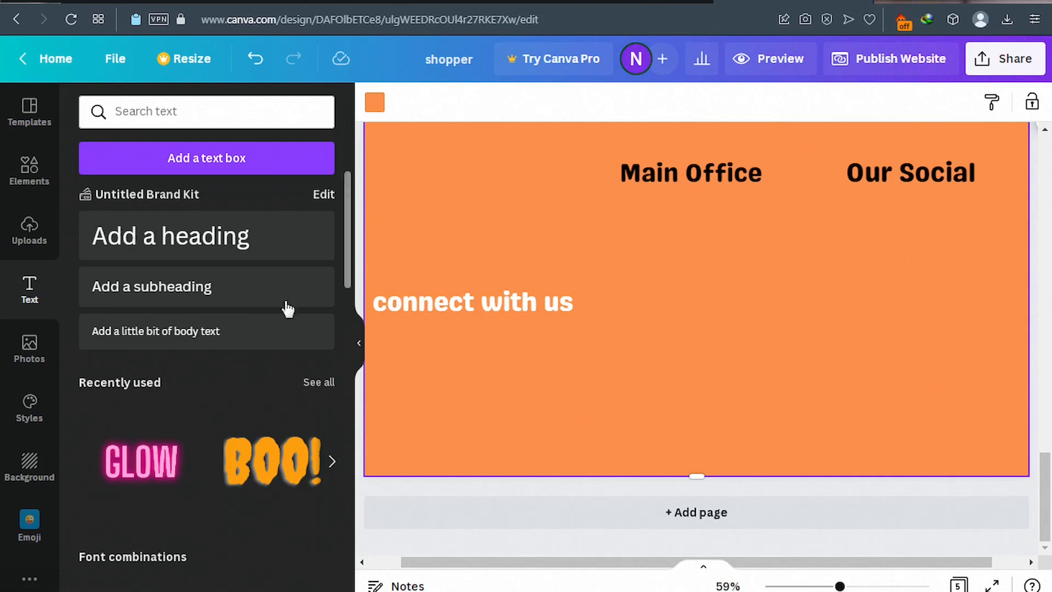
# Add two subheading placeholders and position them under Our Social and Main Office.
pyautogui.click(156, 293)
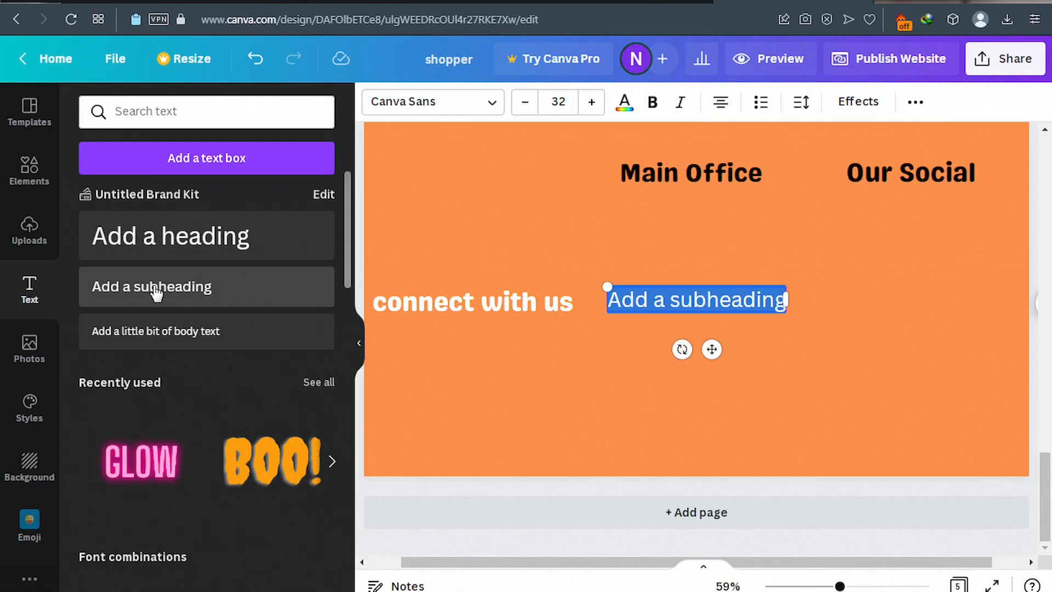
pyautogui.click(156, 293)
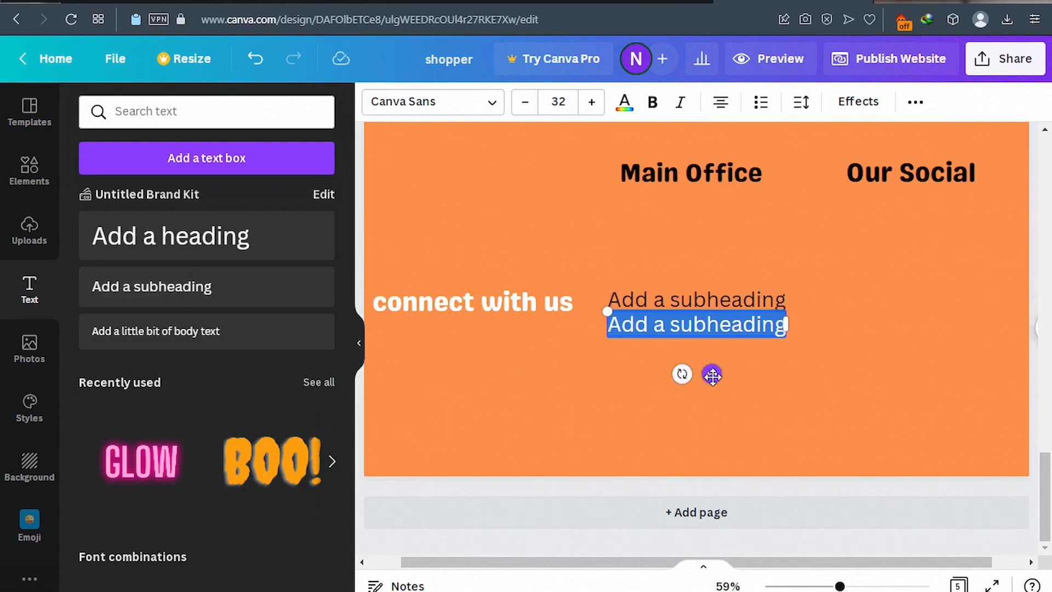
pyautogui.moveTo(715, 375); pyautogui.dragTo(947, 300)
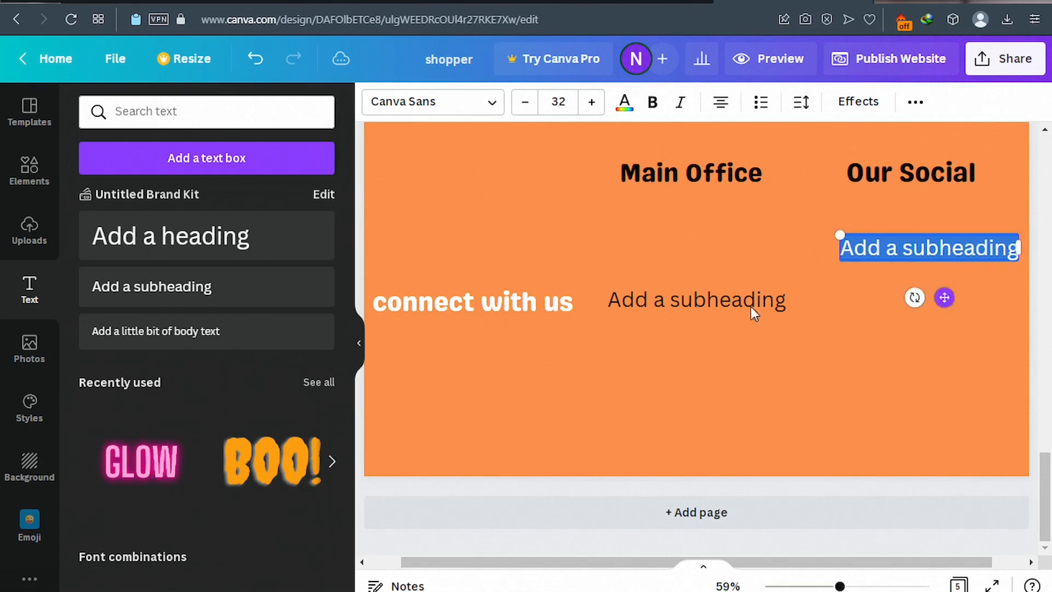
pyautogui.click(721, 301)
pyautogui.moveTo(721, 301); pyautogui.dragTo(715, 248)
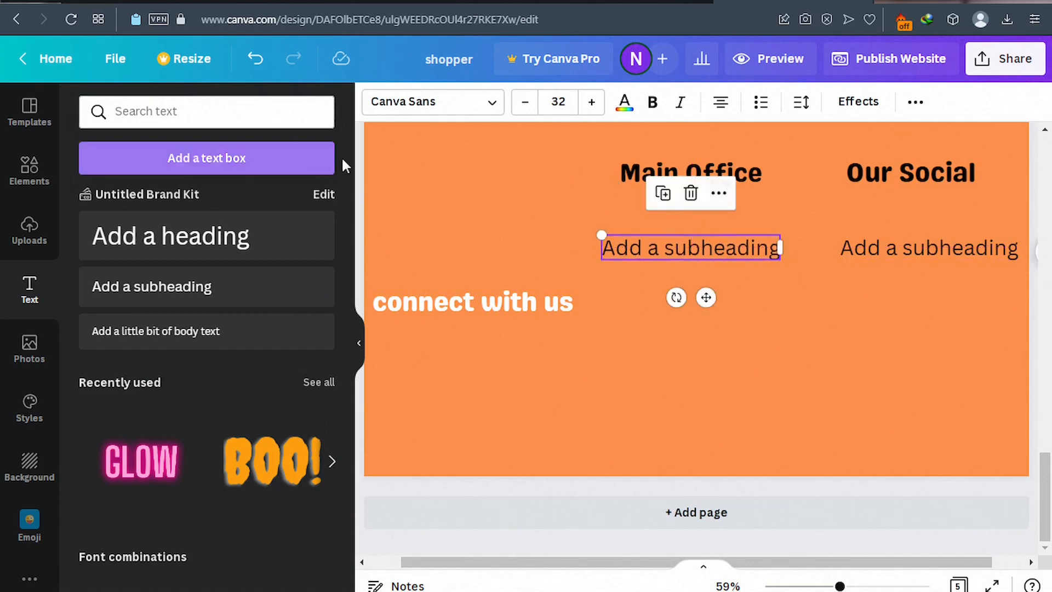
pyautogui.click(144, 1)
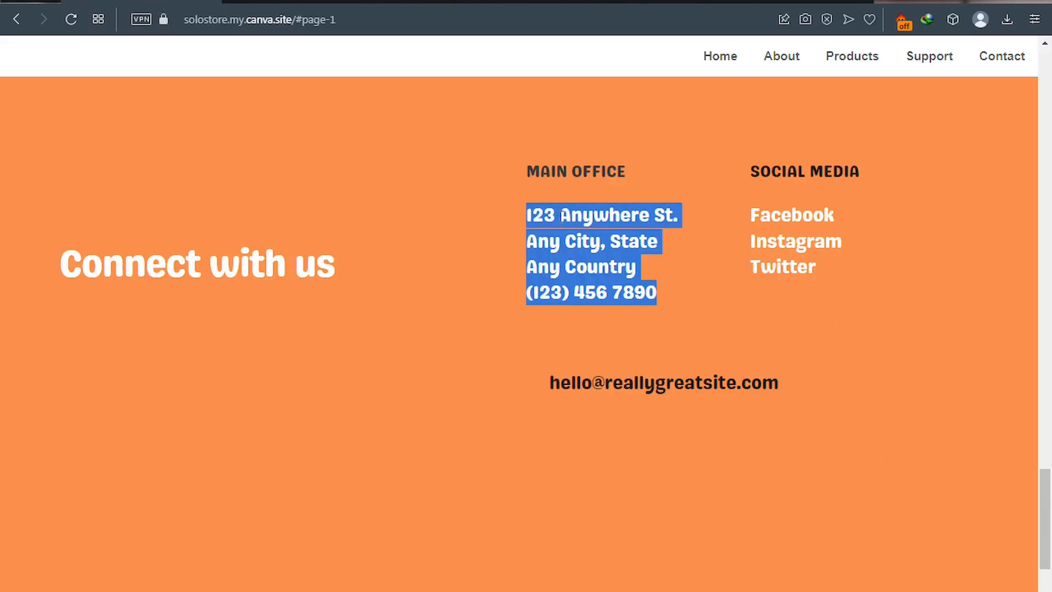
# Copy the published site's office address and phone lines into the Main Office subheading.
pyautogui.rightClick(557, 212)
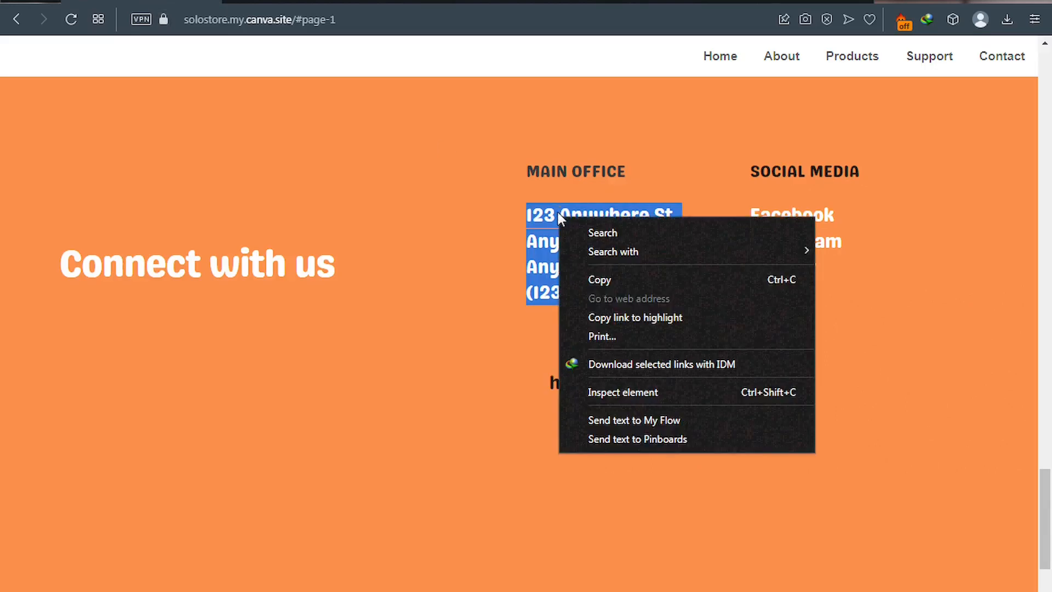
pyautogui.click(616, 280)
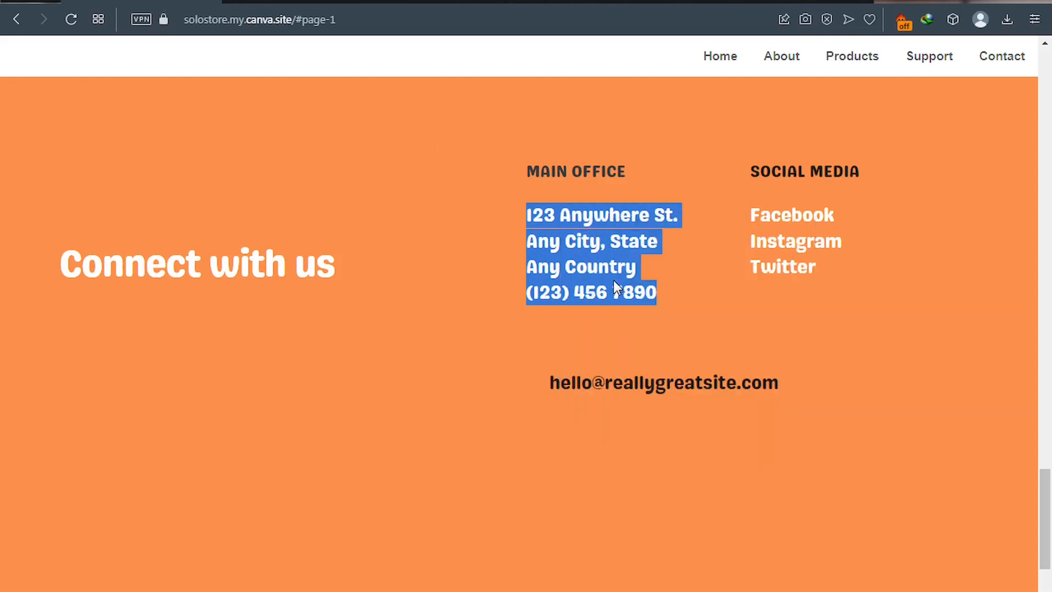
pyautogui.click(769, 3)
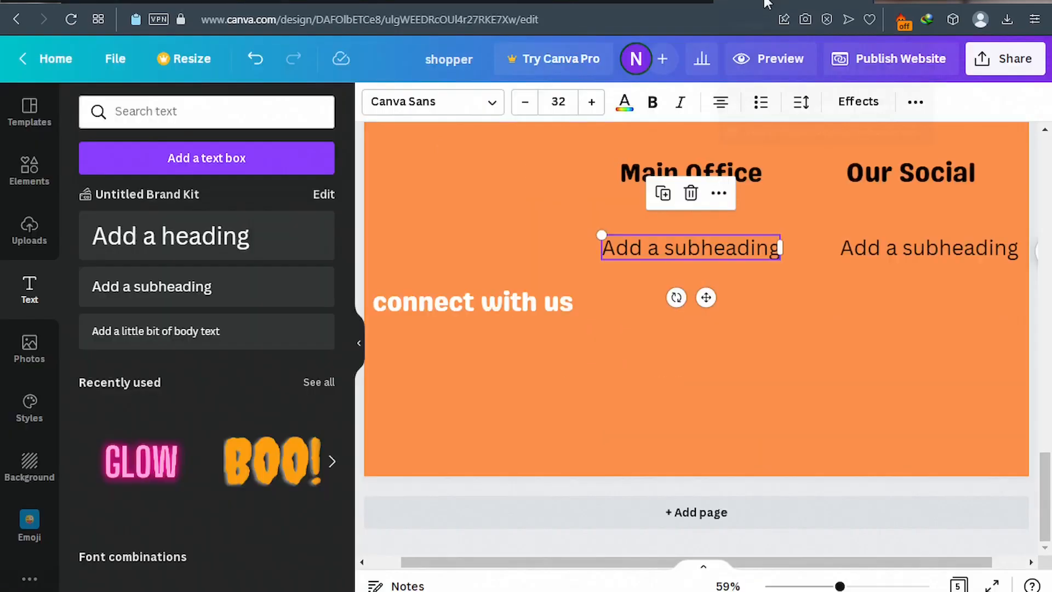
pyautogui.click(675, 245)
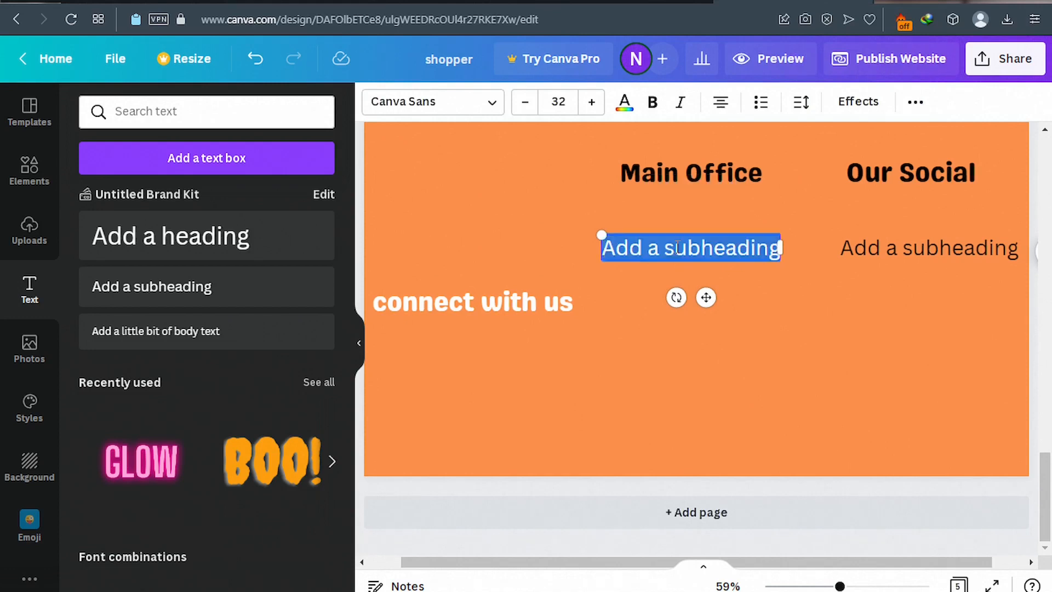
pyautogui.hotkey('ctrl', 'v')
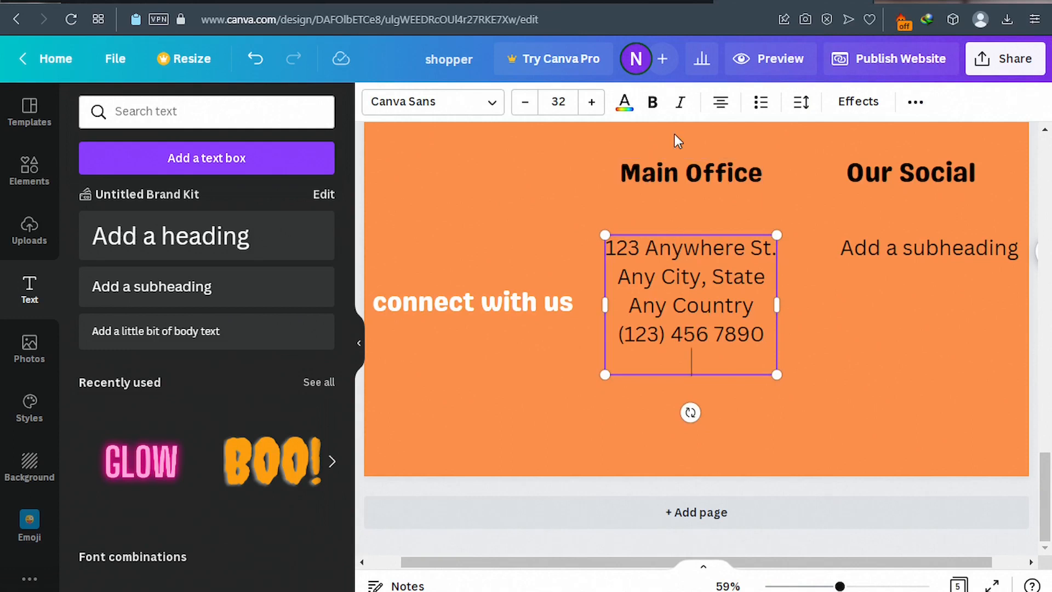
# Make the Main Office address text white.
pyautogui.click(628, 109)
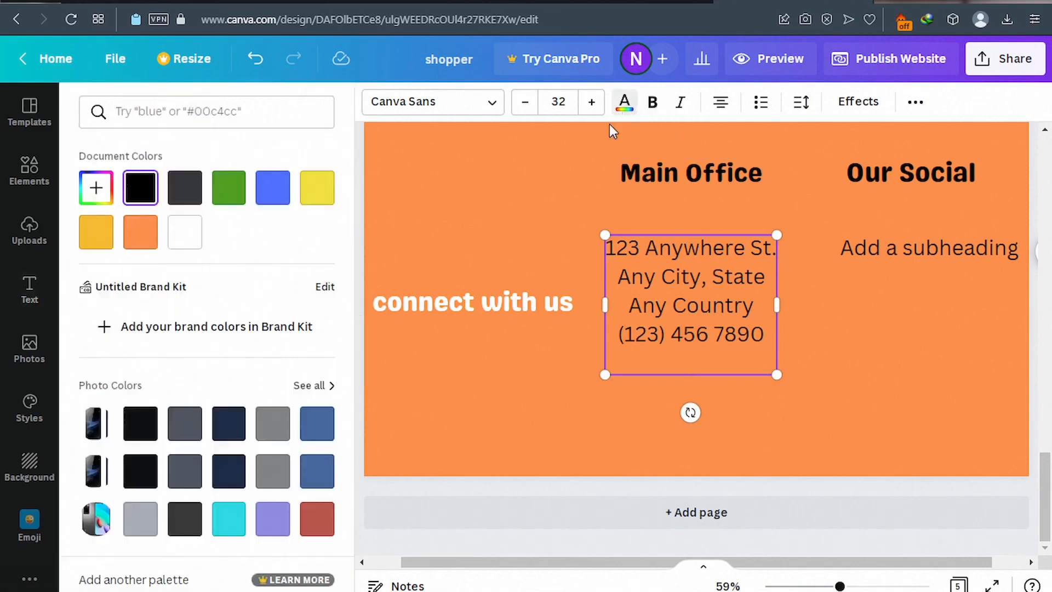
pyautogui.click(194, 244)
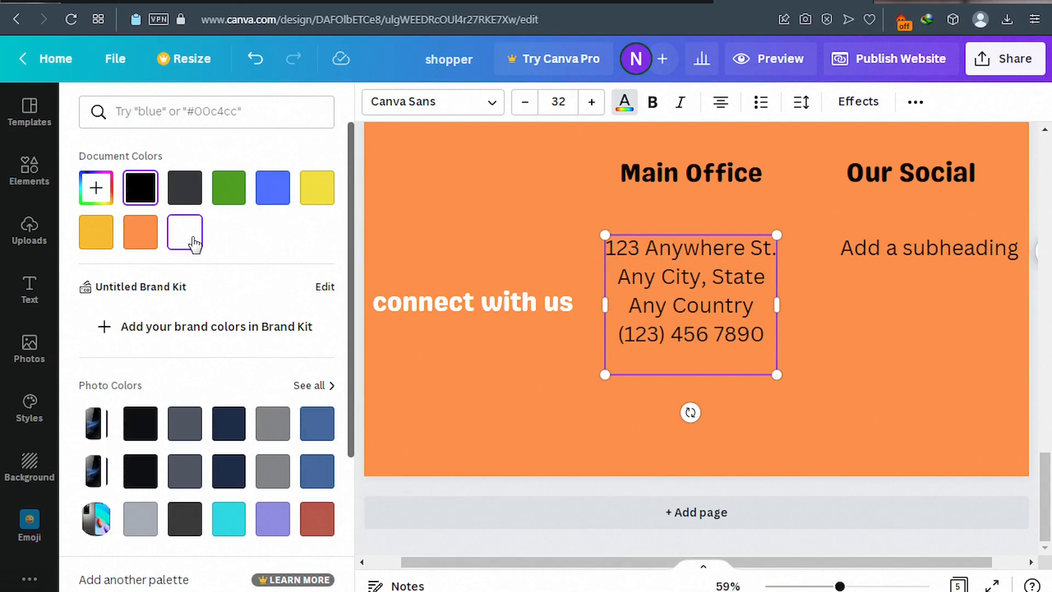
pyautogui.click(699, 277)
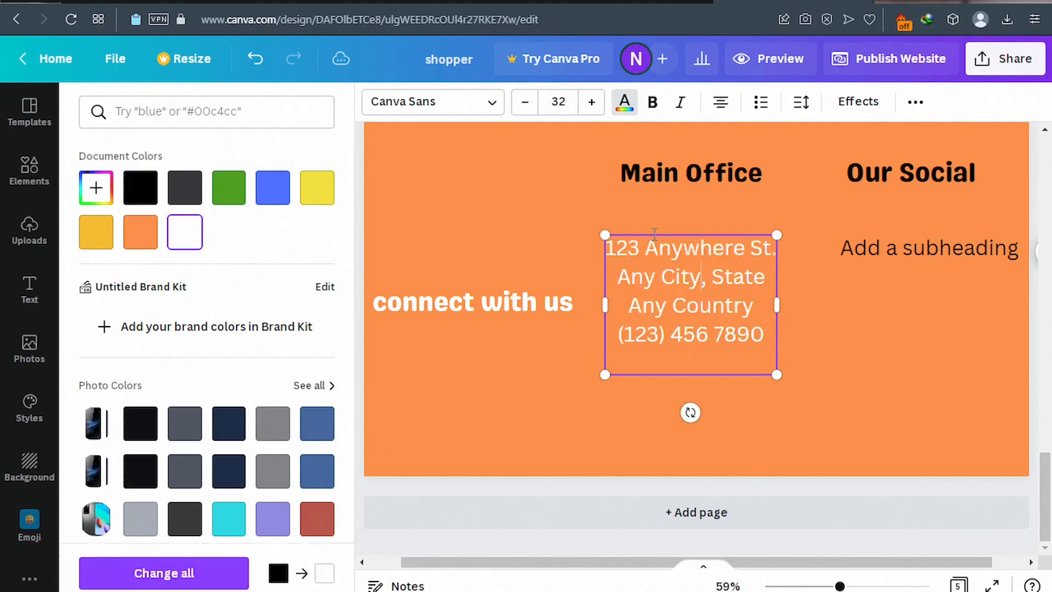
# Set all the address lines to Genty Sans and shrink them to size 26.
pyautogui.click(492, 104)
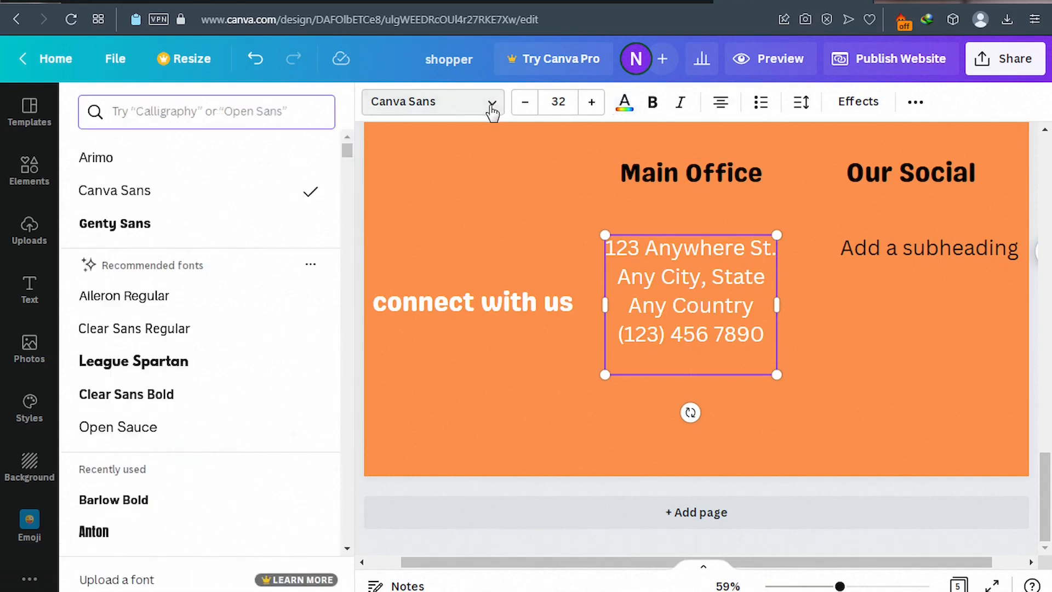
pyautogui.click(144, 233)
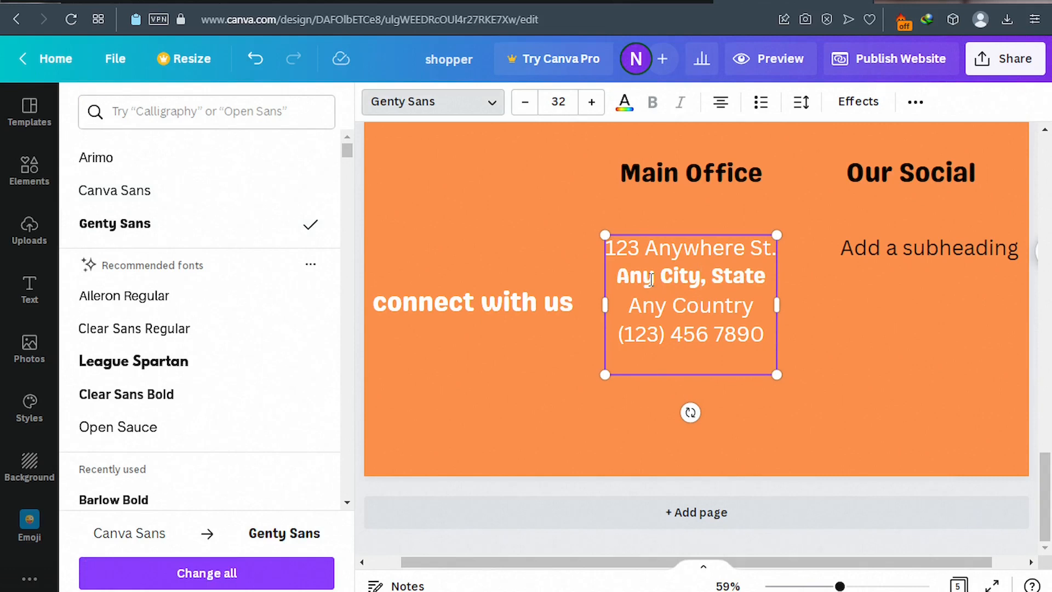
pyautogui.hotkey('ctrl', 'a')
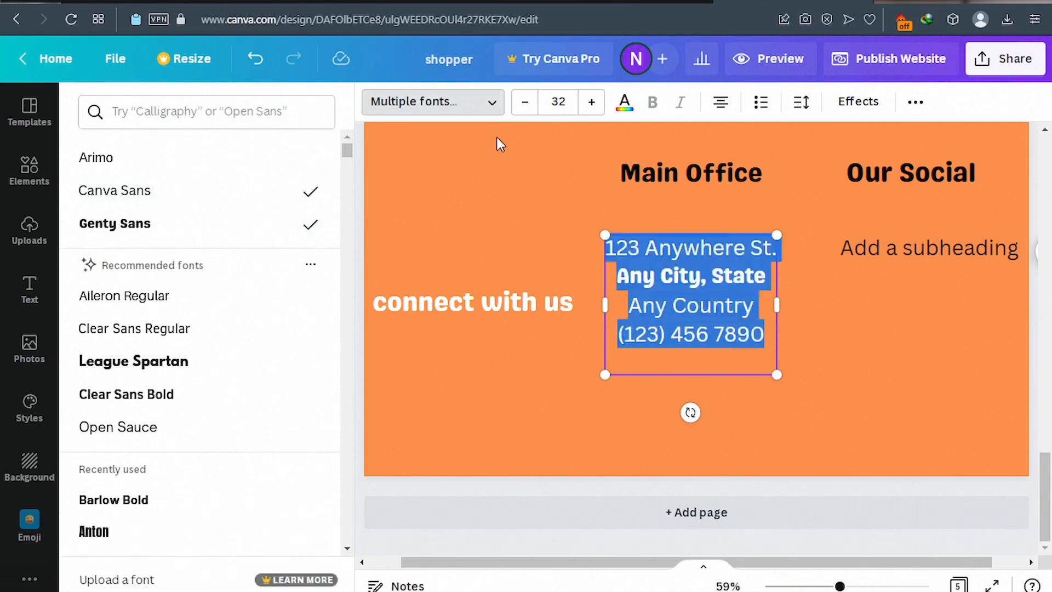
pyautogui.click(156, 227)
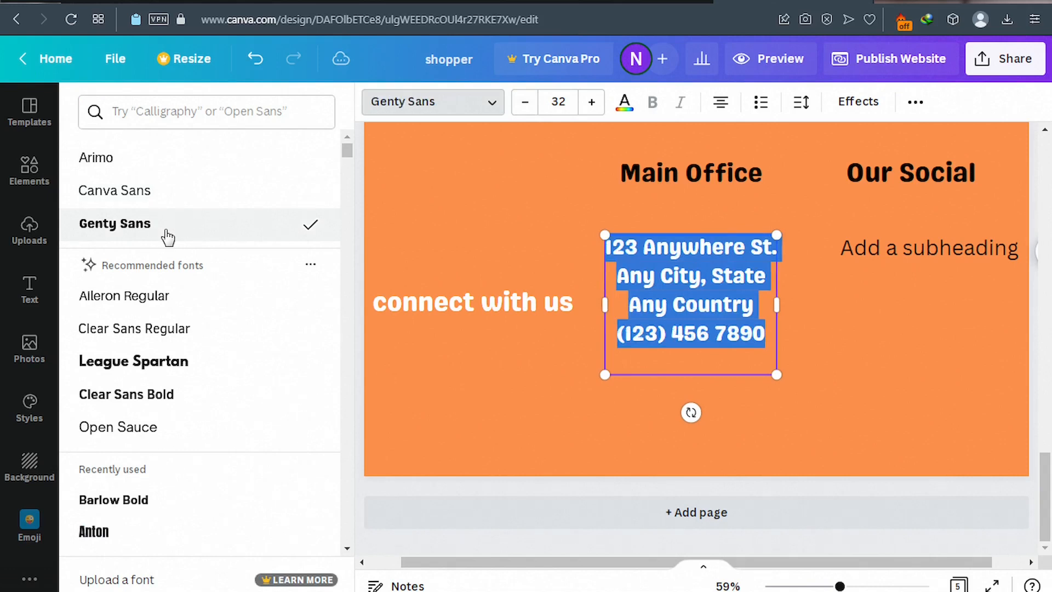
pyautogui.click(523, 107)
pyautogui.click(524, 107)
pyautogui.click(523, 107)
pyautogui.click(523, 107)
pyautogui.click(523, 107)
pyautogui.click(523, 107)
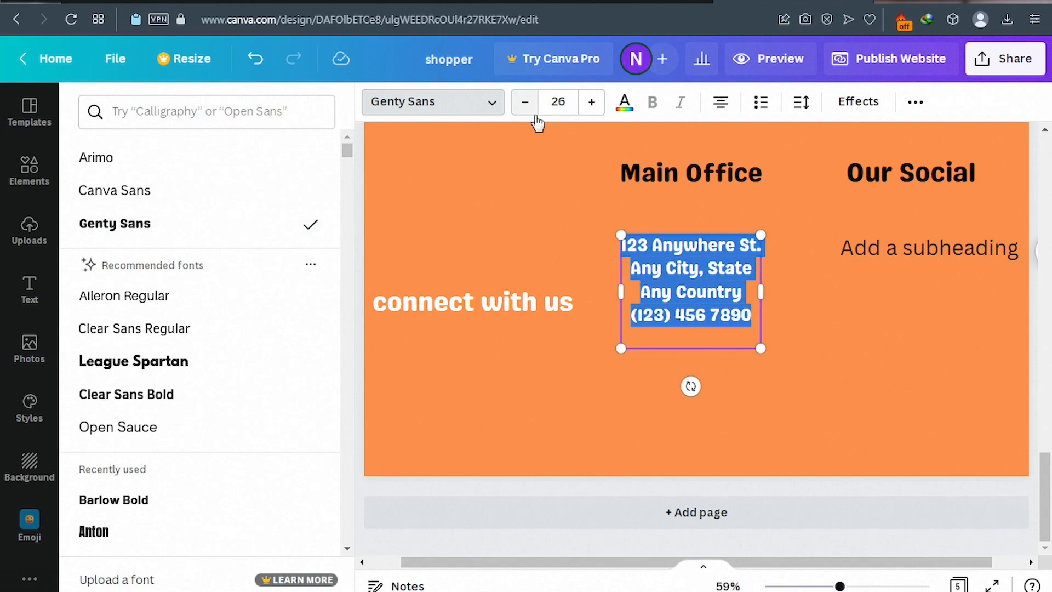
# Left-align the Main Office address lines, checking the published site for comparison.
pyautogui.click(723, 111)
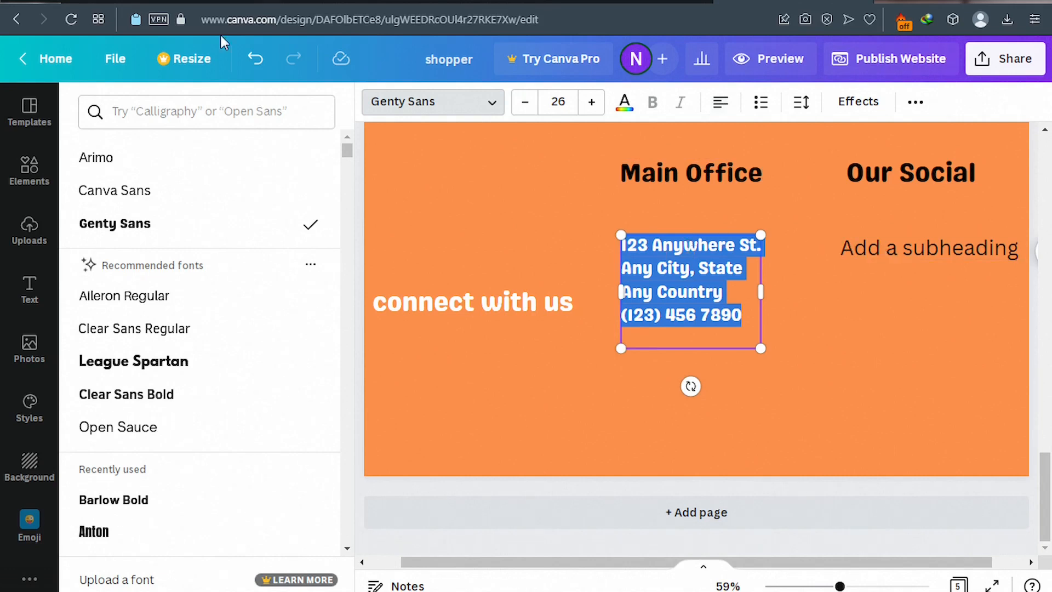
pyautogui.click(141, 1)
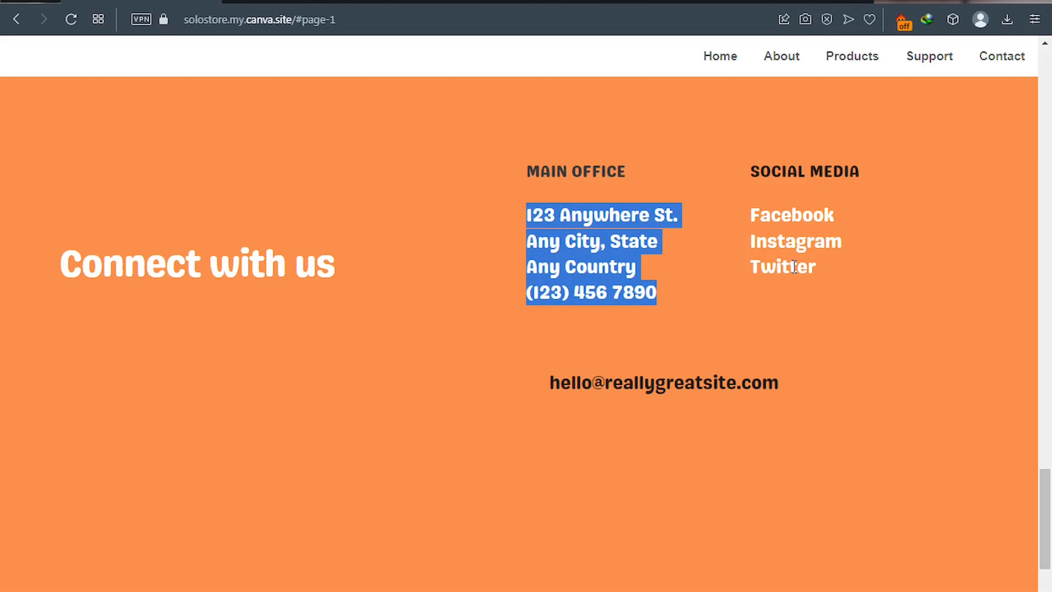
pyautogui.click(746, 2)
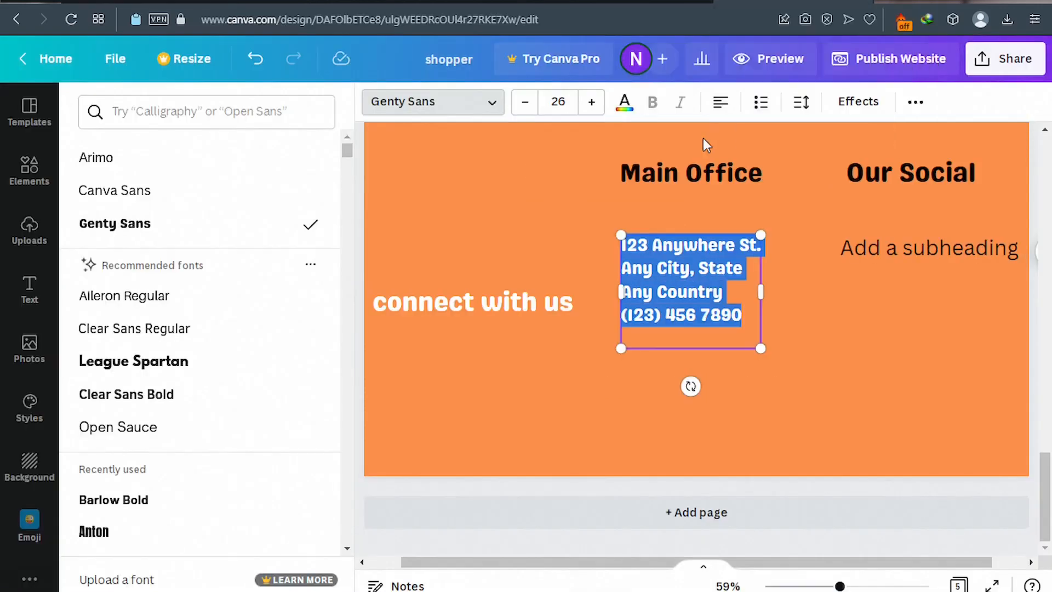
pyautogui.click(886, 248)
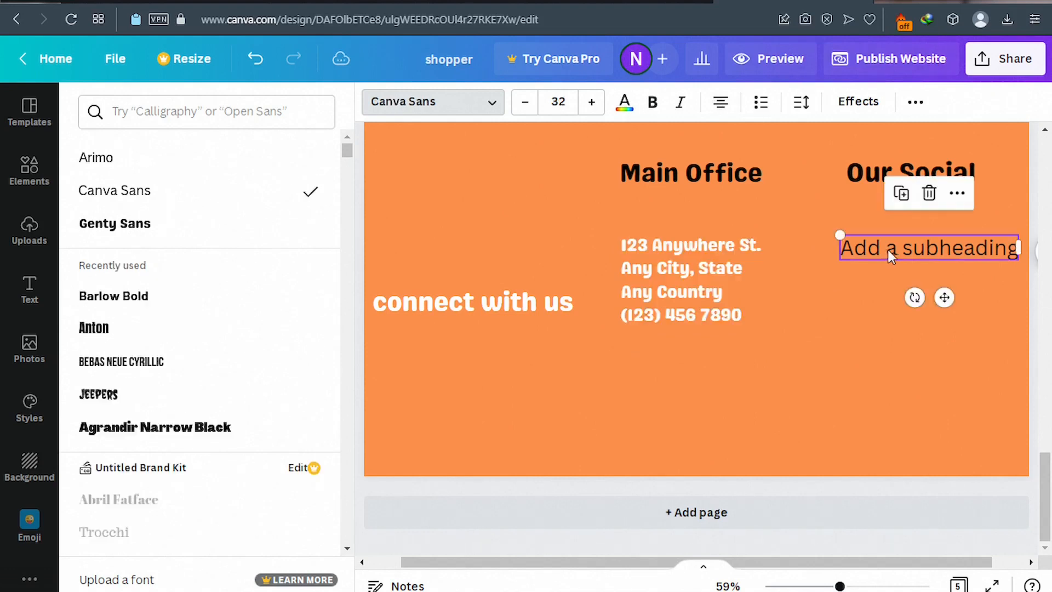
# Delete the empty Our Social subheading box and search the elements library for 'facebook'.
pyautogui.press('Delete')
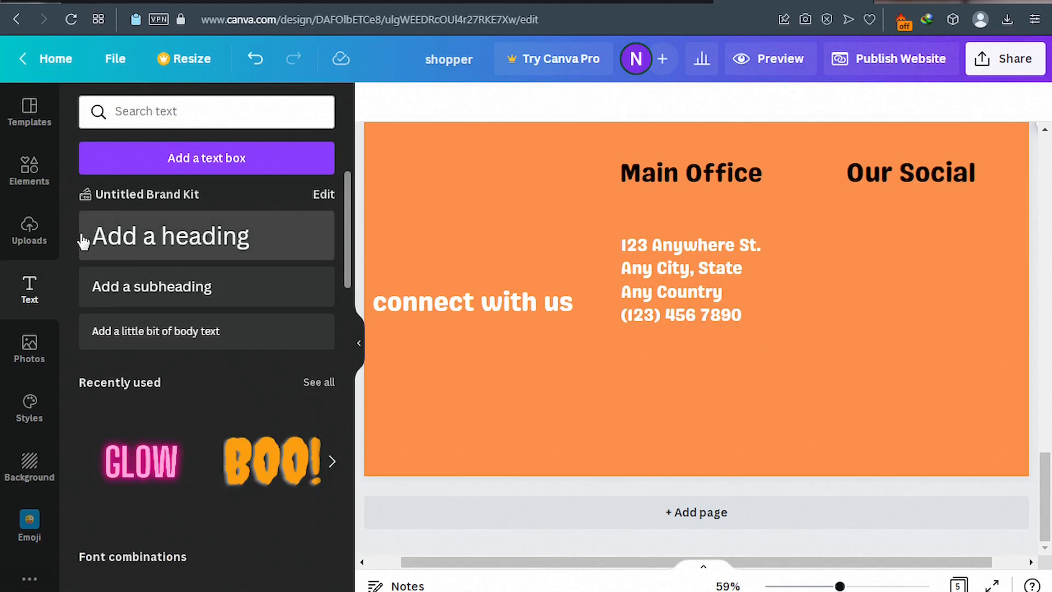
pyautogui.click(33, 175)
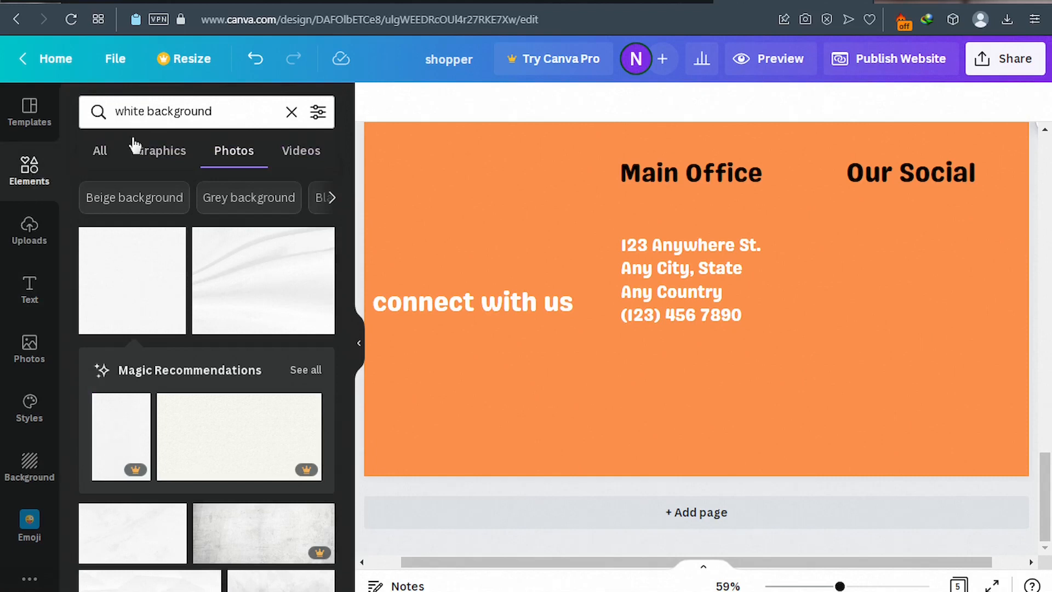
pyautogui.click(163, 114)
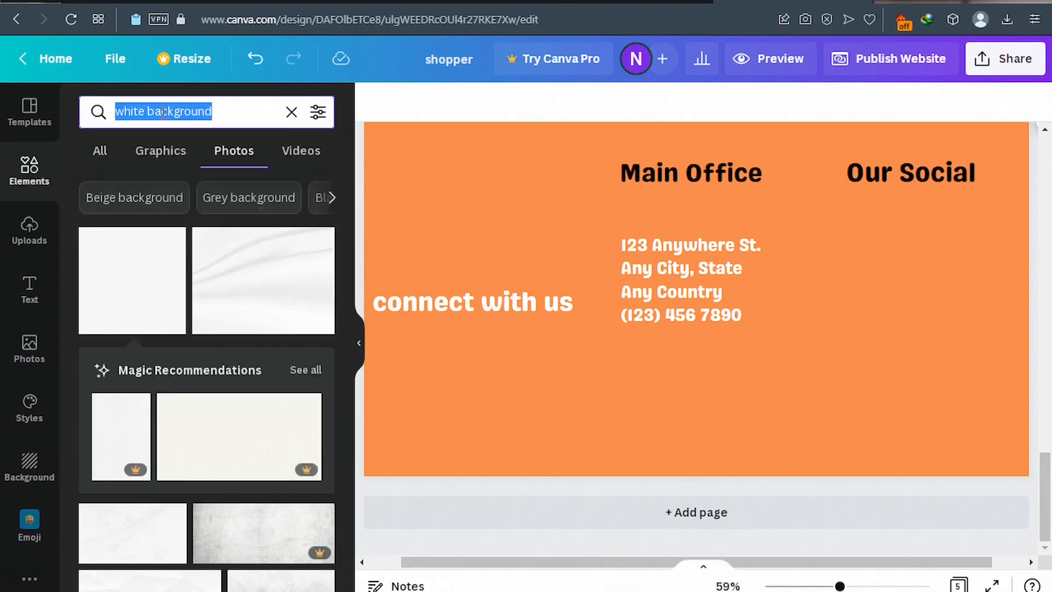
pyautogui.write('fa')
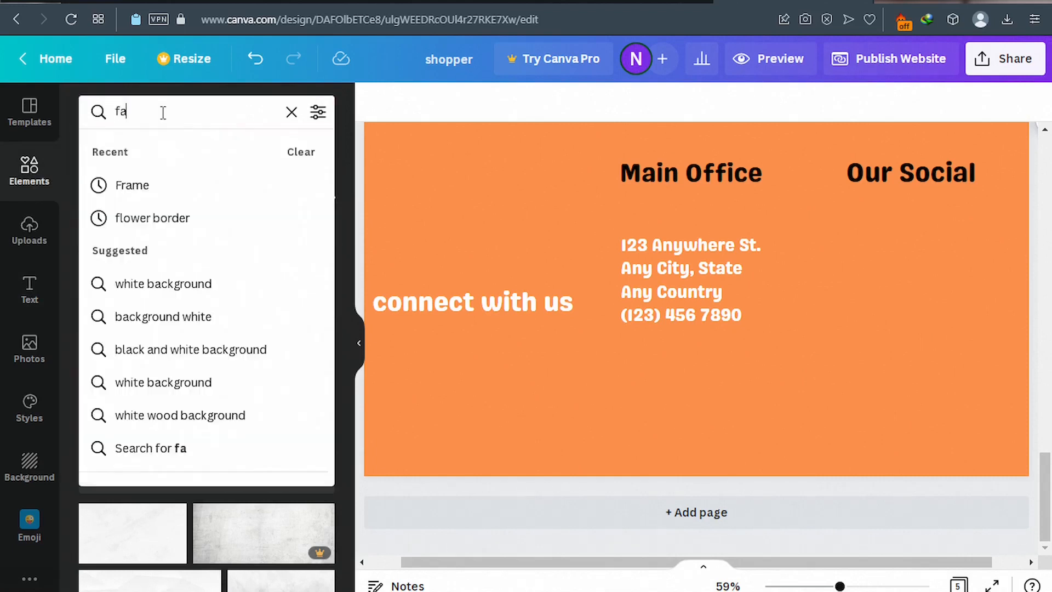
pyautogui.write('cebook')
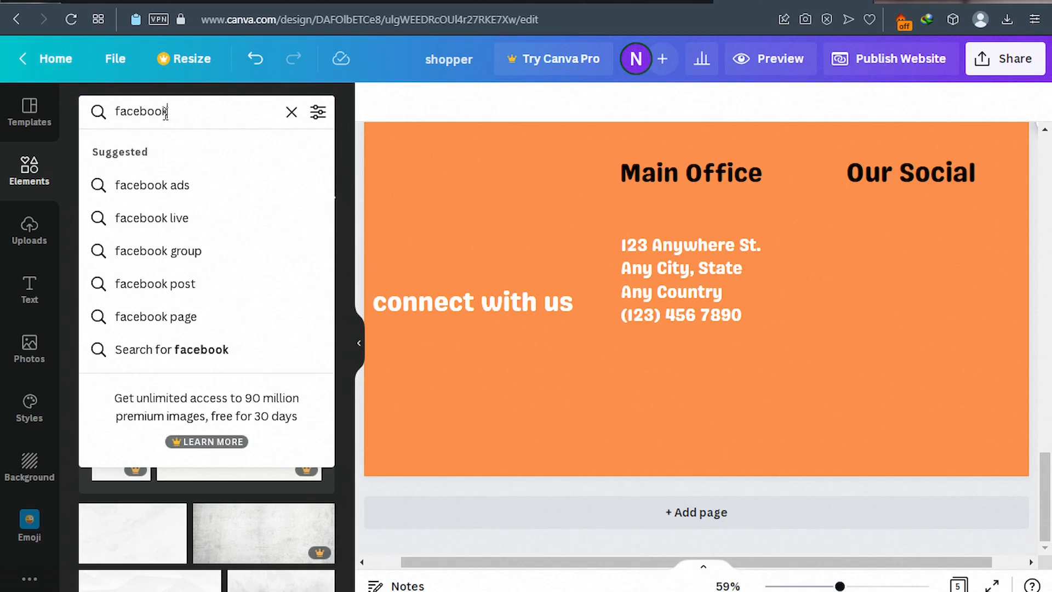
pyautogui.press('Return')
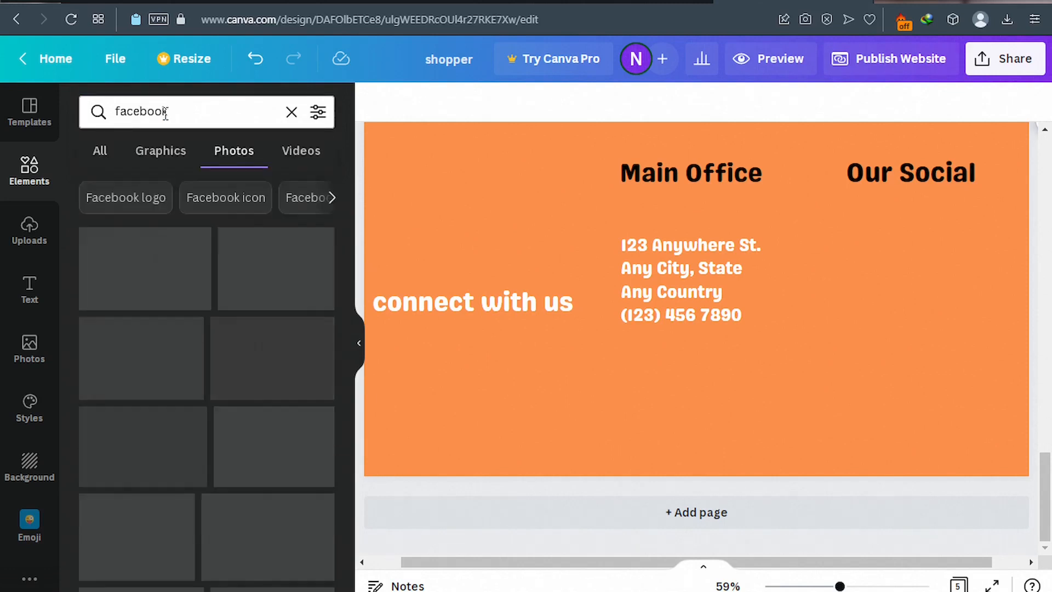
# Filter to 'Facebook logo' graphics and add the blue circular Facebook logo.
pyautogui.click(137, 202)
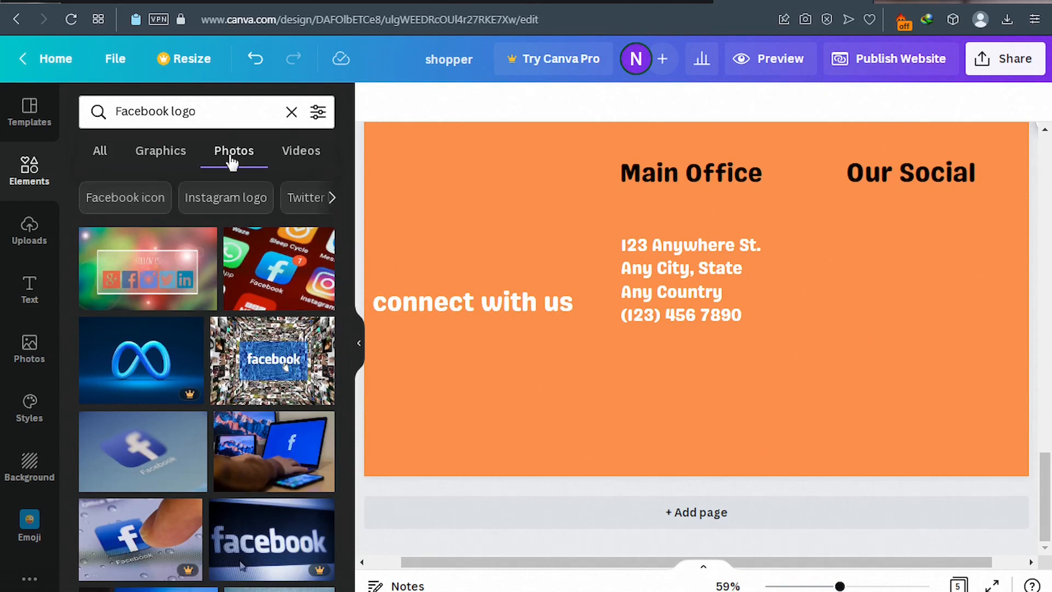
pyautogui.click(169, 159)
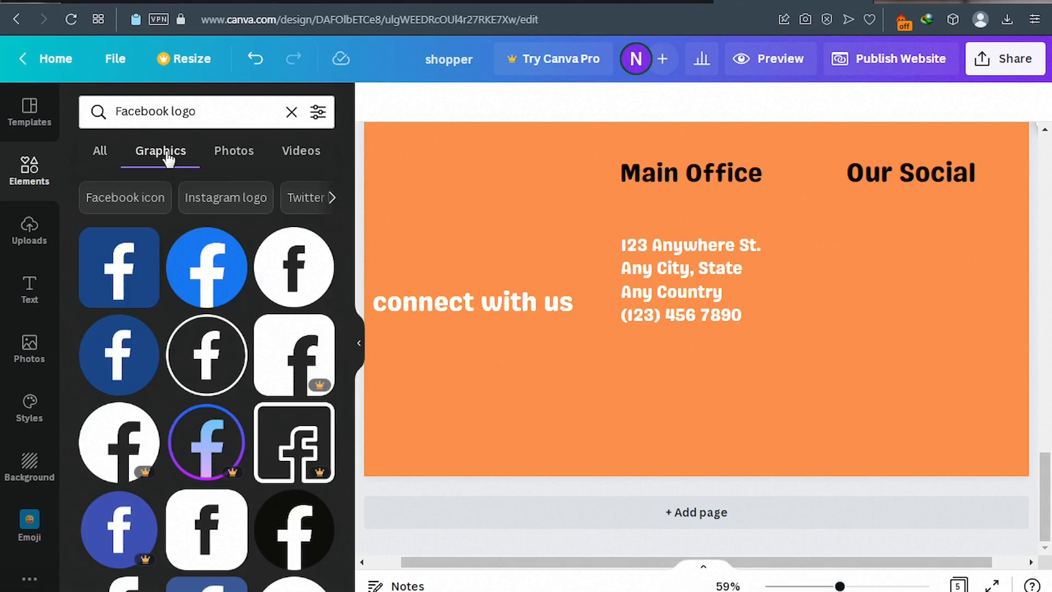
pyautogui.click(198, 281)
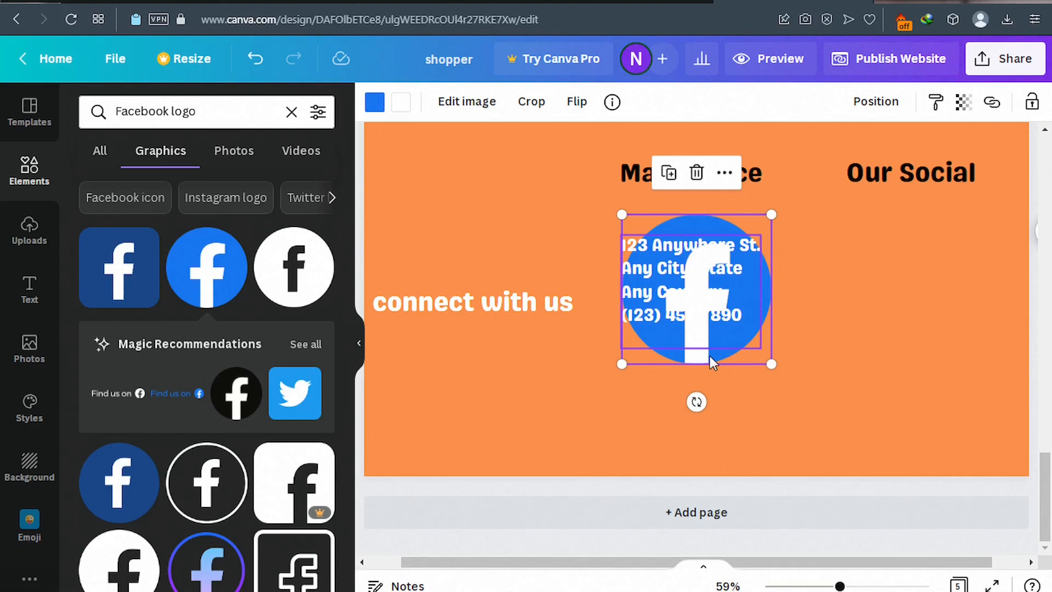
# Shrink the Facebook logo and place it just below the Our Social heading.
pyautogui.moveTo(711, 362); pyautogui.dragTo(918, 341)
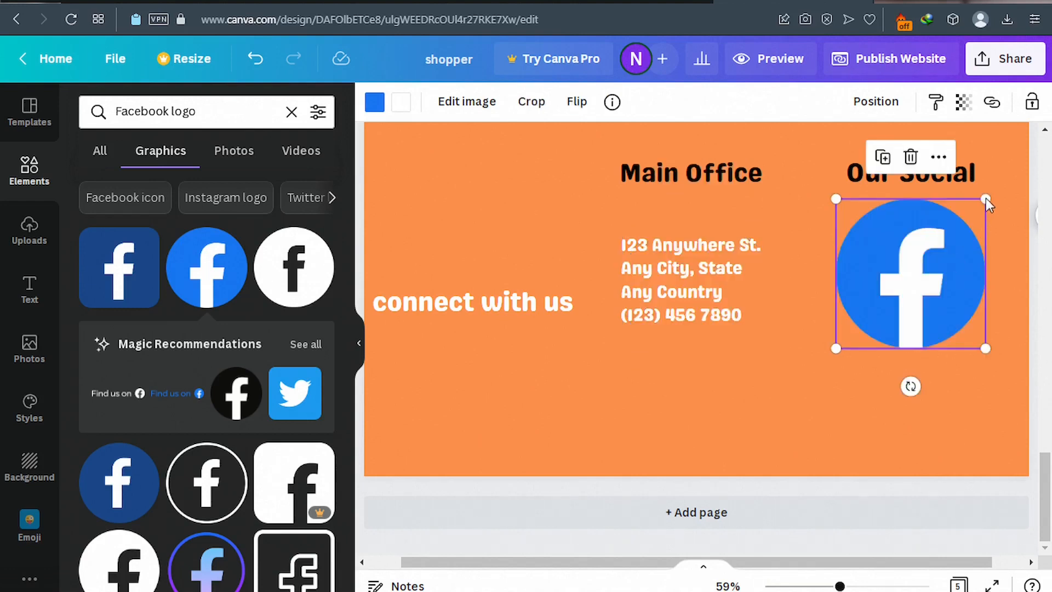
pyautogui.moveTo(939, 267); pyautogui.dragTo(893, 292)
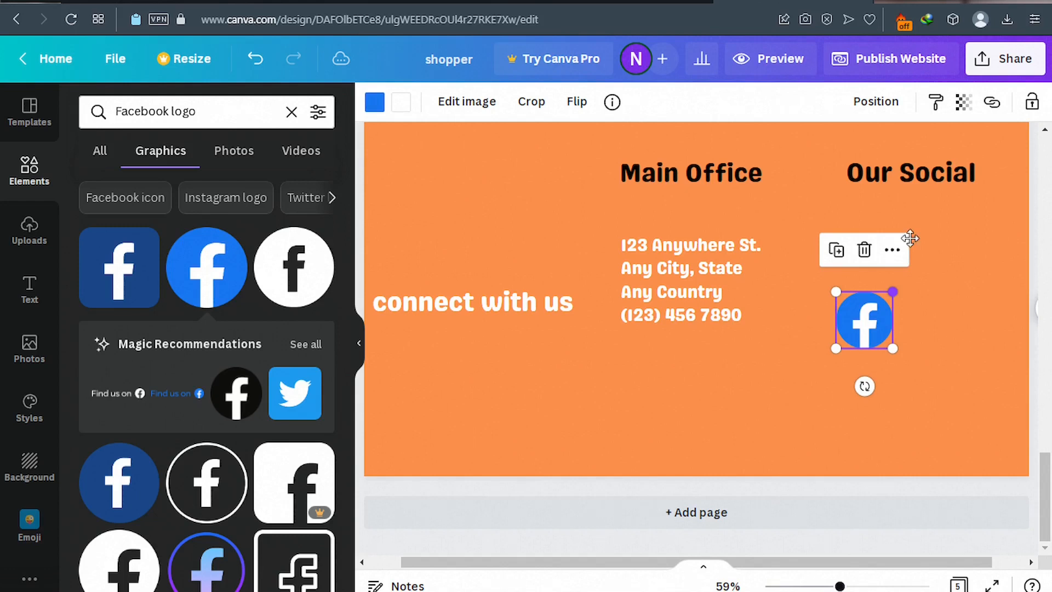
pyautogui.moveTo(864, 323); pyautogui.dragTo(909, 247)
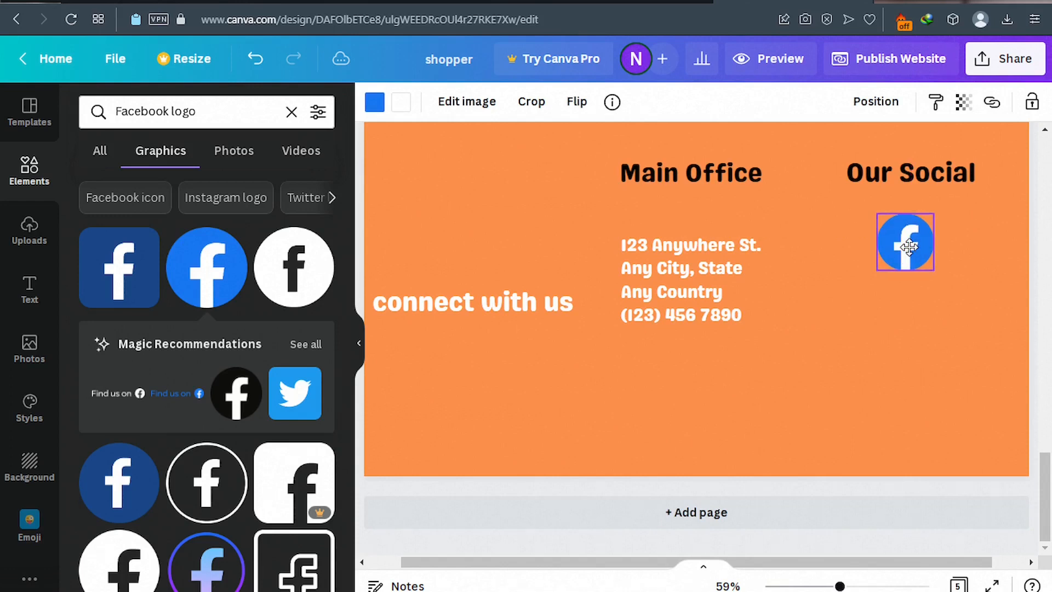
# Search elements for 'twitter logo' and add the blue circular Twitter logo.
pyautogui.click(167, 111)
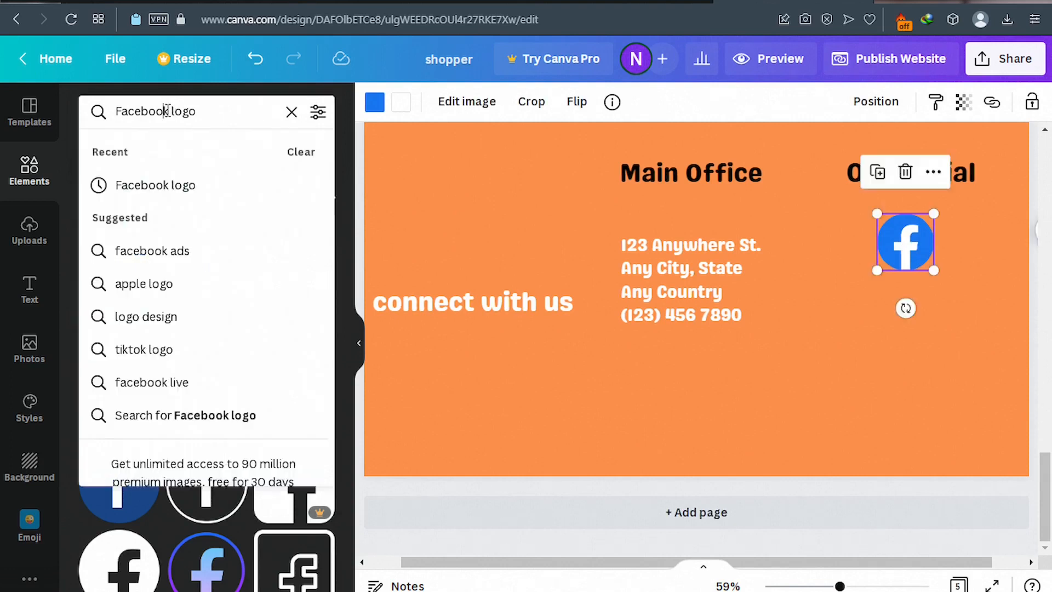
pyautogui.press('Return')
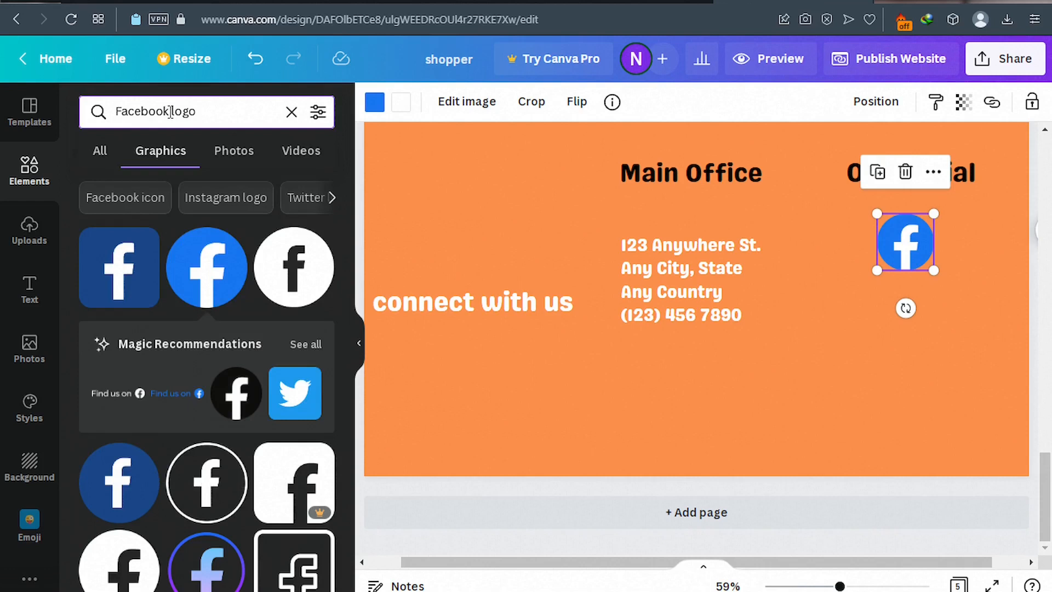
pyautogui.moveTo(171, 111); pyautogui.dragTo(113, 110)
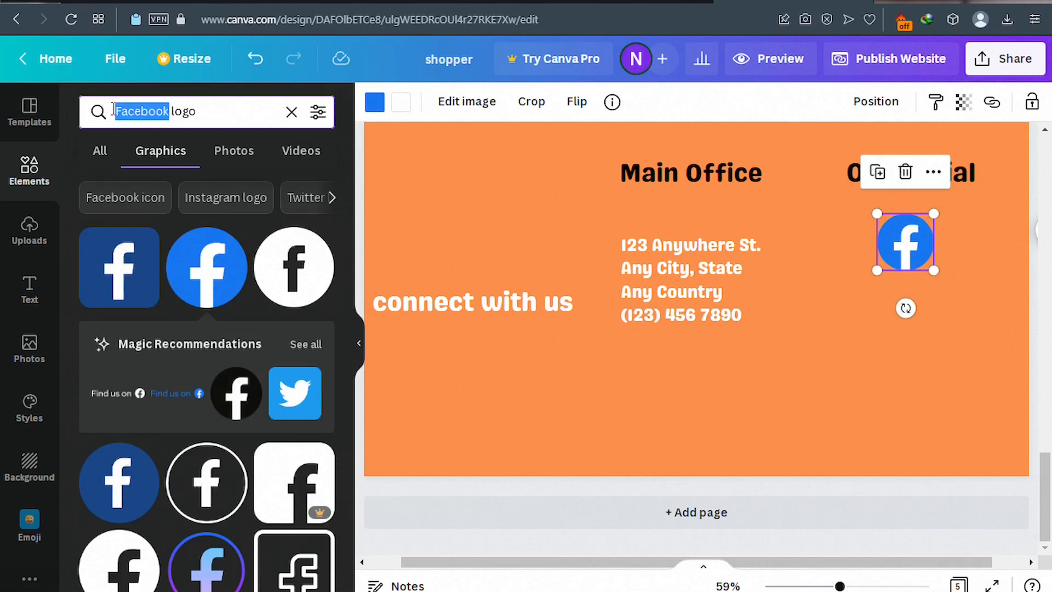
pyautogui.press('BackSpace')
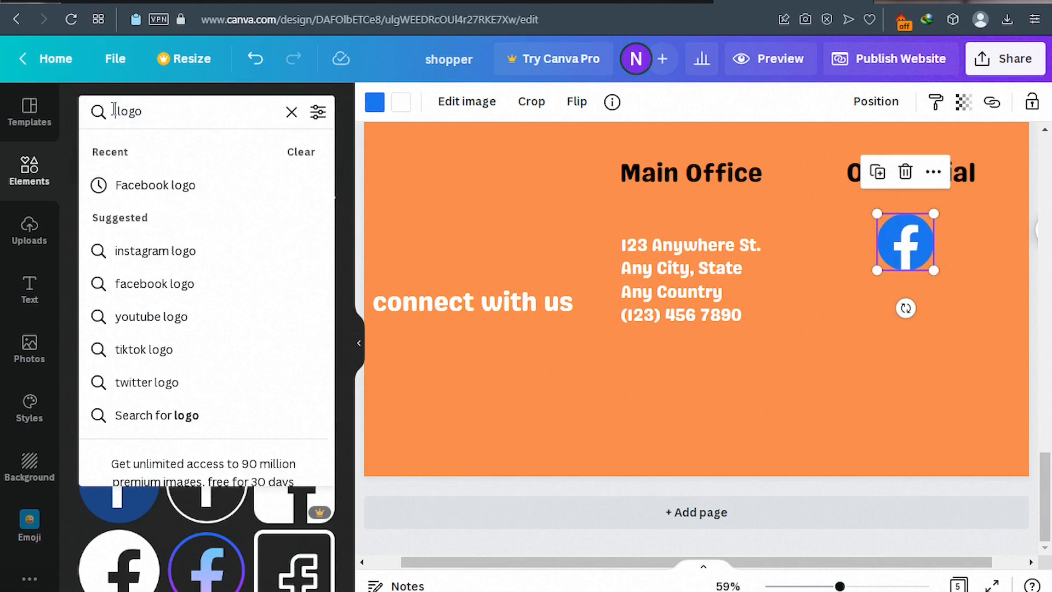
pyautogui.write('twitter')
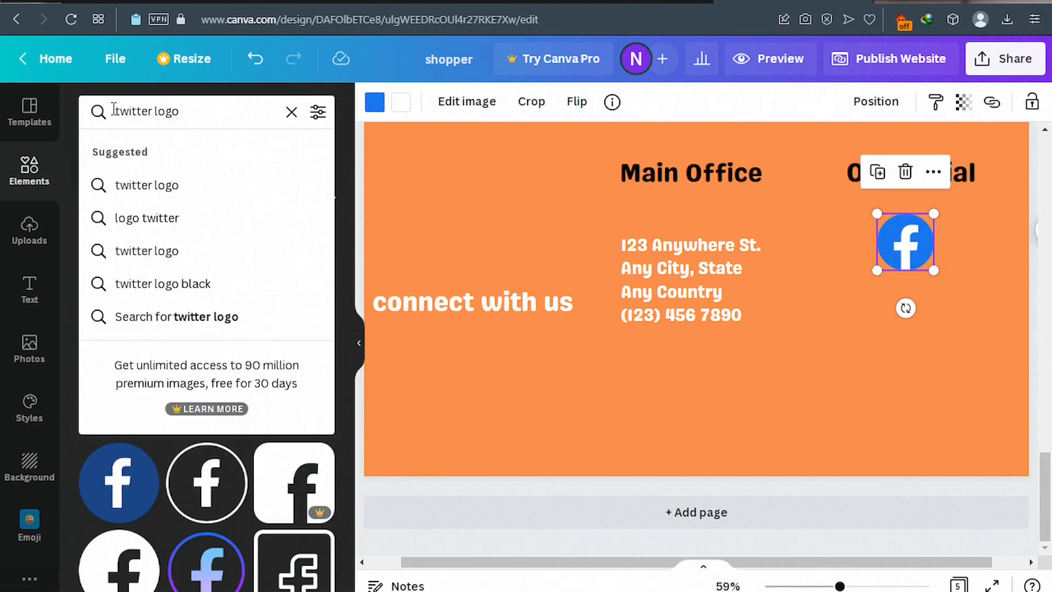
pyautogui.click(147, 187)
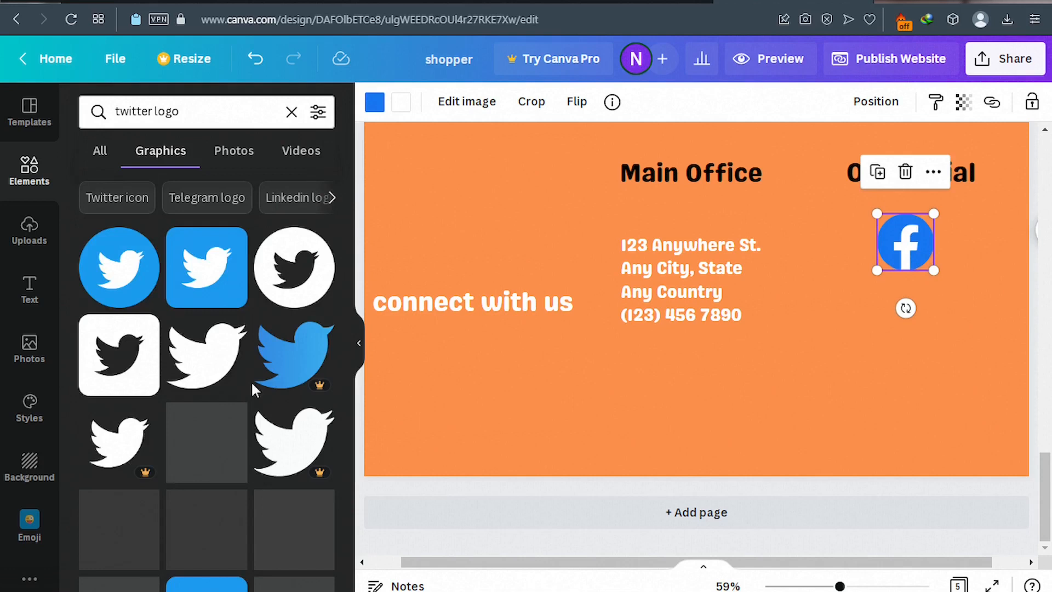
pyautogui.click(123, 293)
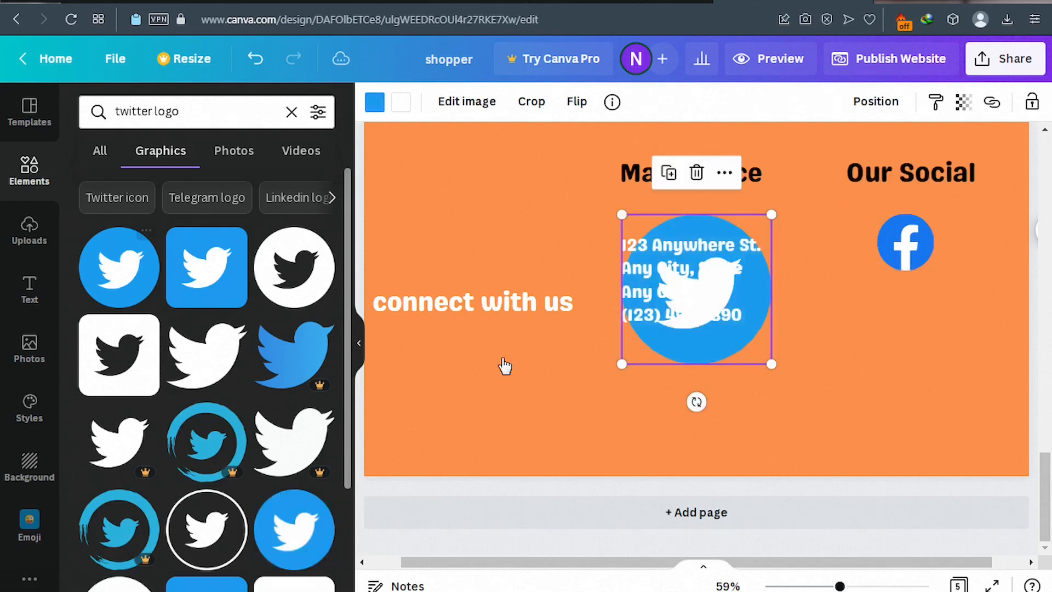
# Shrink the Twitter icon and stack it under the Facebook icon, resized to 73×73.
pyautogui.moveTo(685, 317); pyautogui.dragTo(895, 366)
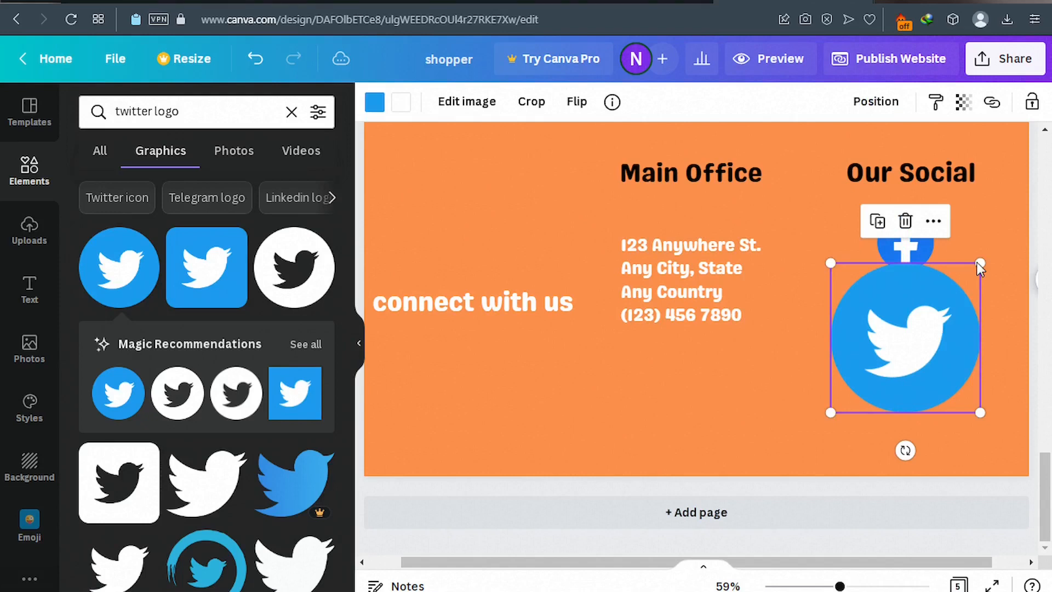
pyautogui.moveTo(981, 267); pyautogui.dragTo(889, 354)
pyautogui.moveTo(856, 388); pyautogui.dragTo(909, 305)
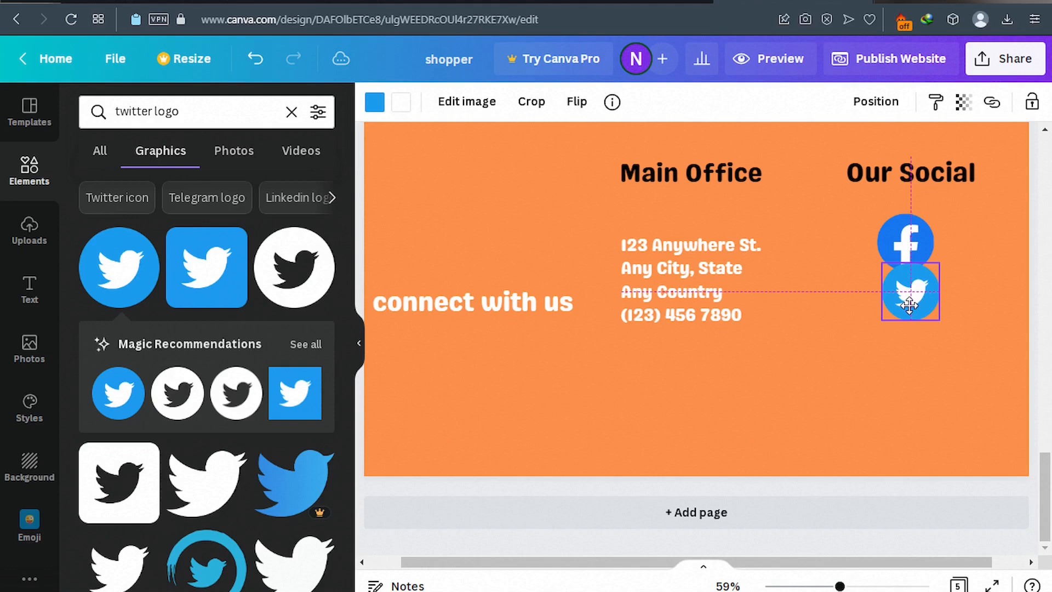
pyautogui.moveTo(909, 305); pyautogui.dragTo(902, 337)
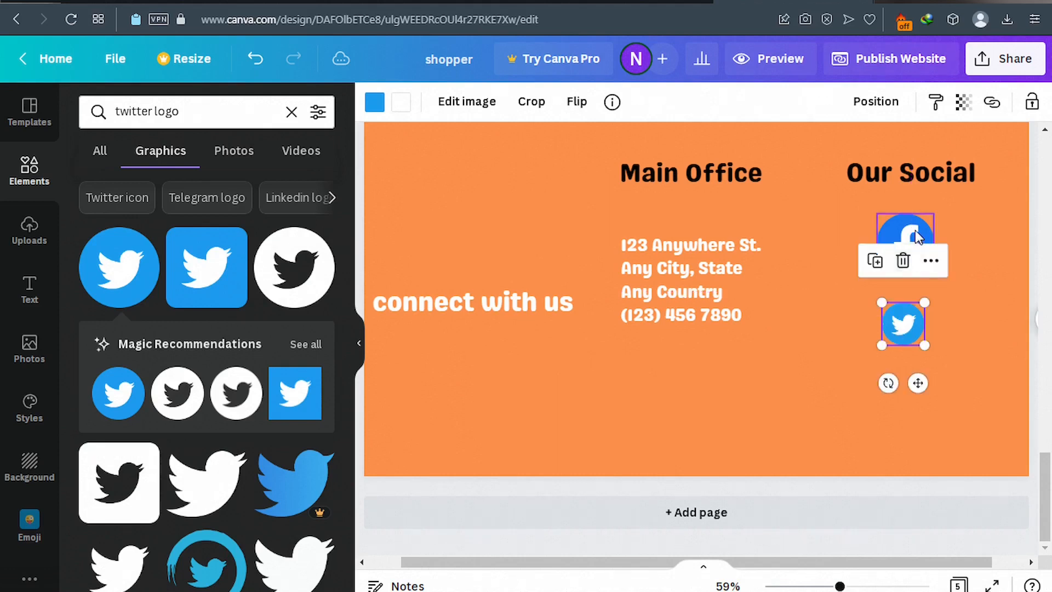
pyautogui.click(918, 236)
pyautogui.moveTo(933, 213); pyautogui.dragTo(919, 239)
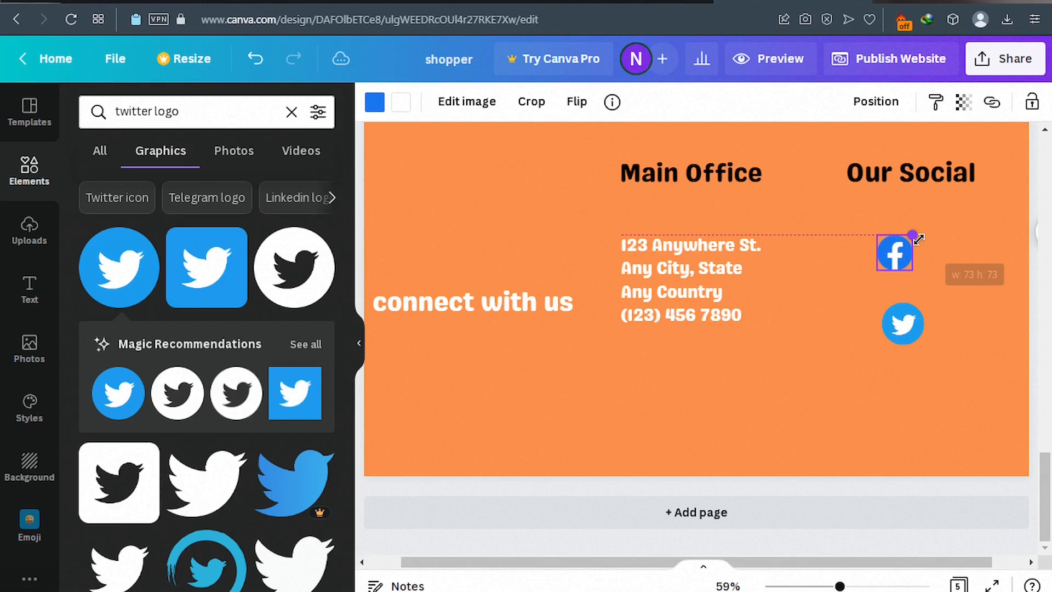
pyautogui.moveTo(918, 239); pyautogui.dragTo(916, 241)
pyautogui.moveTo(905, 326); pyautogui.dragTo(899, 301)
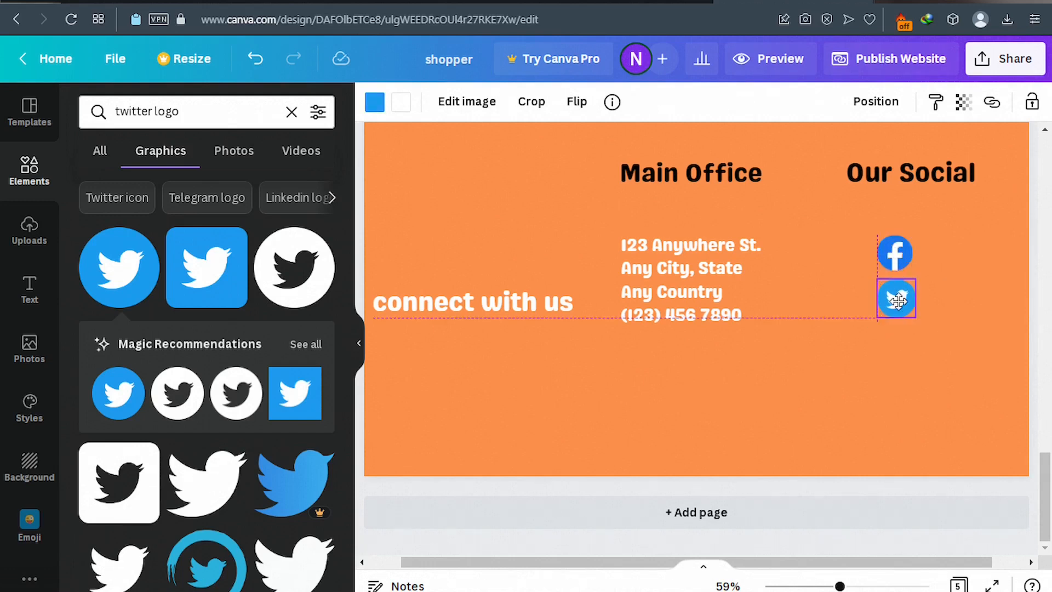
pyautogui.moveTo(899, 300); pyautogui.dragTo(899, 301)
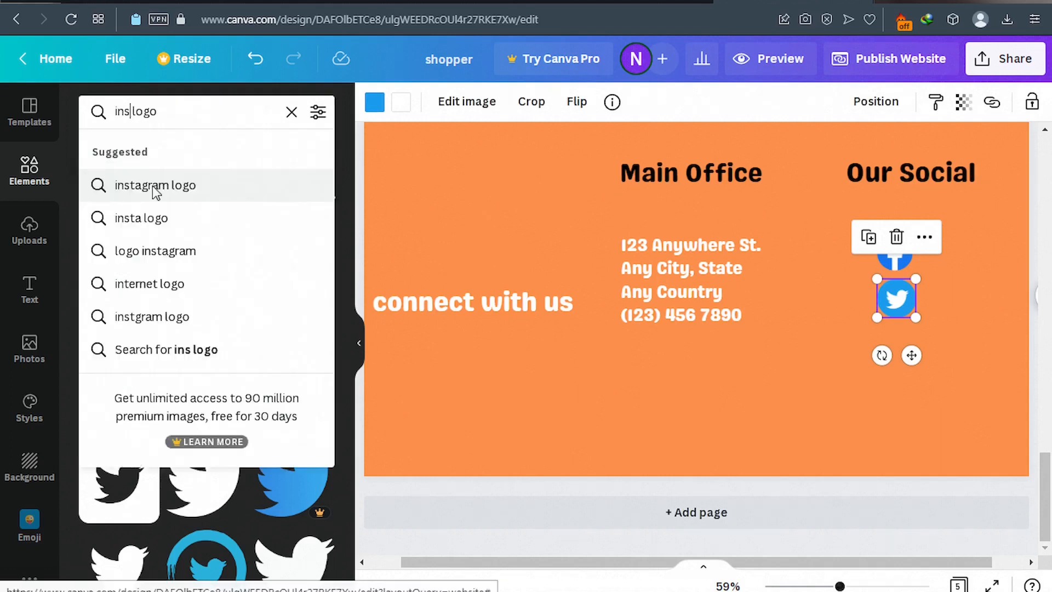
pyautogui.click(153, 186)
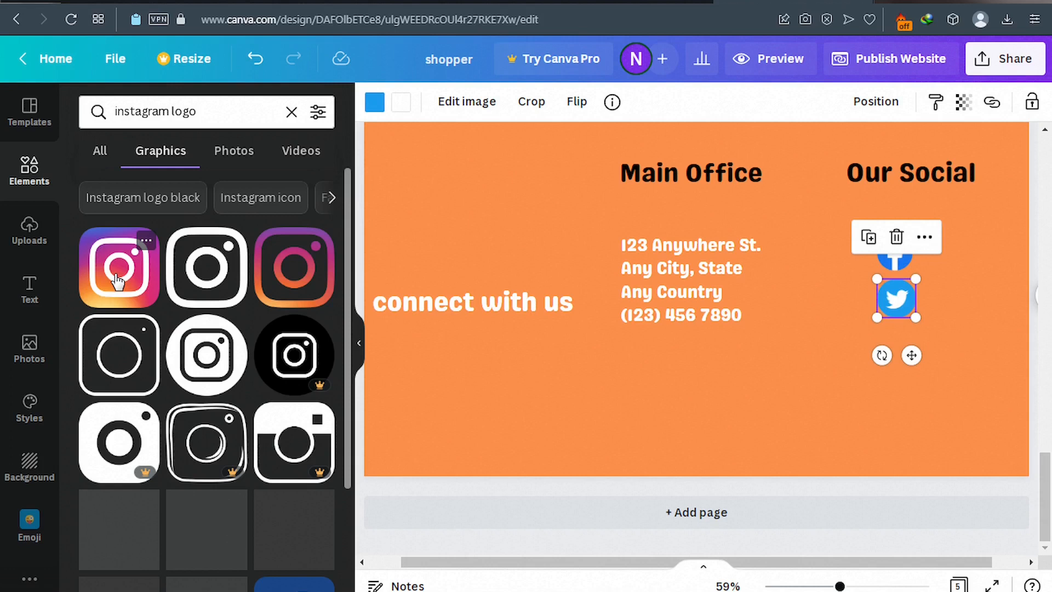
# Add the Instagram logo at 80×80 and align it under the Twitter icon.
pyautogui.moveTo(118, 282); pyautogui.dragTo(924, 414)
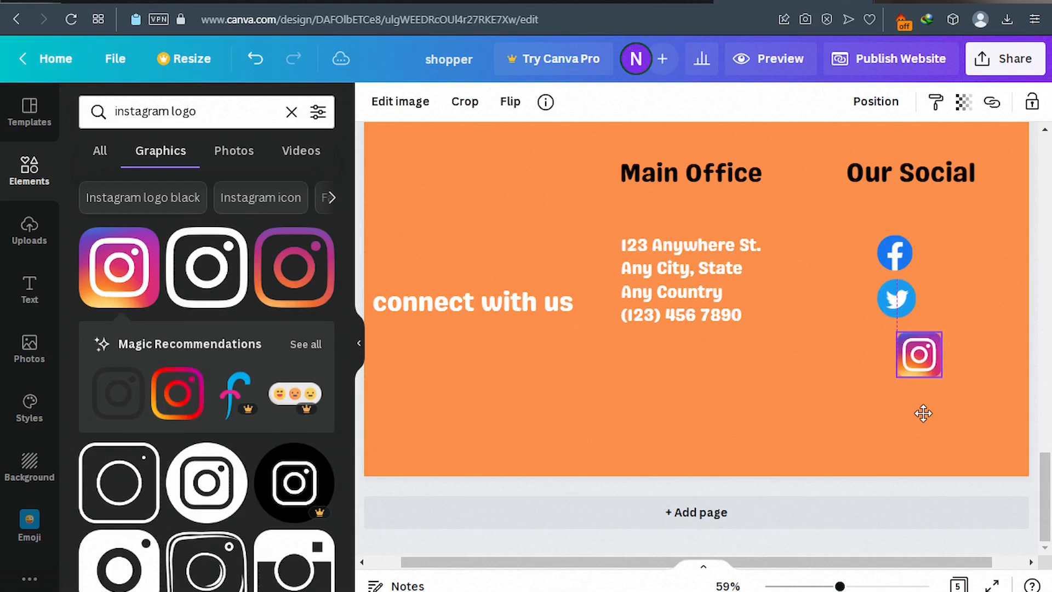
pyautogui.moveTo(924, 414); pyautogui.dragTo(903, 409)
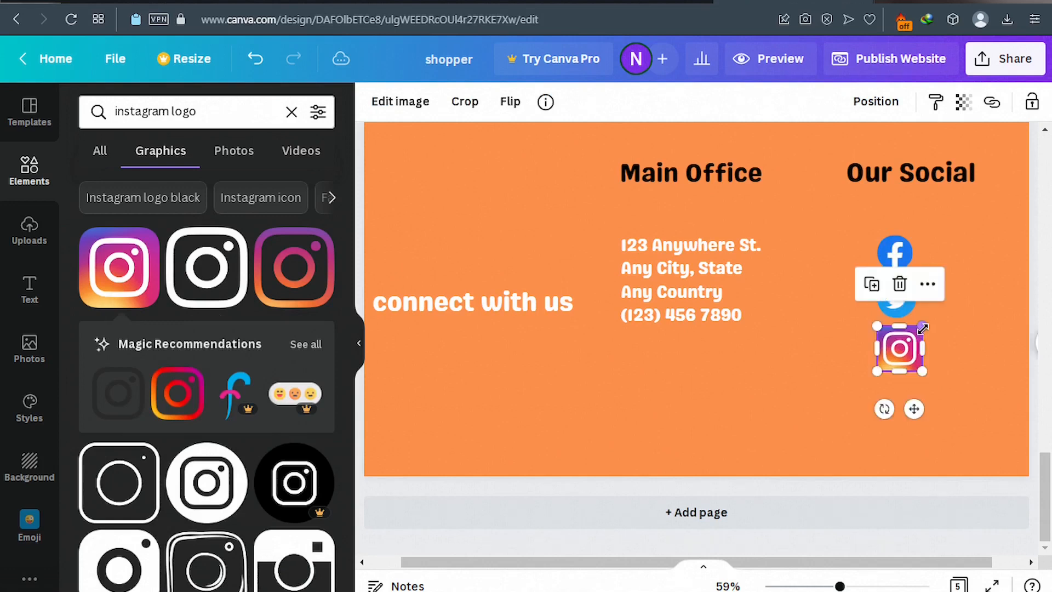
pyautogui.moveTo(922, 328); pyautogui.dragTo(915, 336)
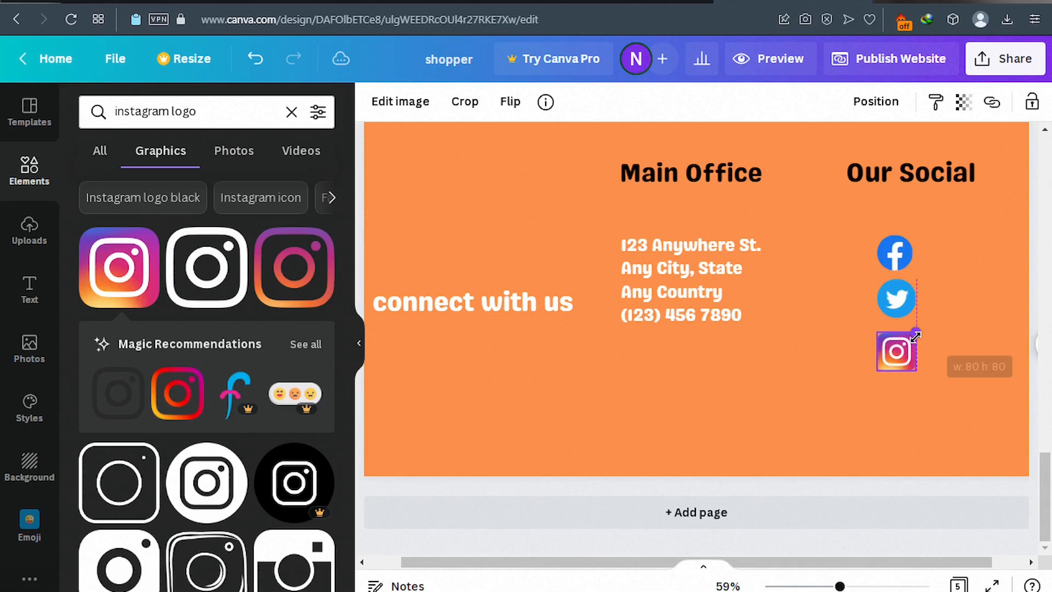
pyautogui.moveTo(900, 354); pyautogui.dragTo(902, 346)
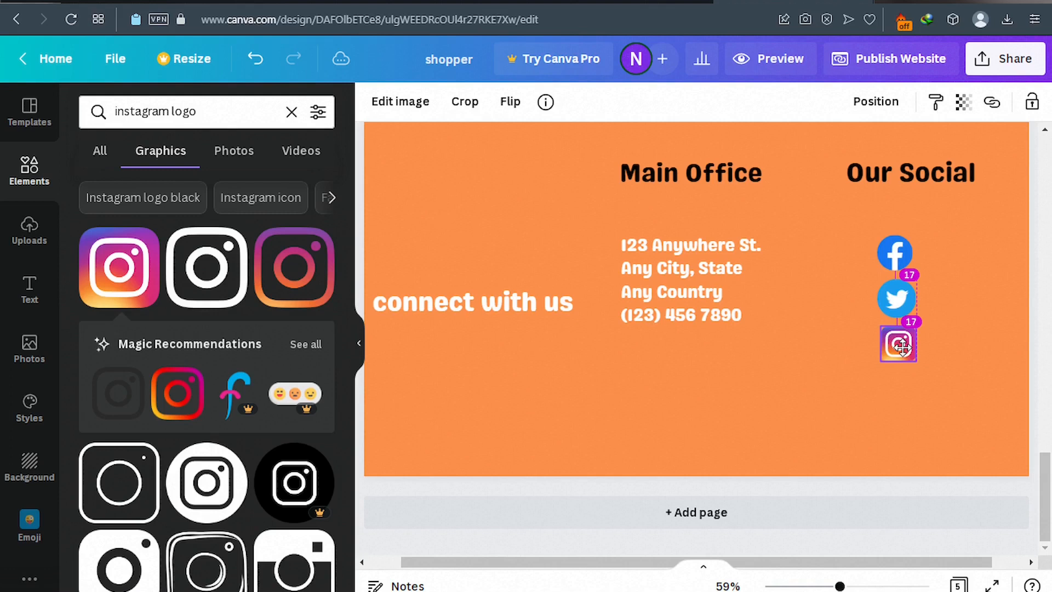
pyautogui.moveTo(901, 345); pyautogui.dragTo(897, 344)
pyautogui.click(811, 393)
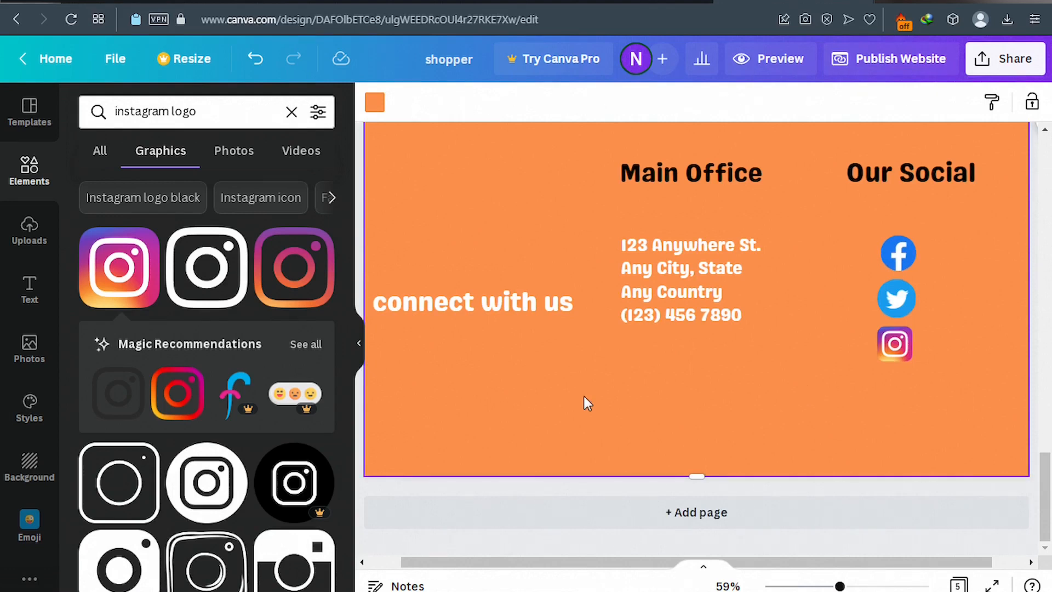
# Link the icons to facebook.com/yourprofile, twitter.com/linkhere and instagram.com/linkhere.
pyautogui.click(898, 251)
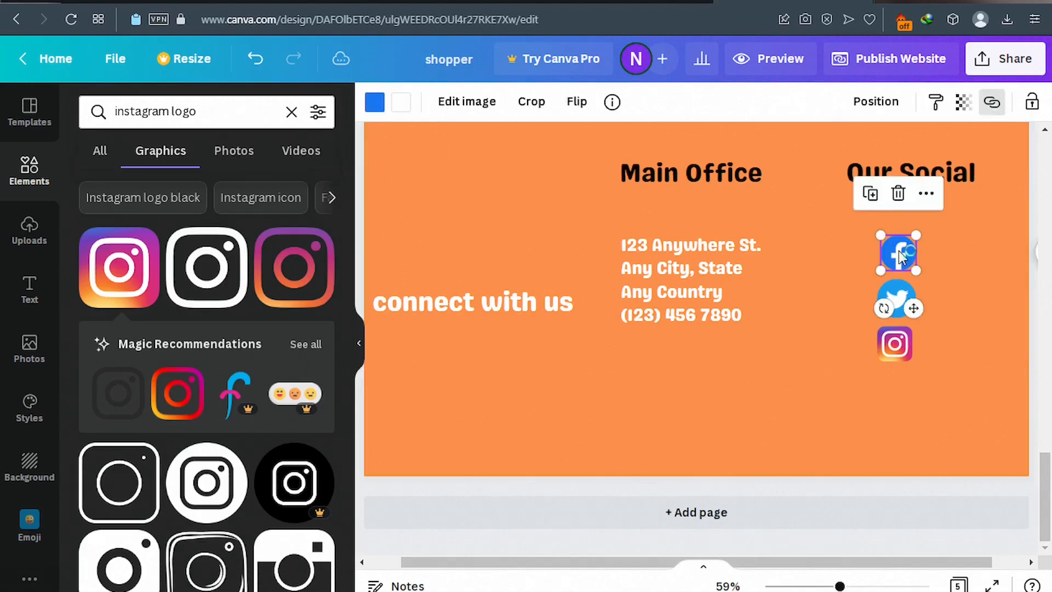
pyautogui.click(991, 103)
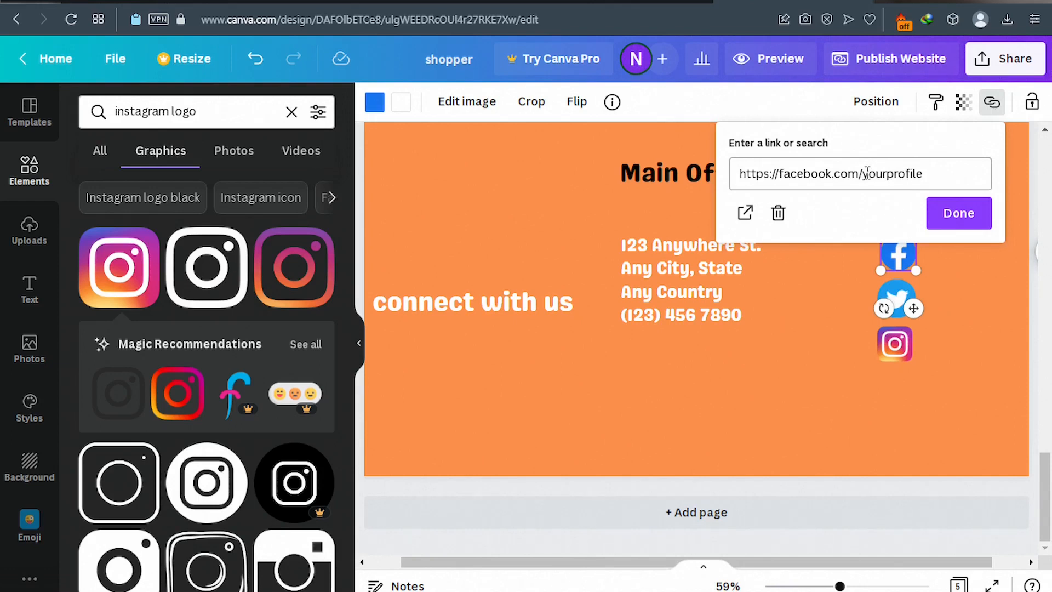
pyautogui.click(868, 173)
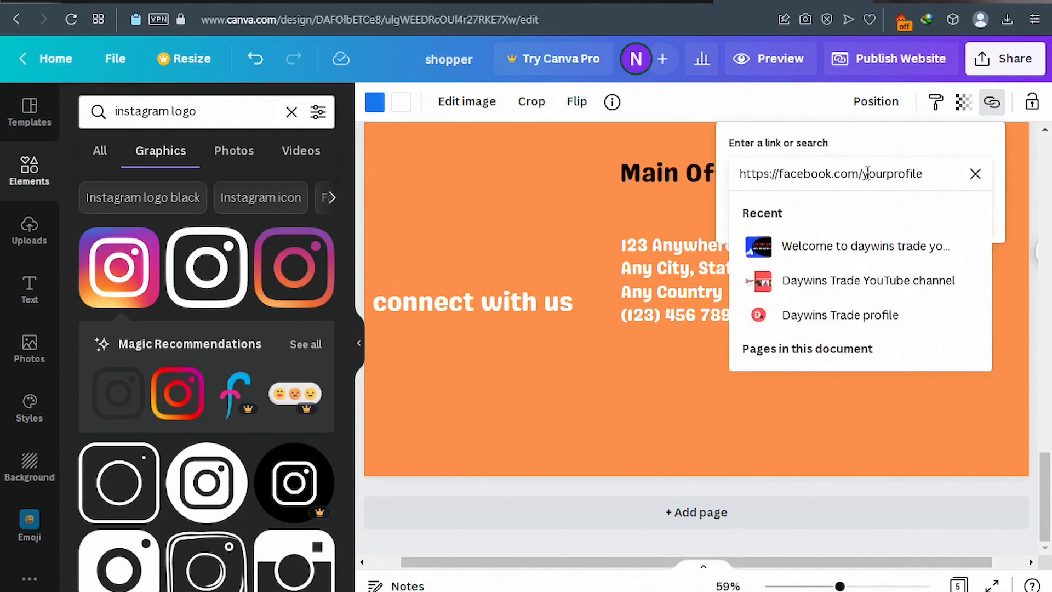
pyautogui.click(939, 175)
pyautogui.press('Return')
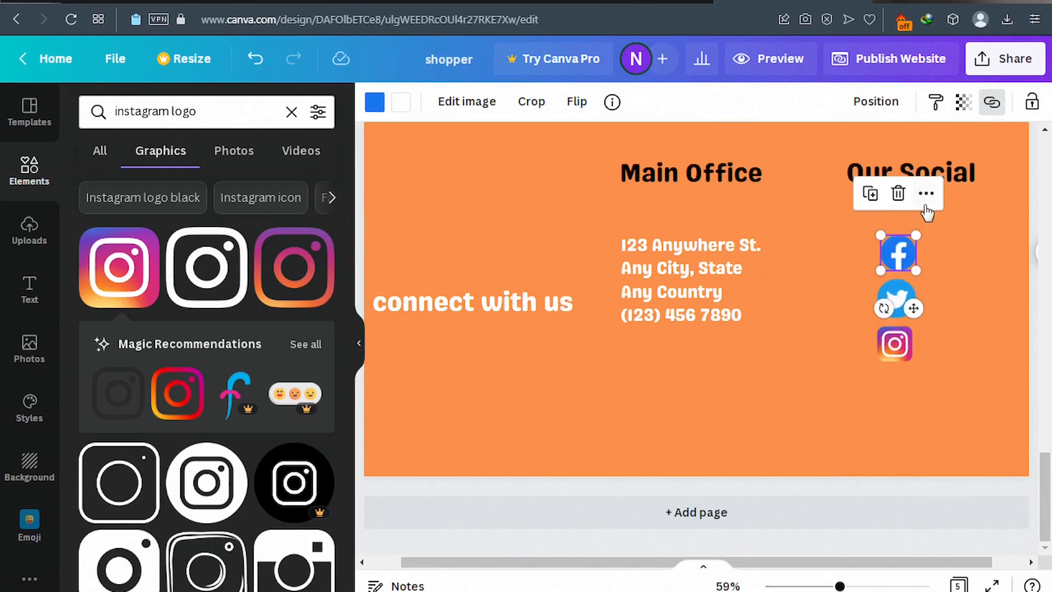
pyautogui.click(900, 301)
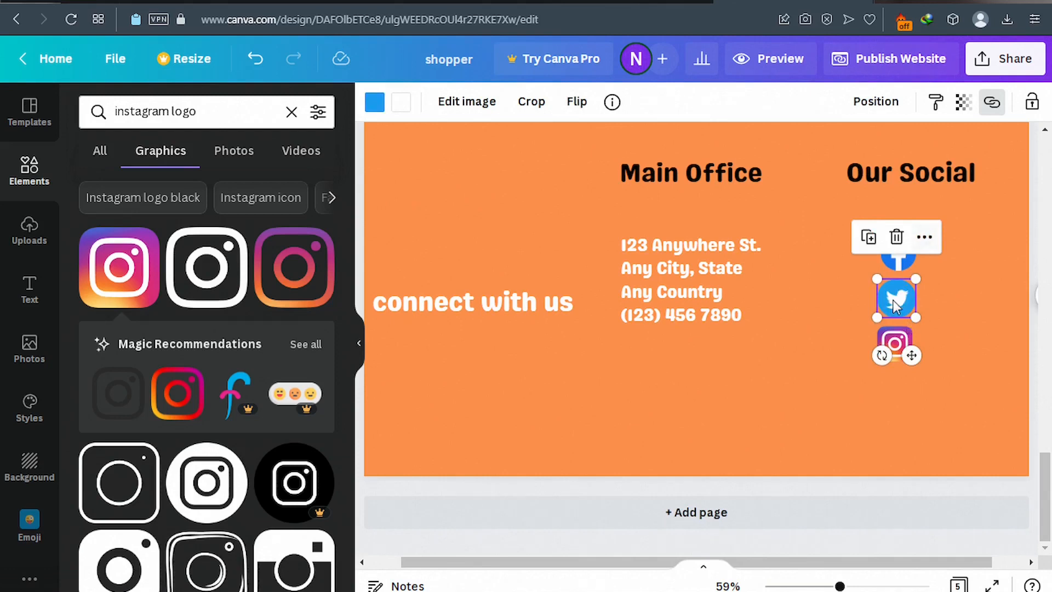
pyautogui.click(989, 110)
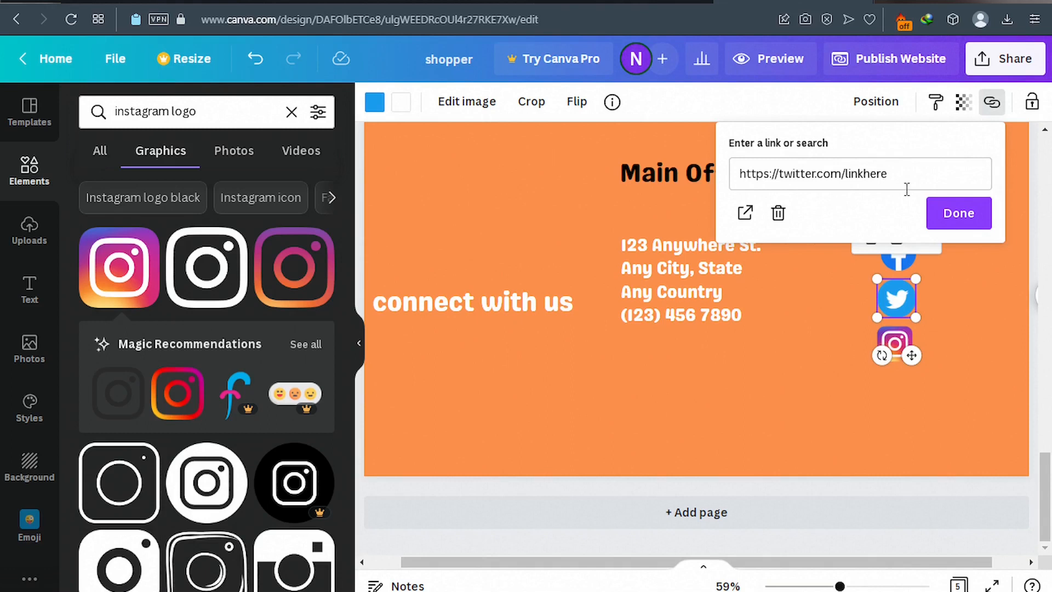
pyautogui.click(952, 219)
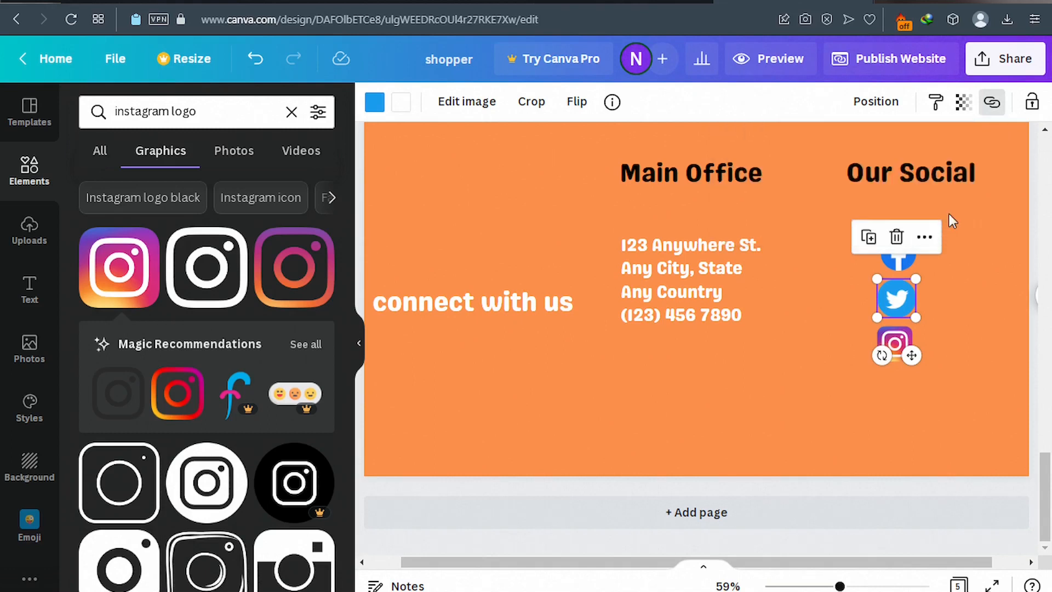
pyautogui.click(893, 344)
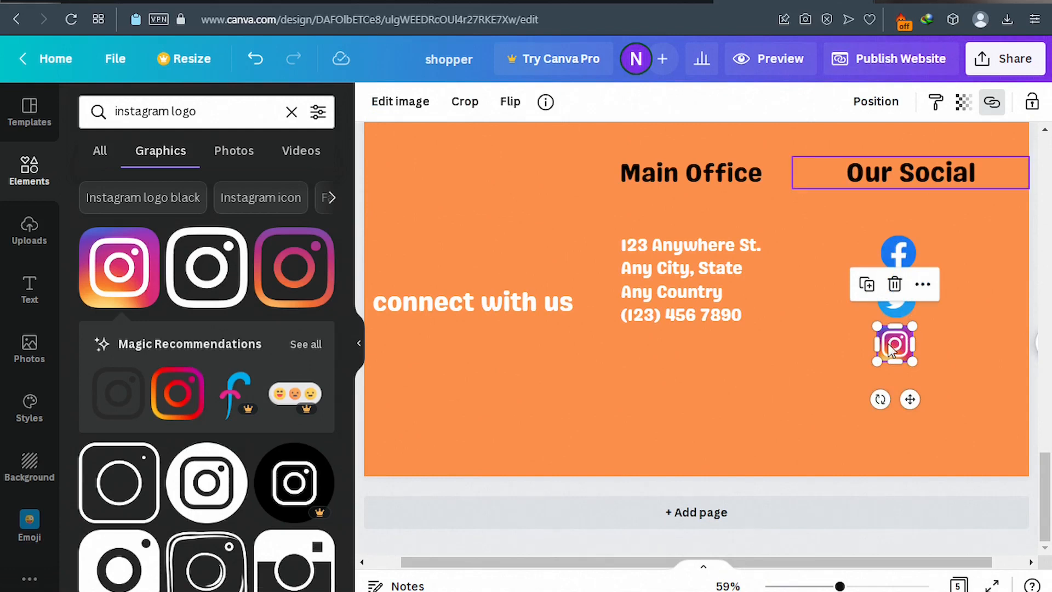
pyautogui.click(991, 104)
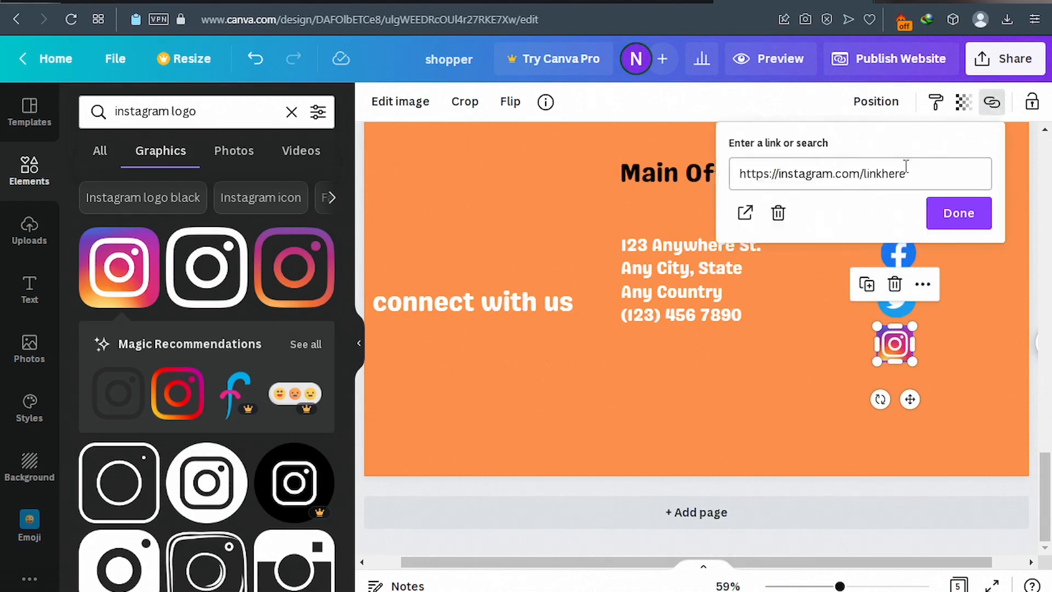
pyautogui.click(958, 214)
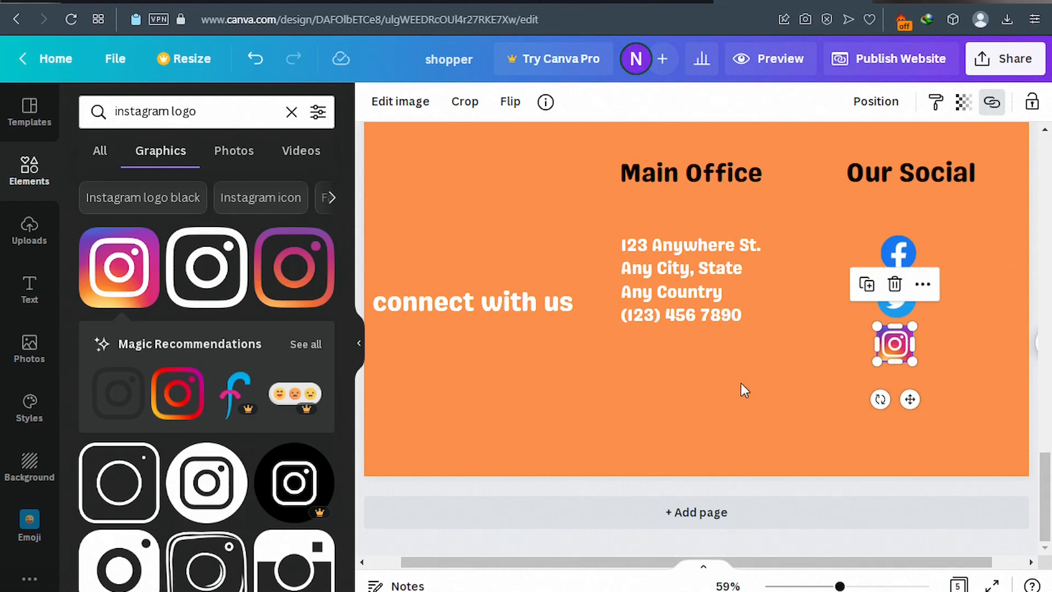
# Add a new subheading text box below the Main Office address.
pyautogui.click(30, 293)
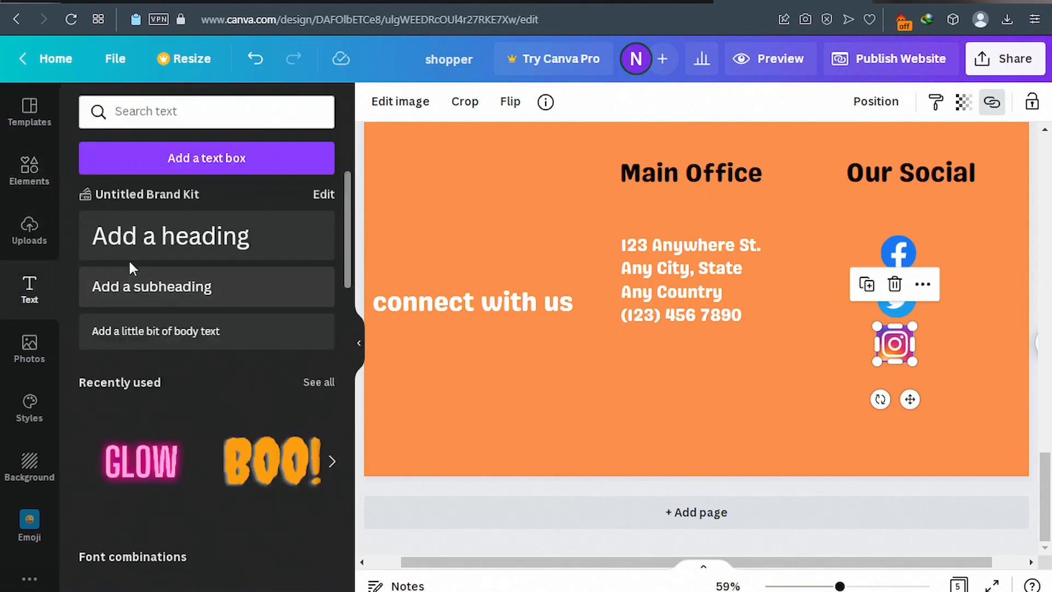
pyautogui.click(154, 293)
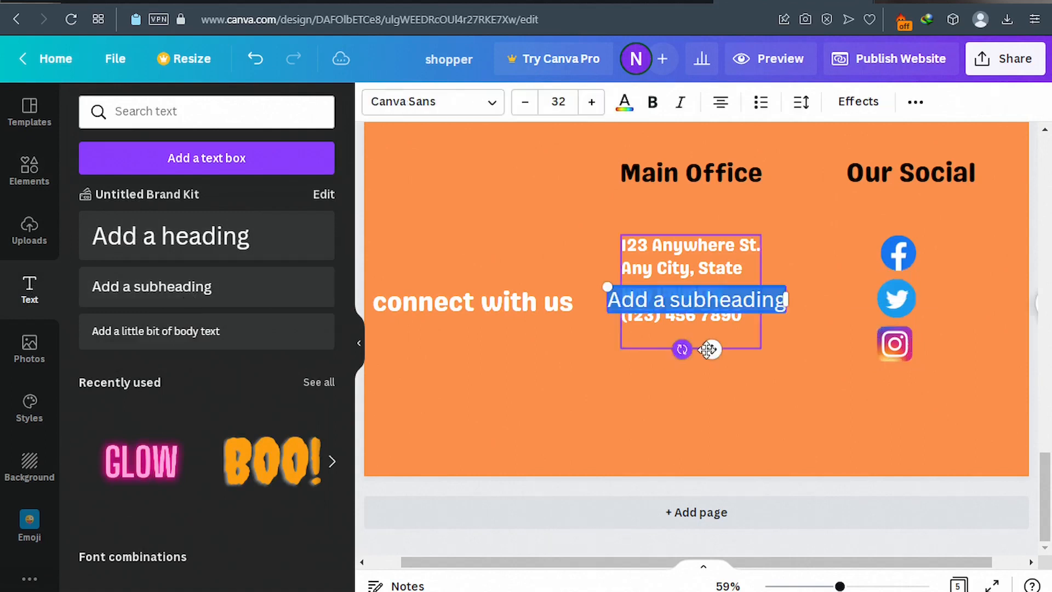
pyautogui.moveTo(710, 349); pyautogui.dragTo(709, 411)
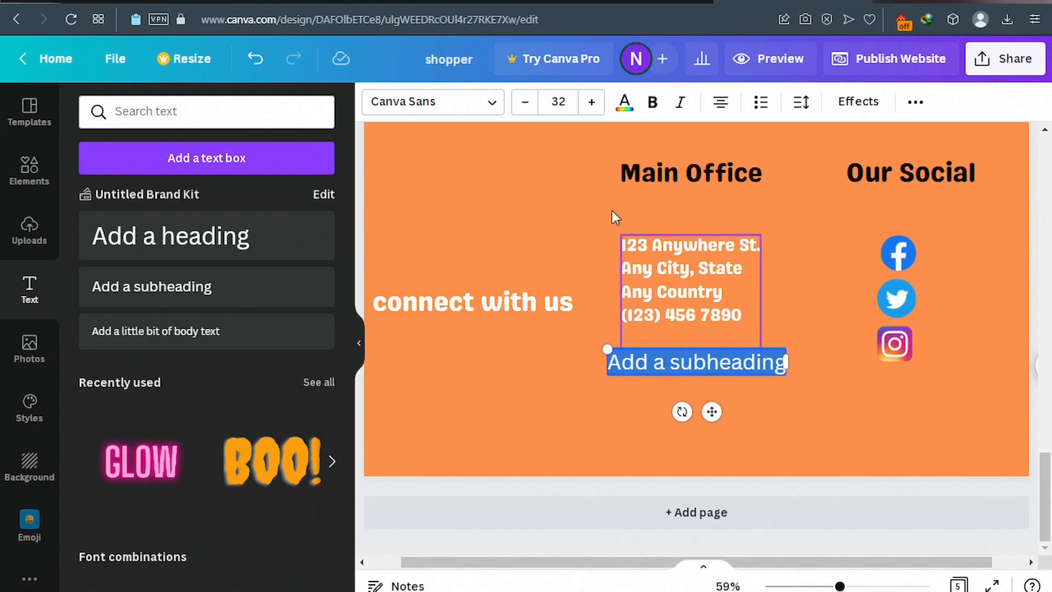
pyautogui.click(492, 107)
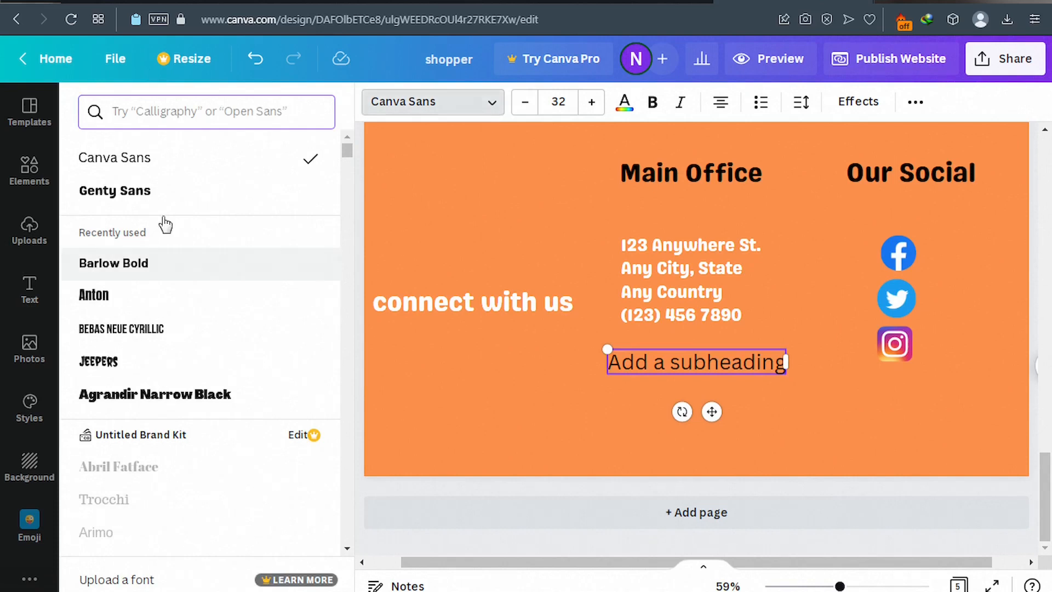
pyautogui.click(125, 192)
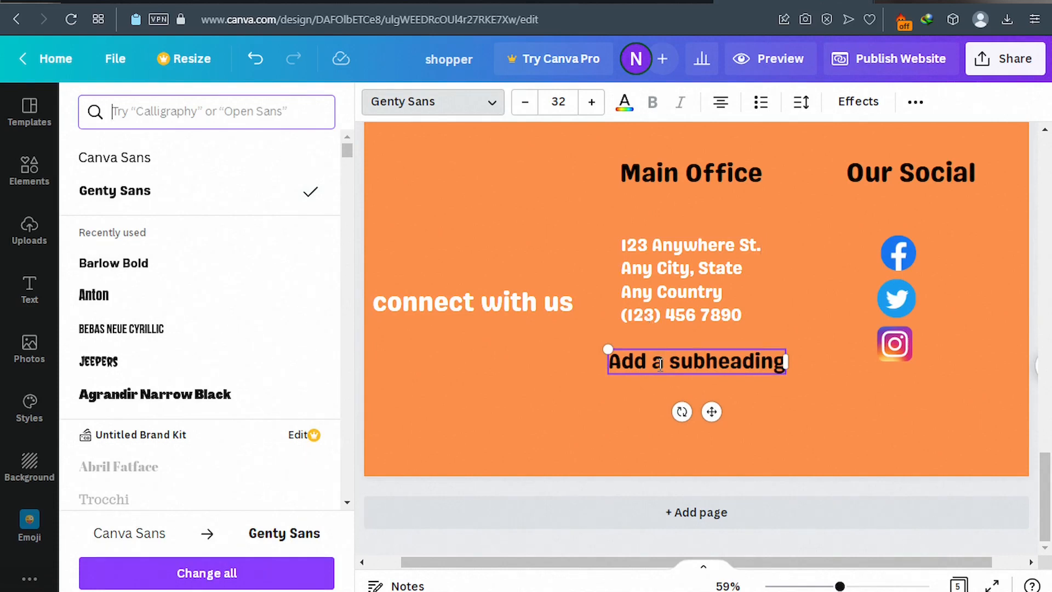
pyautogui.write('s')
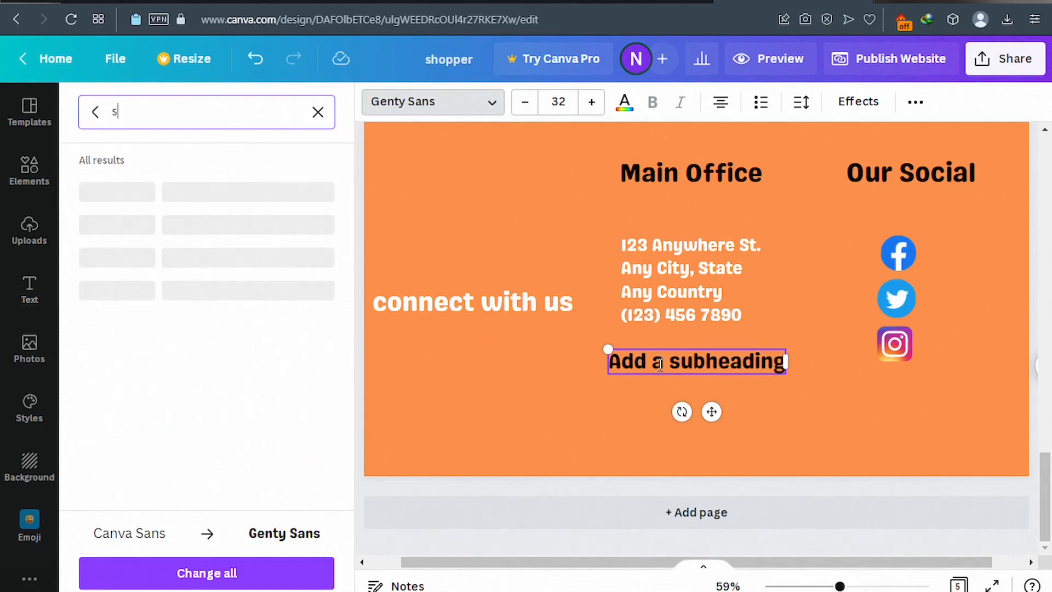
pyautogui.write('uup')
pyautogui.press('BackSpace')
pyautogui.press('BackSpace')
pyautogui.press('BackSpace')
pyautogui.press('BackSpace')
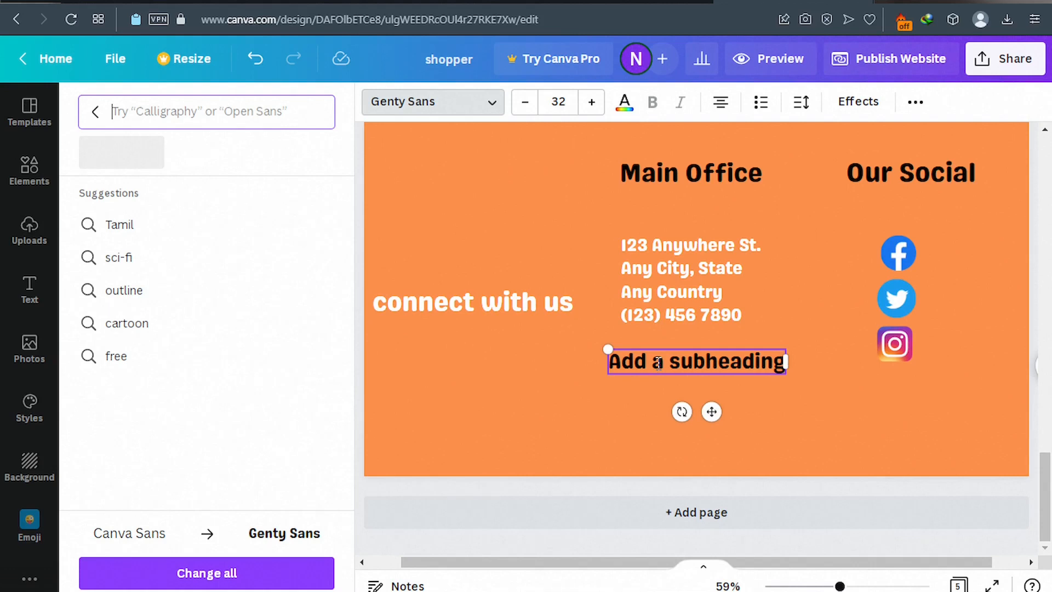
pyautogui.doubleClick(657, 362)
pyautogui.doubleClick(658, 361)
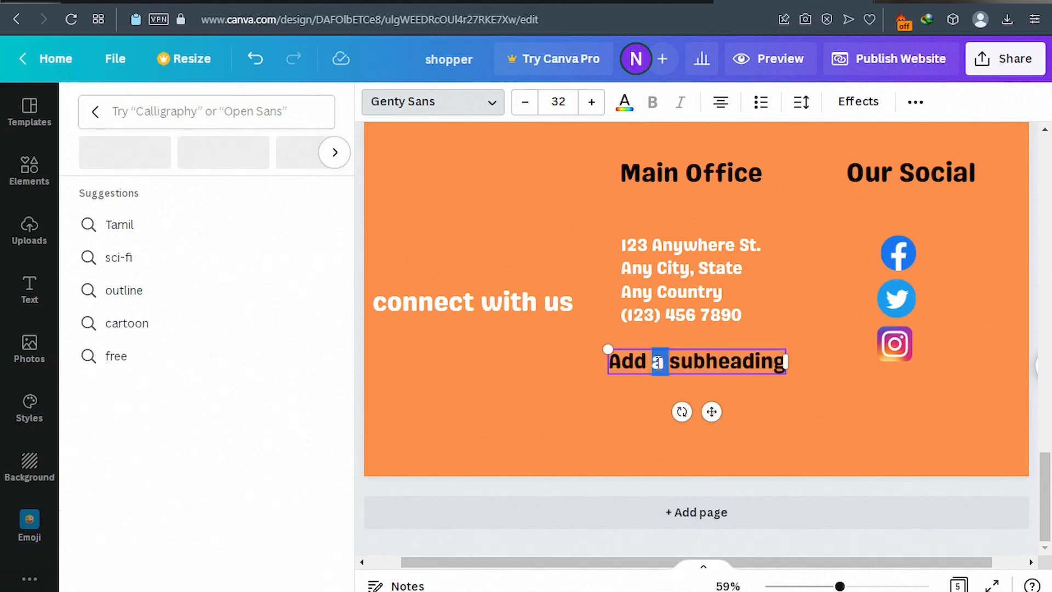
pyautogui.tripleClick(657, 362)
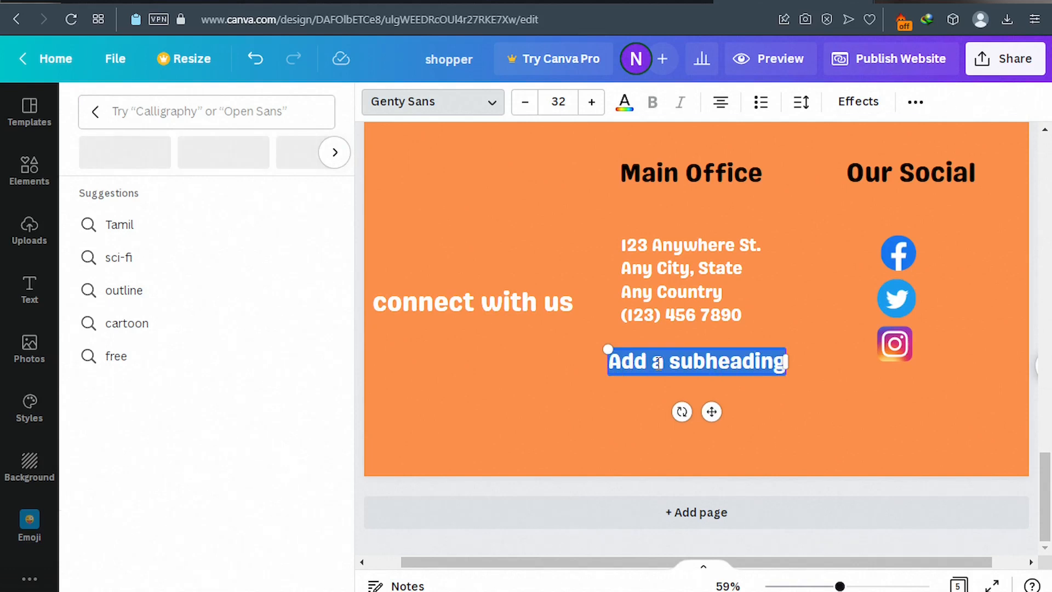
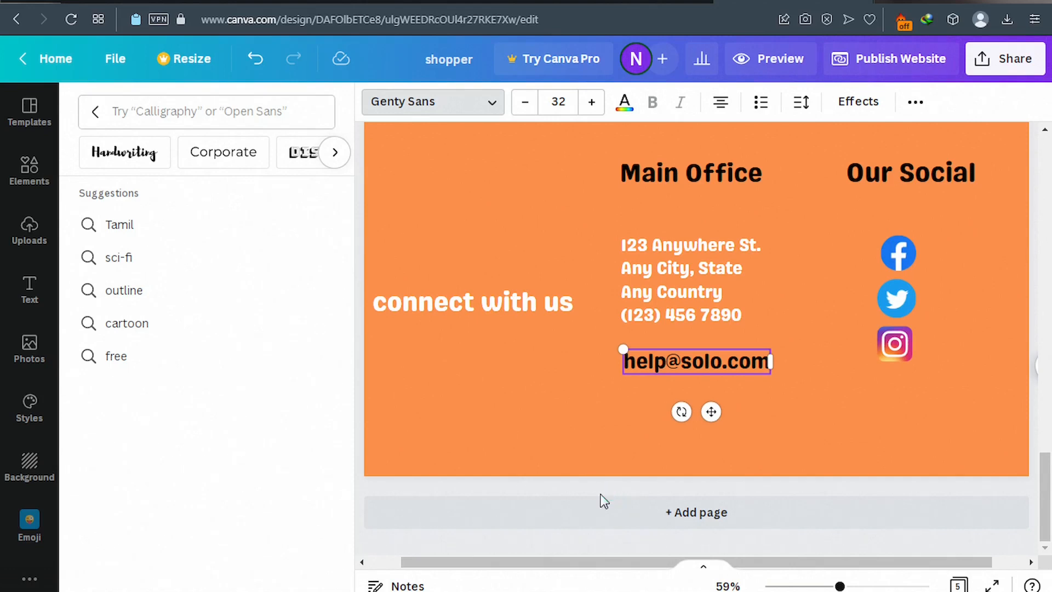
# Scroll up to the three phone product cards priced $2, $4 and $8.
pyautogui.scroll(10, 601, 438)
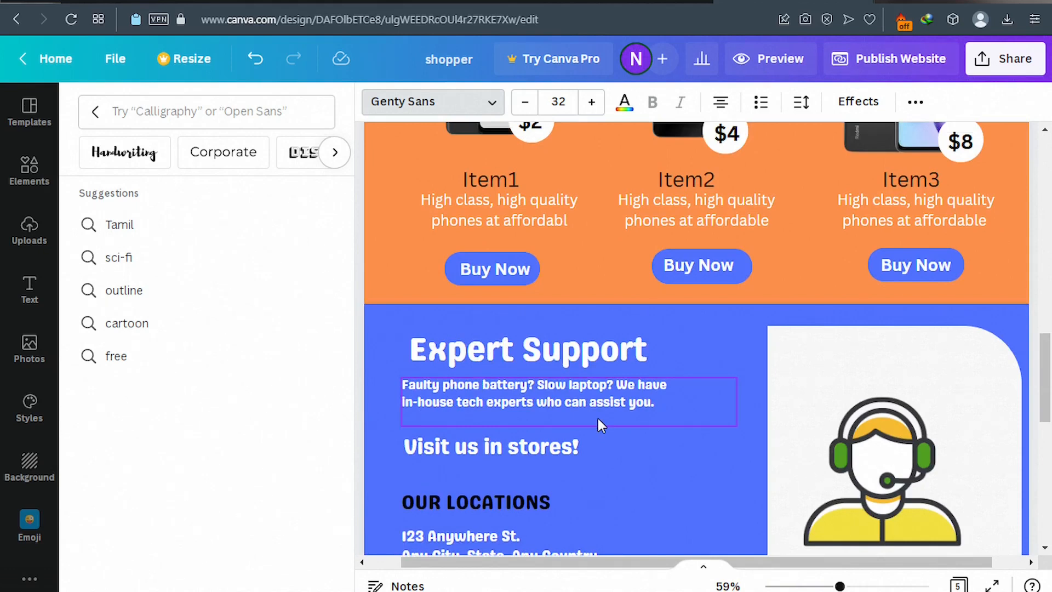
pyautogui.scroll(3, 593, 412)
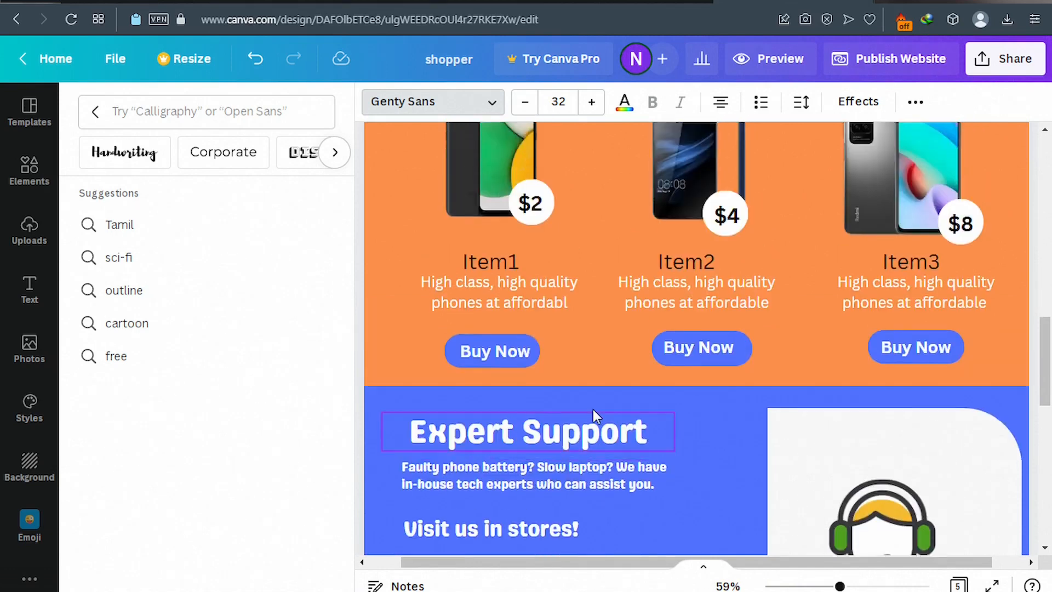
pyautogui.scroll(3, 592, 406)
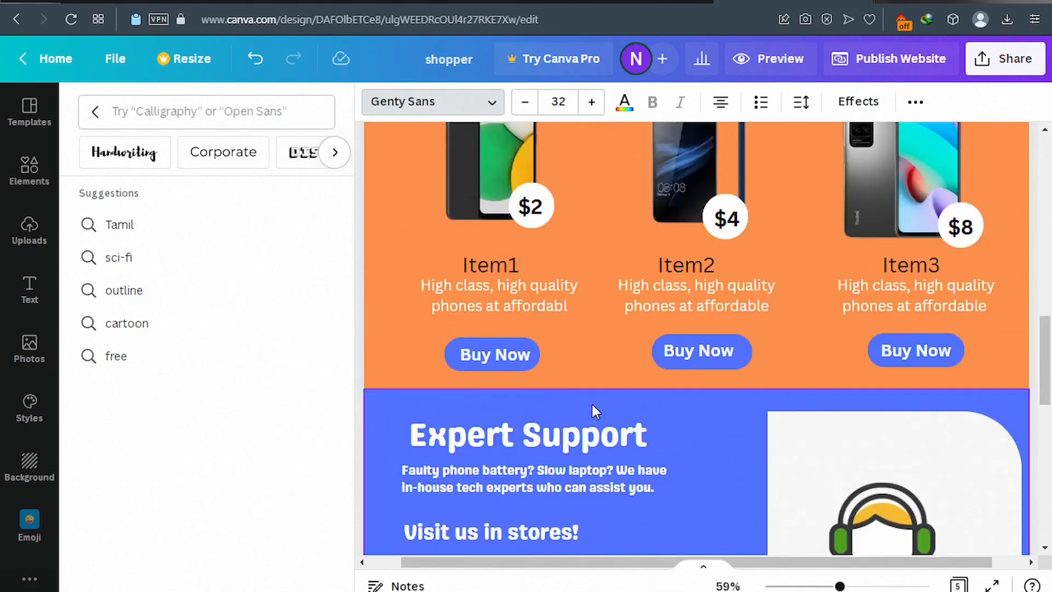
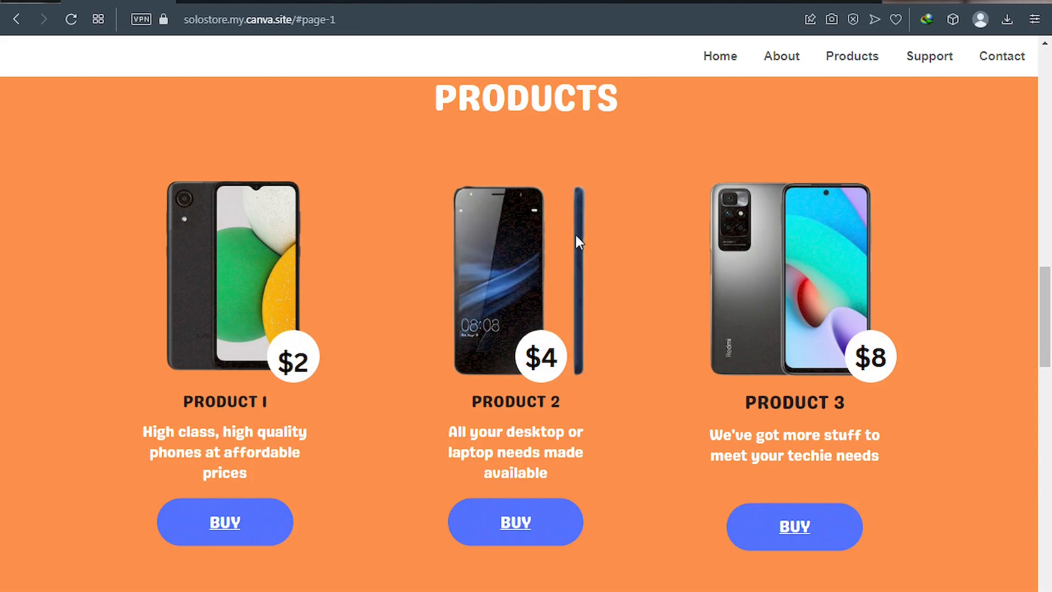
# Switch to the YouTube search results about creating a PayPal payment link.
pyautogui.click(689, 5)
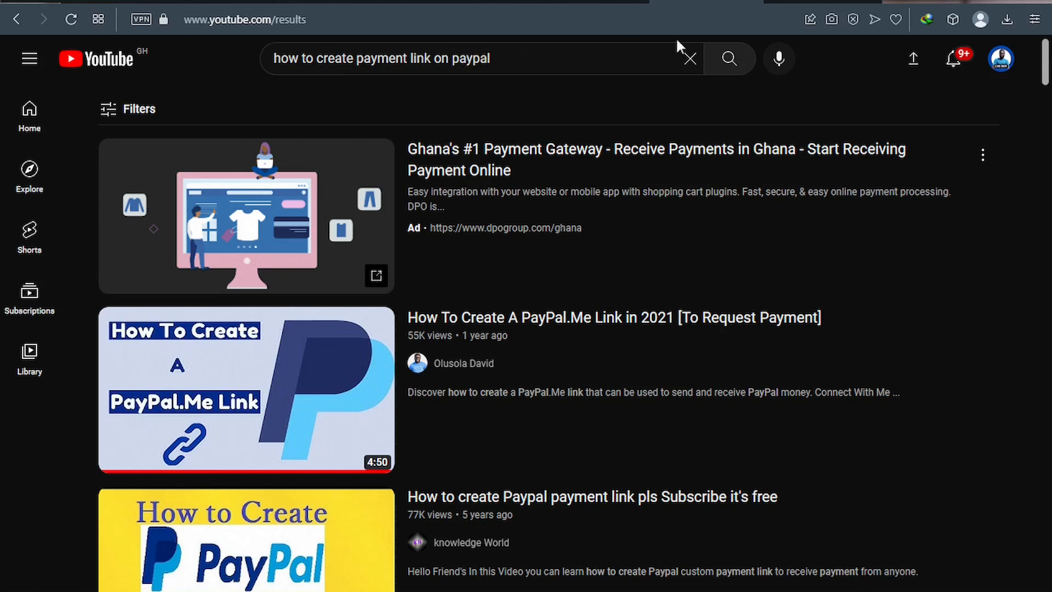
# Go to the Flutterwave Payment links page, which lists the Demo product link.
pyautogui.click(803, 1)
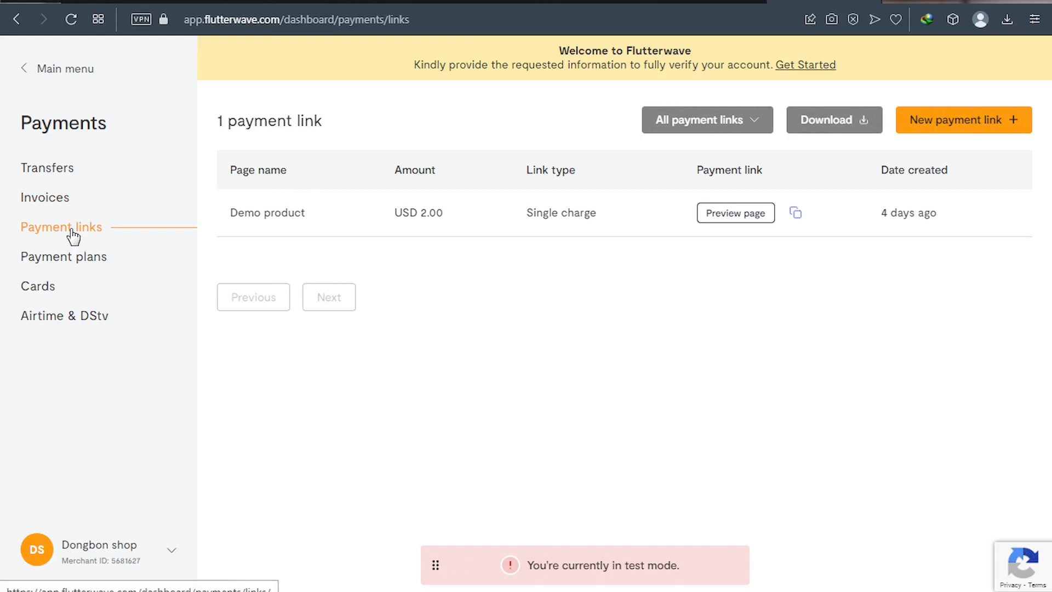
# Start a new single-charge Flutterwave payment link and bring up its blank form.
pyautogui.click(954, 130)
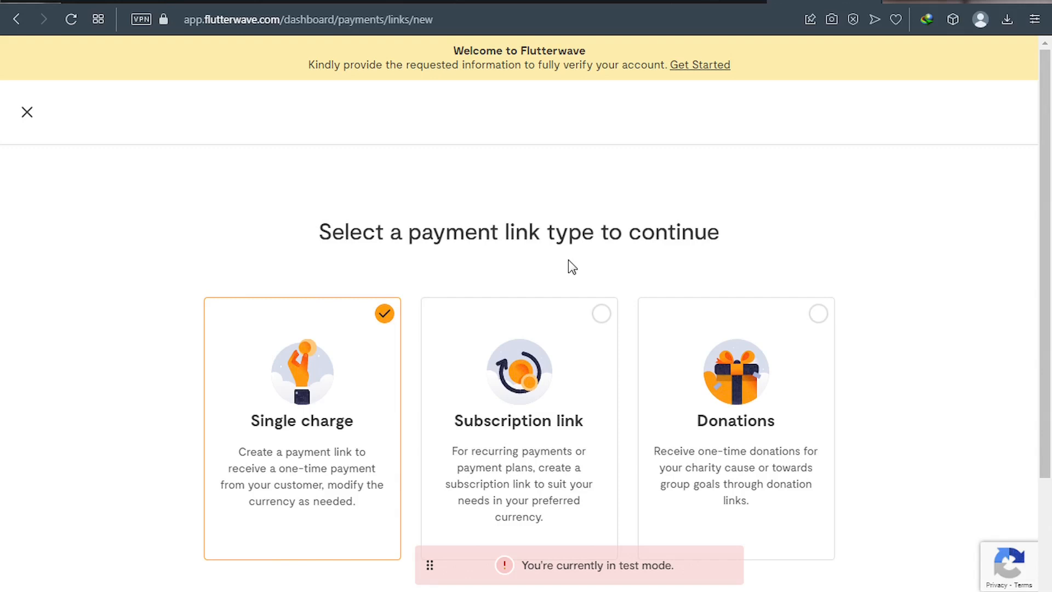
pyautogui.scroll(-2, 567, 260)
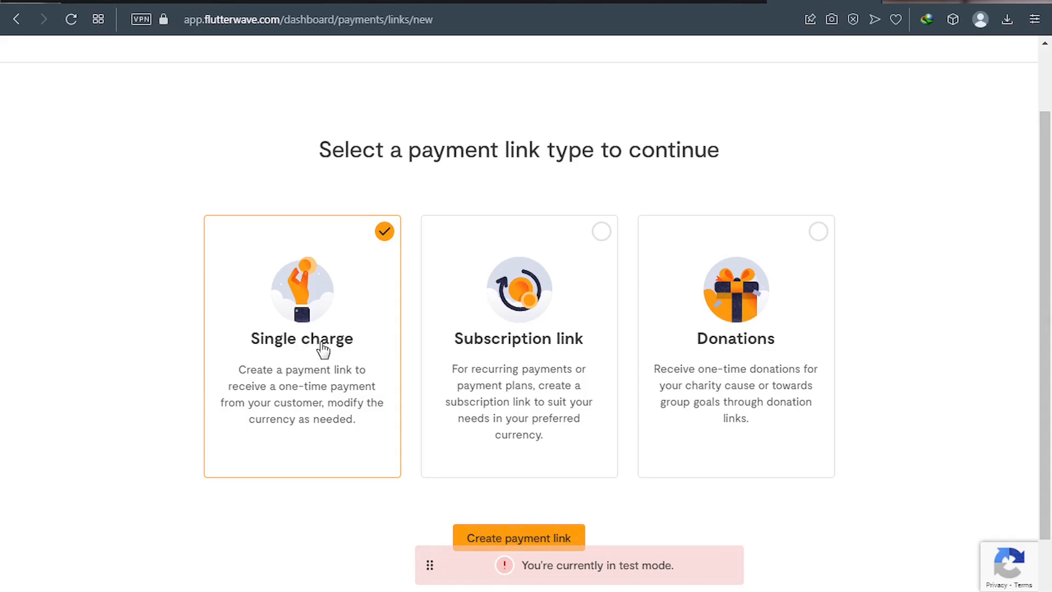
pyautogui.scroll(-1, 327, 362)
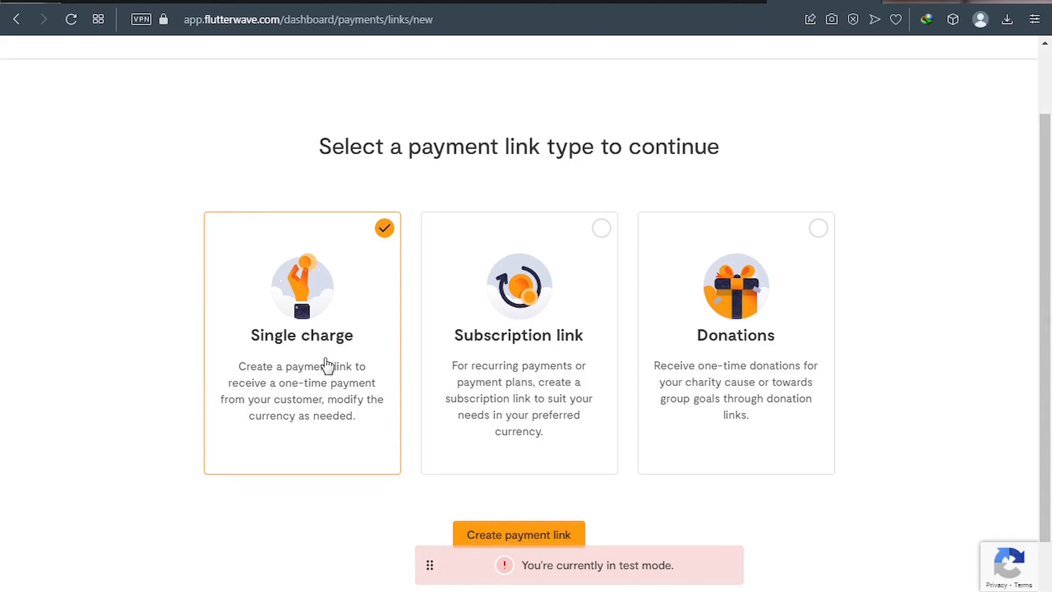
pyautogui.scroll(-2, 327, 365)
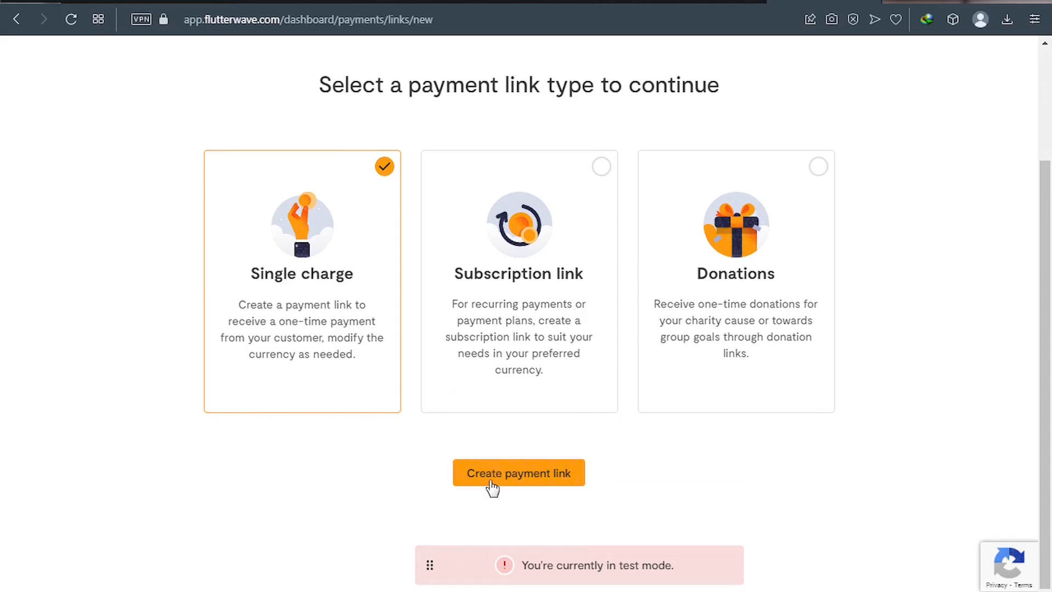
pyautogui.click(526, 479)
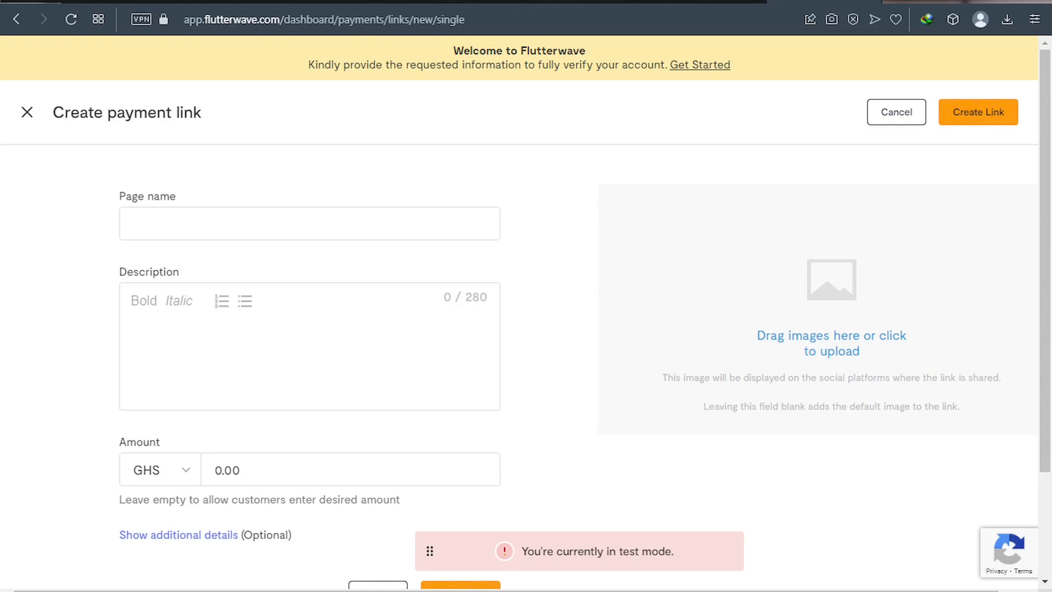
# Name the payment link item1, matching the first product in the Canva design.
pyautogui.click(582, 1)
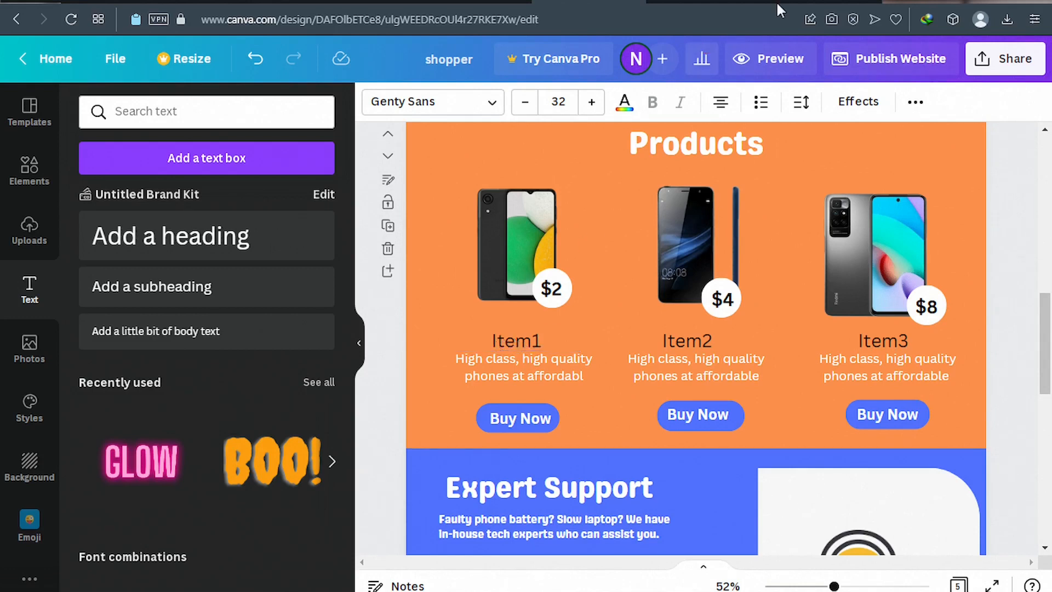
pyautogui.click(795, 3)
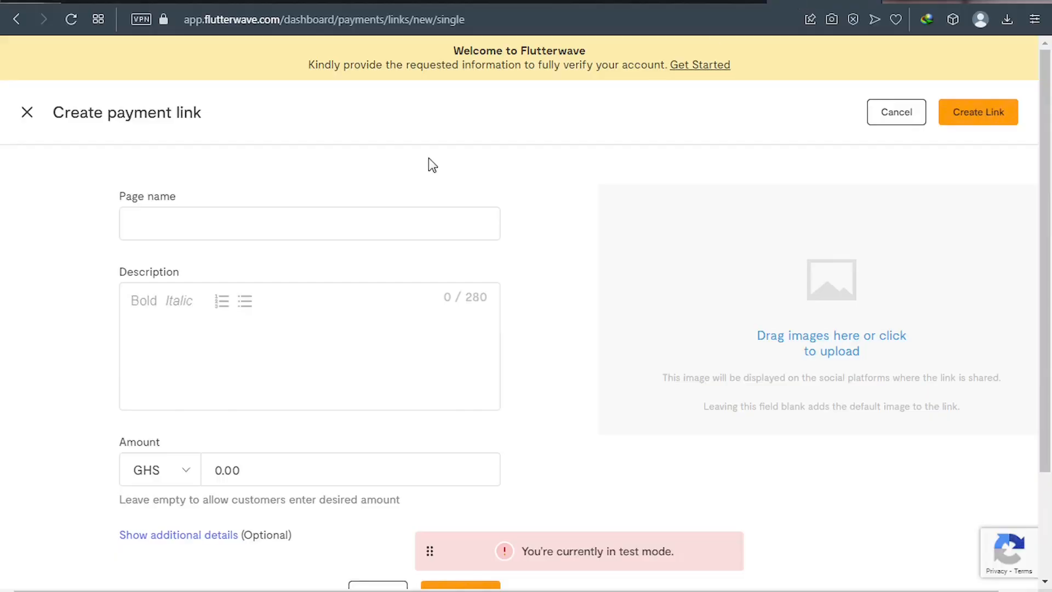
pyautogui.click(164, 229)
pyautogui.write('item1')
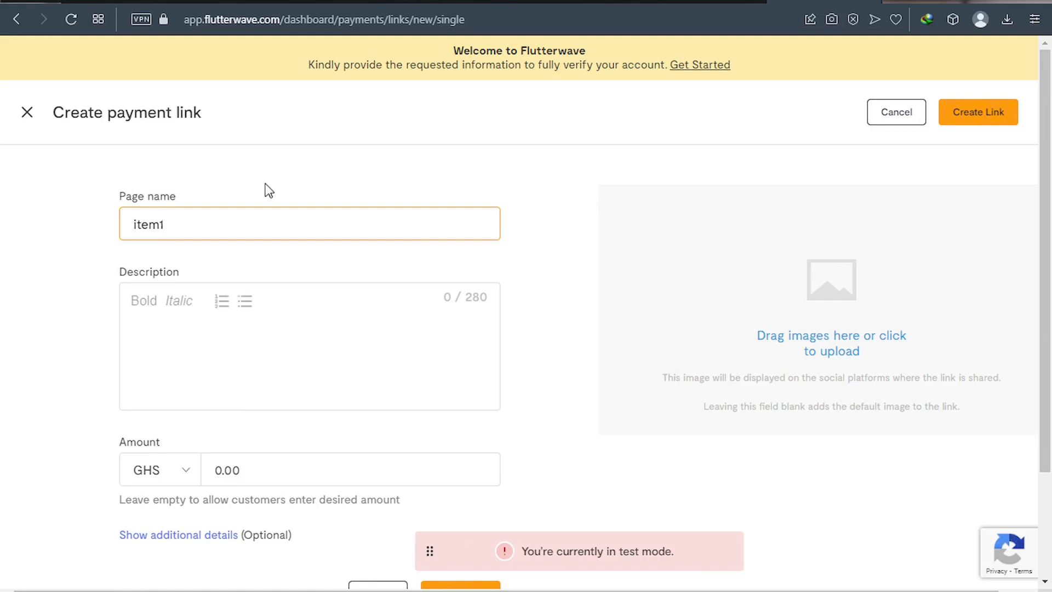
pyautogui.click(582, 3)
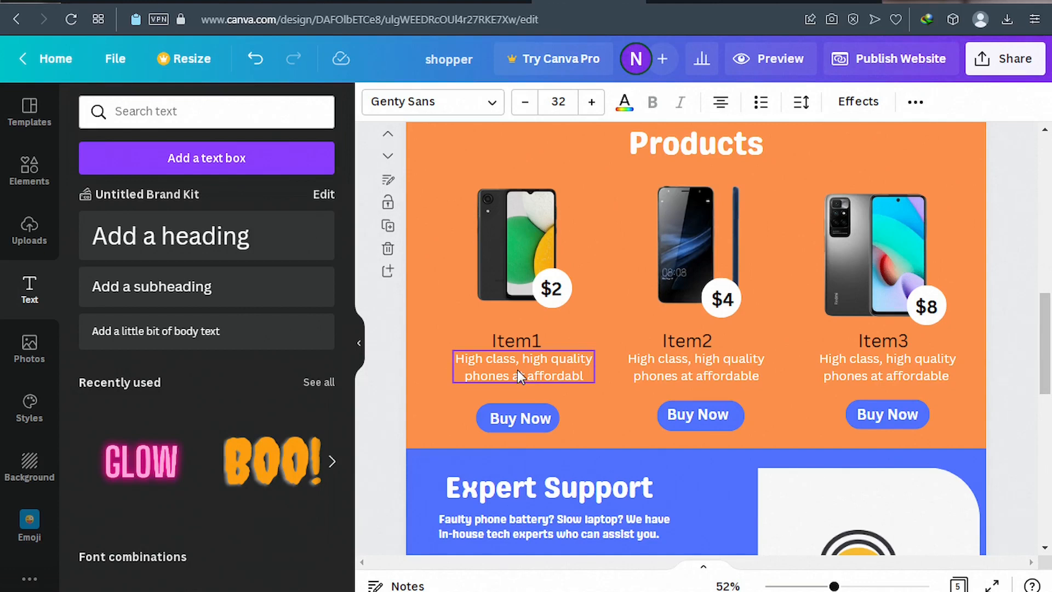
pyautogui.click(794, 1)
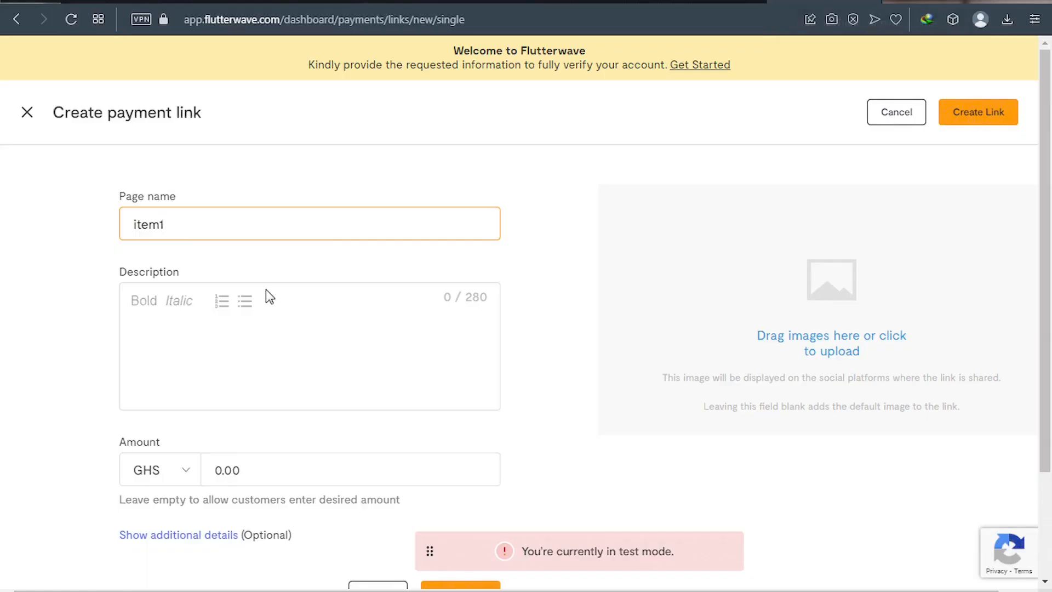
# Give the item1 link a placeholder description, 'Description here.....'.
pyautogui.click(231, 326)
pyautogui.write('Des')
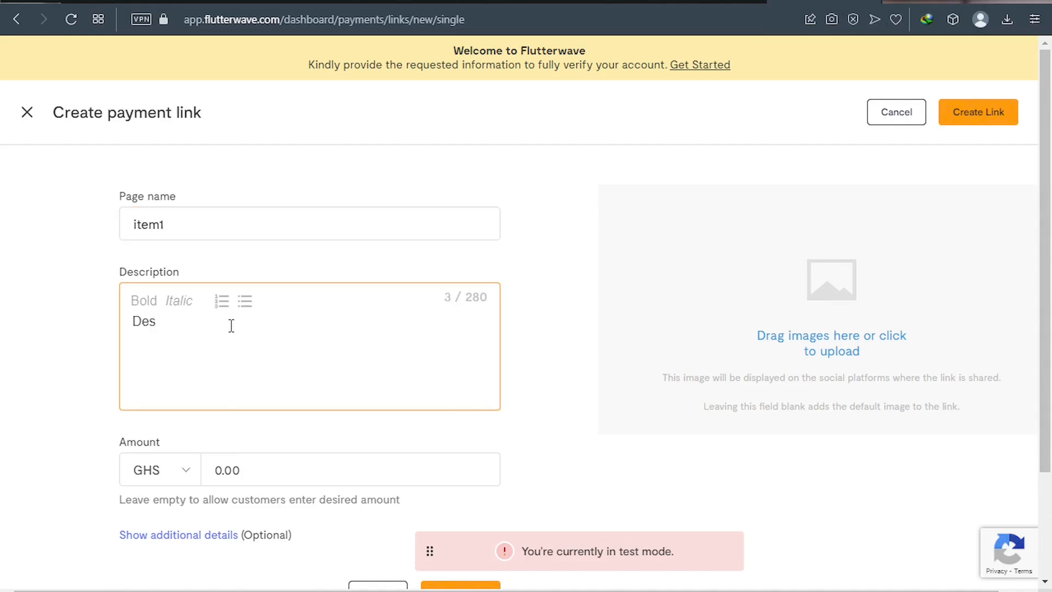
pyautogui.write('cripti')
pyautogui.write('onn')
pyautogui.press('BackSpace')
pyautogui.press('BackSpace')
pyautogui.write('here.....')
pyautogui.scroll(-1, 230, 339)
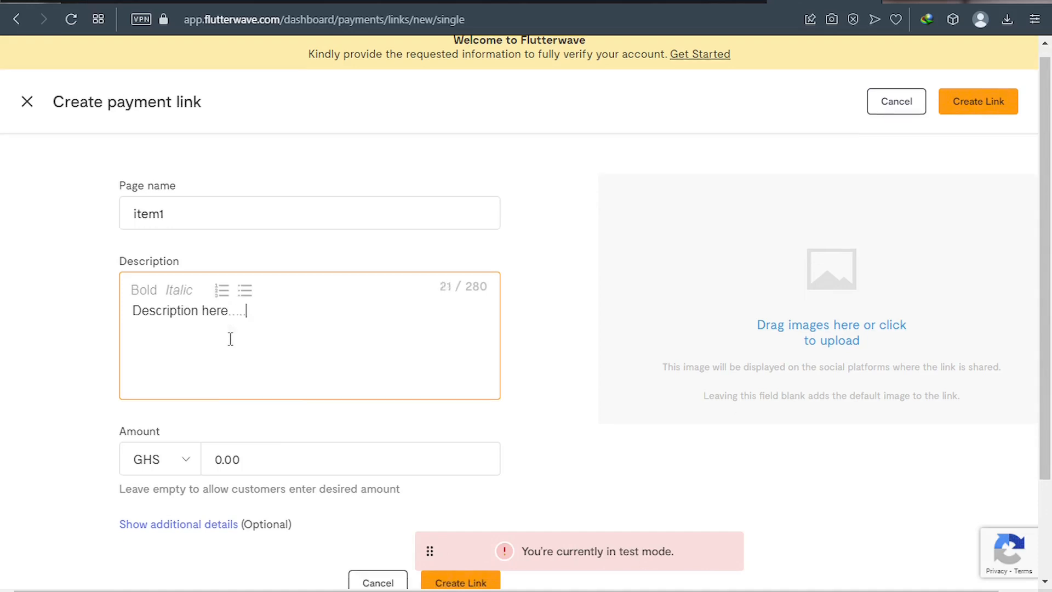
pyautogui.scroll(-2, 231, 339)
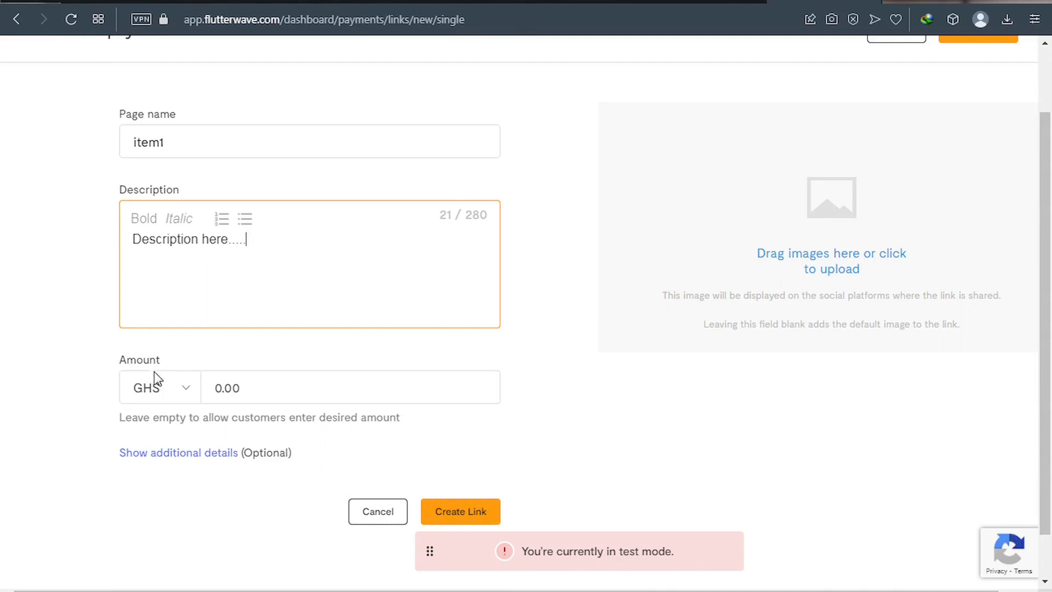
# Set the link's currency to USD and its amount to 2.00, the first phone's price.
pyautogui.click(185, 390)
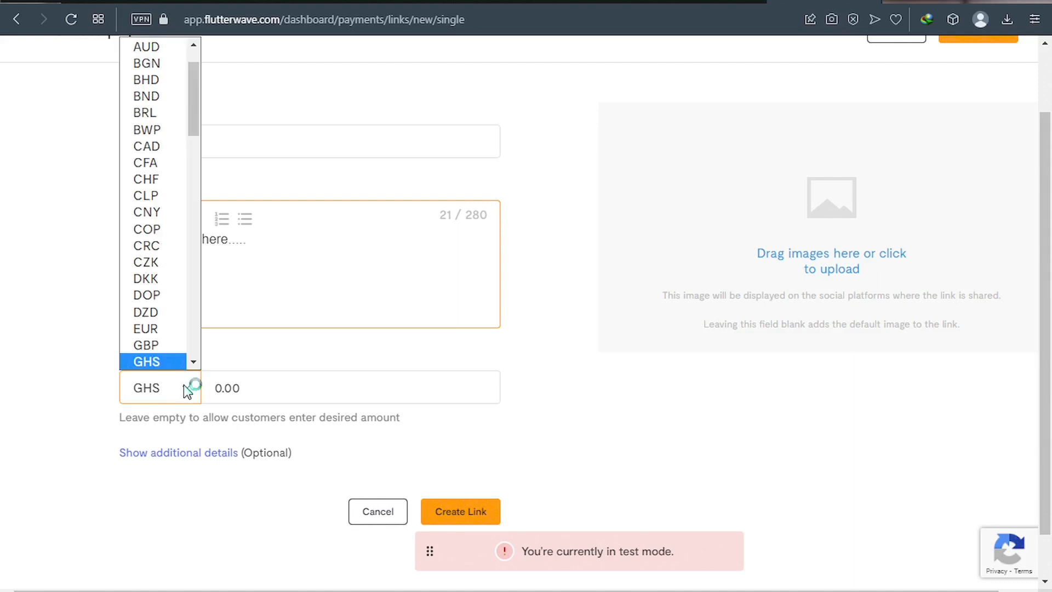
pyautogui.scroll(-20, 159, 312)
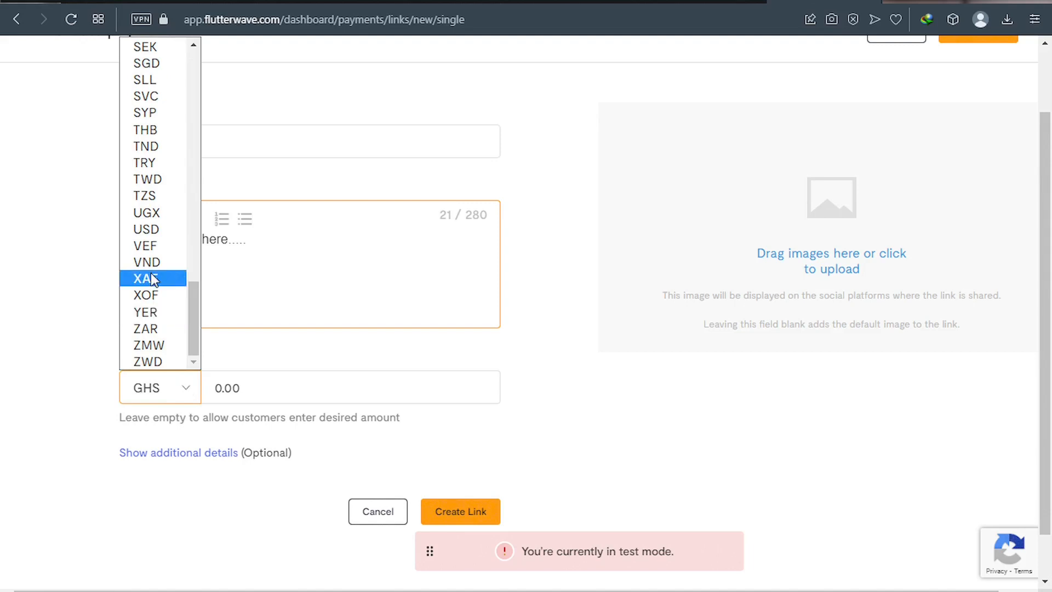
pyautogui.click(152, 230)
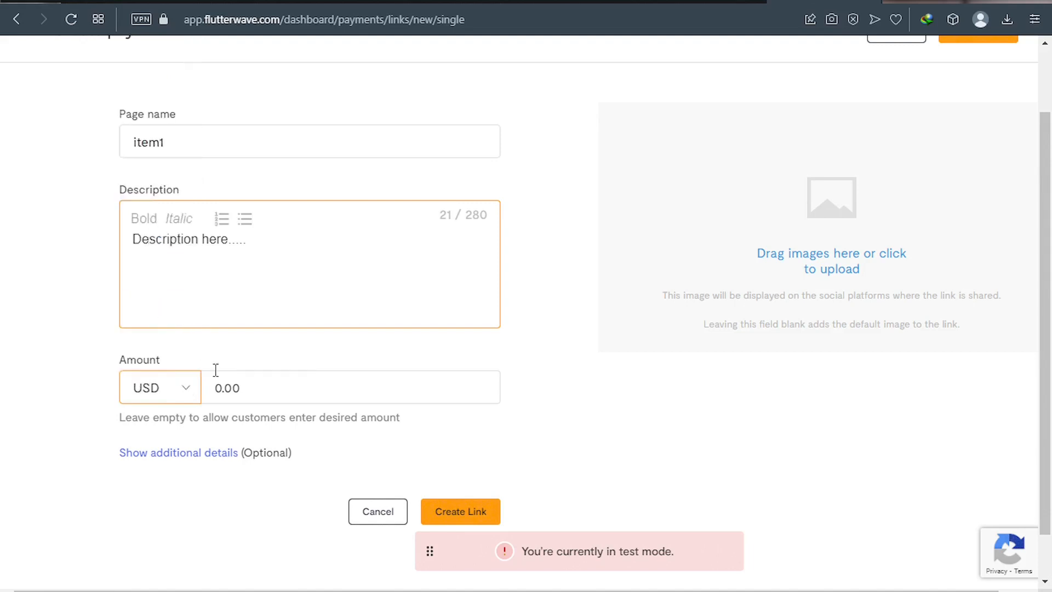
pyautogui.click(220, 388)
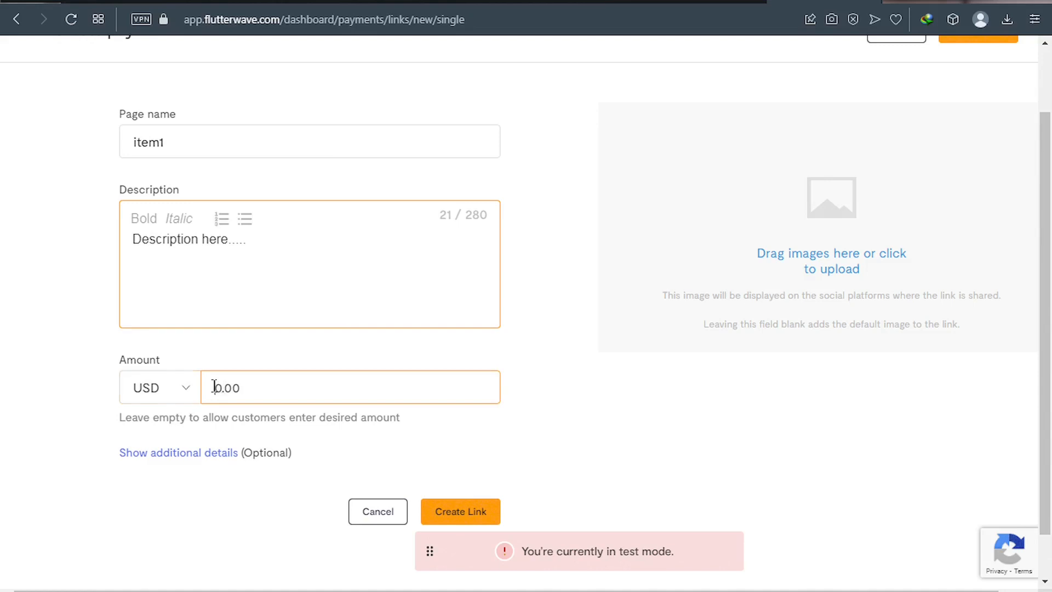
pyautogui.doubleClick(220, 387)
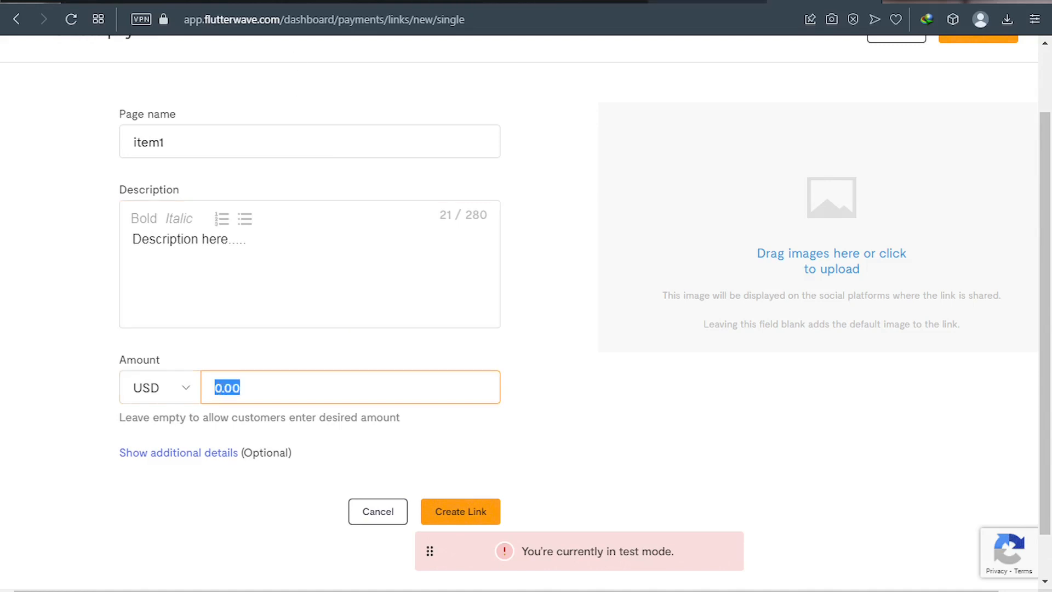
pyautogui.click(592, 4)
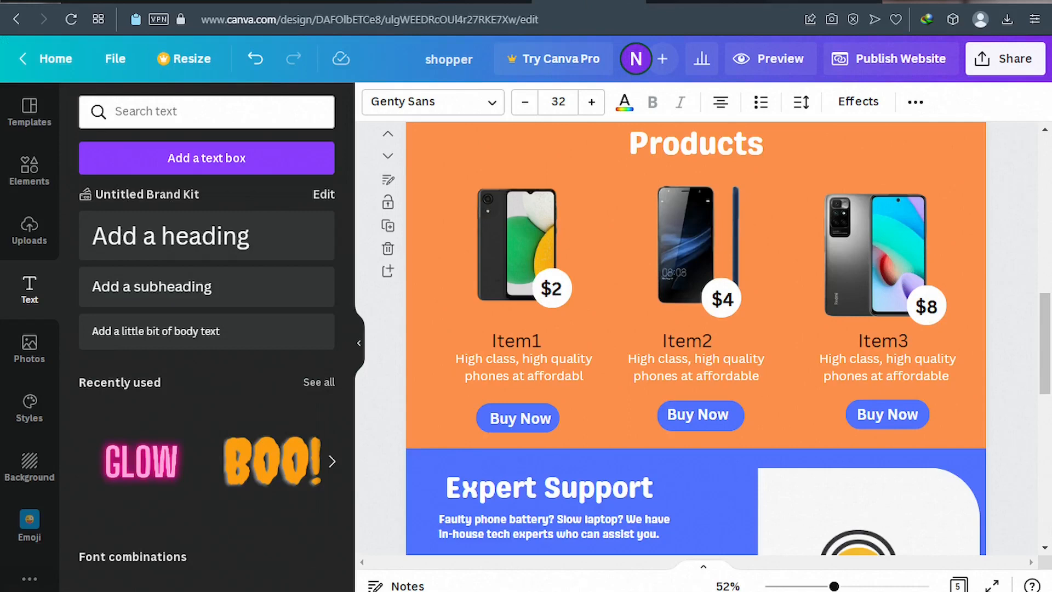
pyautogui.click(814, 2)
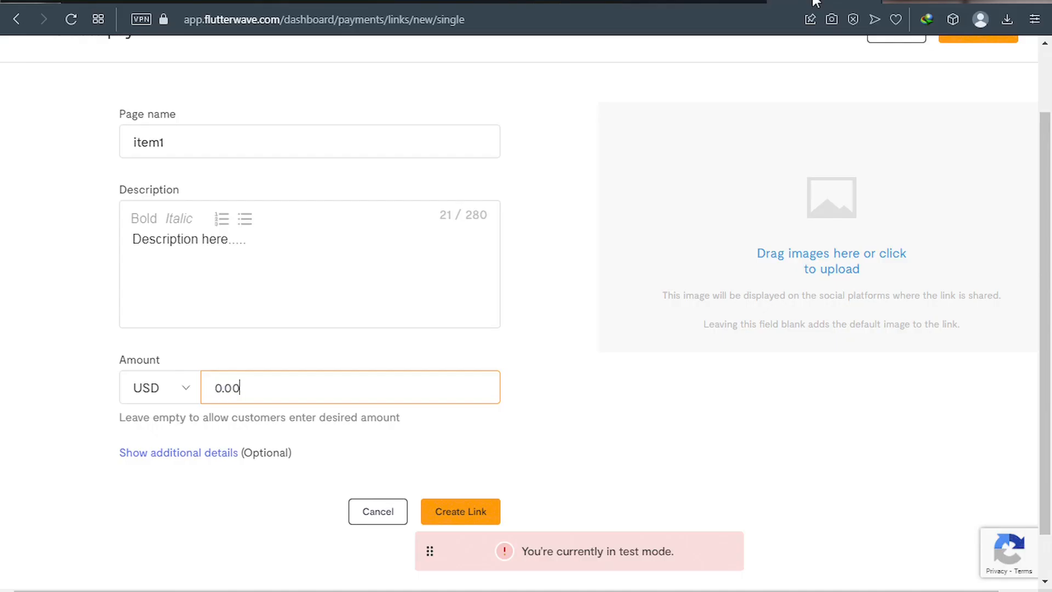
pyautogui.doubleClick(224, 388)
pyautogui.write('0.02')
pyautogui.write('00')
pyautogui.click(202, 459)
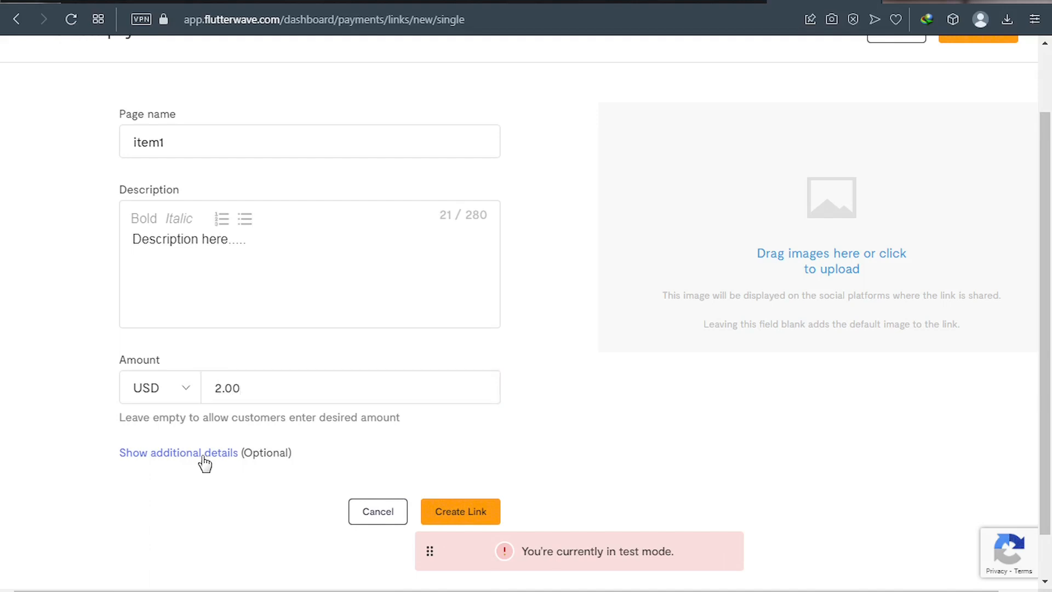
# Collect Billing address and Zip code as extra information on the item1 link.
pyautogui.click(204, 460)
pyautogui.scroll(-6, 206, 459)
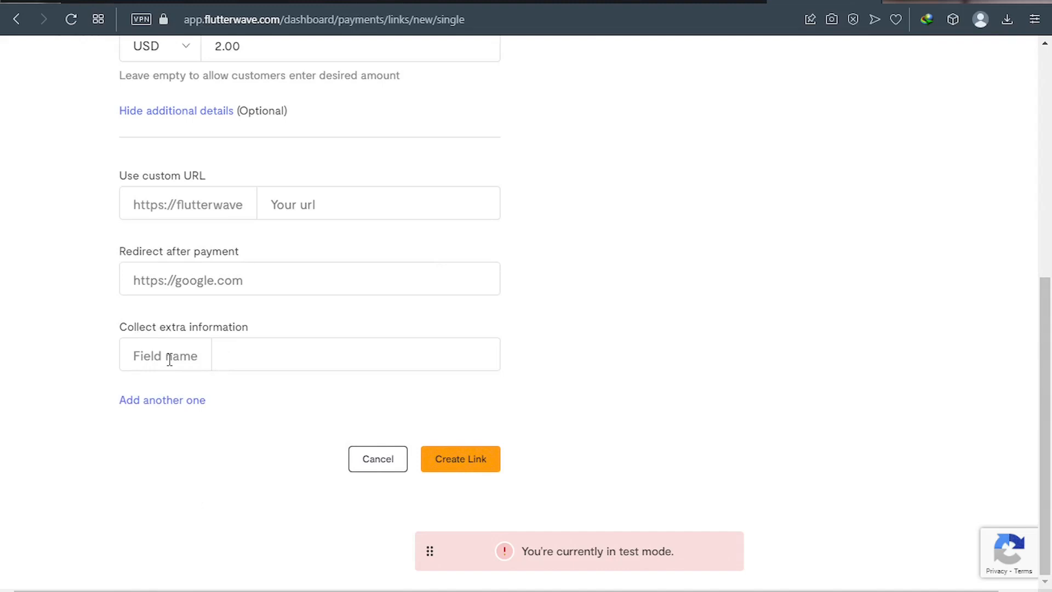
pyautogui.click(232, 356)
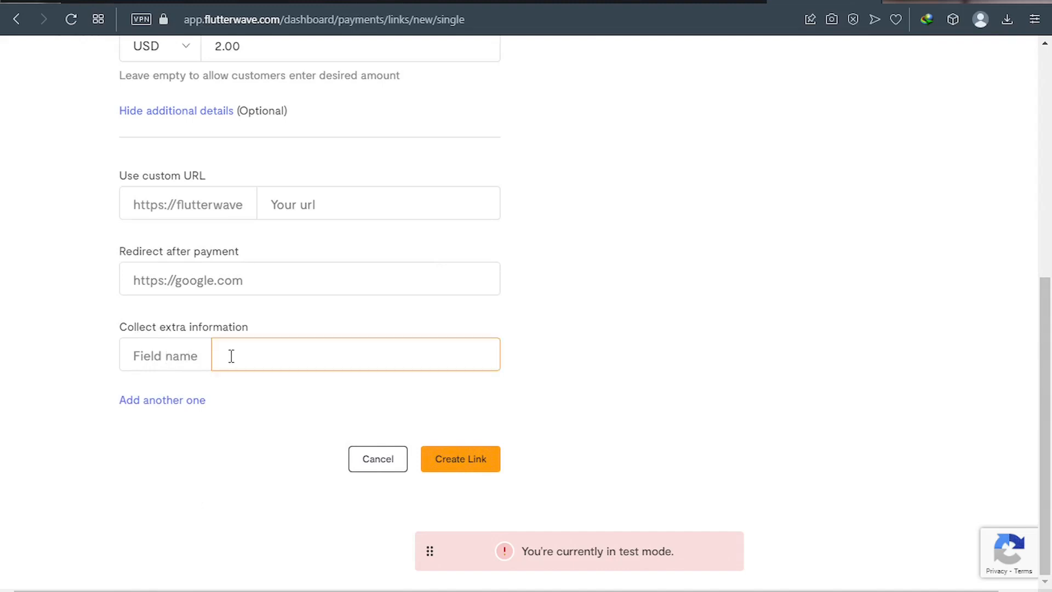
pyautogui.write('Billing address')
pyautogui.click(178, 406)
pyautogui.click(242, 447)
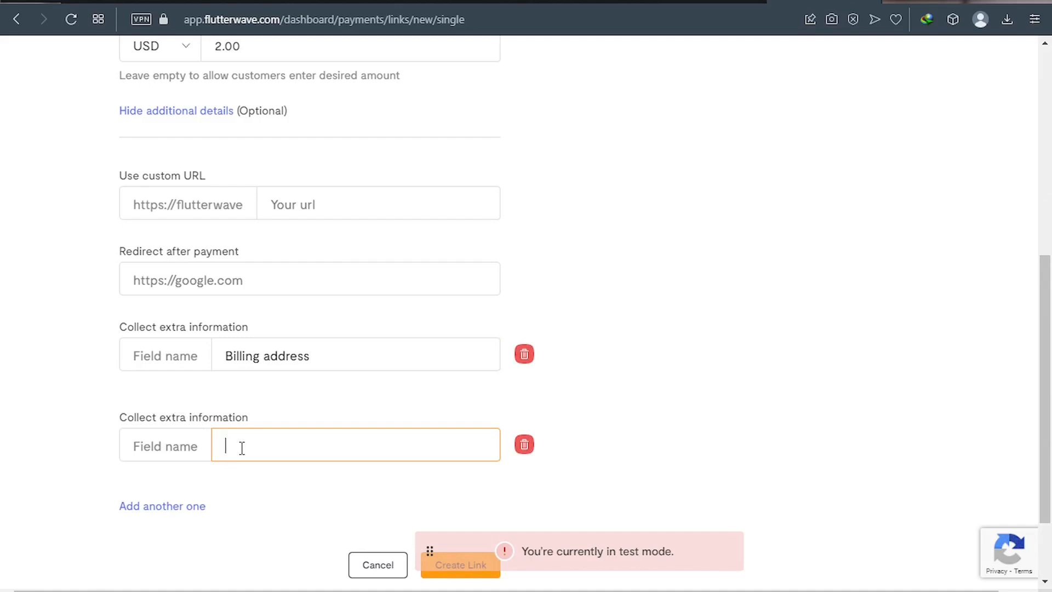
pyautogui.write('Zip code')
# Compare with the Canva store design, then start uploading an image for the link.
pyautogui.scroll(-2, 347, 394)
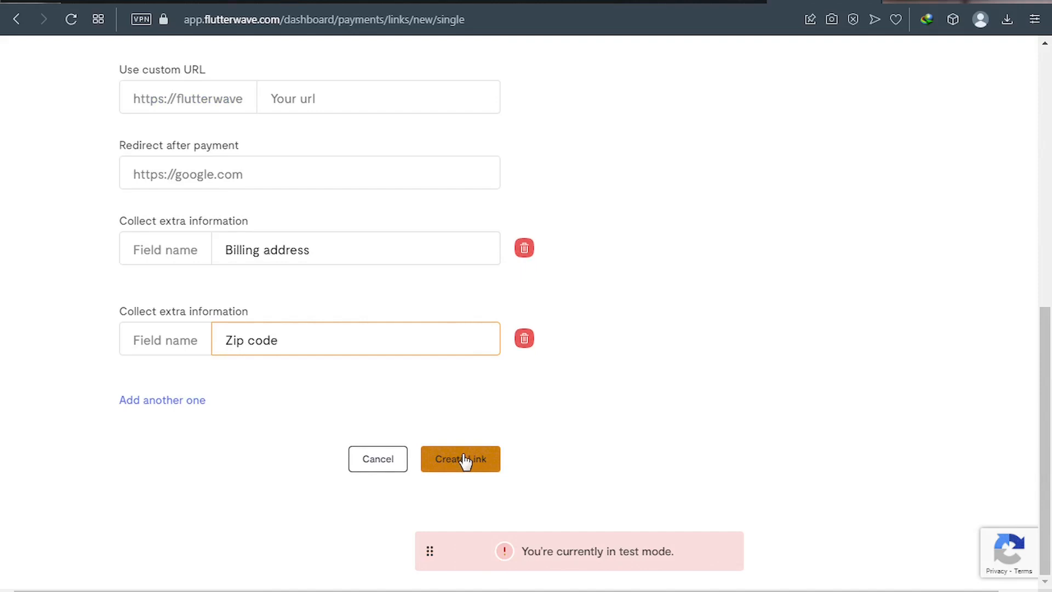
pyautogui.scroll(8, 637, 363)
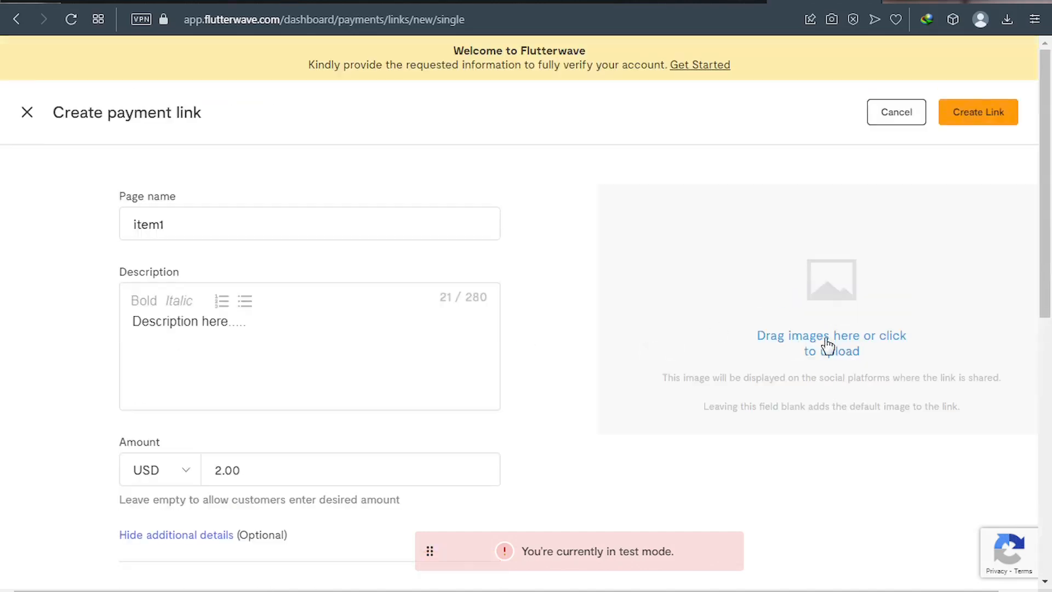
pyautogui.click(590, 2)
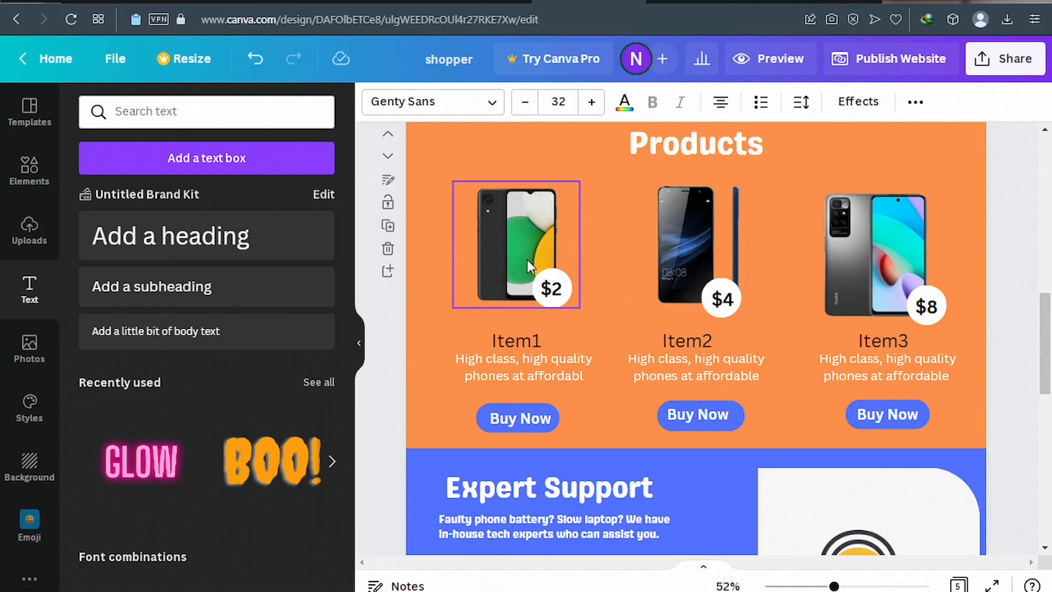
pyautogui.click(796, 1)
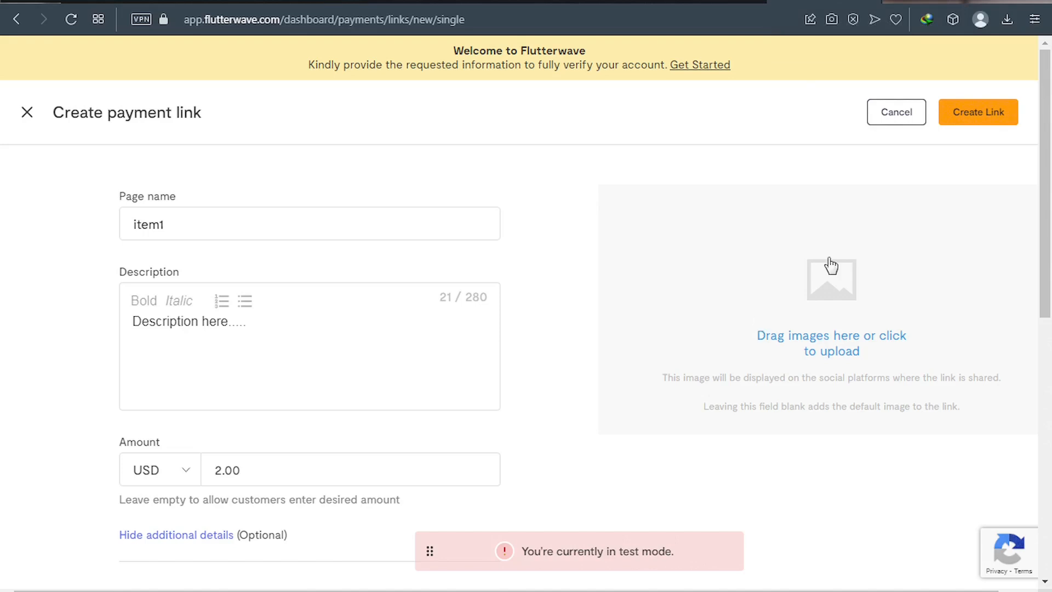
pyautogui.click(840, 339)
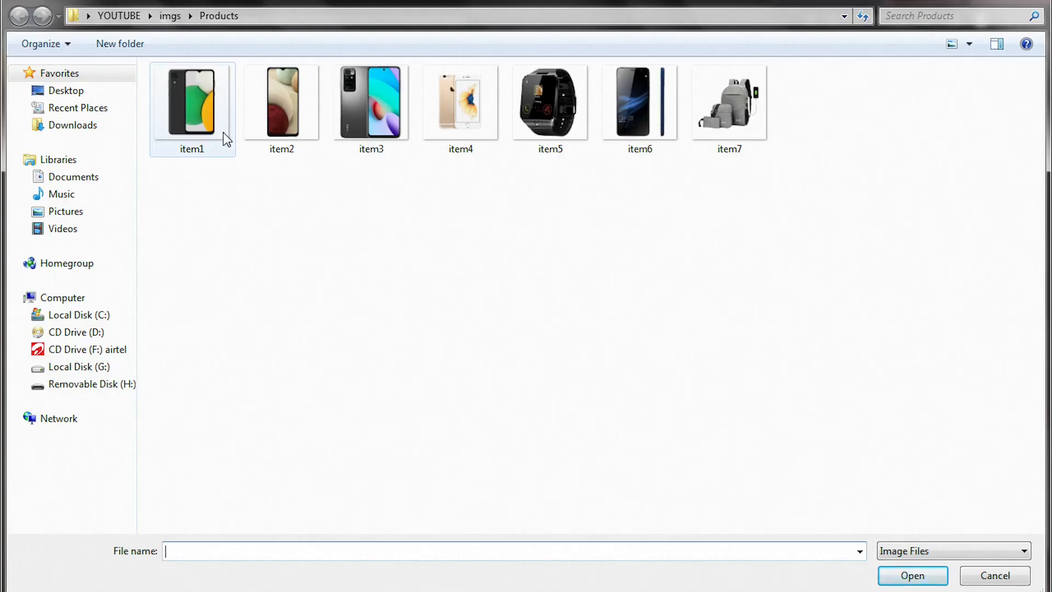
# Upload the item1 phone image from the Products folder.
pyautogui.click(193, 119)
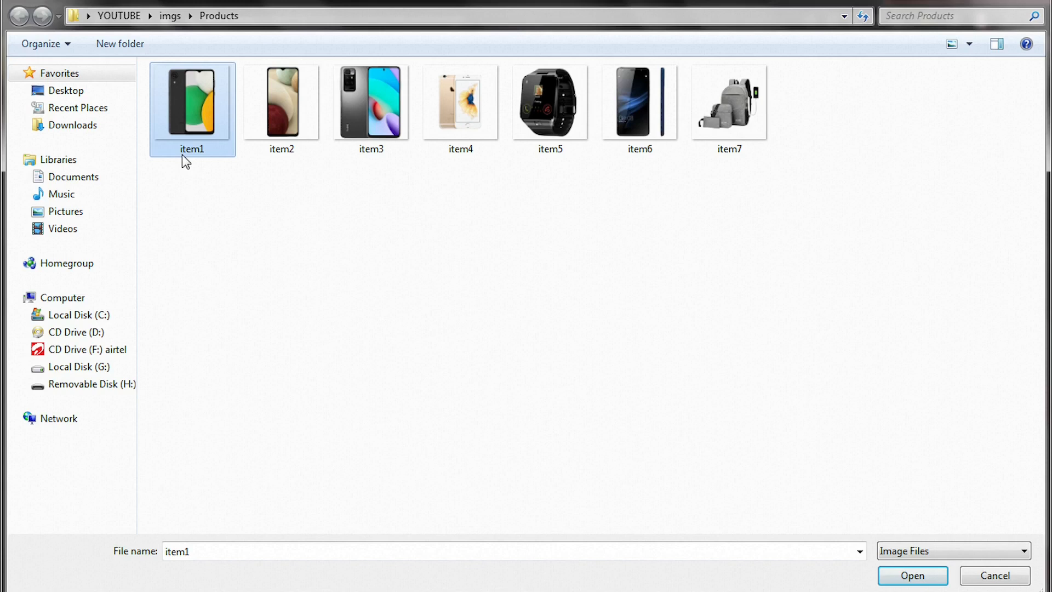
pyautogui.click(909, 576)
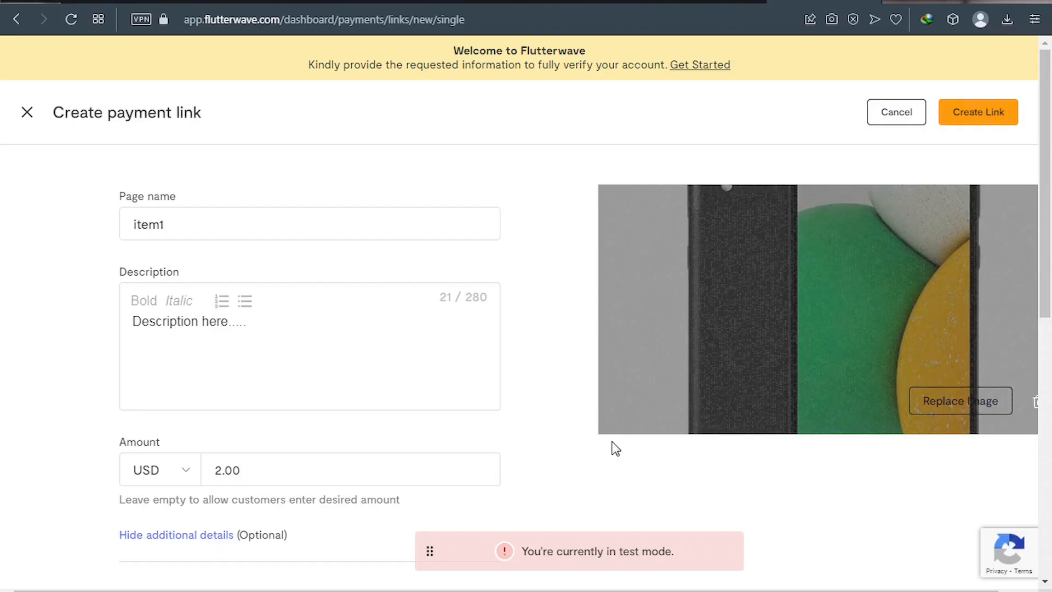
# Create the USD 2.00 Item1 payment link, skipping verification, and copy its URL.
pyautogui.scroll(-1, 849, 329)
pyautogui.scroll(-3, 849, 328)
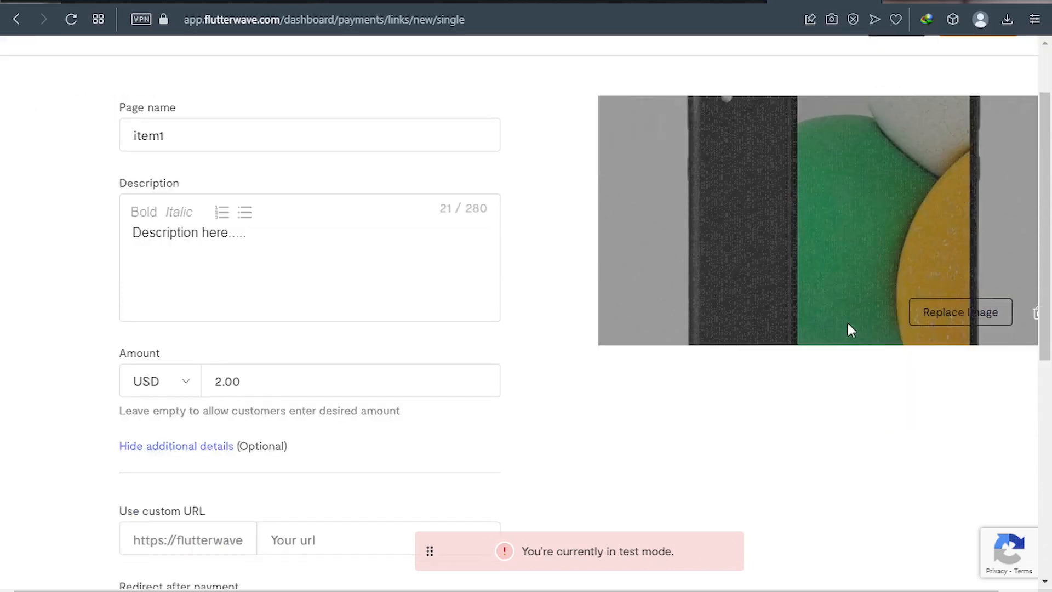
pyautogui.scroll(-10, 847, 324)
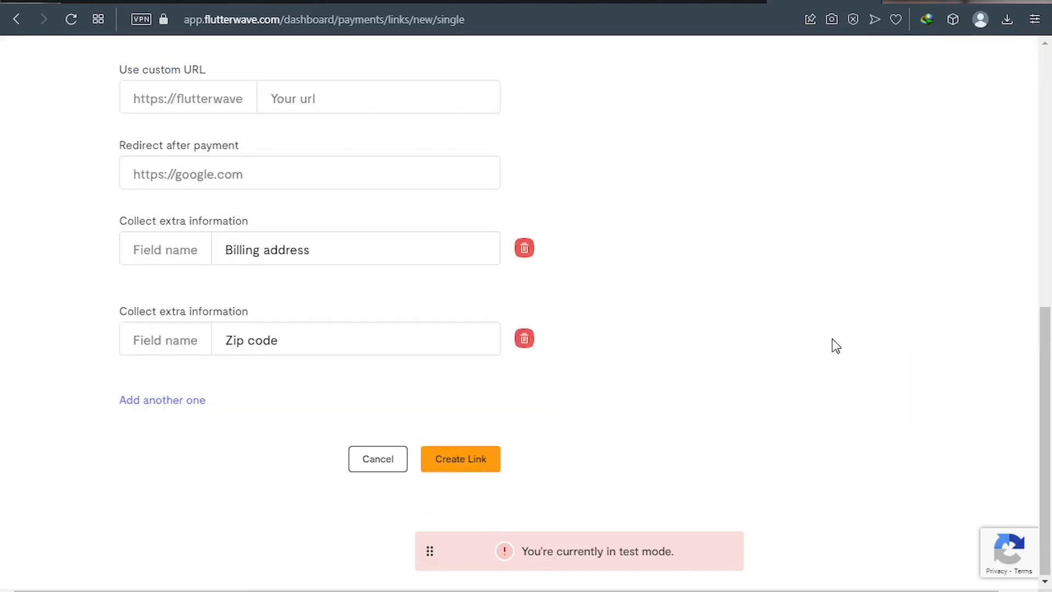
pyautogui.click(462, 459)
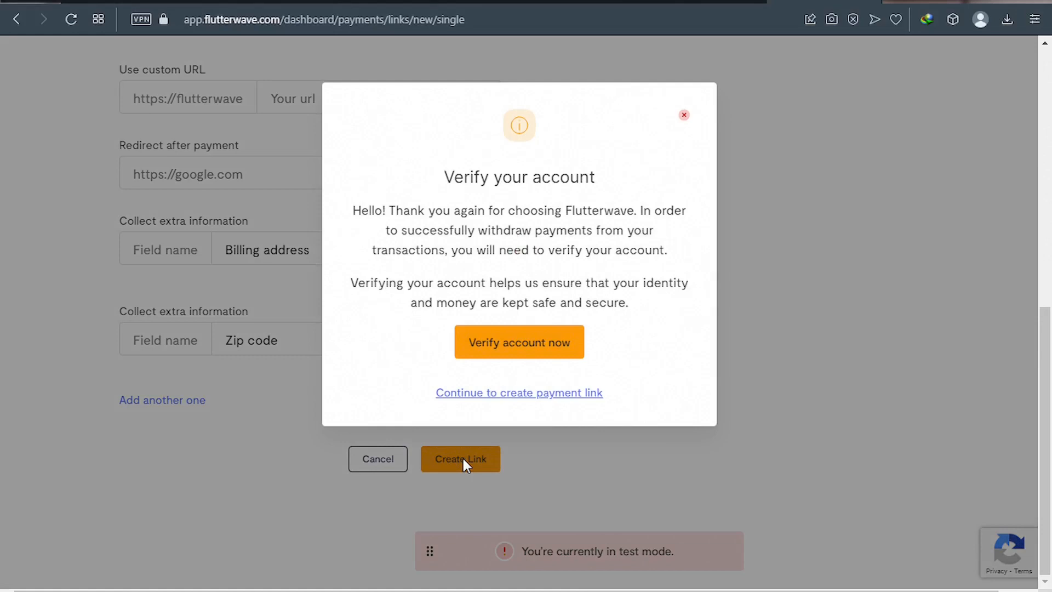
pyautogui.click(497, 394)
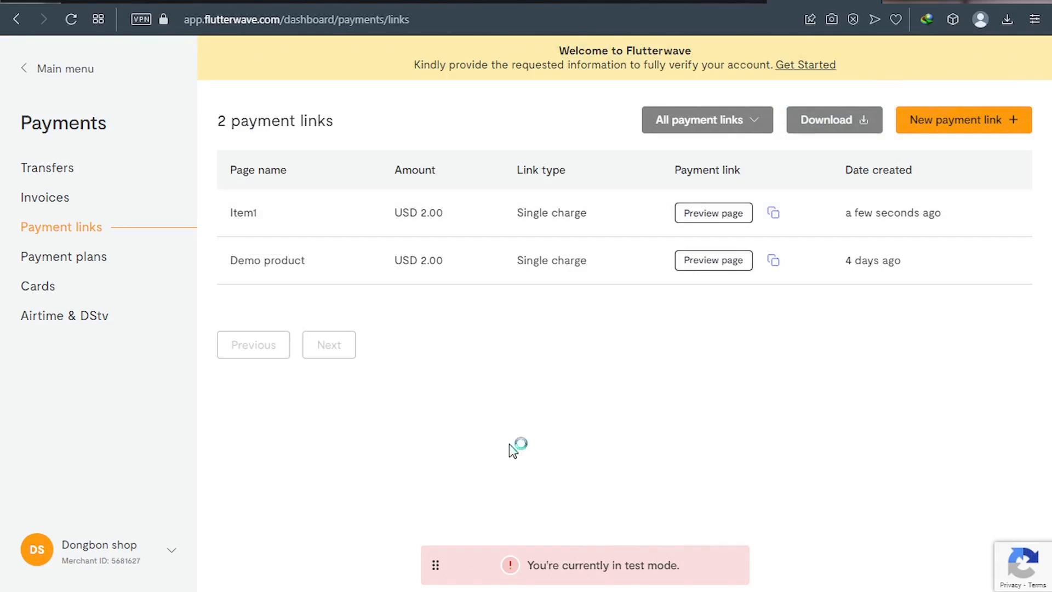
pyautogui.click(772, 214)
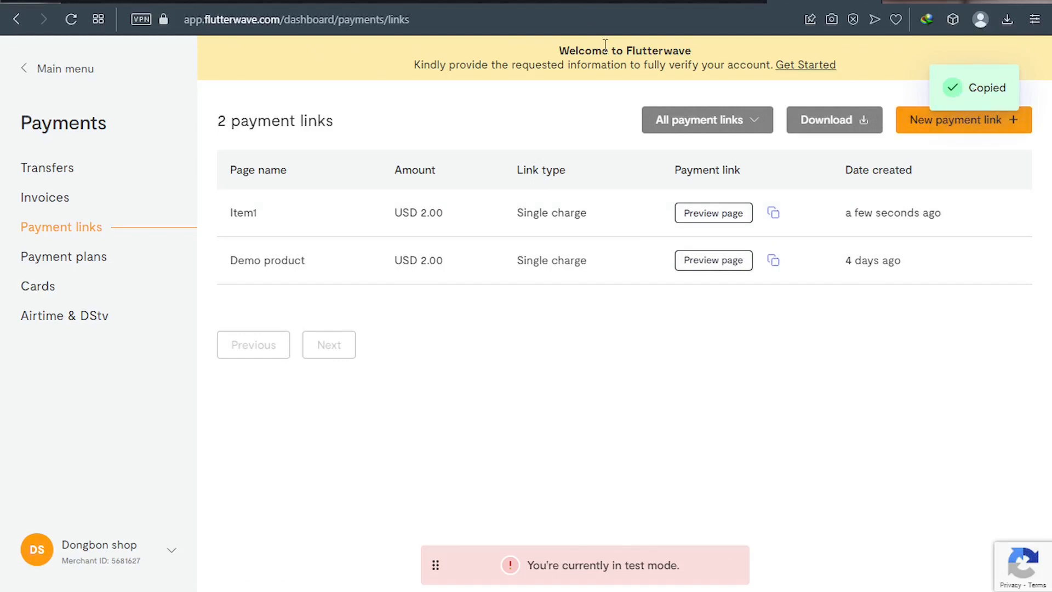
pyautogui.click(586, 2)
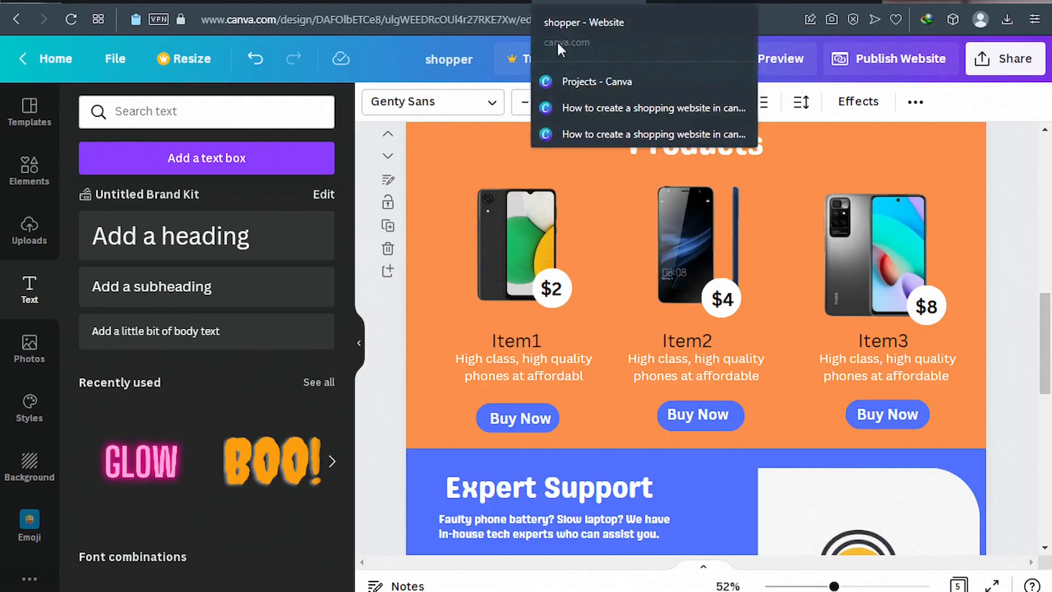
# Link Item1's Buy Now text to the copied Flutterwave payment URL.
pyautogui.click(508, 416)
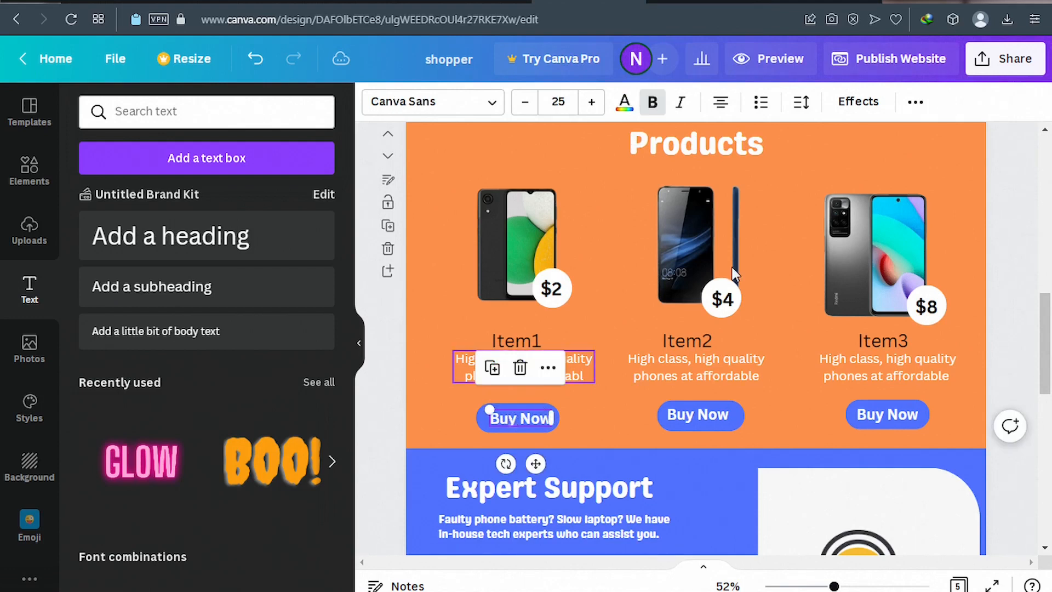
pyautogui.click(916, 110)
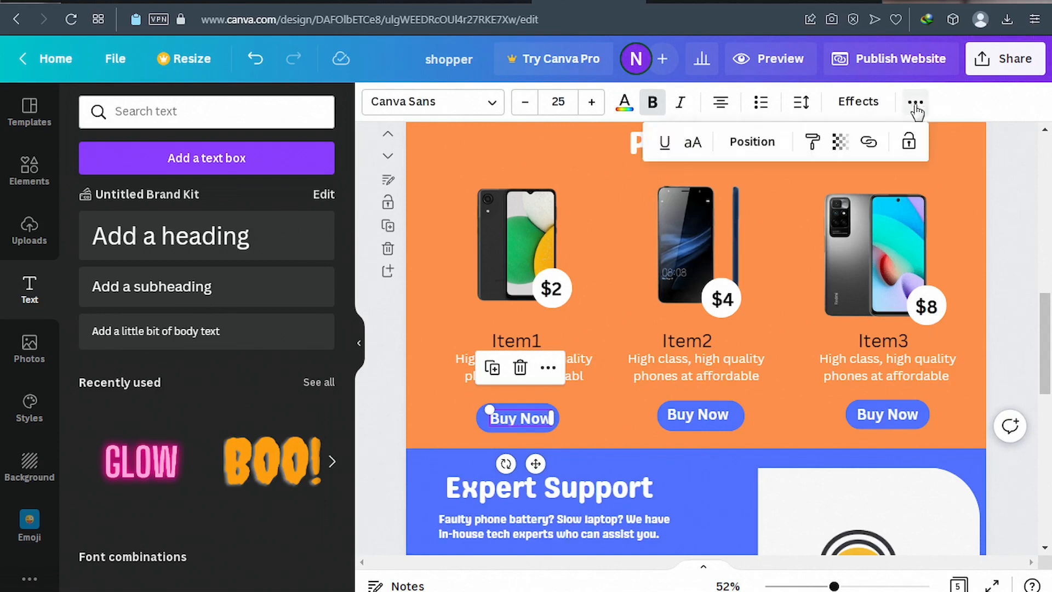
pyautogui.click(870, 144)
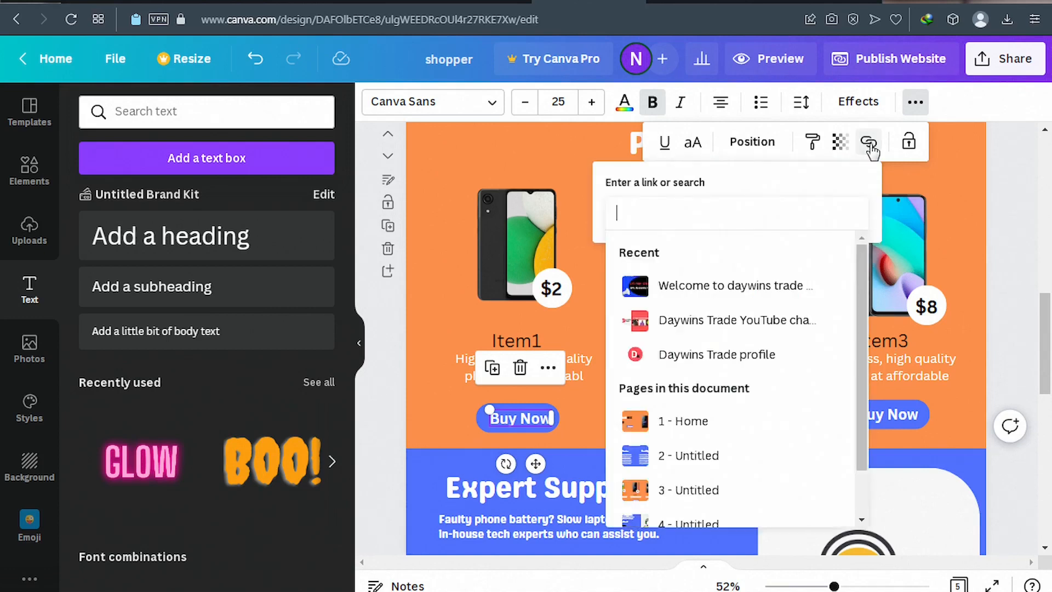
pyautogui.hotkey('ctrl', 'v')
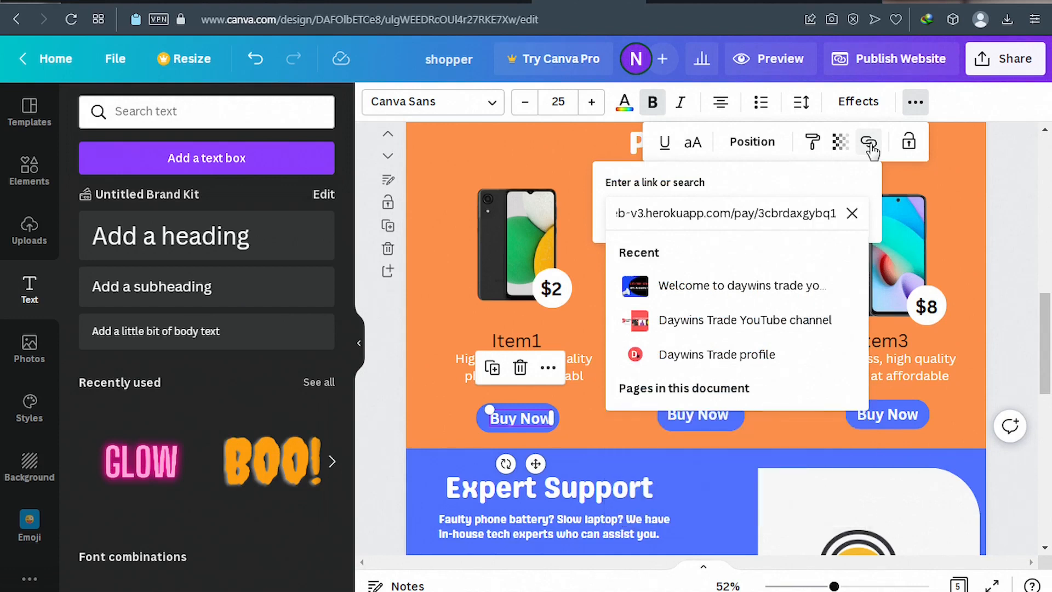
pyautogui.press('Return')
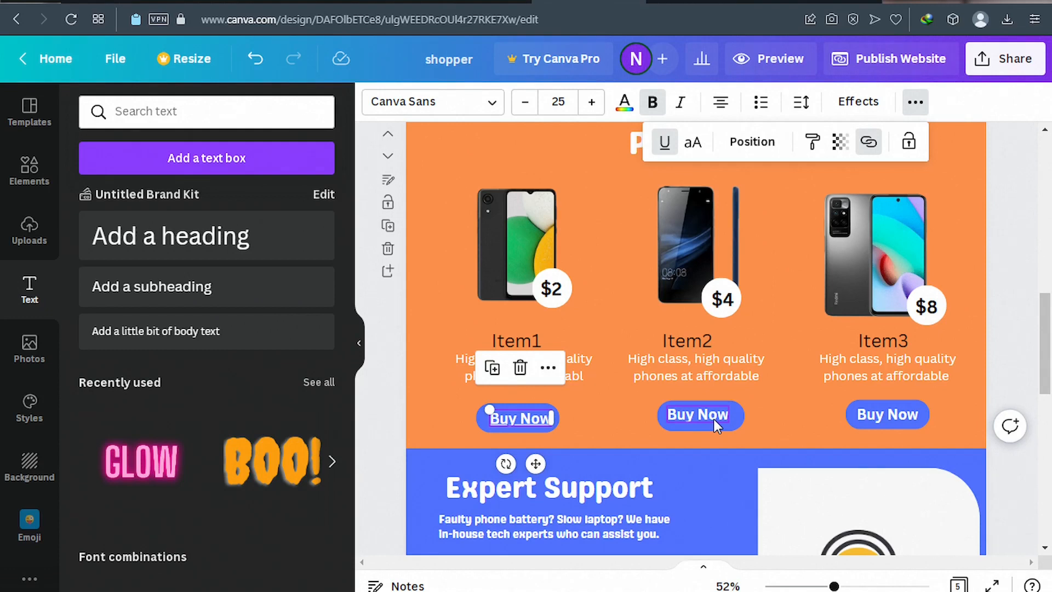
pyautogui.click(372, 441)
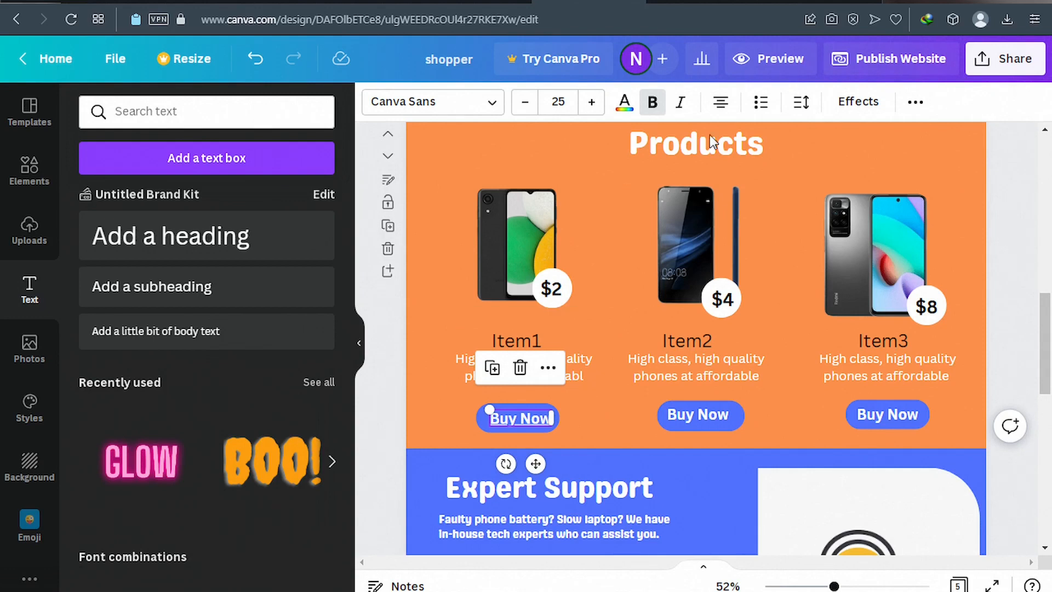
pyautogui.click(773, 60)
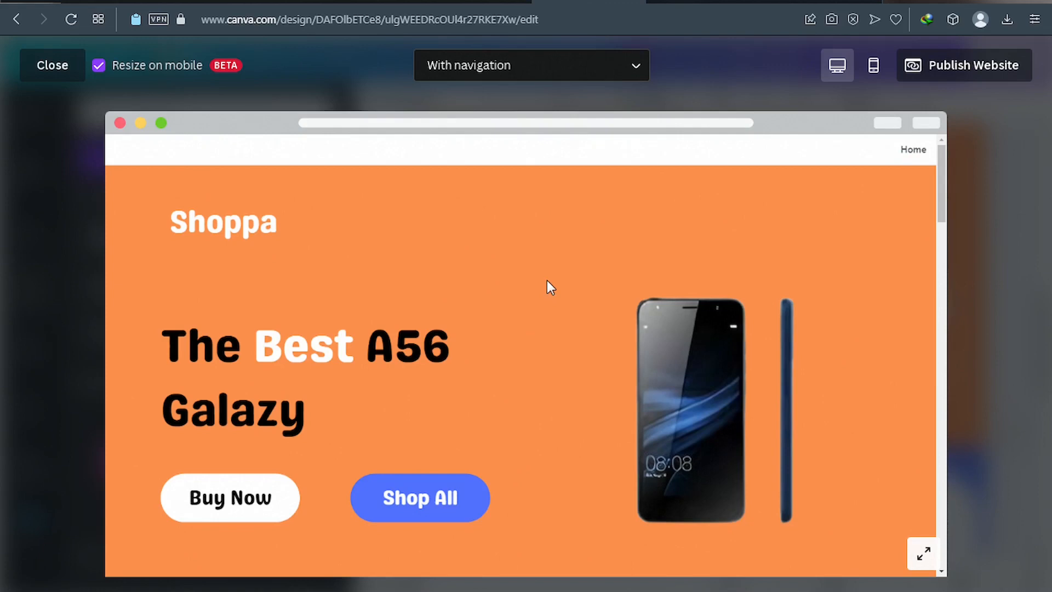
pyautogui.scroll(-3, 547, 280)
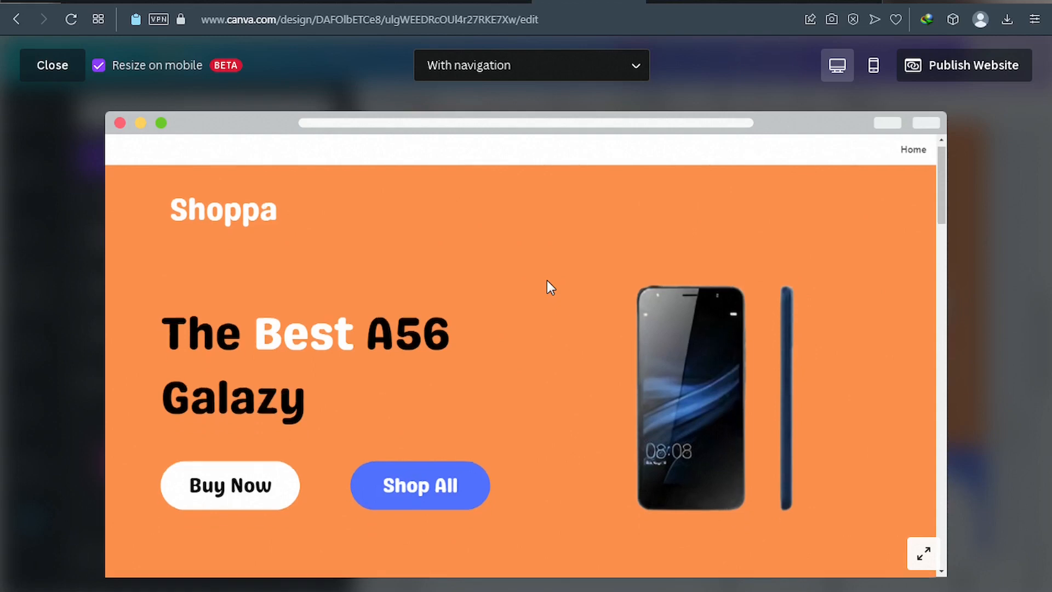
pyautogui.scroll(-8, 547, 280)
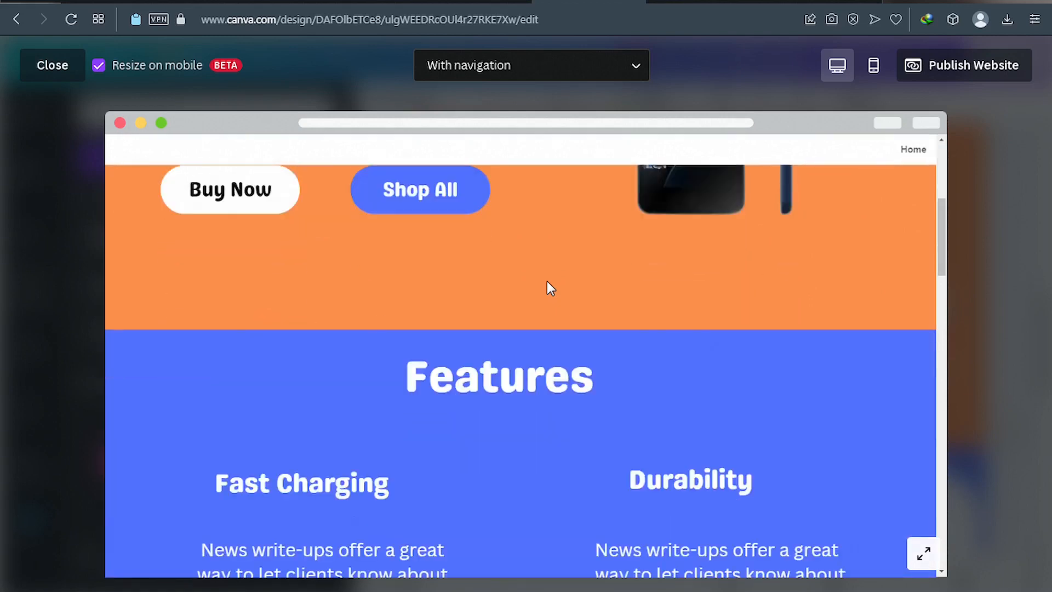
pyautogui.scroll(-5, 546, 279)
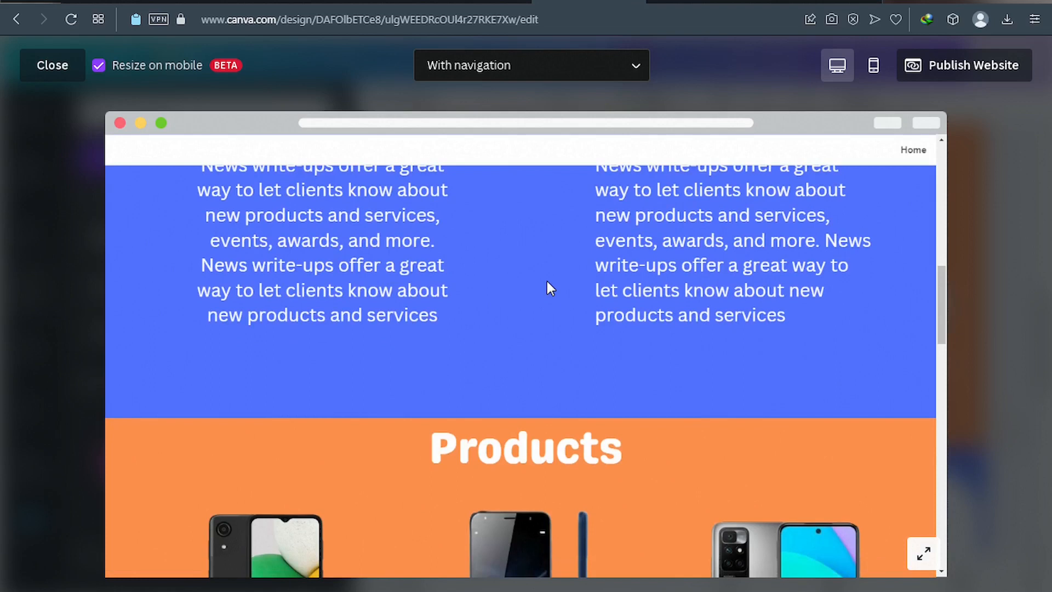
pyautogui.scroll(-4, 547, 281)
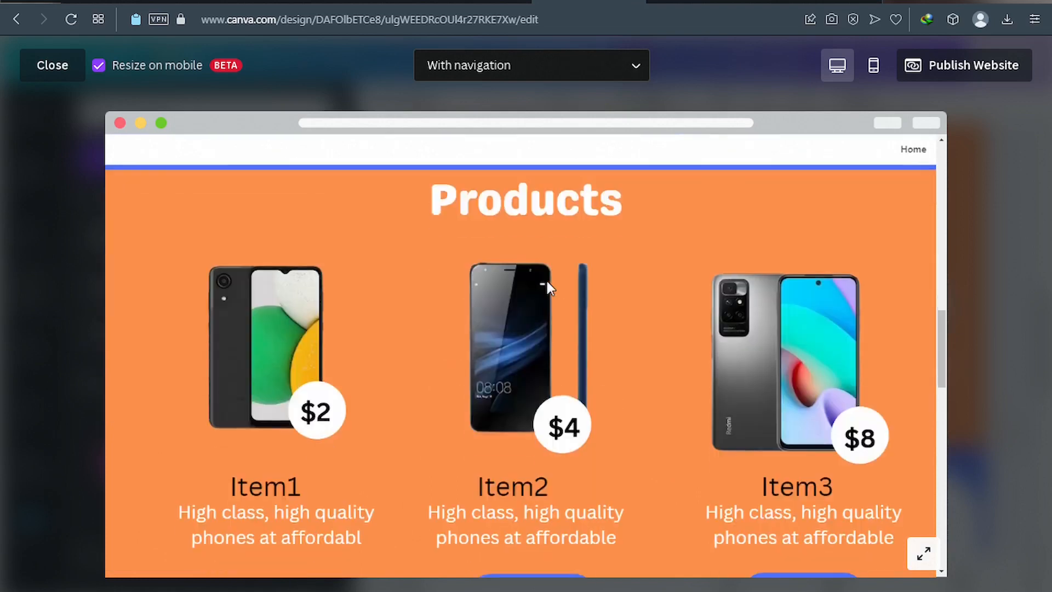
pyautogui.scroll(-10, 547, 281)
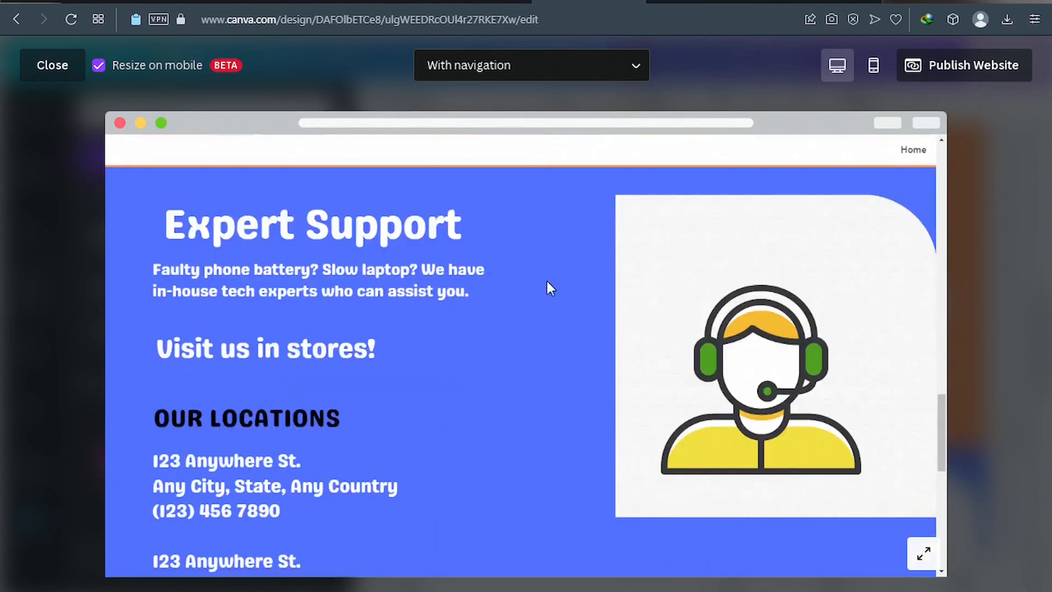
pyautogui.scroll(-10, 547, 281)
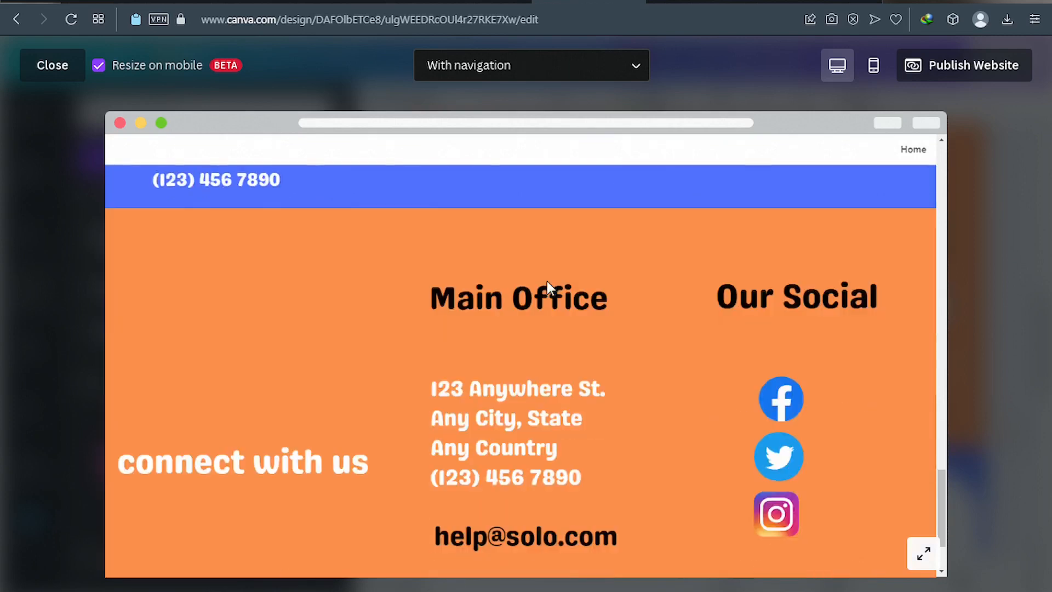
pyautogui.scroll(-1, 547, 281)
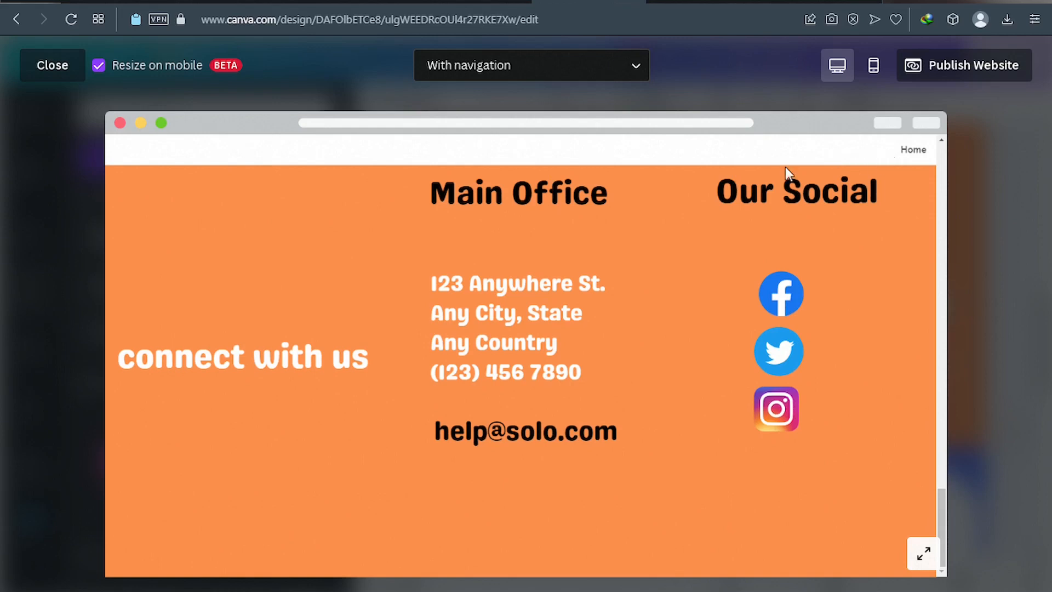
pyautogui.click(53, 65)
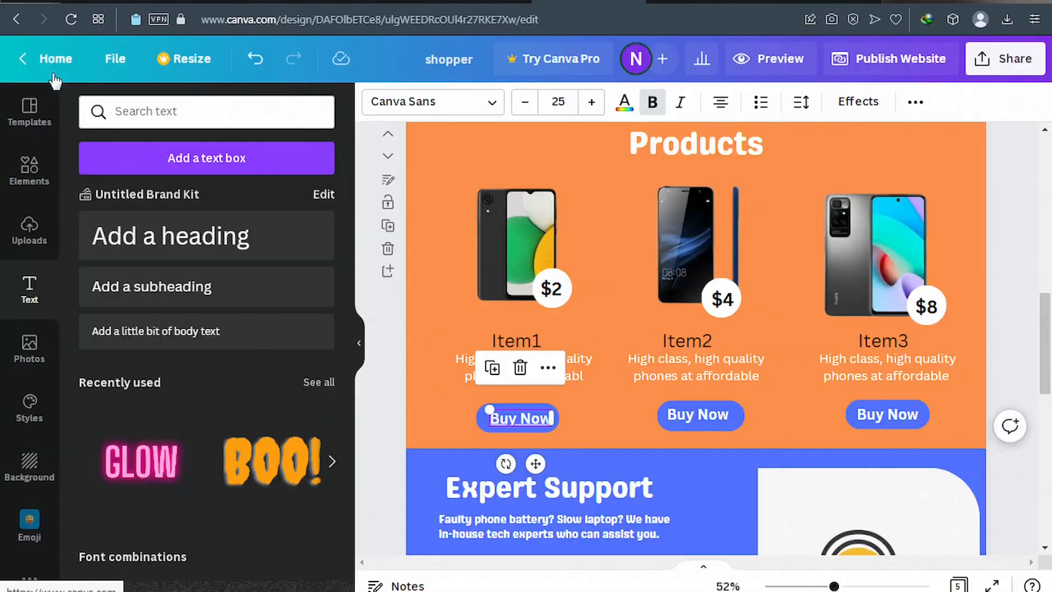
# Title page 2 of the site Features.
pyautogui.scroll(5, 481, 230)
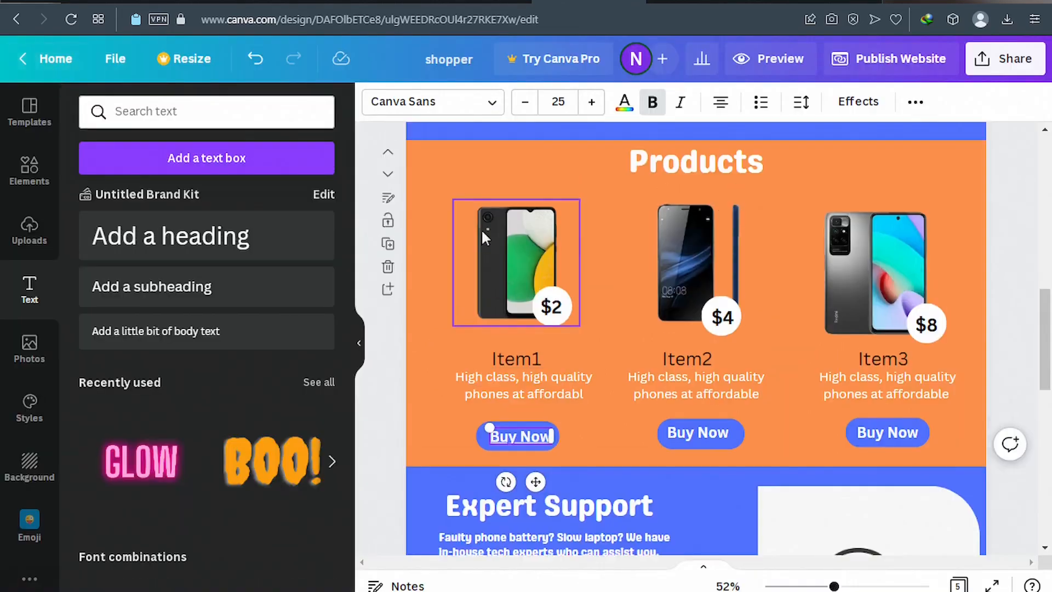
pyautogui.scroll(-2, 481, 224)
pyautogui.scroll(2, 481, 222)
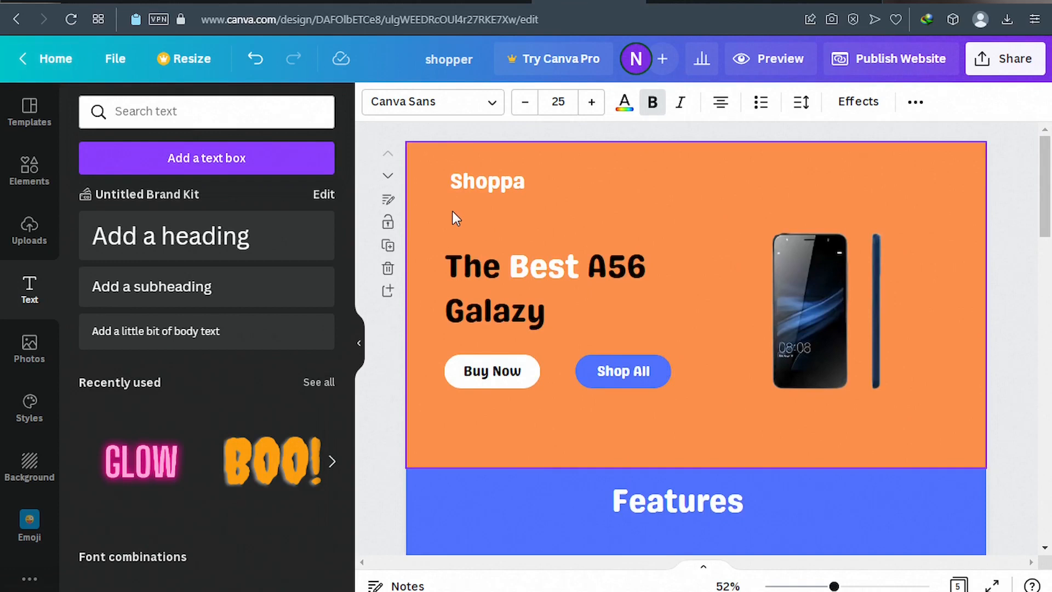
pyautogui.click(388, 201)
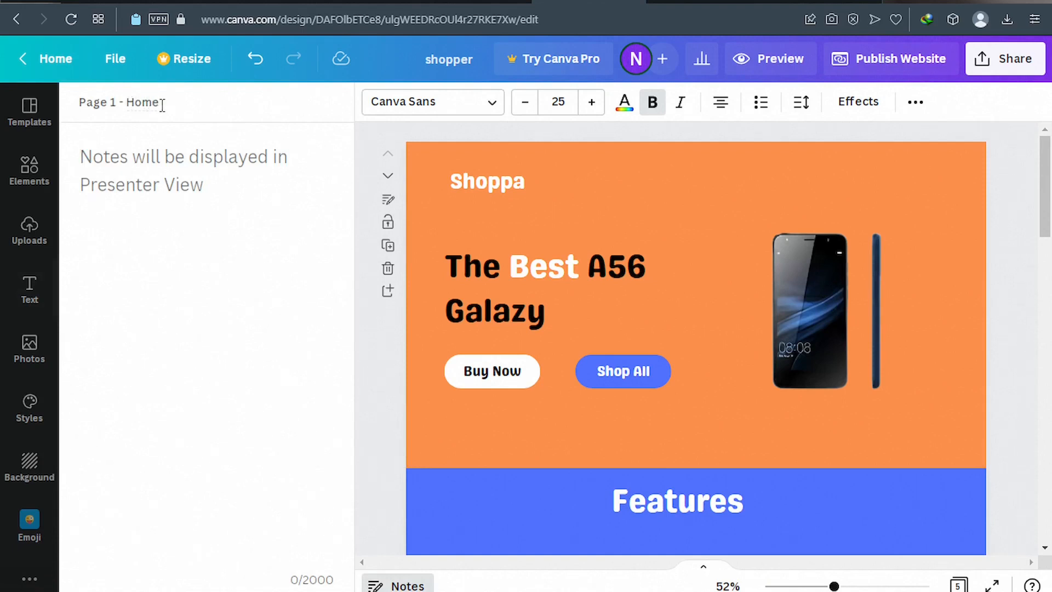
pyautogui.scroll(-8, 450, 257)
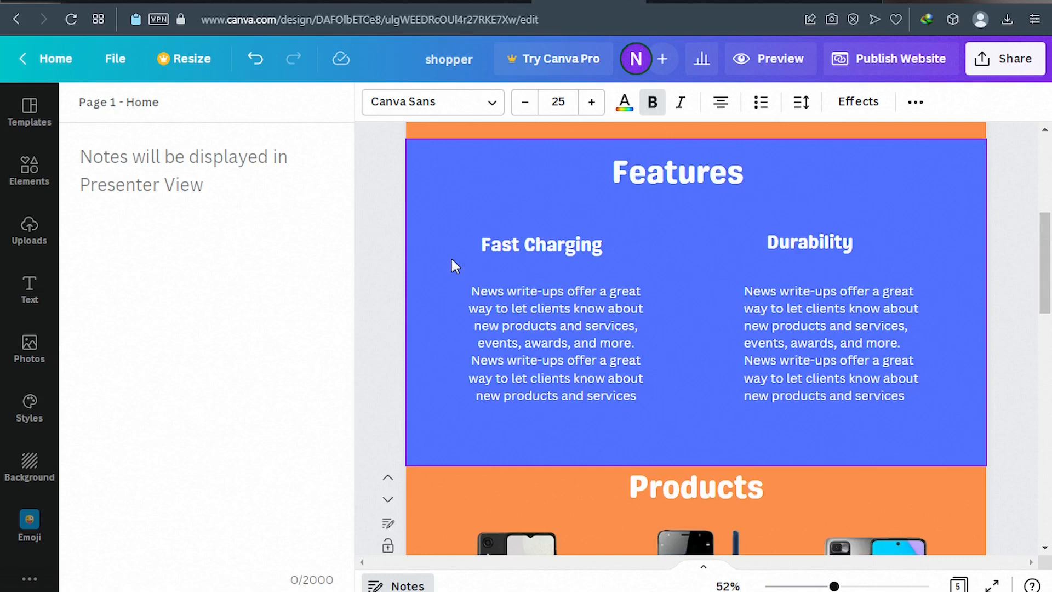
pyautogui.scroll(3, 568, 238)
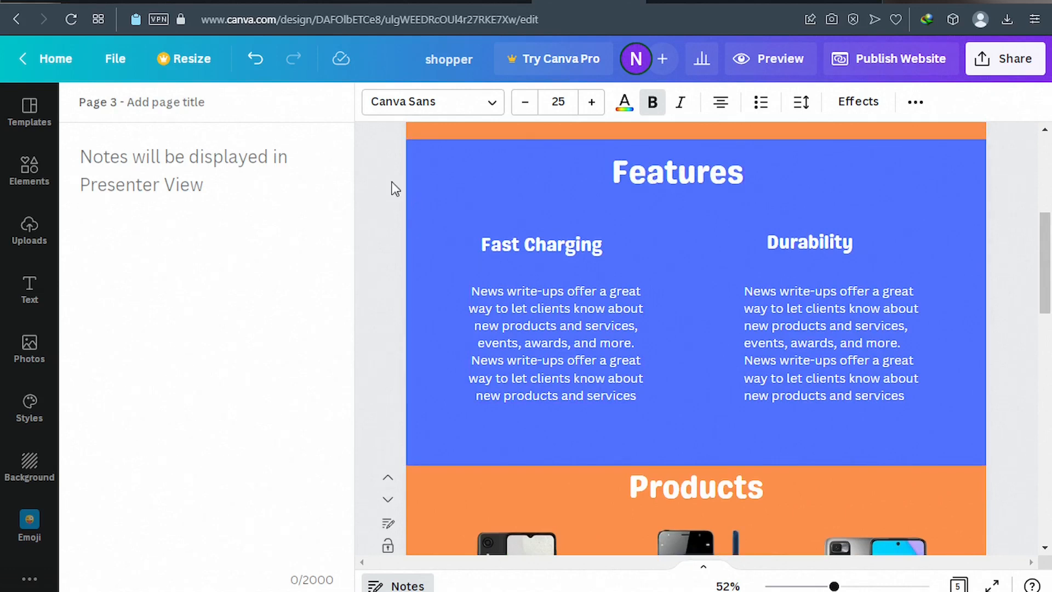
pyautogui.click(416, 219)
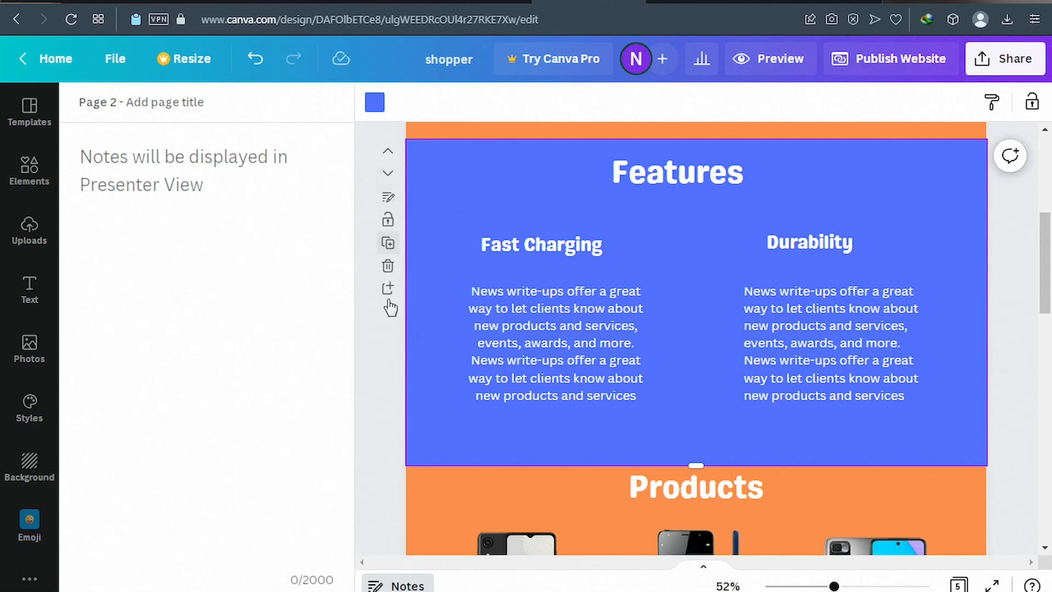
pyautogui.click(387, 202)
pyautogui.click(136, 103)
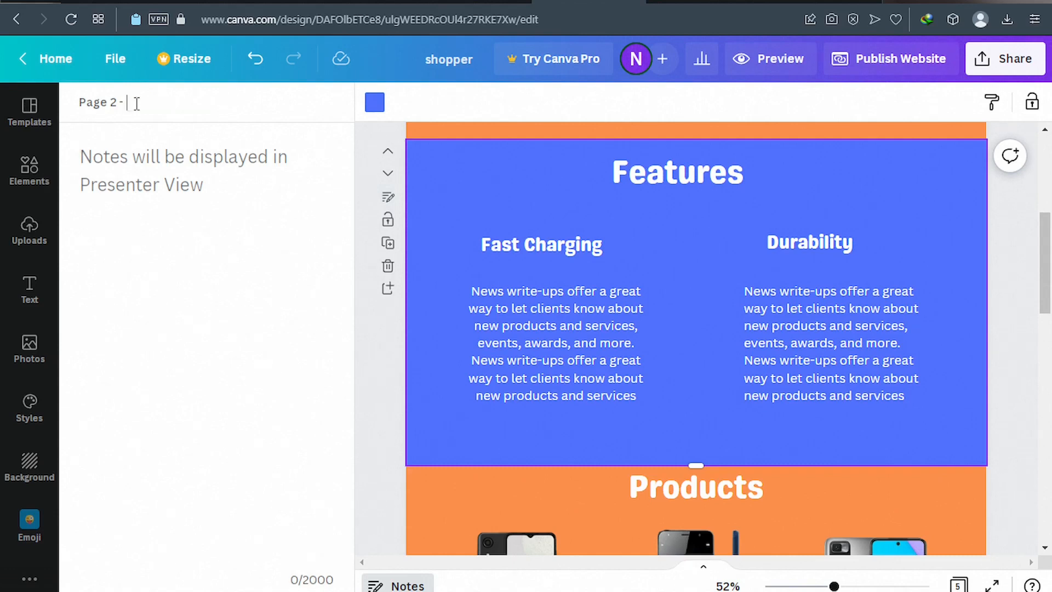
pyautogui.write('Features')
# Title page 3, the phone products page, Products.
pyautogui.scroll(-1, 501, 271)
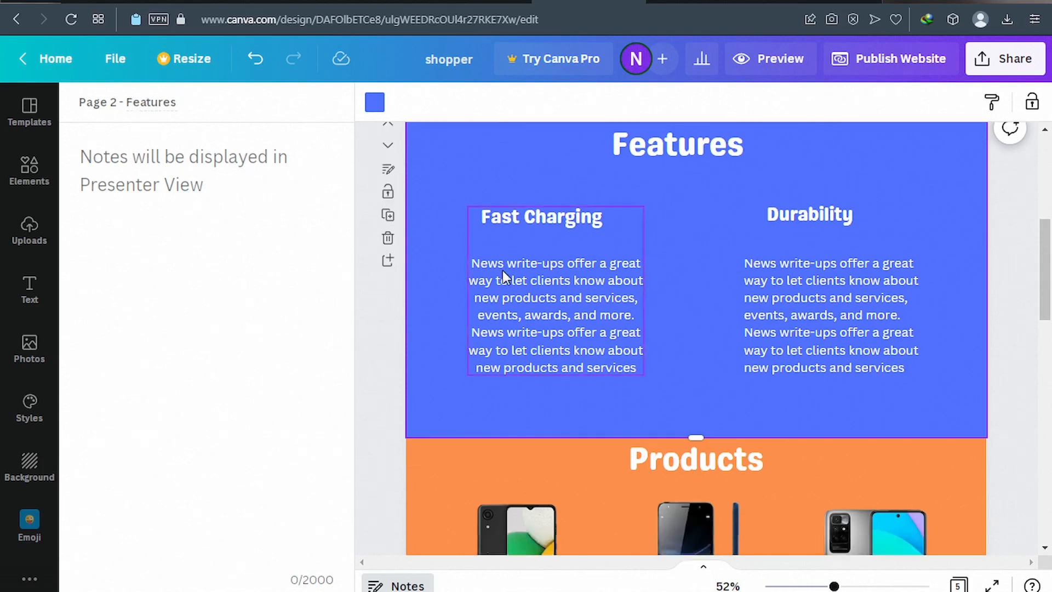
pyautogui.scroll(-4, 504, 276)
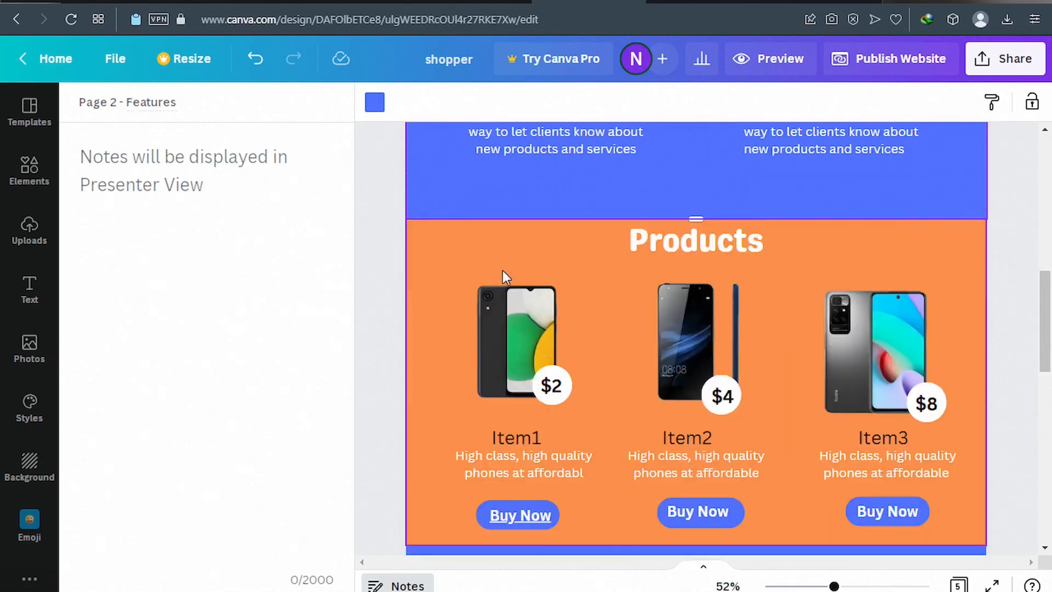
pyautogui.click(584, 256)
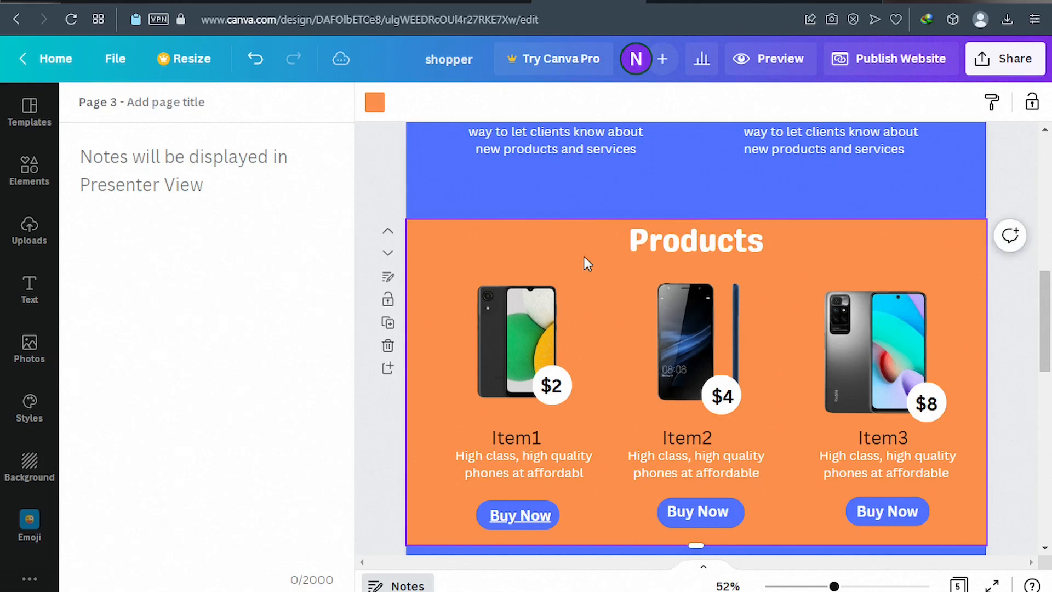
pyautogui.click(390, 280)
pyautogui.click(140, 102)
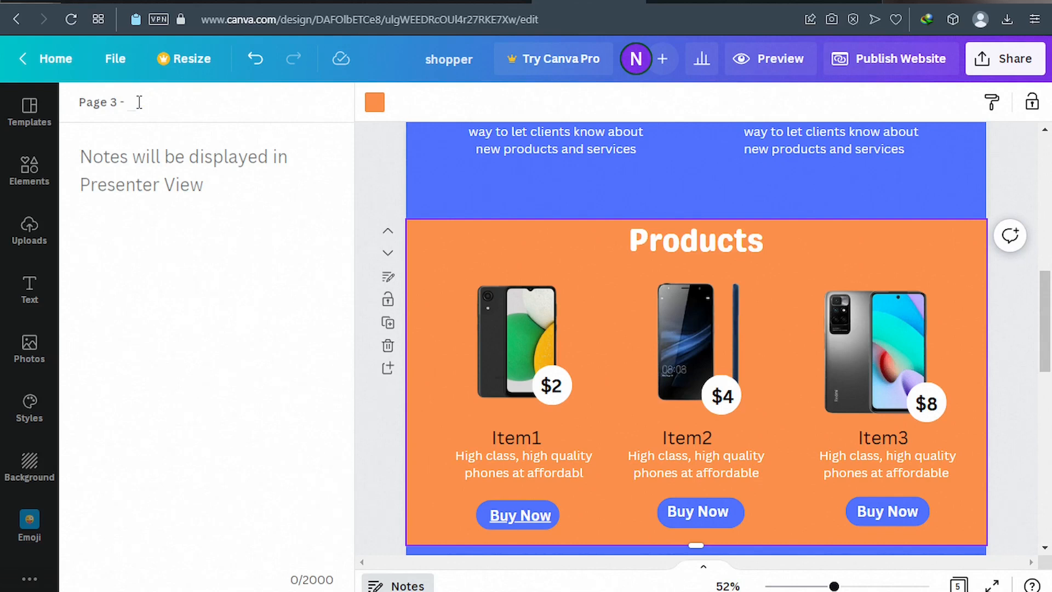
pyautogui.write('Products')
# Title page 5, the orange connect-with-us section, Contact.
pyautogui.scroll(-2, 517, 277)
pyautogui.scroll(-2, 518, 277)
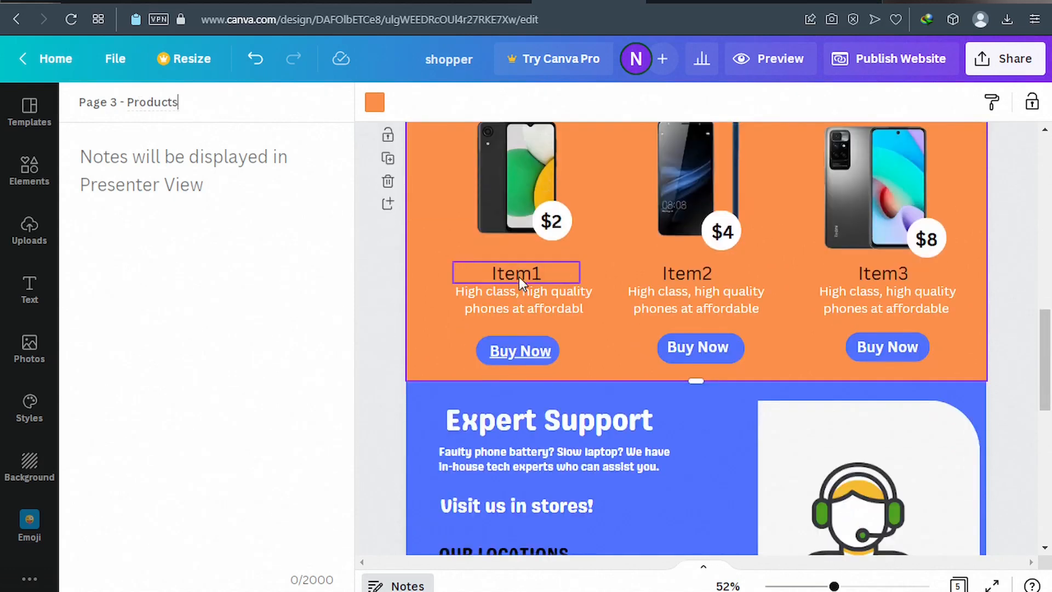
pyautogui.scroll(-1, 520, 284)
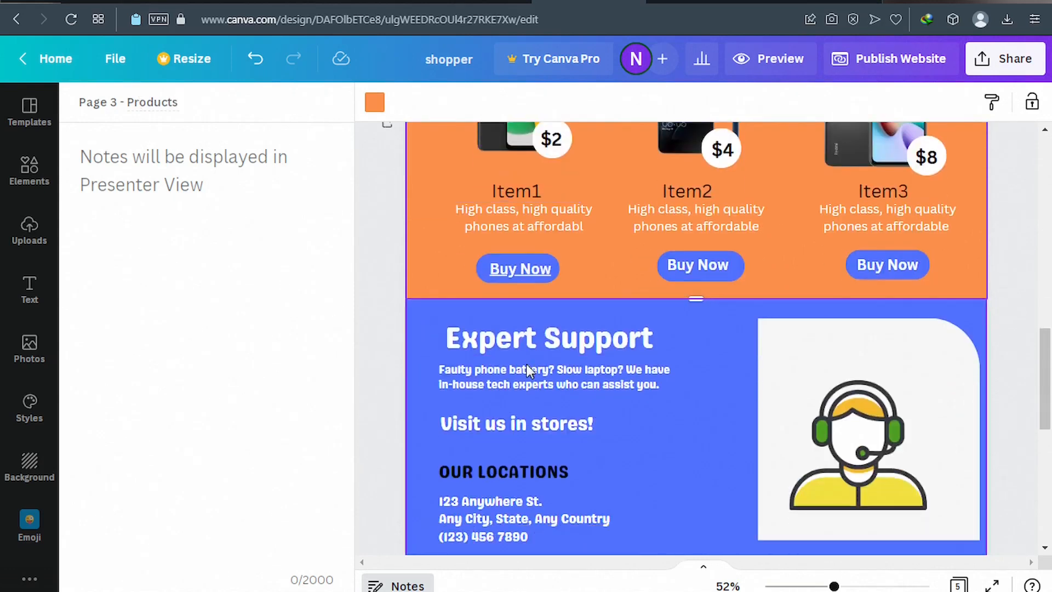
pyautogui.scroll(-8, 526, 367)
pyautogui.scroll(-2, 525, 368)
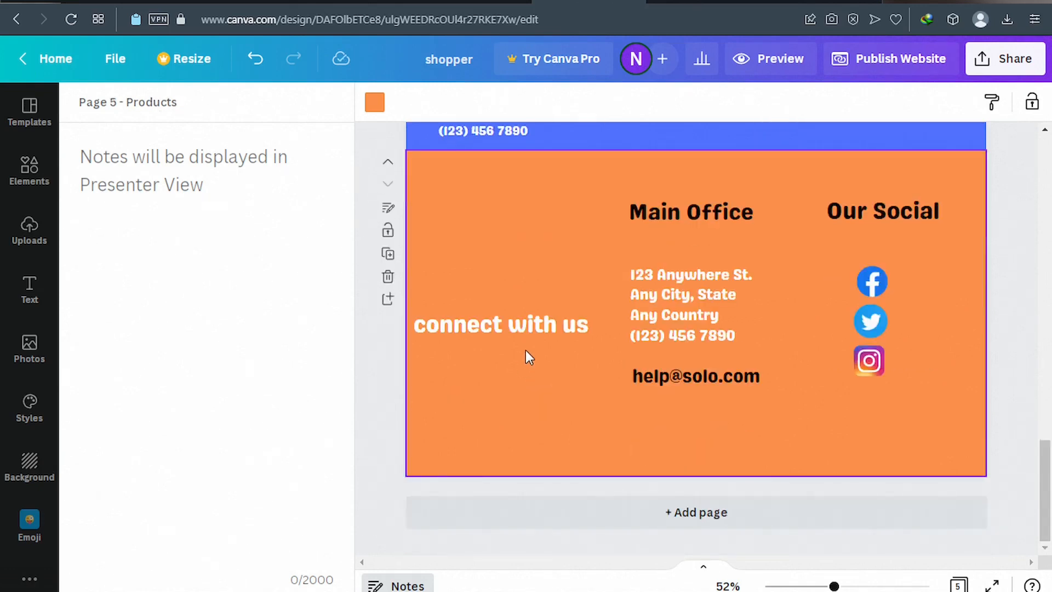
pyautogui.click(389, 212)
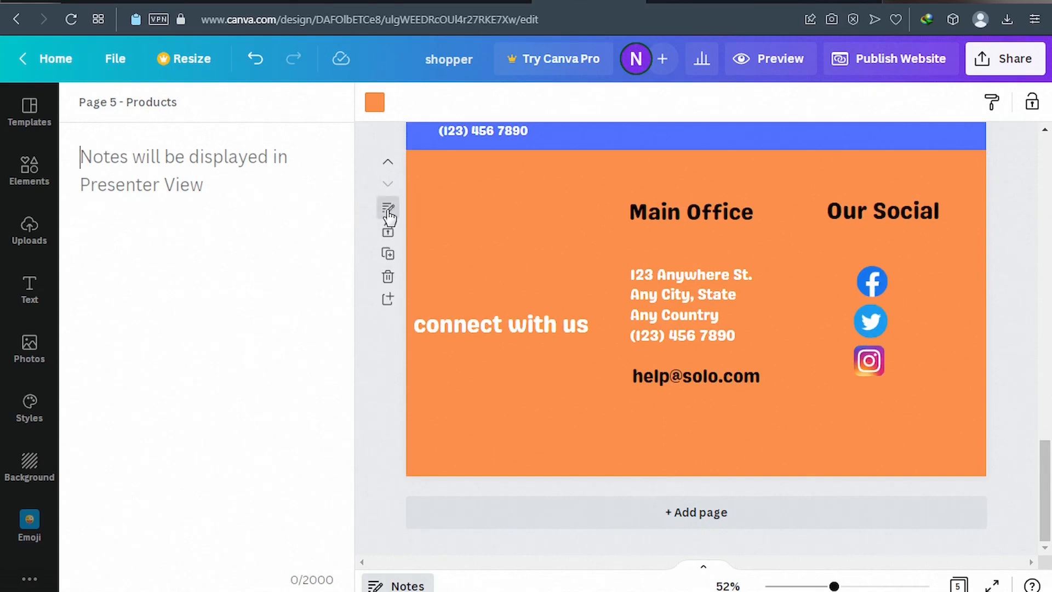
pyautogui.click(496, 228)
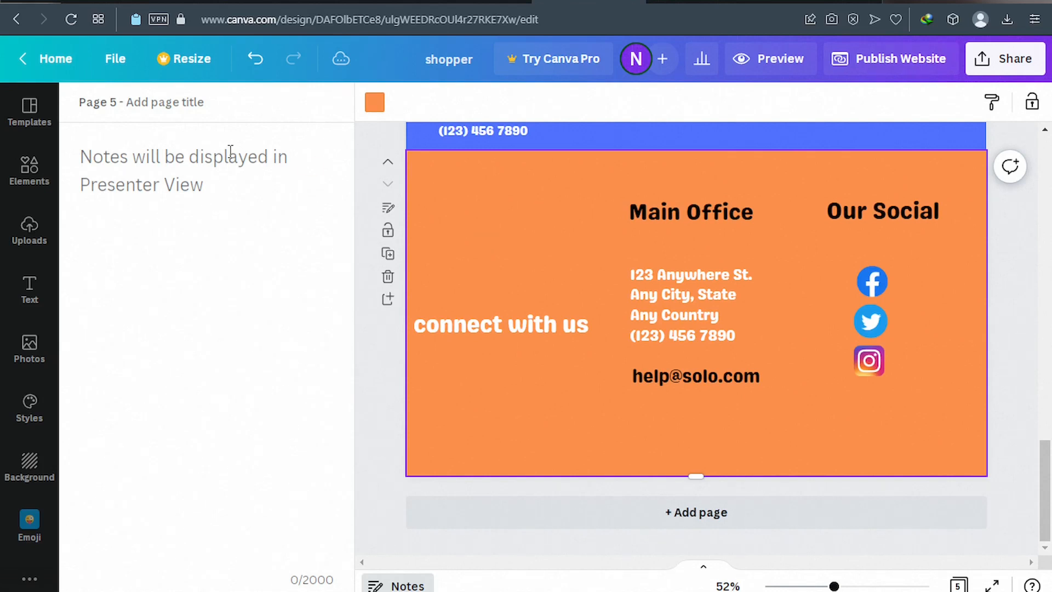
pyautogui.click(148, 104)
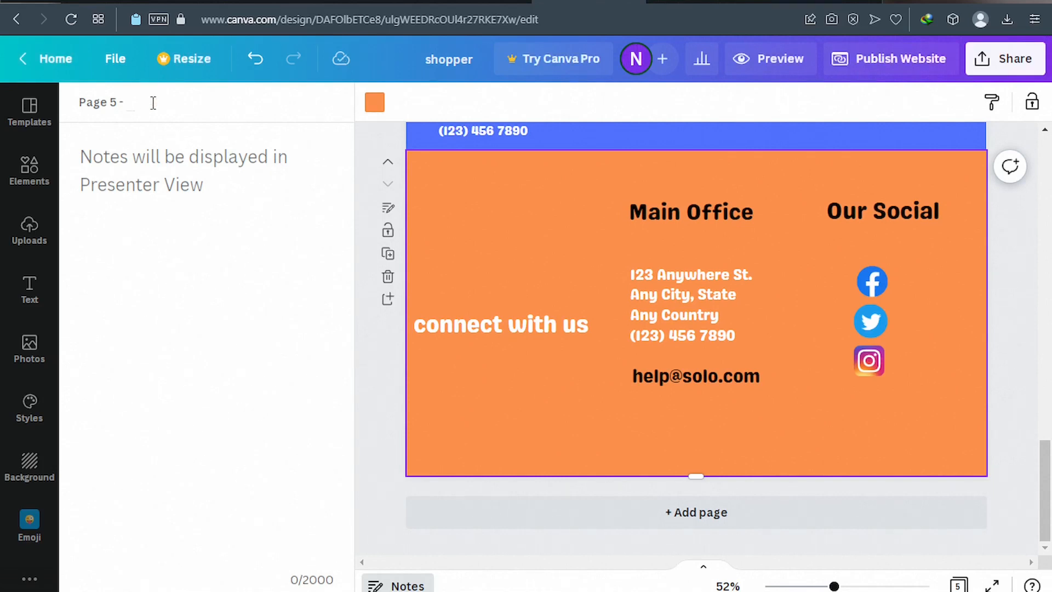
pyautogui.write('Contact')
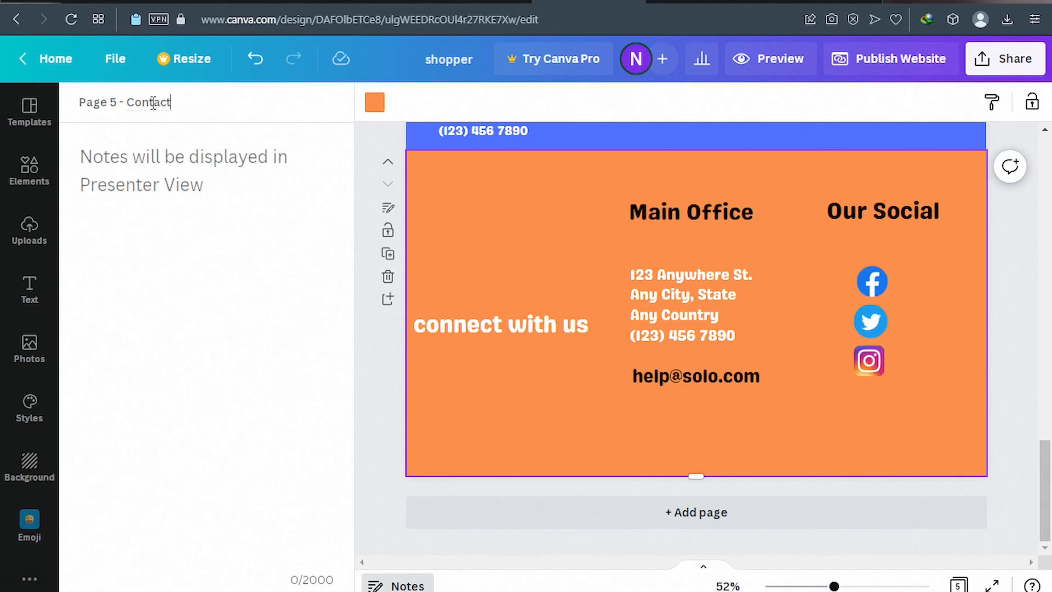
pyautogui.click(762, 73)
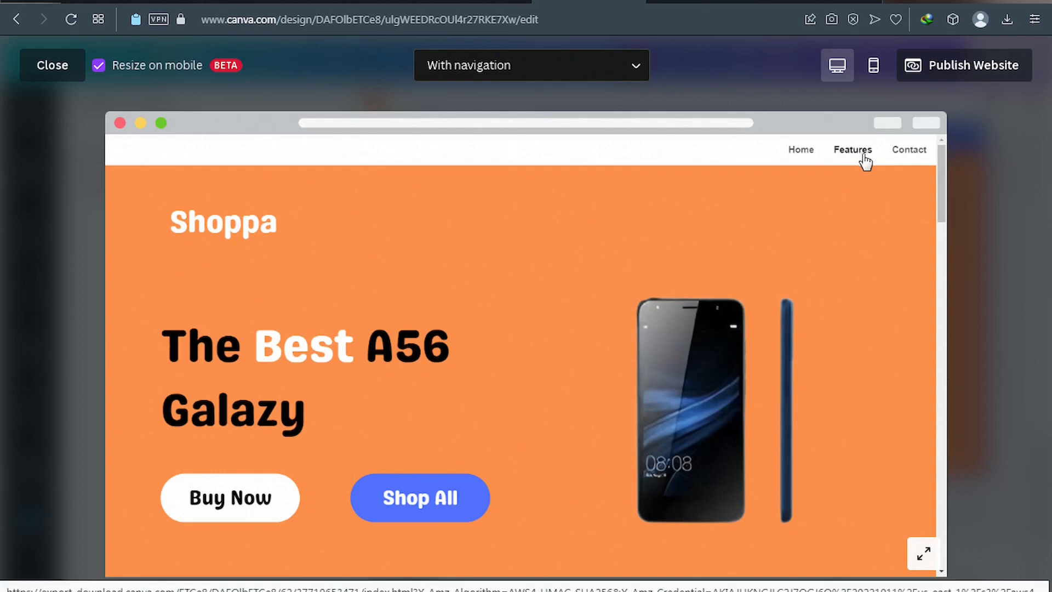
pyautogui.click(58, 70)
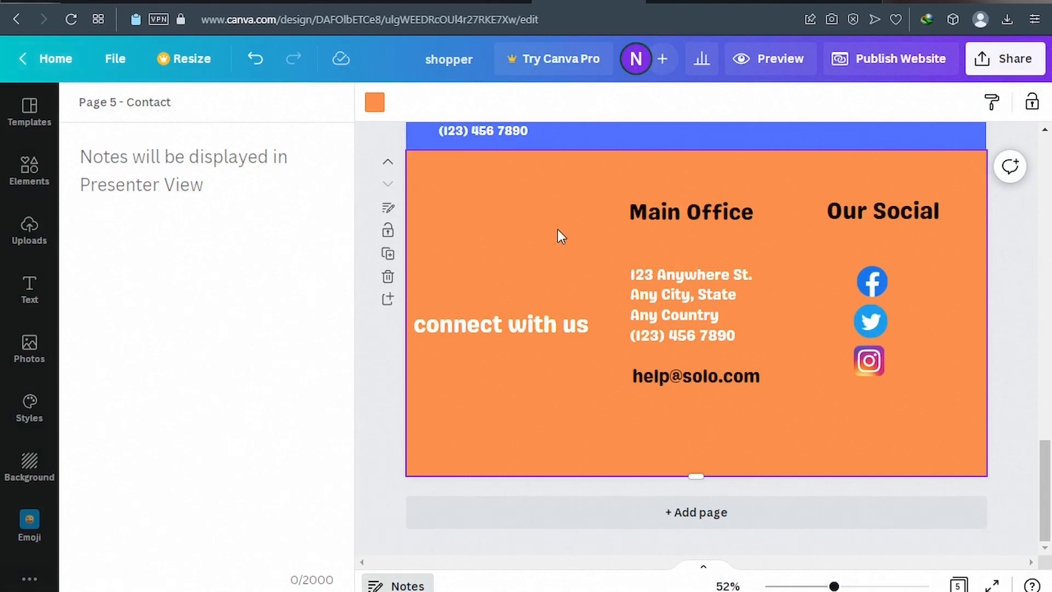
# Title page 3, the orange page with the three phones, 'Products'.
pyautogui.scroll(7, 557, 228)
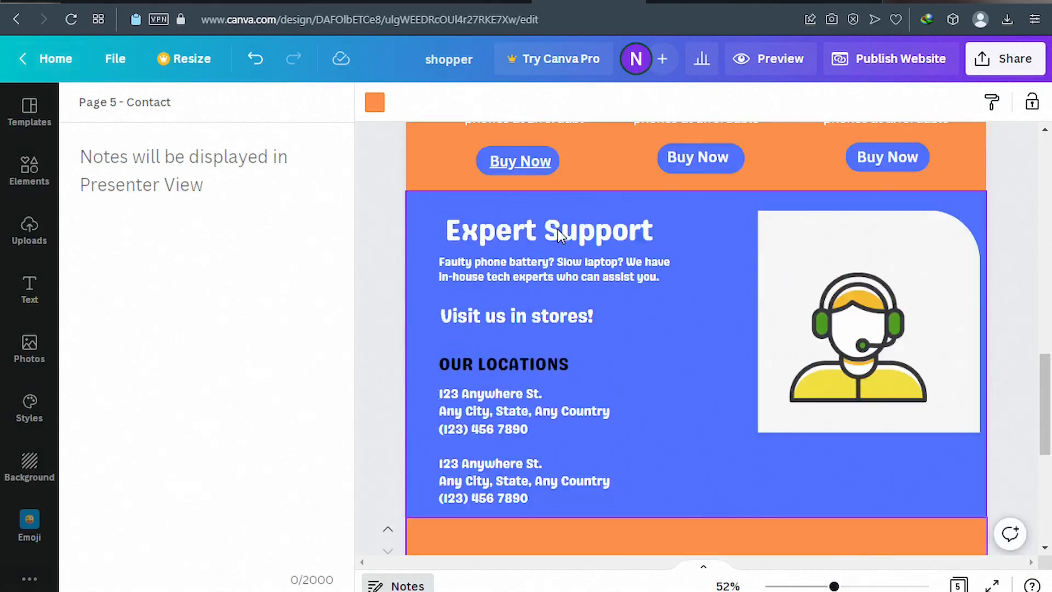
pyautogui.scroll(5, 557, 230)
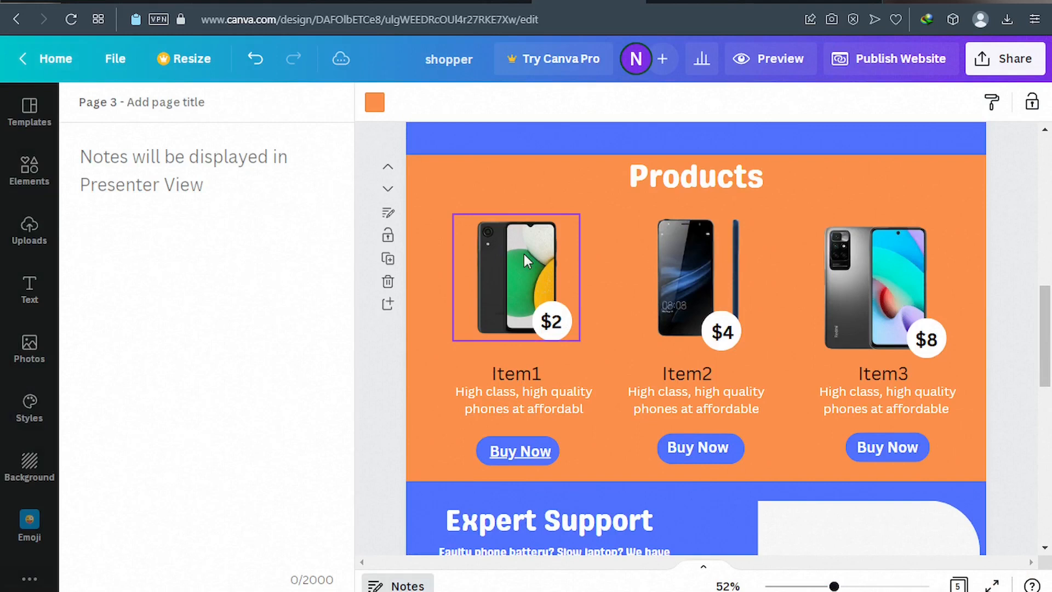
pyautogui.click(447, 204)
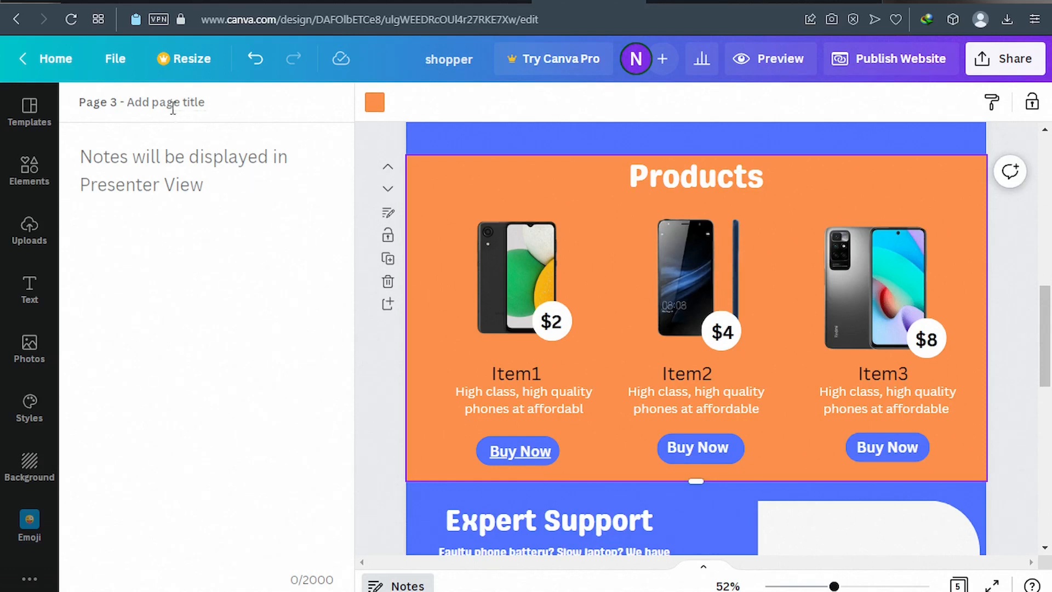
pyautogui.click(140, 99)
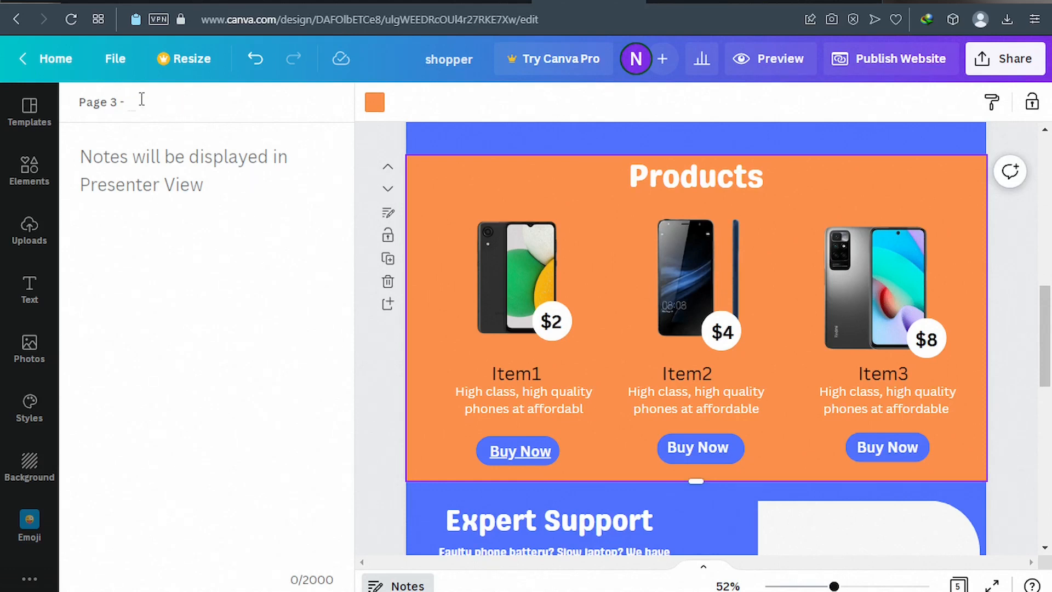
pyautogui.write('Products')
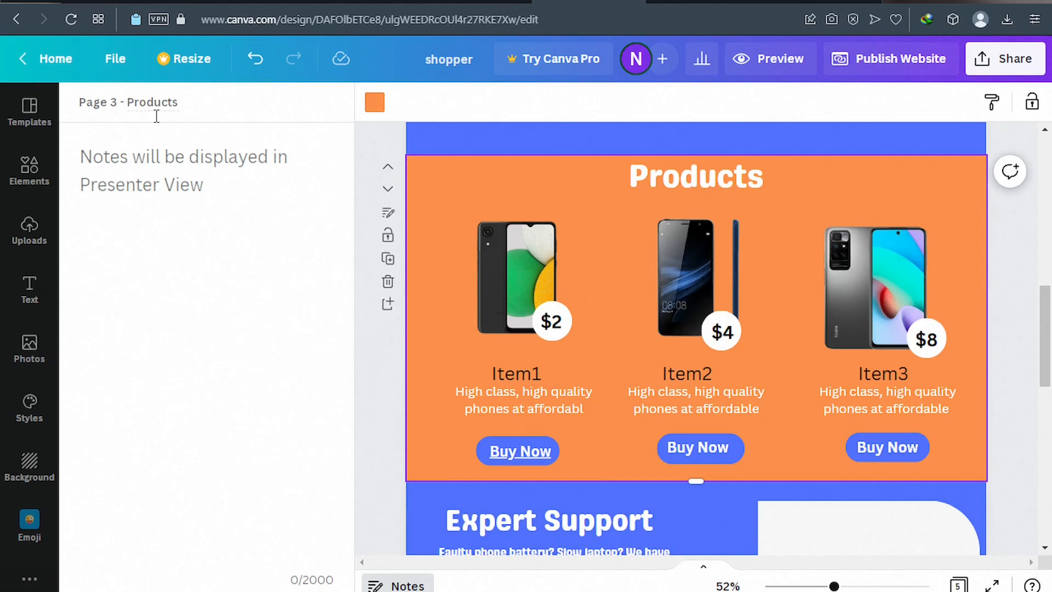
# Preview the website to check its Home, Features, Products and Contact navigation.
pyautogui.click(771, 68)
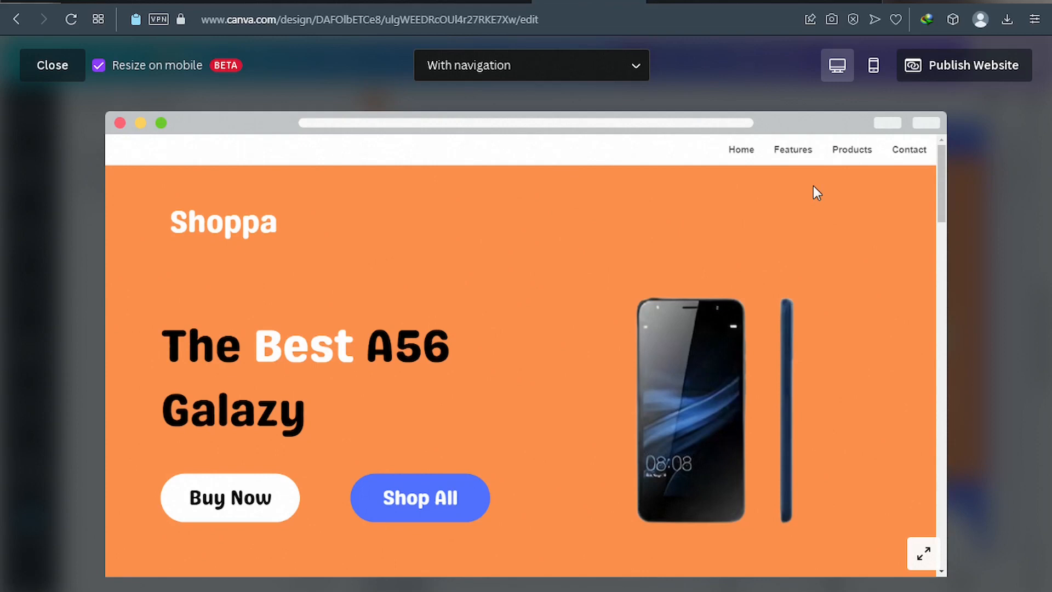
# Open the Publish to the web panel for the website.
pyautogui.click(957, 67)
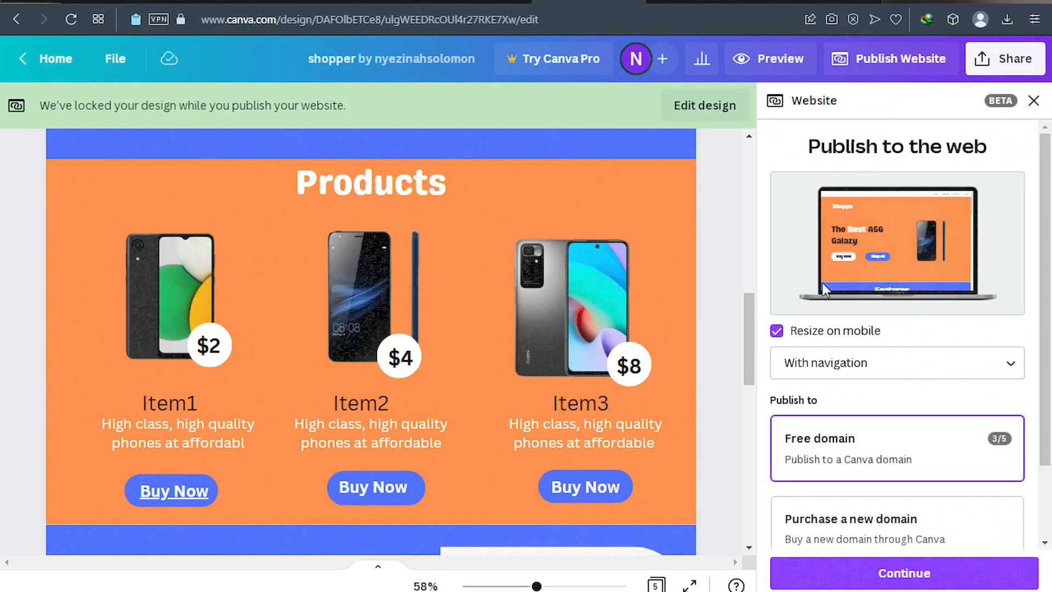
# Keep the free Canva domain with Resize on mobile and With navigation enabled.
pyautogui.moveTo(780, 339)
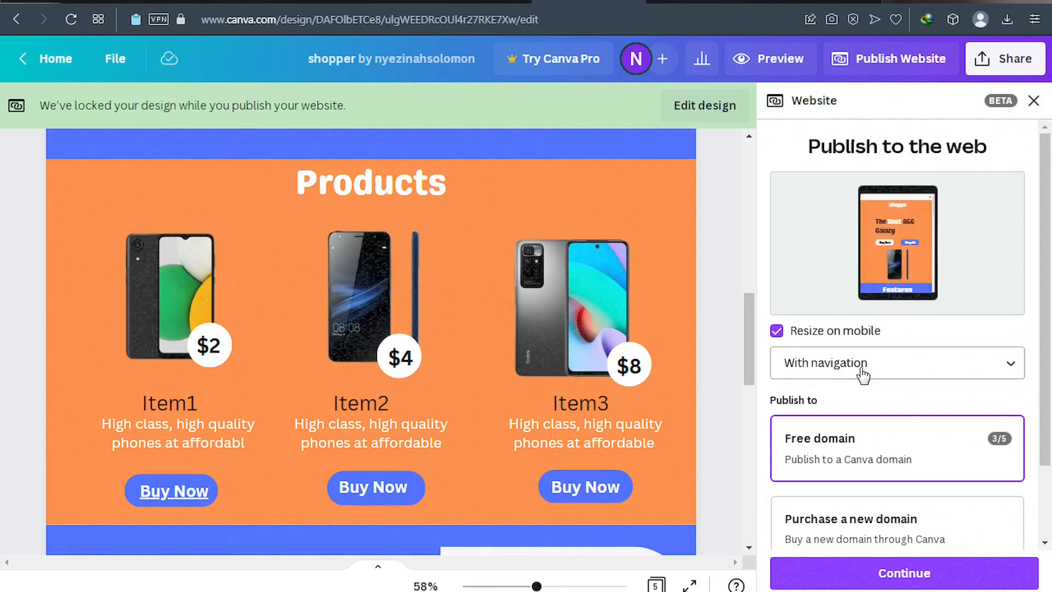
pyautogui.scroll(-2, 860, 376)
pyautogui.scroll(-1, 864, 377)
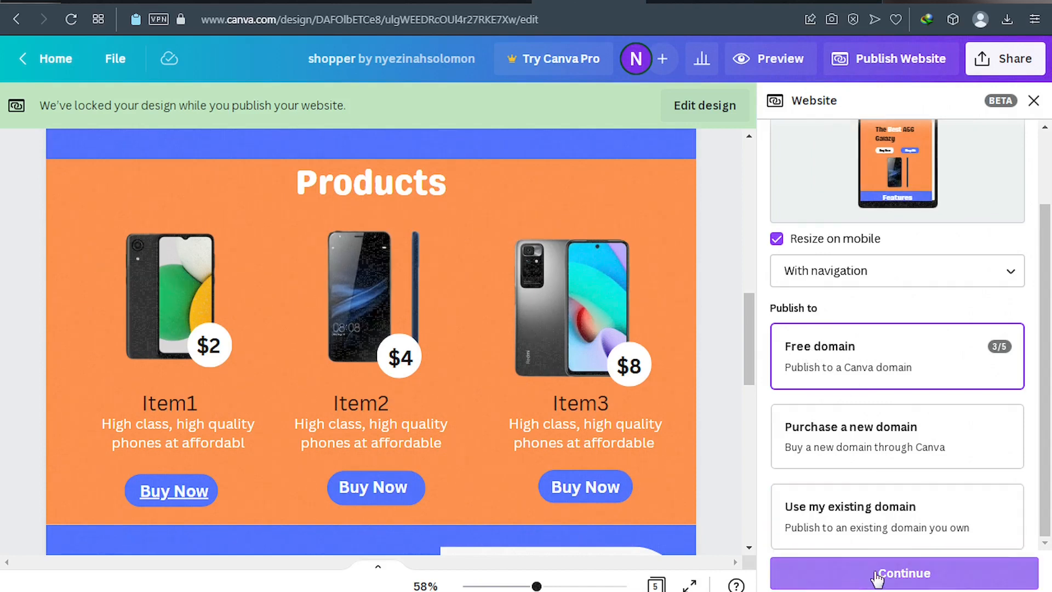
# Change the site address to end in shoppa: solostore.my.canva.site/shoppa.
pyautogui.click(846, 579)
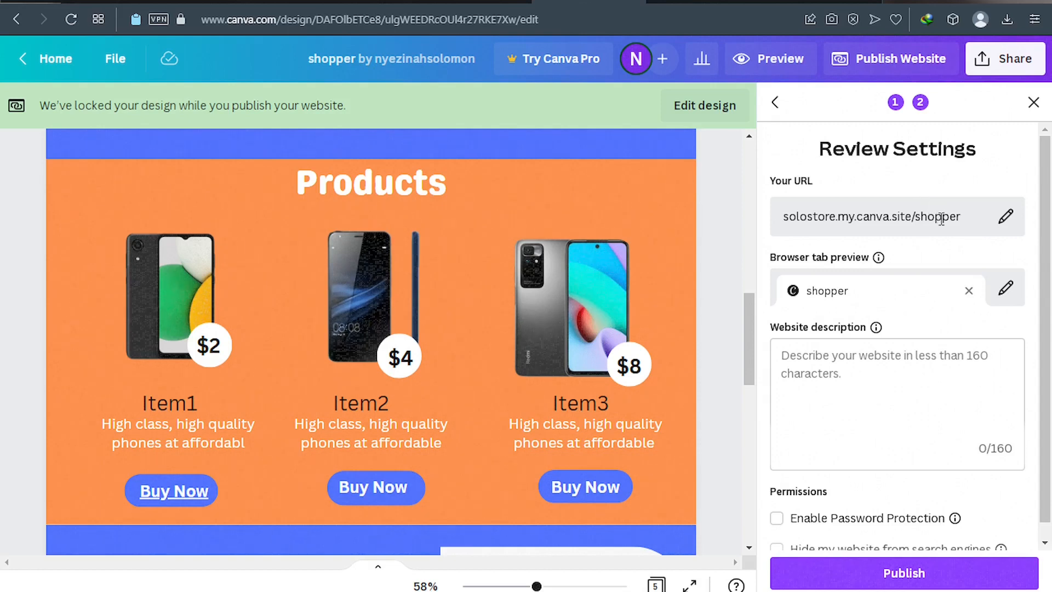
pyautogui.click(1004, 219)
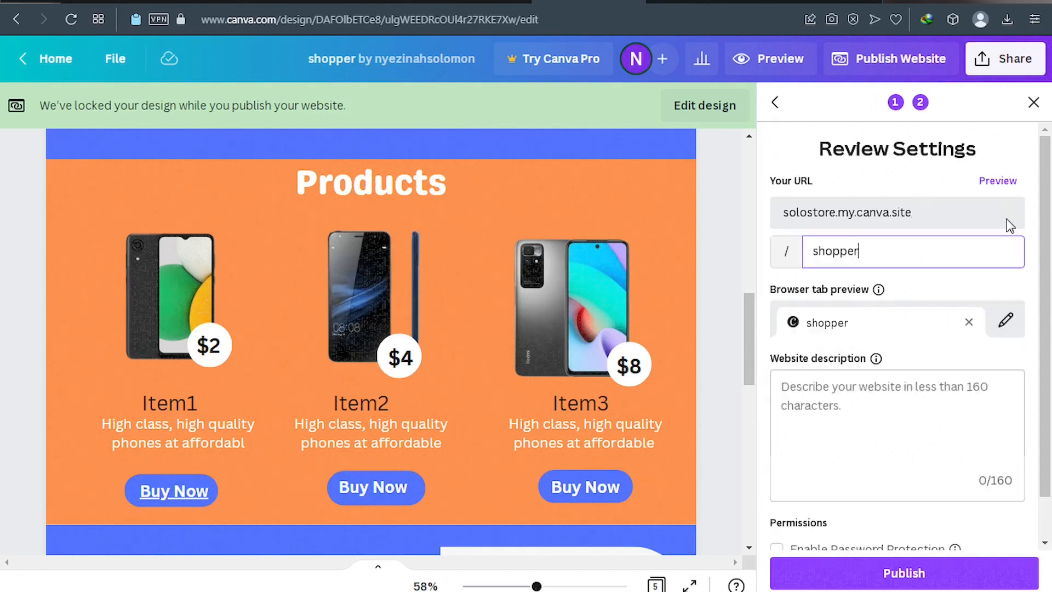
pyautogui.moveTo(859, 252); pyautogui.dragTo(850, 253)
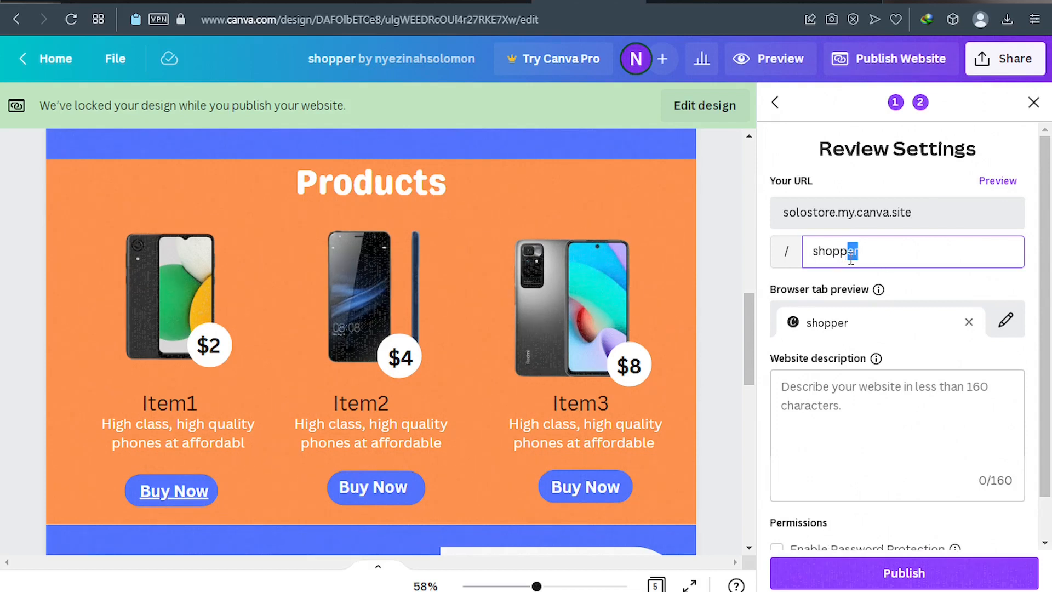
pyautogui.write('a')
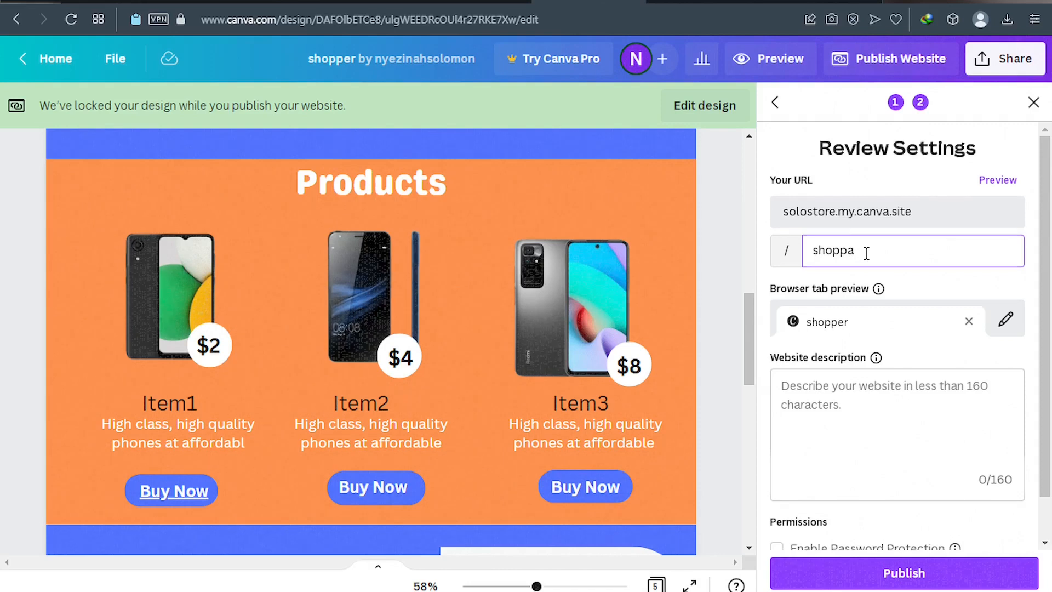
# Set the browser tab title to shoppa and publish the website.
pyautogui.scroll(-1, 868, 254)
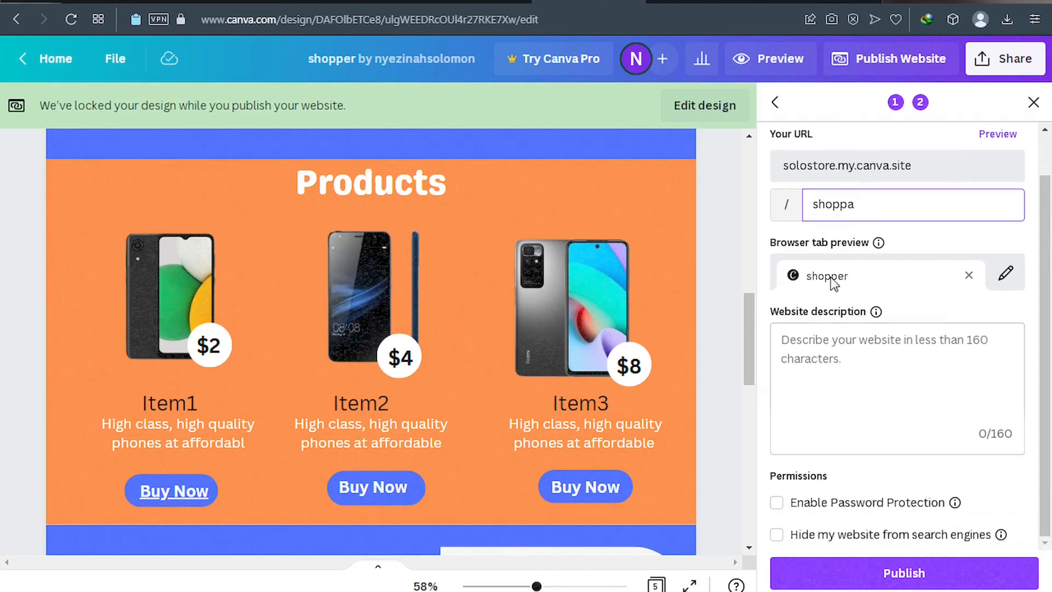
pyautogui.click(1006, 275)
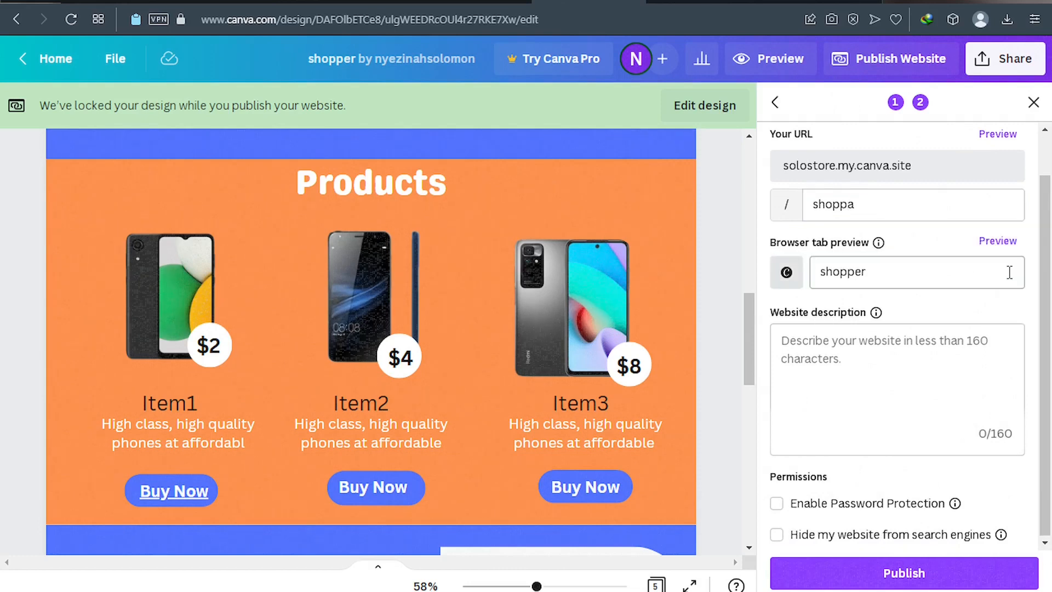
pyautogui.moveTo(893, 275); pyautogui.dragTo(860, 276)
pyautogui.write('a')
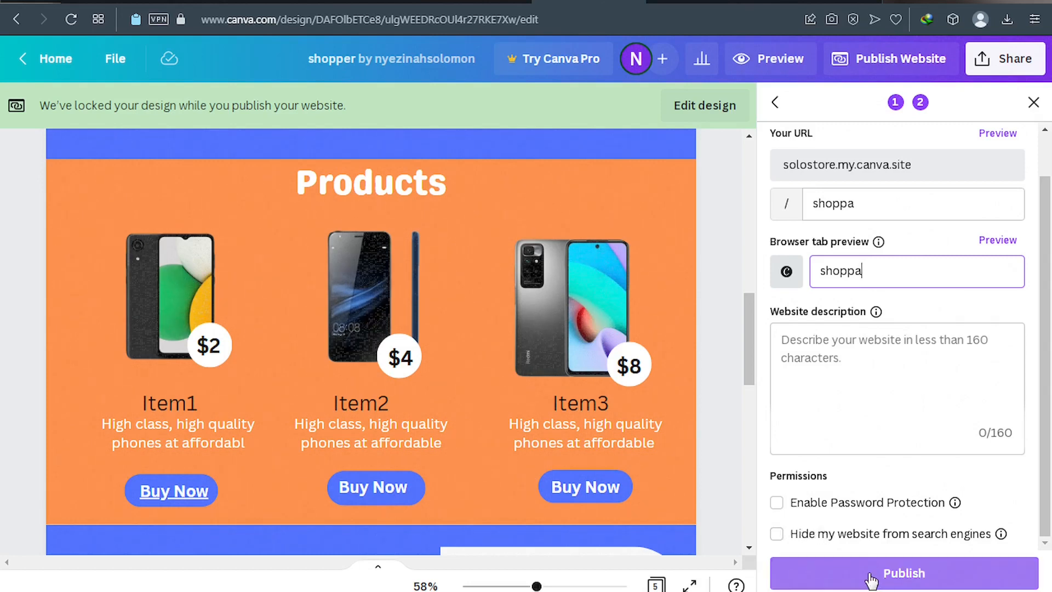
pyautogui.click(865, 580)
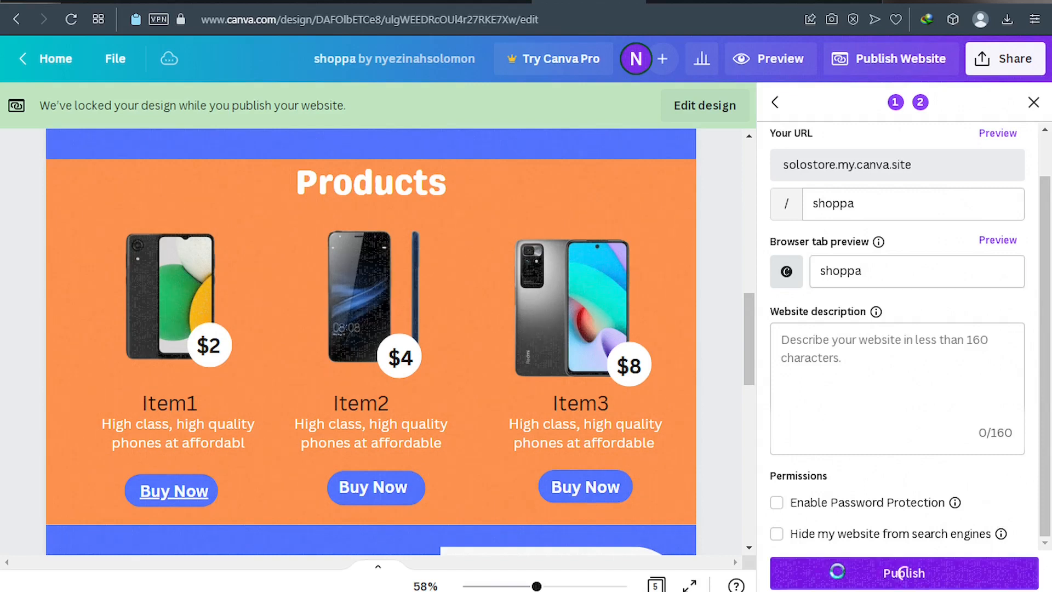